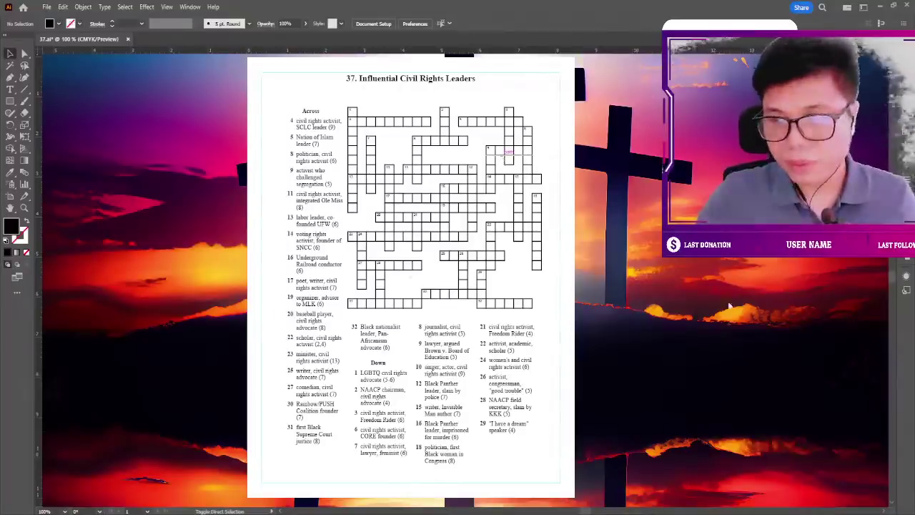
# Move the crossword up and scale it larger from its lower-left corner handle.
pyautogui.moveTo(334, 264); pyautogui.dragTo(333, 193)
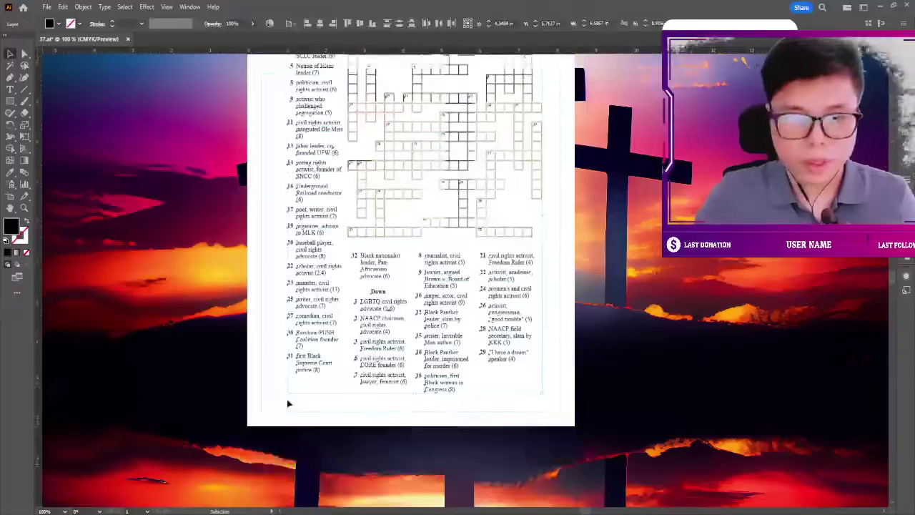
pyautogui.moveTo(270, 414); pyautogui.dragTo(287, 395)
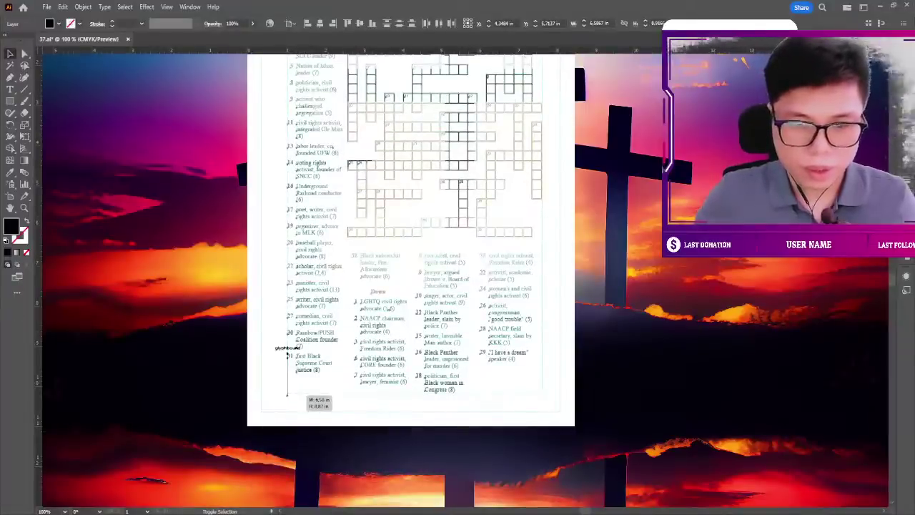
pyautogui.moveTo(287, 395); pyautogui.dragTo(268, 418)
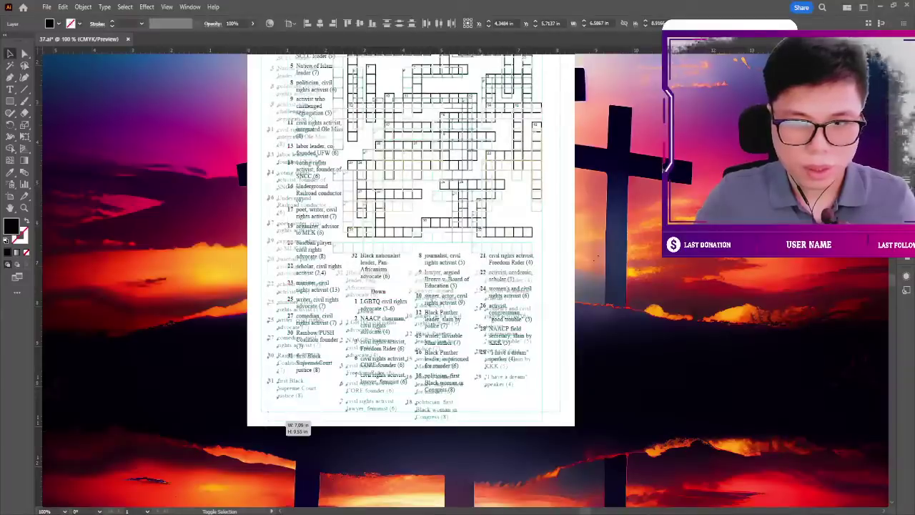
pyautogui.moveTo(270, 415); pyautogui.dragTo(270, 415)
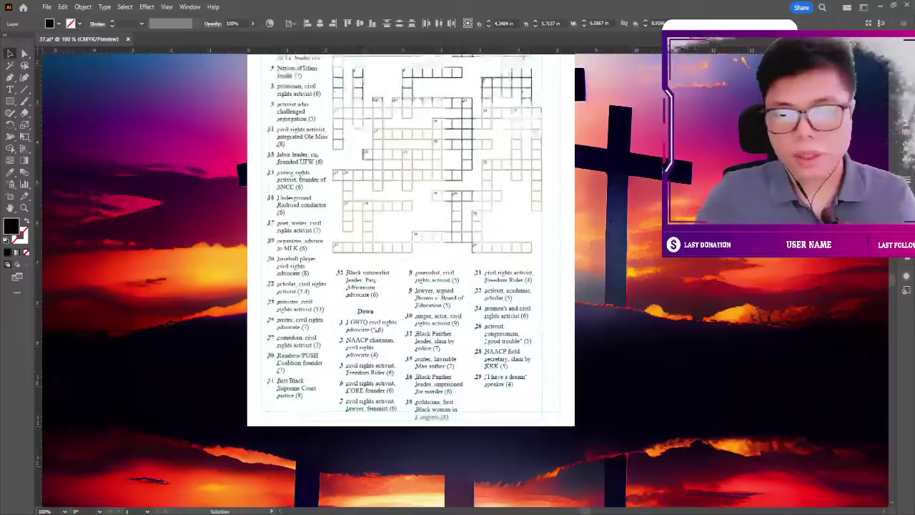
pyautogui.hotkey('ctrl', 'shift', 'a')
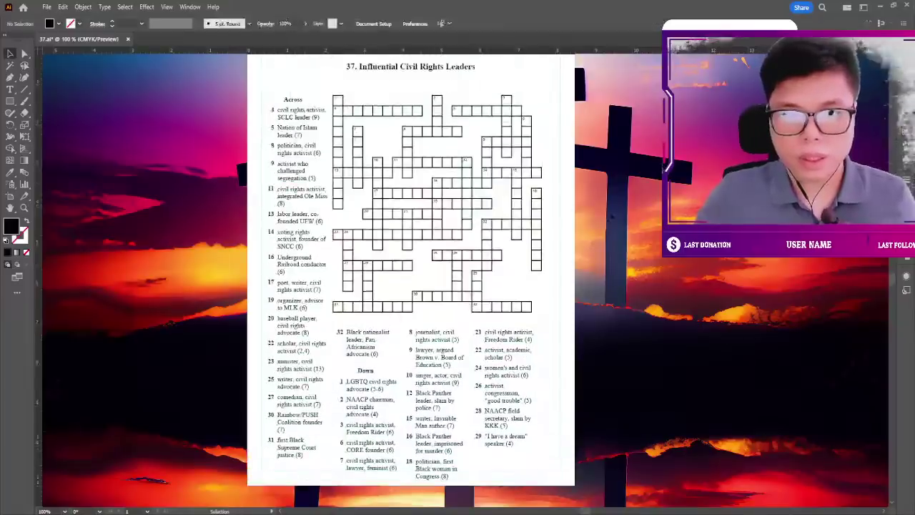
# Nudge the crossword grid and clues down and slightly right beneath the title.
pyautogui.moveTo(286, 143); pyautogui.dragTo(286, 156)
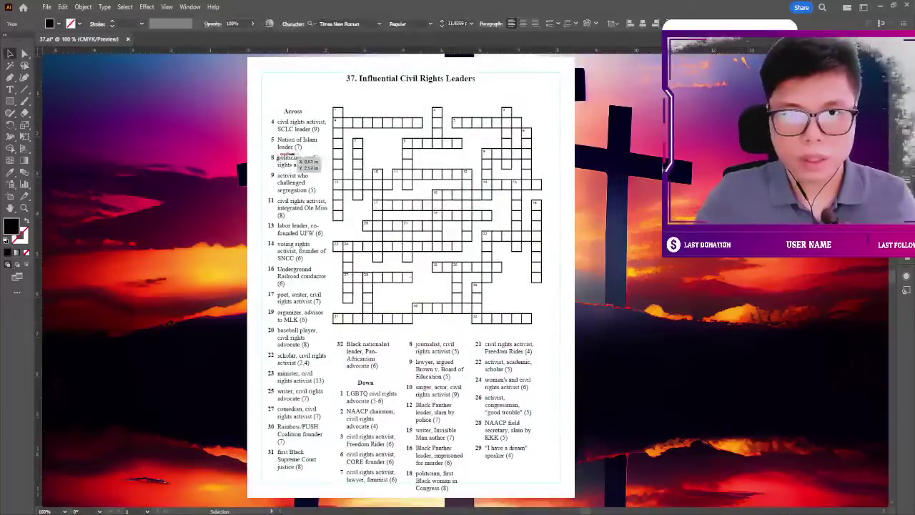
pyautogui.click(706, 163)
pyautogui.scroll(-1, 706, 162)
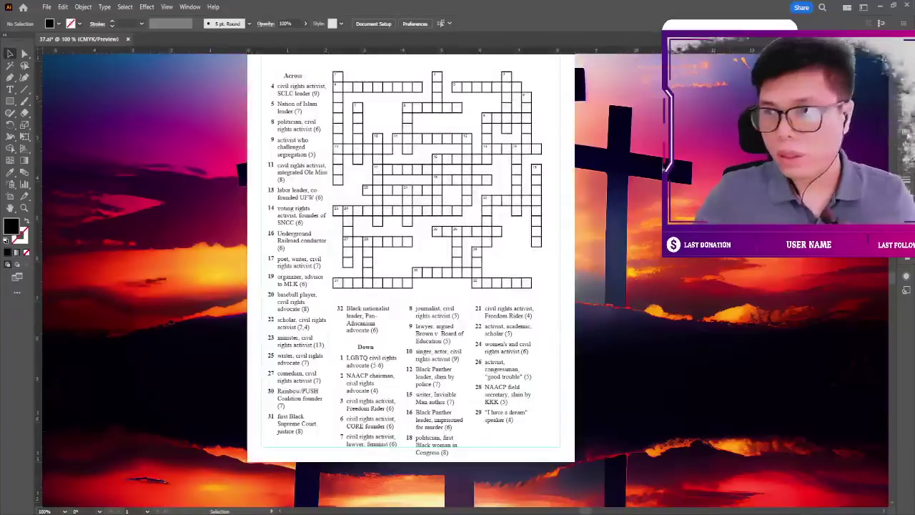
pyautogui.moveTo(527, 127); pyautogui.dragTo(543, 122)
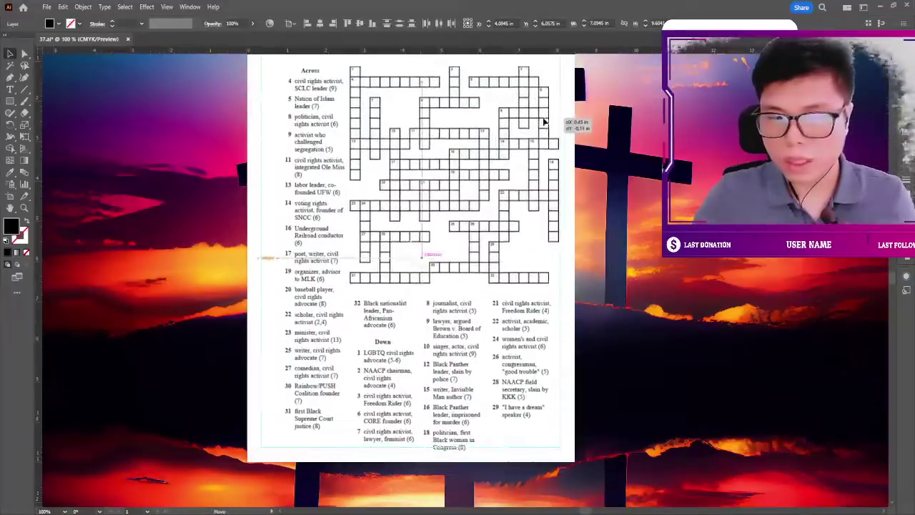
pyautogui.click(714, 133)
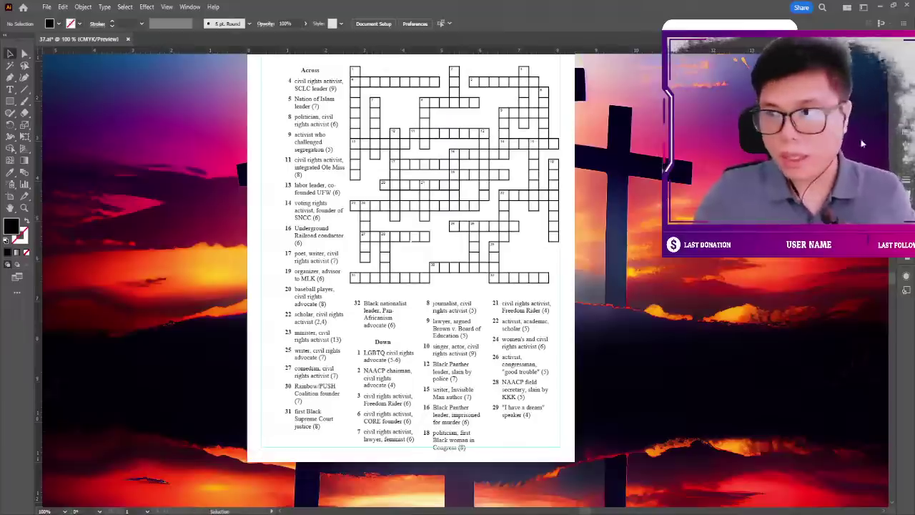
pyautogui.moveTo(513, 91)
pyautogui.mouseDown()
pyautogui.moveTo(513, 127)
pyautogui.moveTo(514, 113)
pyautogui.mouseUp()
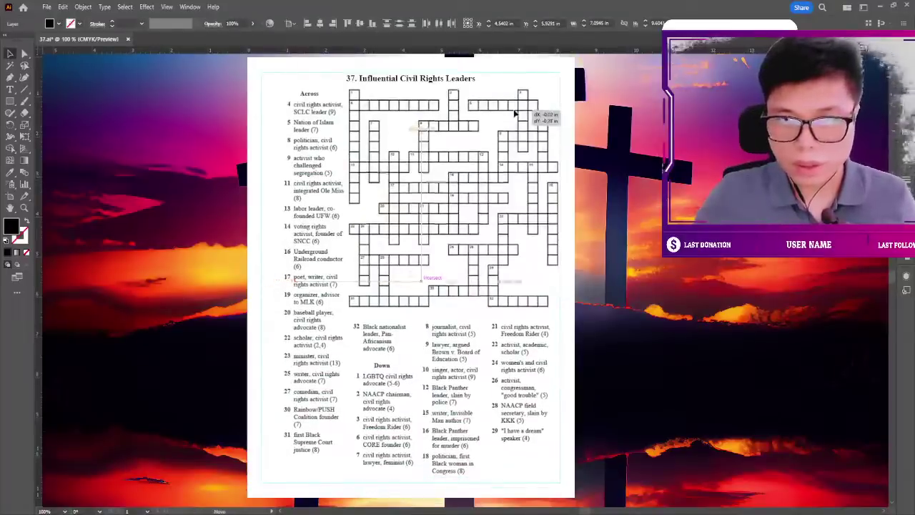
# Try scaling the crossword even larger from its lower-left corner.
pyautogui.scroll(-2, 506, 140)
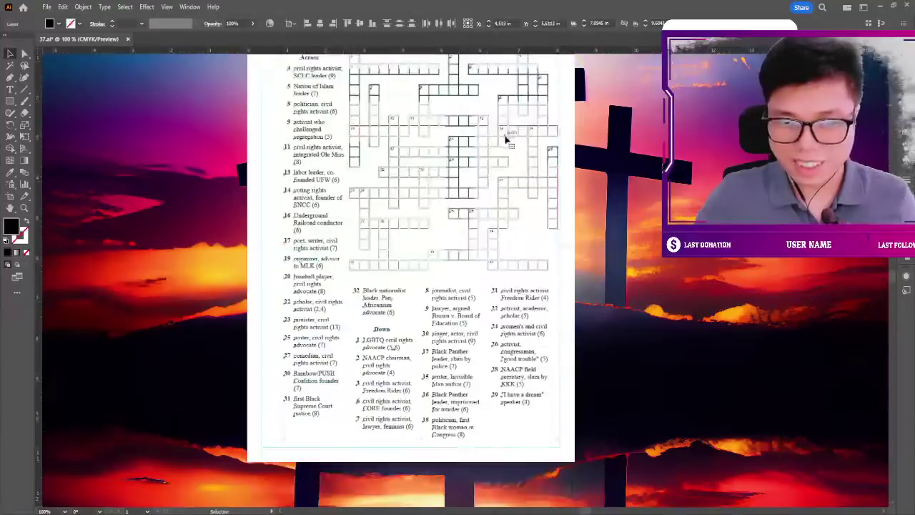
pyautogui.moveTo(279, 431); pyautogui.dragTo(275, 440)
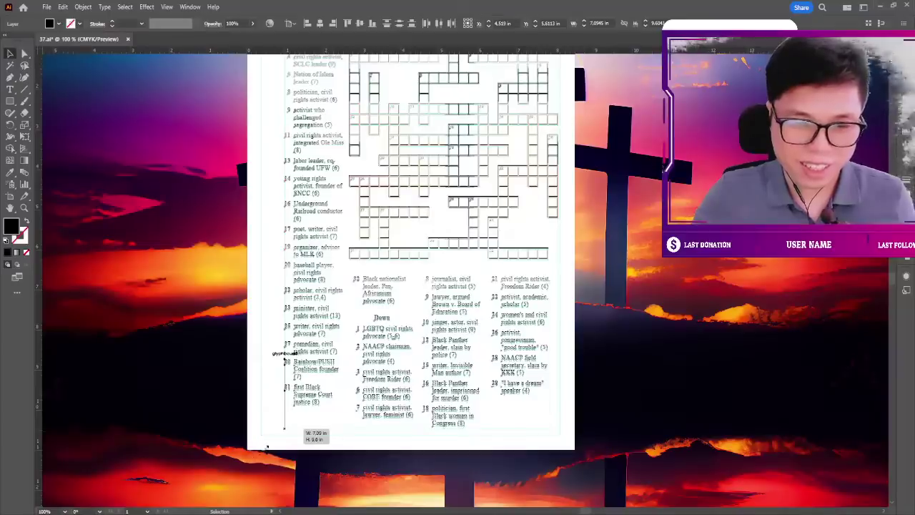
pyautogui.moveTo(284, 429); pyautogui.dragTo(275, 437)
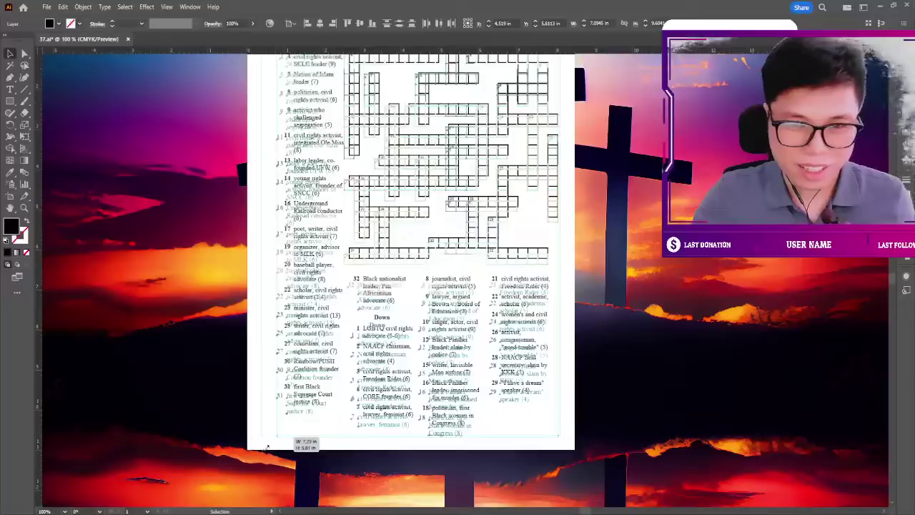
pyautogui.moveTo(268, 446); pyautogui.dragTo(266, 454)
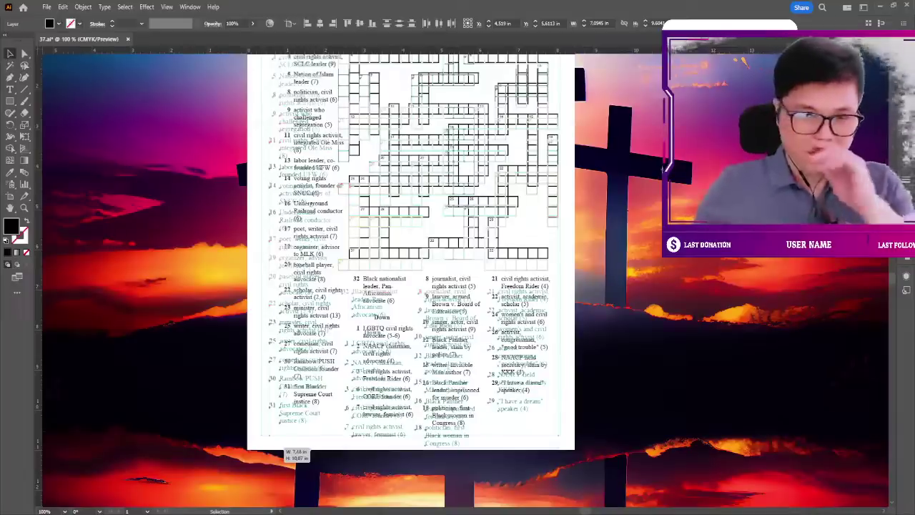
pyautogui.moveTo(266, 454); pyautogui.dragTo(266, 455)
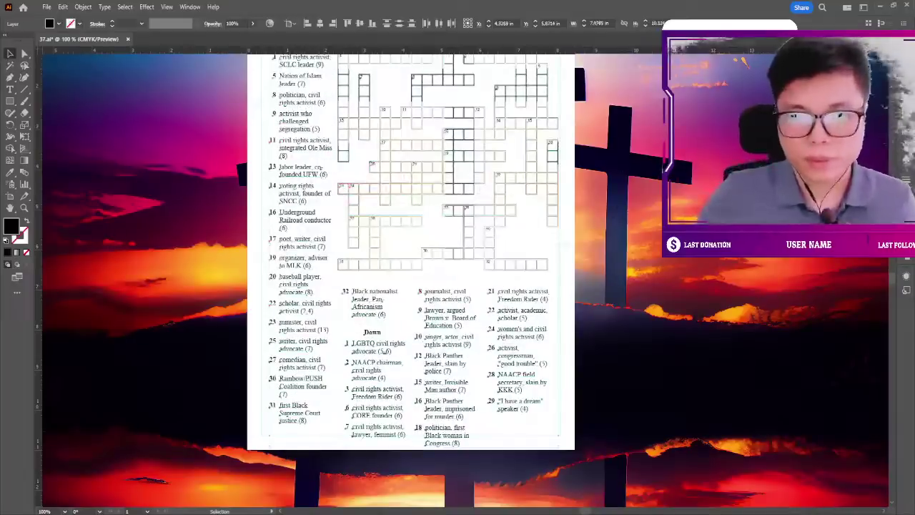
# Undo the enlargement to restore the crossword's original size, then select the clue text.
pyautogui.scroll(1, 483, 120)
pyautogui.press('a')
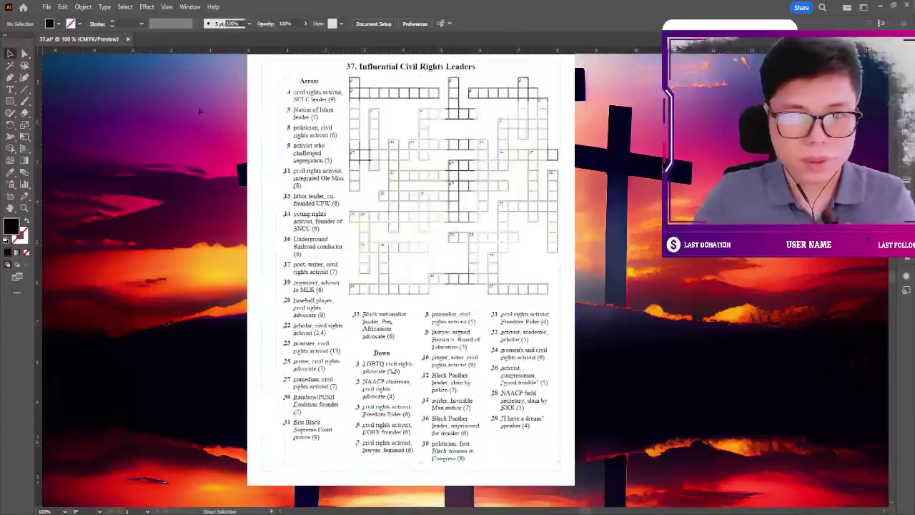
pyautogui.press('v')
pyautogui.hotkey('ctrl', 'a')
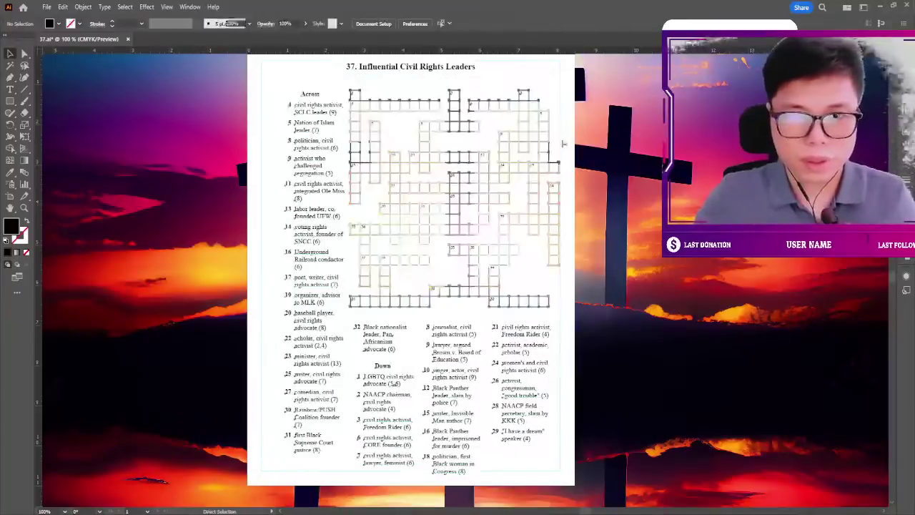
pyautogui.click(619, 149)
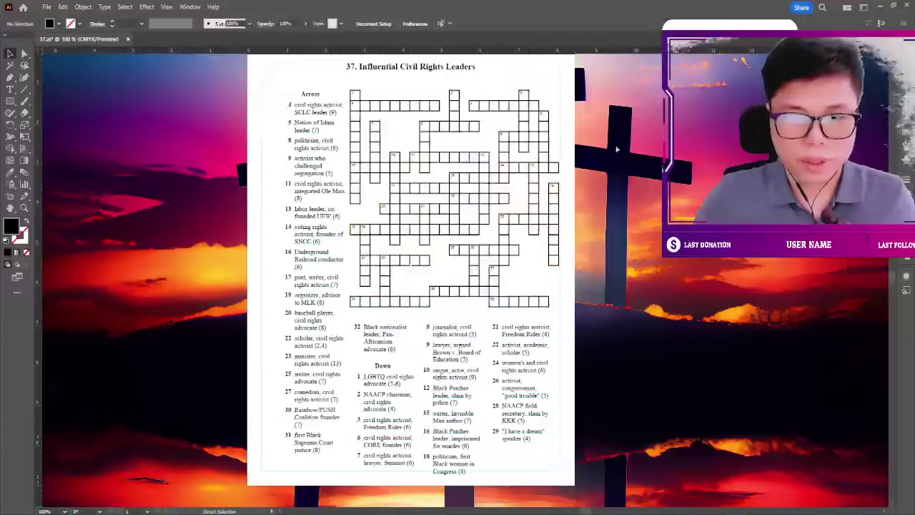
pyautogui.hotkey('ctrl', 'a')
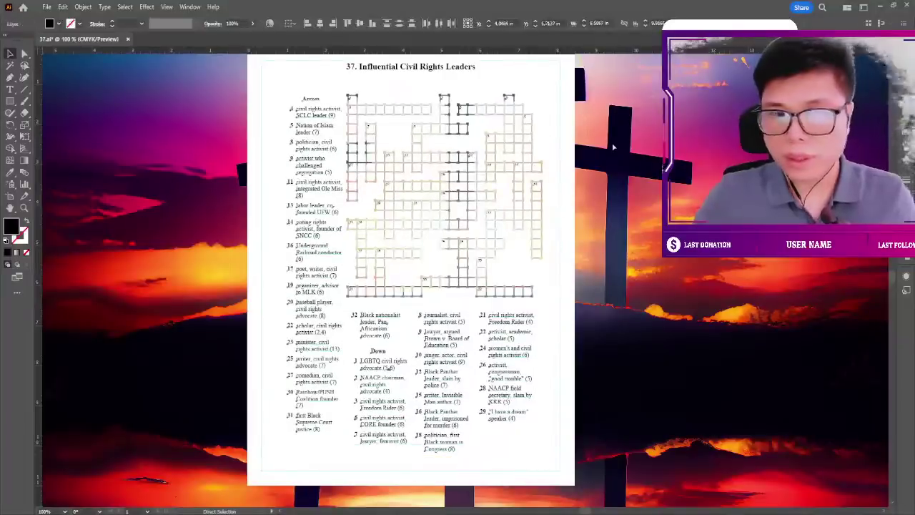
pyautogui.click(612, 146)
pyautogui.hotkey('ctrl', 'a')
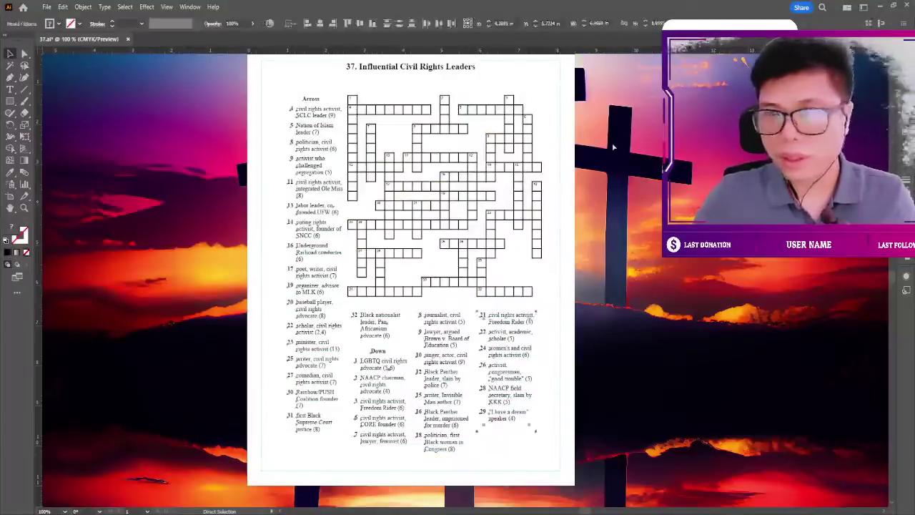
pyautogui.hotkey('ctrl', 'z')
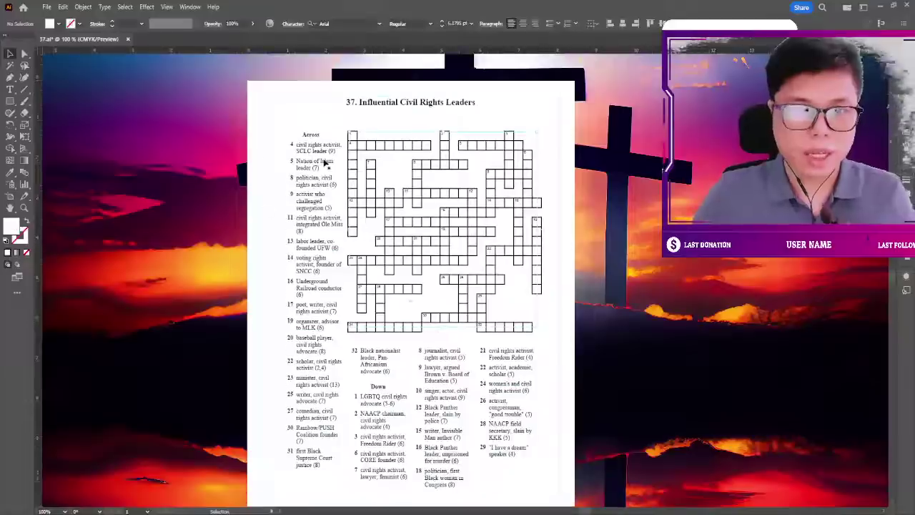
pyautogui.click(324, 162)
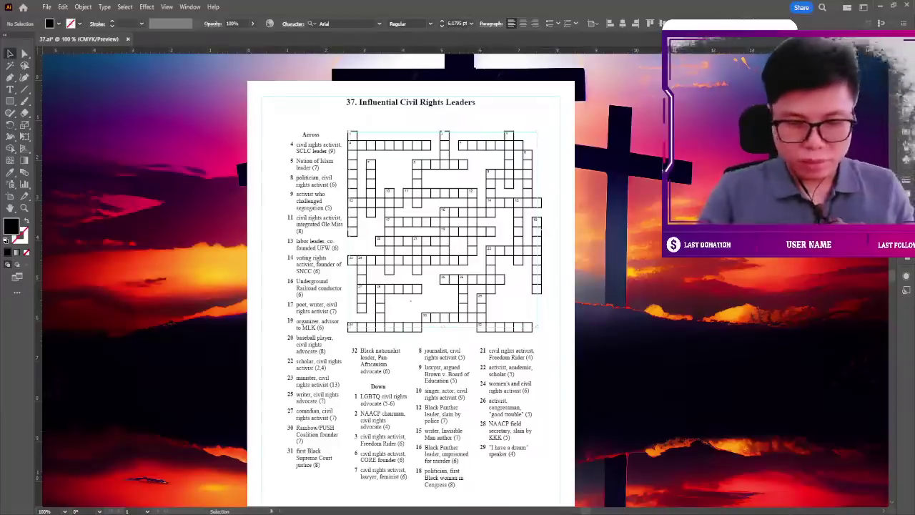
pyautogui.hotkey('ctrl', 'z')
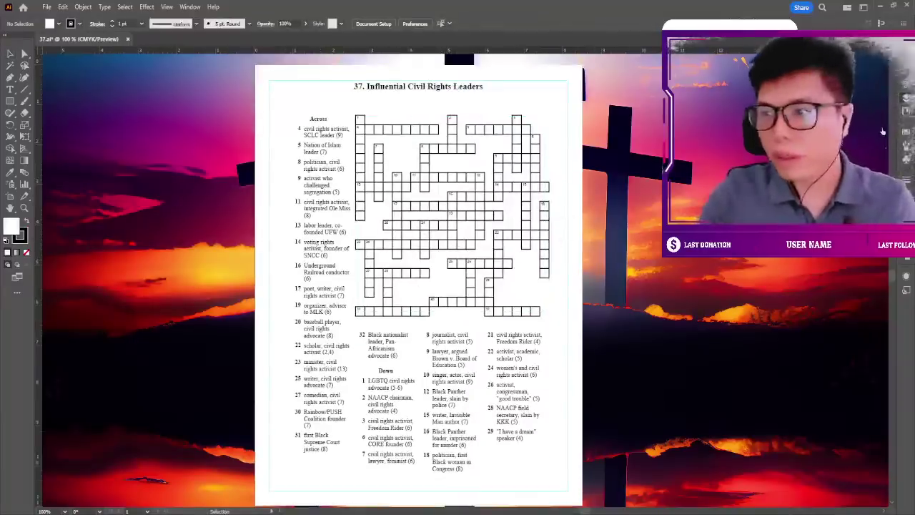
pyautogui.scroll(-1, 559, 213)
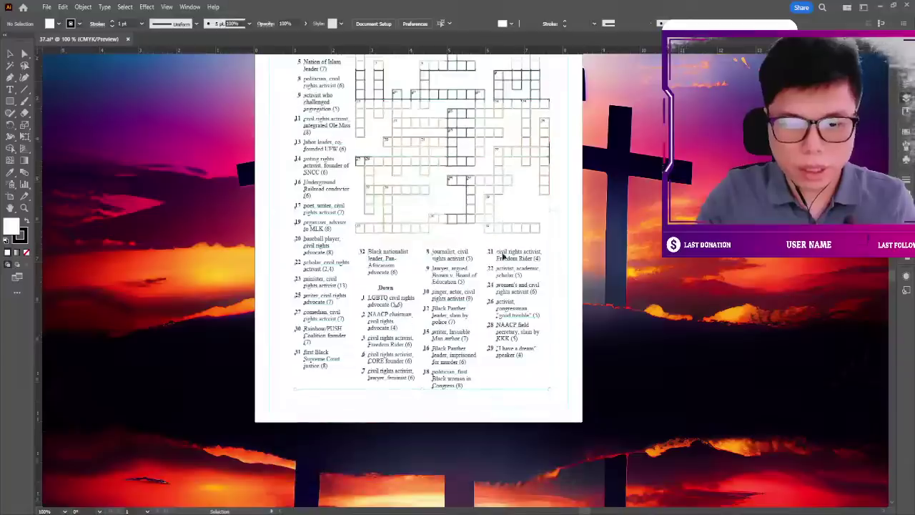
pyautogui.scroll(-2, 418, 272)
pyautogui.click(303, 384)
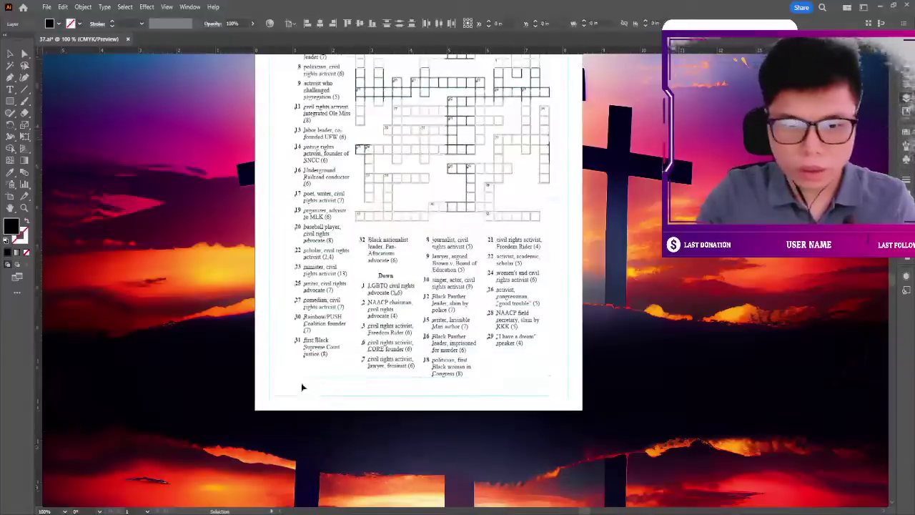
pyautogui.moveTo(295, 378); pyautogui.dragTo(264, 419)
pyautogui.moveTo(479, 188); pyautogui.dragTo(479, 235)
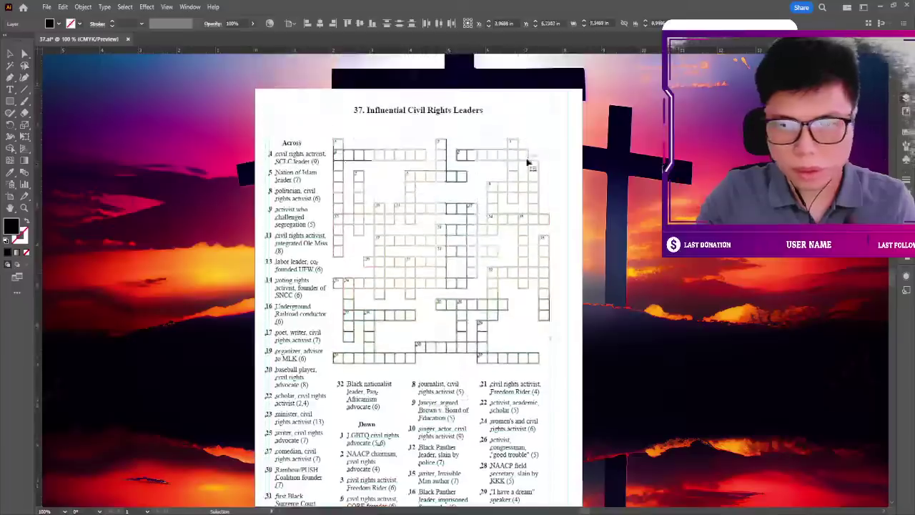
pyautogui.moveTo(527, 168)
pyautogui.mouseDown()
pyautogui.moveTo(536, 146)
pyautogui.moveTo(525, 141)
pyautogui.mouseUp()
pyautogui.scroll(-3, 558, 171)
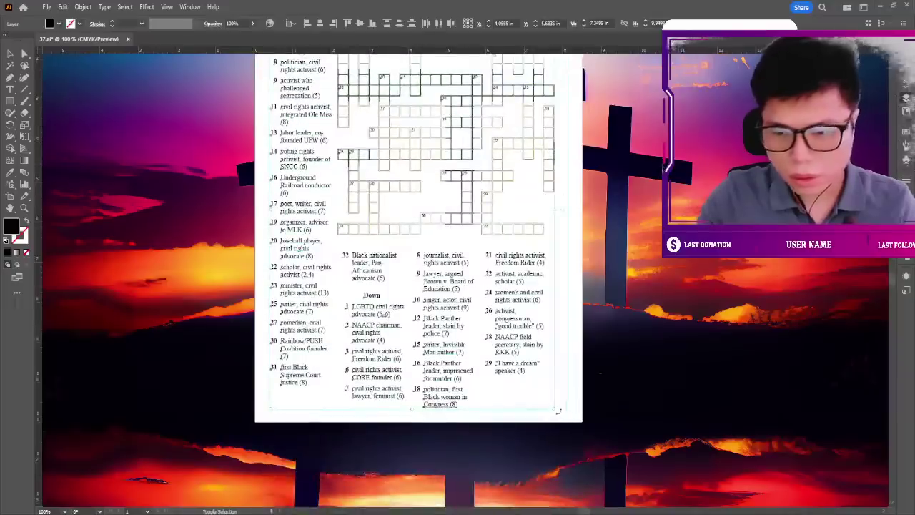
pyautogui.moveTo(558, 411); pyautogui.dragTo(561, 423)
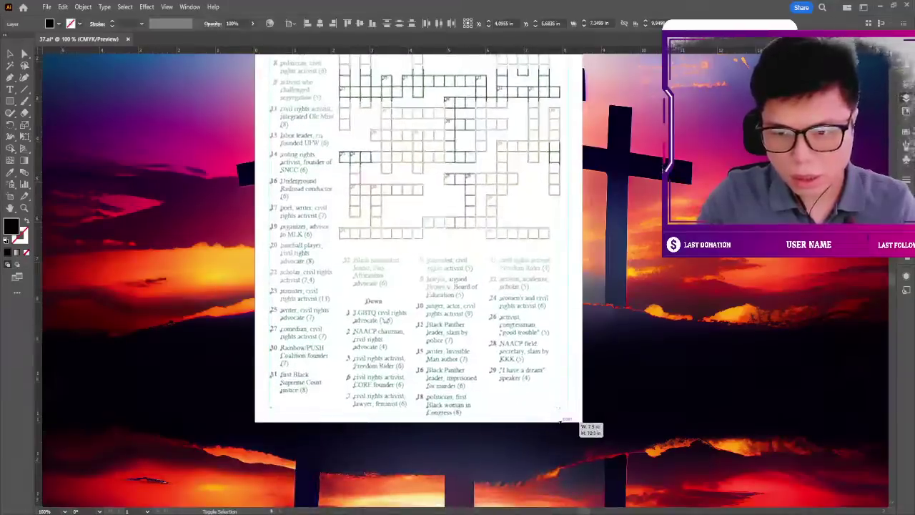
pyautogui.moveTo(561, 423); pyautogui.dragTo(562, 424)
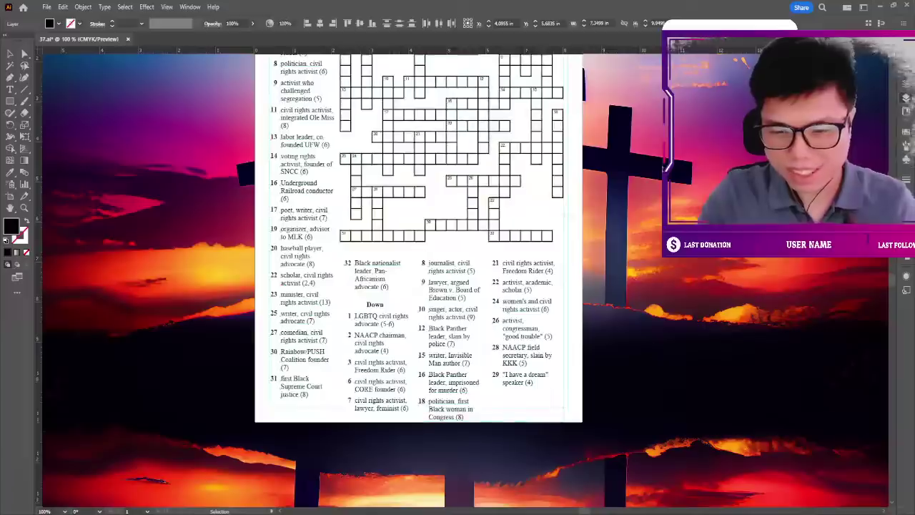
pyautogui.click(579, 259)
pyautogui.scroll(2, 579, 258)
pyautogui.scroll(1, 579, 259)
pyautogui.scroll(-2, 579, 259)
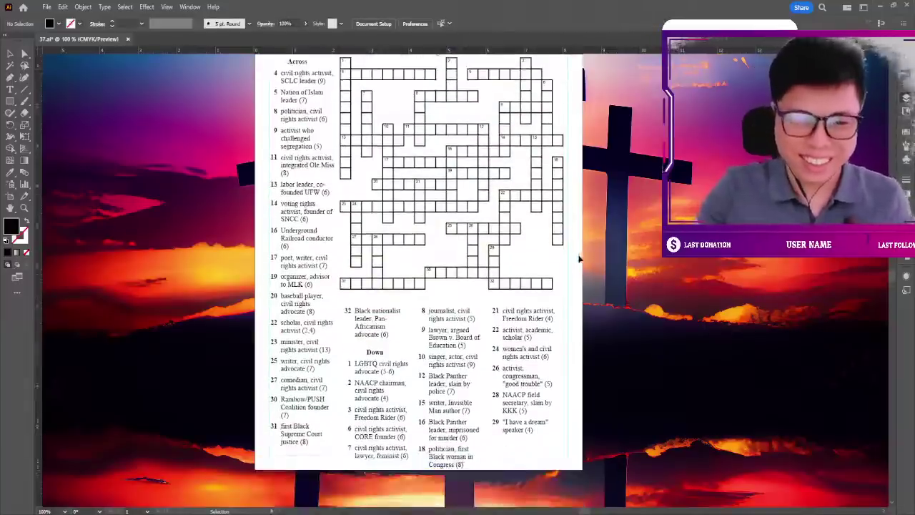
pyautogui.scroll(-1, 579, 258)
pyautogui.scroll(2, 543, 236)
pyautogui.scroll(1, 507, 214)
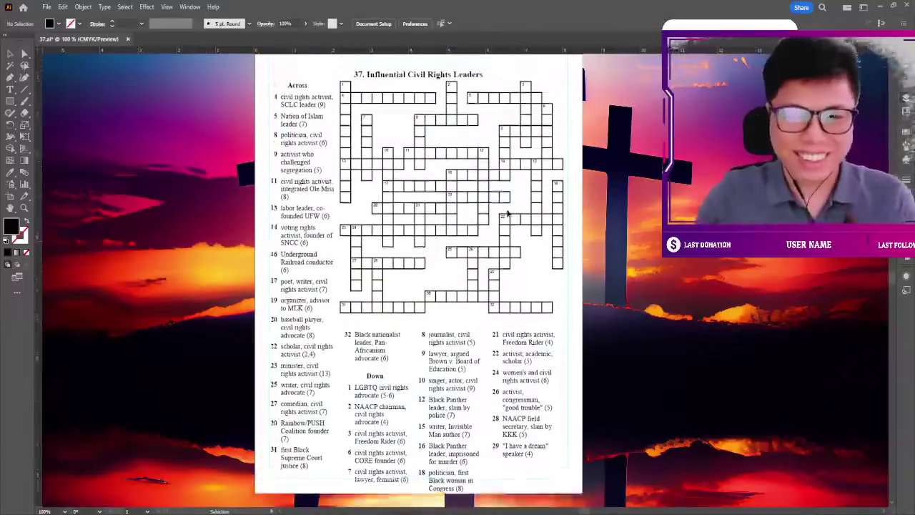
pyautogui.scroll(1, 507, 214)
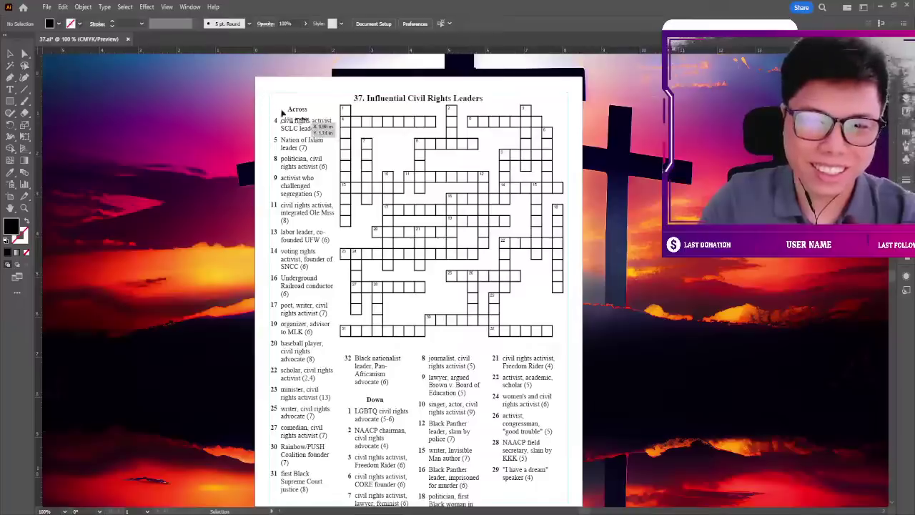
# Check the Across clue text by selecting its first few lines, then exit editing.
pyautogui.doubleClick(336, 203)
pyautogui.moveTo(336, 203); pyautogui.dragTo(334, 153)
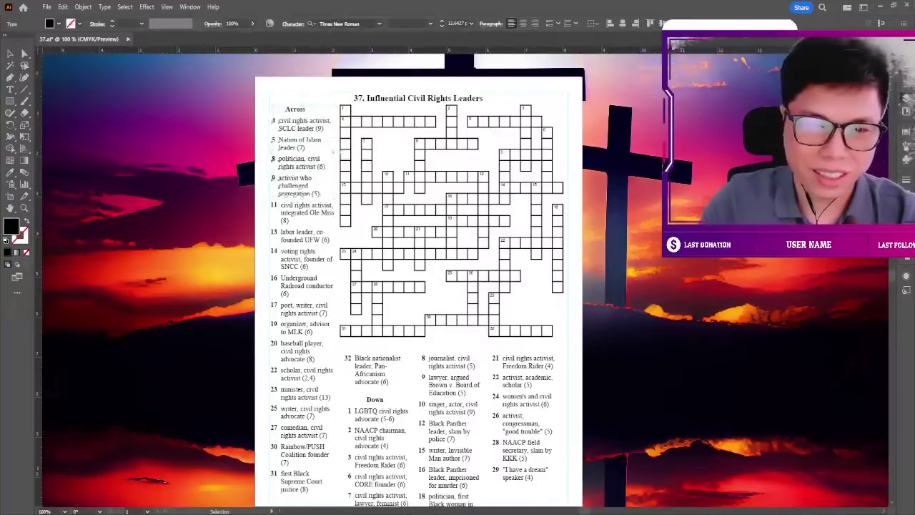
pyautogui.press('Escape')
pyautogui.scroll(-1, 418, 278)
pyautogui.scroll(-4, 418, 279)
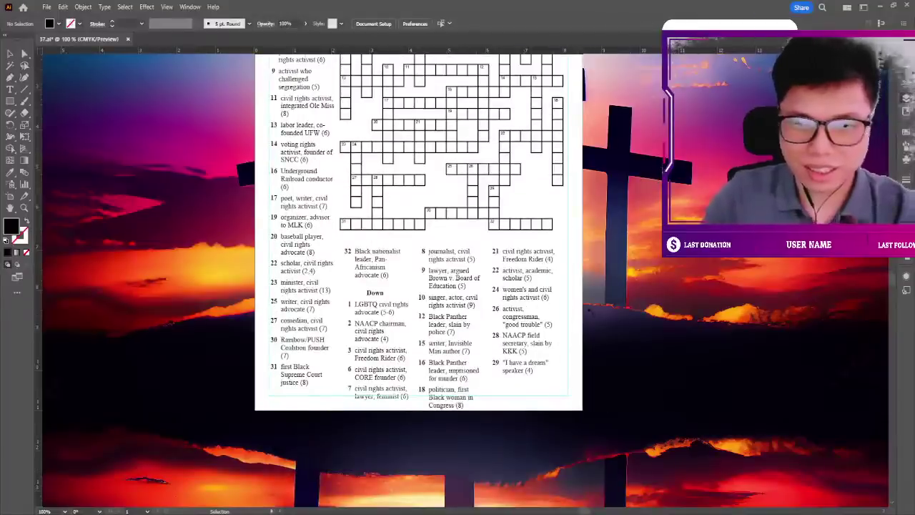
pyautogui.scroll(2, 588, 312)
pyautogui.scroll(3, 588, 312)
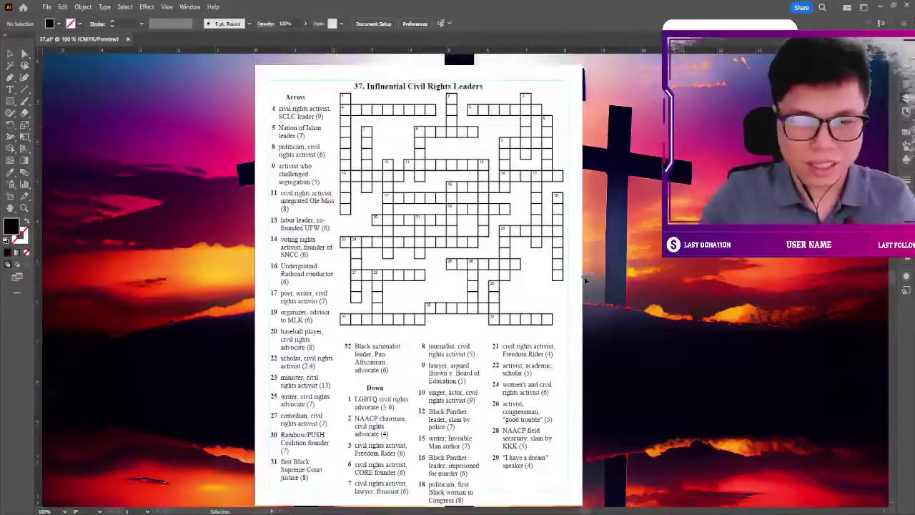
# Nudge the Across clue frame one step left and zoom in to 150%.
pyautogui.click(326, 190)
pyautogui.press('Left')
pyautogui.hotkey('ctrl', 'shift', 'a')
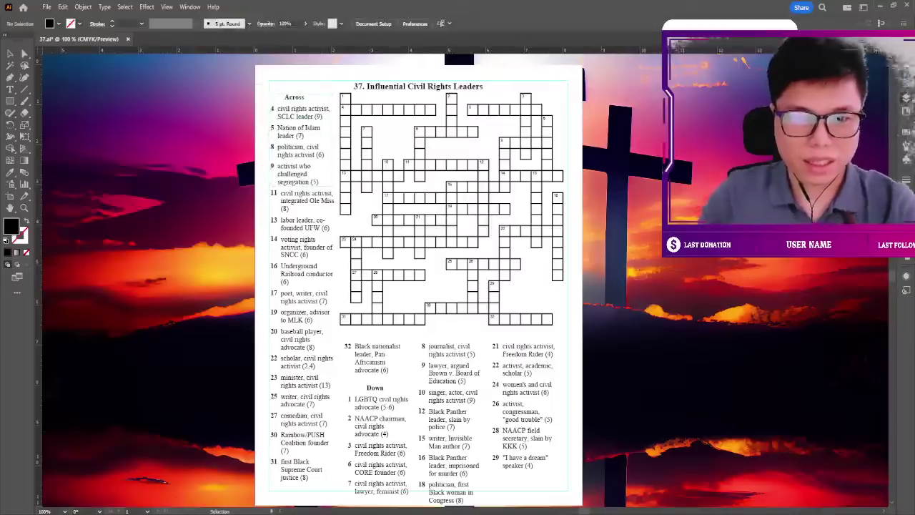
pyautogui.scroll(-2, 325, 189)
pyautogui.scroll(-1, 325, 189)
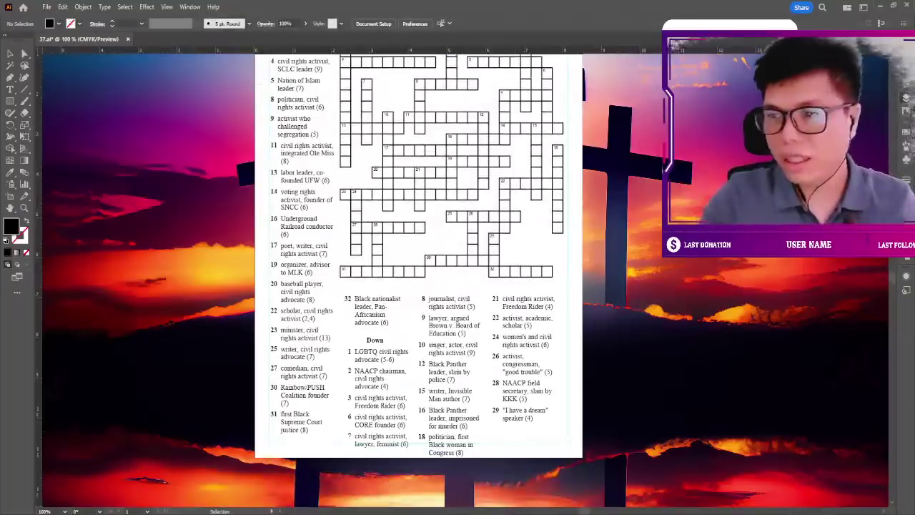
pyautogui.scroll(1, 502, 182)
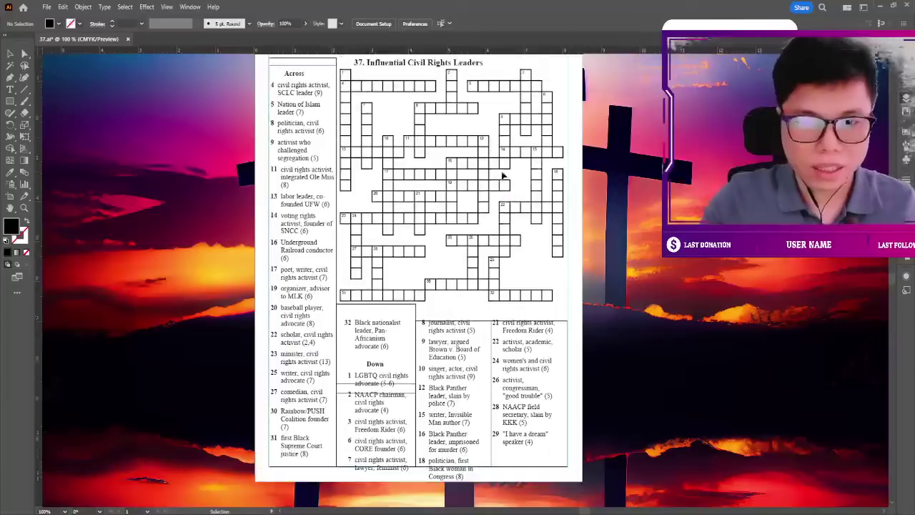
pyautogui.scroll(-4, 561, 180)
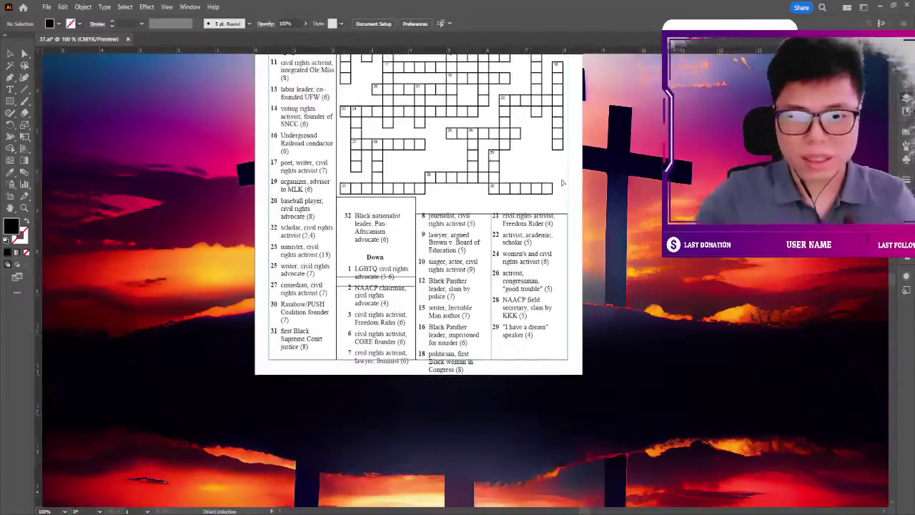
pyautogui.hotkey('ctrl', '=')
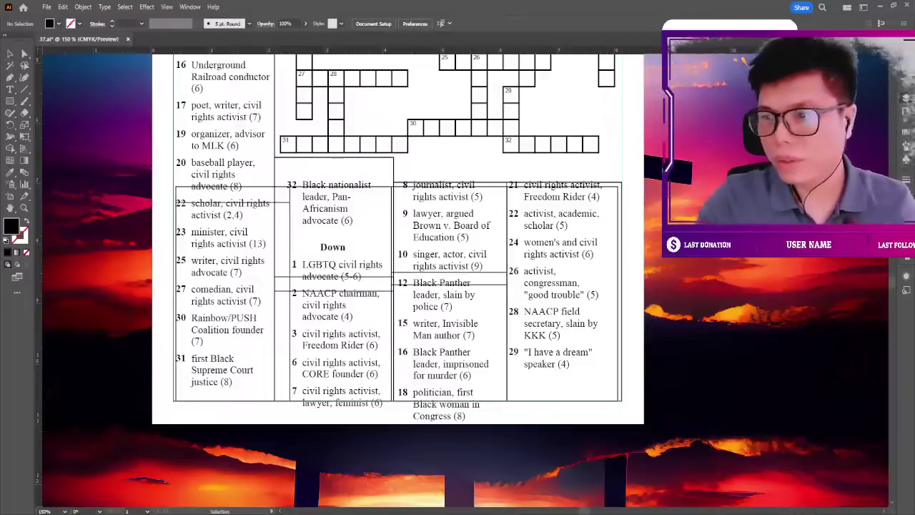
# Lower the top edge of clue 32's column box to match the neighbouring columns.
pyautogui.click(351, 159)
pyautogui.moveTo(339, 158); pyautogui.dragTo(334, 182)
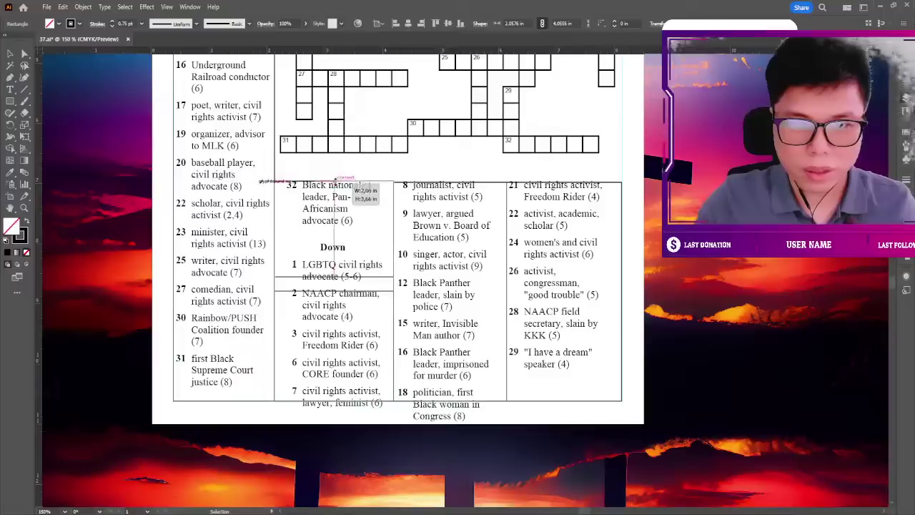
pyautogui.moveTo(336, 183); pyautogui.dragTo(335, 181)
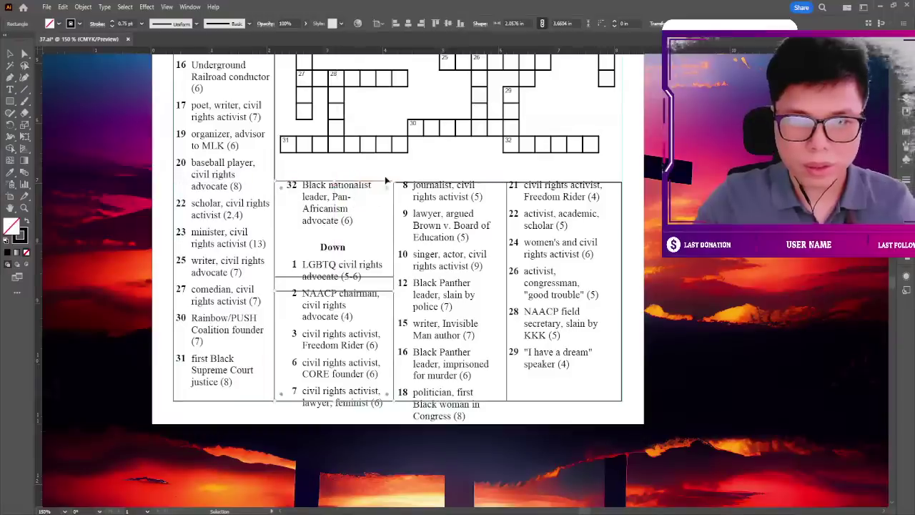
pyautogui.hotkey('ctrl', '+')
pyautogui.hotkey('ctrl', '+')
pyautogui.moveTo(399, 166); pyautogui.dragTo(239, 230)
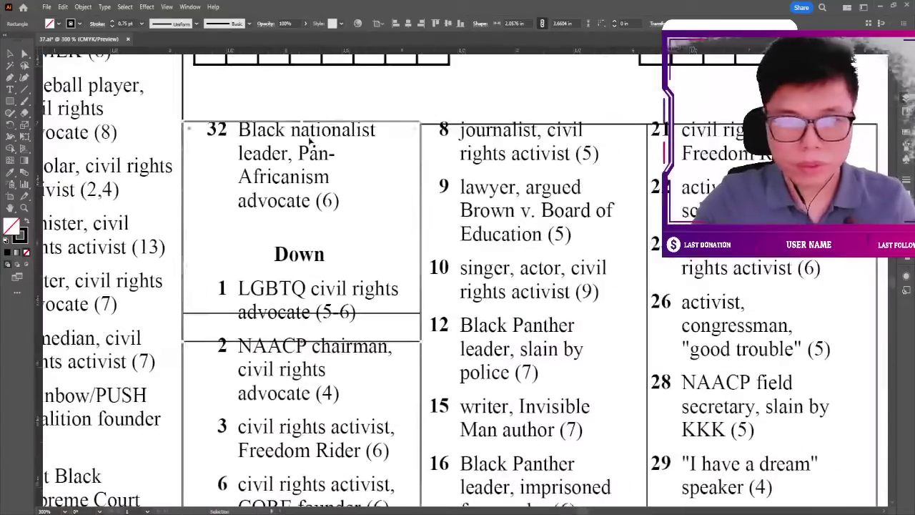
# Shift clue 32 slightly left and drag the Down heading and clues up-left.
pyautogui.click(388, 96)
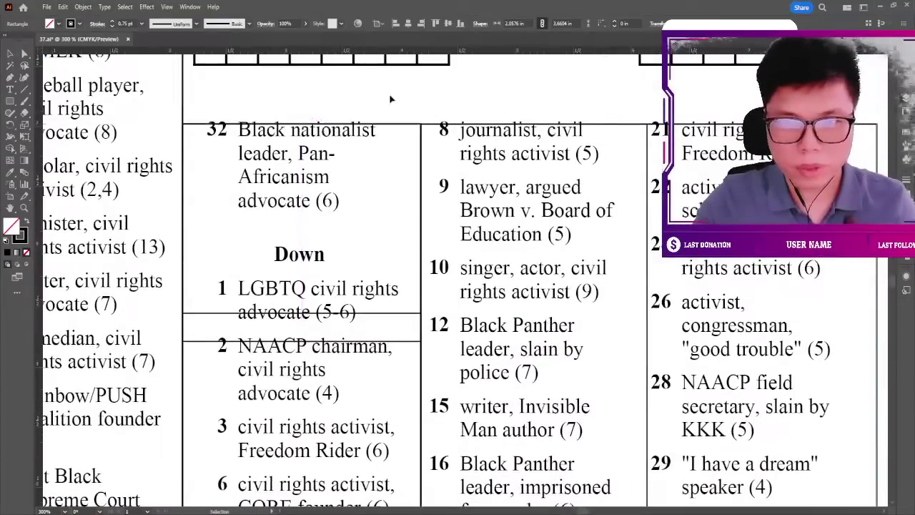
pyautogui.hotkey('ctrl', '-')
pyautogui.scroll(-2, 408, 115)
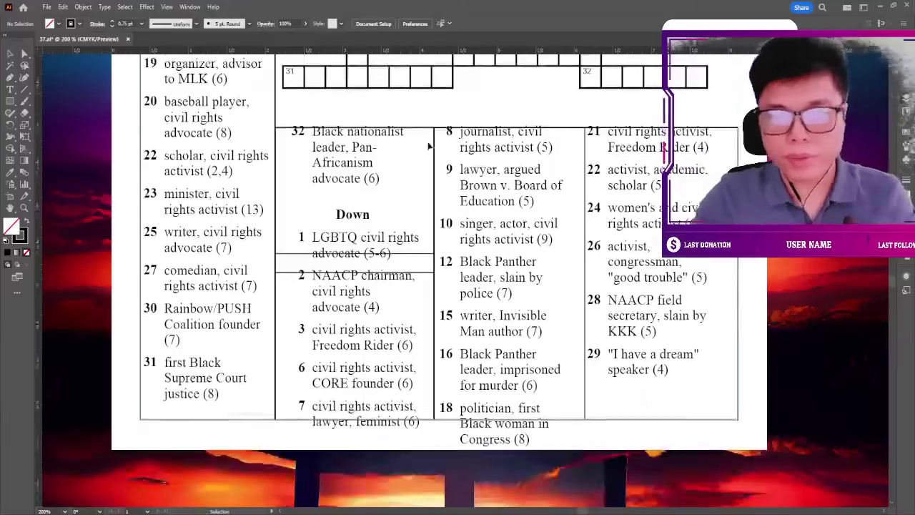
pyautogui.moveTo(327, 158); pyautogui.dragTo(284, 146)
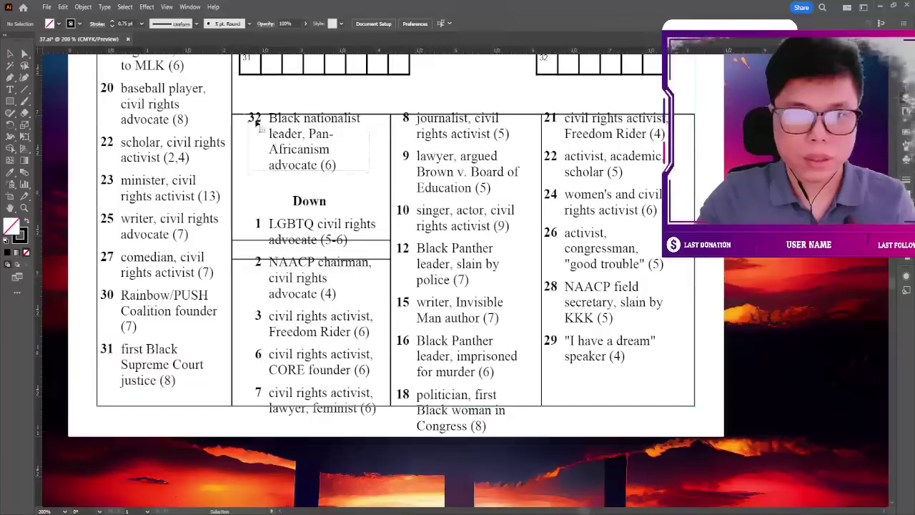
pyautogui.click(287, 125)
pyautogui.moveTo(288, 126); pyautogui.dragTo(278, 132)
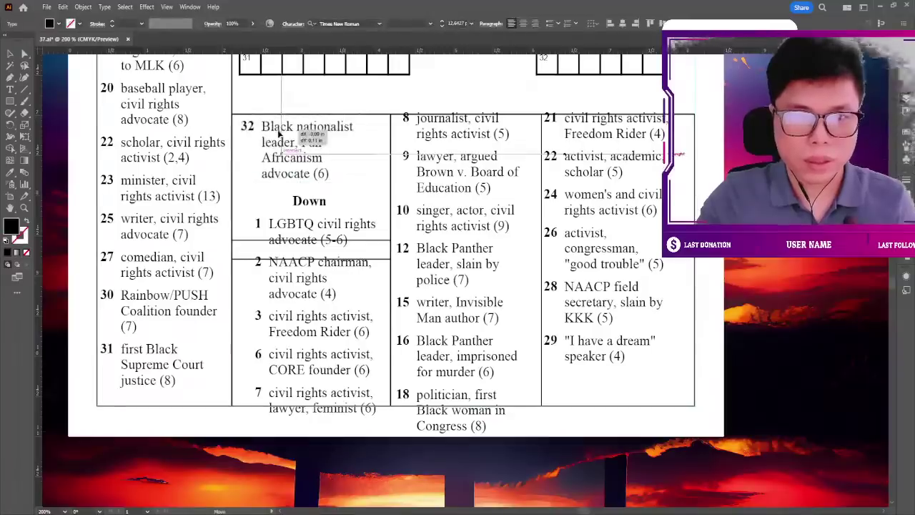
pyautogui.click(353, 167)
pyautogui.scroll(-2, 353, 168)
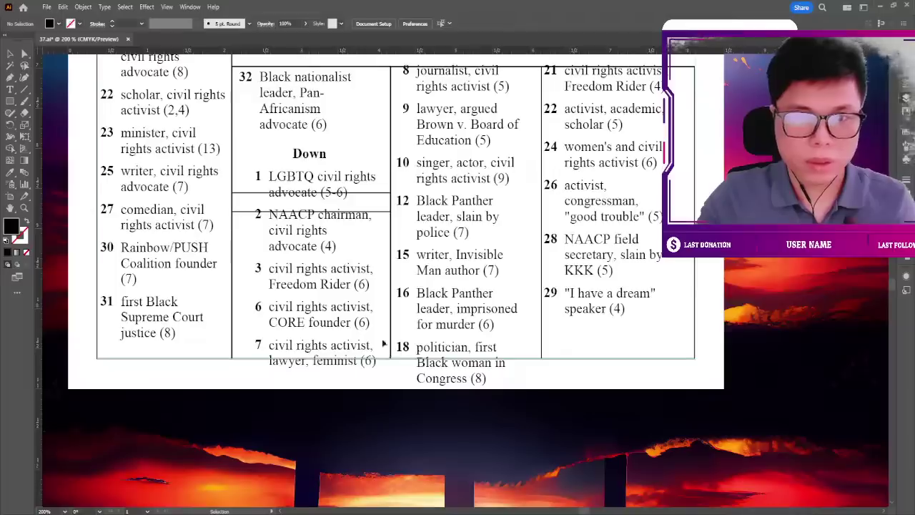
pyautogui.moveTo(312, 154); pyautogui.dragTo(297, 142)
pyautogui.click(370, 231)
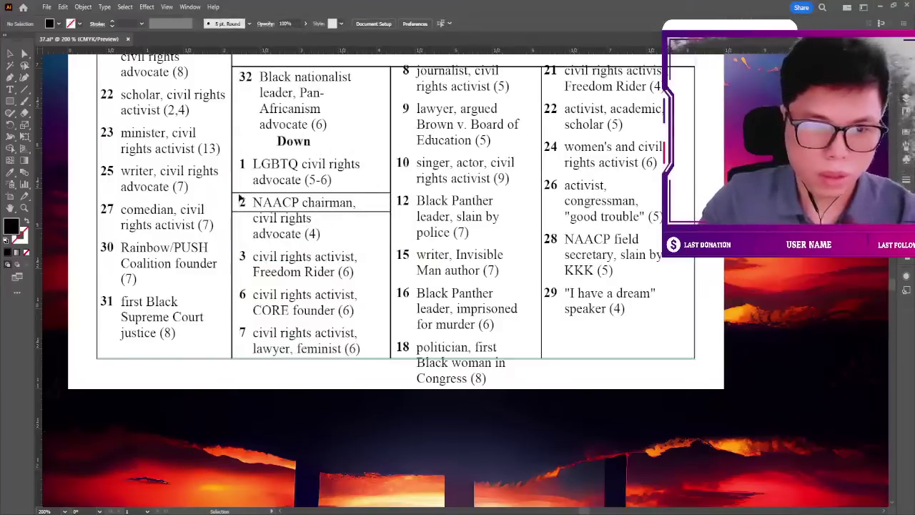
# Nudge Down clues 1 and 2 down and the second-column Down clues left.
pyautogui.click(320, 224)
pyautogui.press('Down')
pyautogui.press('Down')
pyautogui.press('Down')
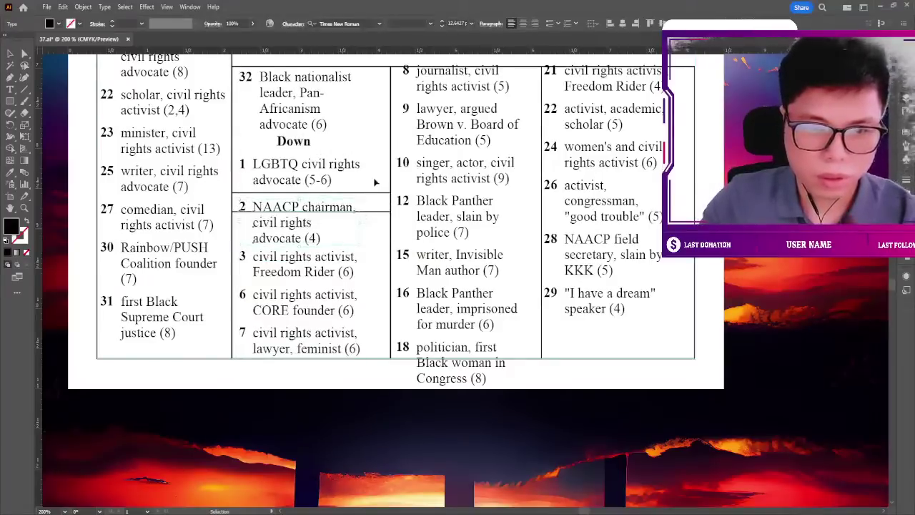
pyautogui.click(251, 165)
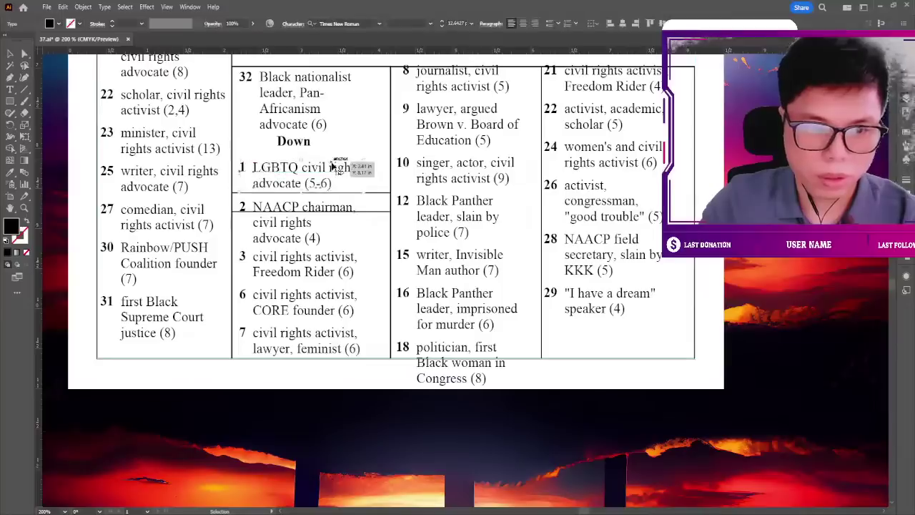
pyautogui.moveTo(331, 161); pyautogui.dragTo(332, 167)
pyautogui.click(375, 337)
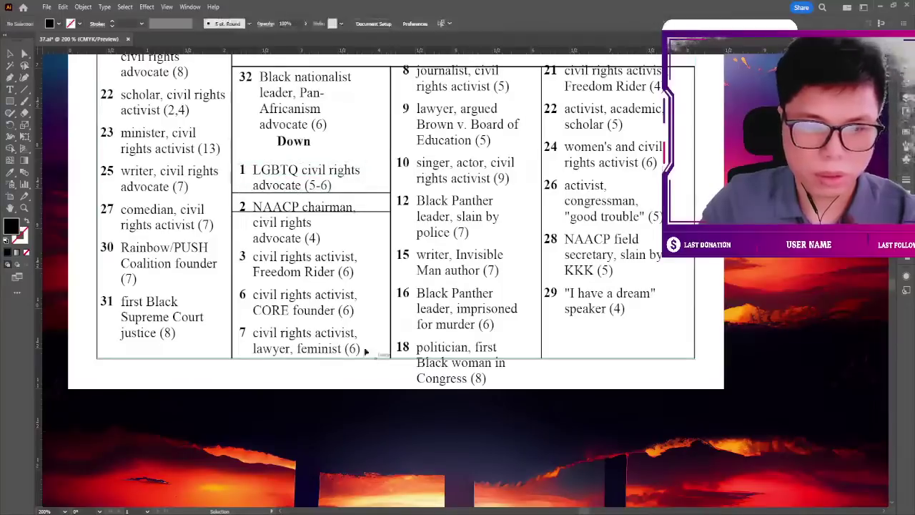
pyautogui.click(247, 186)
pyautogui.press('Left')
pyautogui.press('Left')
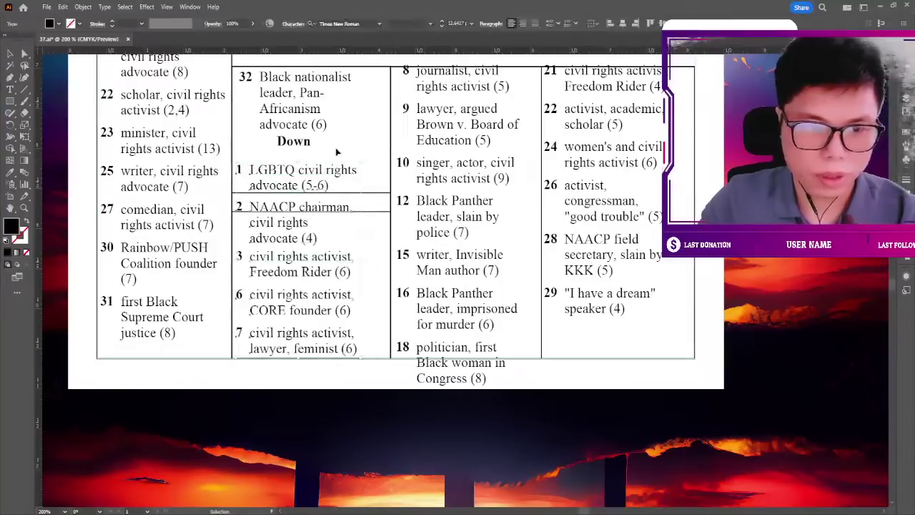
pyautogui.click(342, 143)
# Place the Down heading below clue 32 with the dividing rule above it.
pyautogui.scroll(1, 342, 135)
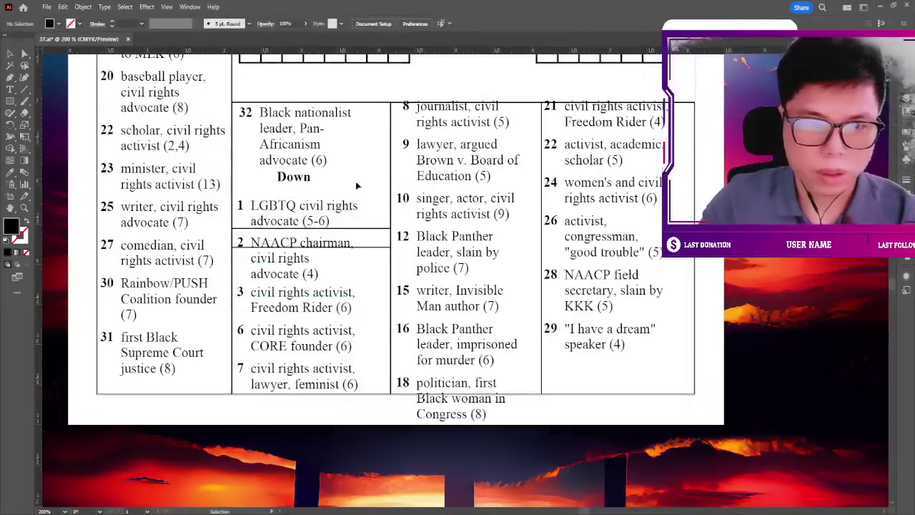
pyautogui.click(243, 115)
pyautogui.press('Left')
pyautogui.press('Left')
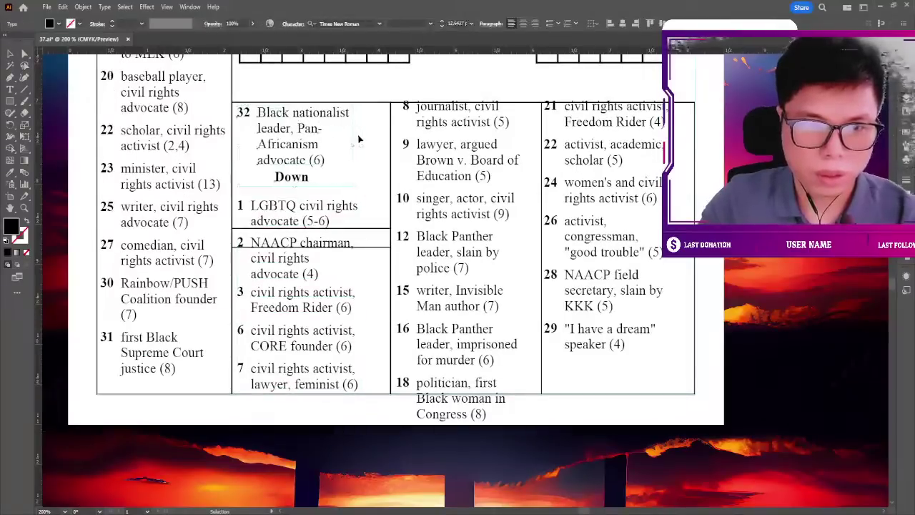
pyautogui.moveTo(303, 180); pyautogui.dragTo(313, 187)
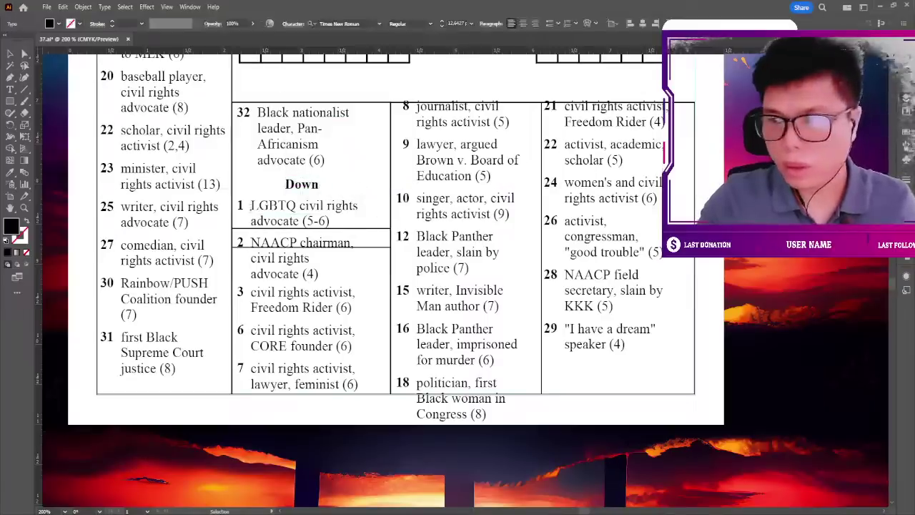
pyautogui.moveTo(376, 230); pyautogui.dragTo(369, 179)
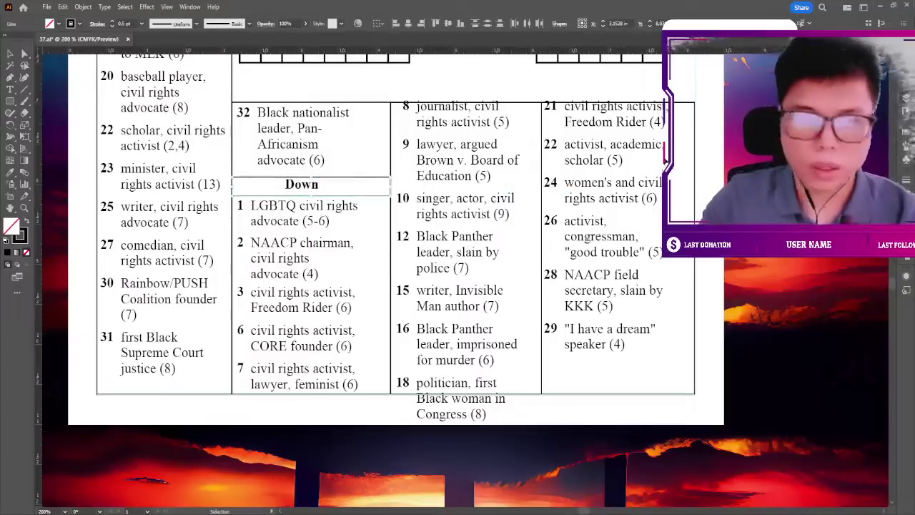
pyautogui.moveTo(309, 187); pyautogui.dragTo(313, 195)
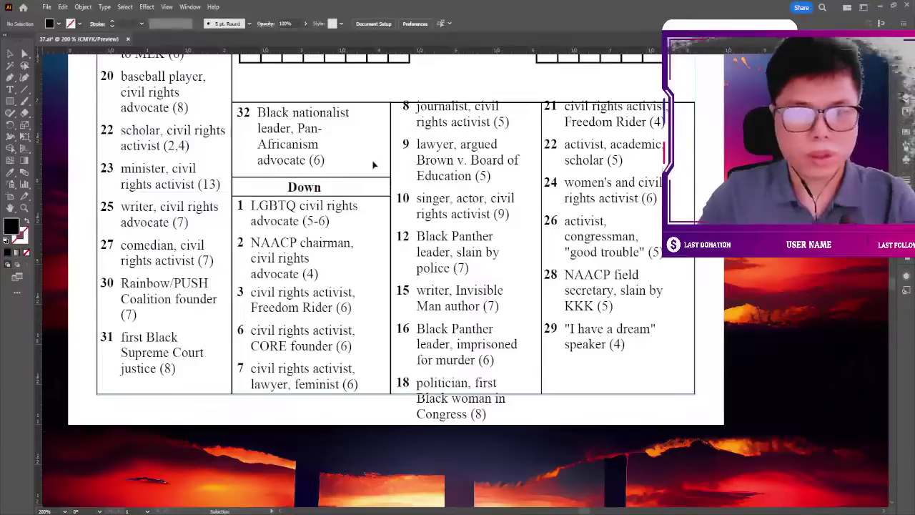
pyautogui.scroll(-1, 383, 182)
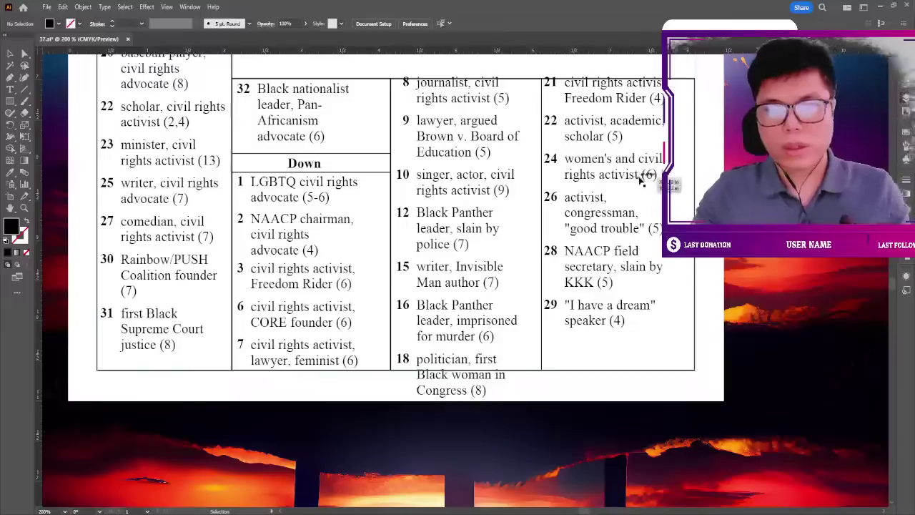
pyautogui.scroll(1, 641, 182)
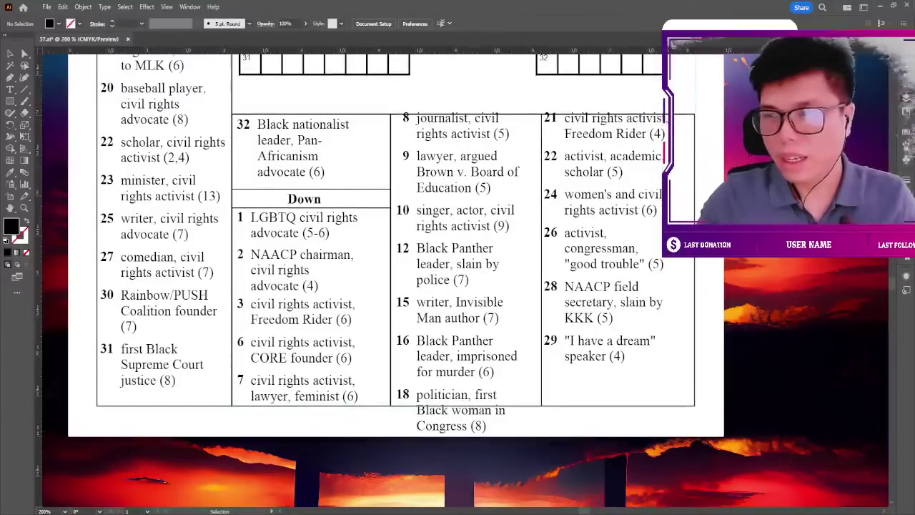
pyautogui.moveTo(522, 242); pyautogui.dragTo(480, 255)
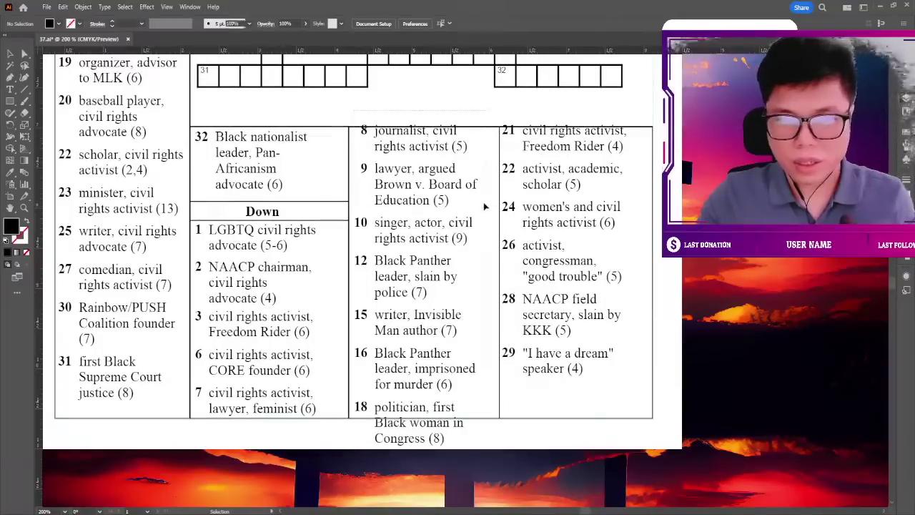
# Shift the middle clue block slightly left and down.
pyautogui.moveTo(467, 187); pyautogui.dragTo(460, 187)
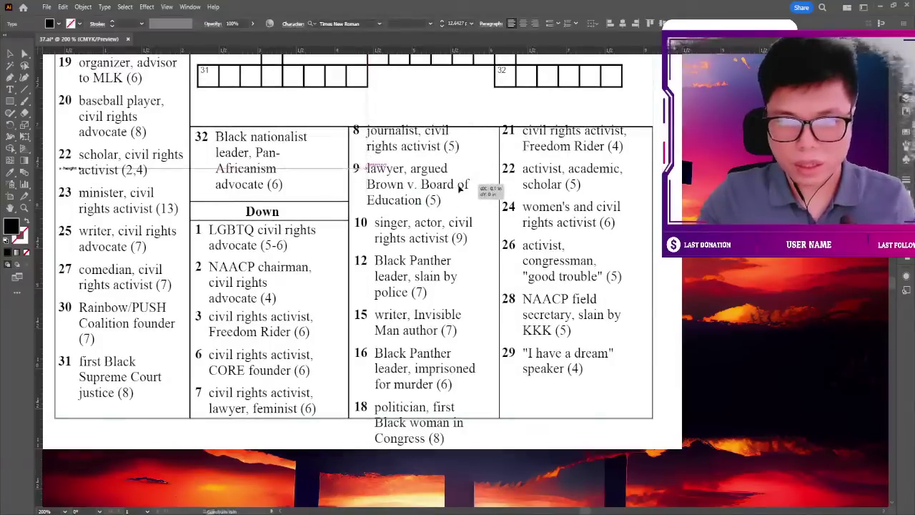
pyautogui.click(386, 98)
pyautogui.scroll(-1, 389, 107)
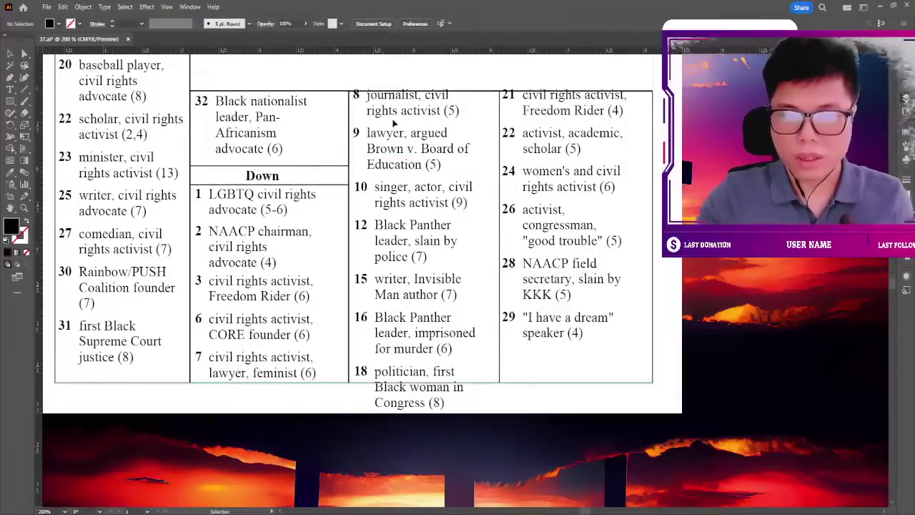
pyautogui.moveTo(419, 133); pyautogui.dragTo(416, 138)
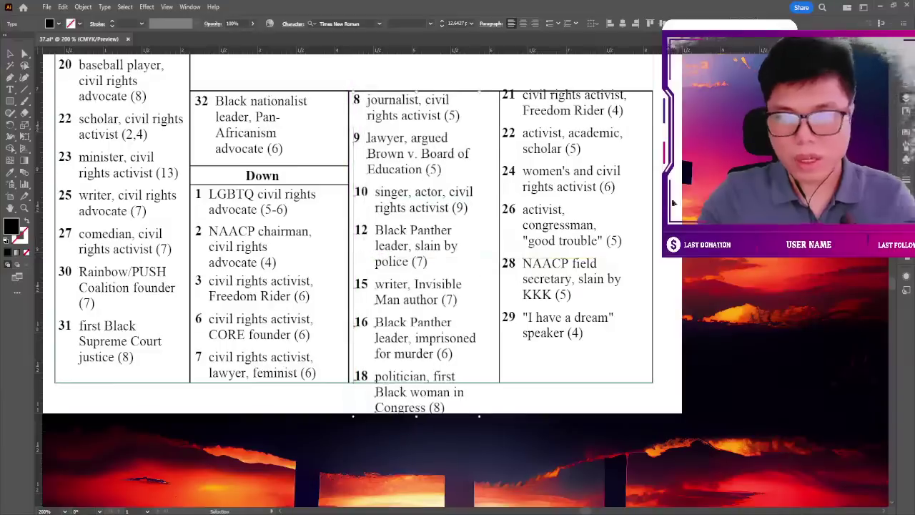
pyautogui.hotkey('ctrl', 'shift', 'a')
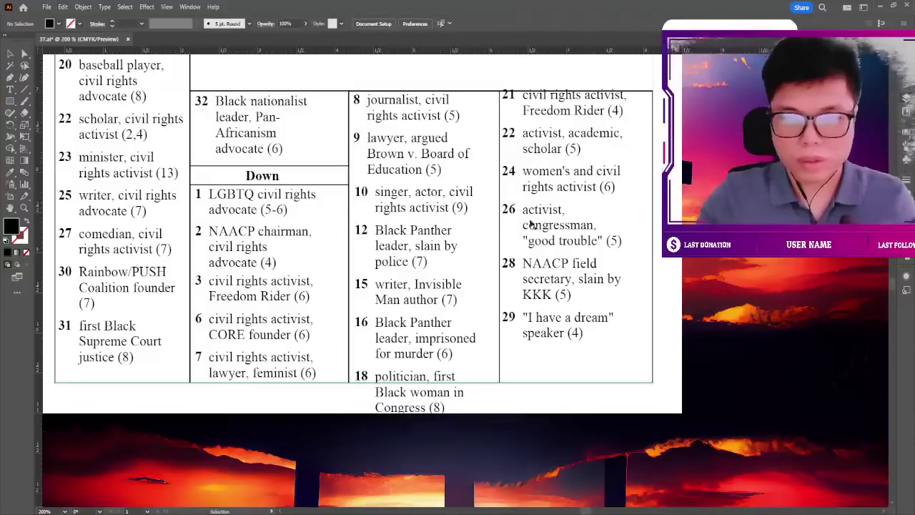
# Join 'Africanism' onto clue 32's 'leader, Pan-' line.
pyautogui.moveTo(530, 224); pyautogui.dragTo(541, 229)
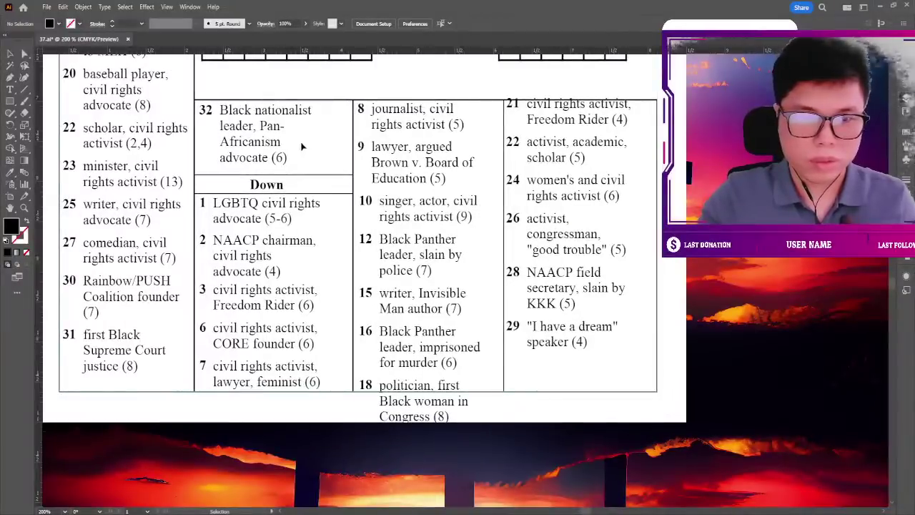
pyautogui.moveTo(218, 148); pyautogui.dragTo(309, 129)
pyautogui.click(309, 169)
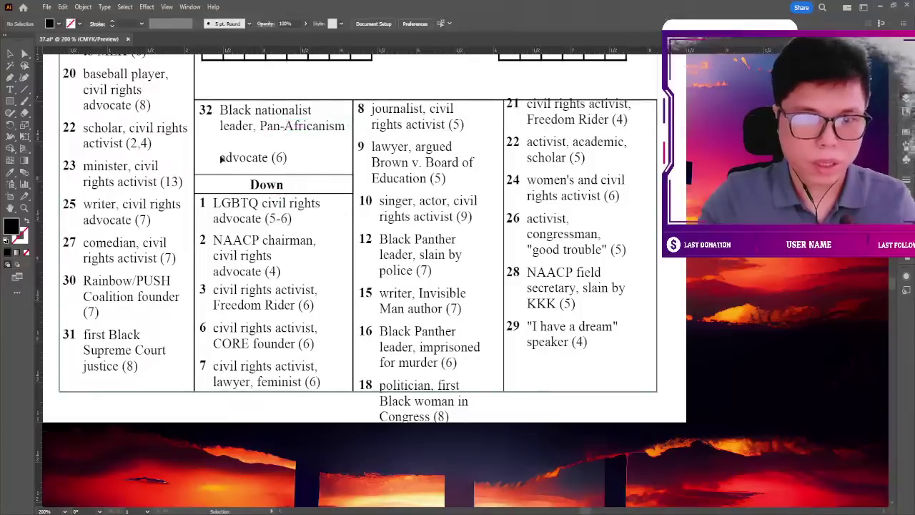
# Move 'advocate (6)' up under the Pan-Africanism line and raise the Down heading.
pyautogui.moveTo(223, 158); pyautogui.dragTo(236, 145)
pyautogui.click(304, 163)
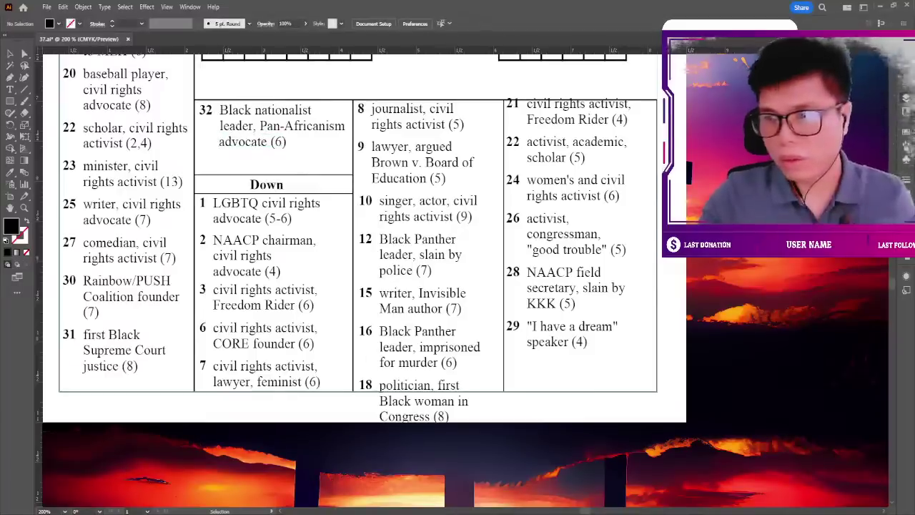
pyautogui.moveTo(343, 172); pyautogui.dragTo(338, 167)
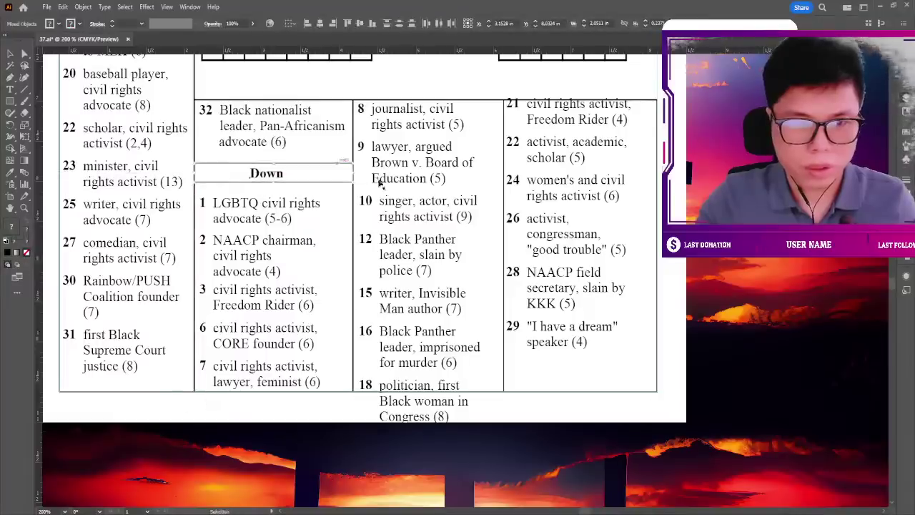
pyautogui.press('Up')
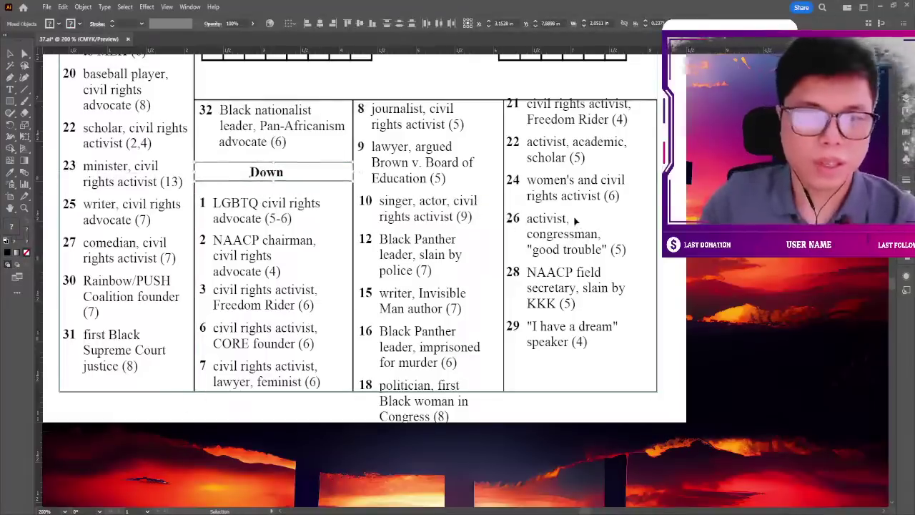
pyautogui.press('Up')
pyautogui.press('Up')
pyautogui.click(681, 213)
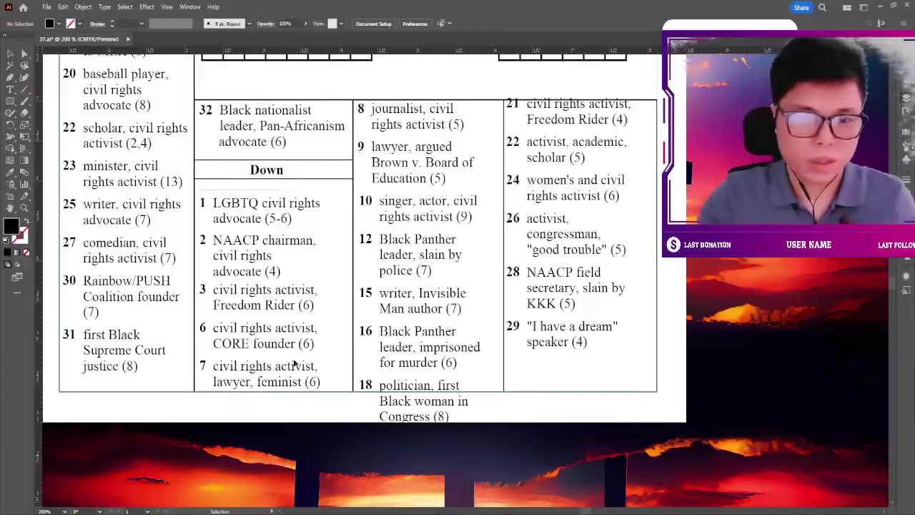
# Realign Down clues 1–7 beneath the heading and lower the heading box slightly.
pyautogui.moveTo(288, 213)
pyautogui.mouseDown()
pyautogui.moveTo(289, 204)
pyautogui.moveTo(291, 245)
pyautogui.mouseUp()
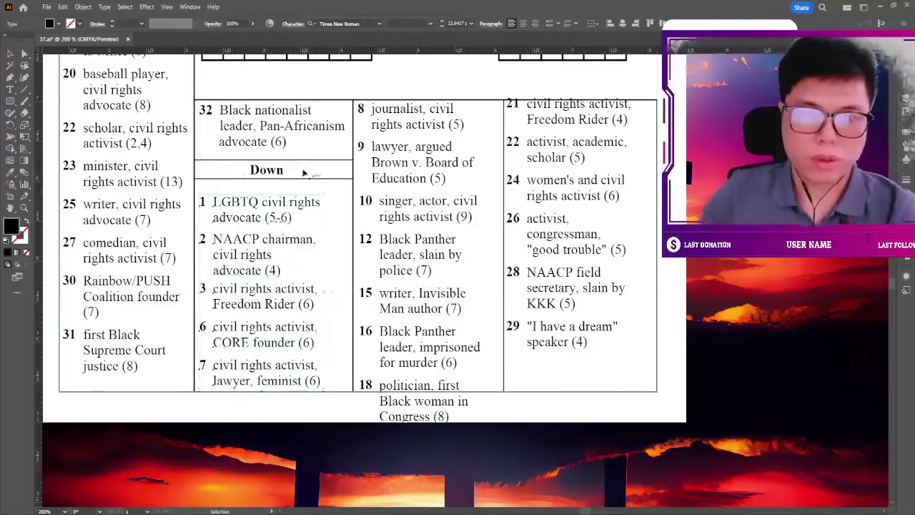
pyautogui.hotkey('ctrl', 'shift', 'a')
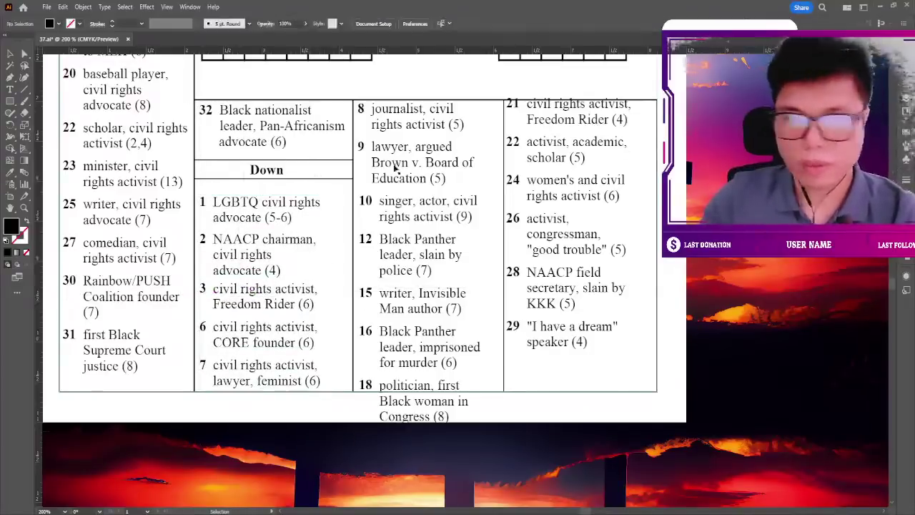
pyautogui.click(343, 168)
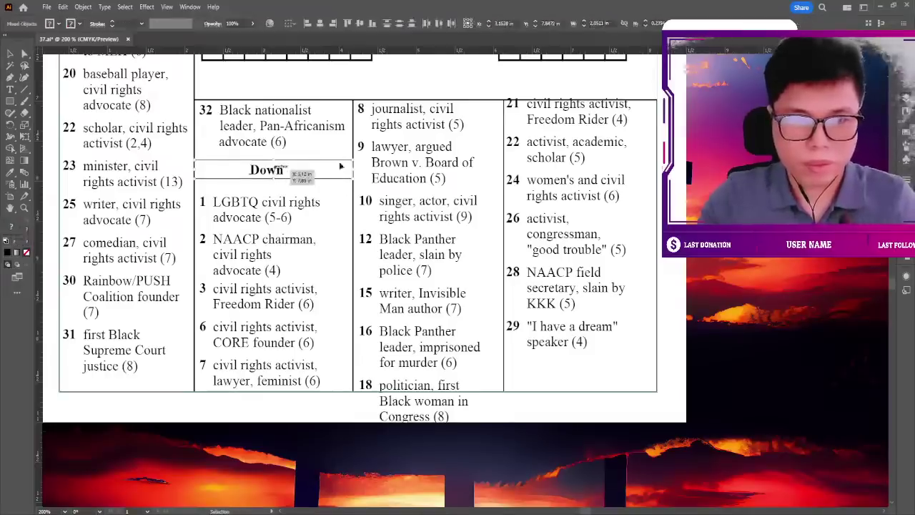
pyautogui.moveTo(340, 166); pyautogui.dragTo(340, 173)
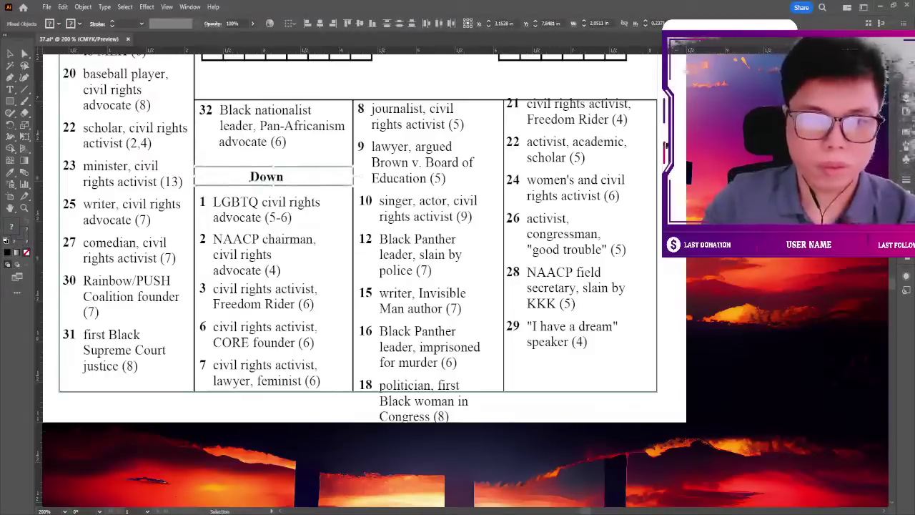
pyautogui.click(364, 140)
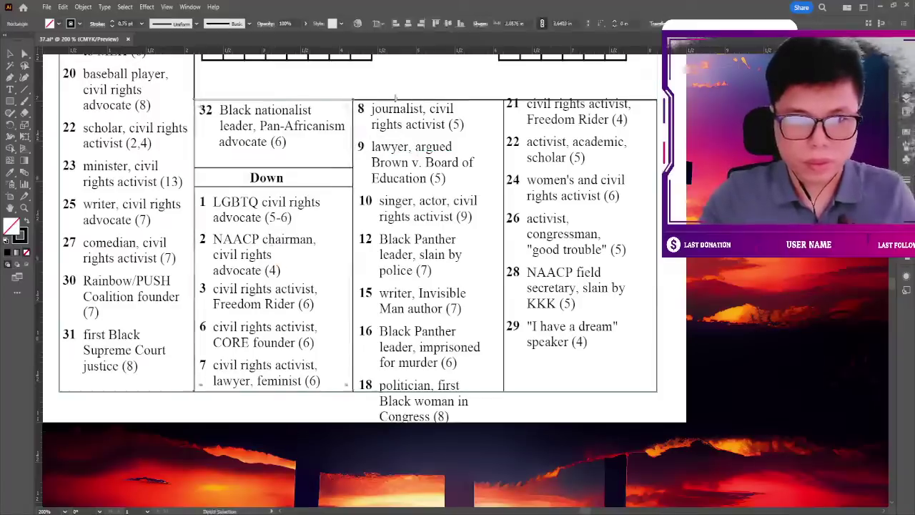
pyautogui.click(341, 104)
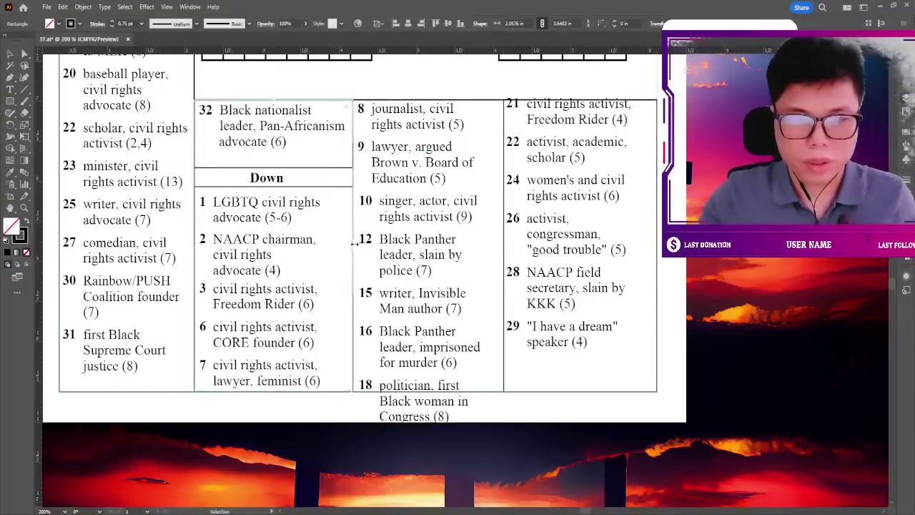
pyautogui.moveTo(353, 244); pyautogui.dragTo(340, 245)
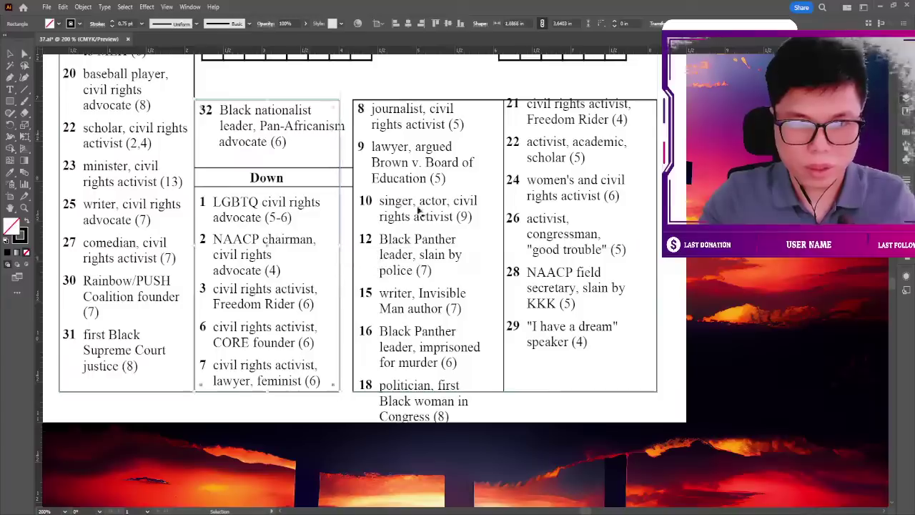
pyautogui.hotkey('ctrl', 'z')
pyautogui.hotkey('ctrl', 'shift', 'a')
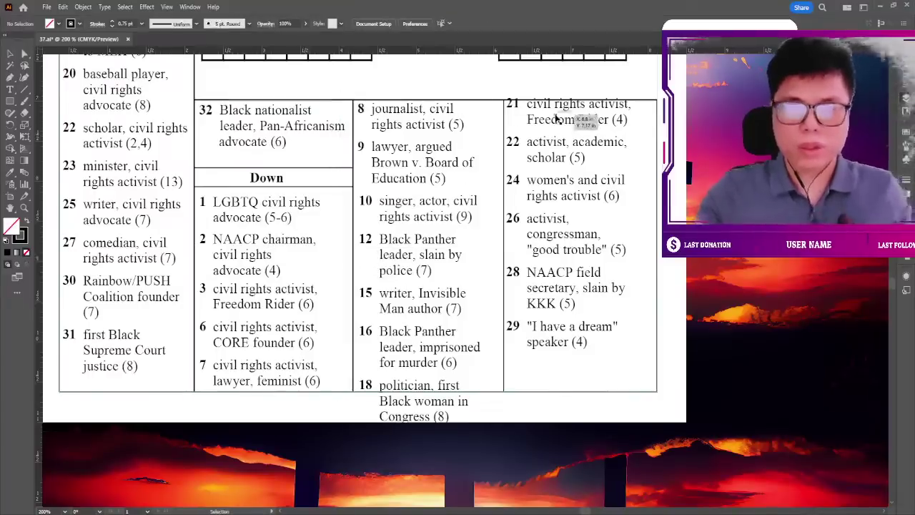
pyautogui.hotkey('ctrl', '-')
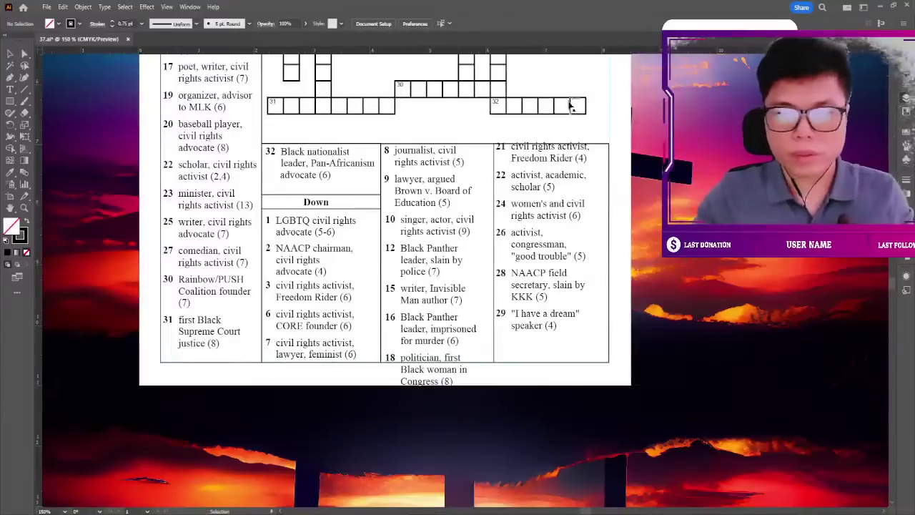
pyautogui.hotkey('ctrl', '+')
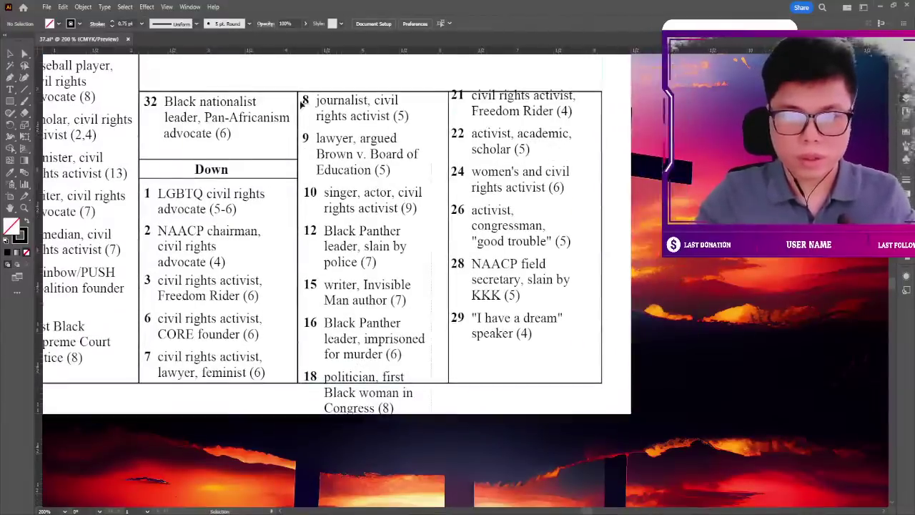
pyautogui.press('Escape')
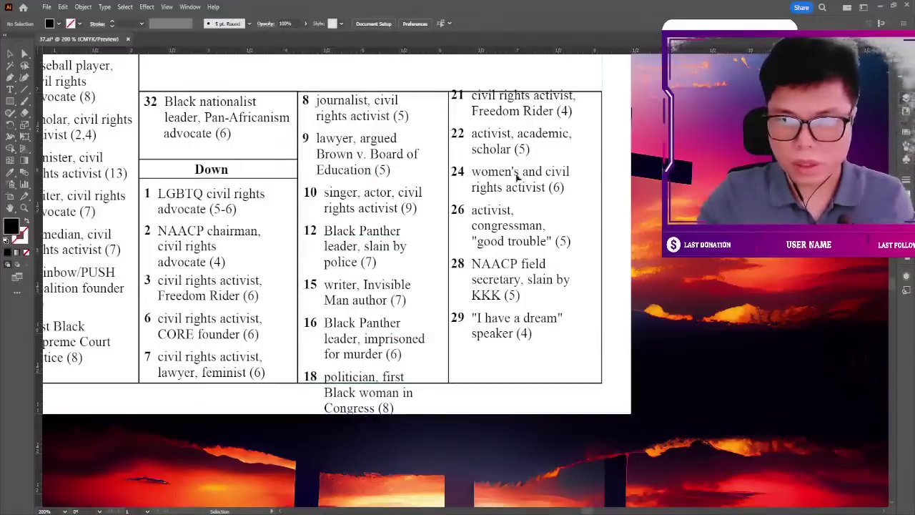
# Lower clues 21–29 in the right column, undoing a trial move of clue 18.
pyautogui.moveTo(490, 104); pyautogui.dragTo(492, 142)
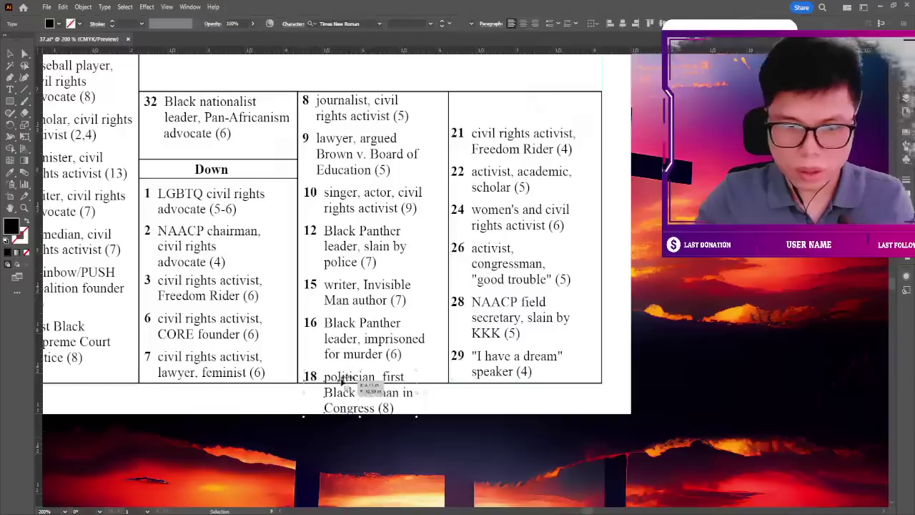
pyautogui.moveTo(344, 384)
pyautogui.mouseDown()
pyautogui.moveTo(493, 102)
pyautogui.moveTo(491, 87)
pyautogui.mouseUp()
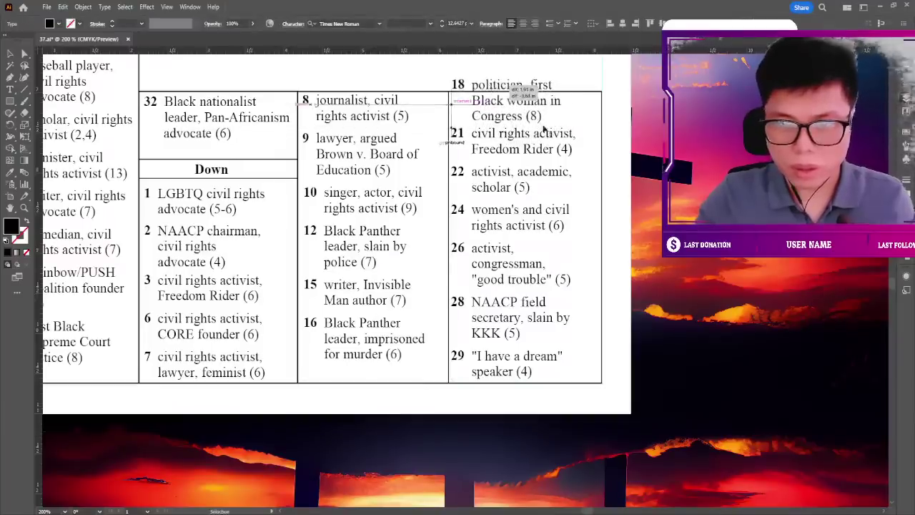
pyautogui.hotkey('ctrl', 'z')
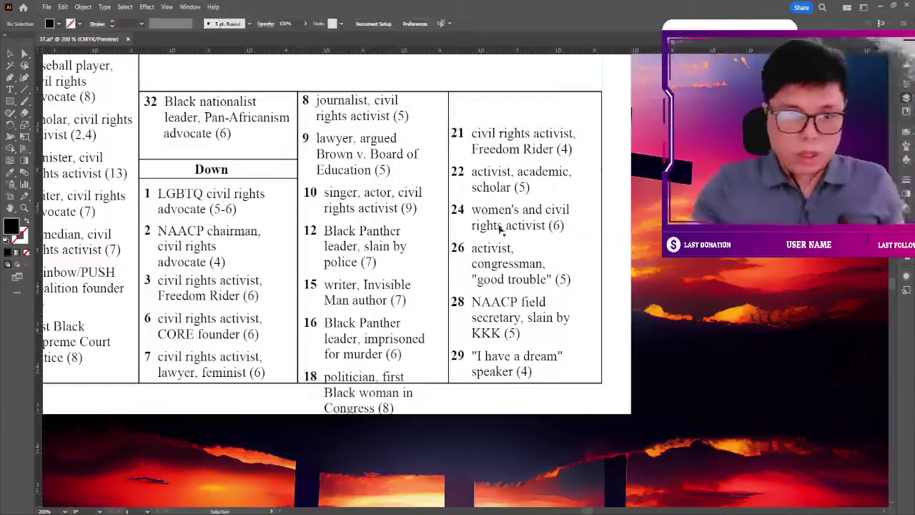
pyautogui.scroll(1, 457, 215)
pyautogui.hscroll(-3, 457, 214)
pyautogui.hscroll(2, 400, 193)
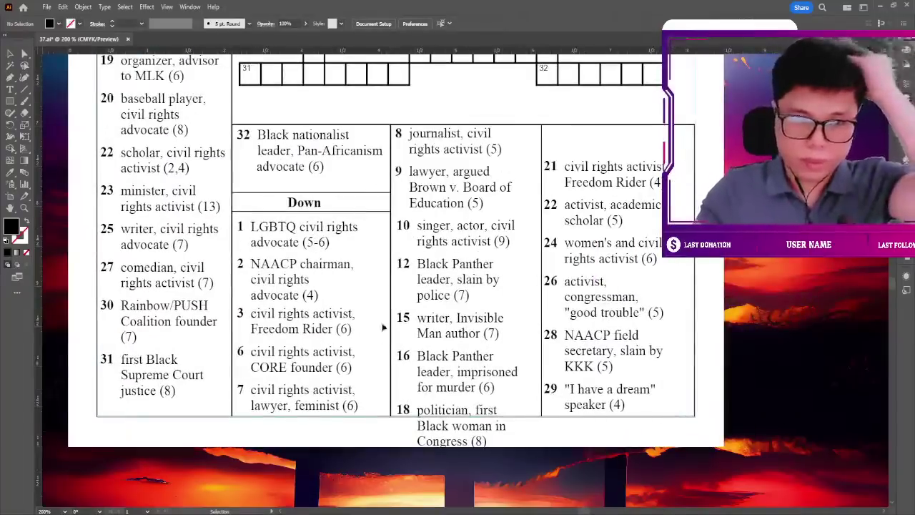
pyautogui.scroll(-1, 383, 327)
pyautogui.hscroll(3, 480, 197)
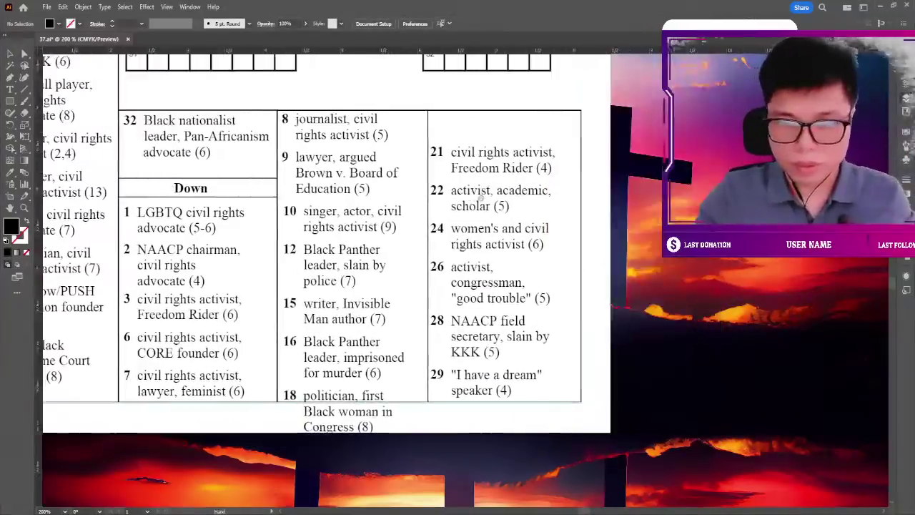
pyautogui.scroll(-1, 496, 186)
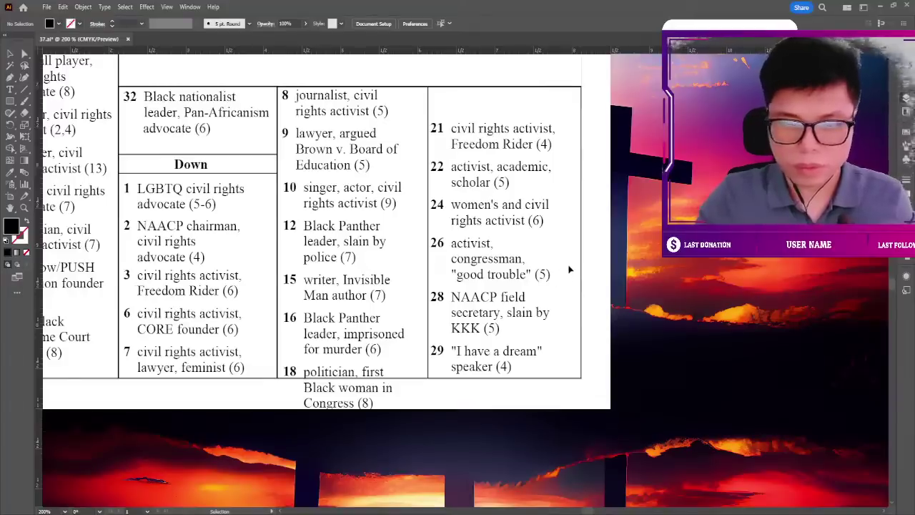
# Rewrap clue 29 so 'speaker (4)' falls onto a second line.
pyautogui.scroll(1, 570, 269)
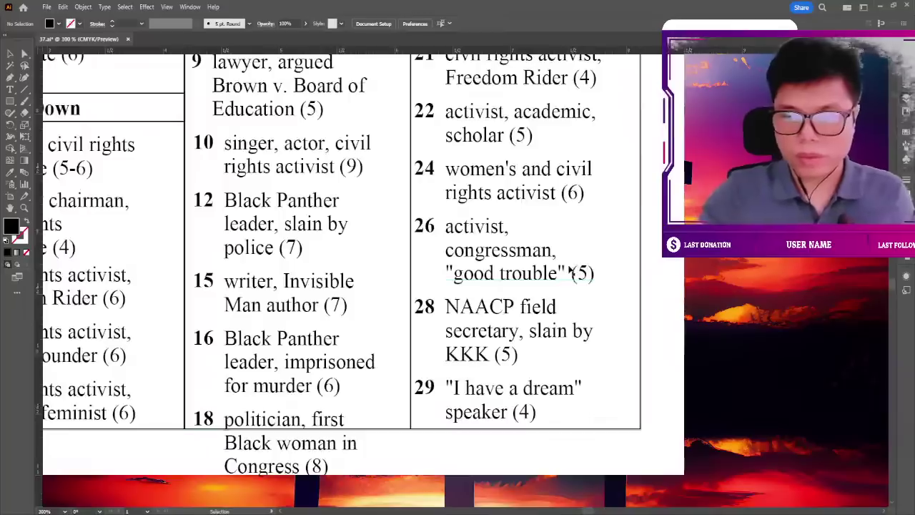
pyautogui.moveTo(570, 269); pyautogui.dragTo(460, 303)
pyautogui.moveTo(424, 402); pyautogui.dragTo(534, 373)
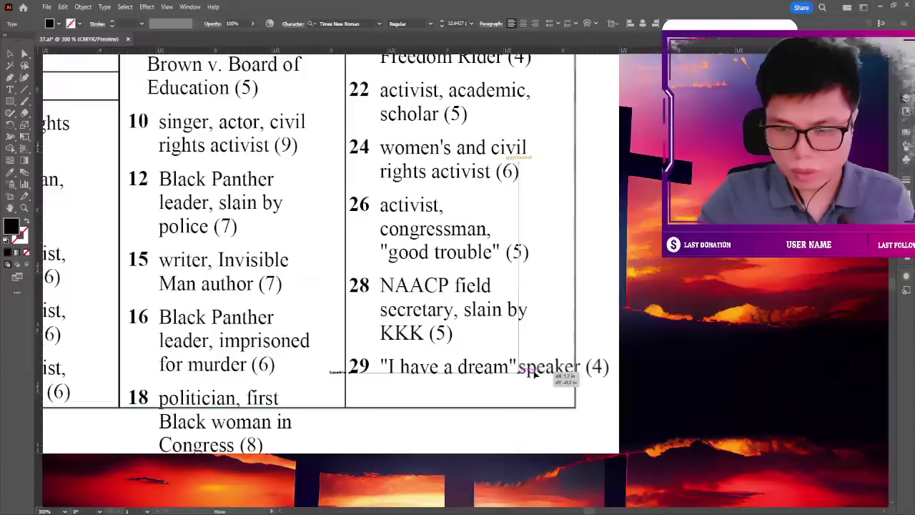
pyautogui.hotkey('ctrl', 'shift', 'a')
pyautogui.hotkey('ctrl', '-')
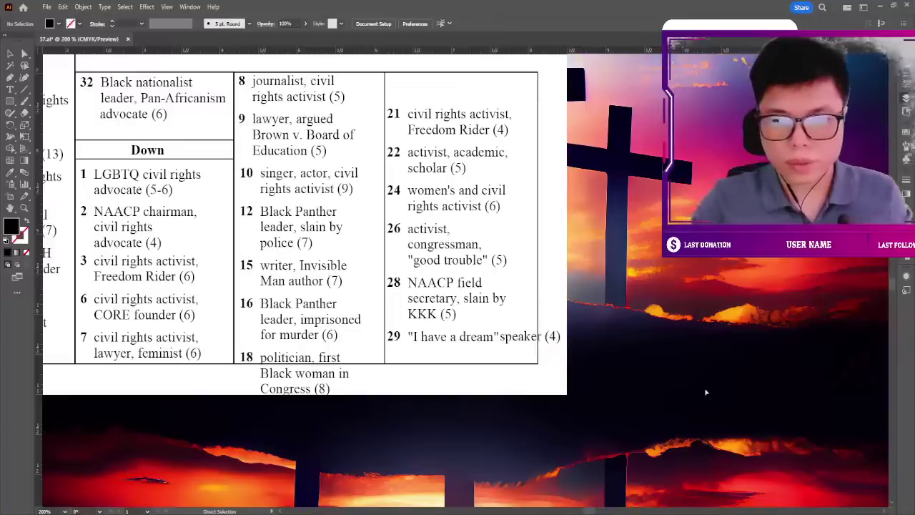
pyautogui.hotkey('ctrl', '-')
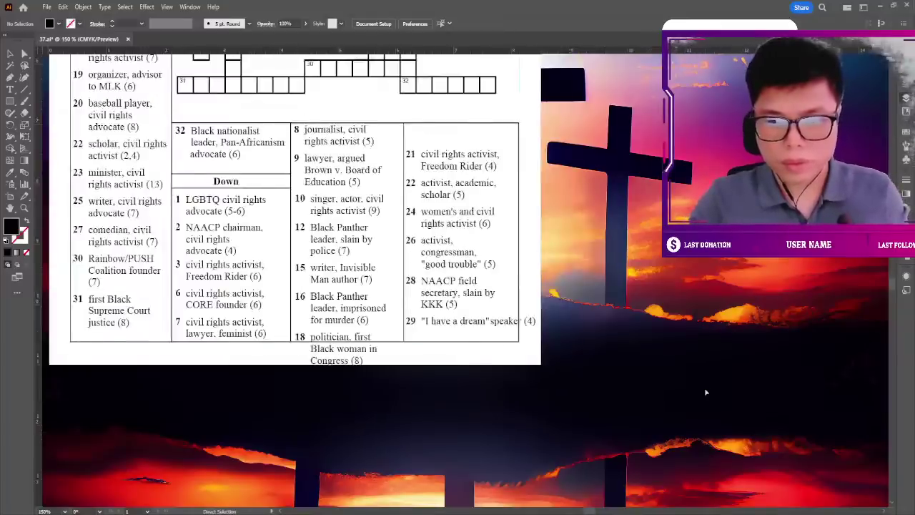
pyautogui.hotkey('ctrl', '+')
pyautogui.hotkey('ctrl', 'z')
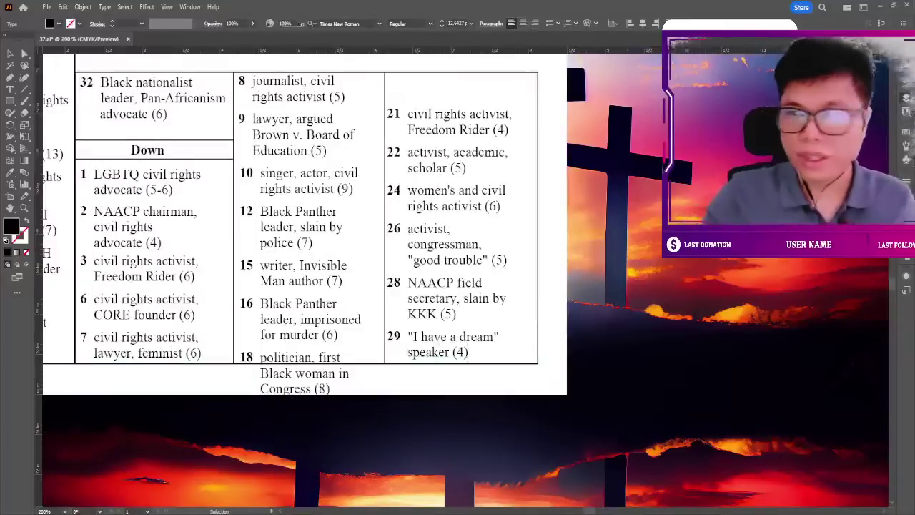
pyautogui.hotkey('ctrl', 'shift', 'a')
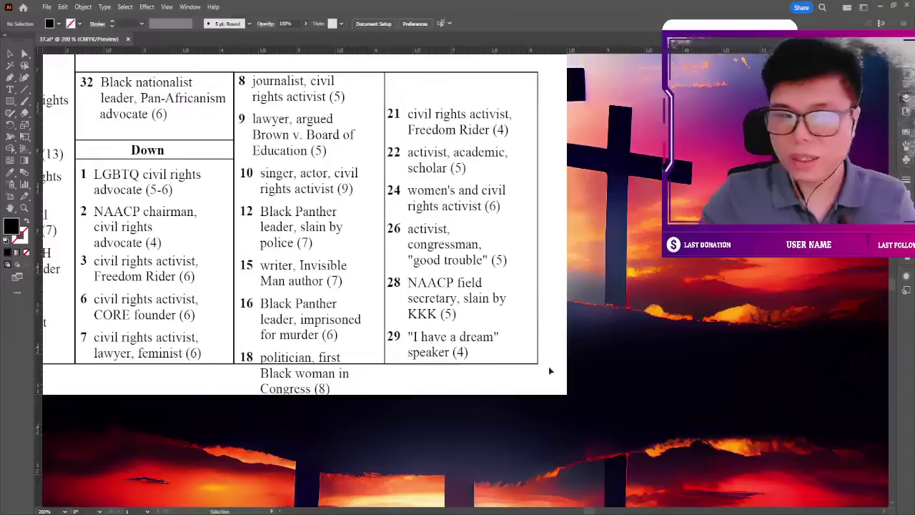
# Shift the right-column clues 21–29 to the right.
pyautogui.scroll(1, 550, 371)
pyautogui.moveTo(398, 153); pyautogui.dragTo(445, 145)
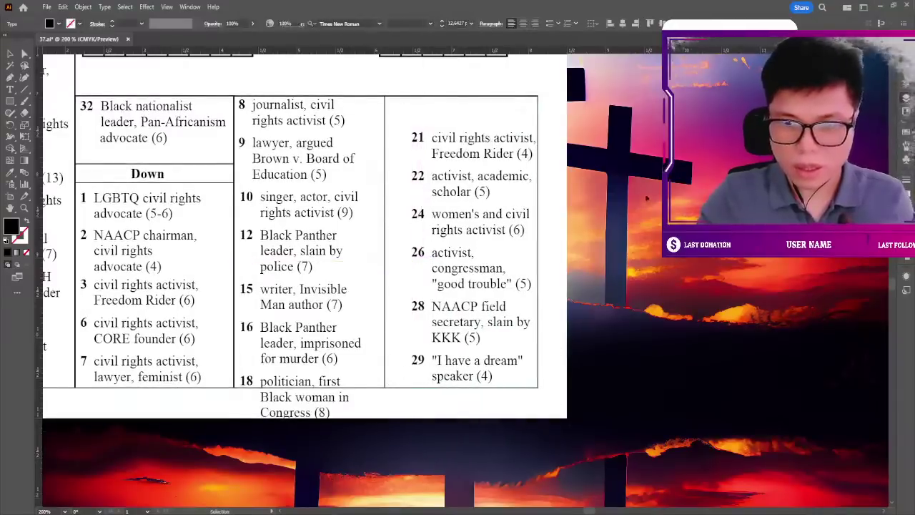
pyautogui.hotkey('ctrl', 'shift', 'a')
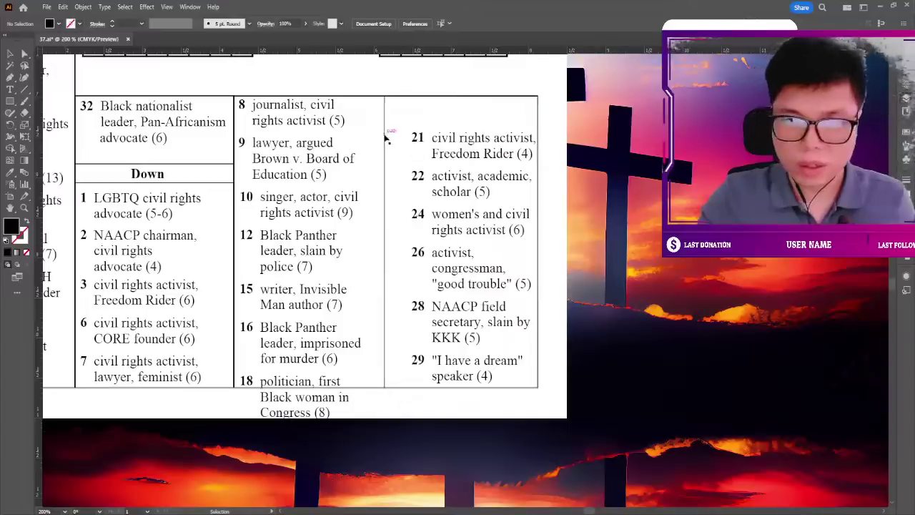
# Widen the middle Down-clue column by moving its divider with the right column further right.
pyautogui.moveTo(386, 139); pyautogui.dragTo(407, 137)
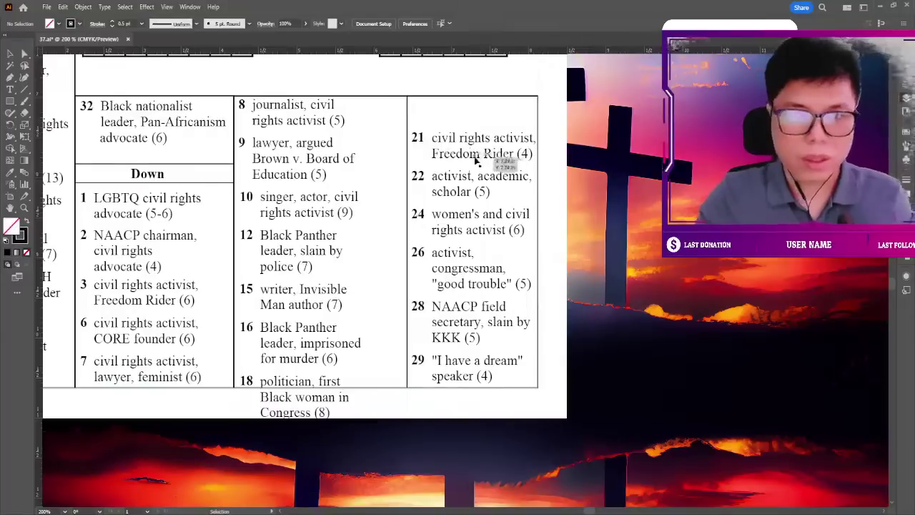
pyautogui.scroll(-2, 500, 193)
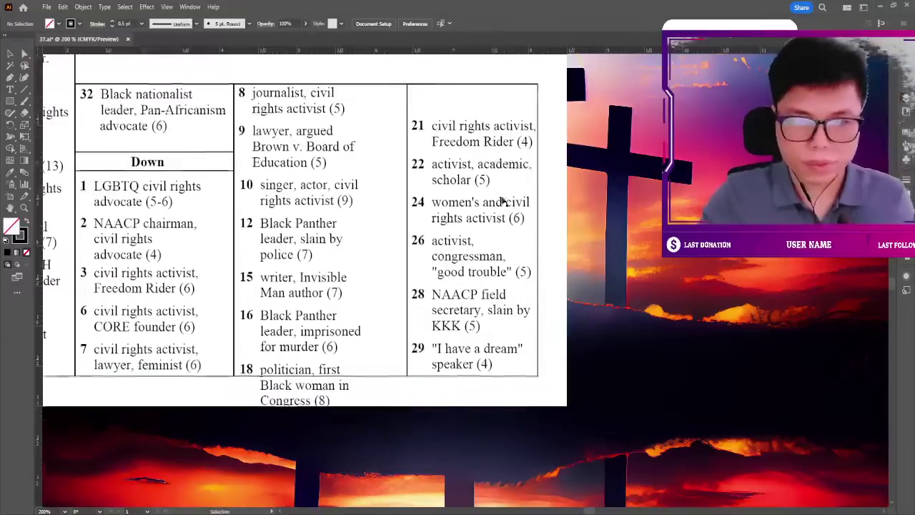
pyautogui.scroll(2, 534, 182)
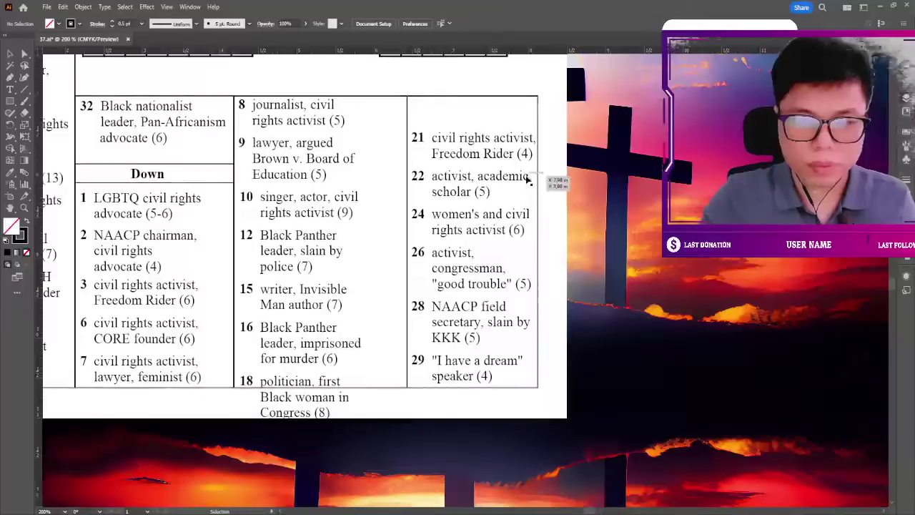
pyautogui.scroll(2, 534, 180)
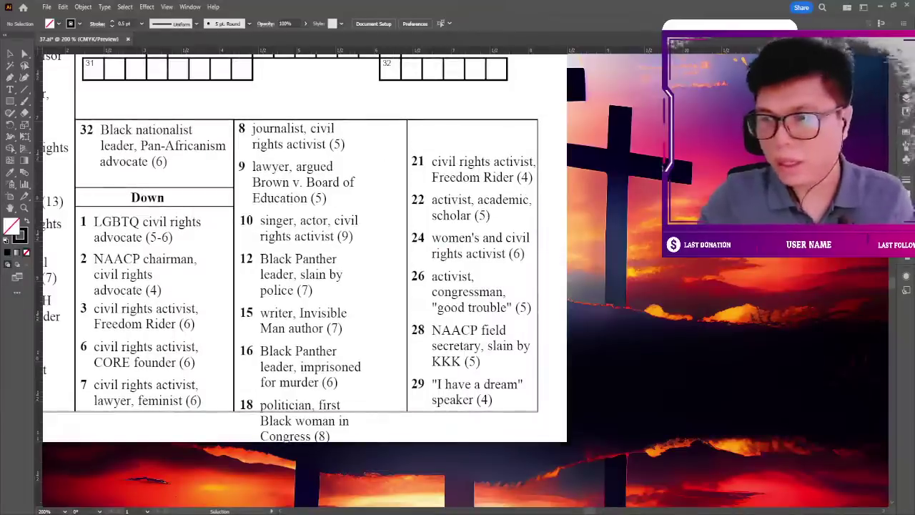
pyautogui.moveTo(216, 174); pyautogui.dragTo(388, 162)
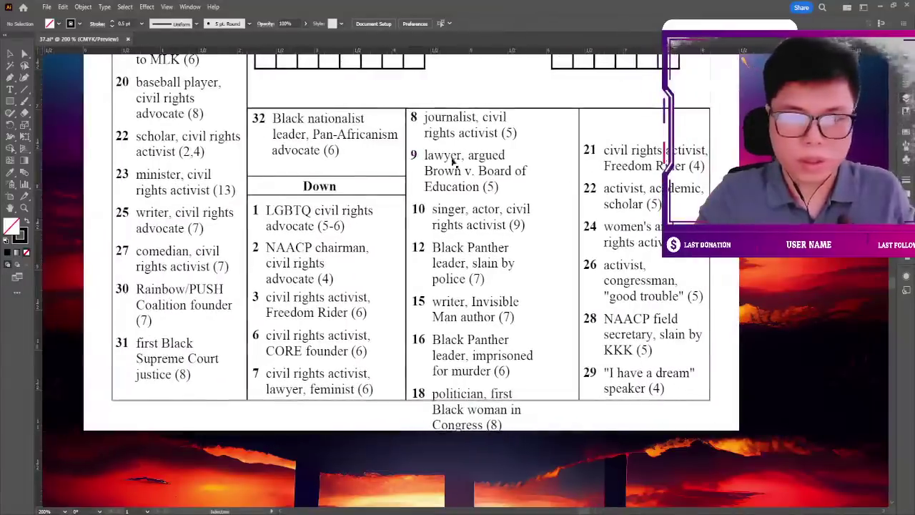
# Join 'police (7)' onto clue 12's second line, right after 'slain by'.
pyautogui.moveTo(523, 162); pyautogui.dragTo(368, 179)
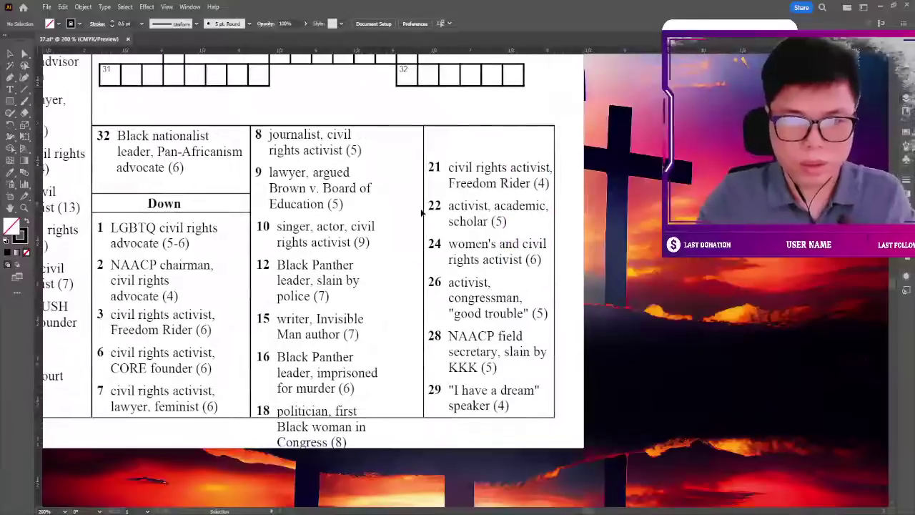
pyautogui.moveTo(295, 303); pyautogui.dragTo(386, 287)
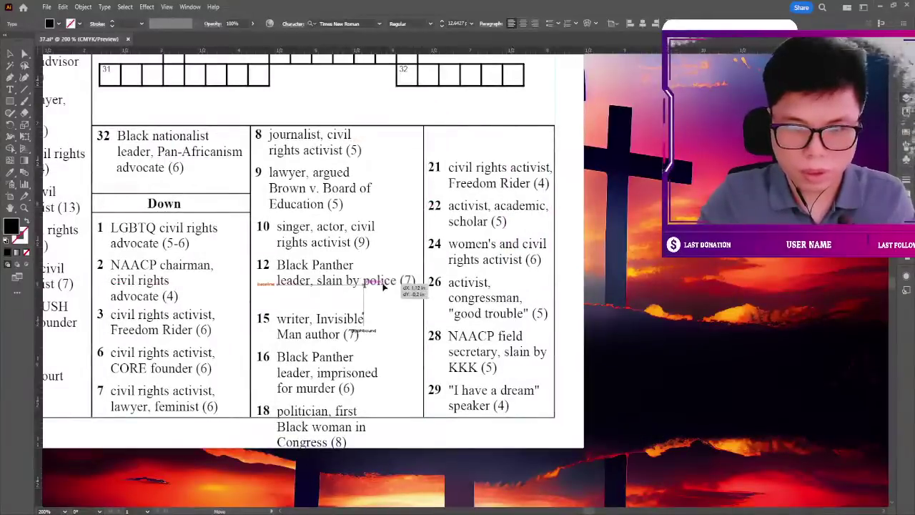
pyautogui.click(420, 299)
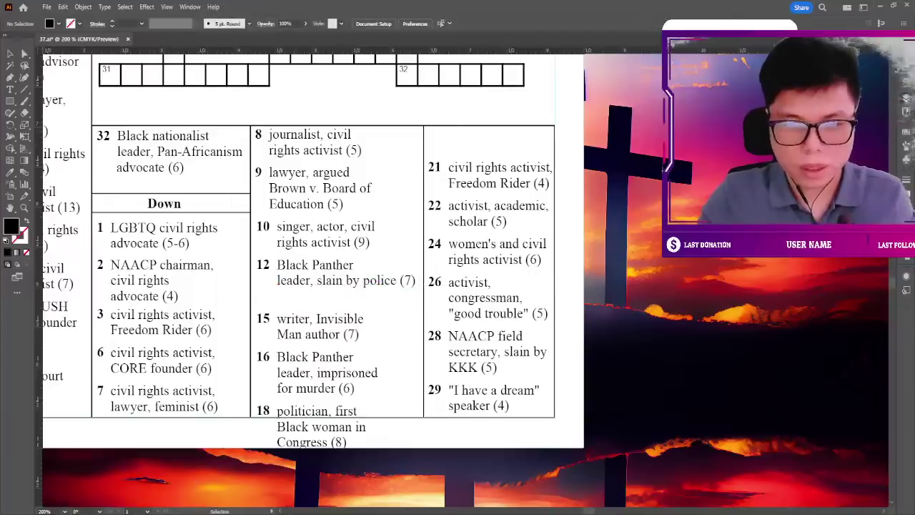
# Move clues 15, 16 and 18 up together to close the gap under clue 12.
pyautogui.moveTo(270, 323)
pyautogui.mouseDown()
pyautogui.moveTo(299, 300)
pyautogui.moveTo(298, 313)
pyautogui.mouseUp()
pyautogui.hotkey('ctrl', 'shift', 'a')
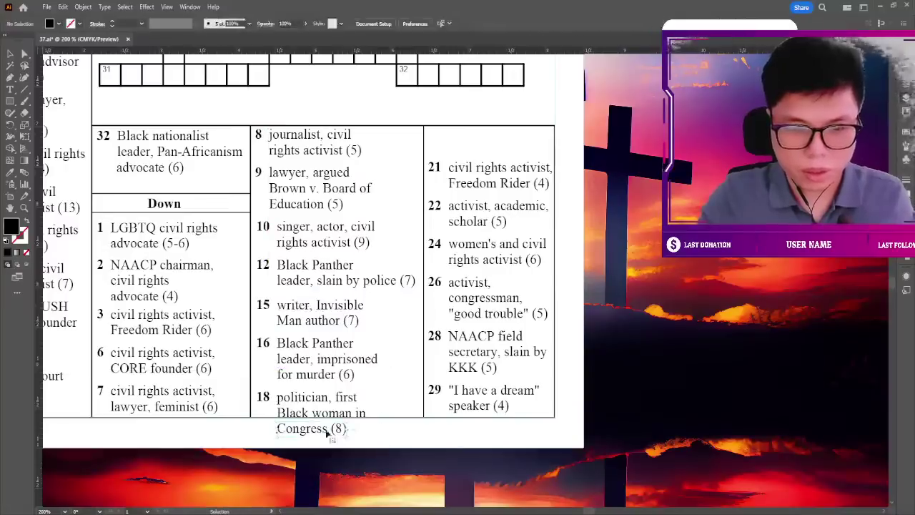
pyautogui.doubleClick(327, 433)
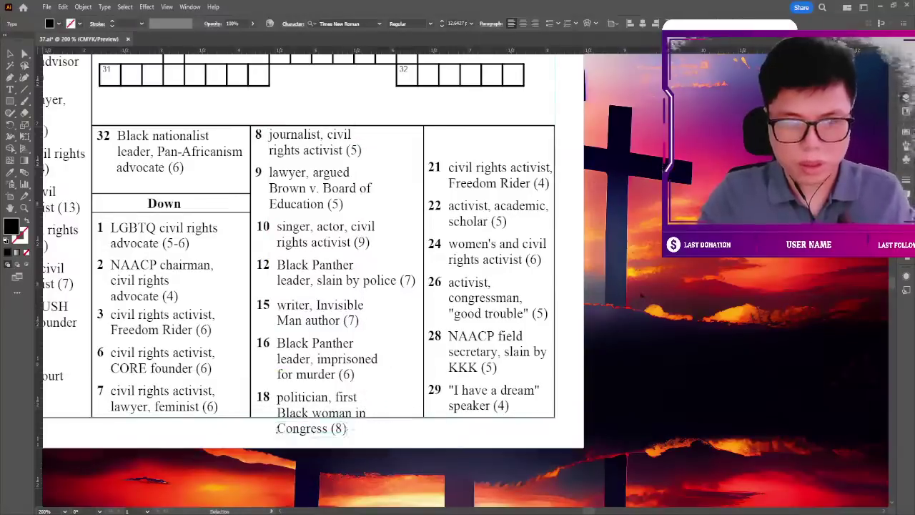
pyautogui.hotkey('ctrl', 'shift', 'a')
pyautogui.scroll(1, 490, 302)
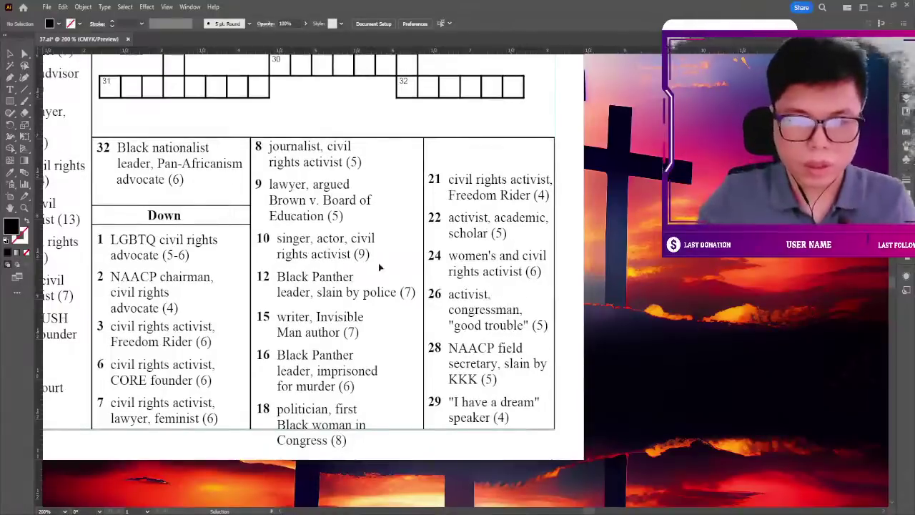
pyautogui.scroll(-2, 440, 217)
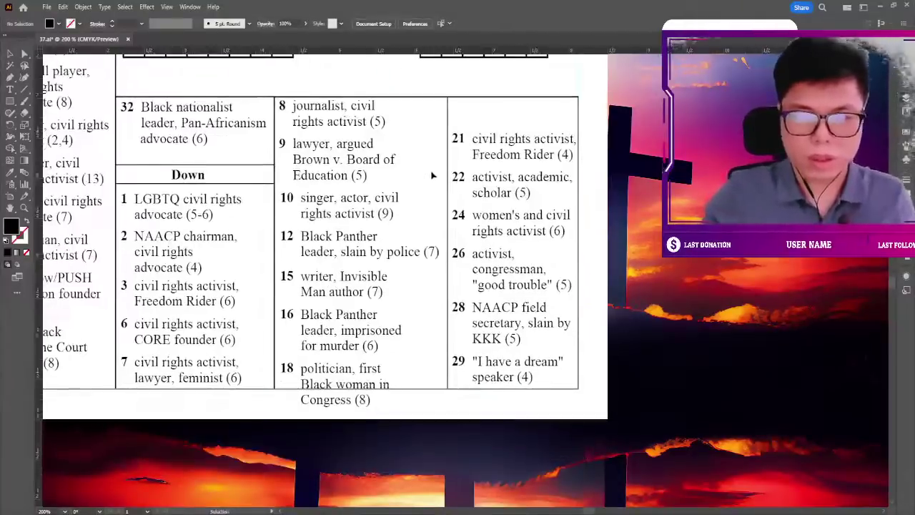
# Move 'Congress (8)' down out of the way and add a line break after 'Black' in clue 18.
pyautogui.hotkey('ctrl', '+')
pyautogui.scroll(-3, 279, 332)
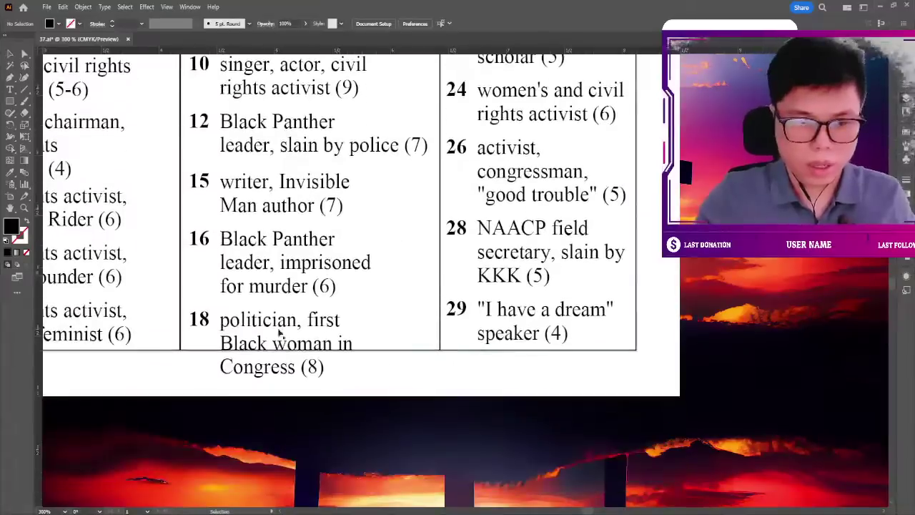
pyautogui.click(252, 348)
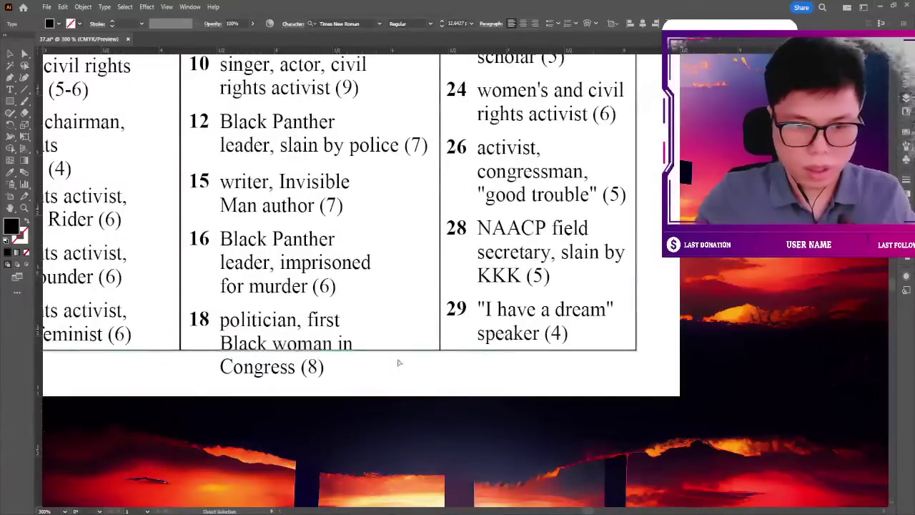
pyautogui.scroll(-1, 400, 361)
pyautogui.hotkey('shift', 'Down')
pyautogui.hotkey('shift', 'Down')
pyautogui.hotkey('shift', 'Down')
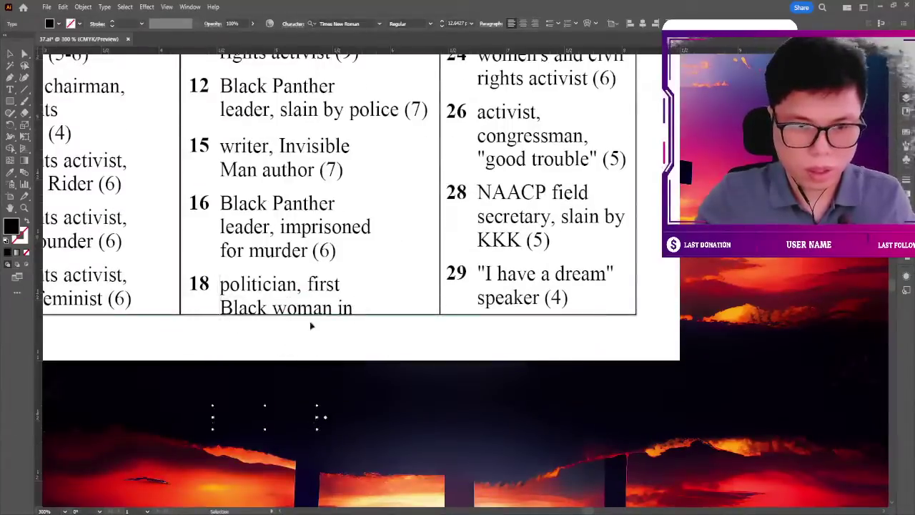
pyautogui.click(356, 340)
pyautogui.press('t')
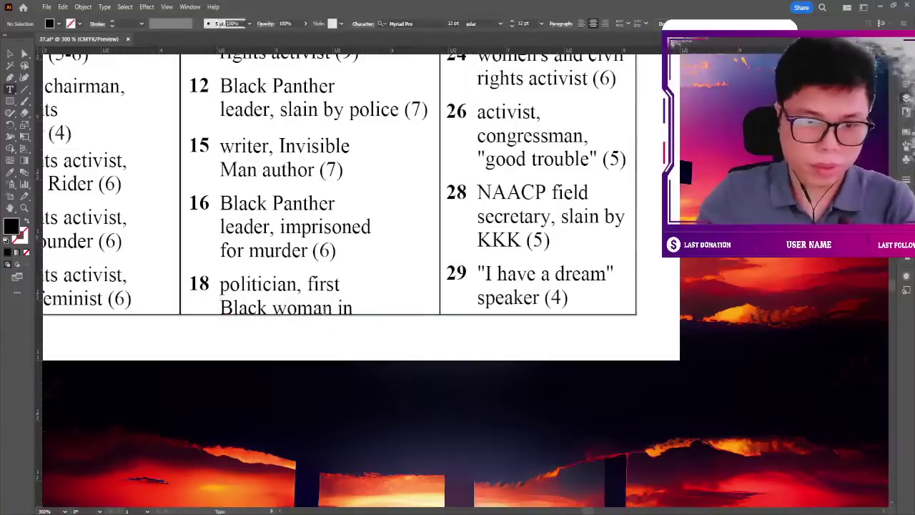
pyautogui.click(267, 307)
pyautogui.press('Return')
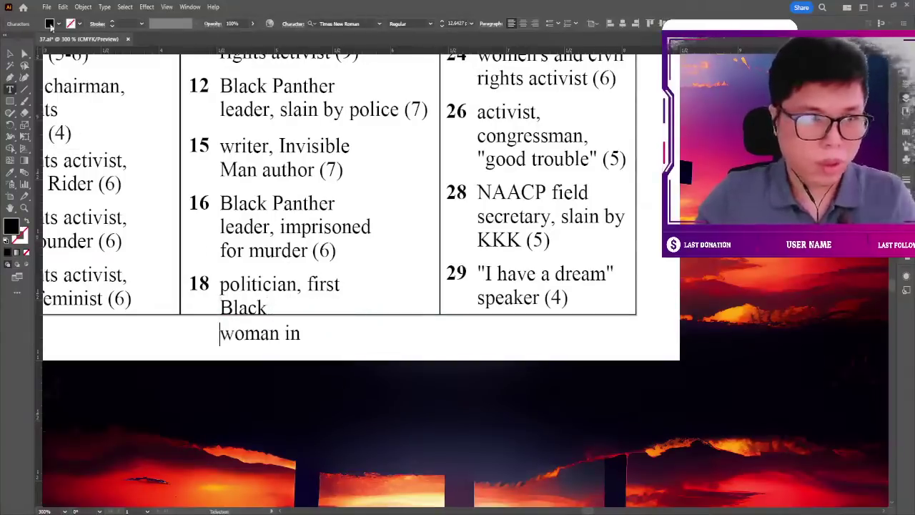
# Arrange clue 18 as 'politician, first Black' above 'woman in Congress (8)'.
pyautogui.click(7, 55)
pyautogui.moveTo(273, 340); pyautogui.dragTo(171, 133)
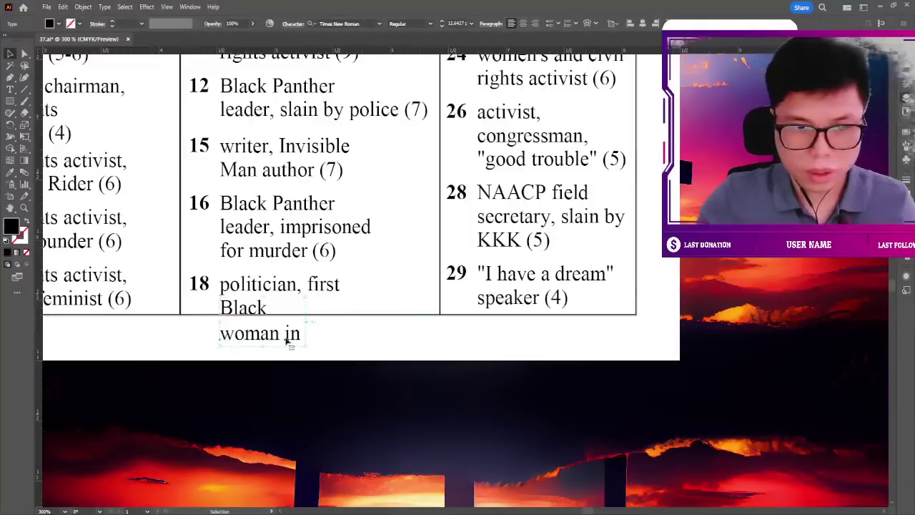
pyautogui.click(322, 349)
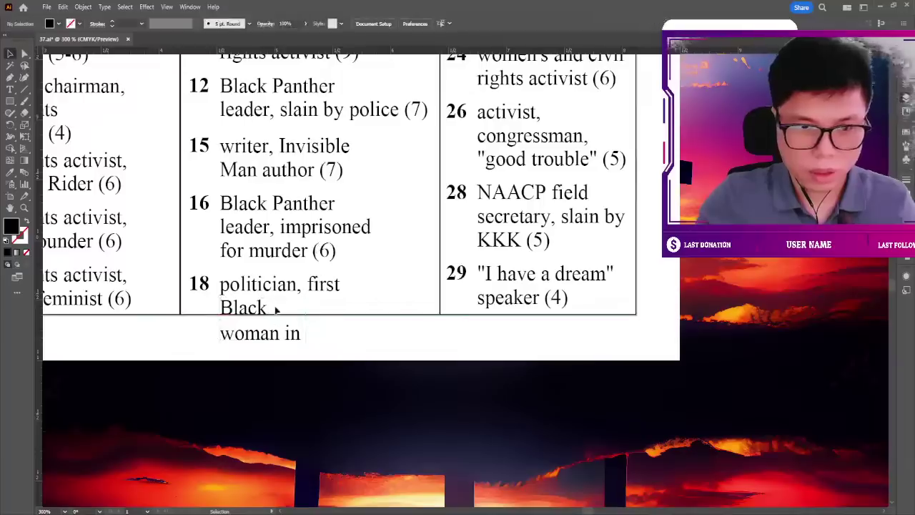
pyautogui.moveTo(267, 307); pyautogui.dragTo(393, 285)
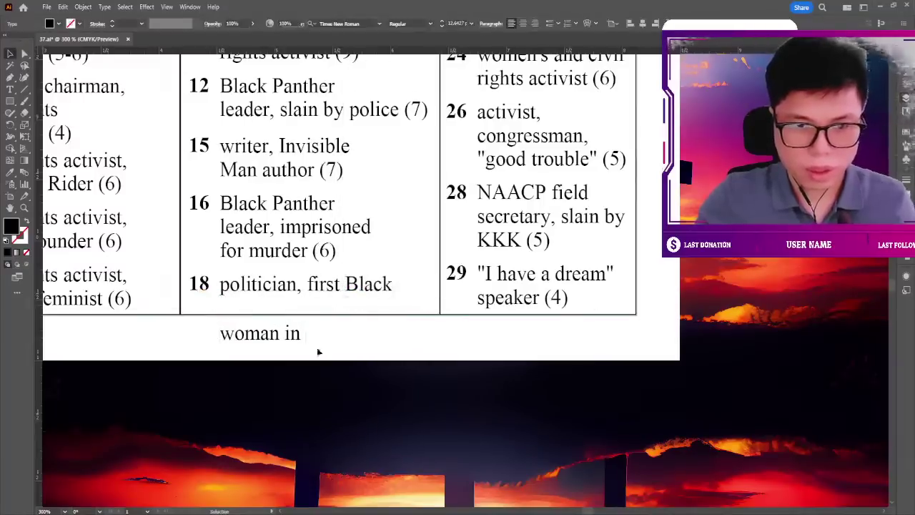
pyautogui.moveTo(249, 336); pyautogui.dragTo(251, 308)
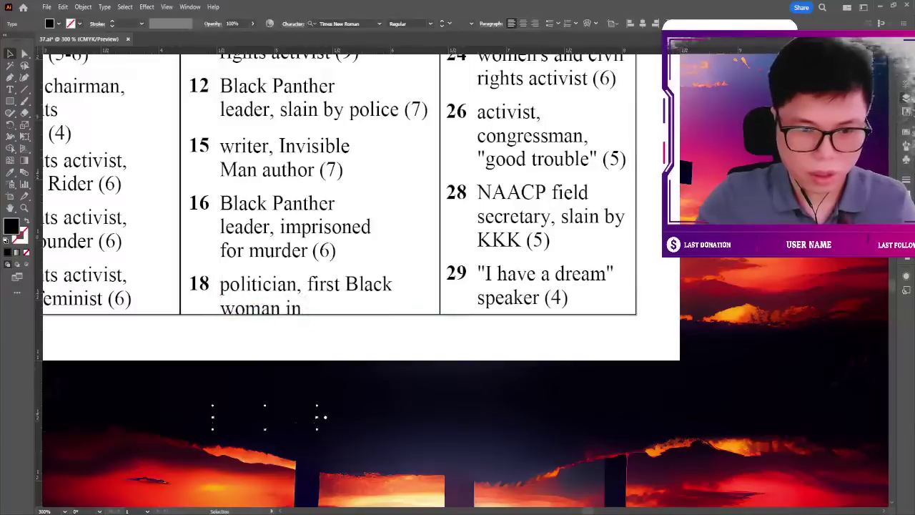
pyautogui.moveTo(227, 417); pyautogui.dragTo(357, 319)
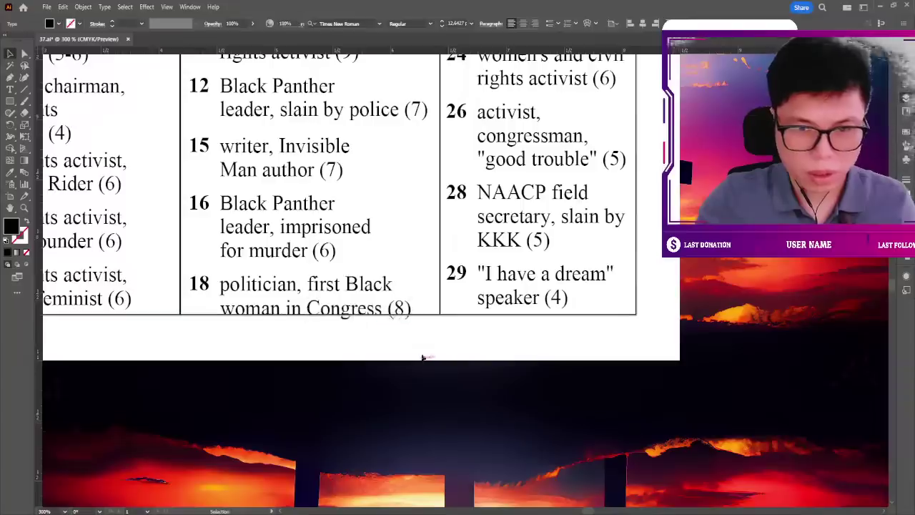
pyautogui.click(417, 310)
pyautogui.scroll(3, 416, 302)
pyautogui.scroll(1, 415, 301)
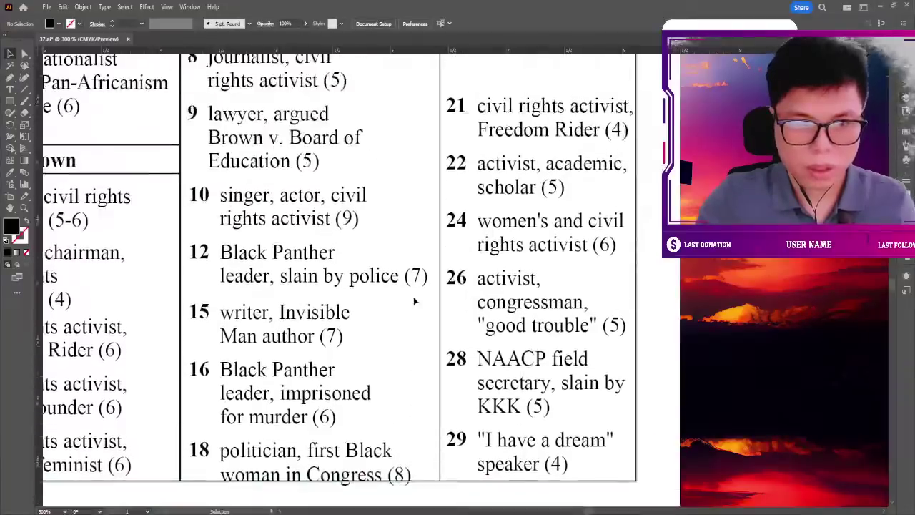
pyautogui.scroll(2, 412, 296)
pyautogui.scroll(-1, 410, 296)
pyautogui.keyDown('alt'); pyautogui.scroll(-1, 413, 299); pyautogui.keyUp('alt')
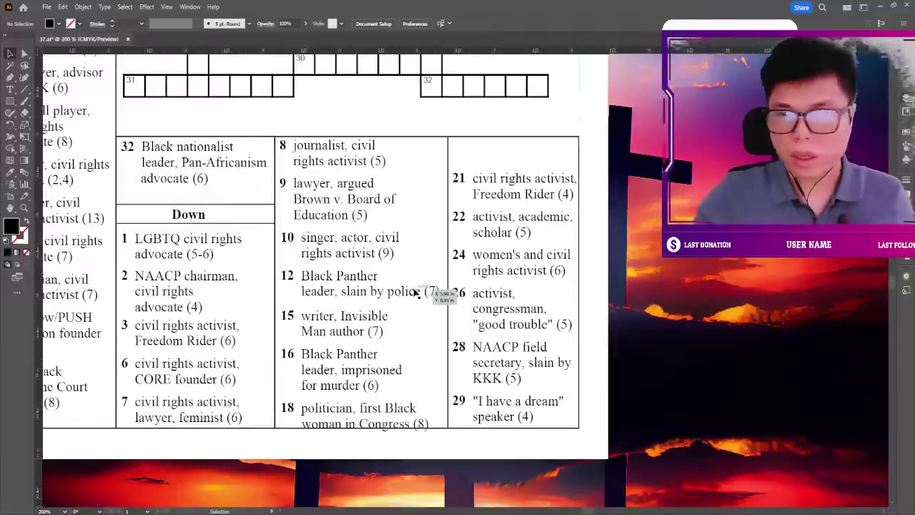
pyautogui.keyDown('alt'); pyautogui.scroll(1, 414, 293); pyautogui.keyUp('alt')
pyautogui.scroll(-2, 404, 300)
pyautogui.scroll(-1, 405, 300)
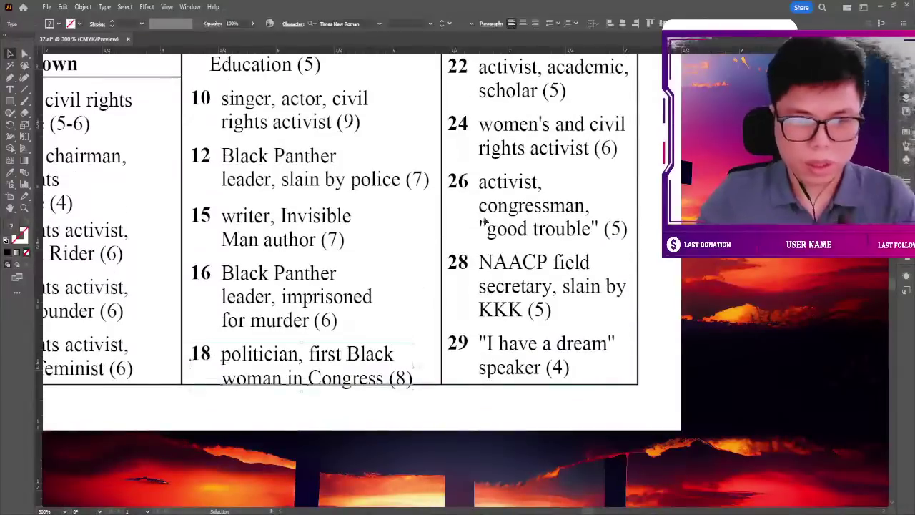
pyautogui.scroll(1, 588, 212)
pyautogui.scroll(1, 590, 213)
pyautogui.keyDown('alt'); pyautogui.scroll(-1, 590, 211); pyautogui.keyUp('alt')
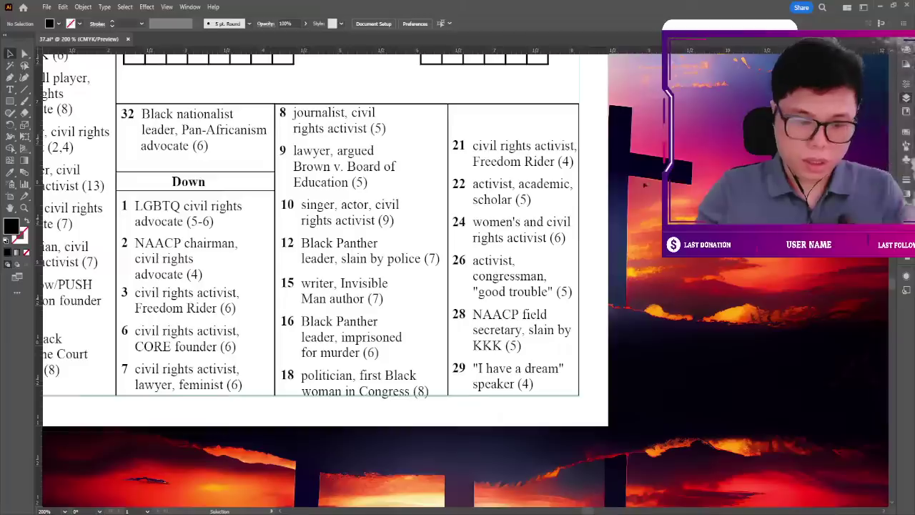
# Try line breaks in clues 12 and 18 and a third-column shift, then undo them all.
pyautogui.press('Return')
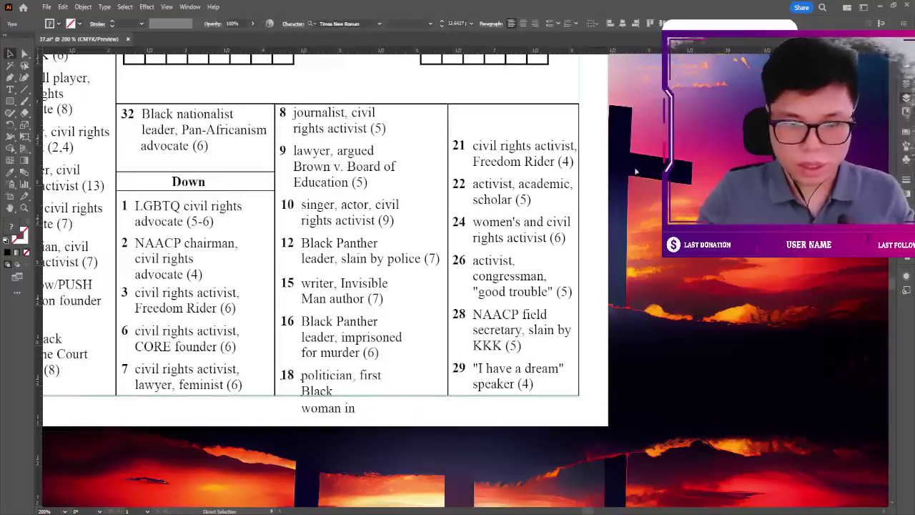
pyautogui.press('Return')
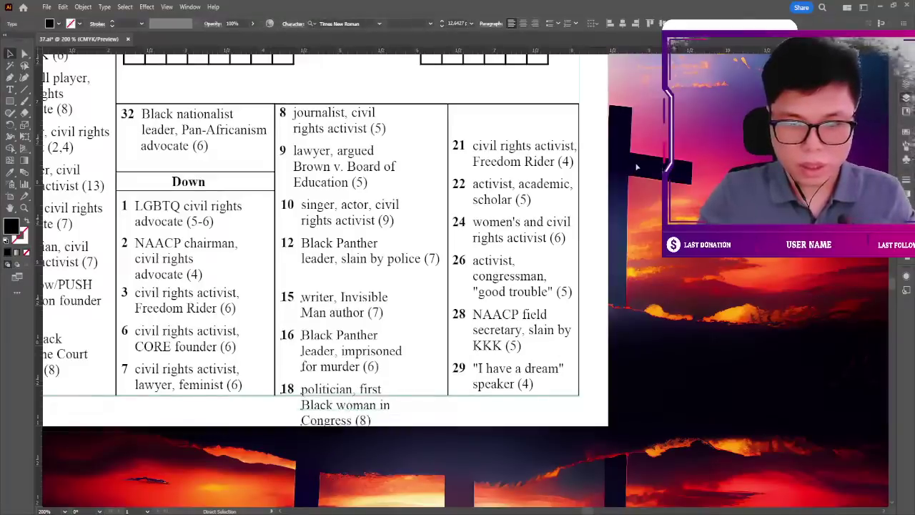
pyautogui.press('Return')
pyautogui.press('Escape')
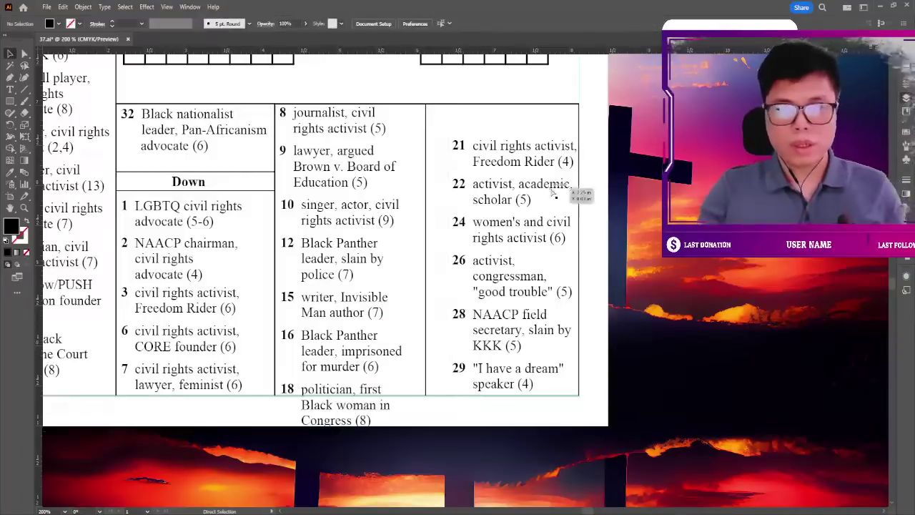
pyautogui.moveTo(540, 169); pyautogui.dragTo(517, 170)
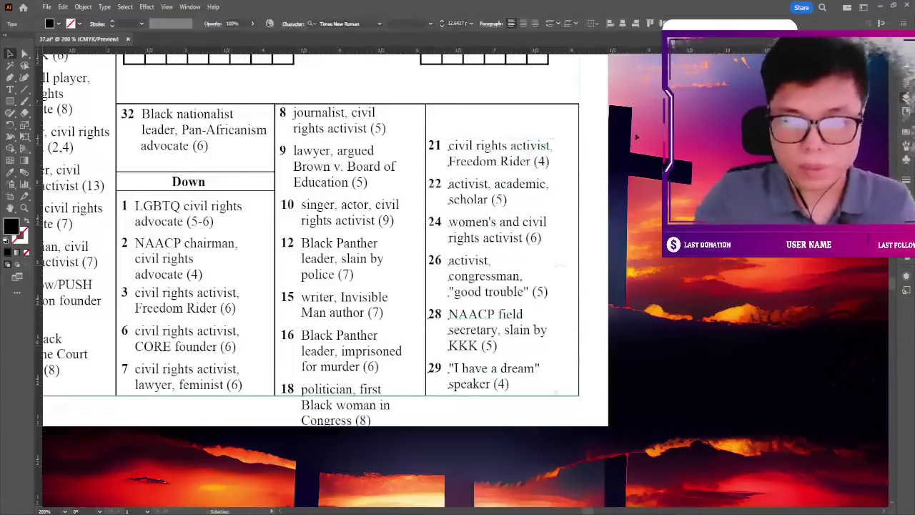
pyautogui.hotkey('ctrl', 'z')
pyautogui.hotkey('ctrl', 'z')
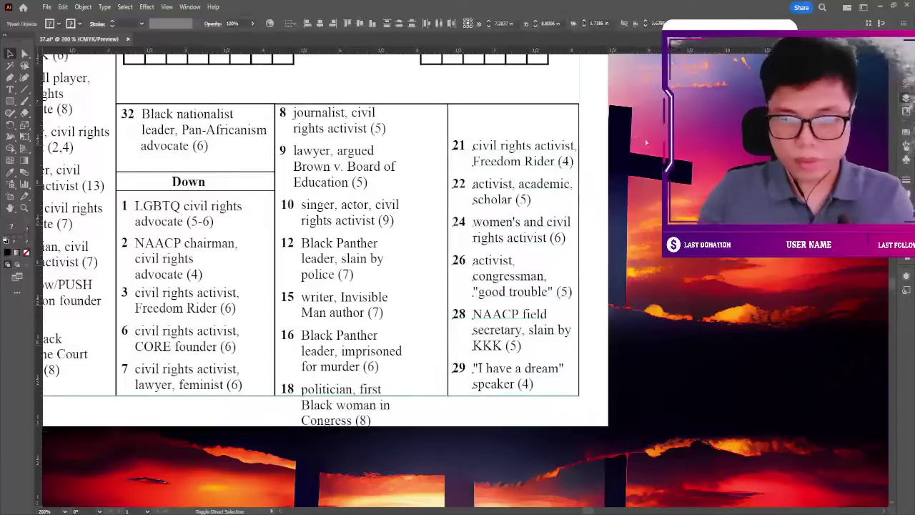
pyautogui.hotkey('ctrl', 'z')
pyautogui.hotkey('ctrl', 'z')
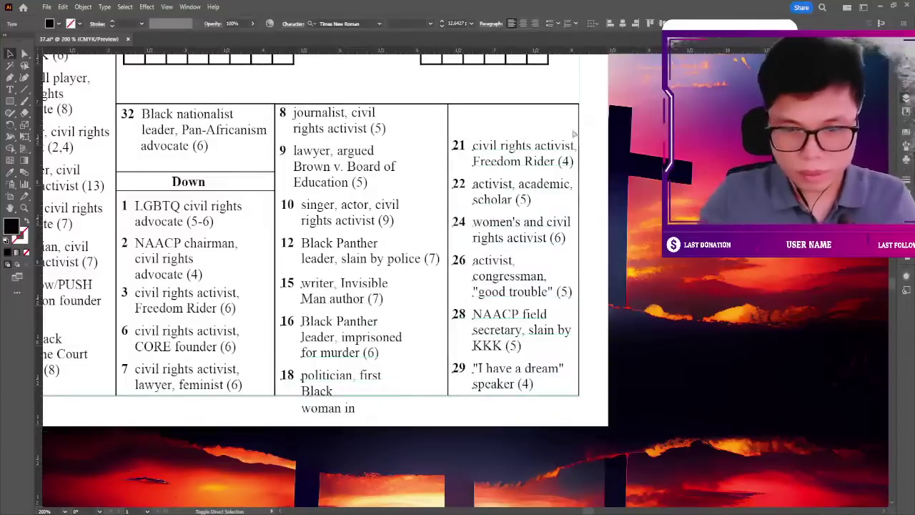
pyautogui.hotkey('ctrl', 'z')
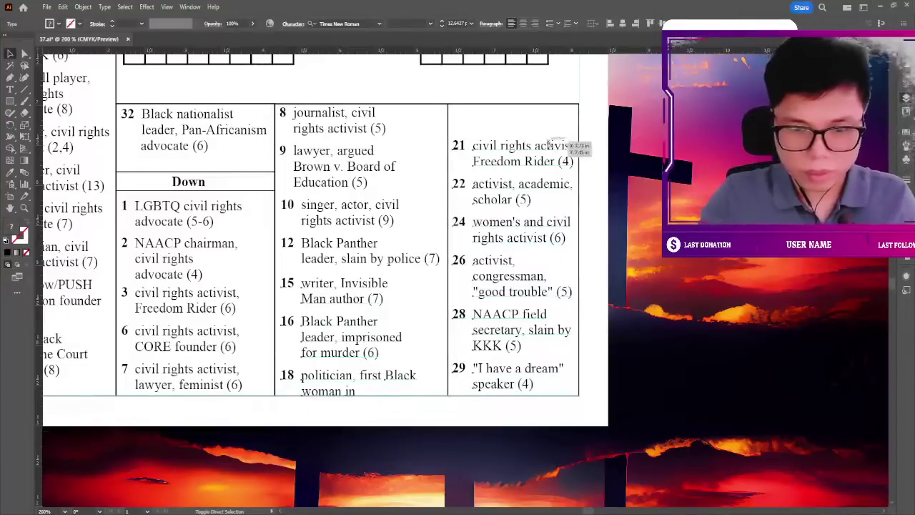
pyautogui.click(411, 378)
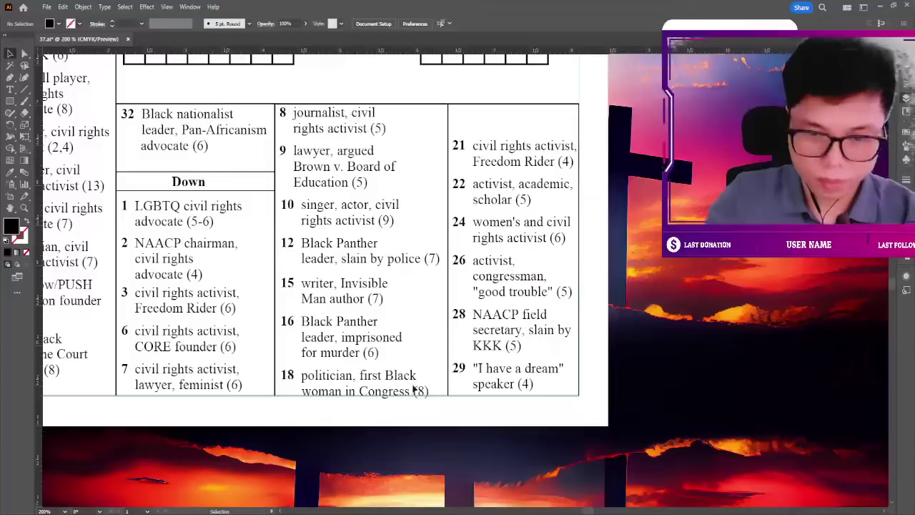
# Nudge clue 18's text frame up two steps and back down one.
pyautogui.click(285, 372)
pyautogui.press('Up')
pyautogui.press('Up')
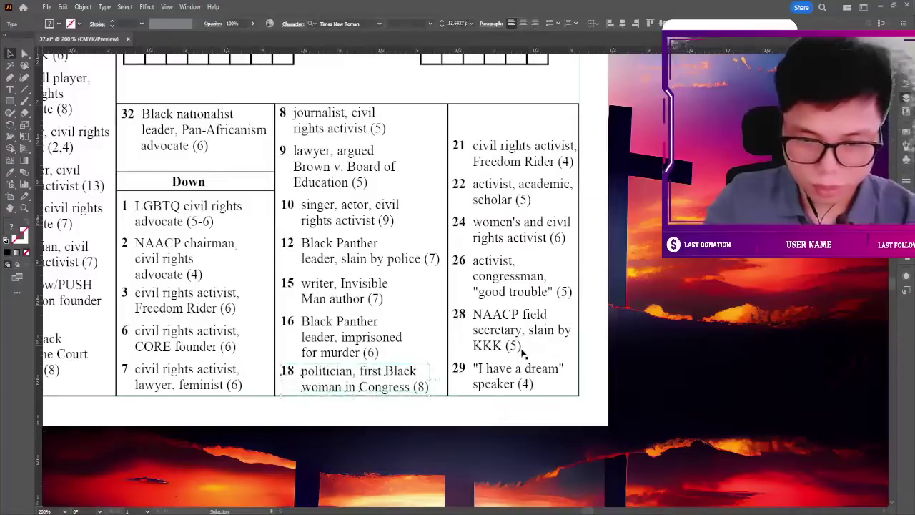
pyautogui.press('Up')
pyautogui.press('Down')
# Nudge clues 15 and 16 slightly up and raise clues 21–29 to their box top.
pyautogui.click(416, 350)
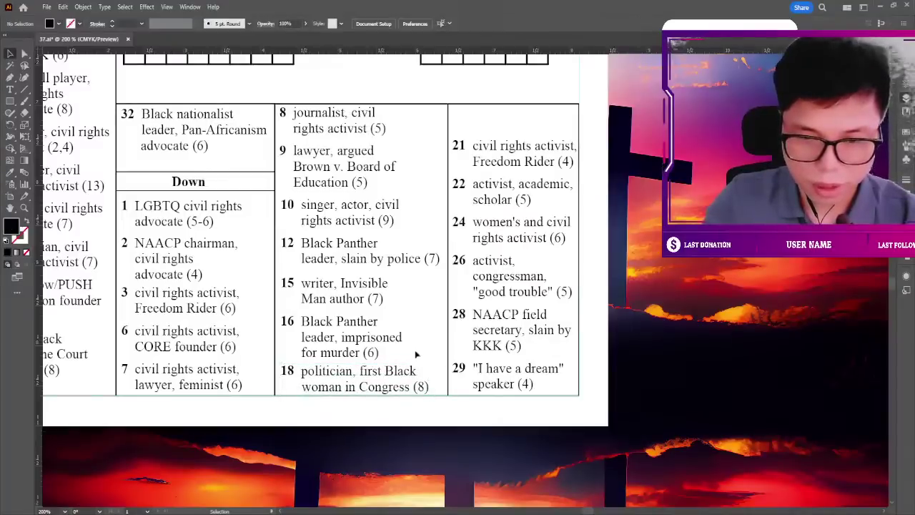
pyautogui.moveTo(384, 303); pyautogui.dragTo(385, 302)
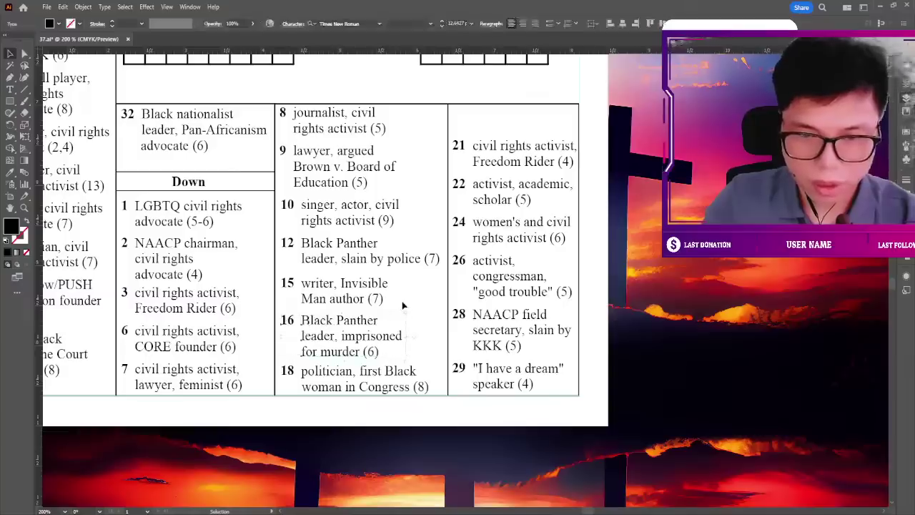
pyautogui.press('Up')
pyautogui.hotkey('ctrl', 'shift', 'a')
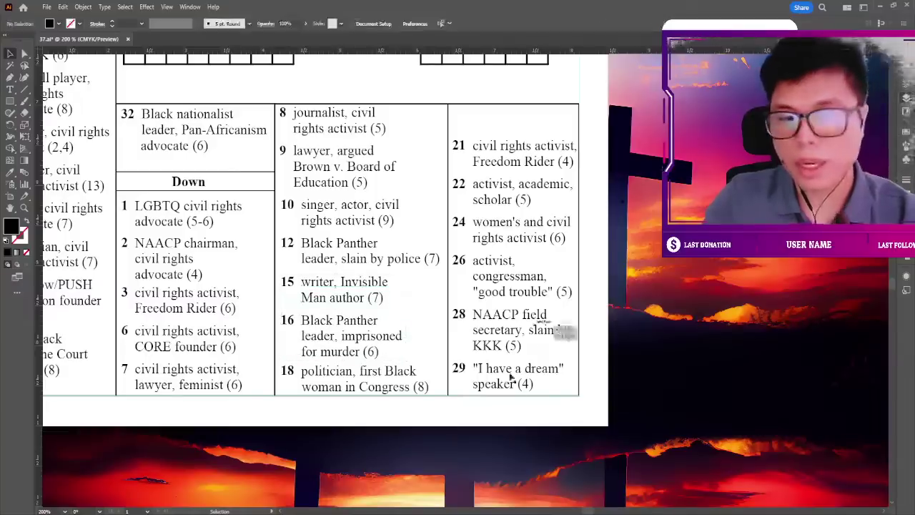
pyautogui.moveTo(489, 147); pyautogui.dragTo(493, 125)
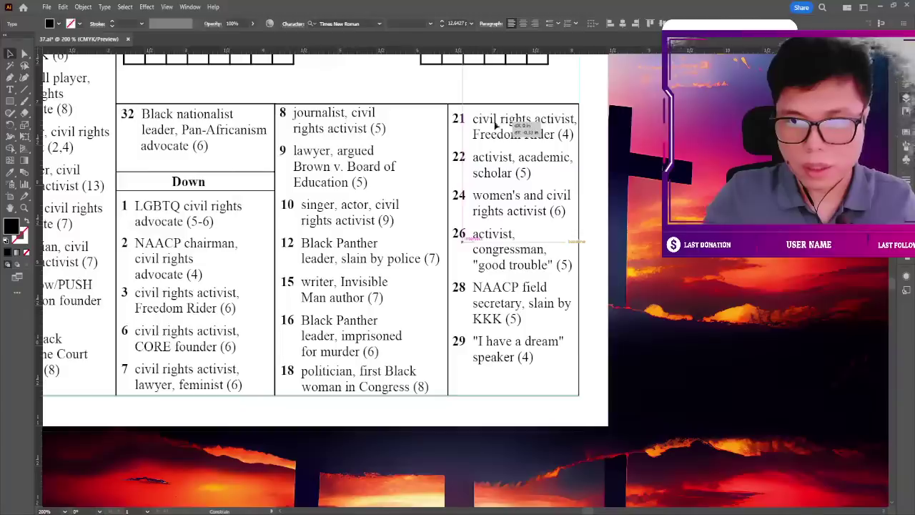
pyautogui.hotkey('ctrl', 'shift', 'a')
# Zoom out and scroll around the page to check the finished clue table layout.
pyautogui.hotkey('ctrl', '-')
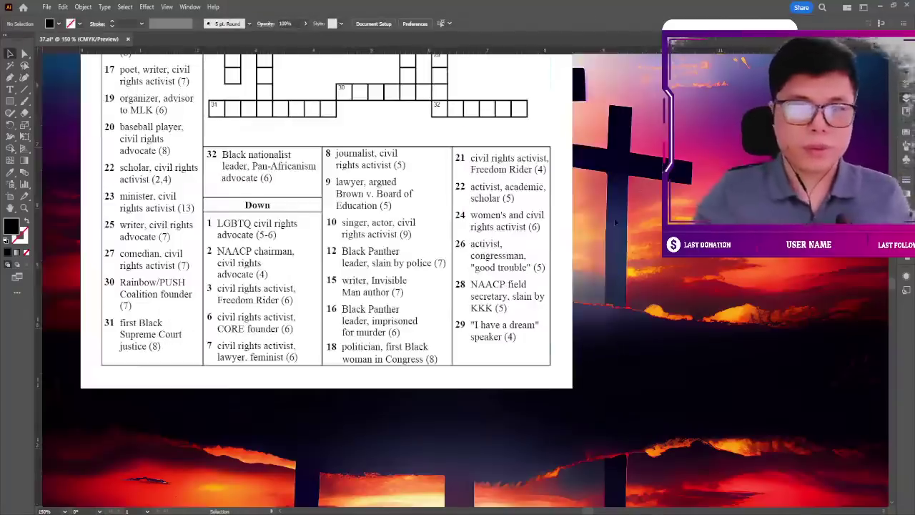
pyautogui.scroll(1, 480, 164)
pyautogui.scroll(5, 481, 164)
pyautogui.scroll(5, 481, 165)
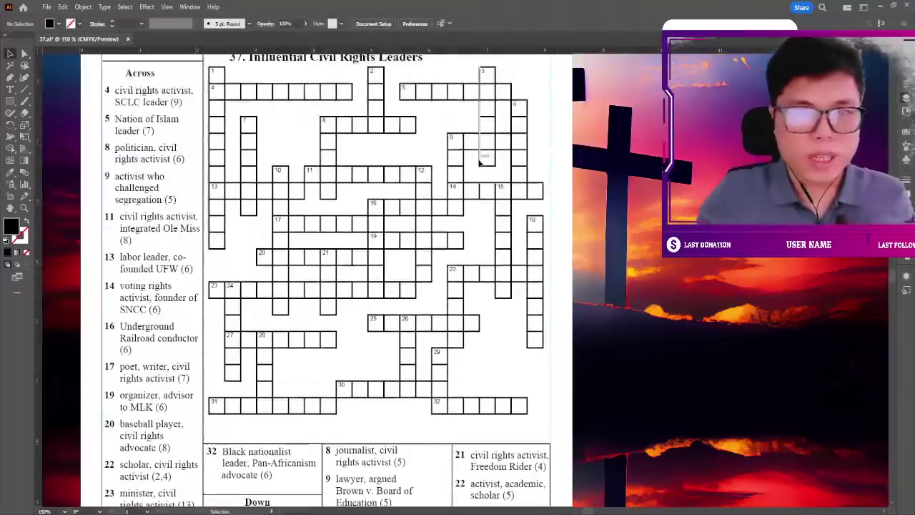
pyautogui.scroll(2, 481, 164)
pyautogui.scroll(-3, 480, 164)
pyautogui.scroll(-5, 480, 164)
pyautogui.hotkey('ctrl', '-')
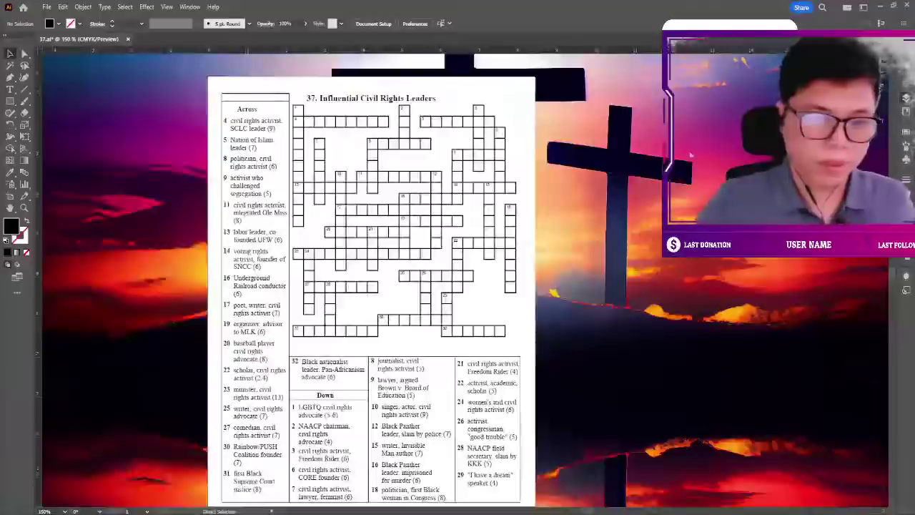
pyautogui.hotkey('ctrl', '+')
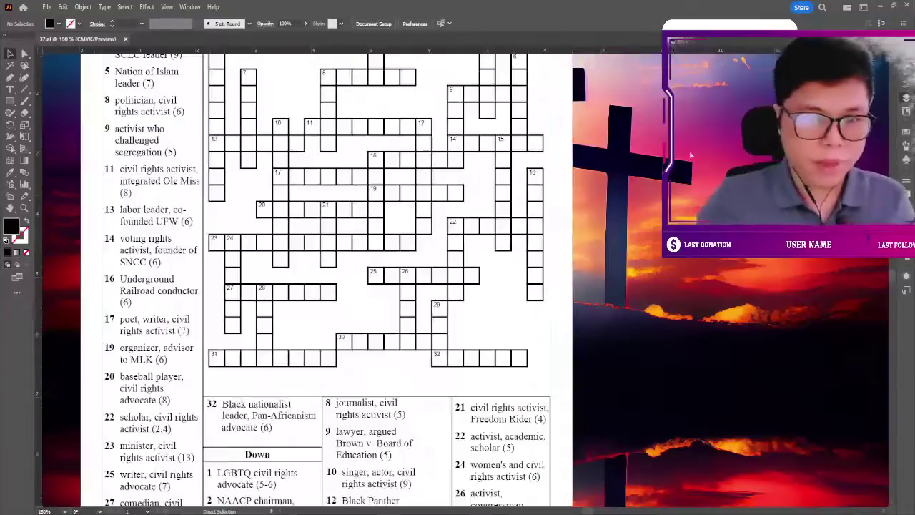
pyautogui.scroll(-2, 479, 153)
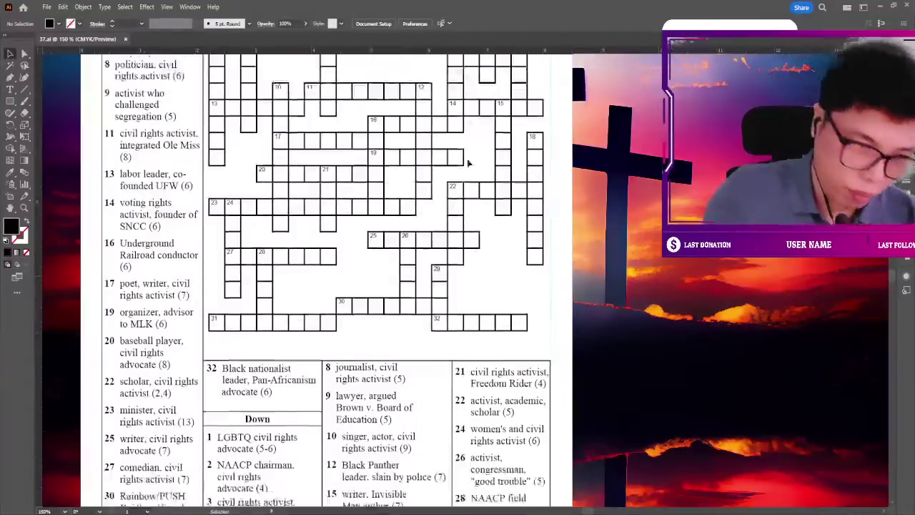
pyautogui.scroll(-4, 464, 172)
pyautogui.scroll(-2, 440, 200)
pyautogui.scroll(-1, 428, 209)
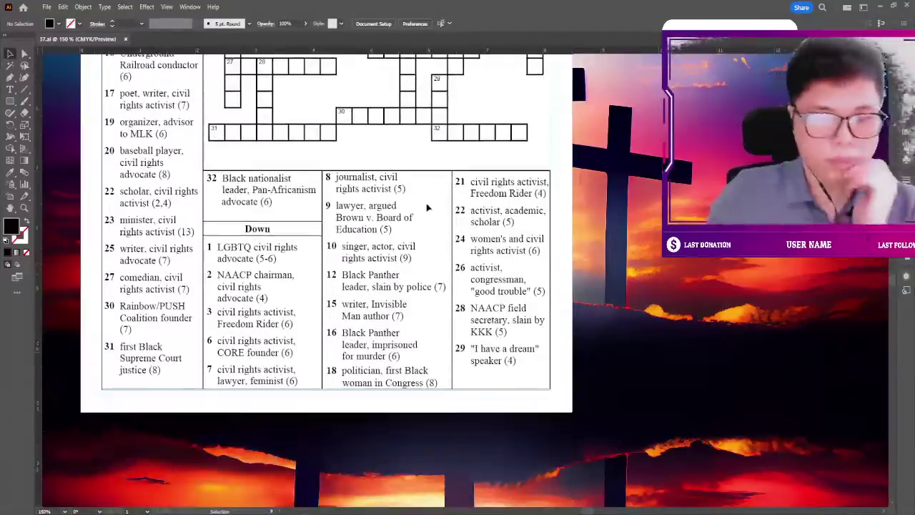
pyautogui.scroll(2, 440, 182)
pyautogui.scroll(1, 450, 166)
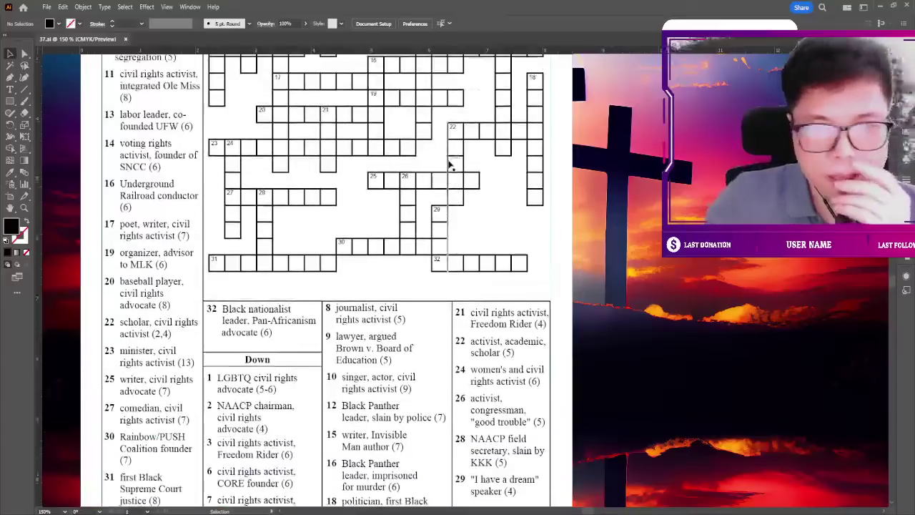
pyautogui.scroll(-1, 450, 166)
pyautogui.scroll(2, 472, 178)
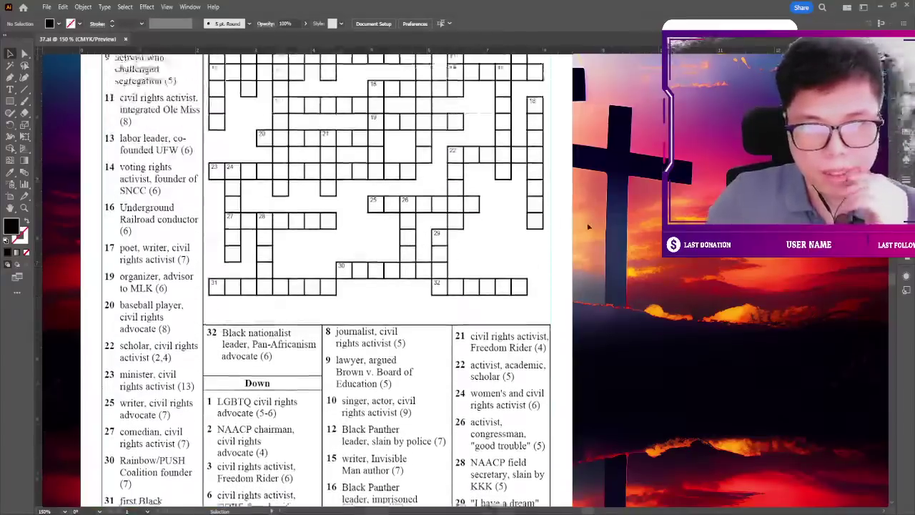
pyautogui.scroll(2, 543, 208)
pyautogui.scroll(2, 582, 223)
pyautogui.scroll(-1, 582, 223)
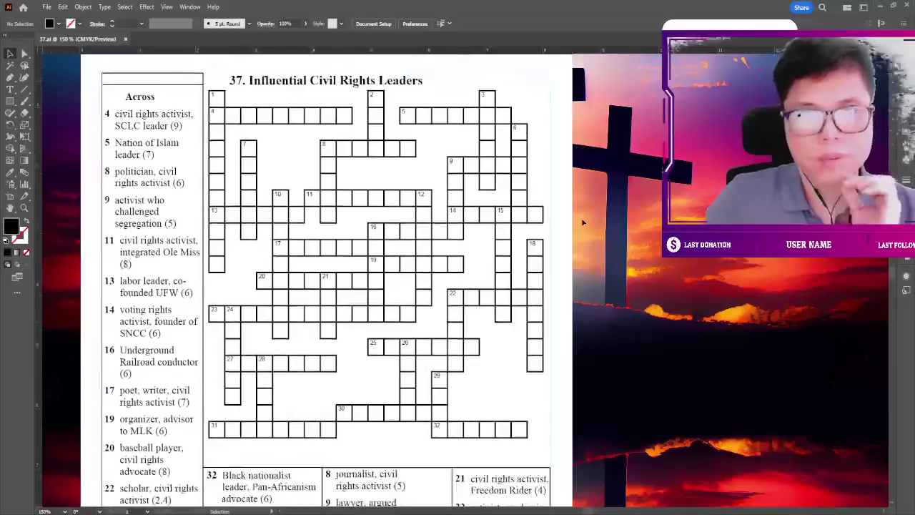
pyautogui.scroll(-1, 588, 220)
pyautogui.scroll(-2, 589, 221)
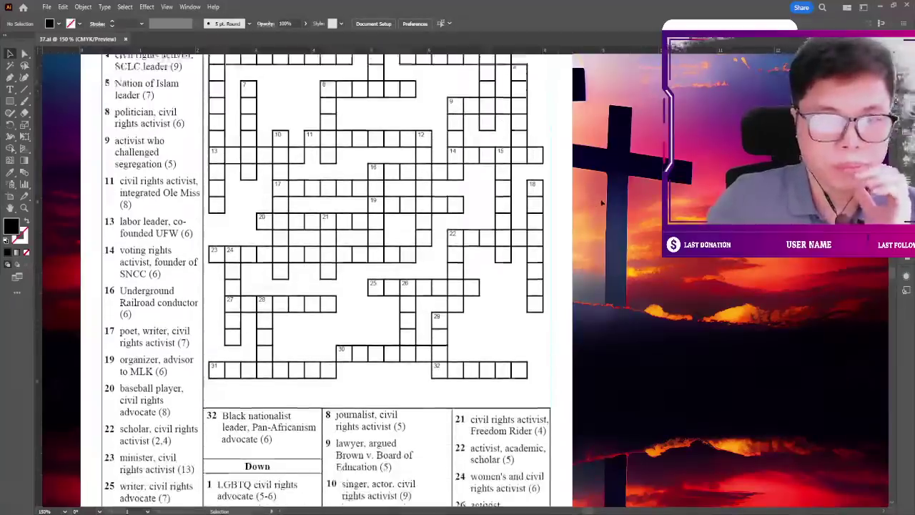
pyautogui.scroll(2, 543, 200)
pyautogui.scroll(3, 464, 153)
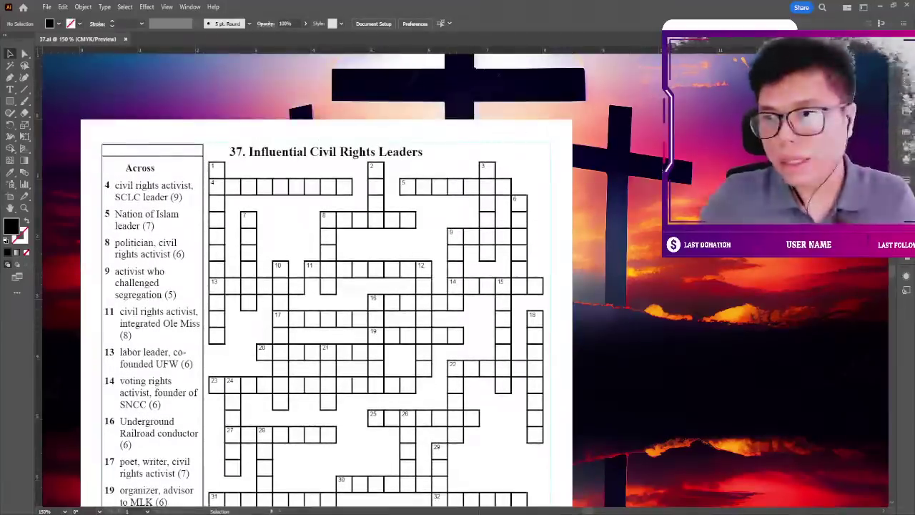
pyautogui.hotkey('ctrl', '+')
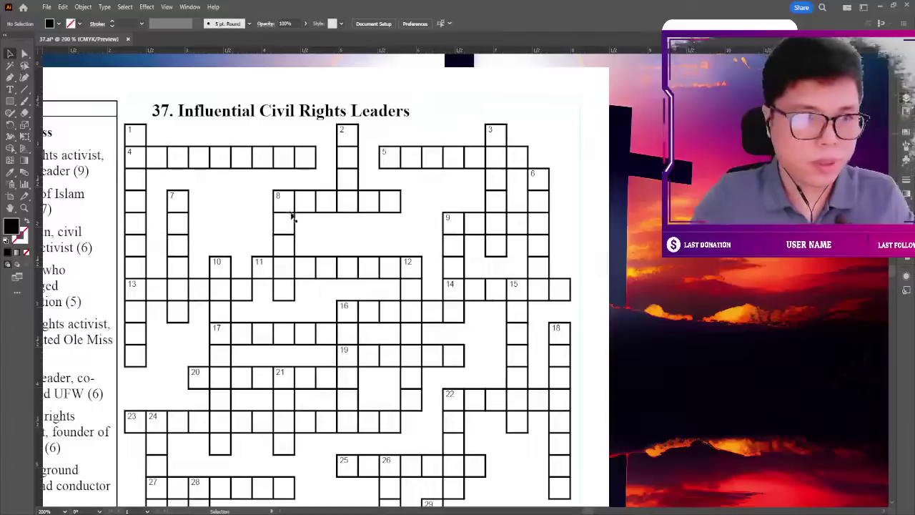
pyautogui.hscroll(-5, 141, 183)
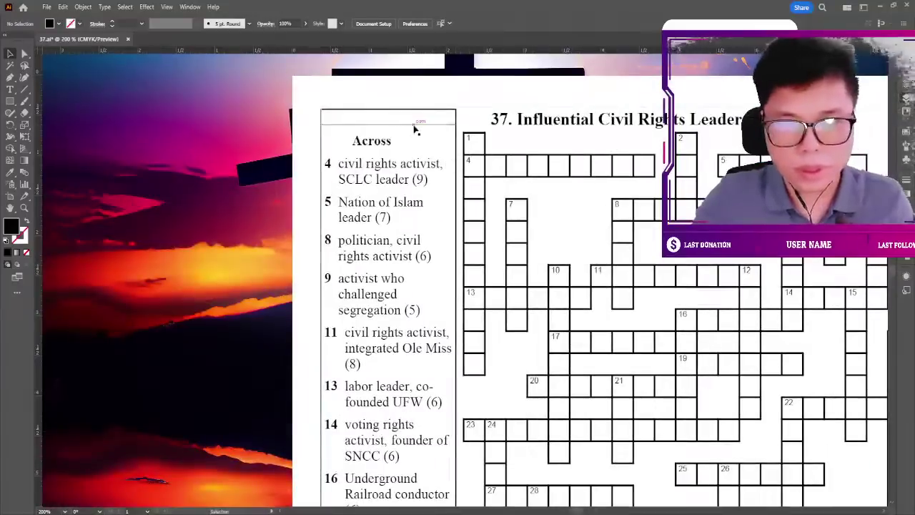
# Lower the Across clue box's top edge to the Across heading, level with the grid top.
pyautogui.moveTo(414, 123)
pyautogui.mouseDown()
pyautogui.moveTo(415, 154)
pyautogui.moveTo(397, 148)
pyautogui.mouseUp()
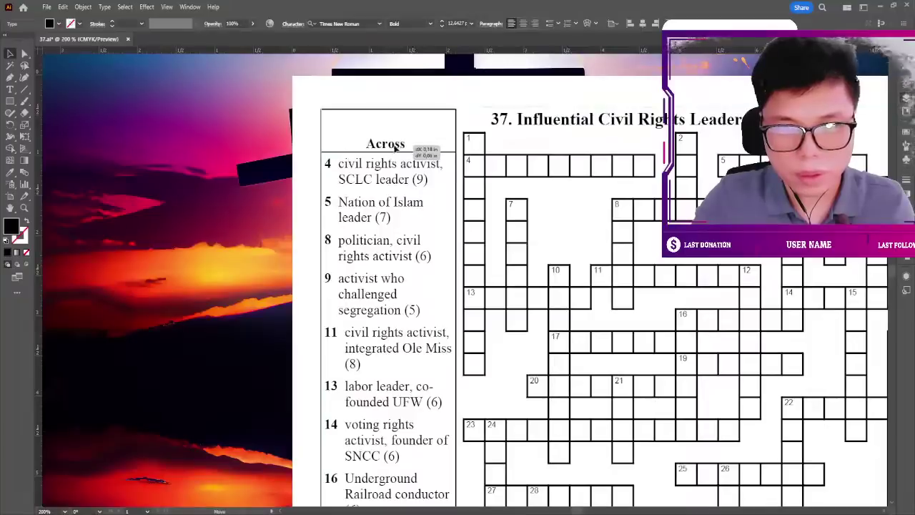
pyautogui.click(388, 109)
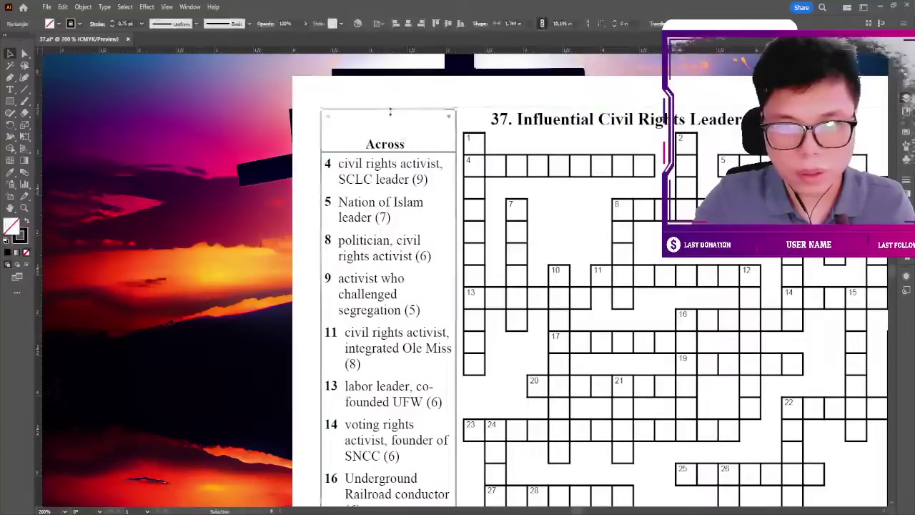
pyautogui.moveTo(388, 108); pyautogui.dragTo(385, 135)
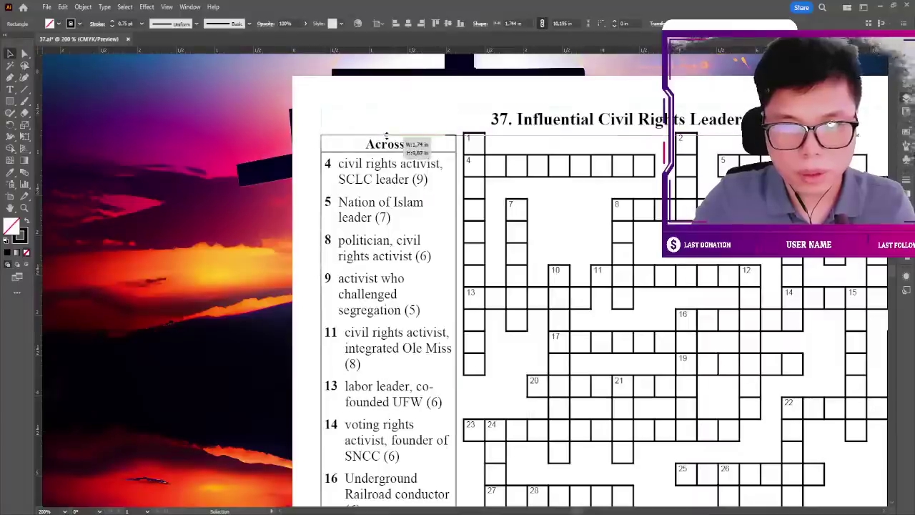
pyautogui.click(317, 143)
pyautogui.hotkey('ctrl', '-')
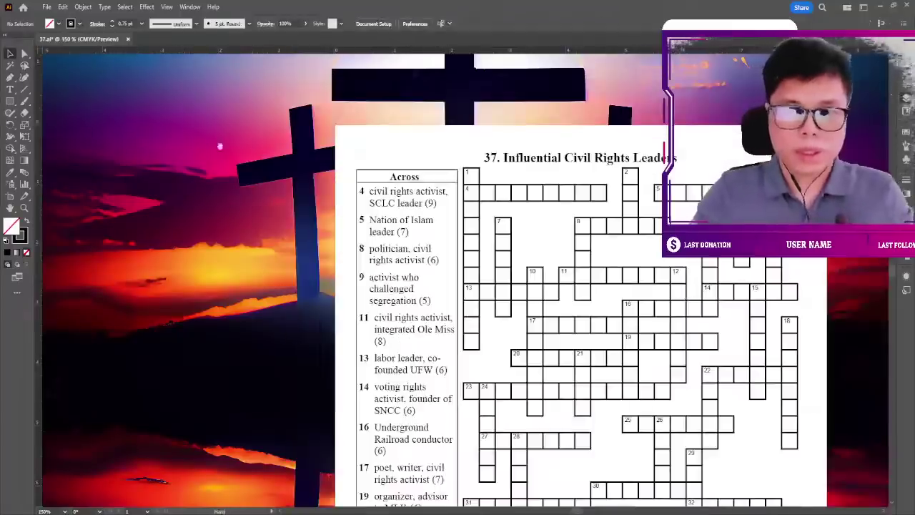
pyautogui.scroll(-5, 179, 139)
pyautogui.hscroll(5, 179, 140)
pyautogui.hotkey('ctrl', '0')
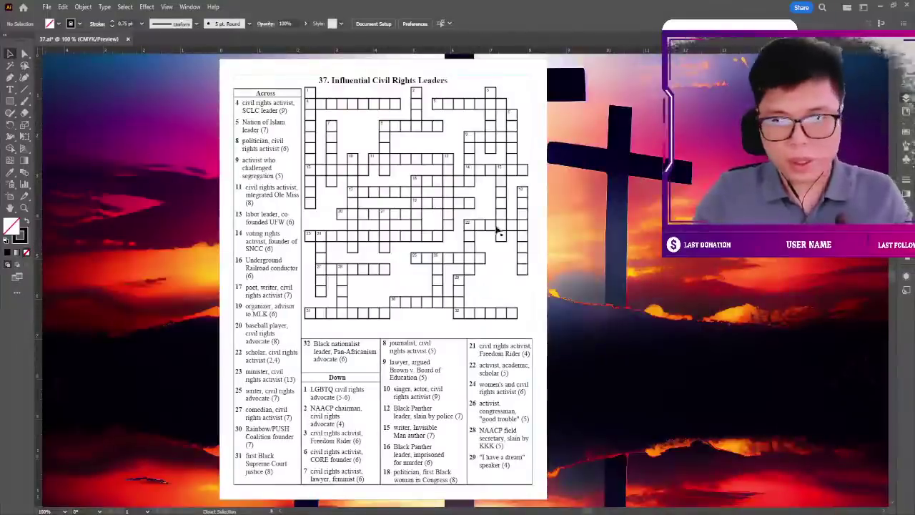
# Save the document and select the crossword grid, restoring it after an accidental delete.
pyautogui.hotkey('ctrl', 's')
pyautogui.hotkey('ctrl', '+')
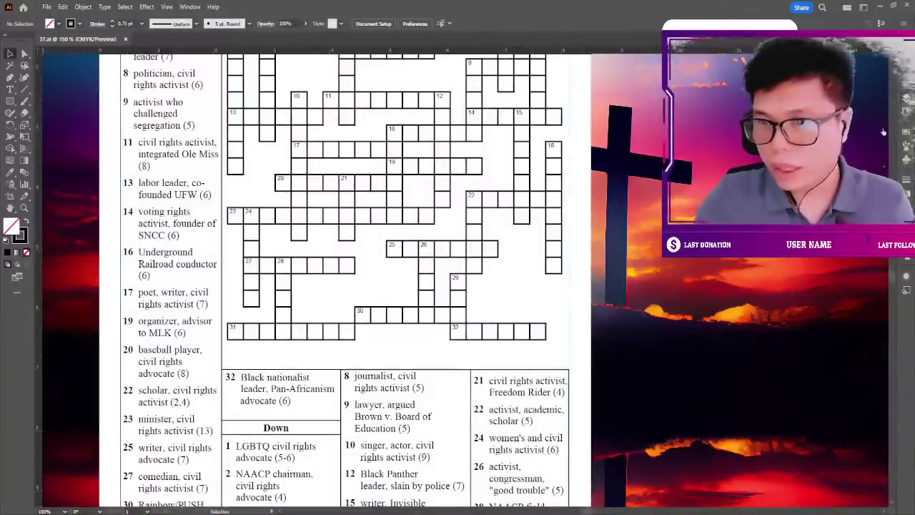
pyautogui.click(543, 330)
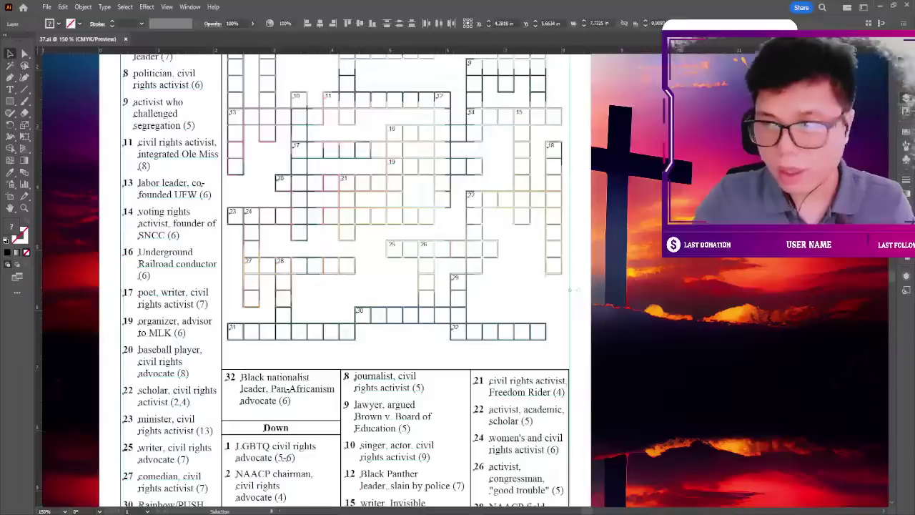
pyautogui.click(588, 333)
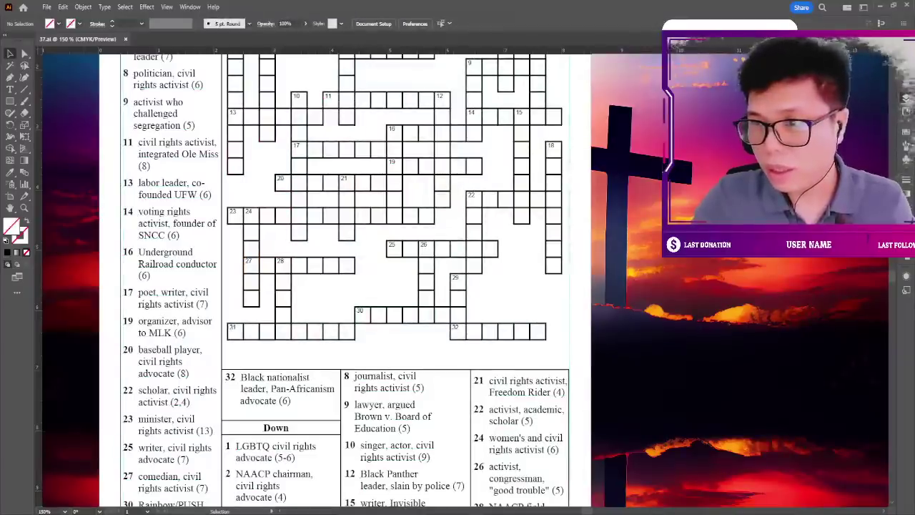
pyautogui.click(570, 289)
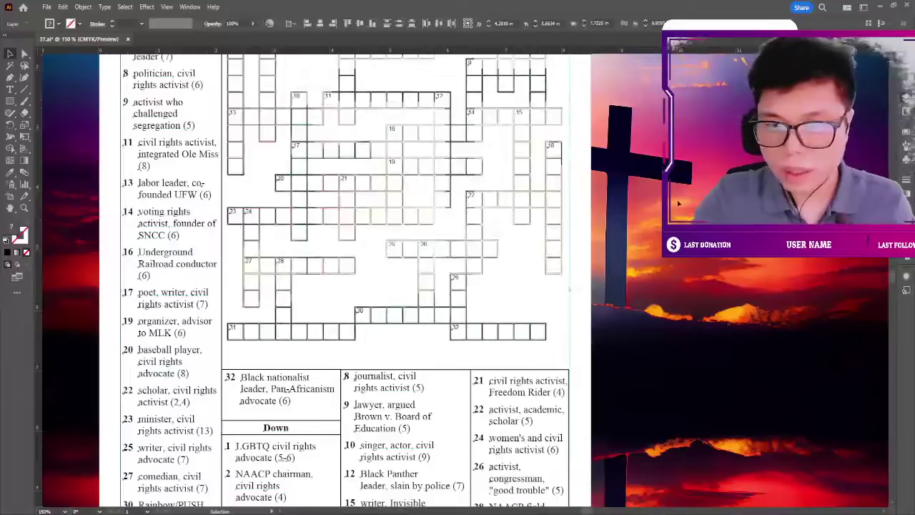
pyautogui.scroll(-3, 569, 289)
pyautogui.scroll(-2, 621, 243)
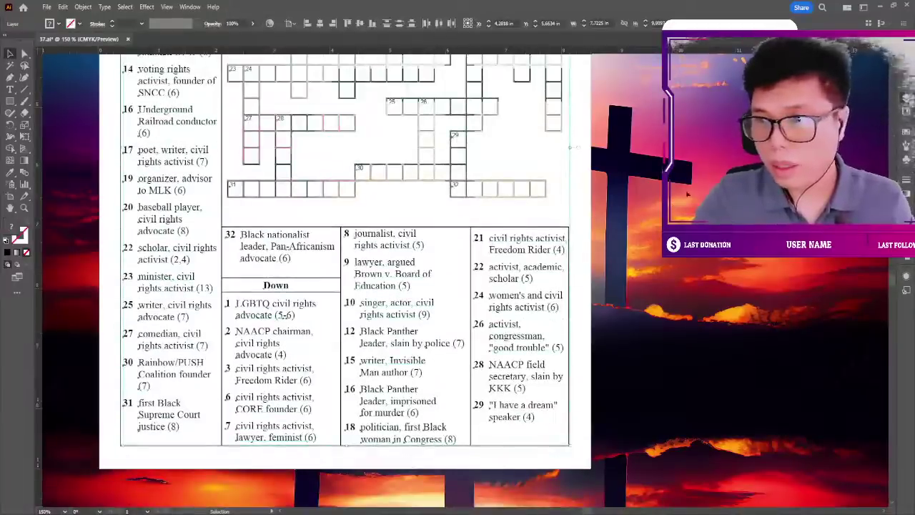
pyautogui.click(478, 170)
pyautogui.scroll(1, 477, 169)
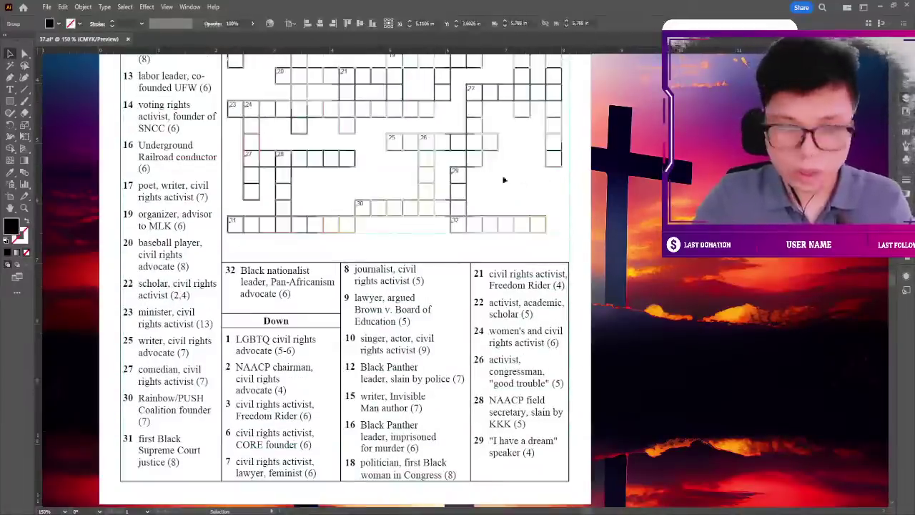
pyautogui.press('Delete')
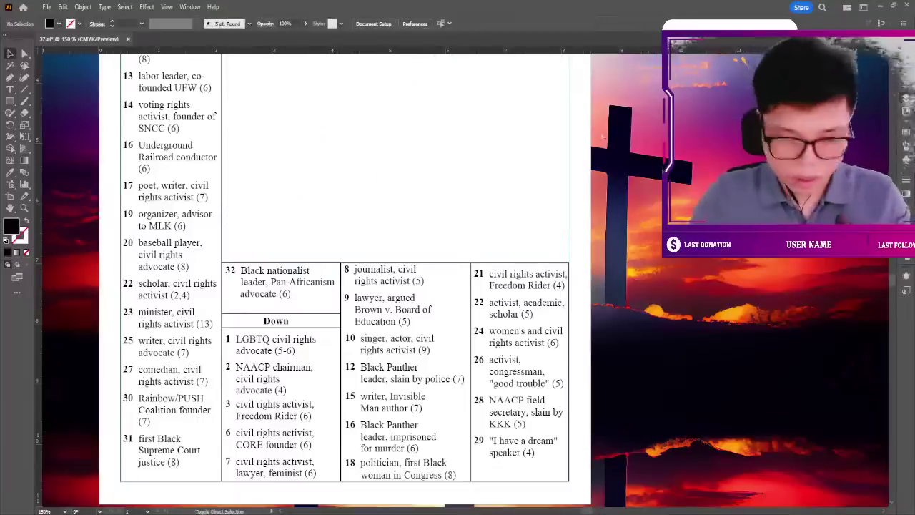
pyautogui.hotkey('ctrl', 'z')
pyautogui.scroll(1, 344, 279)
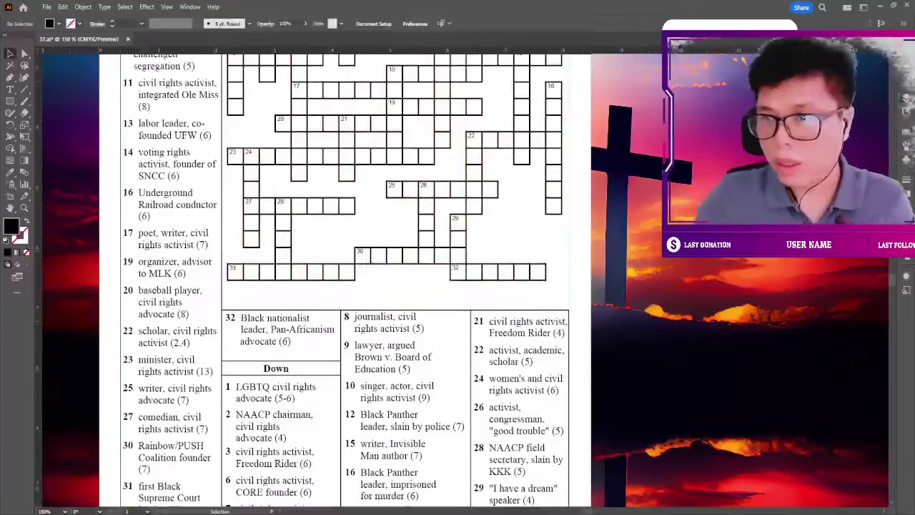
# Widen the crossword grid so its right edge meets the clue table's right edge.
pyautogui.click(553, 143)
pyautogui.scroll(2, 589, 141)
pyautogui.scroll(1, 567, 221)
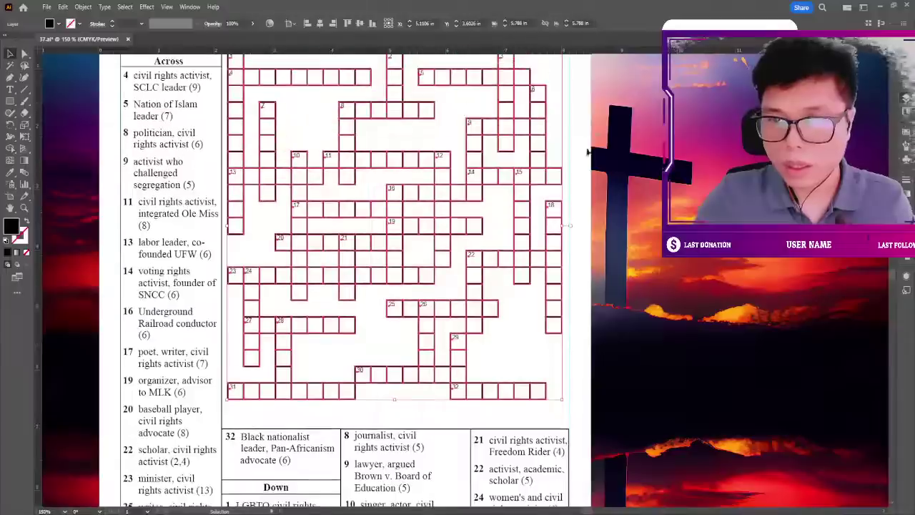
pyautogui.moveTo(568, 223); pyautogui.dragTo(567, 226)
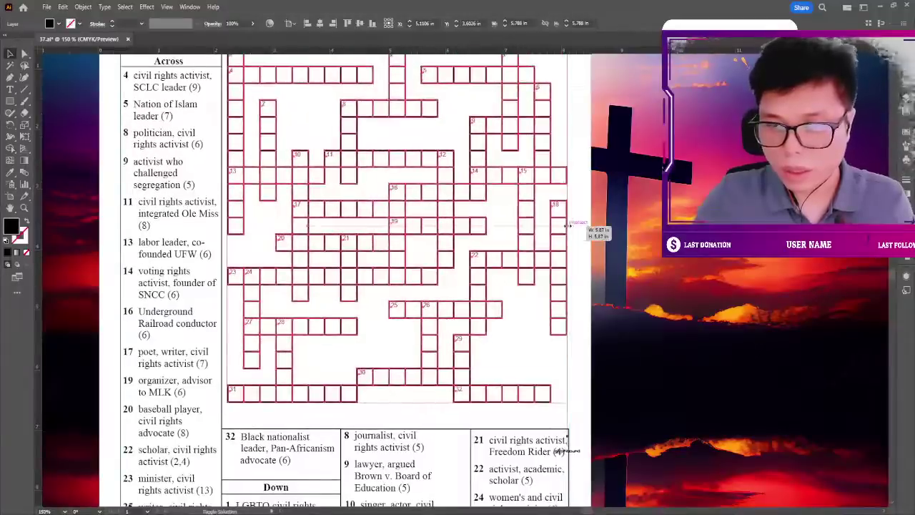
pyautogui.click(649, 193)
pyautogui.scroll(2, 649, 193)
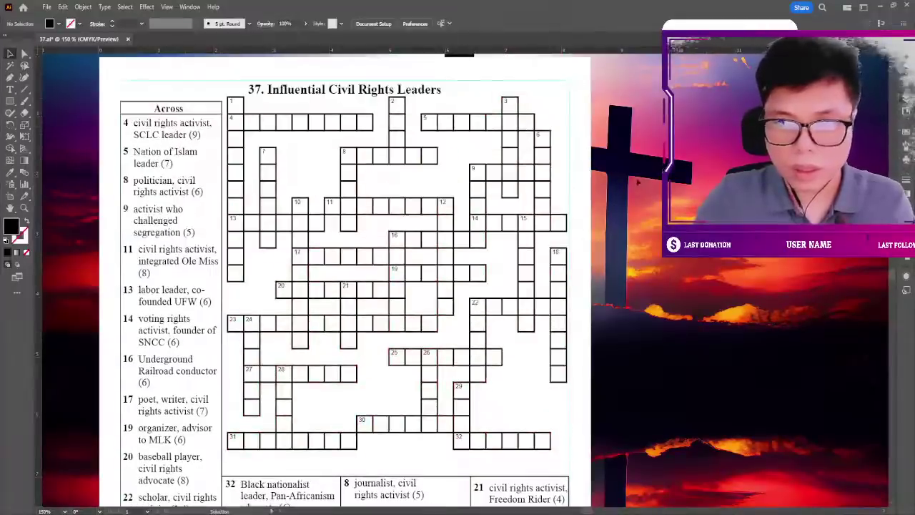
pyautogui.scroll(-2, 649, 193)
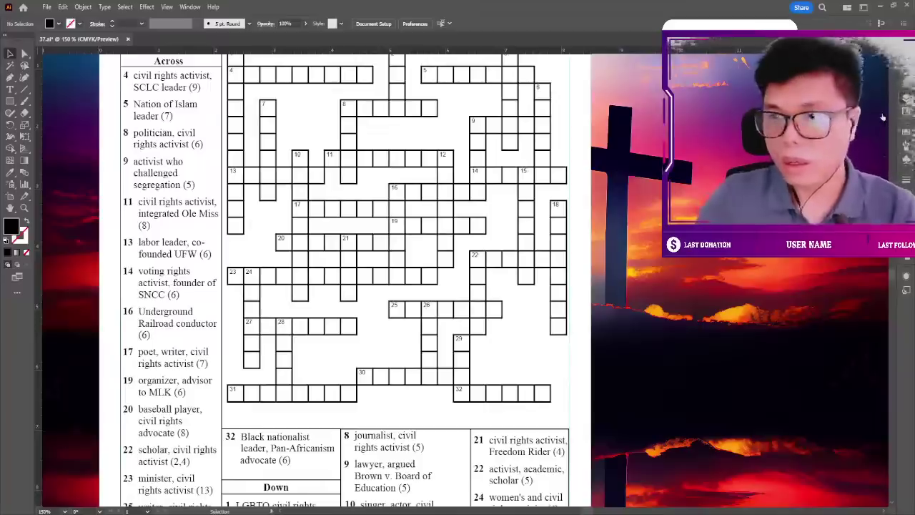
# Nudge the crossword grid down three arrow steps beneath the title.
pyautogui.hotkey('ctrl', 'a')
pyautogui.press('Down')
pyautogui.press('Down')
pyautogui.press('Down')
pyautogui.scroll(1, 649, 193)
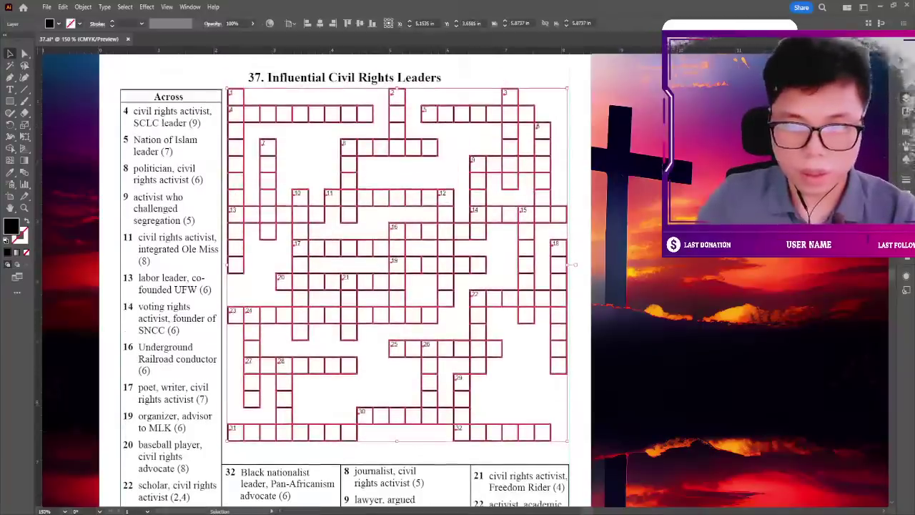
pyautogui.press('Down')
pyautogui.press('Down')
pyautogui.press('Down')
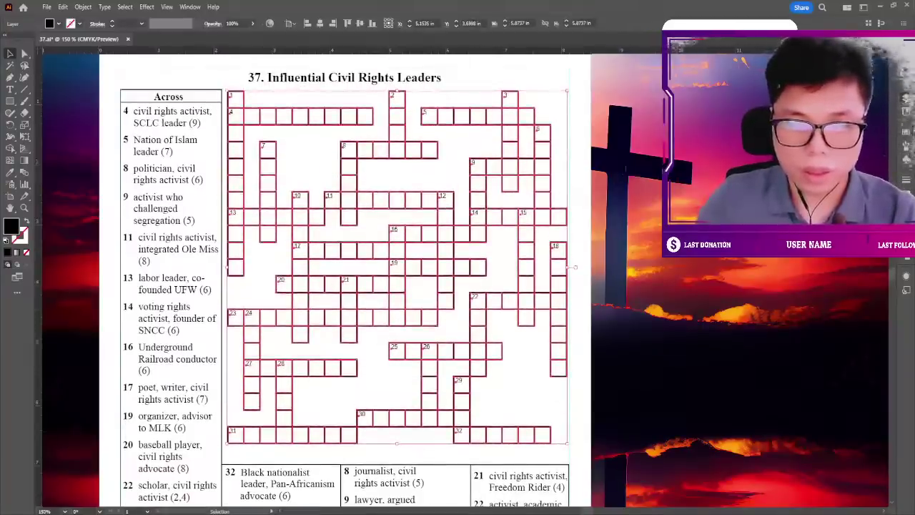
pyautogui.press('Down')
pyautogui.hotkey('ctrl', 'shift', 'a')
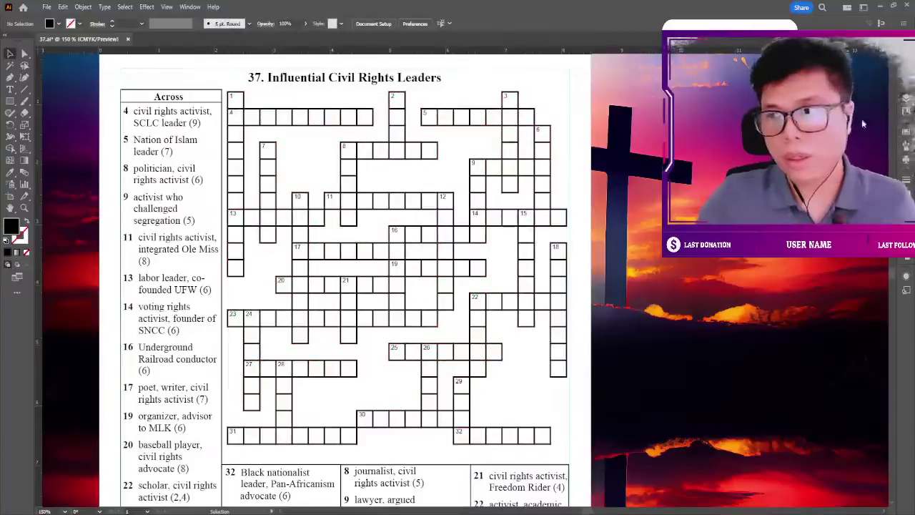
# Delete the grid's cell numbers, then undo to restore them.
pyautogui.hotkey('ctrl', 'a')
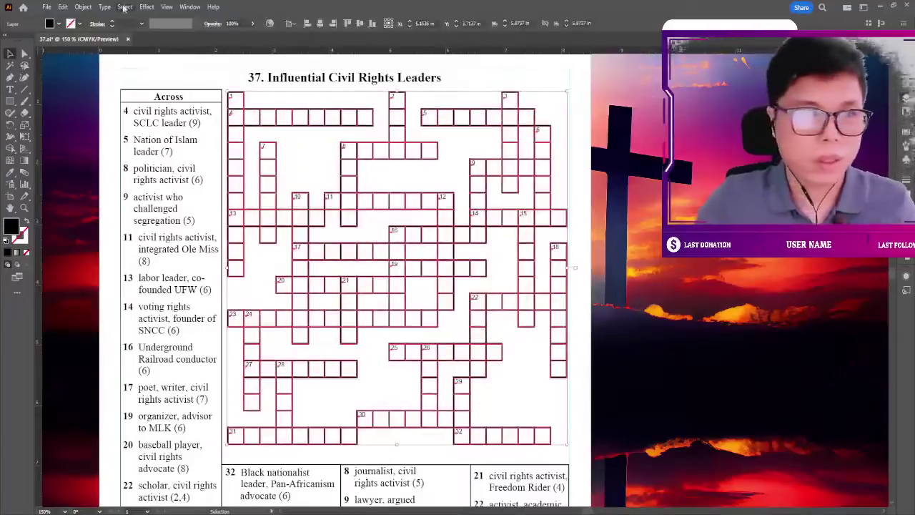
pyautogui.press('Delete')
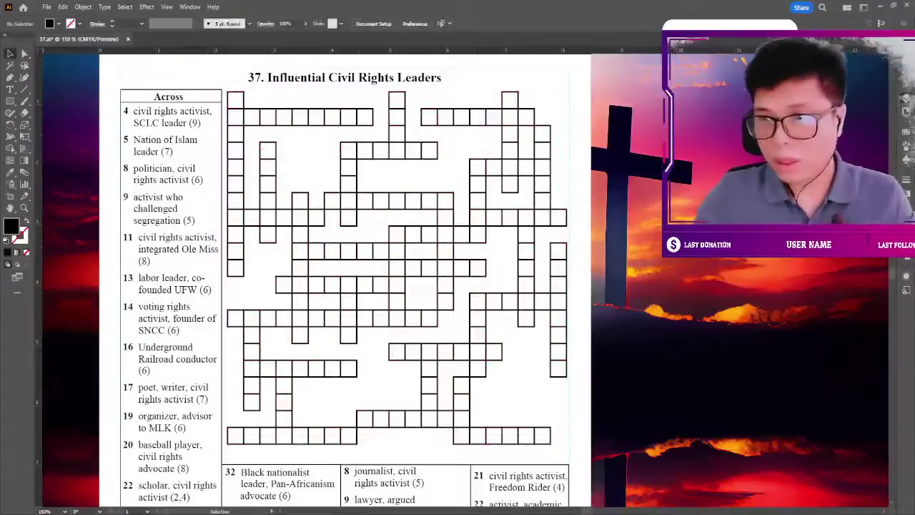
pyautogui.hotkey('ctrl', 'z')
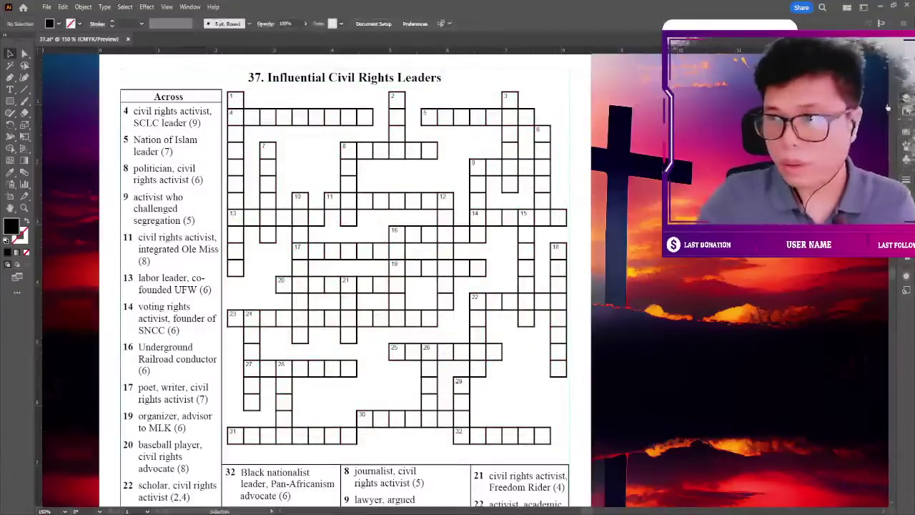
# Raise the grid's cell numbers from 7.22 pt to 10 pt in the Character font size field.
pyautogui.hotkey('ctrl', 'a')
pyautogui.click(442, 25)
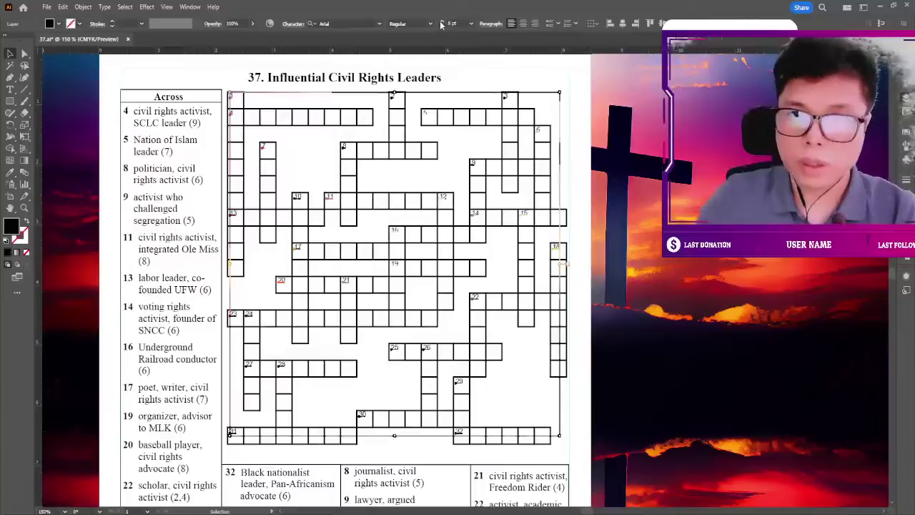
pyautogui.click(442, 24)
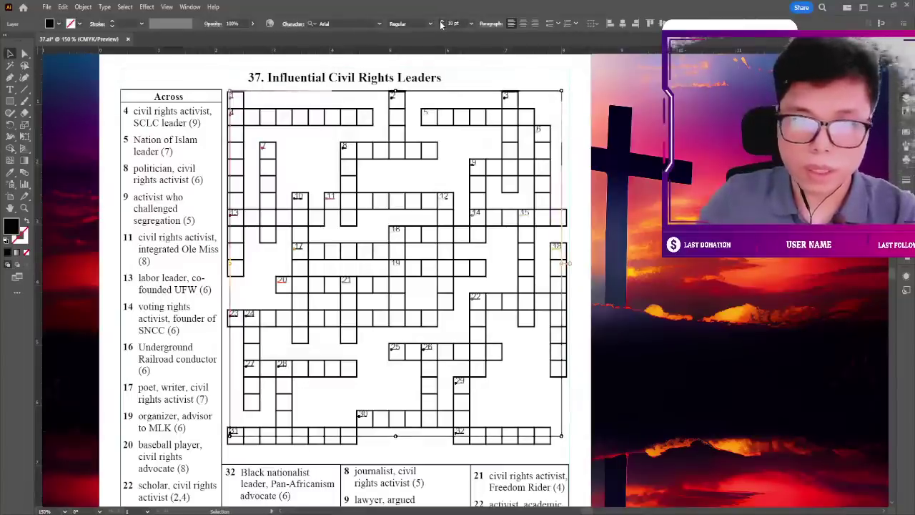
pyautogui.click(442, 24)
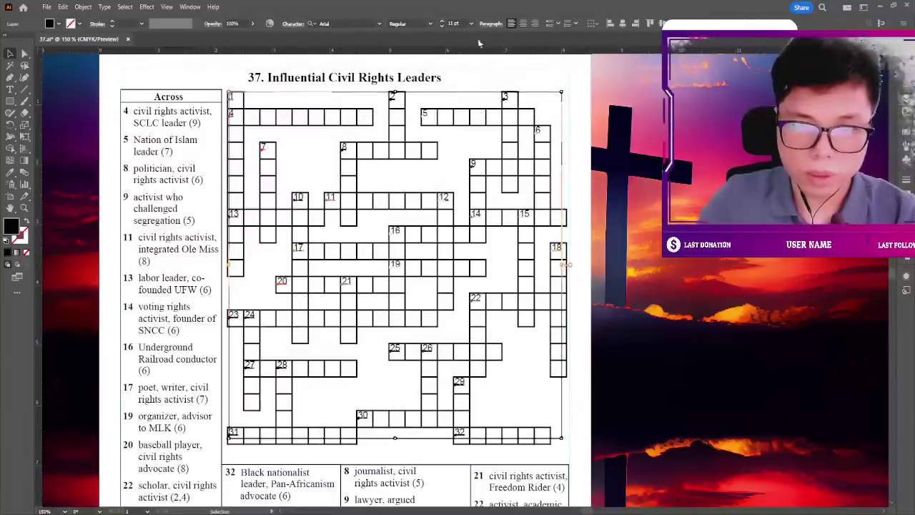
pyautogui.click(442, 26)
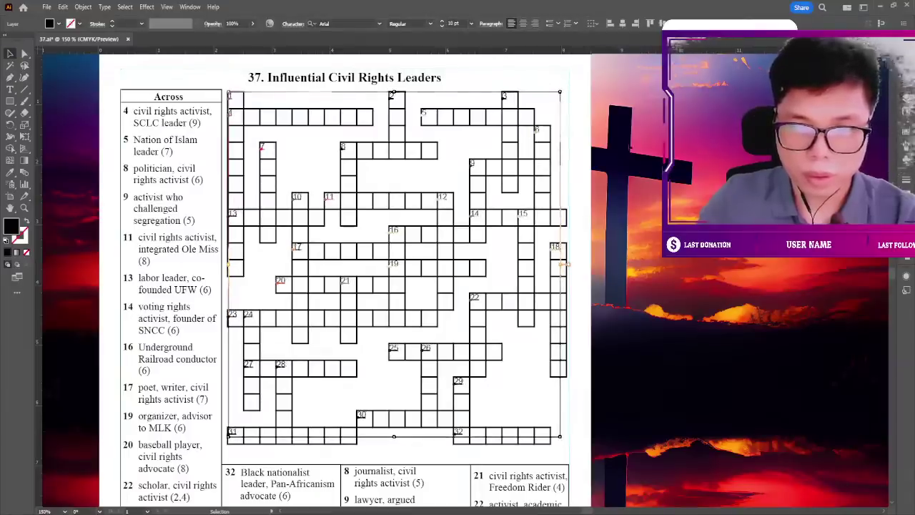
pyautogui.click(636, 132)
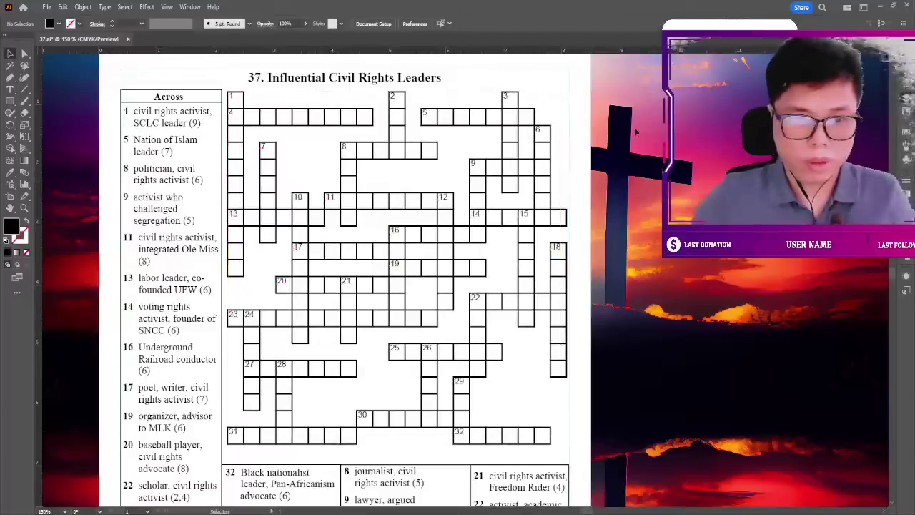
# Save the finished page 37 crossword as 37.ai.
pyautogui.hotkey('ctrl', '-')
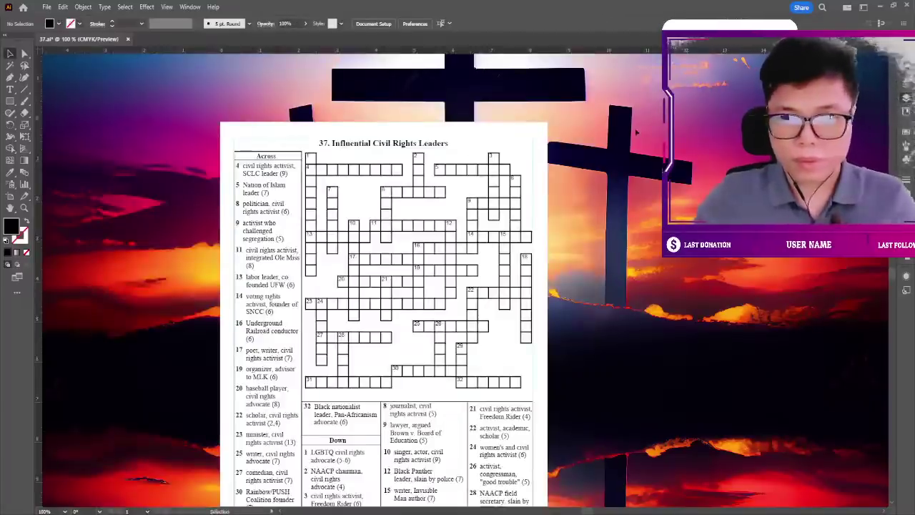
pyautogui.hotkey('ctrl', '+')
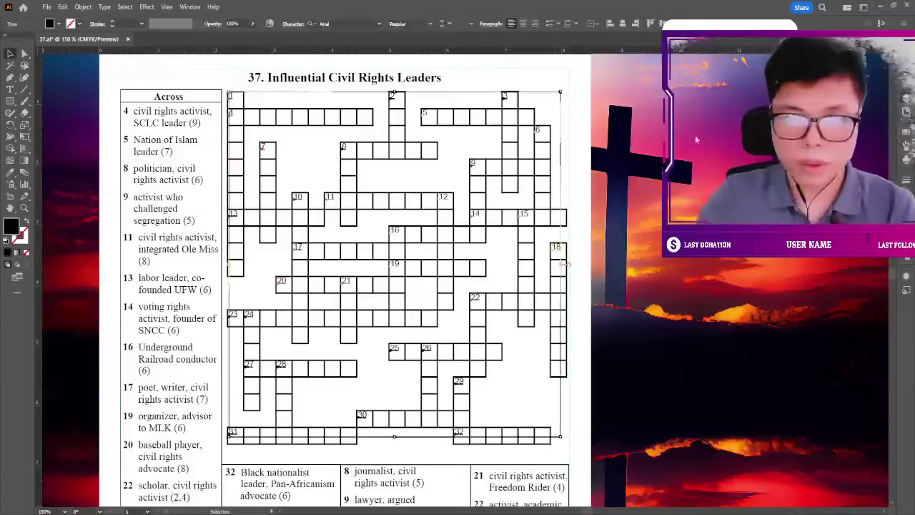
pyautogui.hotkey('ctrl', '-')
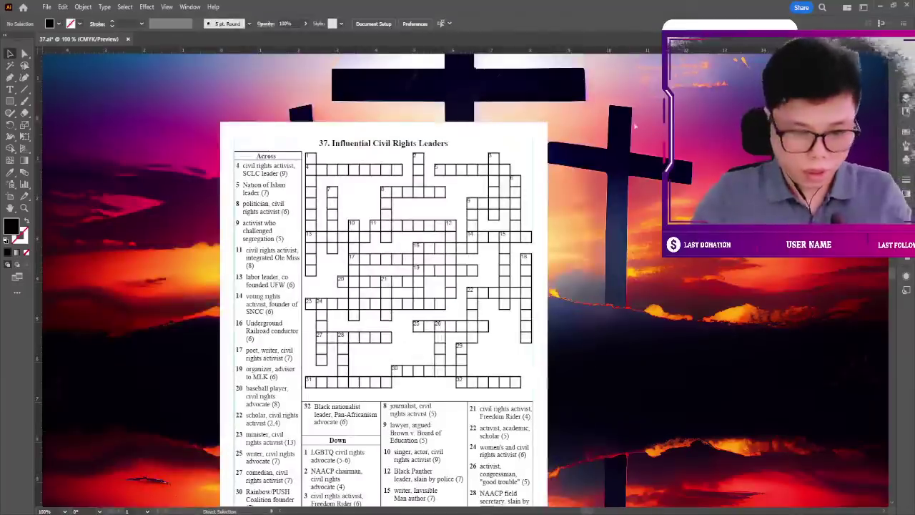
pyautogui.hotkey('ctrl', 's')
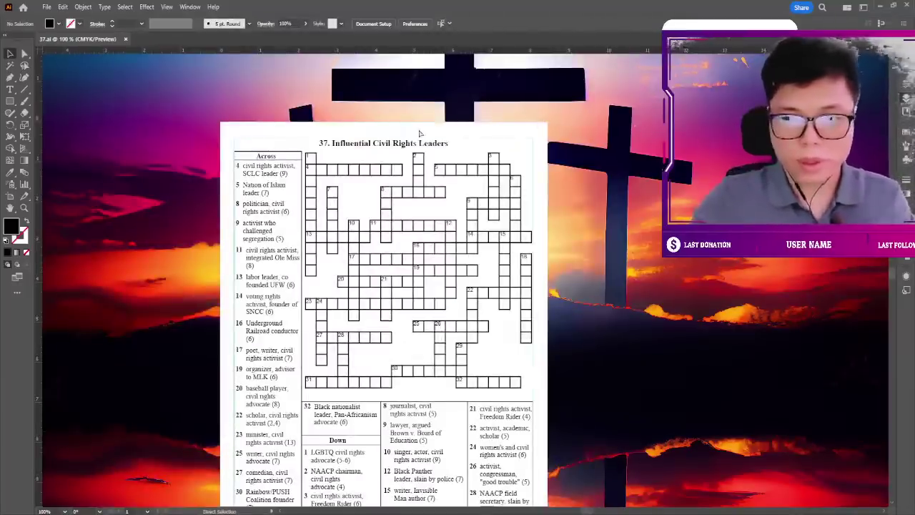
pyautogui.hotkey('ctrl', '+')
pyautogui.hotkey('ctrl', '-')
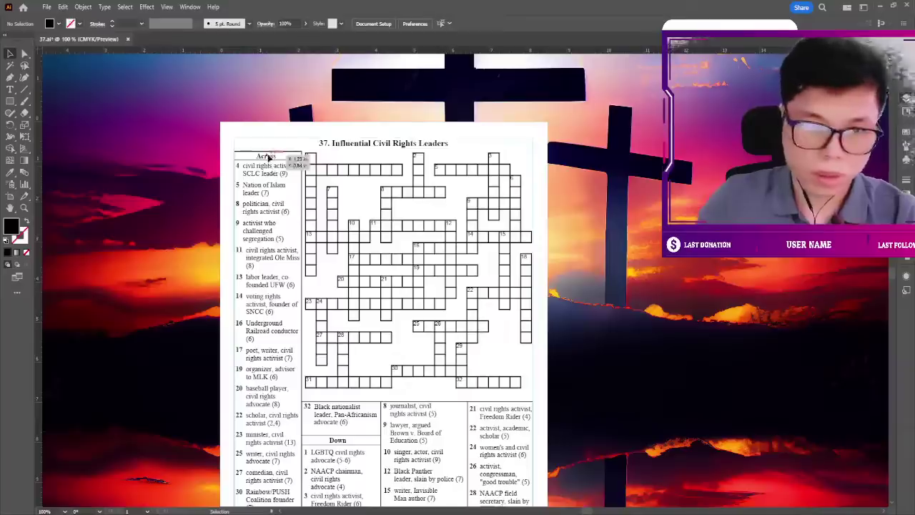
# Select the Across heading, then zoom and scroll to review the grid and clue layout.
pyautogui.click(270, 158)
pyautogui.scroll(-2, 474, 164)
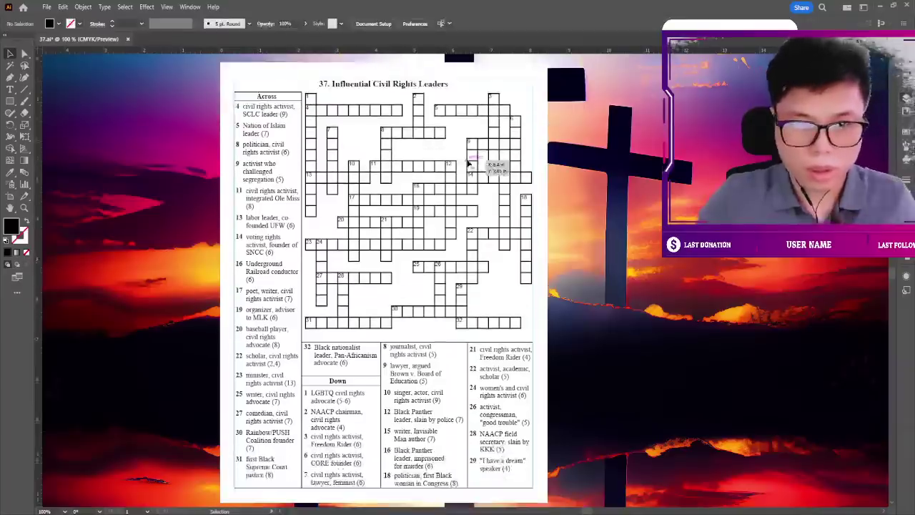
pyautogui.scroll(-2, 480, 188)
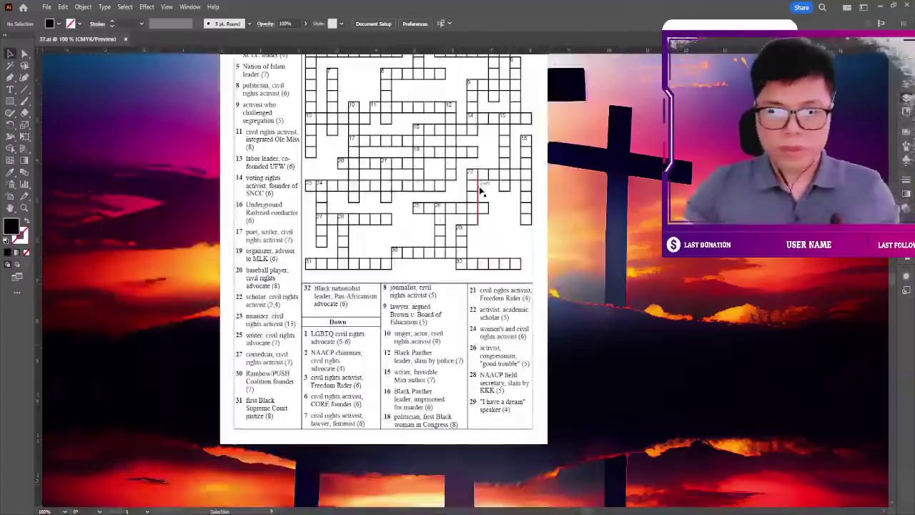
pyautogui.scroll(-1, 501, 190)
pyautogui.scroll(1, 539, 195)
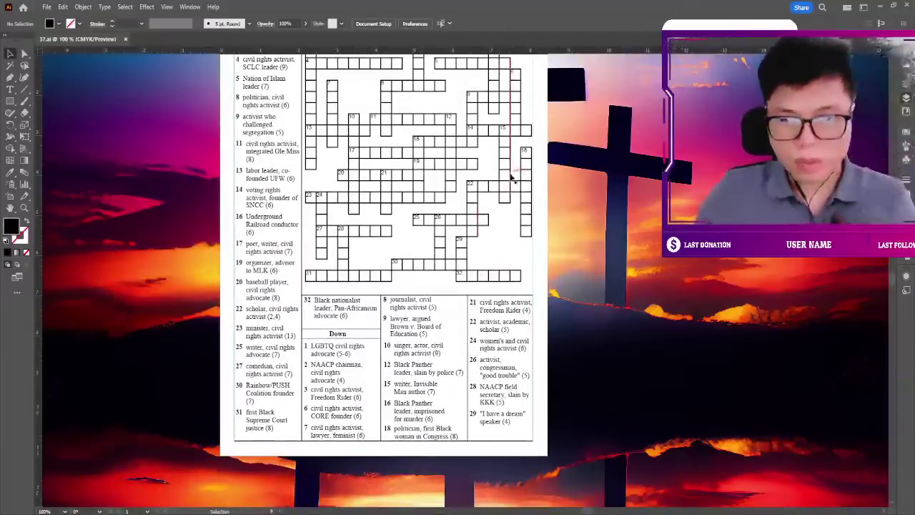
pyautogui.scroll(3, 510, 179)
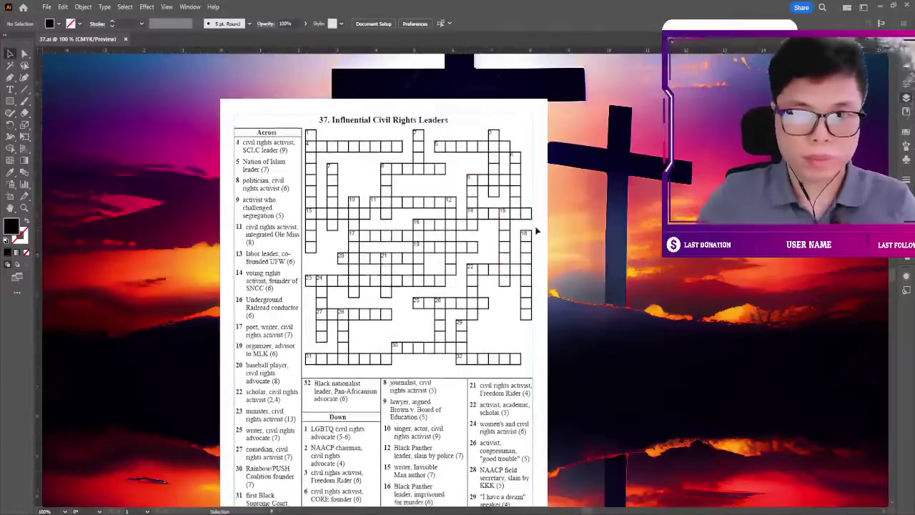
pyautogui.scroll(-2, 536, 227)
pyautogui.scroll(-2, 538, 225)
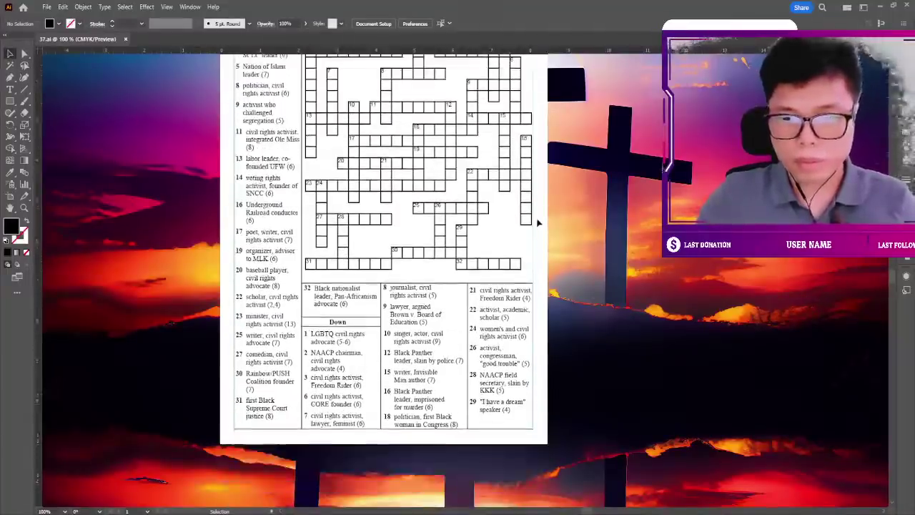
pyautogui.hotkey('ctrl', '=')
pyautogui.hotkey('ctrl', '=')
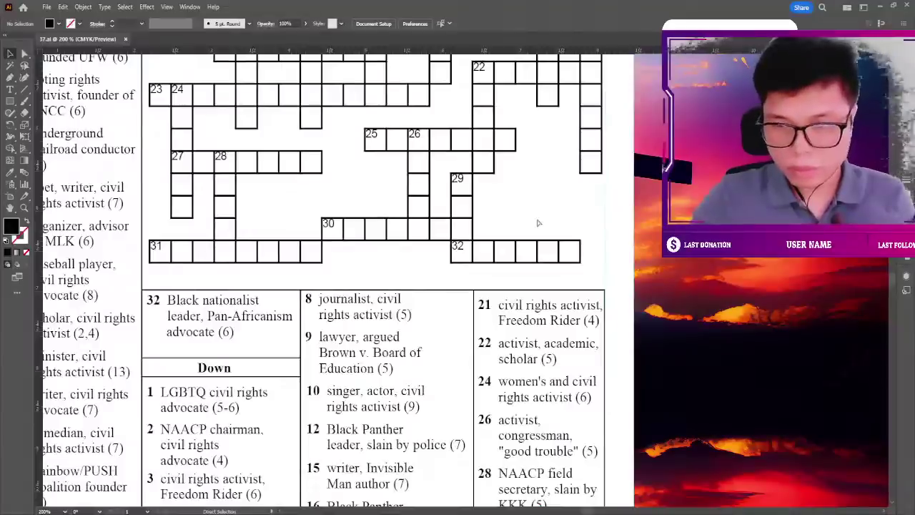
pyautogui.hotkey('ctrl', '-')
pyautogui.hotkey('ctrl', '-')
pyautogui.scroll(2, 538, 223)
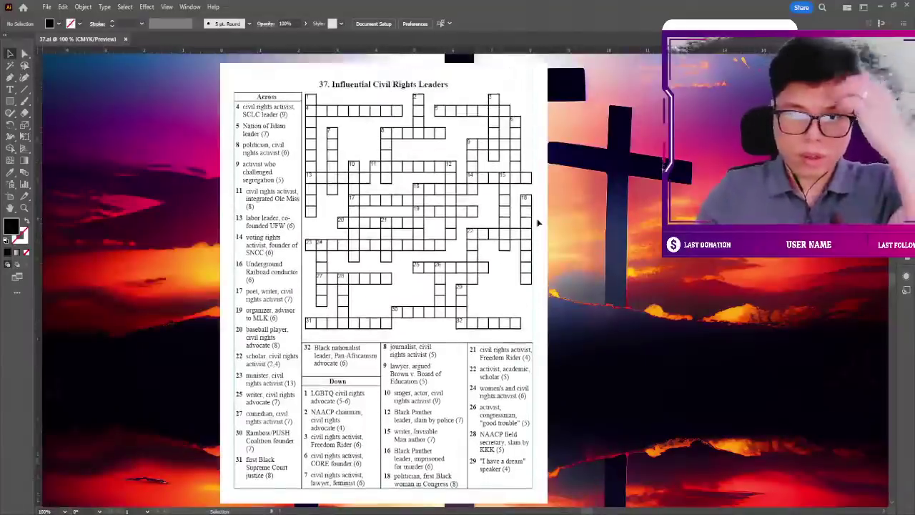
pyautogui.scroll(2, 541, 229)
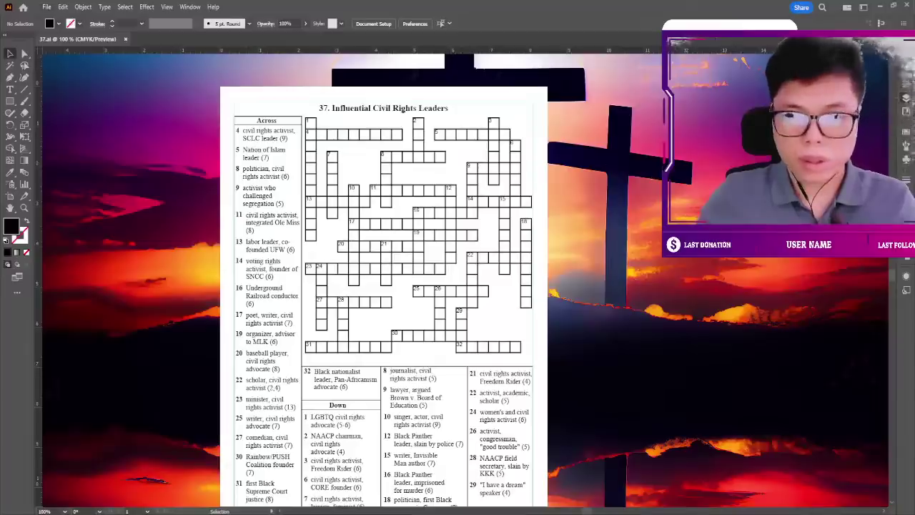
pyautogui.scroll(-2, 384, 285)
pyautogui.scroll(-2, 384, 286)
pyautogui.scroll(2, 604, 190)
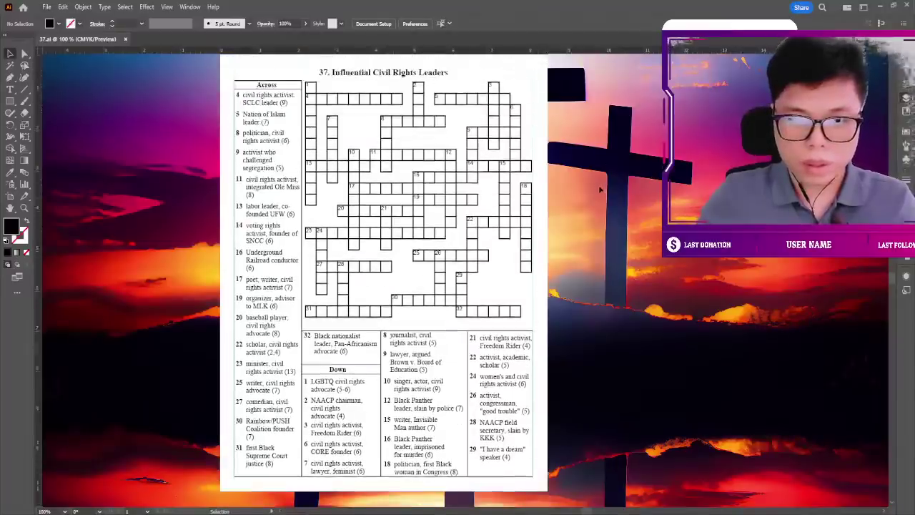
pyautogui.scroll(2, 603, 189)
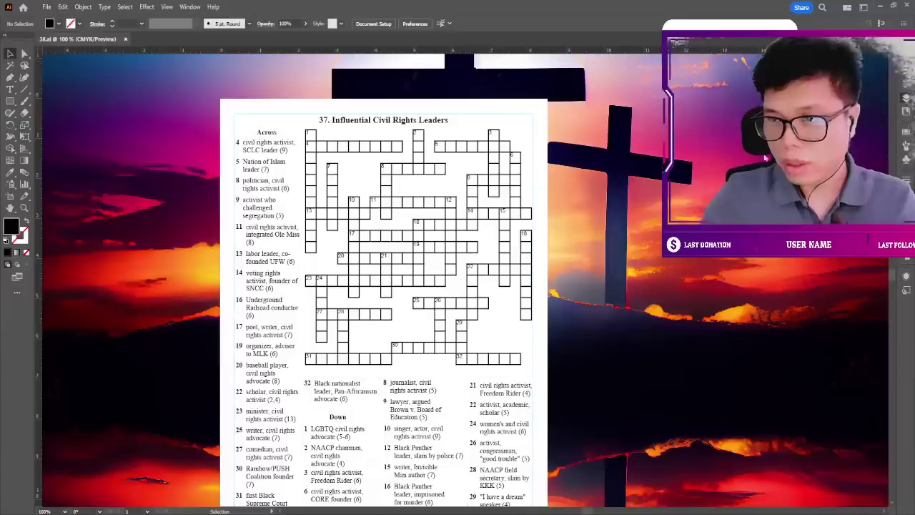
# Replace the page title with '38. Iconic 50s, 60s, And 70s Songs'.
pyautogui.hotkey('ctrl', '-')
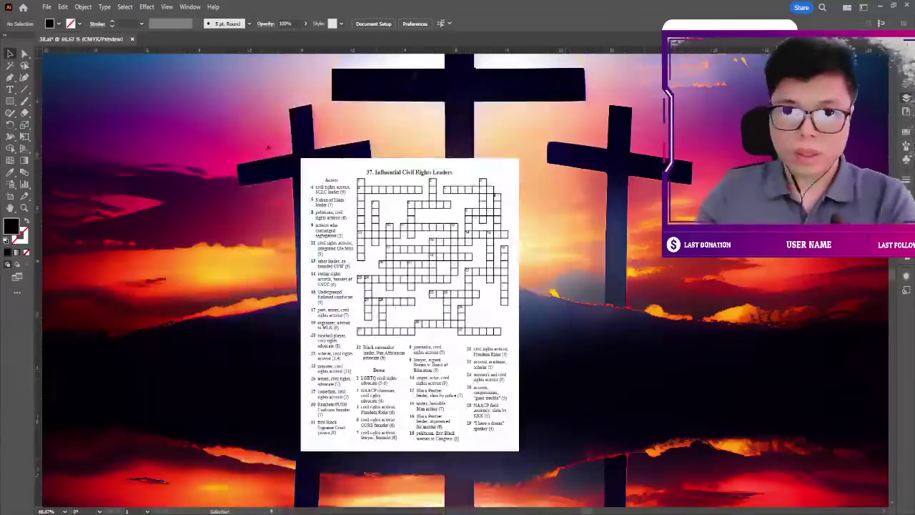
pyautogui.hotkey('ctrl', '+')
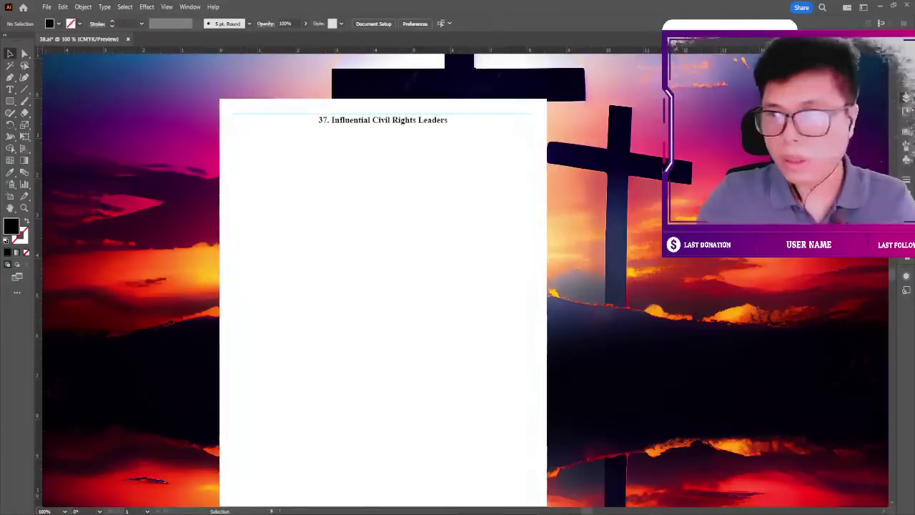
pyautogui.hotkey('ctrl', '+')
pyautogui.scroll(2, 454, 155)
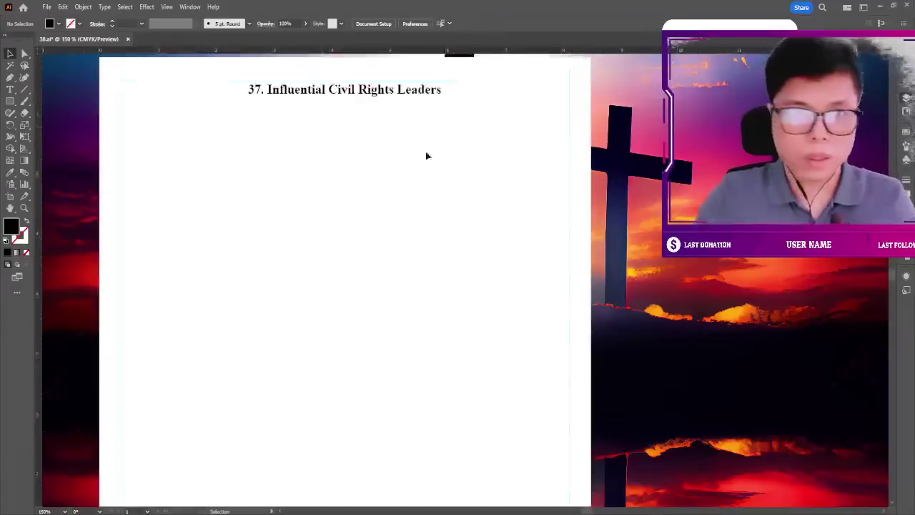
pyautogui.scroll(1, 426, 155)
pyautogui.press('t')
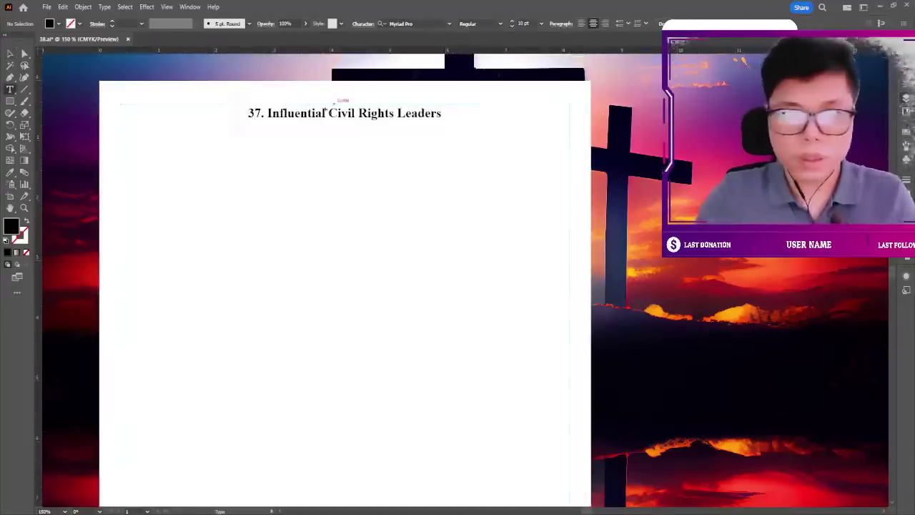
pyautogui.tripleClick(315, 112)
pyautogui.write('38.')
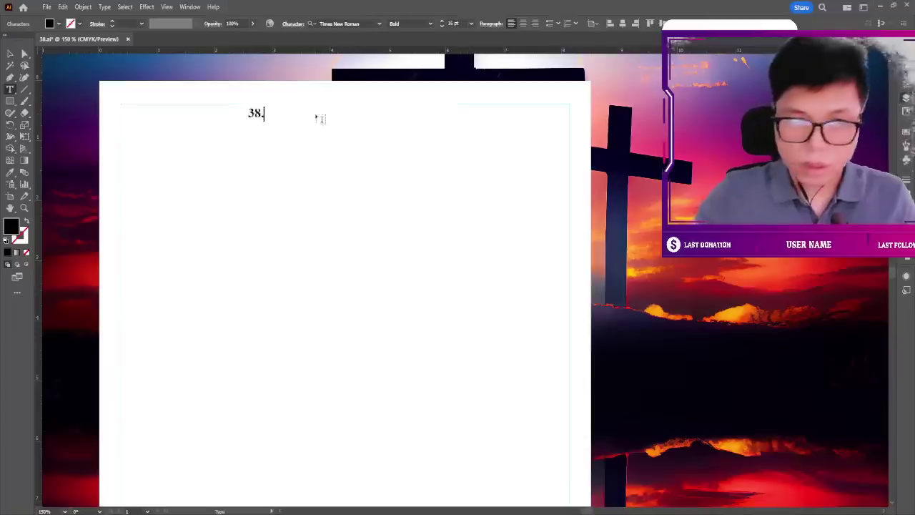
pyautogui.hotkey('ctrl', 'v')
# Centre the new title horizontally on the page and view the whole page.
pyautogui.click(9, 54)
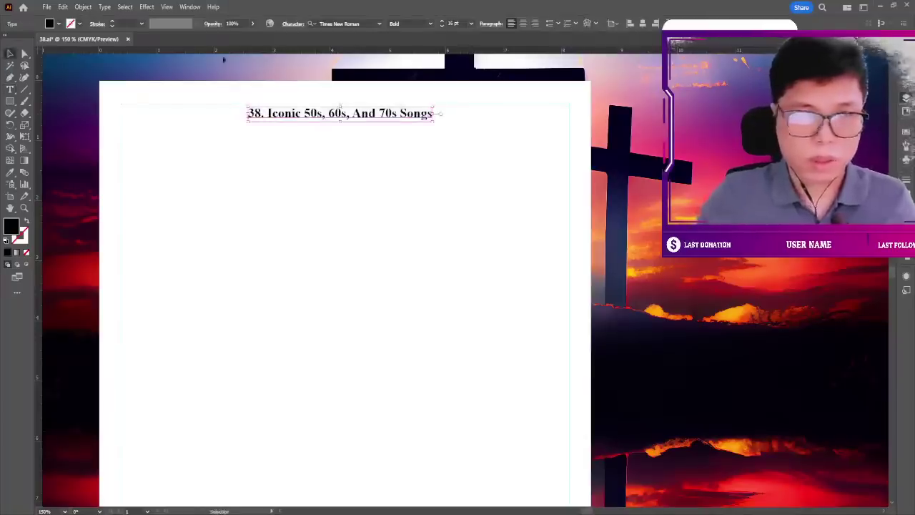
pyautogui.click(642, 27)
pyautogui.click(641, 124)
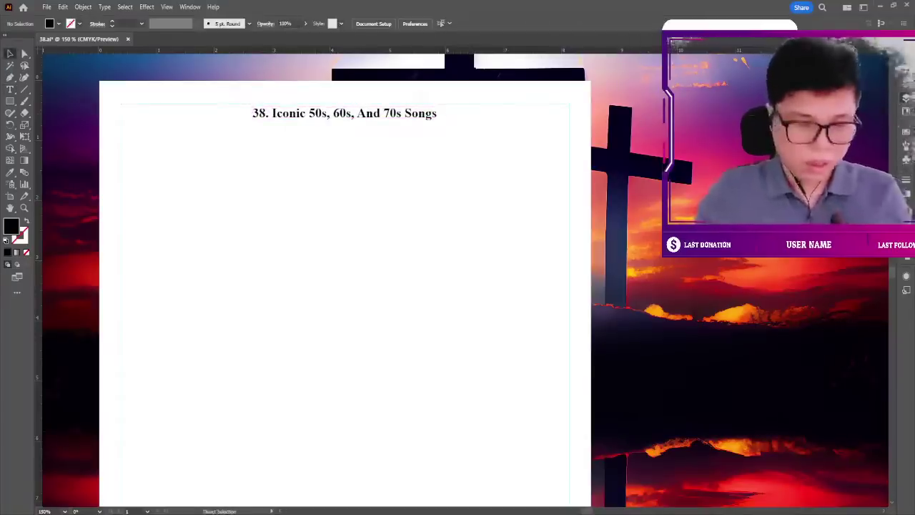
pyautogui.hotkey('ctrl', '-')
pyautogui.hotkey('ctrl', '=')
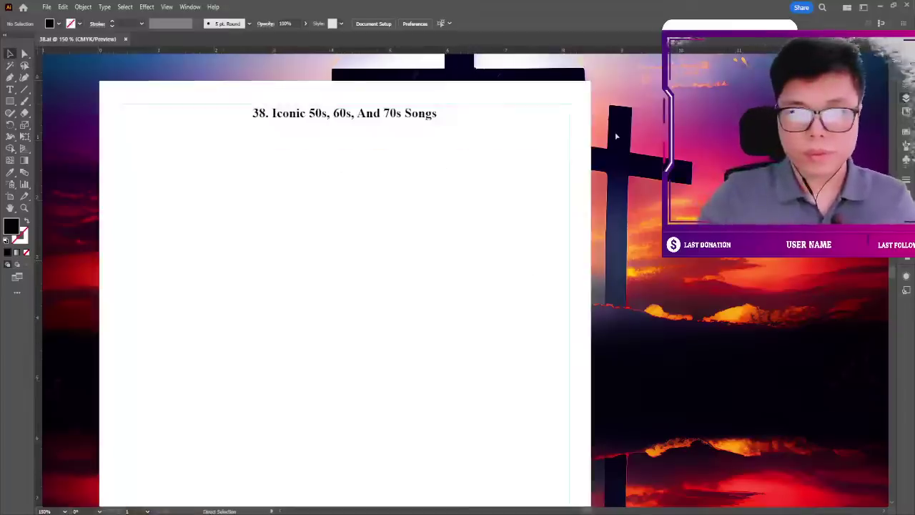
pyautogui.hotkey('ctrl', '-')
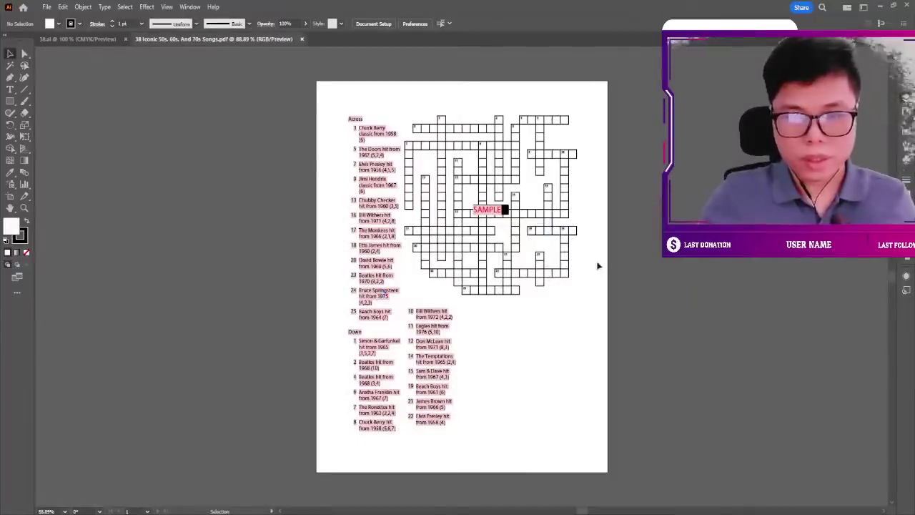
# Delete the black SAMPLE watermark box from the crossword grid.
pyautogui.hotkey('ctrl', '1')
pyautogui.hotkey('ctrl', '=')
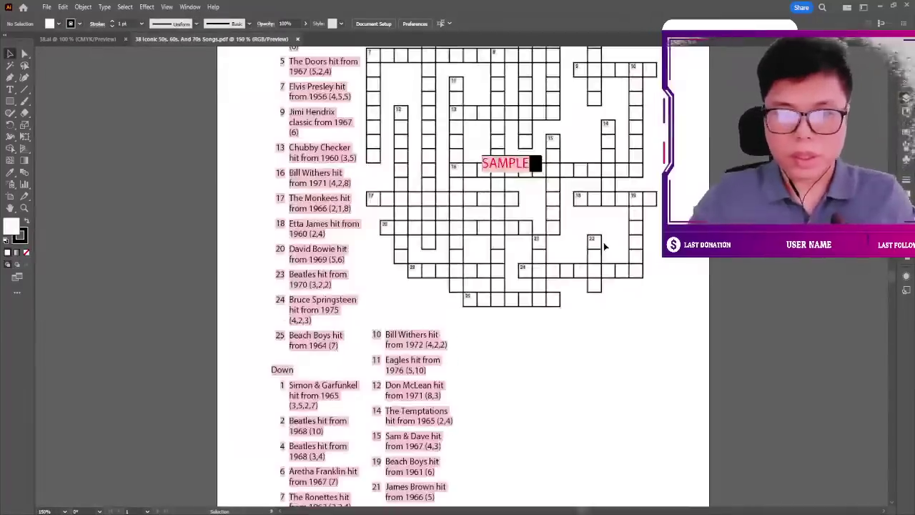
pyautogui.click(539, 166)
pyautogui.doubleClick(541, 169)
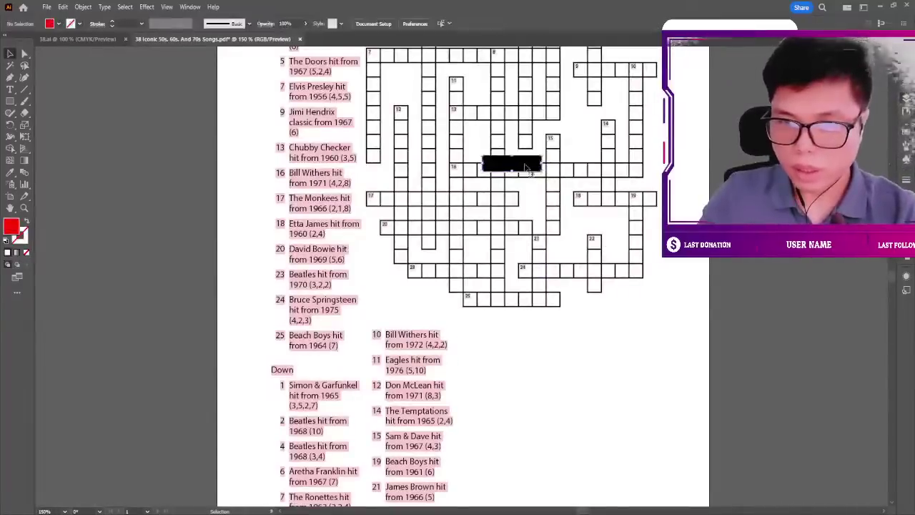
pyautogui.press('Escape')
pyautogui.click(533, 164)
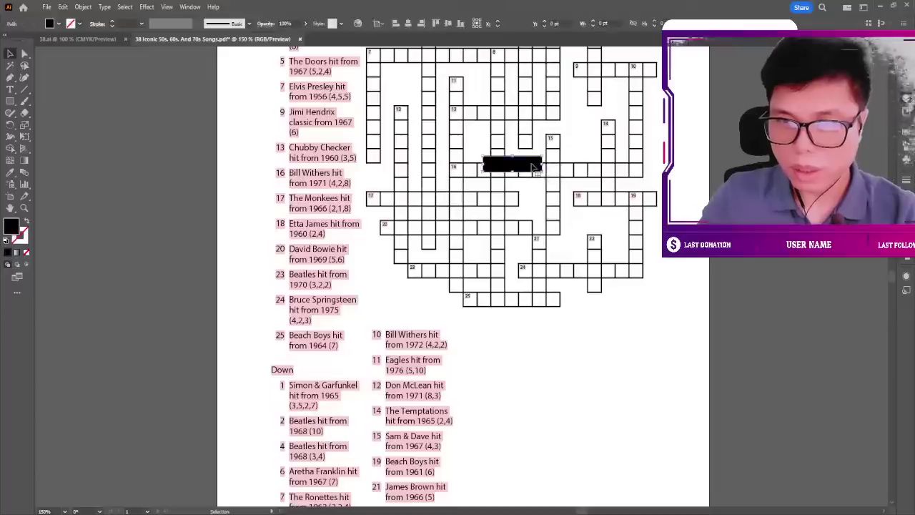
pyautogui.press('Delete')
# Select the whole crossword grid and check its individual paths.
pyautogui.scroll(2, 602, 177)
pyautogui.hotkey('ctrl', '-')
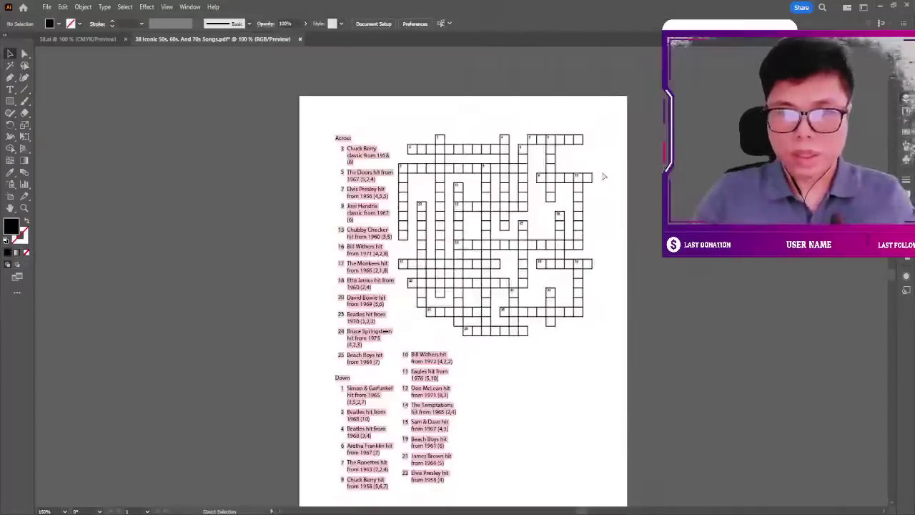
pyautogui.hscroll(1, 619, 178)
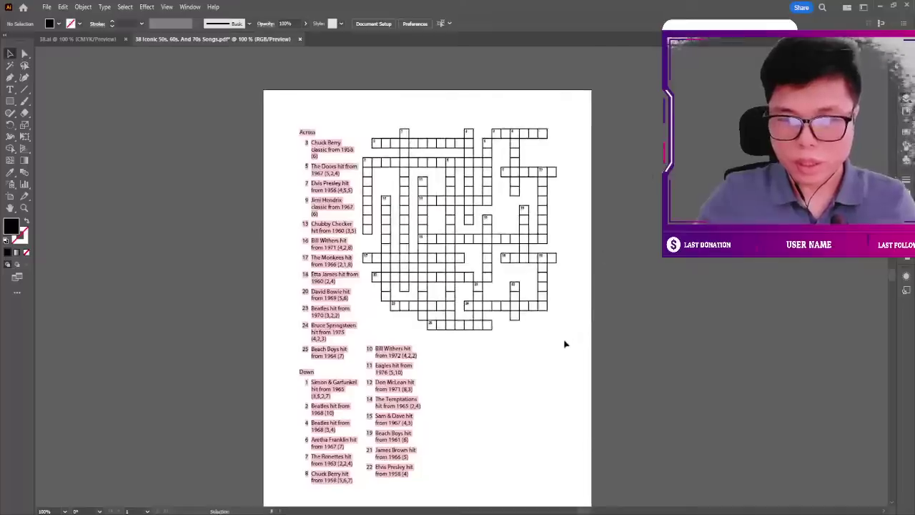
pyautogui.moveTo(564, 341); pyautogui.dragTo(360, 114)
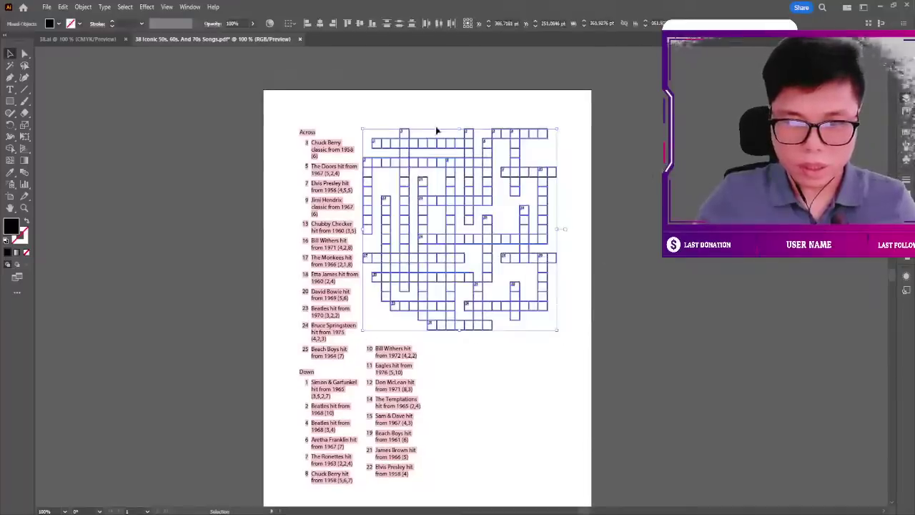
pyautogui.press('a')
pyautogui.click(656, 208)
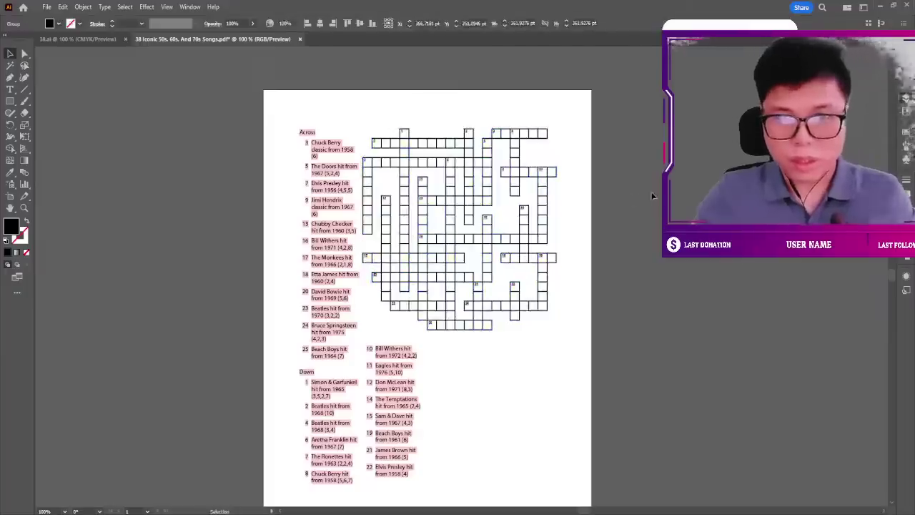
pyautogui.press('v')
# Centre the Across and Down headings over their clues, then select all artwork.
pyautogui.hotkey('ctrl', 'a')
pyautogui.click(656, 132)
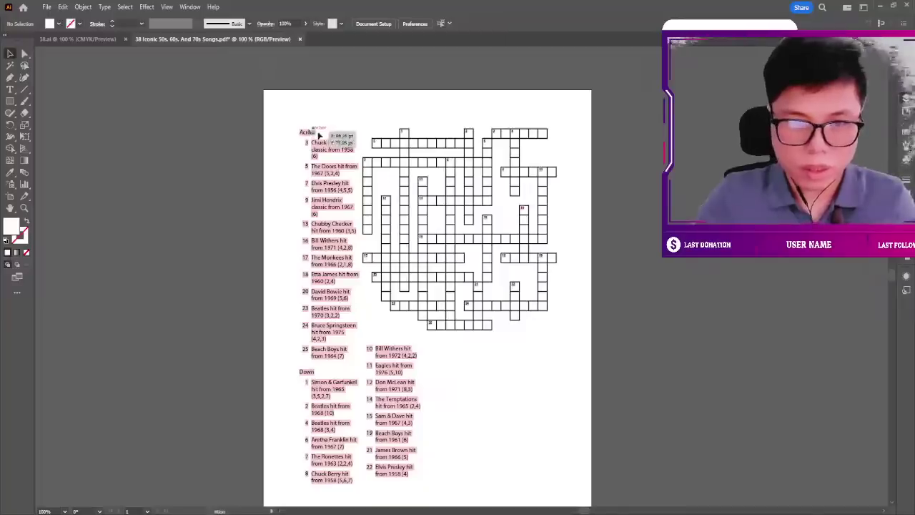
pyautogui.moveTo(315, 134); pyautogui.dragTo(328, 134)
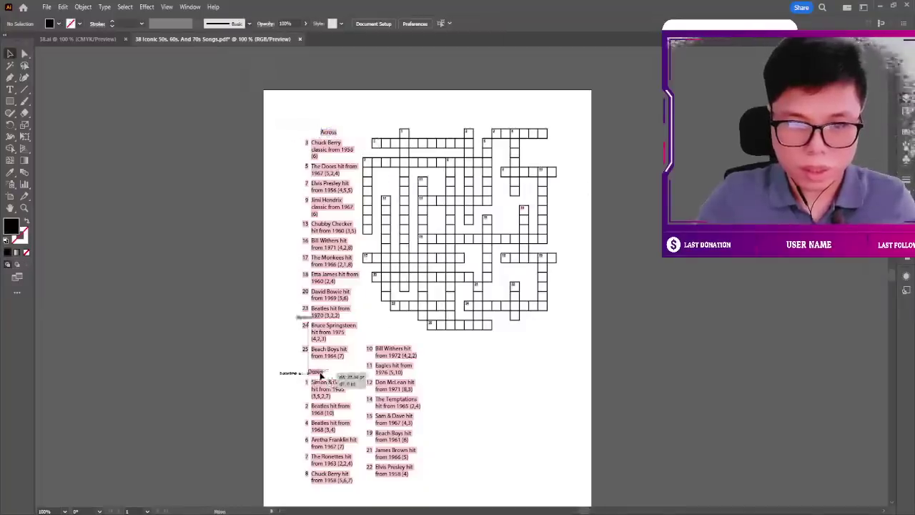
pyautogui.moveTo(307, 372); pyautogui.dragTo(324, 372)
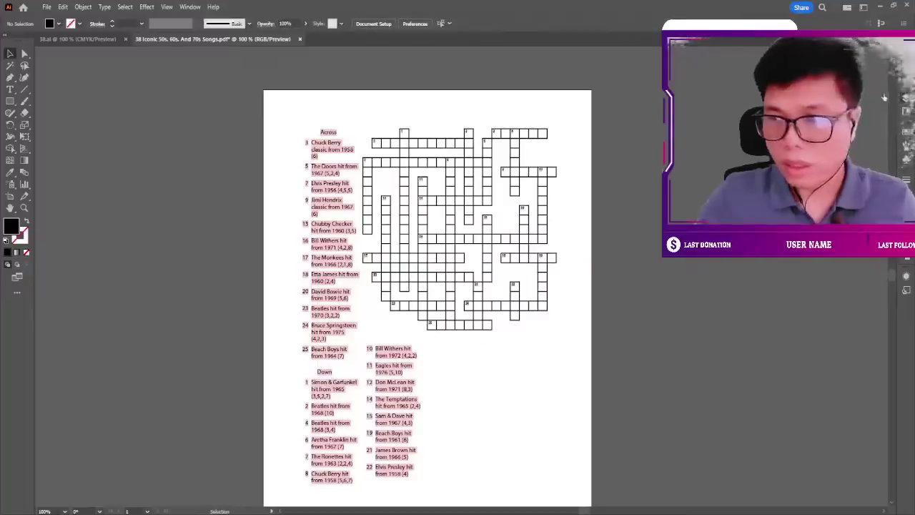
pyautogui.hotkey('ctrl', 'a')
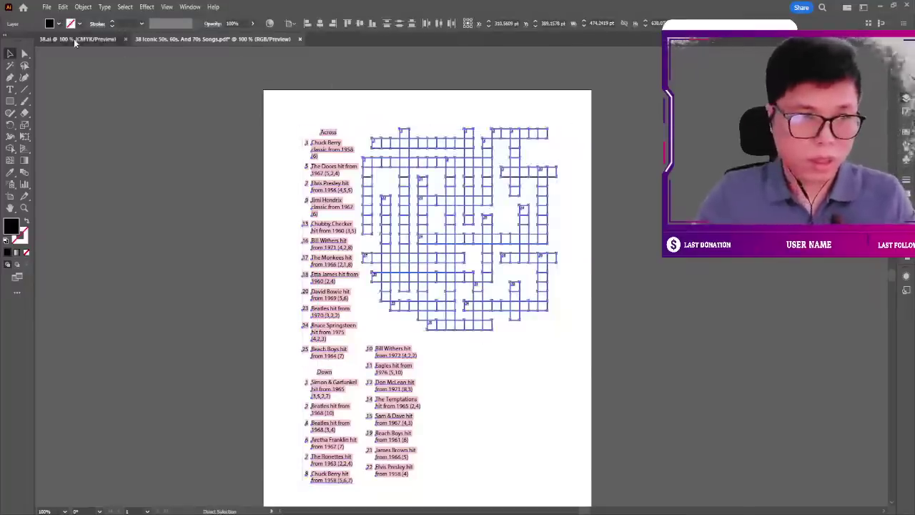
# Paste the crossword into 38.ai and place it under the title.
pyautogui.click(74, 38)
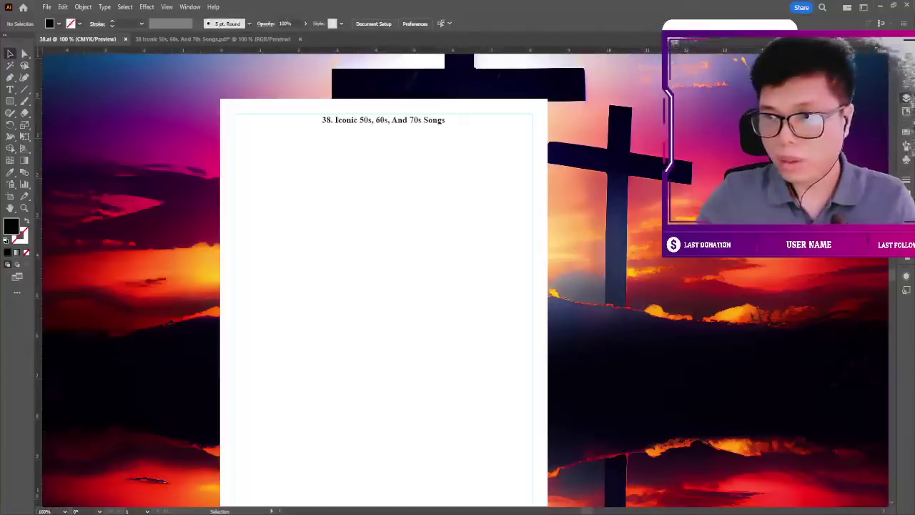
pyautogui.hotkey('ctrl', 'v')
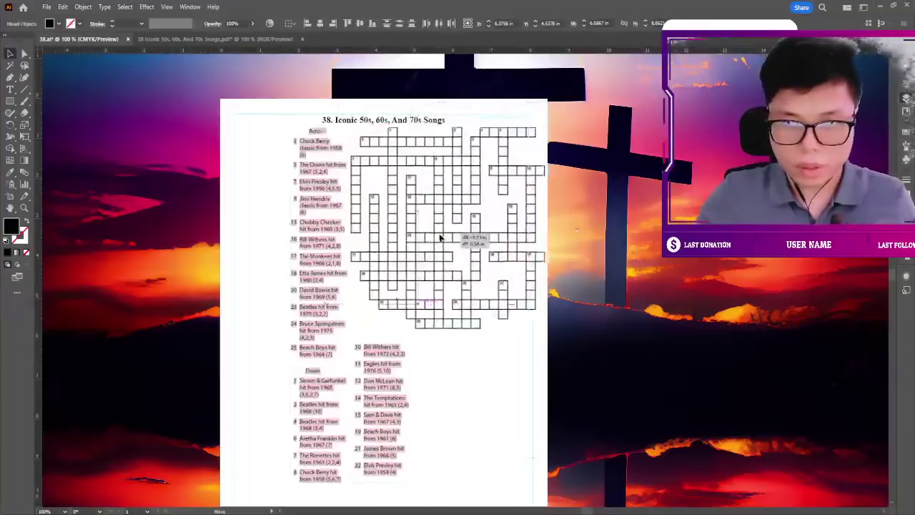
pyautogui.moveTo(490, 213)
pyautogui.mouseDown()
pyautogui.moveTo(411, 225)
pyautogui.moveTo(412, 214)
pyautogui.mouseUp()
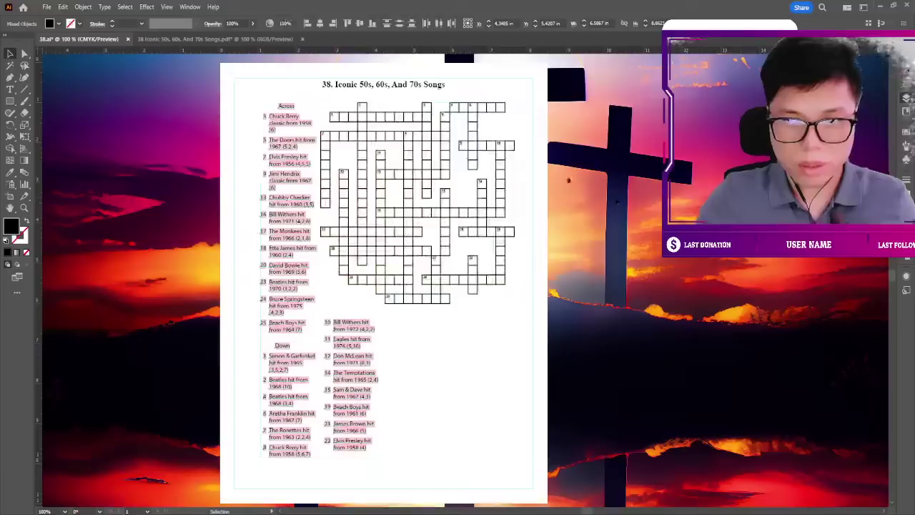
pyautogui.click(143, 103)
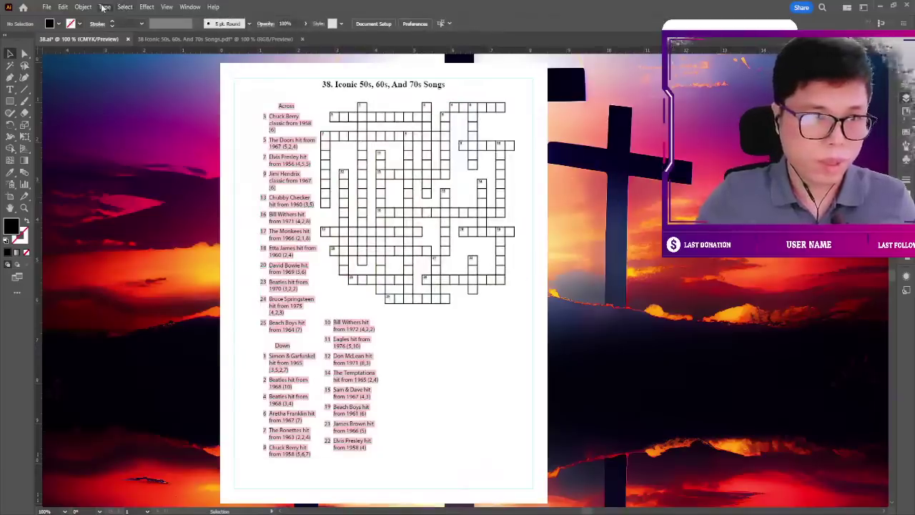
# Check the text of clue 22, then move the crossword higher on the page.
pyautogui.press('t')
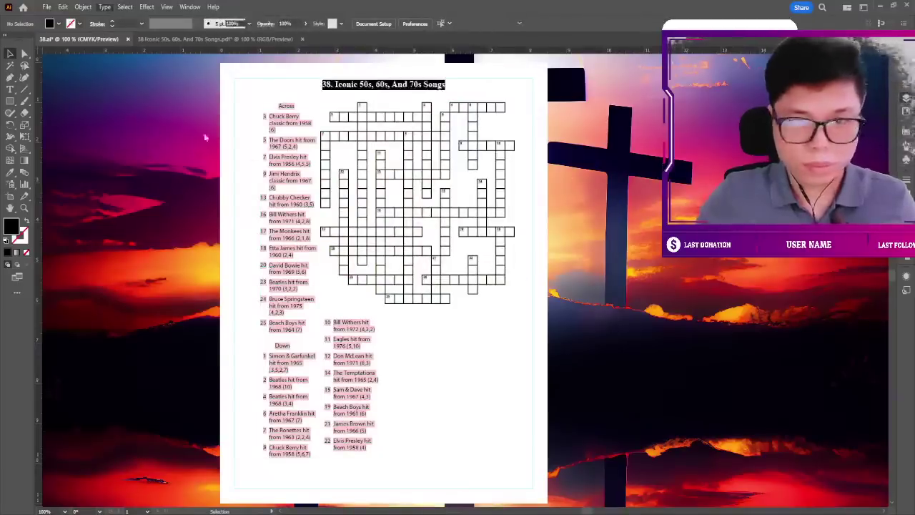
pyautogui.moveTo(333, 447); pyautogui.dragTo(366, 446)
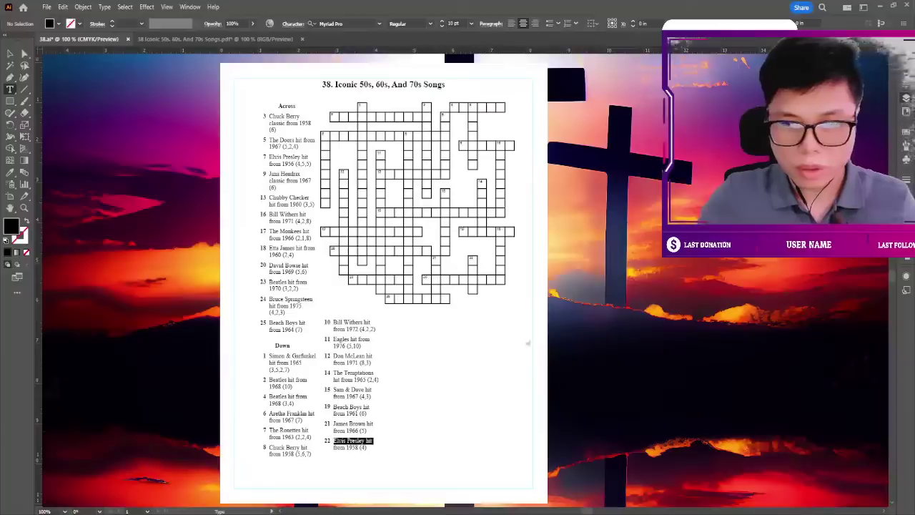
pyautogui.press('Escape')
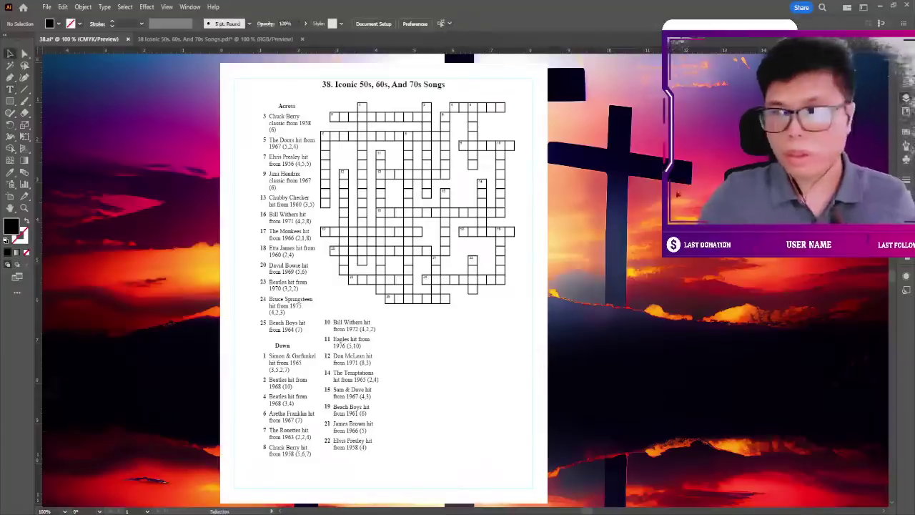
pyautogui.moveTo(461, 213); pyautogui.dragTo(460, 141)
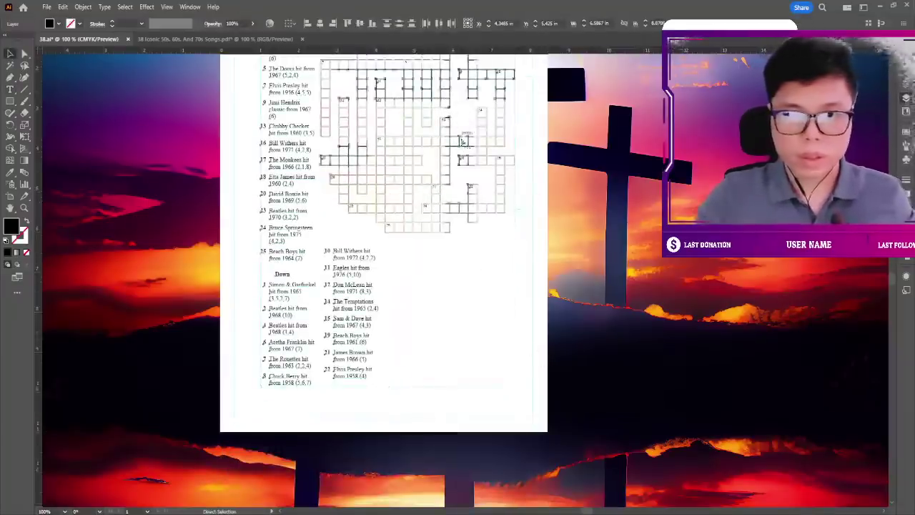
pyautogui.hotkey('ctrl', '-')
pyautogui.hotkey('ctrl', 'Tab')
pyautogui.hotkey('ctrl', 'Tab')
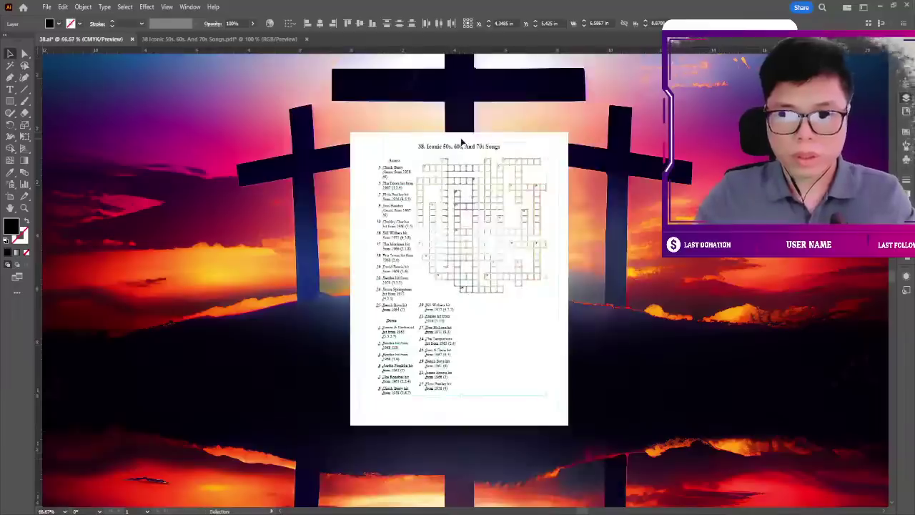
# Scale the crossword up and reposition it below the title.
pyautogui.scroll(-3, 466, 190)
pyautogui.moveTo(377, 291)
pyautogui.mouseDown()
pyautogui.moveTo(351, 338)
pyautogui.moveTo(348, 368)
pyautogui.mouseUp()
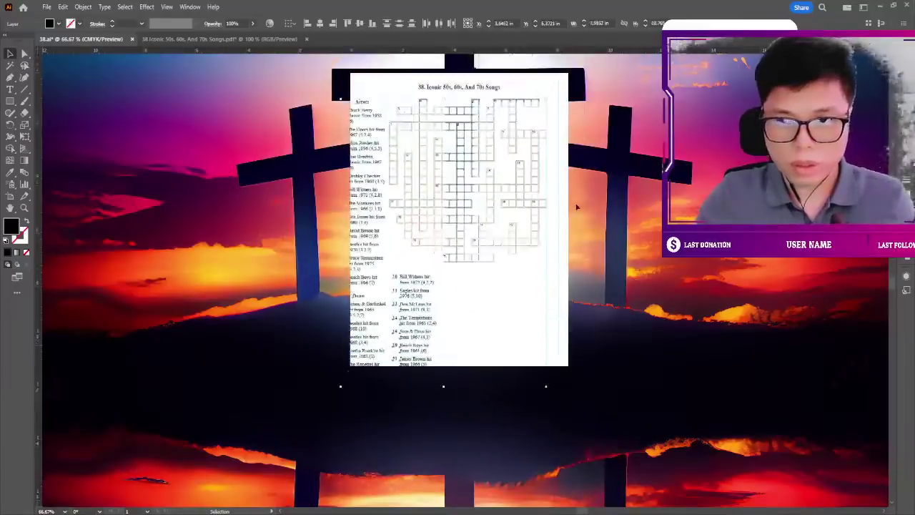
pyautogui.hotkey('ctrl', '+')
pyautogui.moveTo(571, 168); pyautogui.dragTo(589, 128)
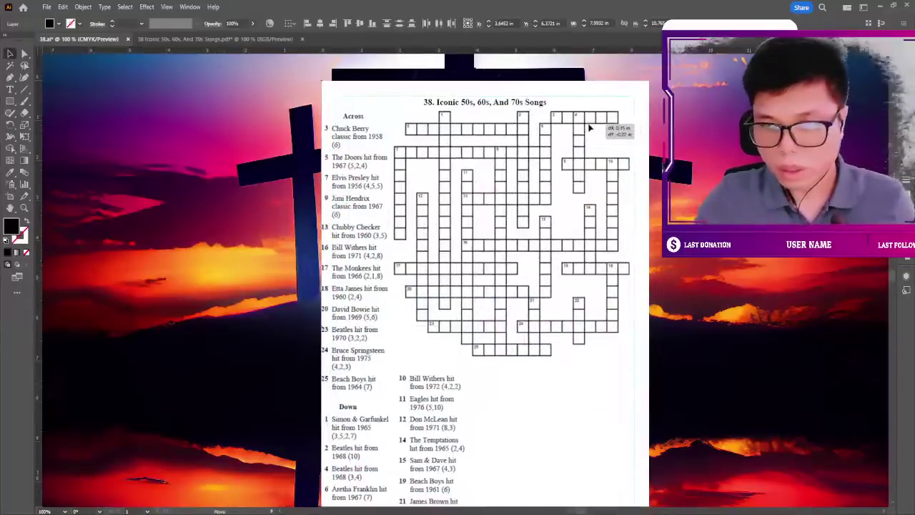
pyautogui.scroll(-2, 420, 340)
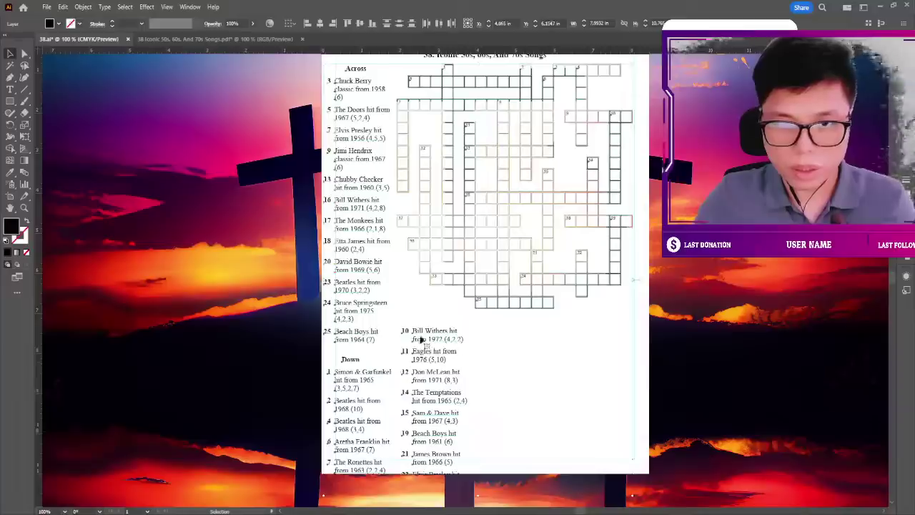
pyautogui.scroll(-2, 420, 340)
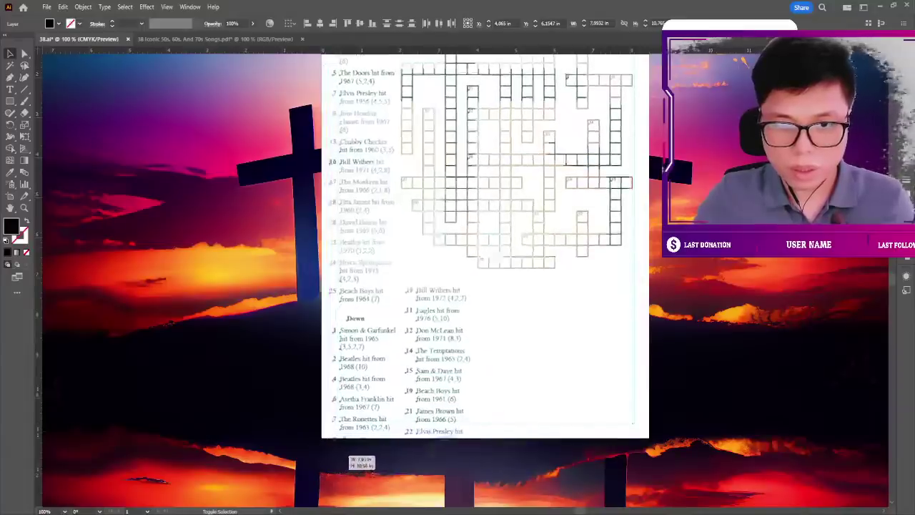
pyautogui.scroll(2, 612, 247)
pyautogui.scroll(2, 612, 246)
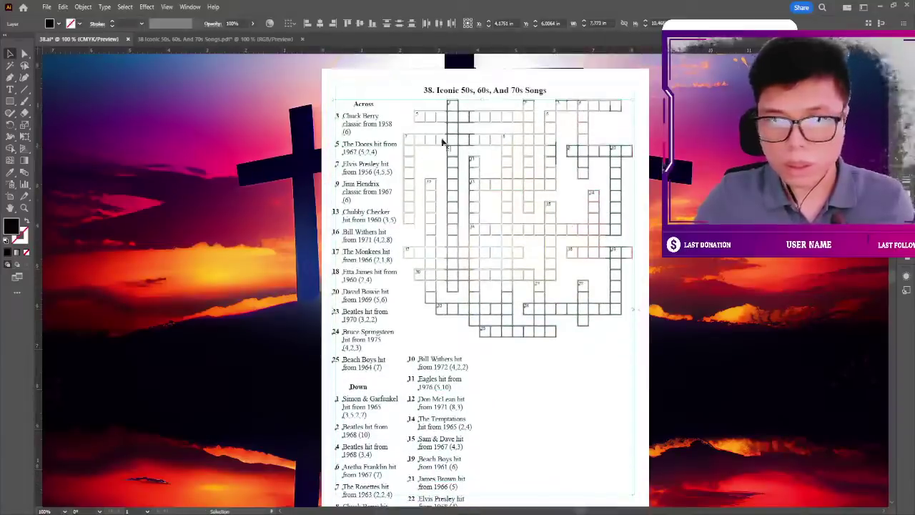
# Stretch the crossword to fill the page width, undoing stray adjustments.
pyautogui.moveTo(331, 100); pyautogui.dragTo(338, 105)
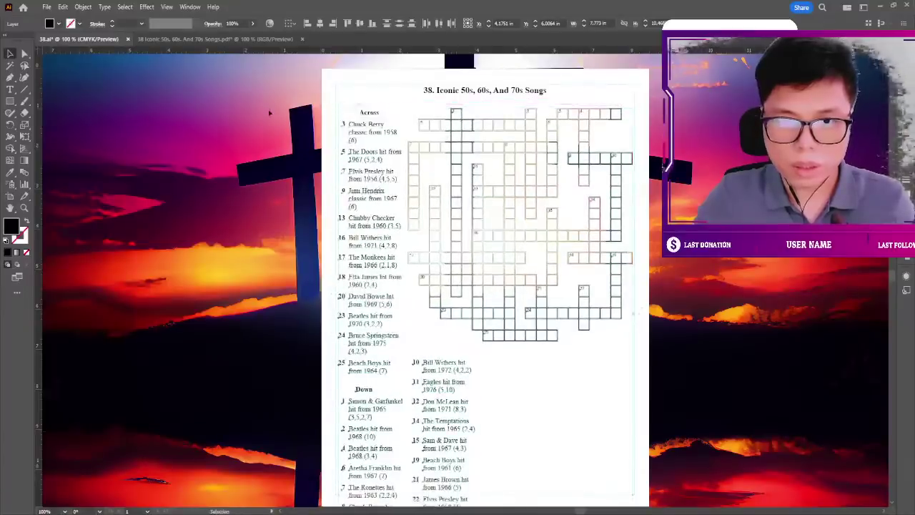
pyautogui.click(362, 159)
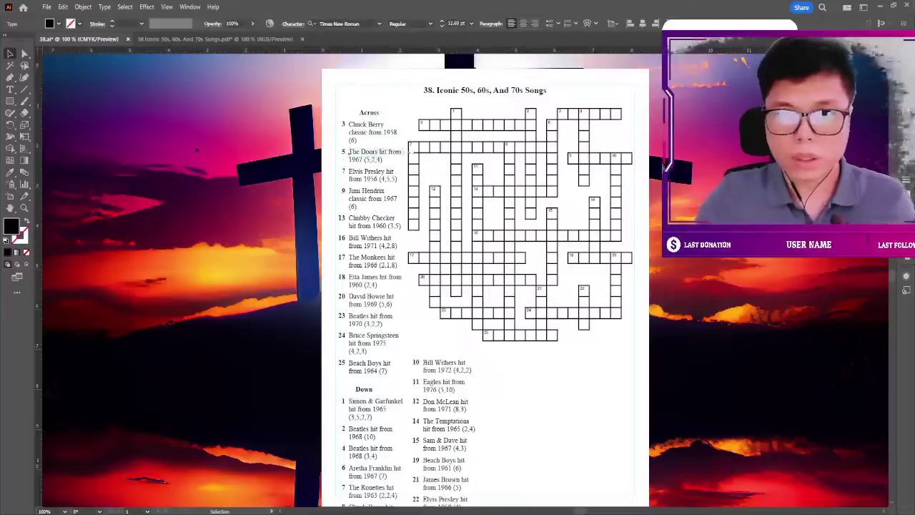
pyautogui.hotkey('ctrl', 'z')
pyautogui.hotkey('ctrl', 'z')
pyautogui.hotkey('ctrl', 'z')
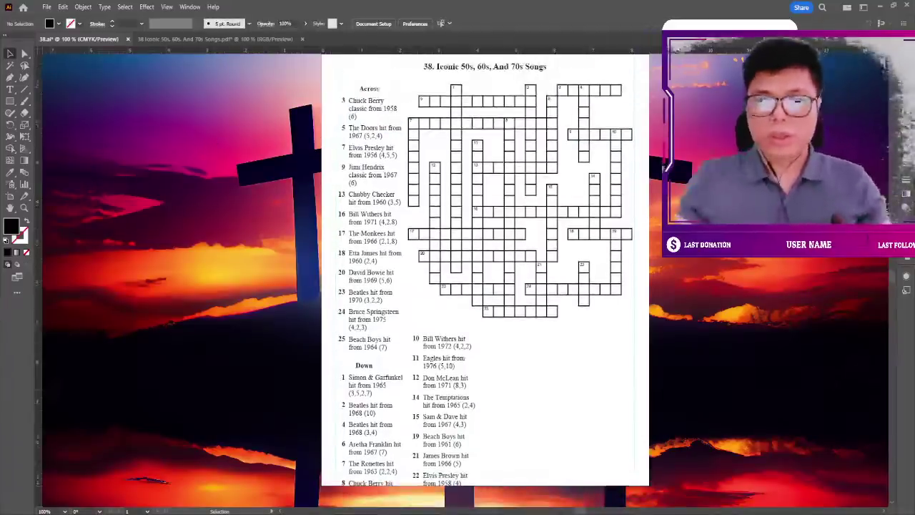
pyautogui.hotkey('ctrl', 'z')
pyautogui.hotkey('ctrl', 'z')
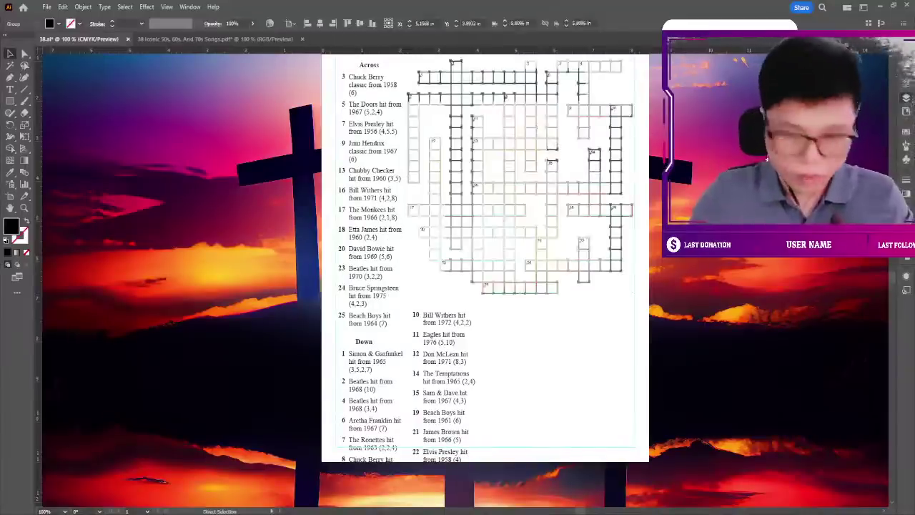
pyautogui.hotkey('ctrl', 'z')
pyautogui.hotkey('ctrl', 'shift', 'z')
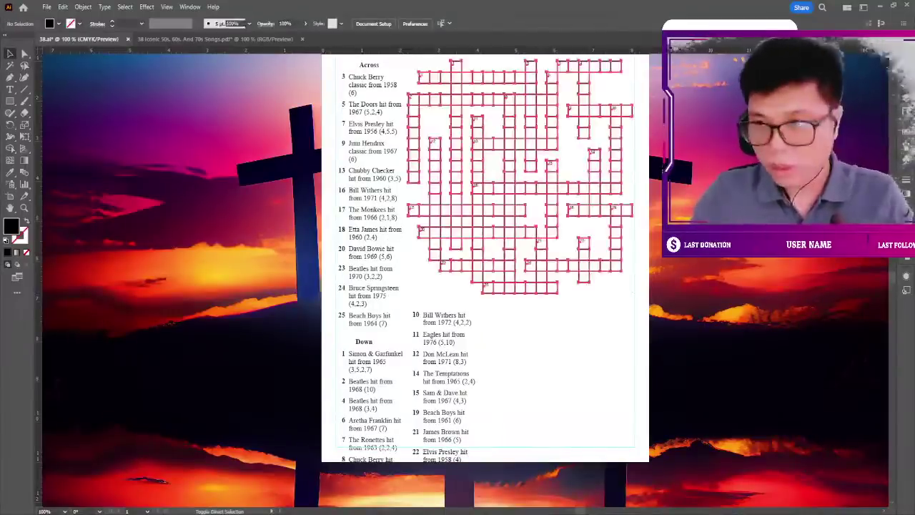
pyautogui.press('v')
pyautogui.hotkey('ctrl', 'z')
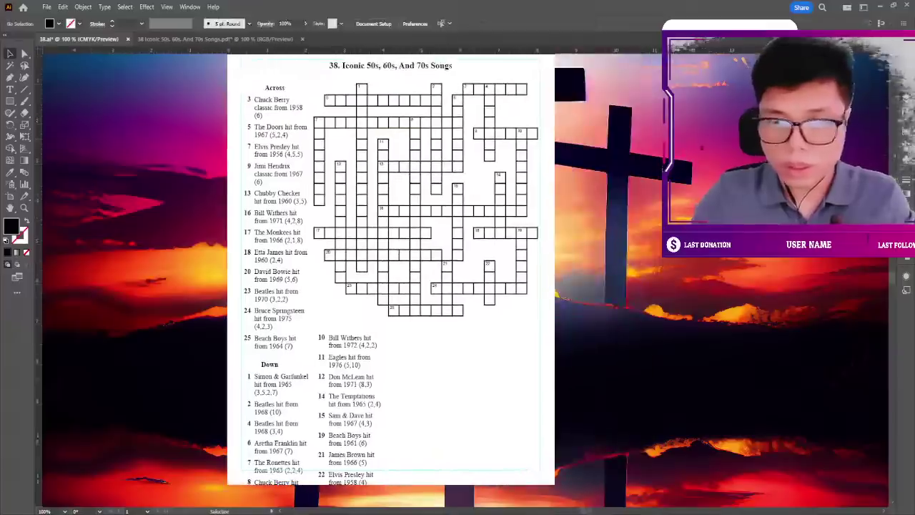
pyautogui.scroll(-3, 432, 309)
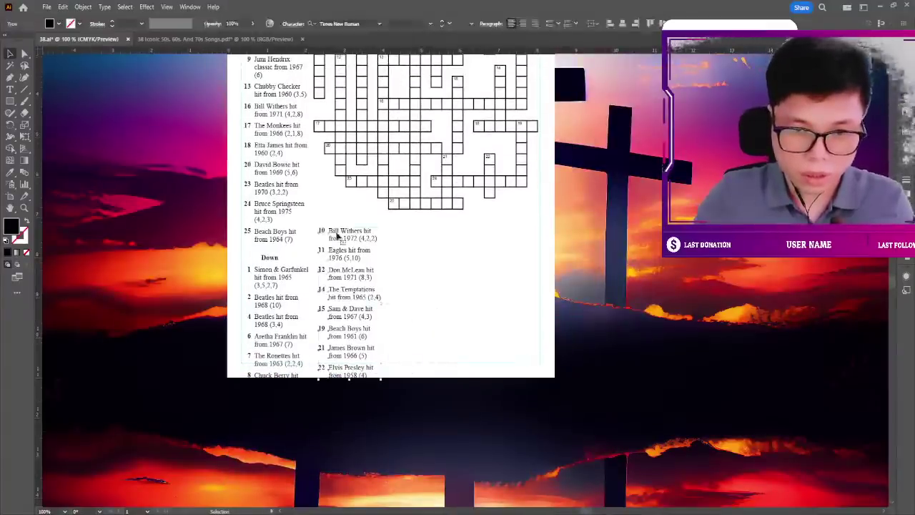
# Move the Down clues 10–22 block to the right.
pyautogui.moveTo(322, 231); pyautogui.dragTo(506, 241)
pyautogui.click(343, 391)
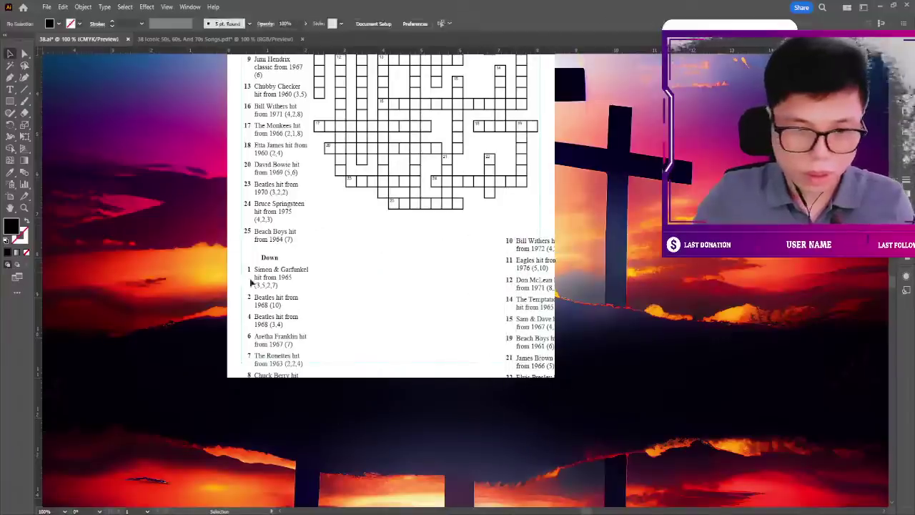
pyautogui.moveTo(286, 262); pyautogui.dragTo(468, 242)
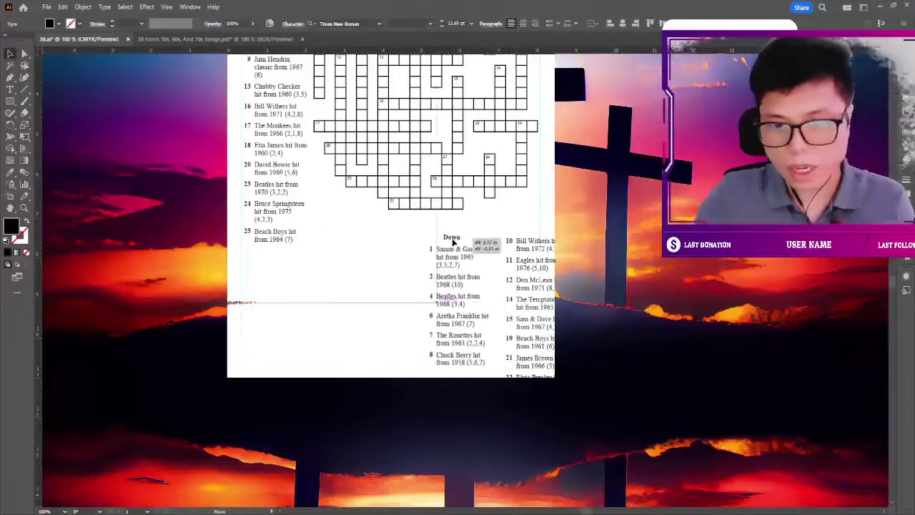
pyautogui.scroll(2, 346, 224)
pyautogui.scroll(2, 346, 224)
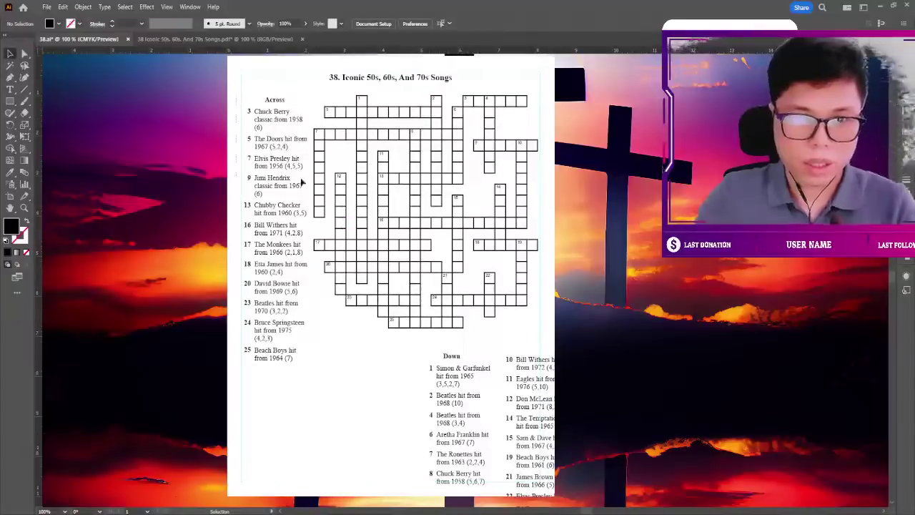
# Place the Across clues block beside the grid, nudged slightly left.
pyautogui.click(312, 199)
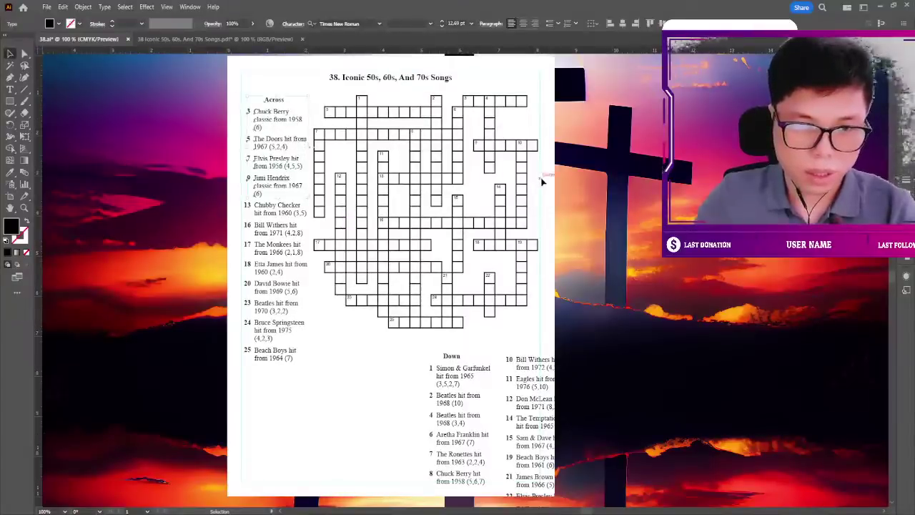
pyautogui.click(592, 176)
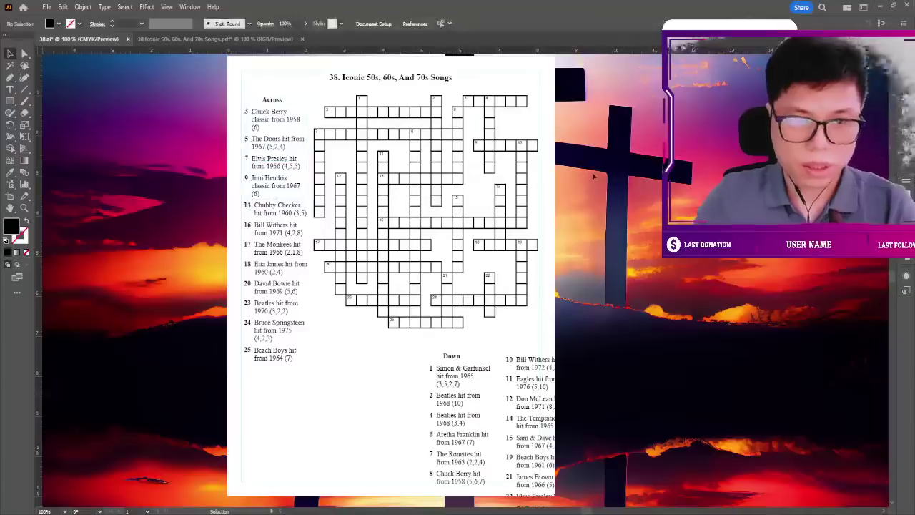
pyautogui.scroll(-2, 265, 107)
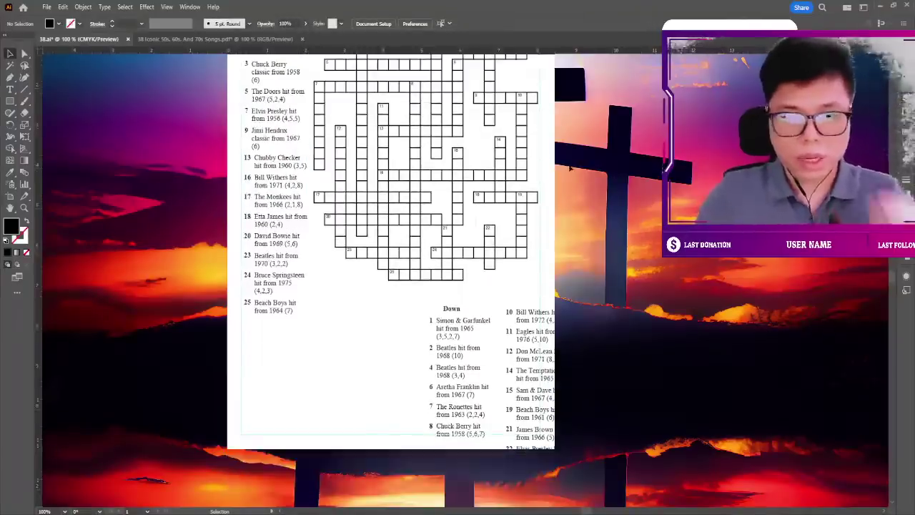
pyautogui.scroll(1, 265, 107)
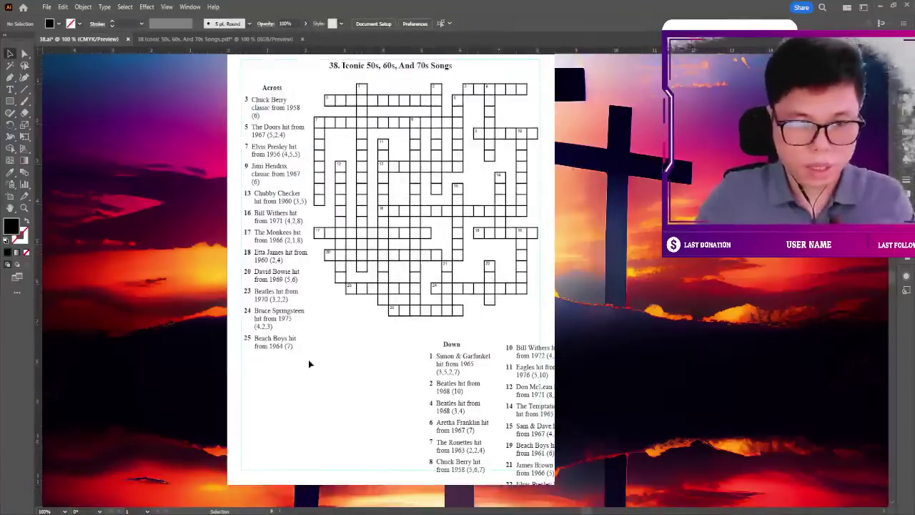
pyautogui.click(311, 284)
pyautogui.moveTo(290, 203); pyautogui.dragTo(287, 322)
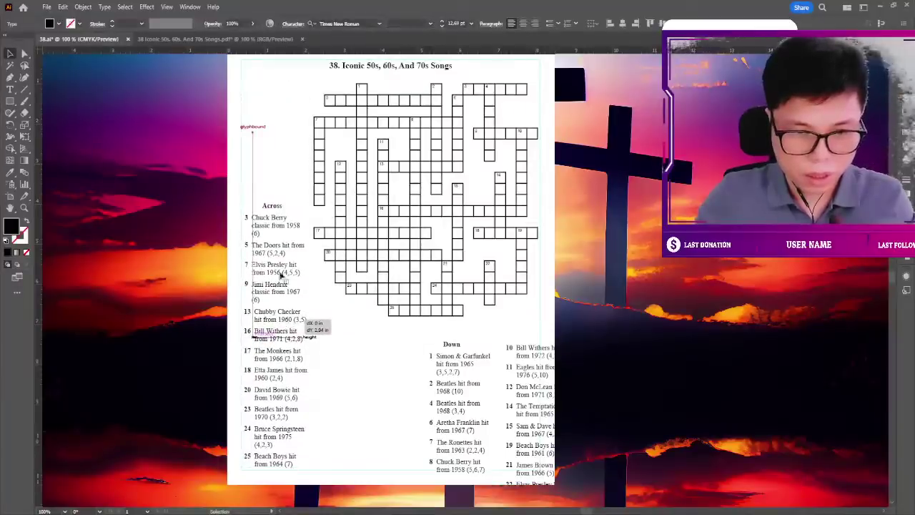
pyautogui.moveTo(281, 276); pyautogui.dragTo(281, 278)
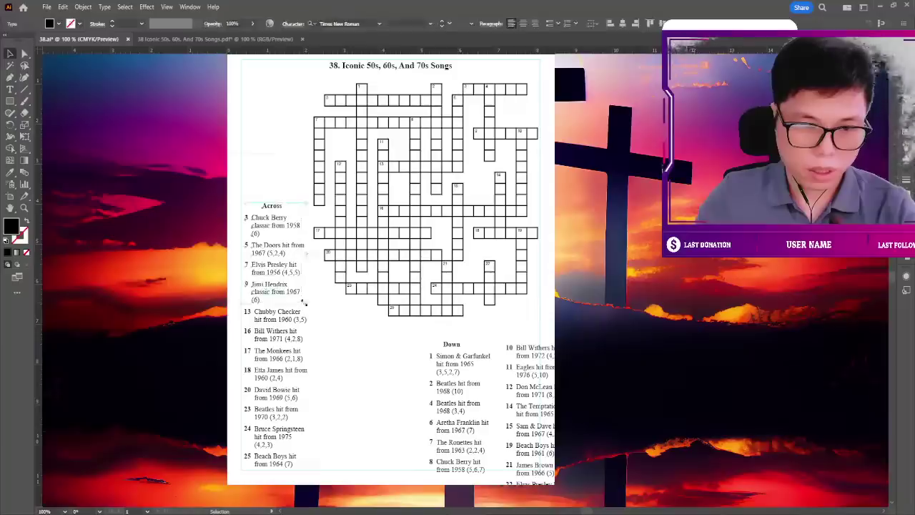
pyautogui.press('Left')
pyautogui.press('Left')
pyautogui.click(192, 298)
# Shift the Across clue column up slightly alongside the grid.
pyautogui.scroll(-2, 331, 225)
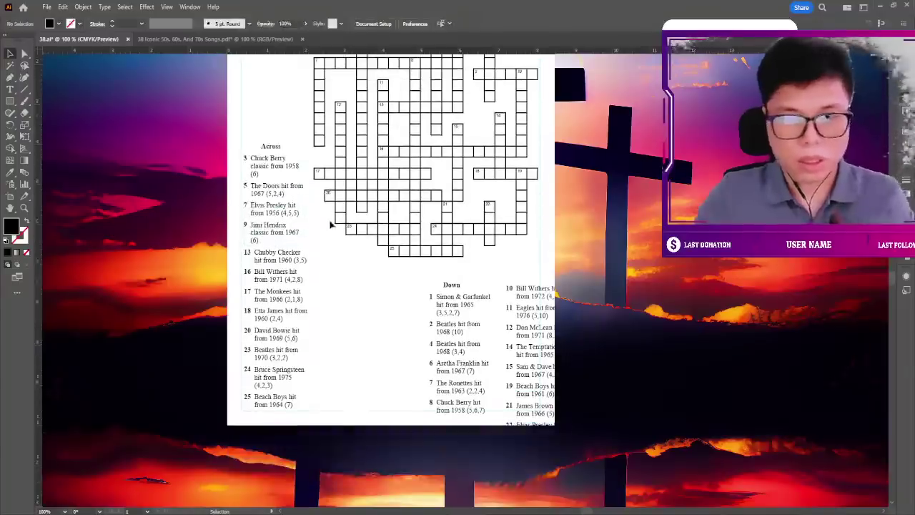
pyautogui.scroll(1, 337, 207)
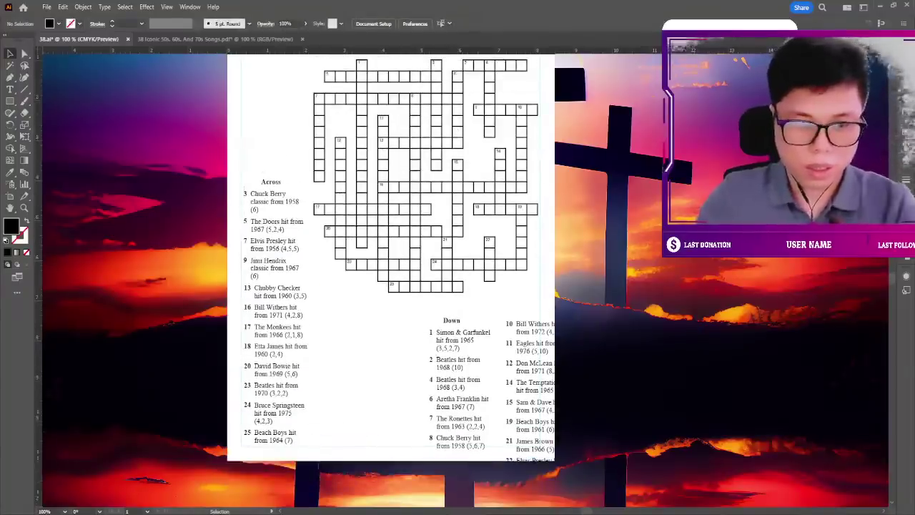
pyautogui.moveTo(308, 459); pyautogui.dragTo(351, 357)
pyautogui.press('Up')
pyautogui.press('Up')
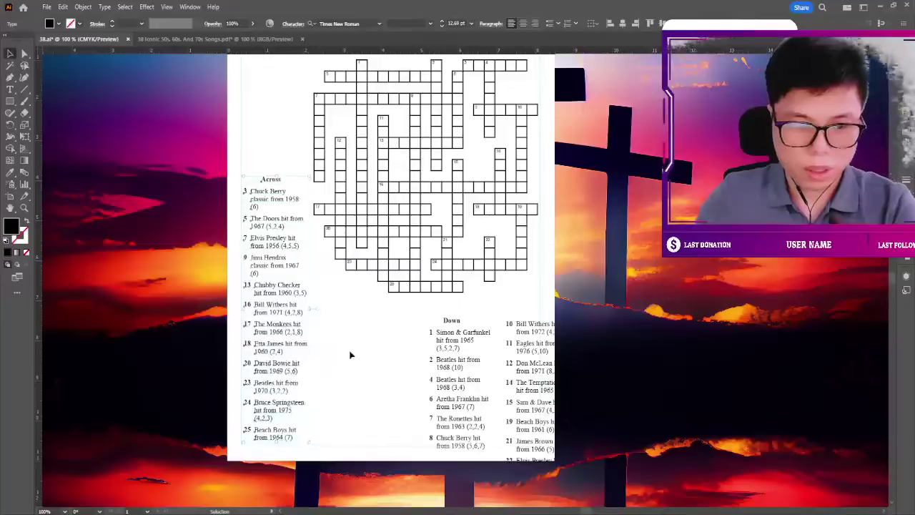
pyautogui.press('Up')
pyautogui.press('Up')
pyautogui.click(588, 271)
# Move the Down clue block left under the grid and clues 10–21 to the right edge.
pyautogui.scroll(-2, 575, 236)
pyautogui.scroll(-2, 575, 236)
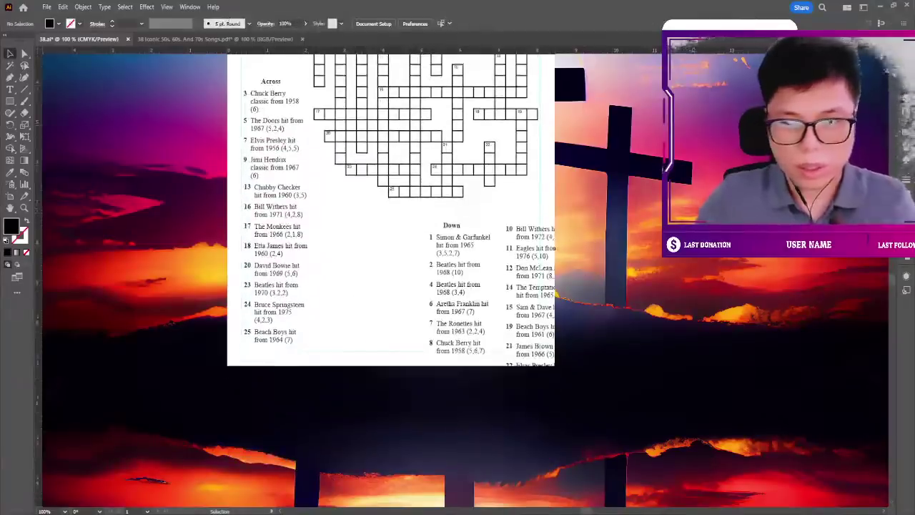
pyautogui.moveTo(452, 227)
pyautogui.mouseDown()
pyautogui.moveTo(366, 230)
pyautogui.moveTo(366, 245)
pyautogui.mouseUp()
pyautogui.click(601, 265)
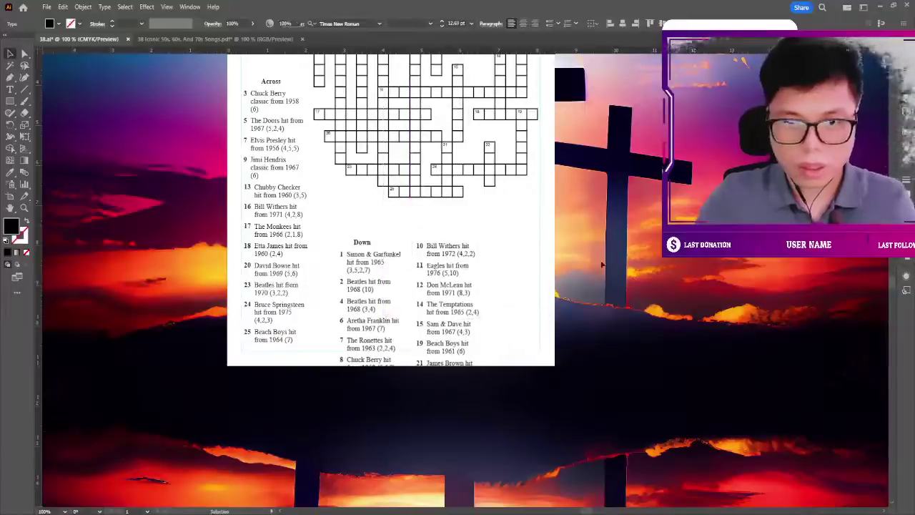
pyautogui.scroll(-1, 601, 265)
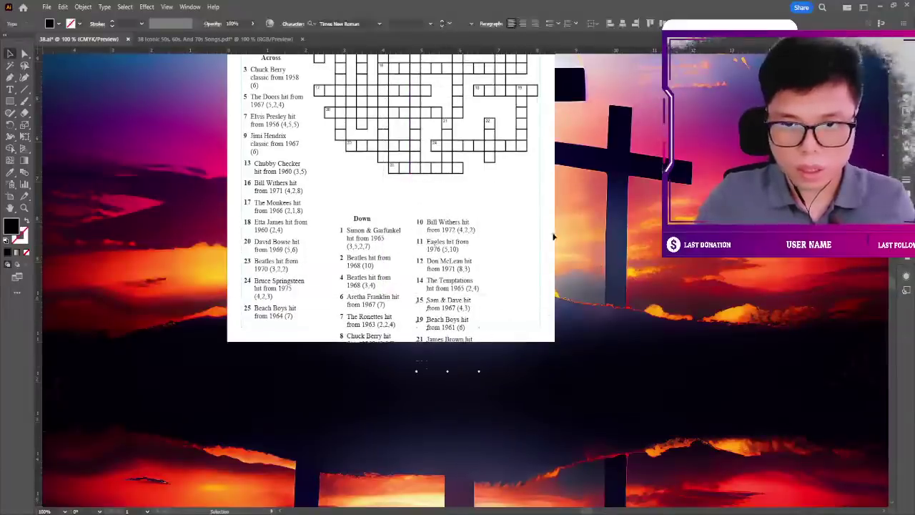
pyautogui.moveTo(424, 226); pyautogui.dragTo(532, 229)
pyautogui.click(642, 231)
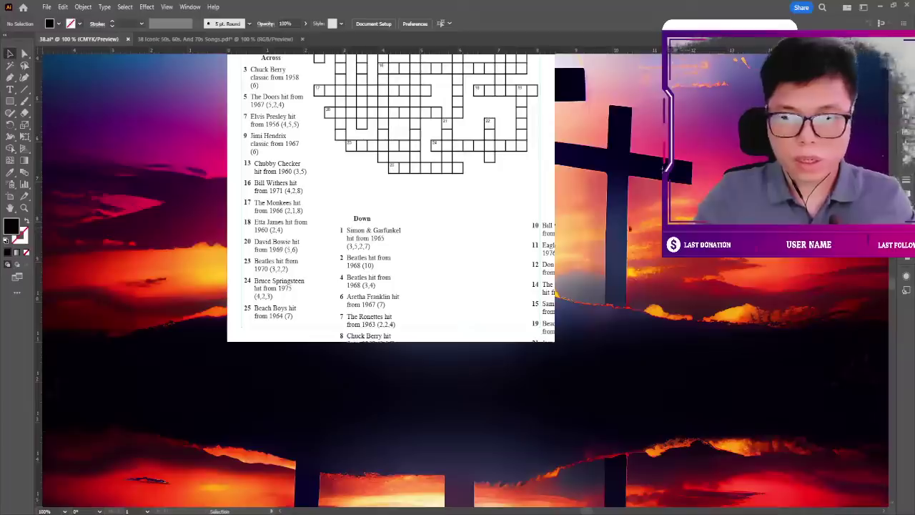
# Reflow the Down clues into one column and move clues 7–8 beside it.
pyautogui.moveTo(359, 297); pyautogui.dragTo(427, 232)
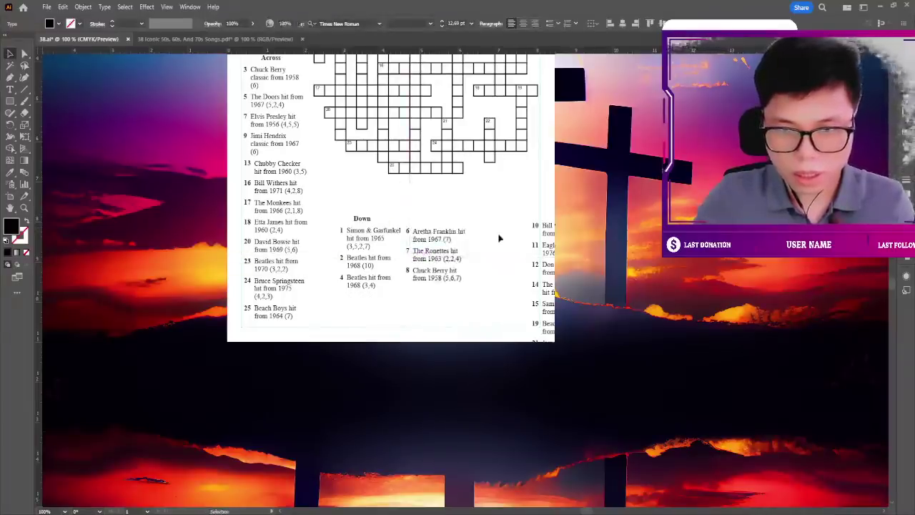
pyautogui.click(335, 206)
pyautogui.moveTo(463, 286); pyautogui.dragTo(332, 215)
pyautogui.moveTo(415, 257); pyautogui.dragTo(401, 287)
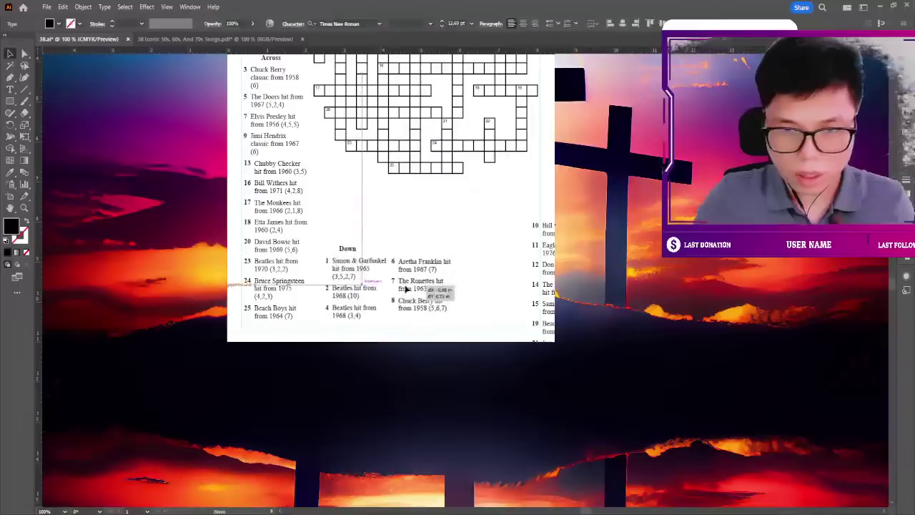
pyautogui.click(461, 263)
pyautogui.moveTo(469, 236)
pyautogui.mouseDown()
pyautogui.moveTo(490, 228)
pyautogui.moveTo(424, 233)
pyautogui.mouseUp()
pyautogui.click(471, 241)
pyautogui.hotkey('ctrl', '+')
pyautogui.moveTo(240, 295); pyautogui.dragTo(363, 173)
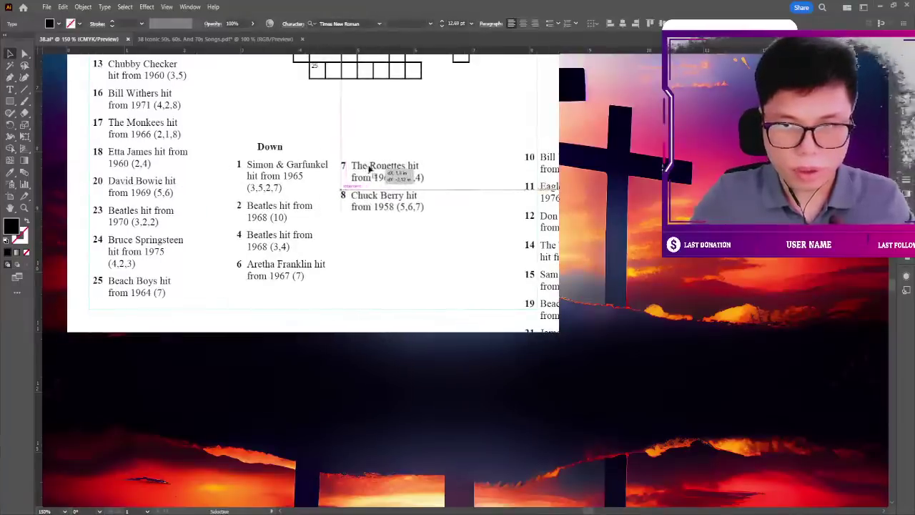
# Form the second Down column from clues 7–8 with clues 10–12 aligned beneath.
pyautogui.moveTo(363, 173); pyautogui.dragTo(367, 173)
pyautogui.click(567, 180)
pyautogui.moveTo(554, 163); pyautogui.dragTo(375, 232)
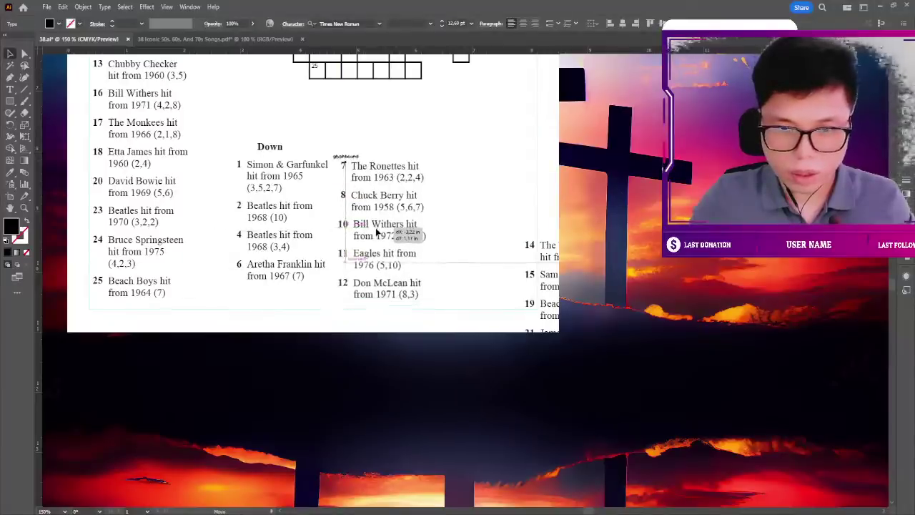
pyautogui.moveTo(376, 232); pyautogui.dragTo(380, 233)
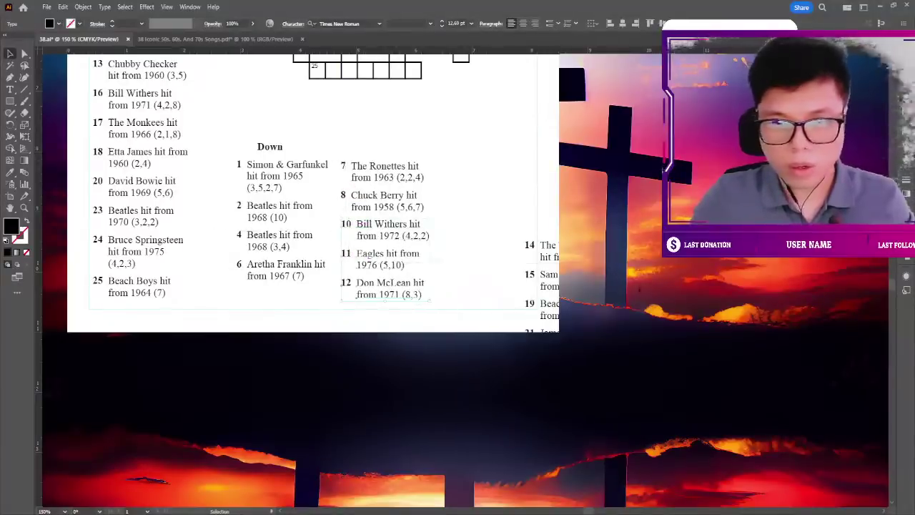
# Place clues 14–22 as the third column and shift clues 1–6 slightly left.
pyautogui.moveTo(528, 236); pyautogui.dragTo(494, 171)
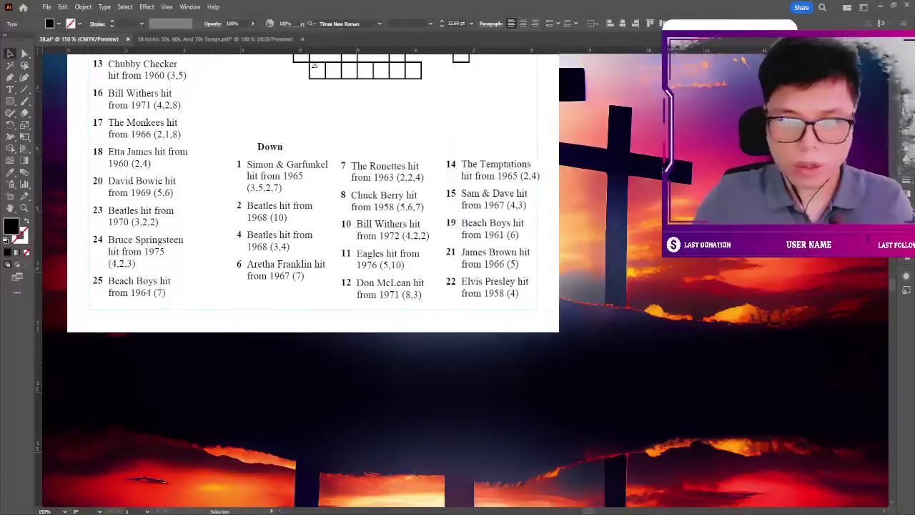
pyautogui.click(322, 295)
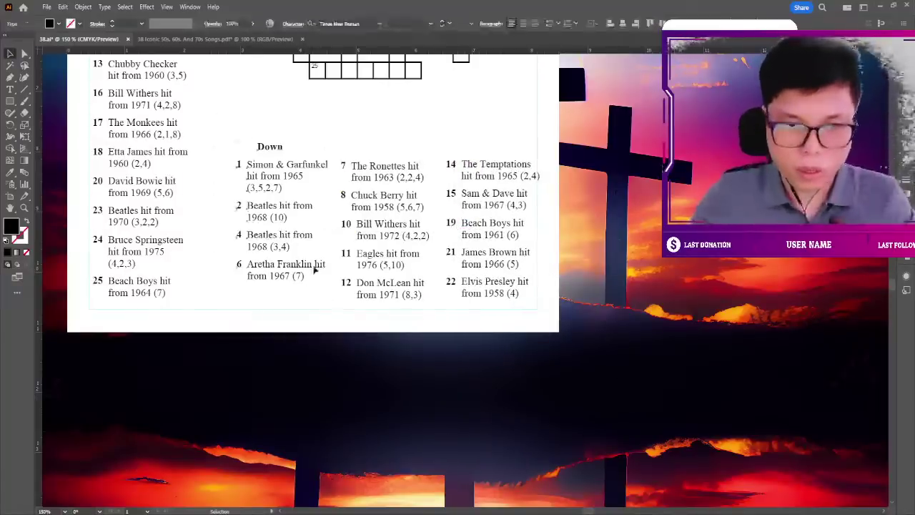
pyautogui.moveTo(318, 264)
pyautogui.mouseDown()
pyautogui.moveTo(341, 261)
pyautogui.moveTo(300, 272)
pyautogui.mouseUp()
pyautogui.click(220, 124)
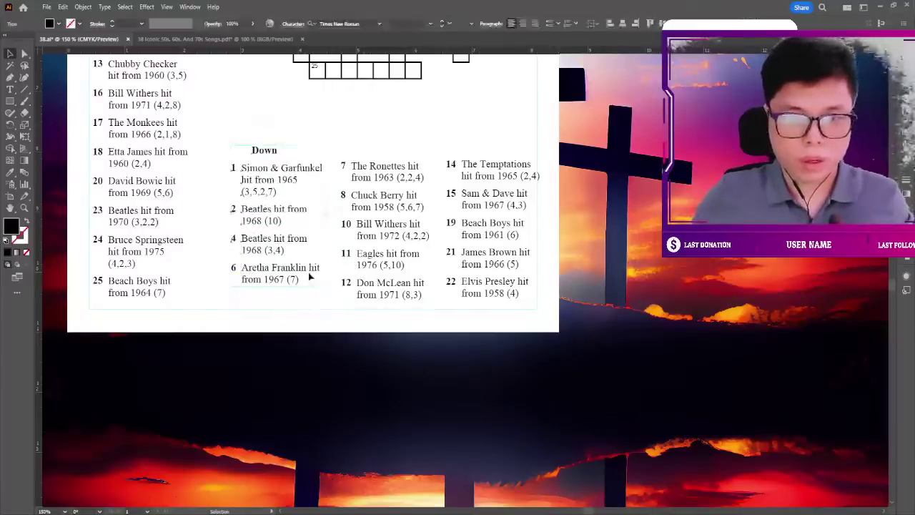
pyautogui.scroll(2, 571, 248)
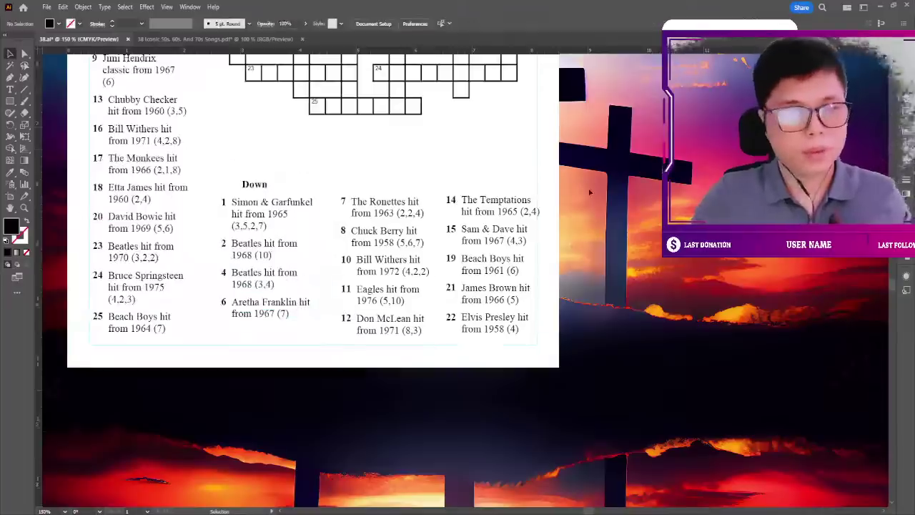
pyautogui.scroll(-3, 579, 214)
pyautogui.scroll(2, 586, 200)
pyautogui.scroll(2, 586, 189)
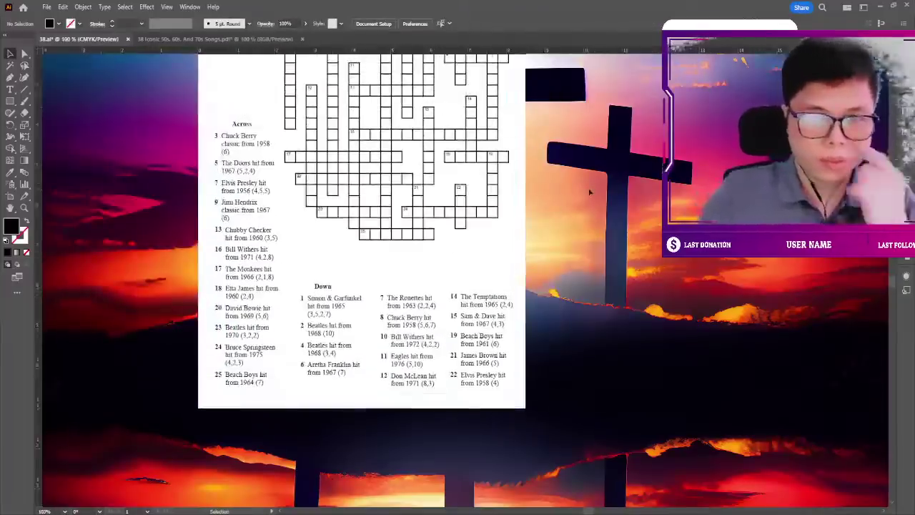
pyautogui.scroll(1, 568, 180)
pyautogui.scroll(1, 560, 174)
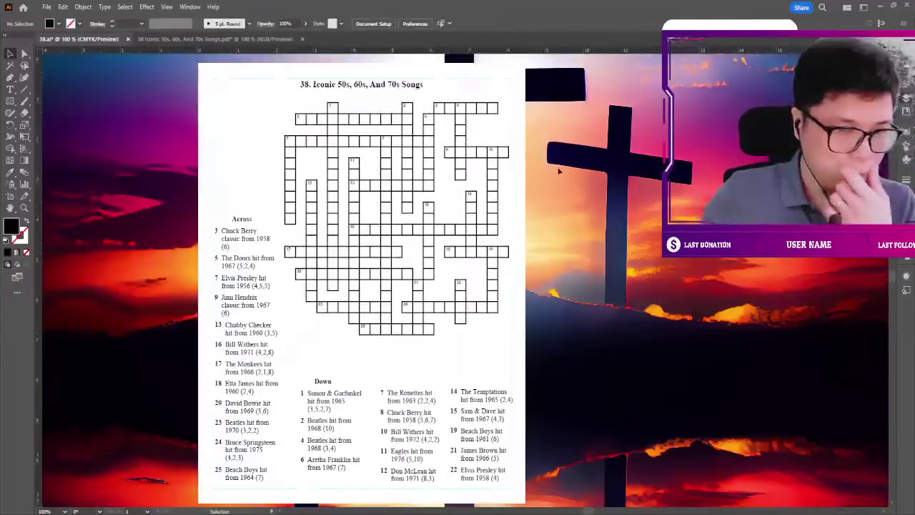
pyautogui.scroll(-1, 553, 171)
pyautogui.scroll(-1, 551, 172)
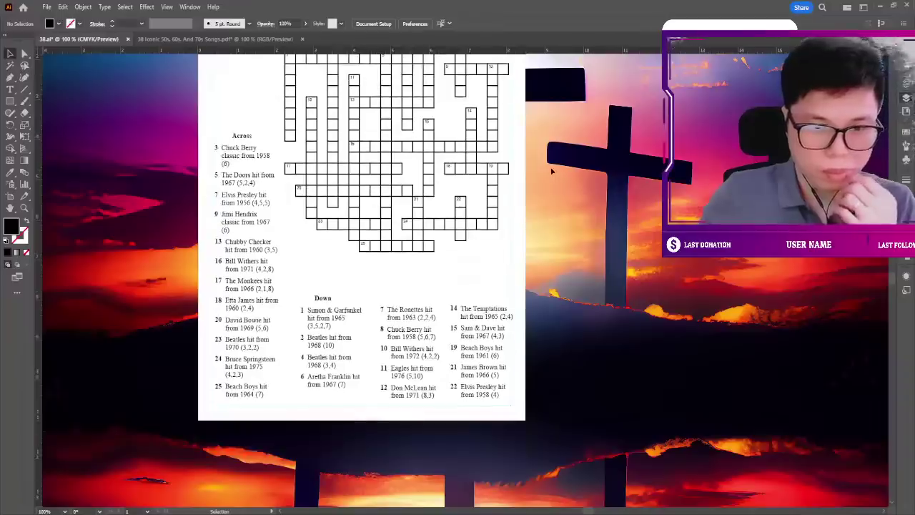
pyautogui.click(262, 264)
pyautogui.scroll(1, 498, 170)
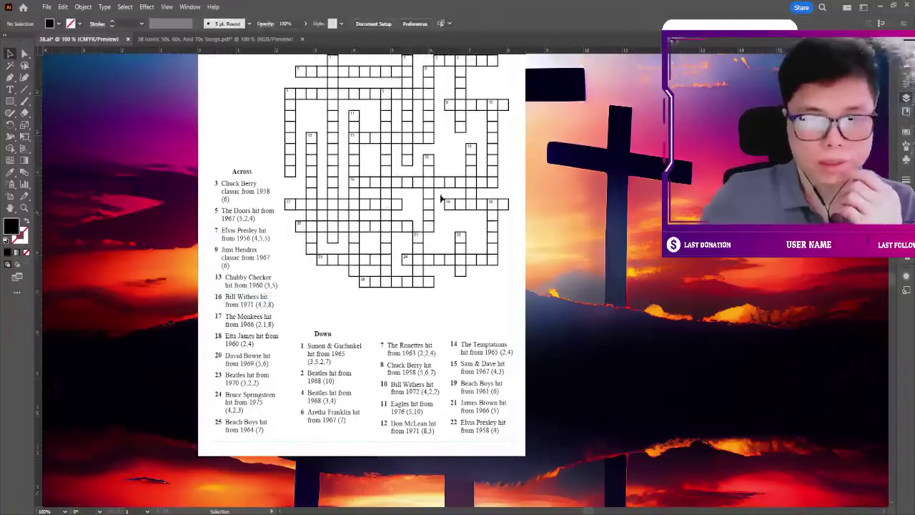
pyautogui.scroll(1, 498, 170)
pyautogui.click(498, 170)
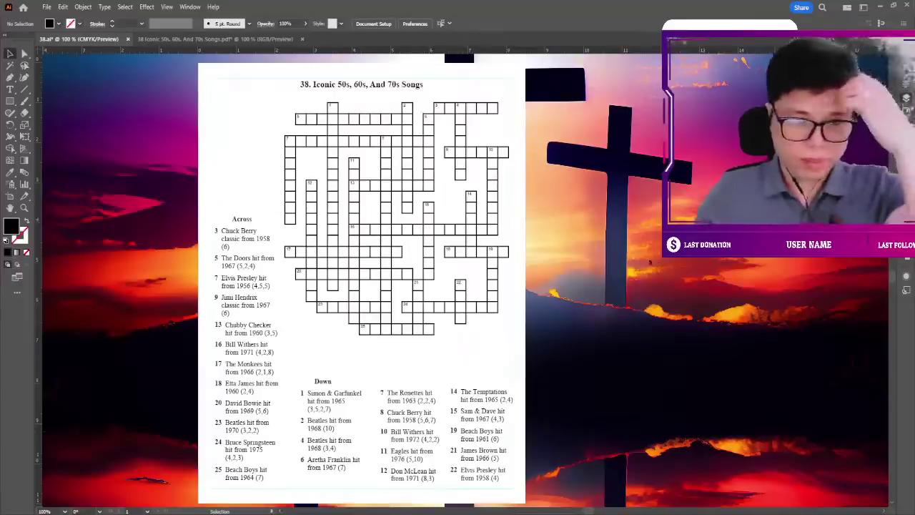
pyautogui.scroll(-1, 642, 248)
pyautogui.scroll(-2, 600, 210)
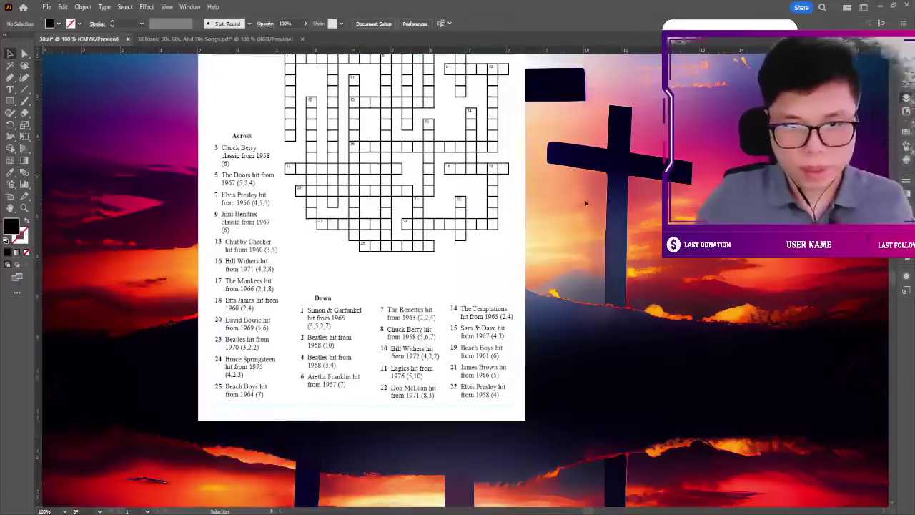
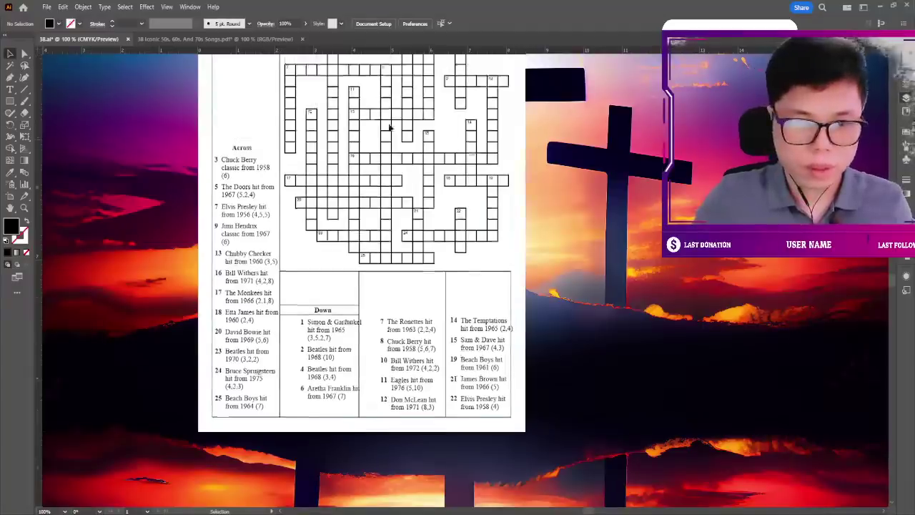
# Lower the Across clue box's top edge down to the Across heading.
pyautogui.scroll(3, 295, 99)
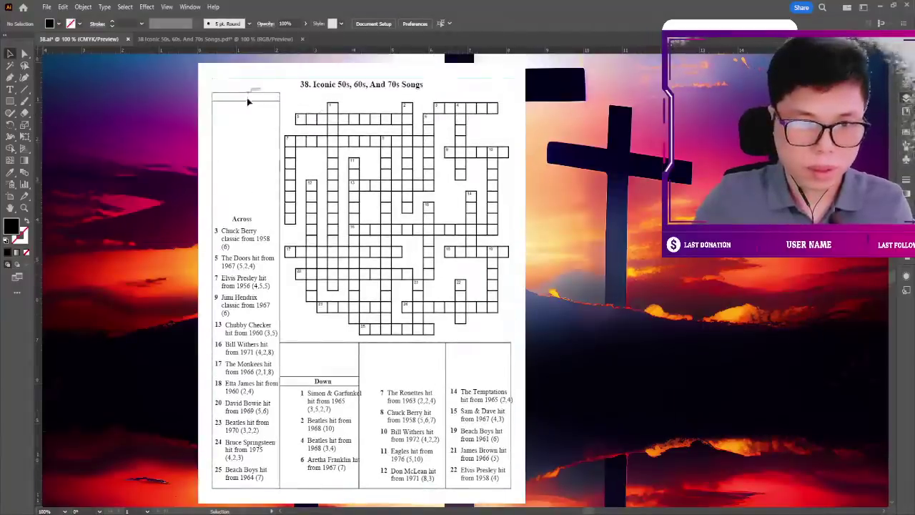
pyautogui.moveTo(248, 101); pyautogui.dragTo(253, 231)
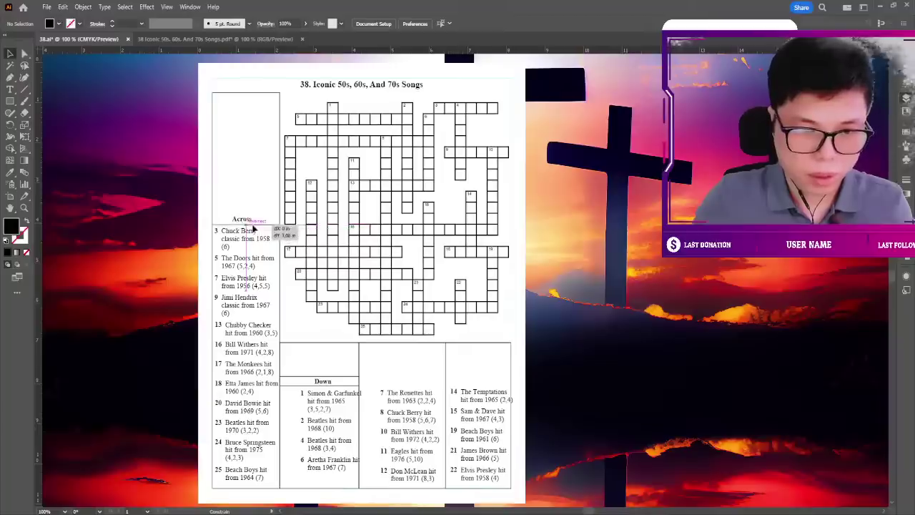
pyautogui.click(258, 93)
pyautogui.moveTo(249, 99); pyautogui.dragTo(252, 210)
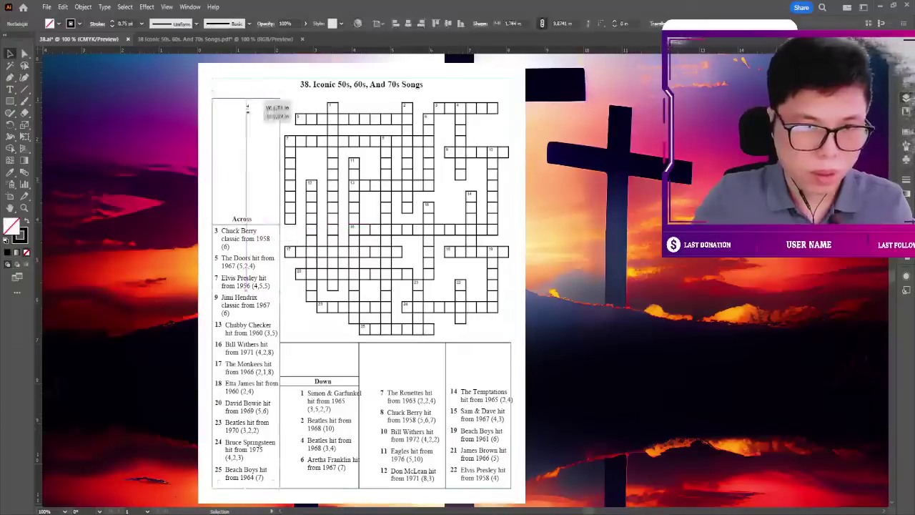
# Zoom in on the clue boxes and inspect the rule line above the Down heading.
pyautogui.scroll(-2, 563, 205)
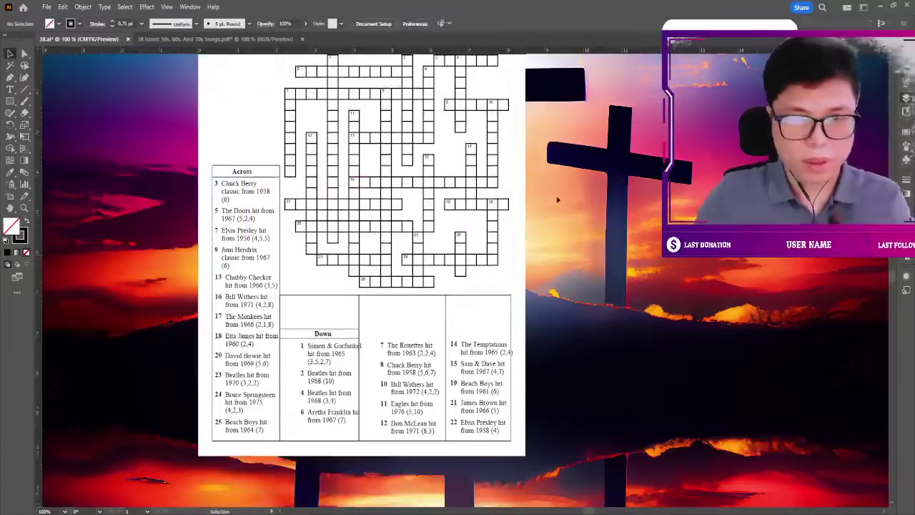
pyautogui.scroll(-3, 564, 205)
pyautogui.hotkey('ctrl', '=')
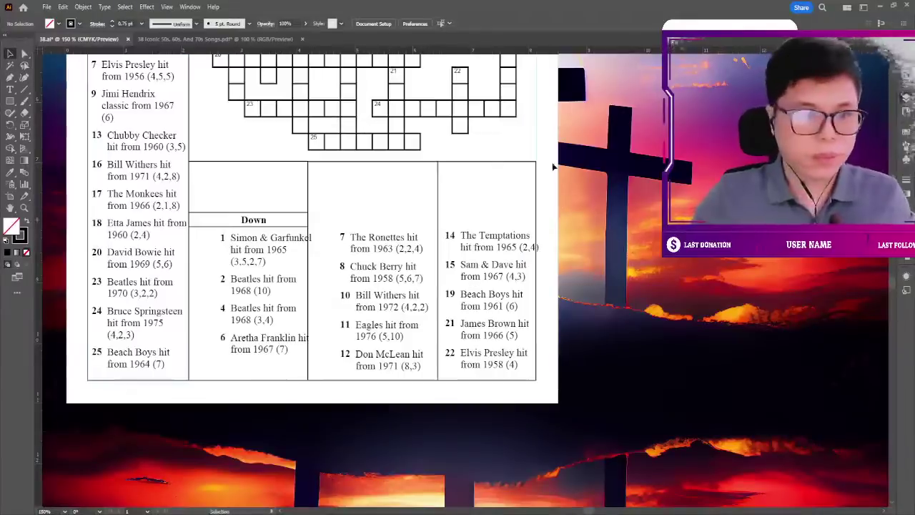
pyautogui.scroll(1, 552, 166)
pyautogui.scroll(2, 552, 166)
pyautogui.scroll(-2, 299, 236)
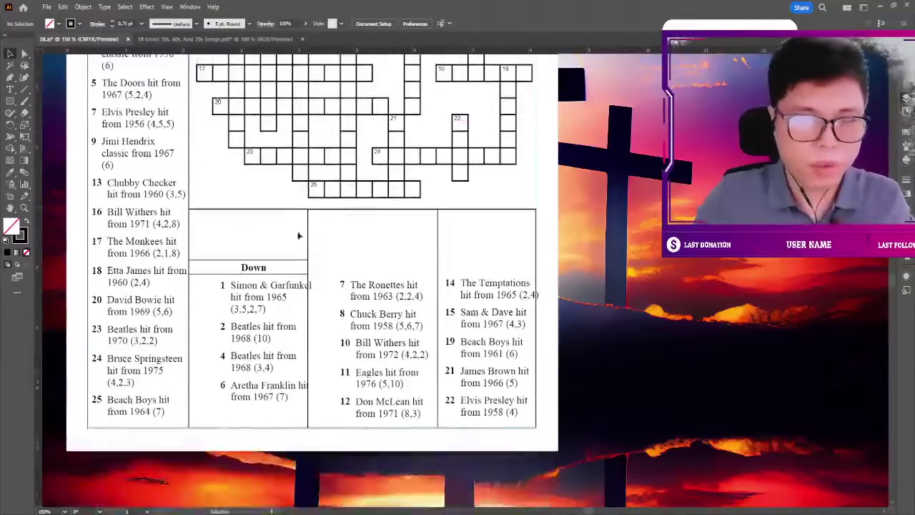
pyautogui.moveTo(292, 262)
pyautogui.mouseDown()
pyautogui.moveTo(290, 224)
pyautogui.moveTo(291, 265)
pyautogui.mouseUp()
pyautogui.click(292, 263)
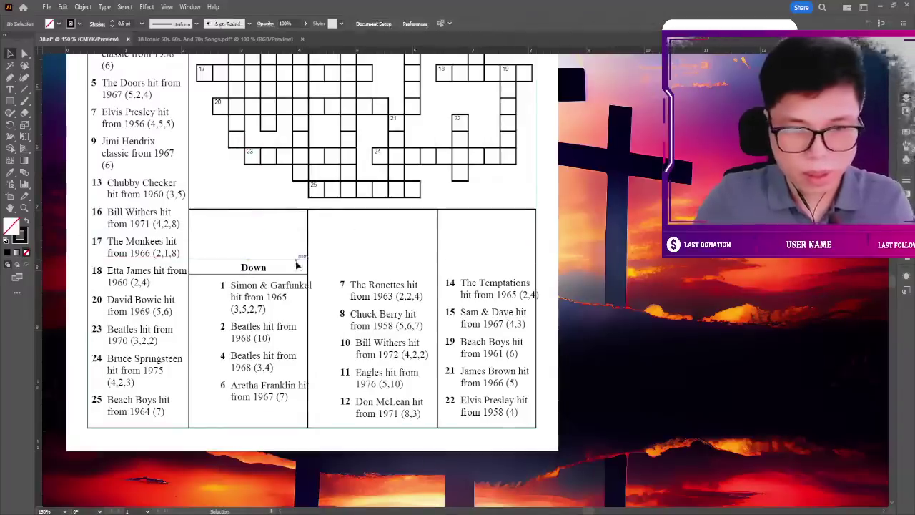
pyautogui.click(294, 230)
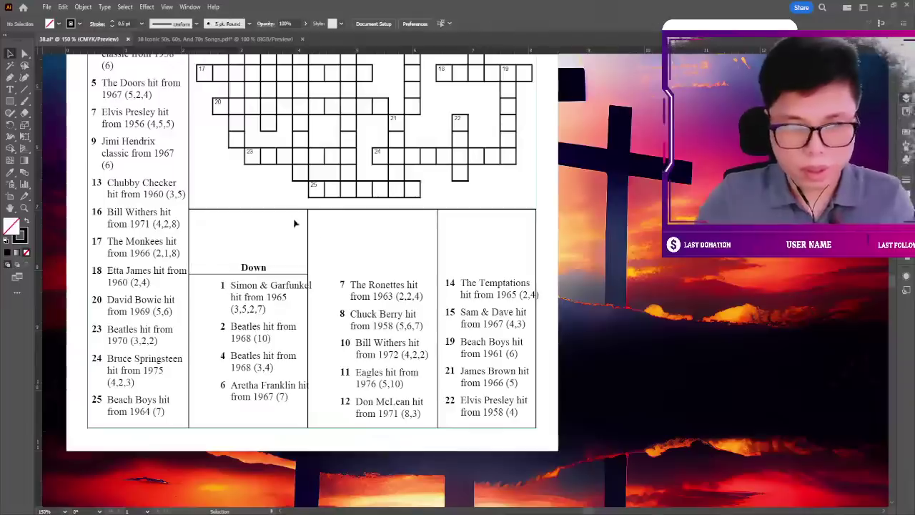
# Stretch the Down box left to meet the Across box and lower its top to the Down heading.
pyautogui.click(311, 236)
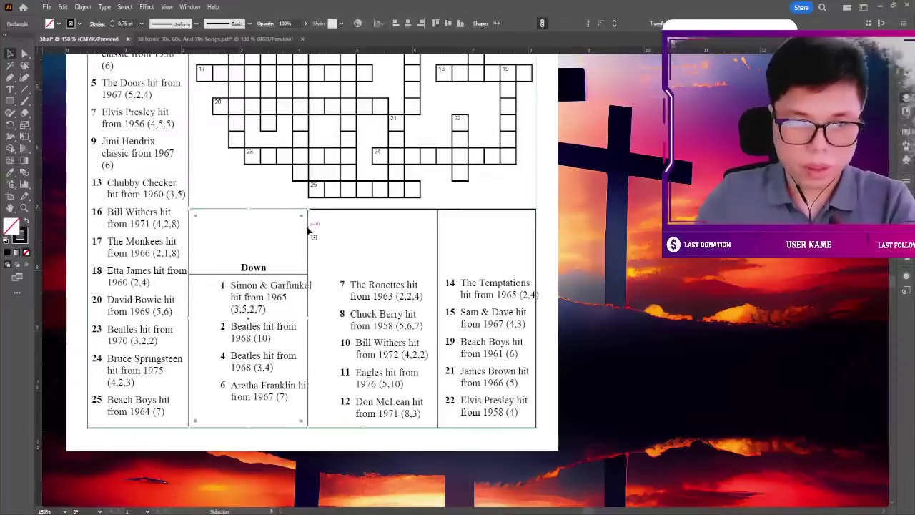
pyautogui.click(310, 233)
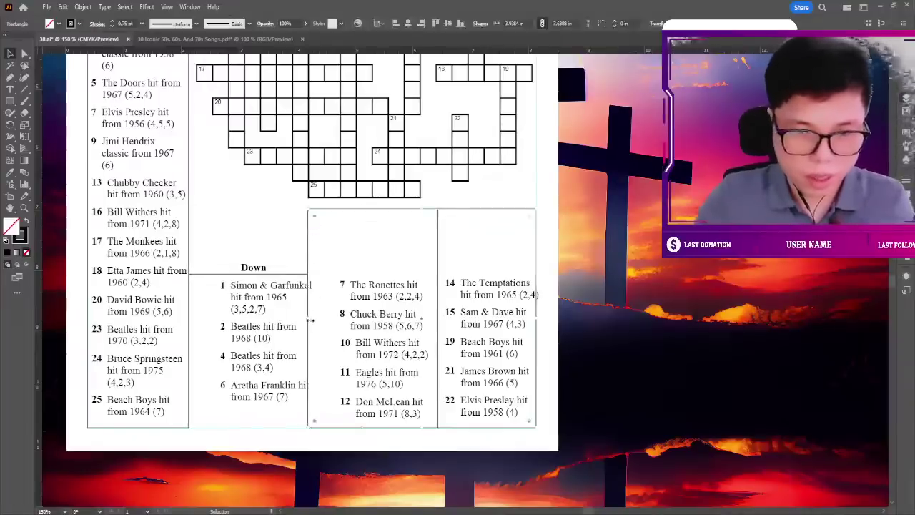
pyautogui.moveTo(308, 327); pyautogui.dragTo(189, 330)
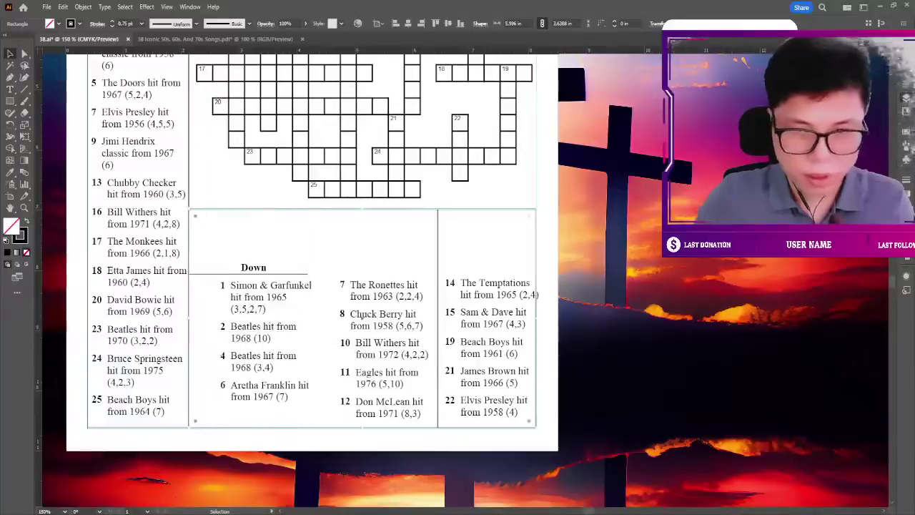
pyautogui.moveTo(361, 212); pyautogui.dragTo(361, 255)
pyautogui.click(521, 208)
# Centre the Down heading over the clue box in the header row.
pyautogui.scroll(1, 522, 207)
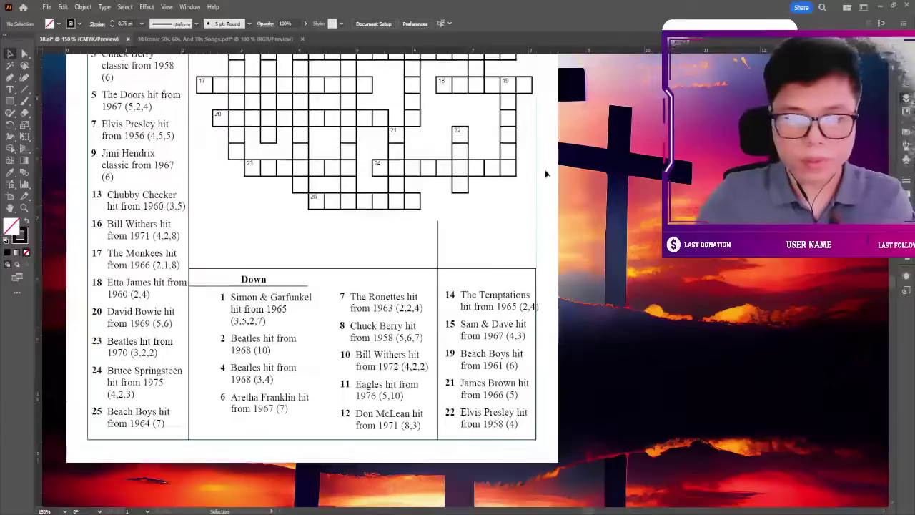
pyautogui.hotkey('ctrl', '=')
pyautogui.moveTo(211, 280); pyautogui.dragTo(305, 274)
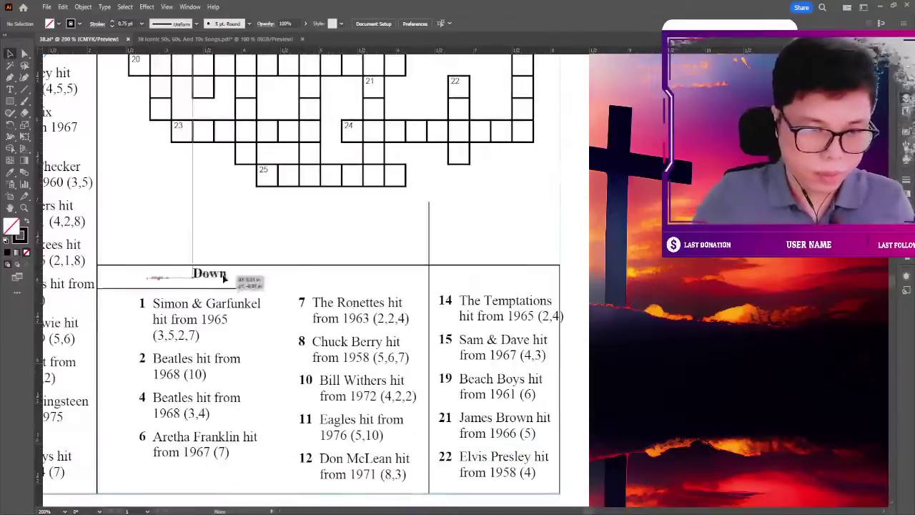
pyautogui.moveTo(241, 296); pyautogui.dragTo(560, 286)
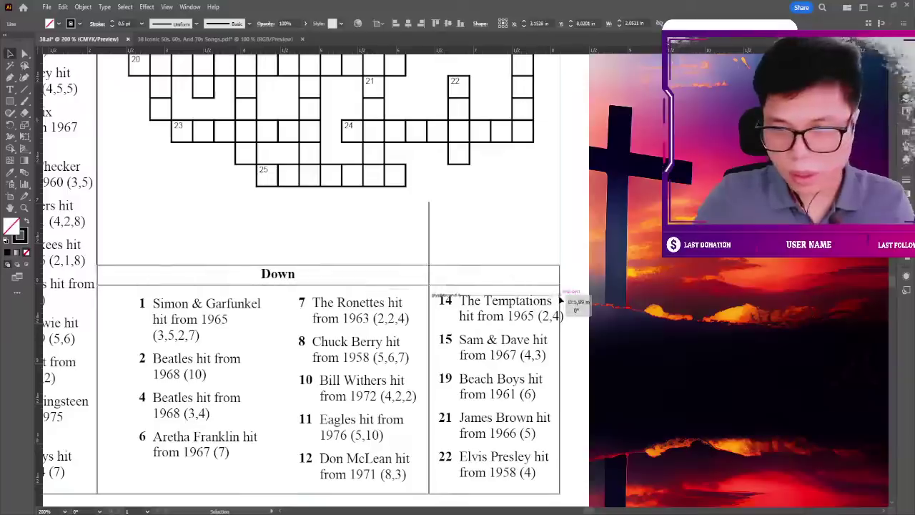
pyautogui.click(306, 279)
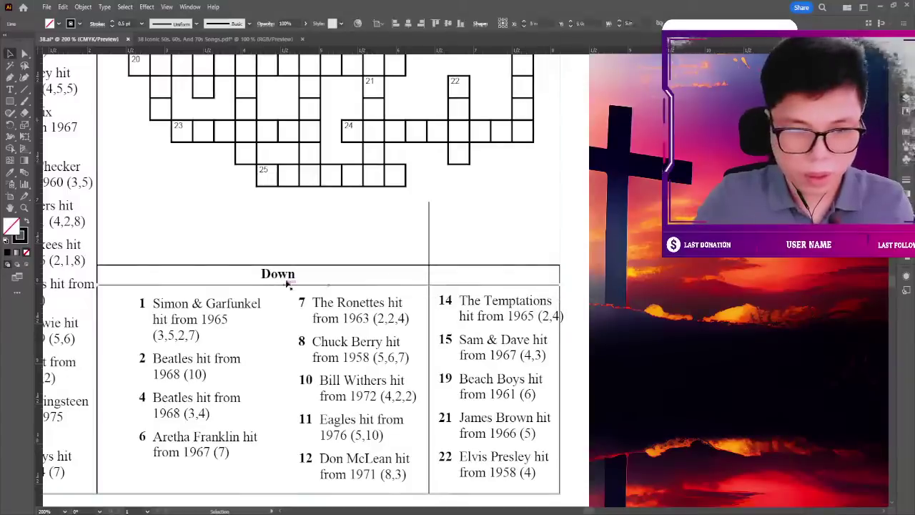
pyautogui.moveTo(283, 281); pyautogui.dragTo(322, 280)
pyautogui.click(394, 239)
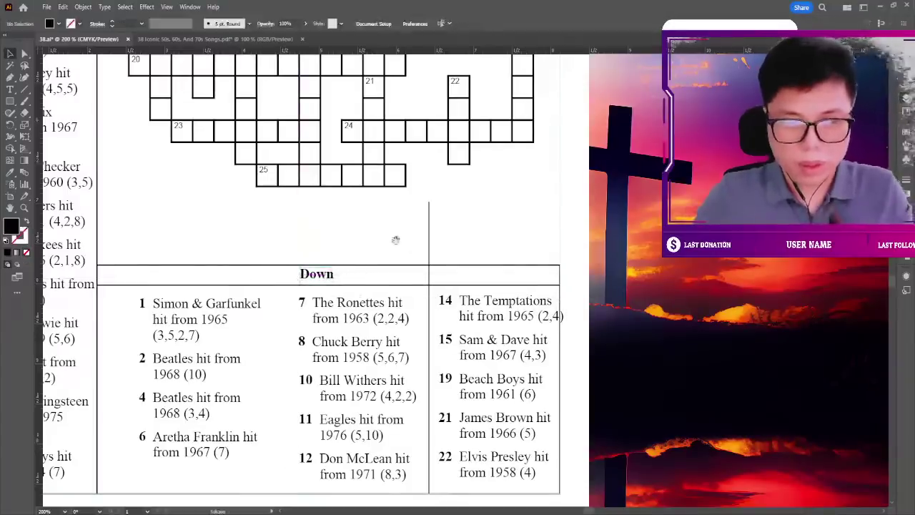
# Move a column divider left and shorten the right divider to start below the heading.
pyautogui.scroll(-2, 457, 214)
pyautogui.hscroll(-2, 458, 215)
pyautogui.moveTo(369, 243); pyautogui.dragTo(348, 244)
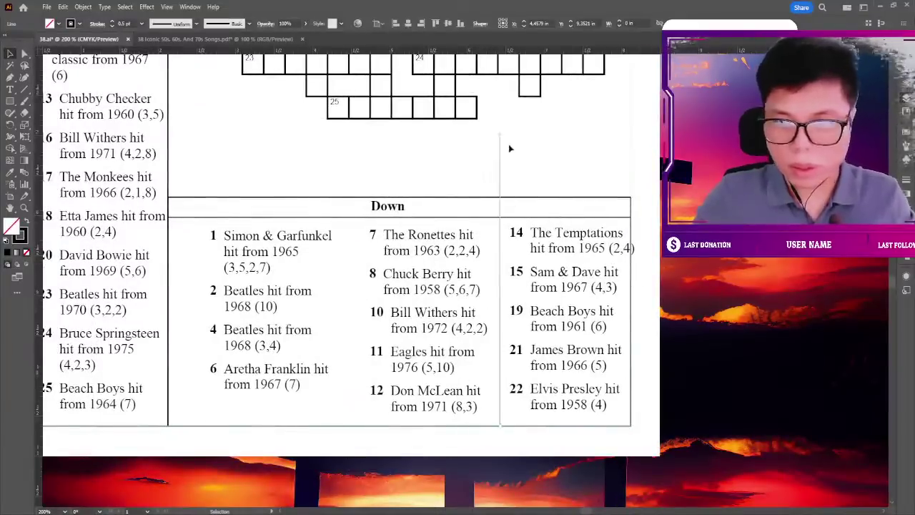
pyautogui.moveTo(501, 137); pyautogui.dragTo(501, 223)
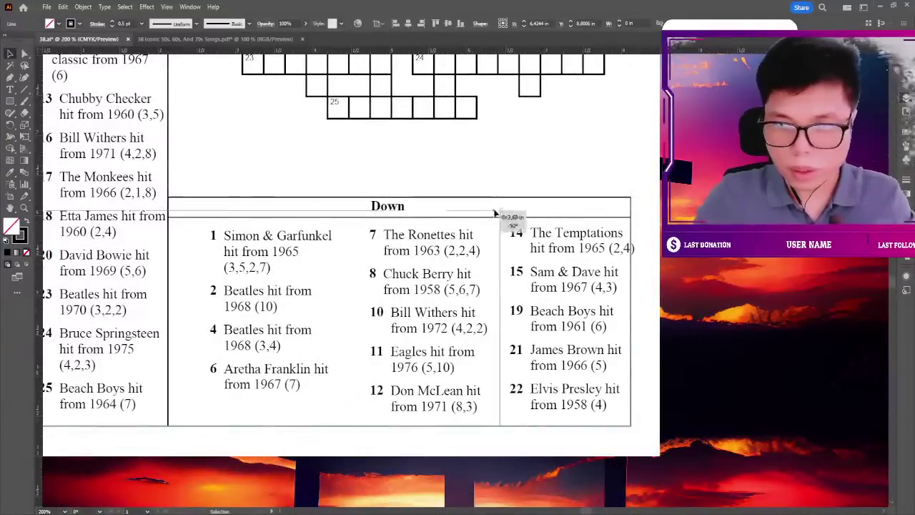
pyautogui.click(560, 176)
# Shift the first Down clue column left and add a copied divider between the first two columns.
pyautogui.scroll(-1, 343, 336)
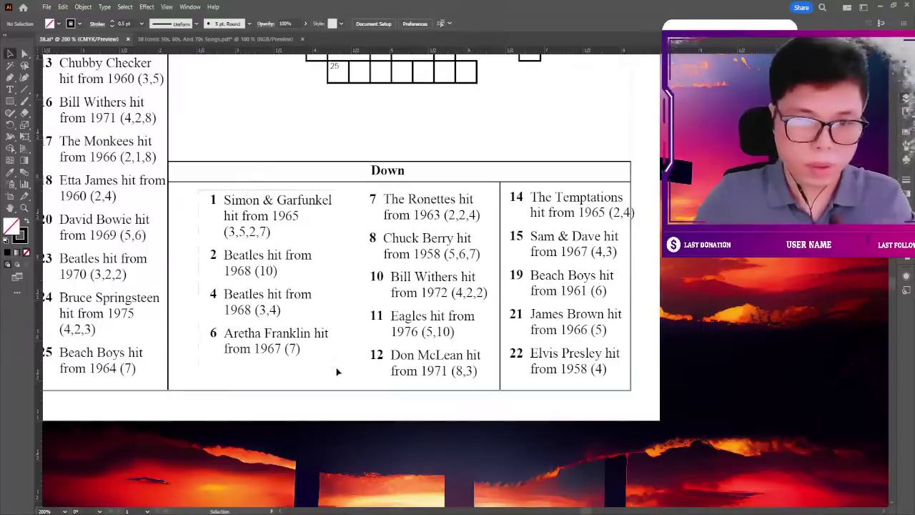
pyautogui.moveTo(315, 206); pyautogui.dragTo(281, 203)
pyautogui.click(509, 211)
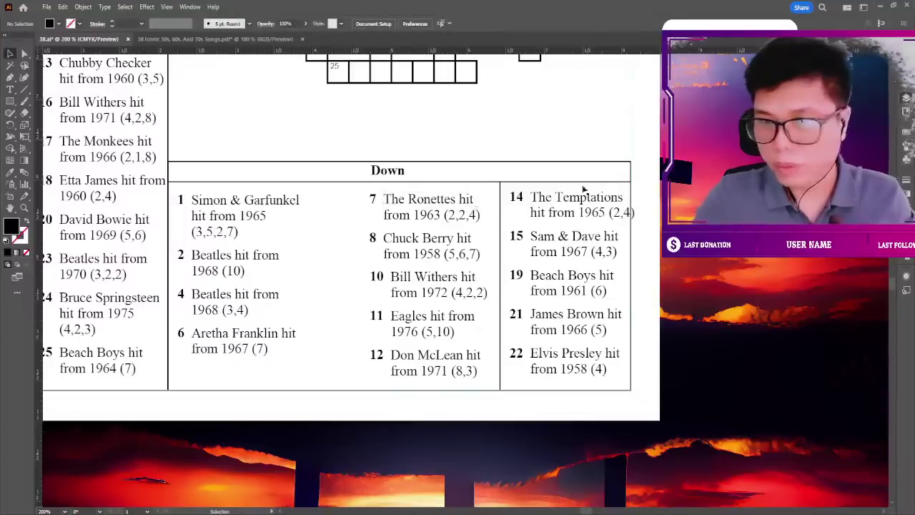
pyautogui.moveTo(498, 205); pyautogui.dragTo(329, 215)
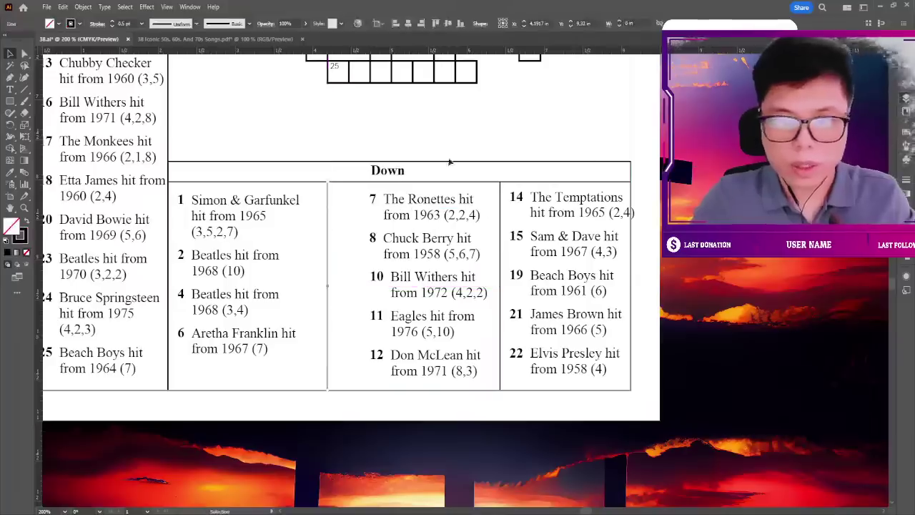
pyautogui.hscroll(-3, 212, 151)
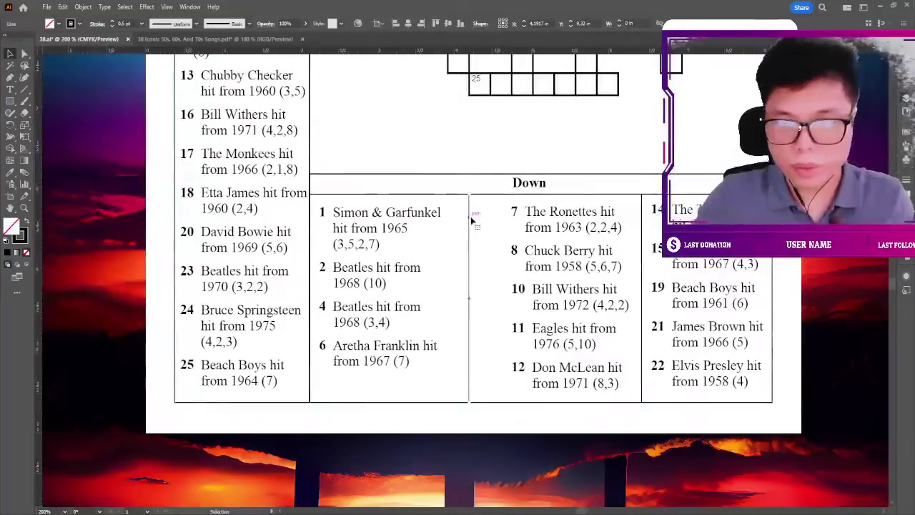
pyautogui.moveTo(469, 222); pyautogui.dragTo(463, 222)
# Shift the clues 7–12 column, right divider and clues 14–22 column left to space them evenly.
pyautogui.moveTo(609, 431); pyautogui.dragTo(418, 368)
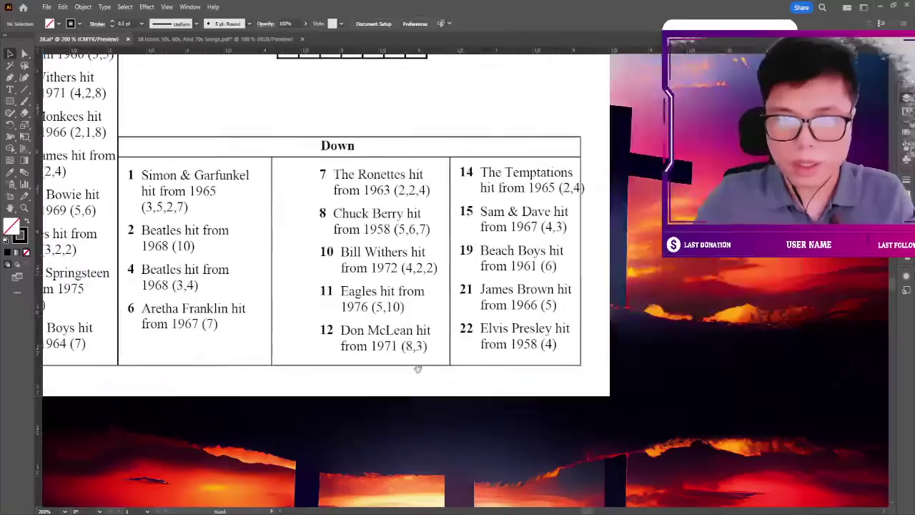
pyautogui.moveTo(341, 155); pyautogui.dragTo(347, 156)
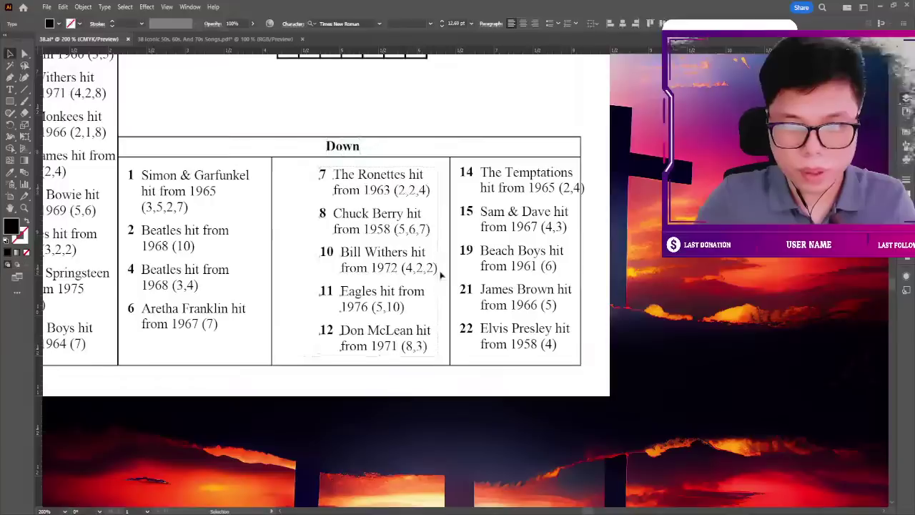
pyautogui.moveTo(427, 268); pyautogui.dragTo(394, 268)
pyautogui.hotkey('ctrl', 'shift', 'a')
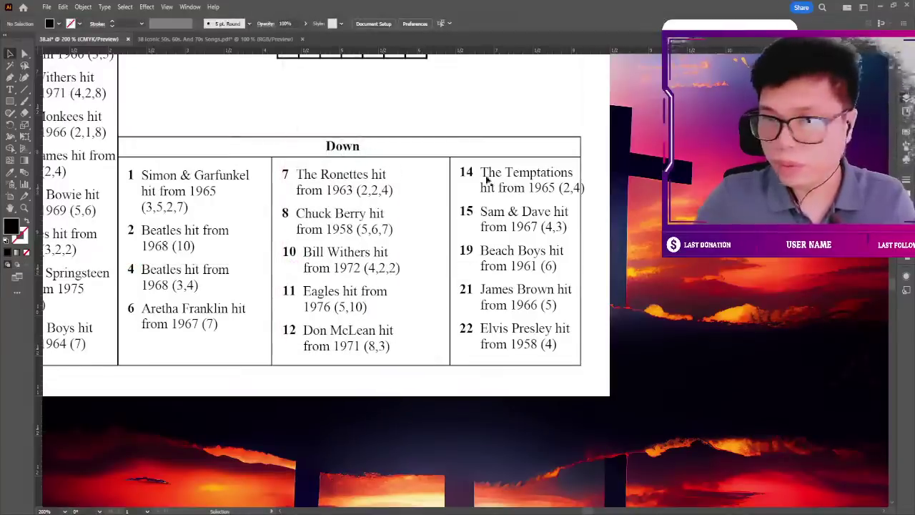
pyautogui.moveTo(450, 182); pyautogui.dragTo(426, 183)
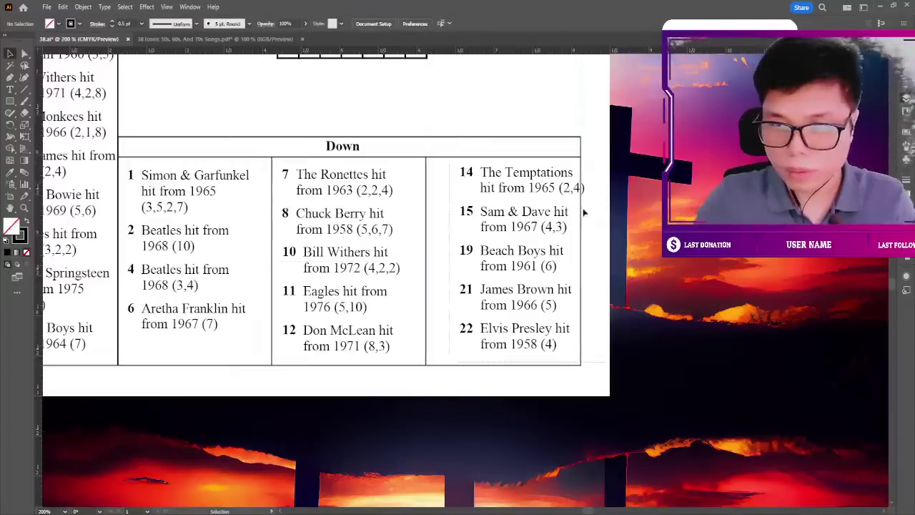
pyautogui.moveTo(571, 192); pyautogui.dragTo(556, 192)
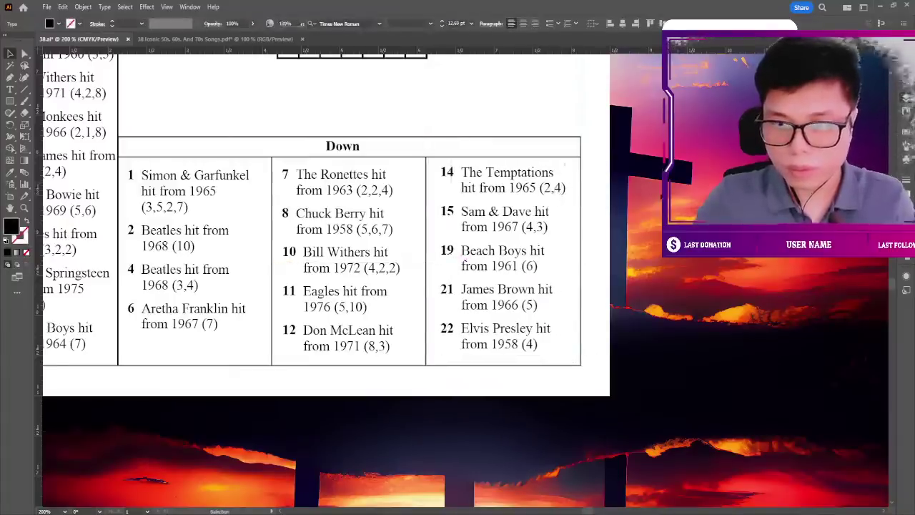
pyautogui.hotkey('ctrl', 'shift', 'a')
pyautogui.hotkey('ctrl', '-')
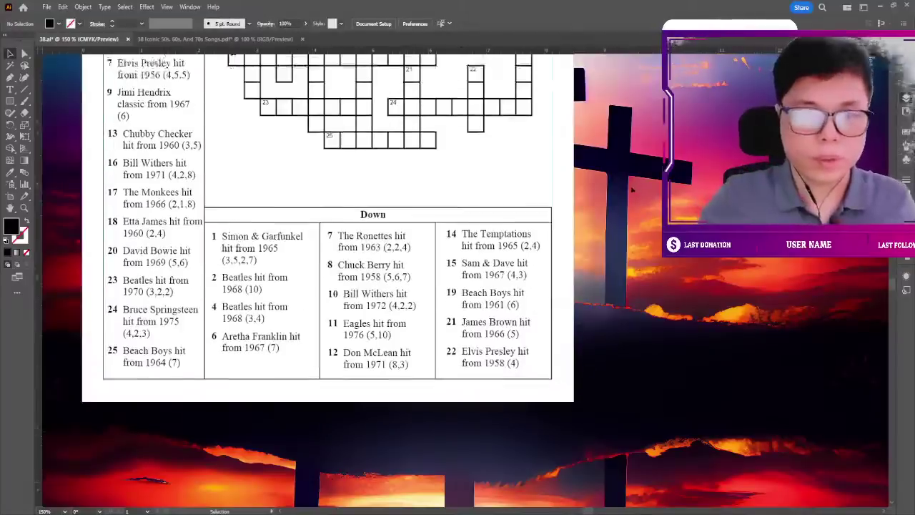
# Compare against the original crossword PDF, then close that reference document.
pyautogui.scroll(2, 631, 190)
pyautogui.scroll(3, 636, 179)
pyautogui.scroll(3, 643, 164)
pyautogui.scroll(2, 657, 146)
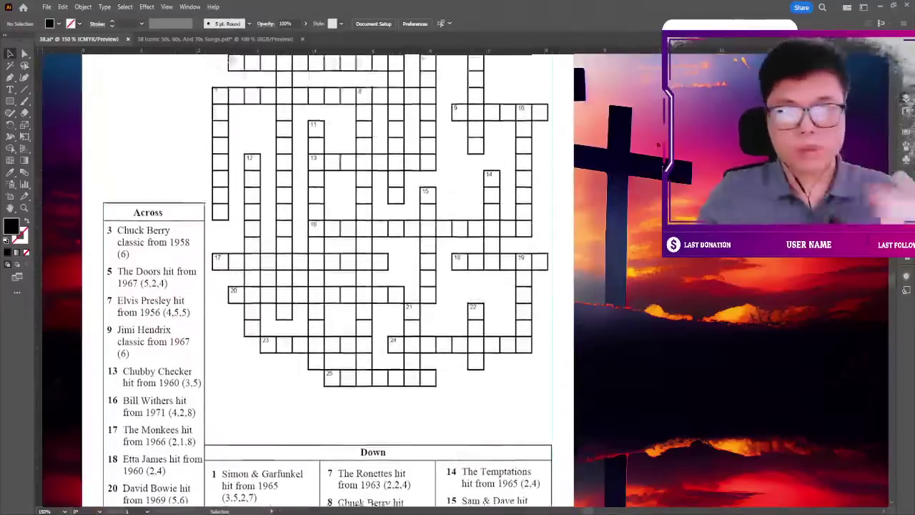
pyautogui.scroll(2, 658, 145)
pyautogui.scroll(1, 650, 148)
pyautogui.scroll(-1, 641, 151)
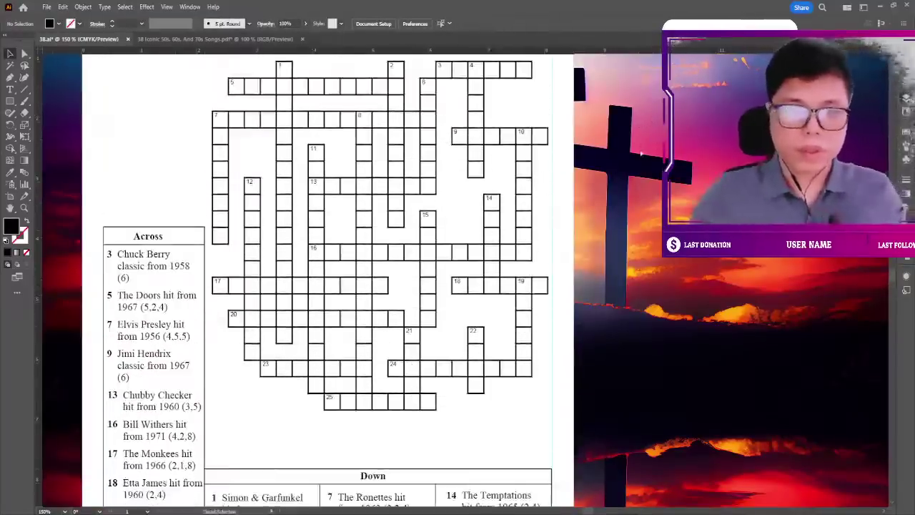
pyautogui.hotkey('ctrl', '-')
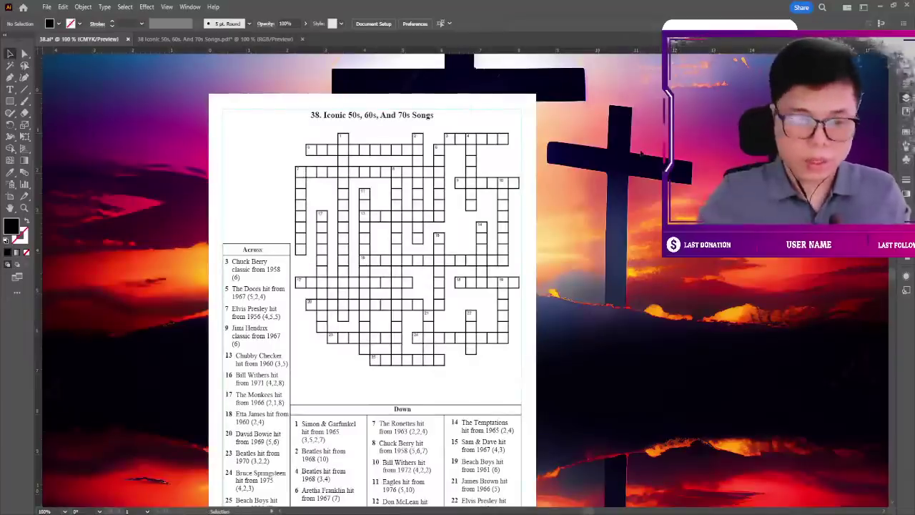
pyautogui.click(243, 43)
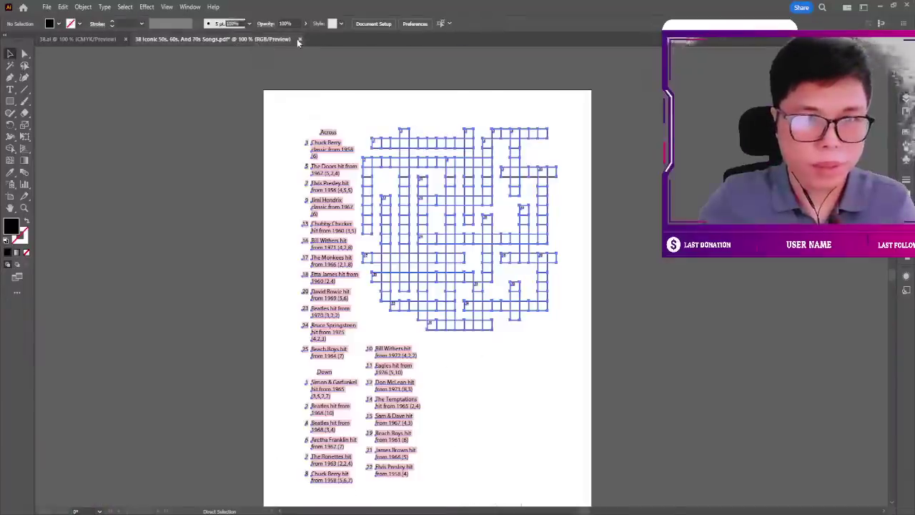
pyautogui.hotkey('ctrl', 'w')
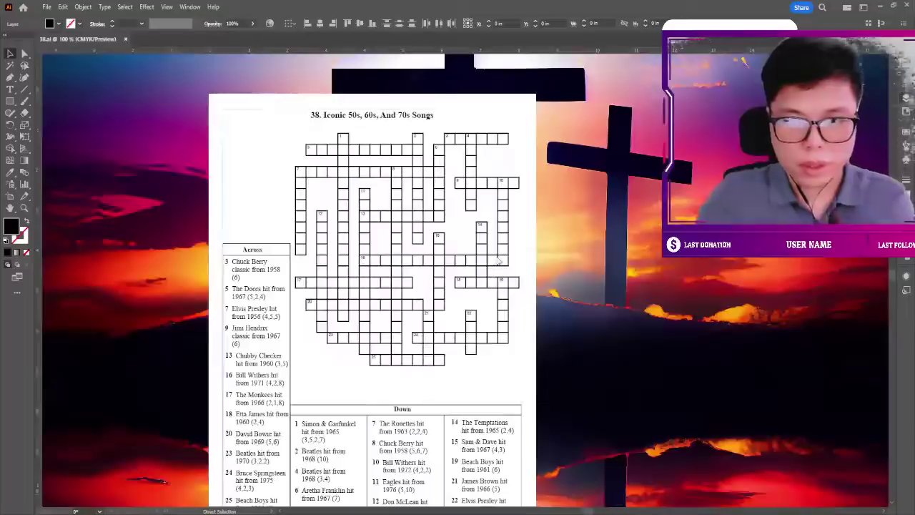
# Paste the clue numbers back in front of the crossword grid and keep them selected.
pyautogui.scroll(-3, 571, 271)
pyautogui.scroll(-1, 572, 272)
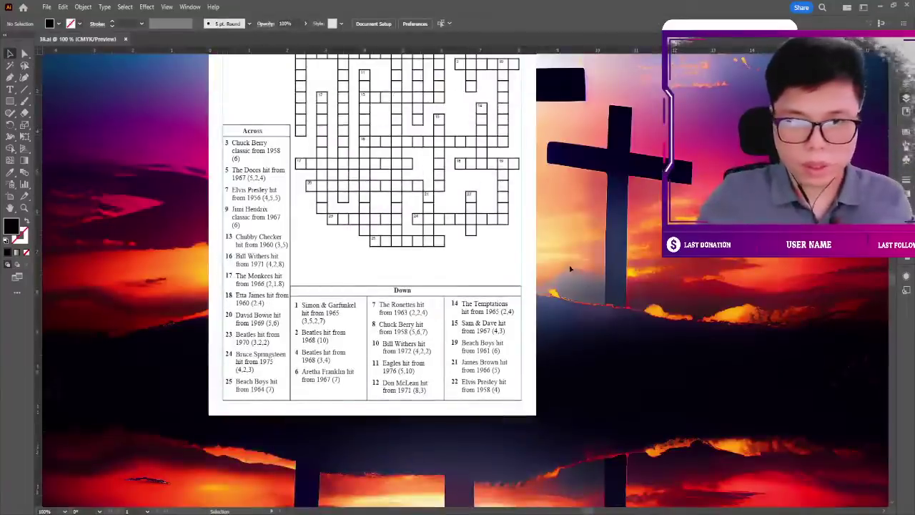
pyautogui.hotkey('ctrl', '+')
pyautogui.scroll(1, 570, 269)
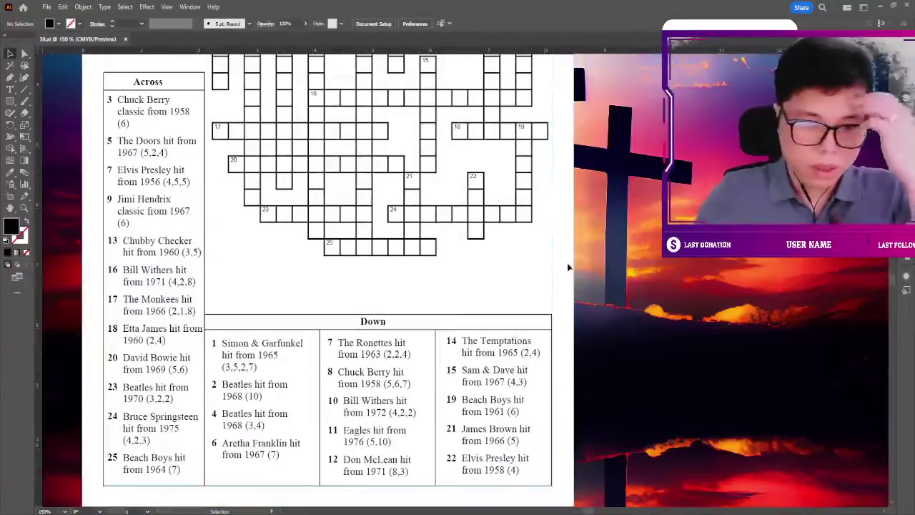
pyautogui.scroll(2, 639, 145)
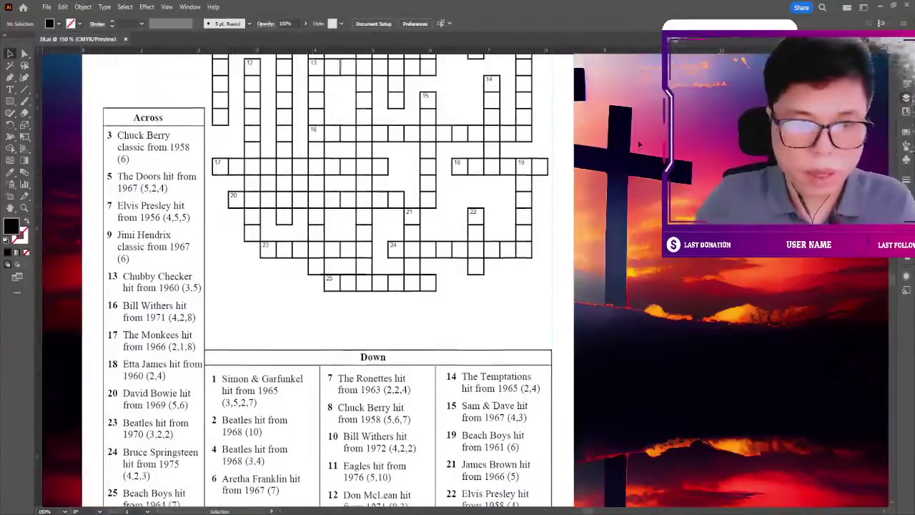
pyautogui.scroll(4, 715, 139)
pyautogui.scroll(1, 822, 128)
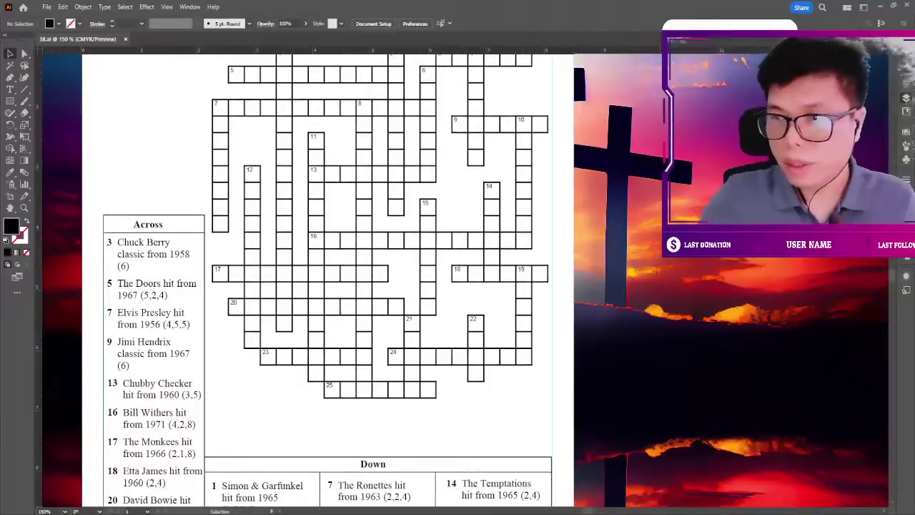
pyautogui.click(501, 60)
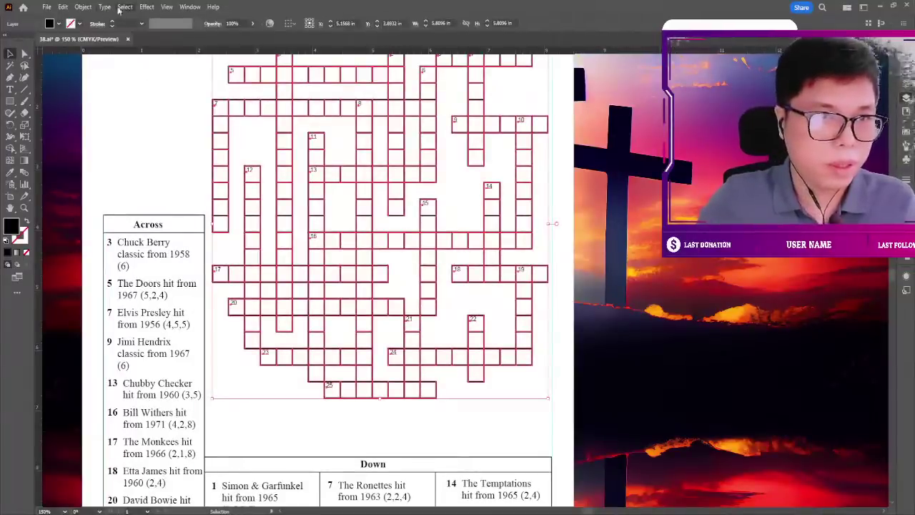
pyautogui.click(282, 187)
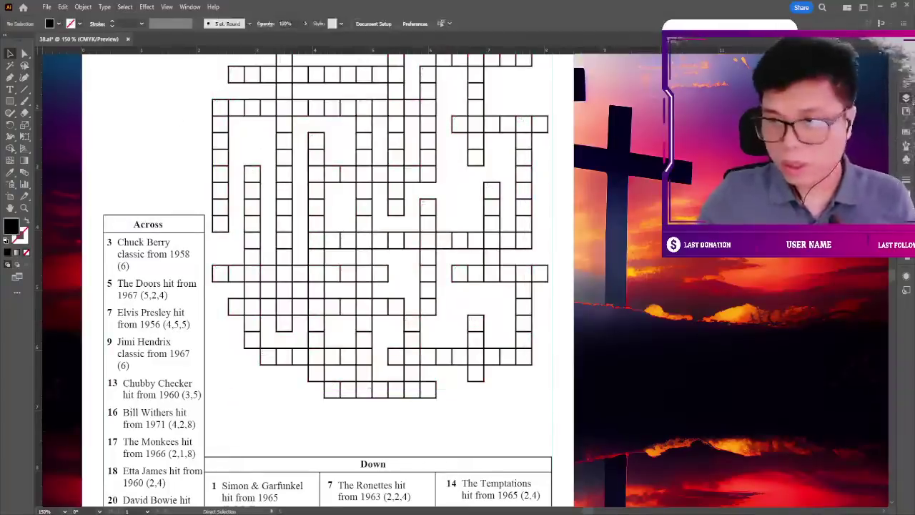
pyautogui.hotkey('ctrl', 'alt', '3')
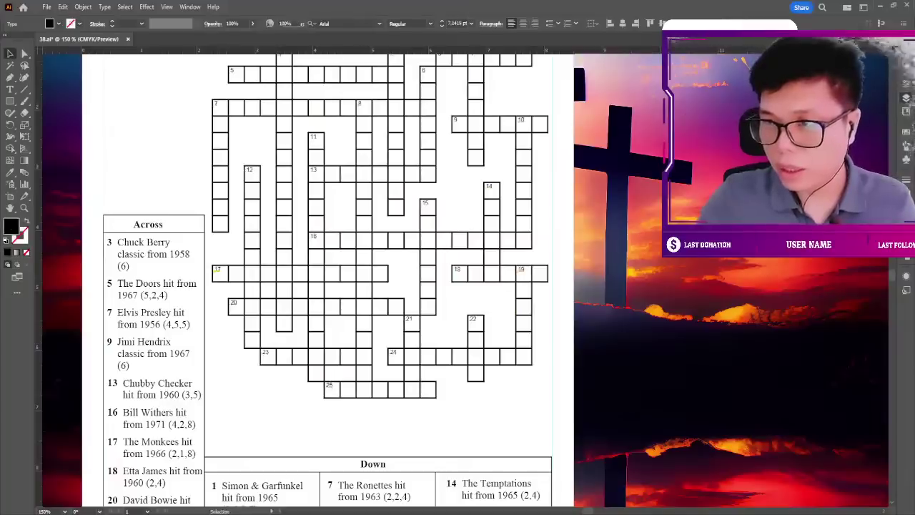
pyautogui.hotkey('ctrl', 'shift', 'a')
pyautogui.hotkey('ctrl', 'z')
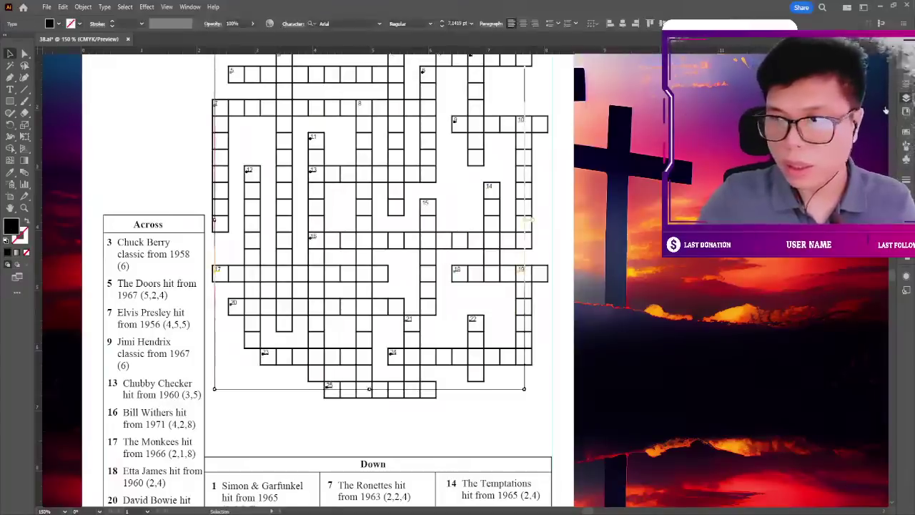
# Set the clue numbers to 10 pt and nudge them two steps left.
pyautogui.scroll(2, 371, 250)
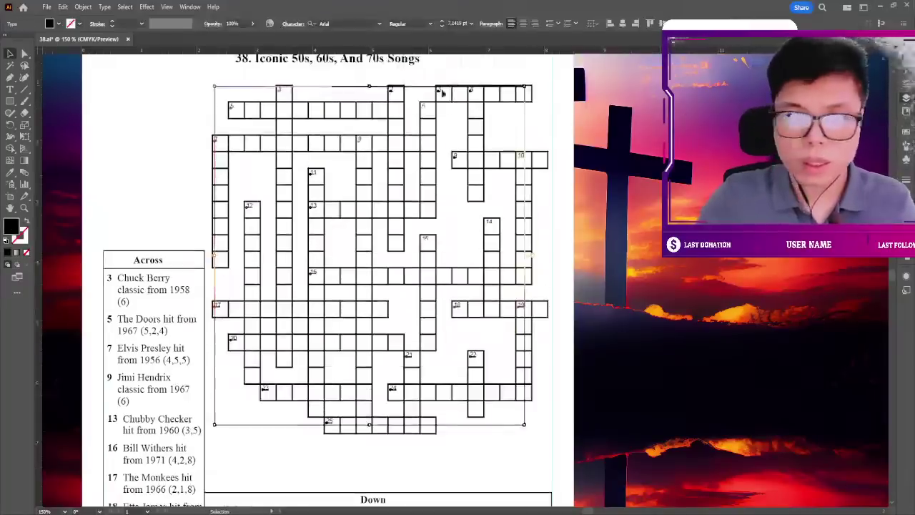
pyautogui.click(442, 21)
pyautogui.press('Left')
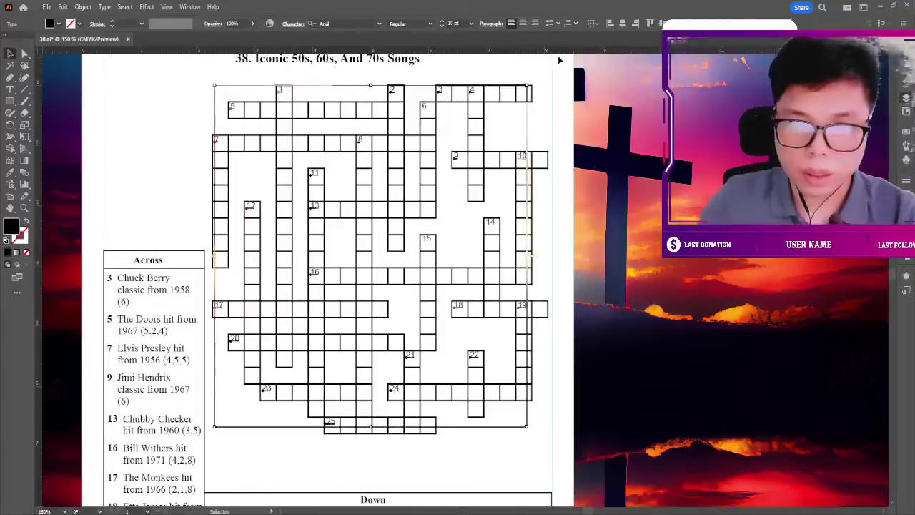
pyautogui.press('Left')
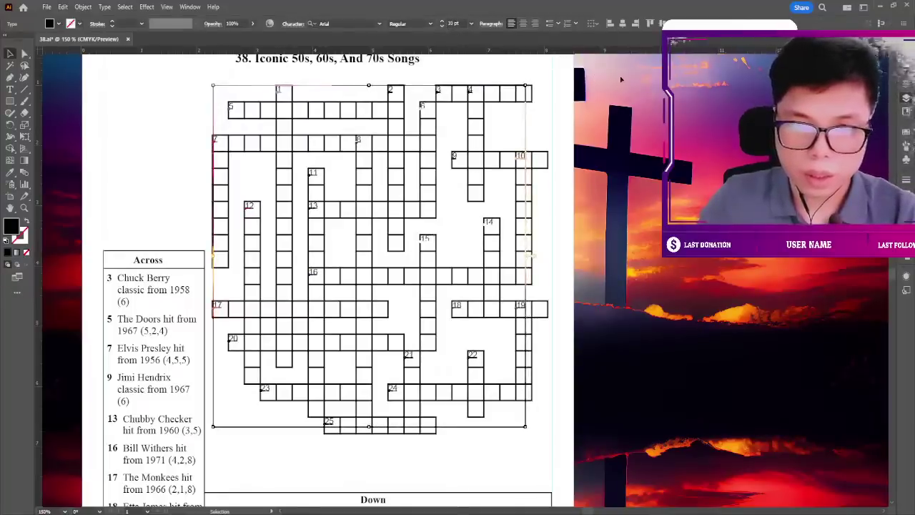
pyautogui.click(606, 120)
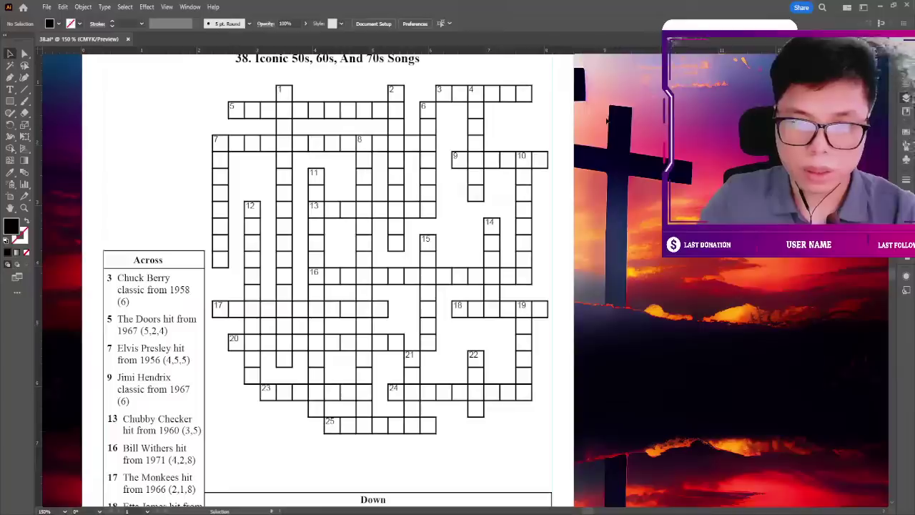
# Zoom out to review the Down clues and whole page, then zoom back in on the grid.
pyautogui.hotkey('ctrl', '-')
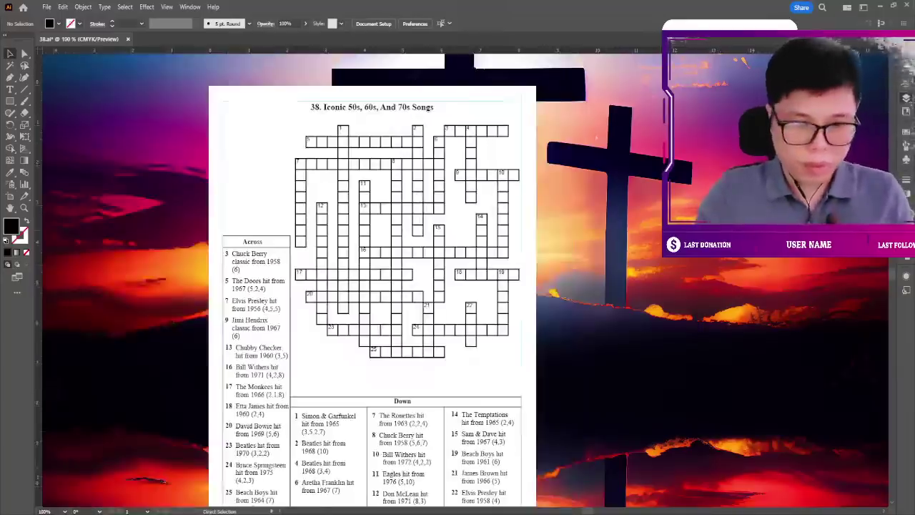
pyautogui.scroll(-2, 595, 135)
pyautogui.scroll(-2, 579, 143)
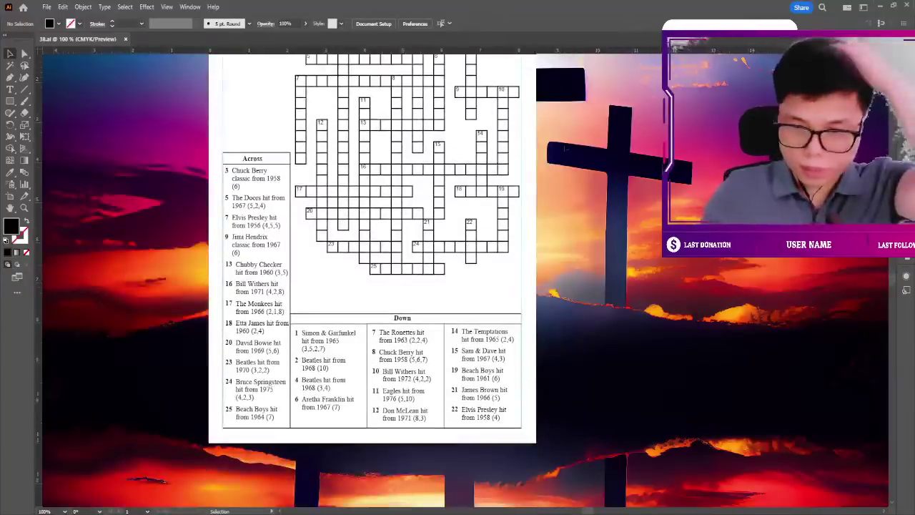
pyautogui.scroll(-3, 565, 149)
pyautogui.scroll(-2, 565, 149)
pyautogui.hotkey('ctrl', '+')
pyautogui.hotkey('ctrl', '+')
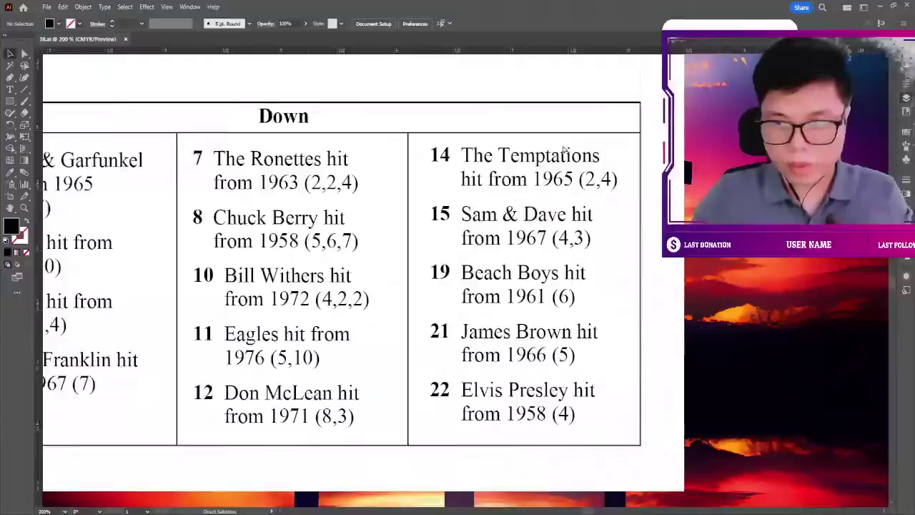
pyautogui.hotkey('ctrl', '-')
pyautogui.hotkey('ctrl', '-')
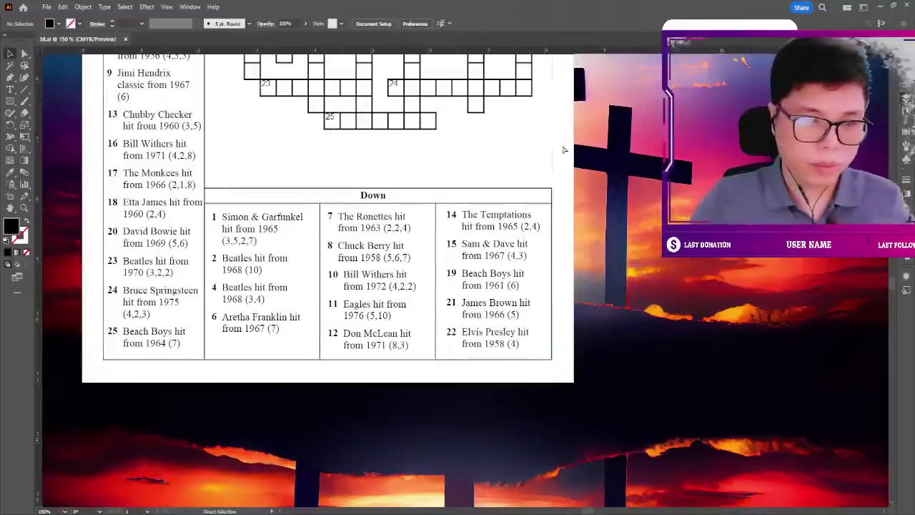
pyautogui.hotkey('ctrl', '-')
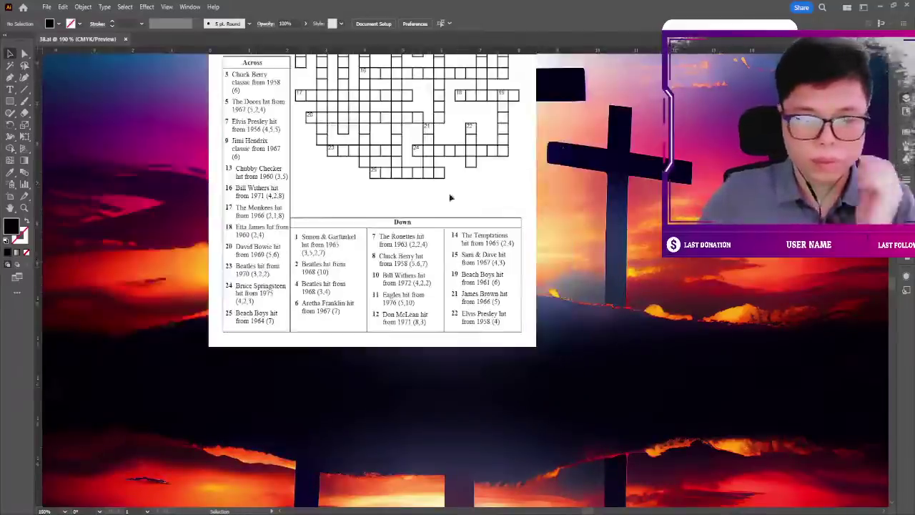
pyautogui.scroll(2, 450, 197)
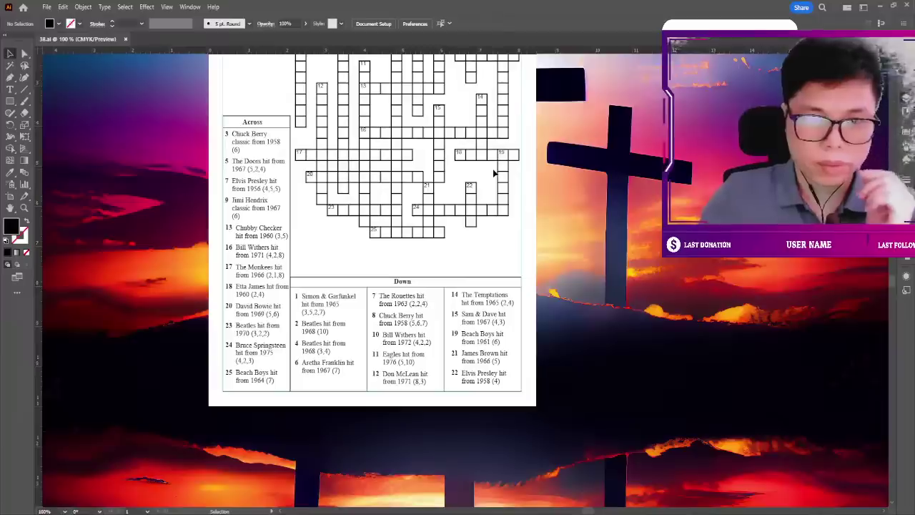
pyautogui.scroll(2, 500, 172)
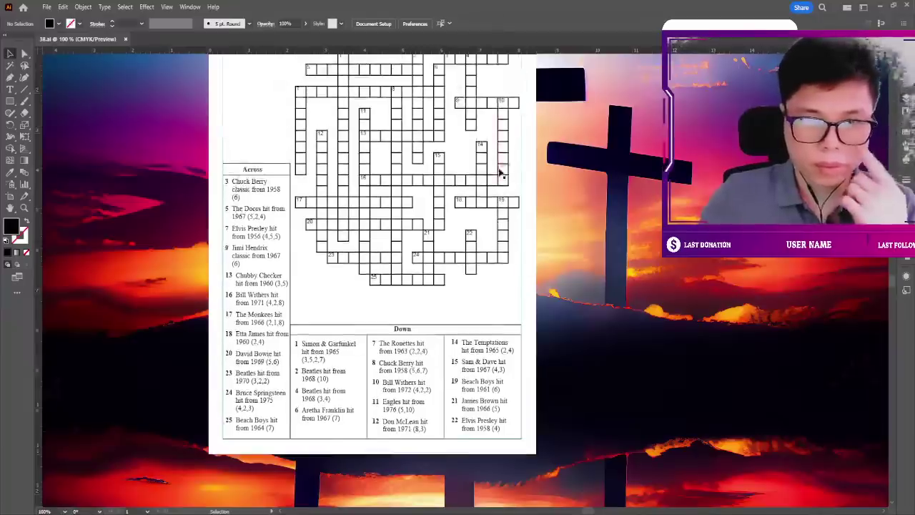
pyautogui.scroll(2, 500, 172)
pyautogui.hotkey('ctrl', '+')
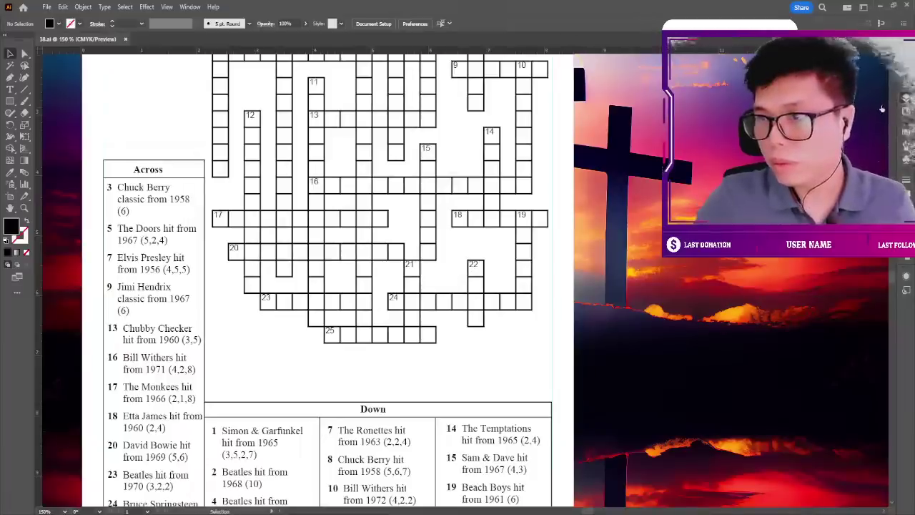
# Scale the crossword grid group up slightly toward the left and bottom.
pyautogui.click(209, 344)
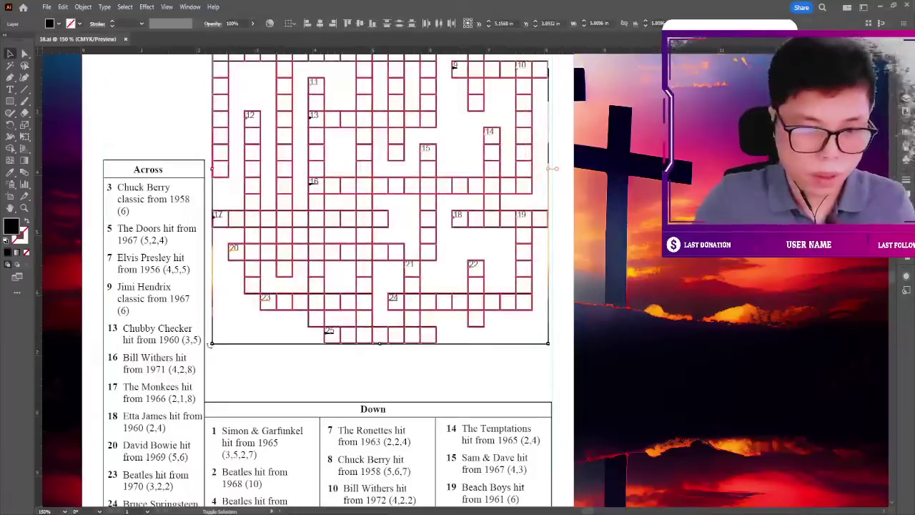
pyautogui.moveTo(209, 344); pyautogui.dragTo(209, 359)
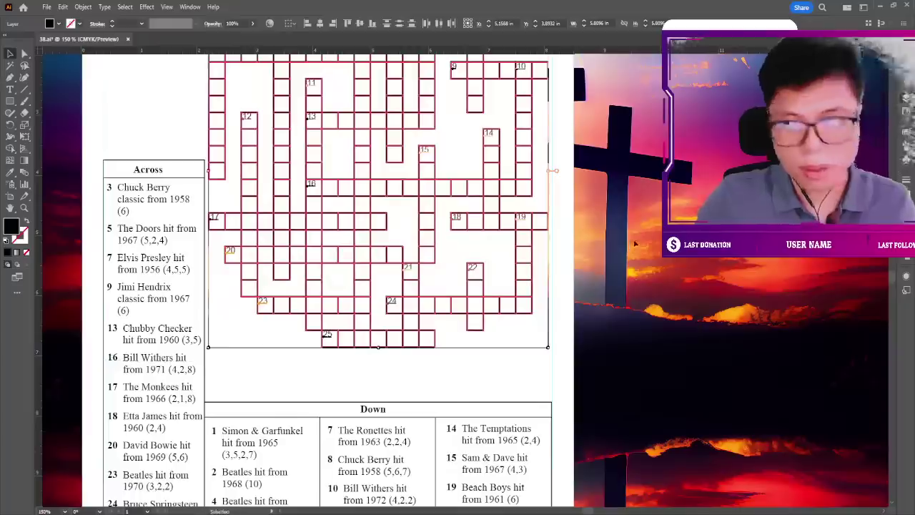
pyautogui.click(521, 216)
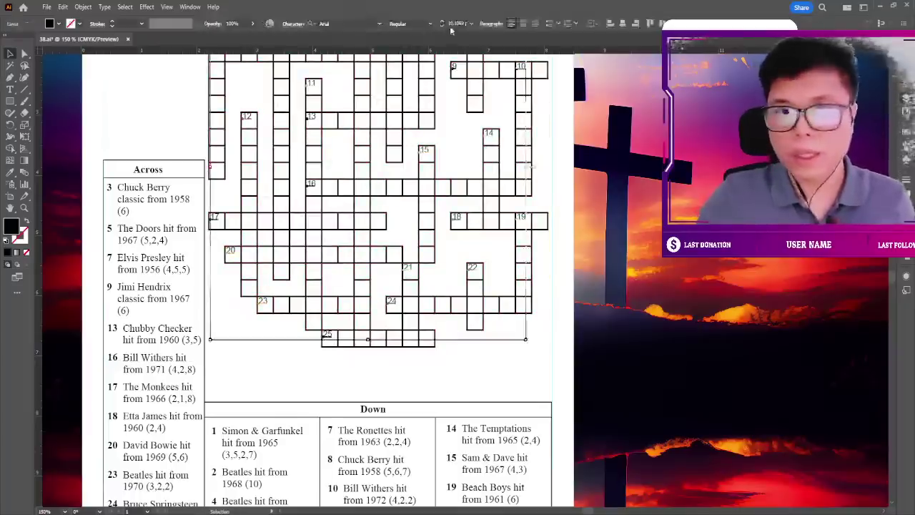
pyautogui.click(641, 129)
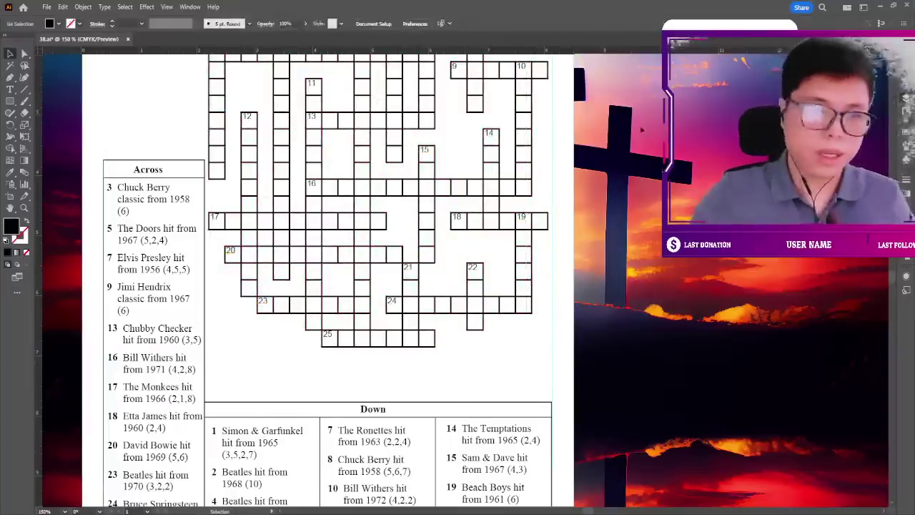
# Zoom out to review the finished crossword page.
pyautogui.hotkey('ctrl', '-')
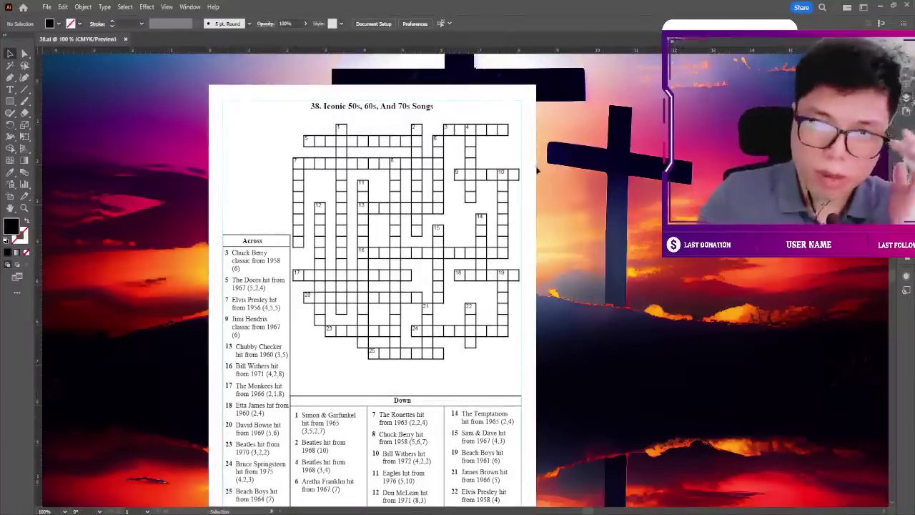
pyautogui.scroll(-3, 510, 180)
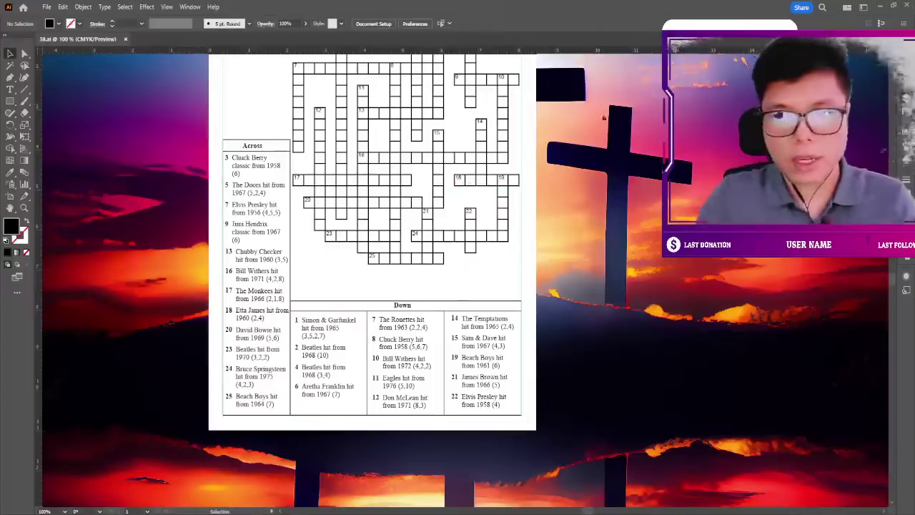
pyautogui.scroll(2, 600, 122)
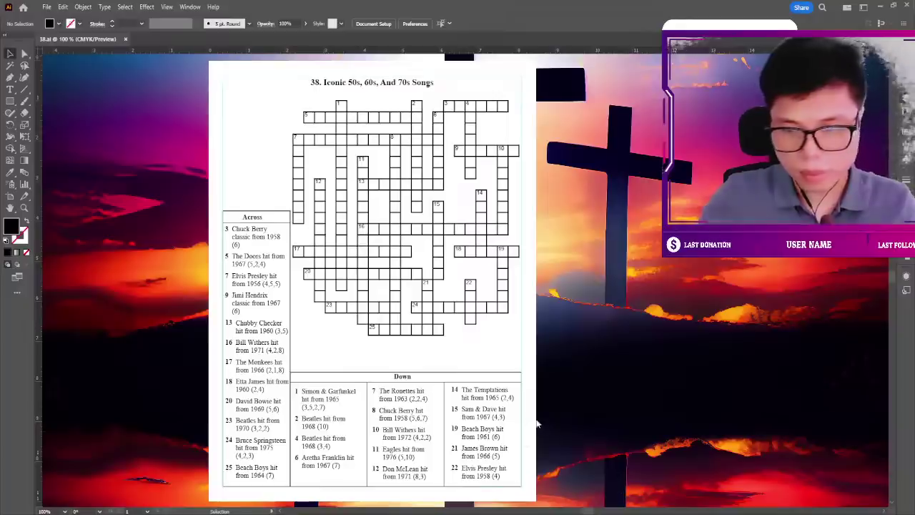
pyautogui.hotkey('ctrl', '-')
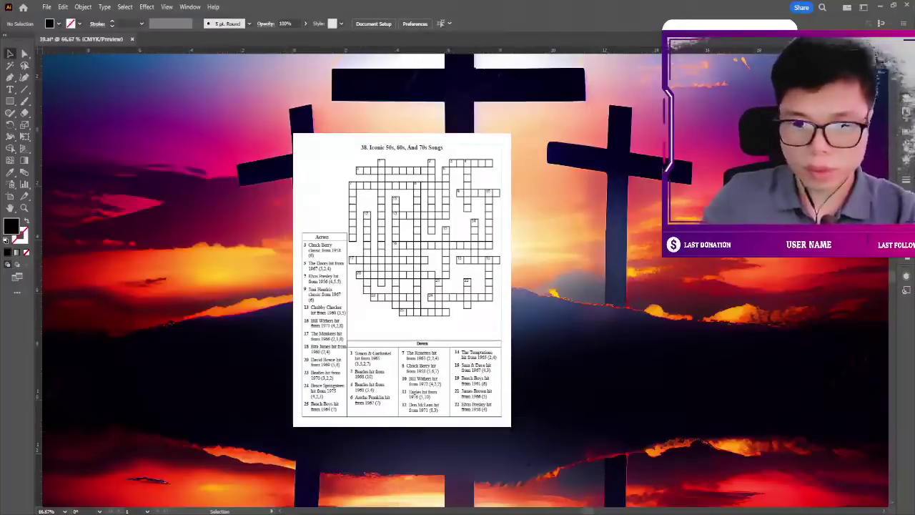
# Delete all the old crossword content from the page.
pyautogui.hotkey('ctrl', 'a')
pyautogui.press('Delete')
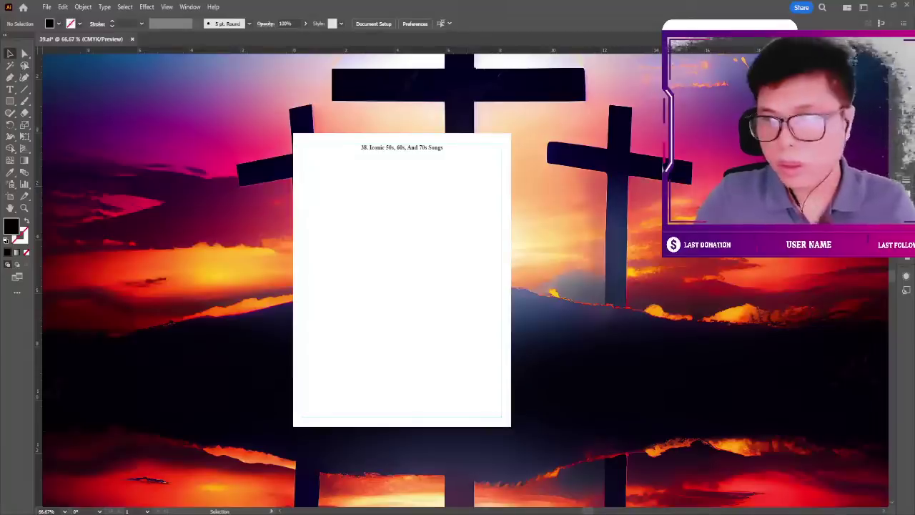
pyautogui.scroll(1, 547, 136)
# Retitle the page '39. Memorable Tv Theme Songs' and centre the title horizontally.
pyautogui.hotkey('ctrl', '=')
pyautogui.hotkey('ctrl', '=')
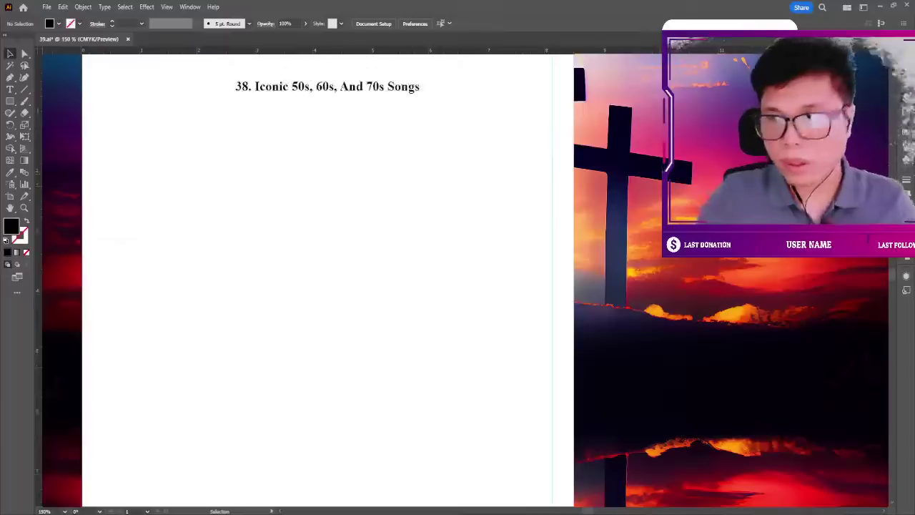
pyautogui.press('t')
pyautogui.scroll(1, 271, 104)
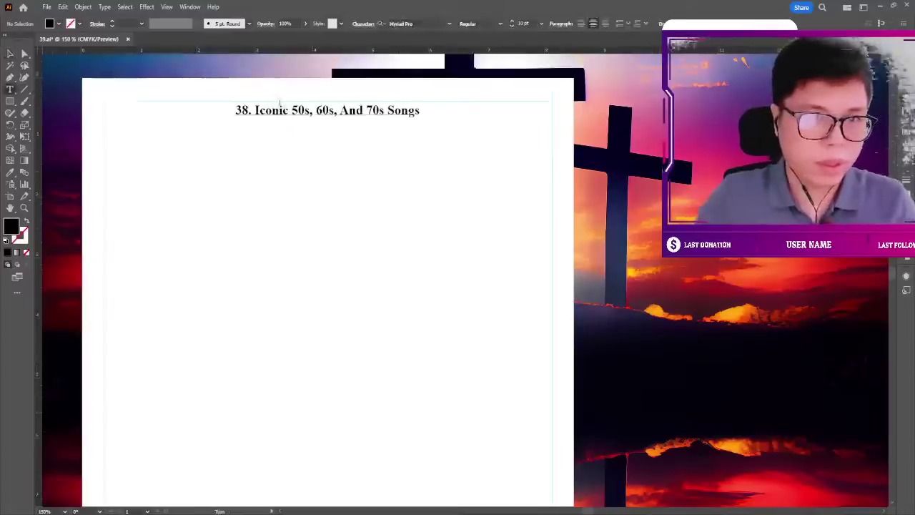
pyautogui.tripleClick(278, 111)
pyautogui.write('39.')
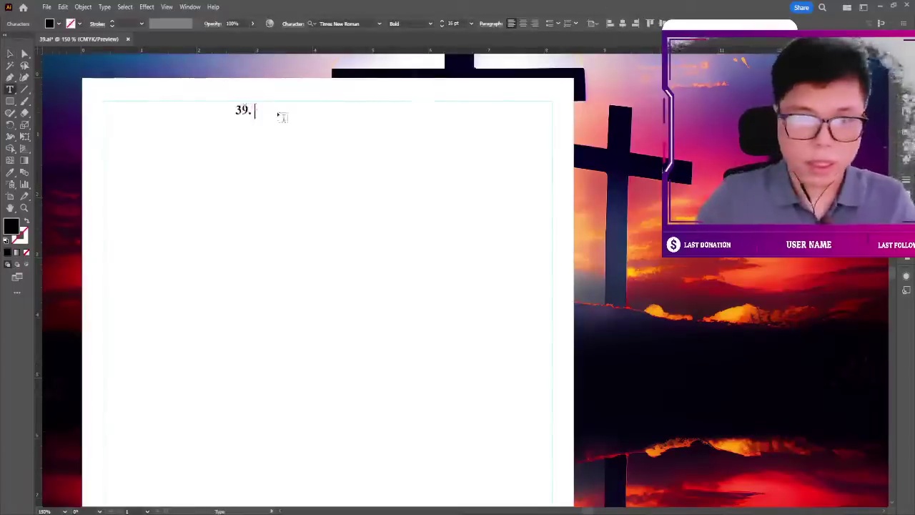
pyautogui.hotkey('ctrl', 'v')
pyautogui.press('Escape')
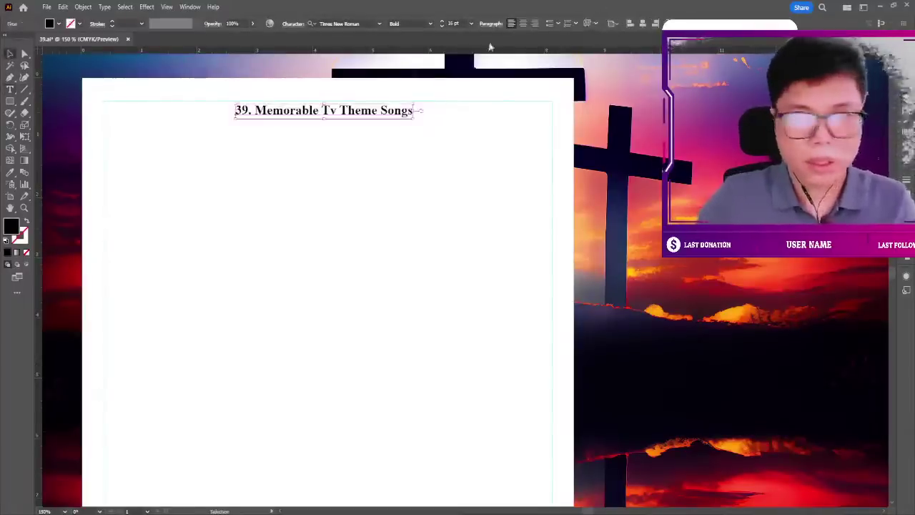
pyautogui.click(643, 24)
pyautogui.hotkey('ctrl', 'shift', 'a')
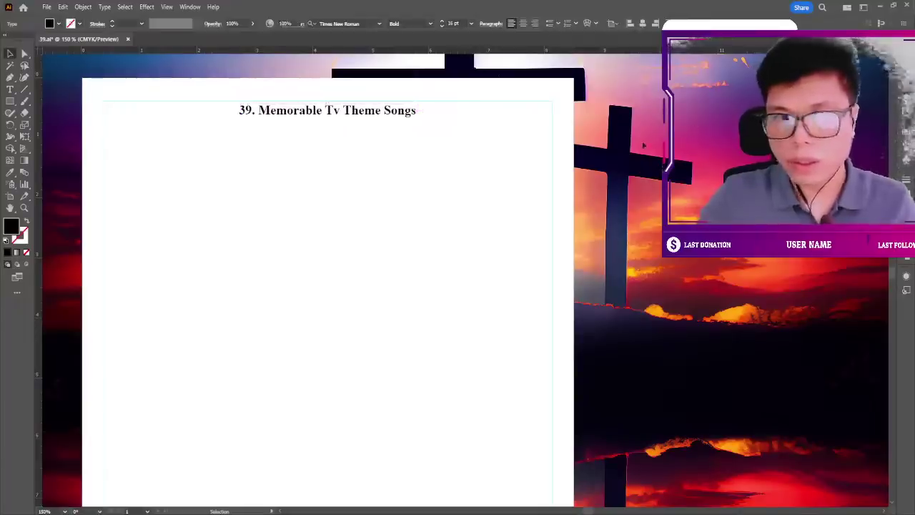
pyautogui.hotkey('ctrl', '1')
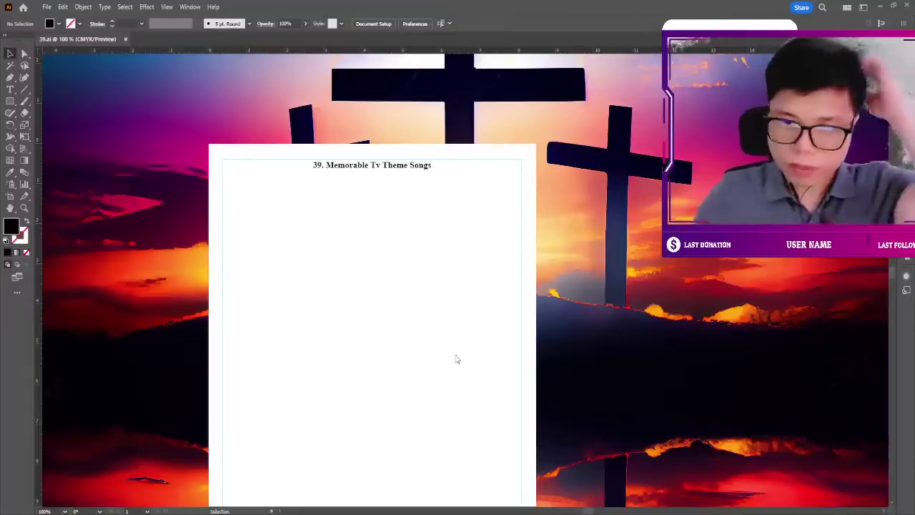
# Remove the SAMPLE watermark text and its black box from the crossword PDF.
pyautogui.hotkey('ctrl', 'w')
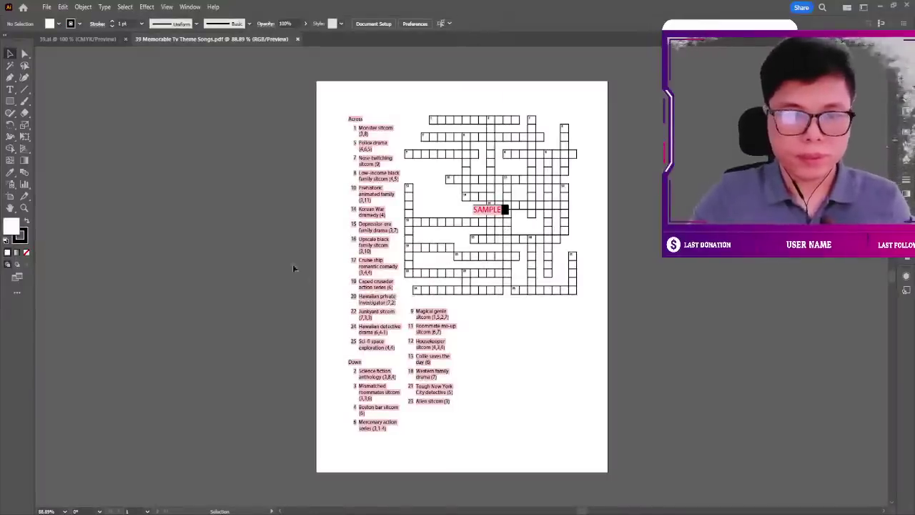
pyautogui.hotkey('ctrl', '=')
pyautogui.hotkey('ctrl', '=')
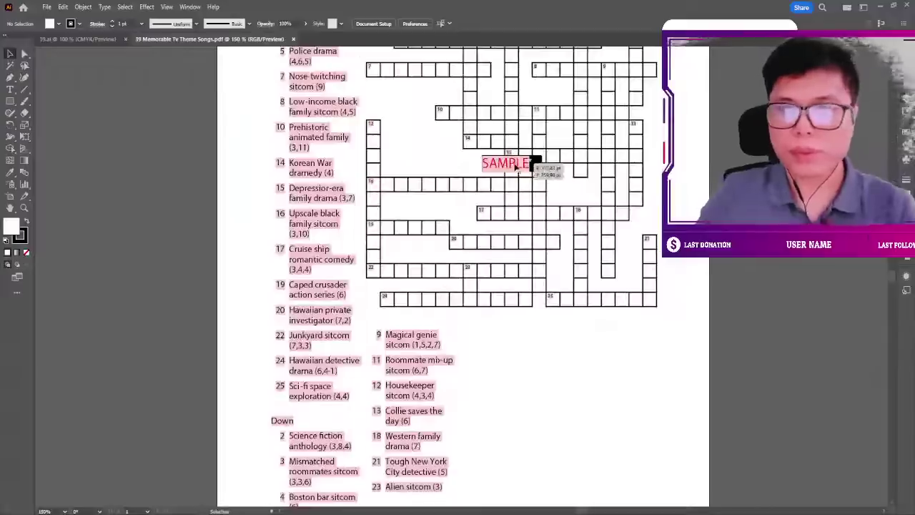
pyautogui.click(524, 165)
pyautogui.hotkey('ctrl', '[')
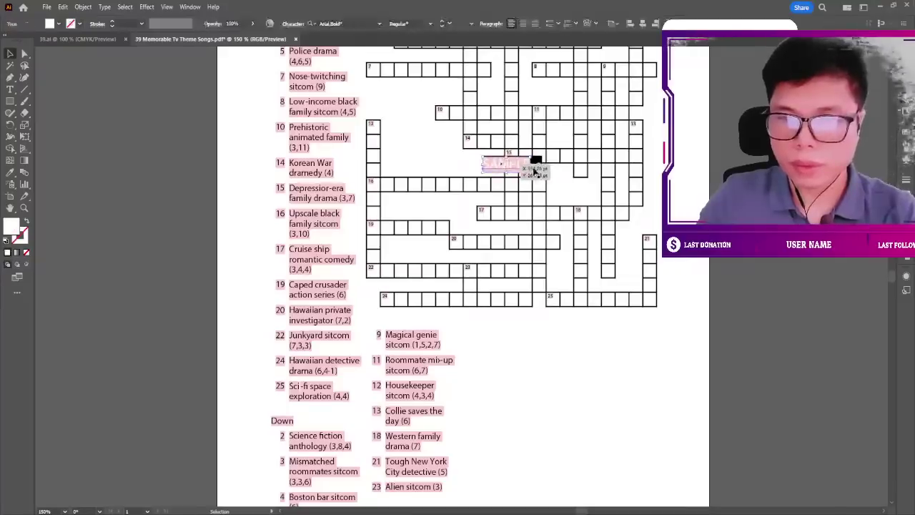
pyautogui.hotkey('ctrl', 'shift', 'a')
pyautogui.click(535, 170)
pyautogui.press('Delete')
pyautogui.scroll(2, 535, 171)
pyautogui.hotkey('ctrl', '-')
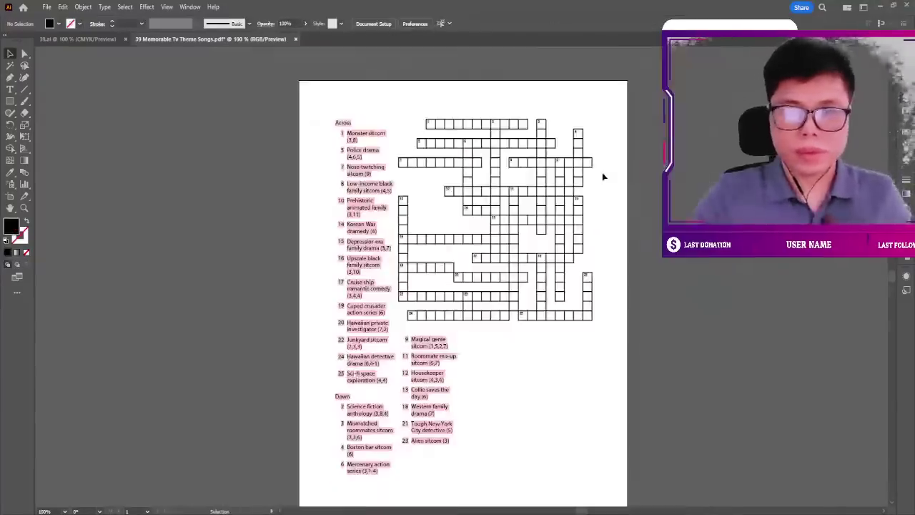
# Select the entire crossword grid and clues, then return to the 39 document.
pyautogui.click(398, 105)
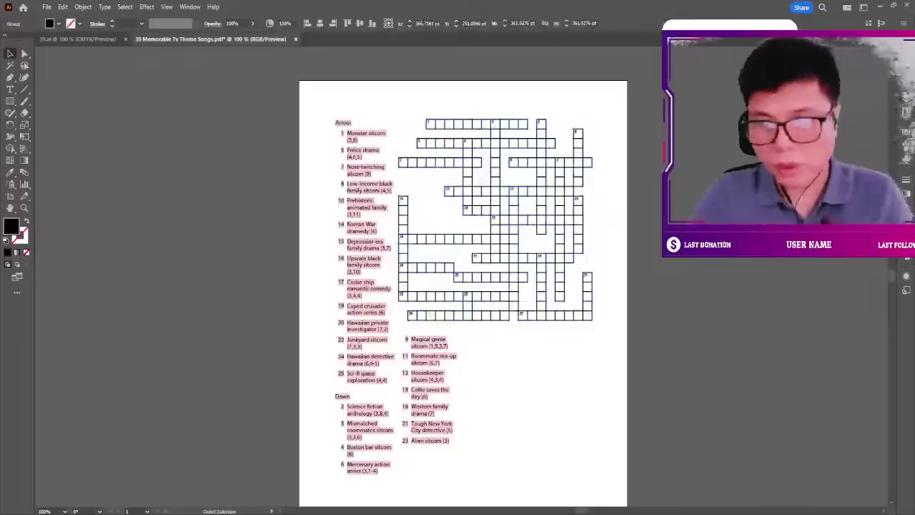
pyautogui.hotkey('ctrl', 'a')
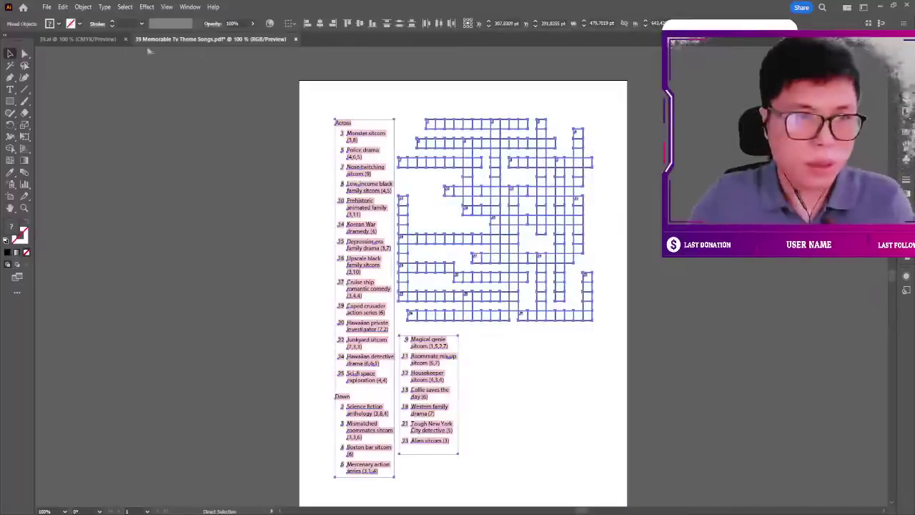
pyautogui.click(80, 38)
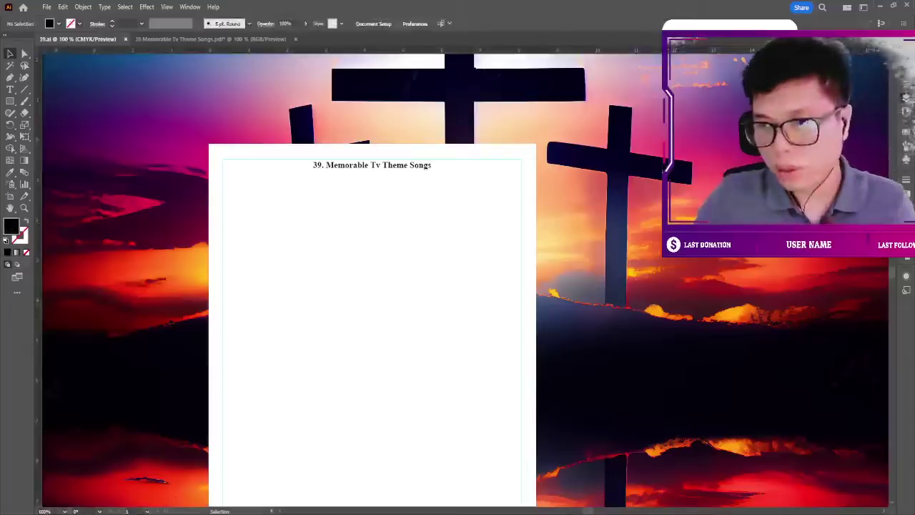
# Paste the crossword below the title, enlarge it, and centre the Across and Down headings.
pyautogui.moveTo(408, 302); pyautogui.dragTo(358, 239)
pyautogui.hotkey('ctrl', 'v')
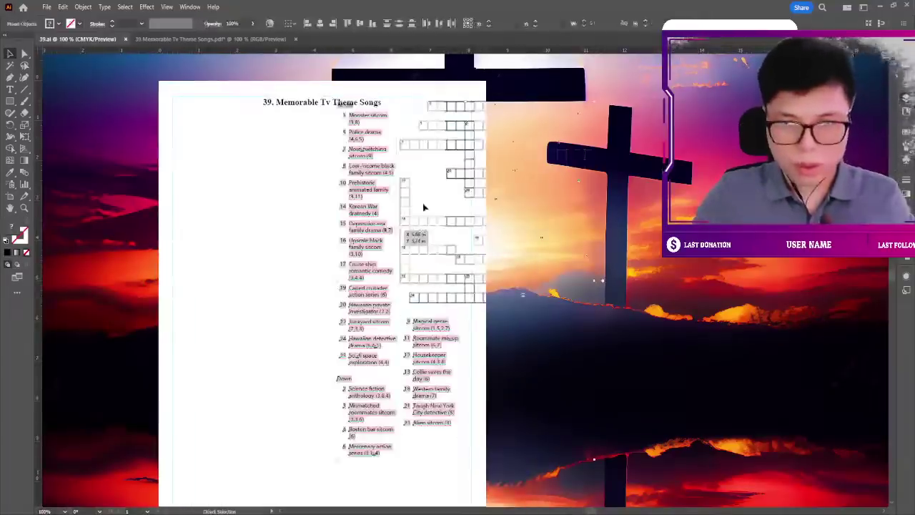
pyautogui.moveTo(423, 207); pyautogui.dragTo(317, 148)
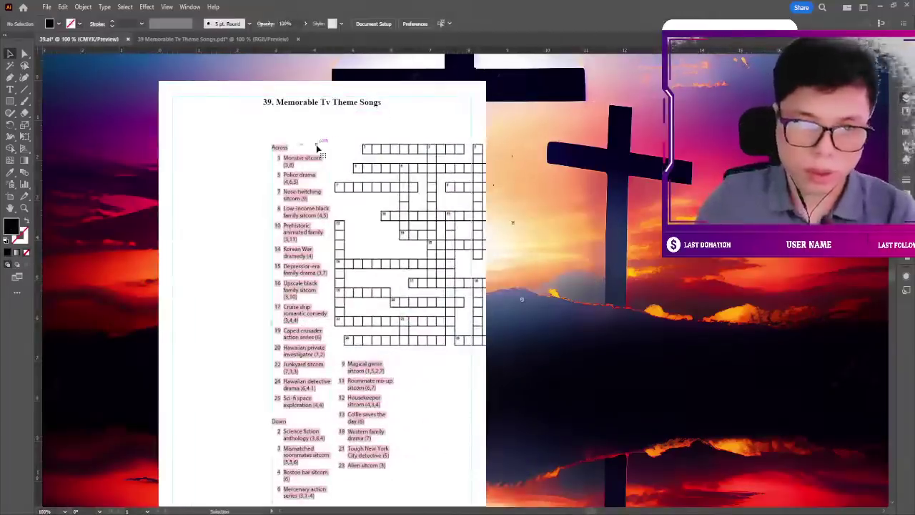
pyautogui.moveTo(286, 148); pyautogui.dragTo(308, 148)
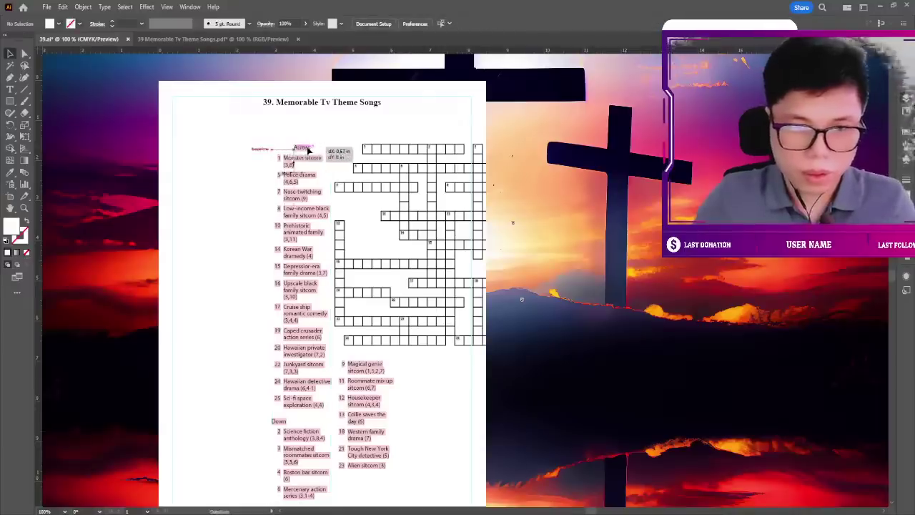
pyautogui.moveTo(278, 422); pyautogui.dragTo(300, 422)
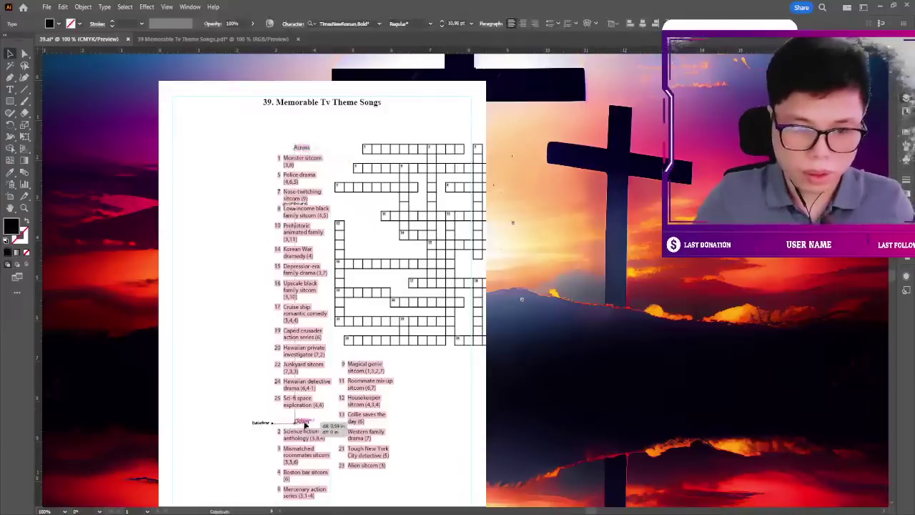
pyautogui.click(435, 393)
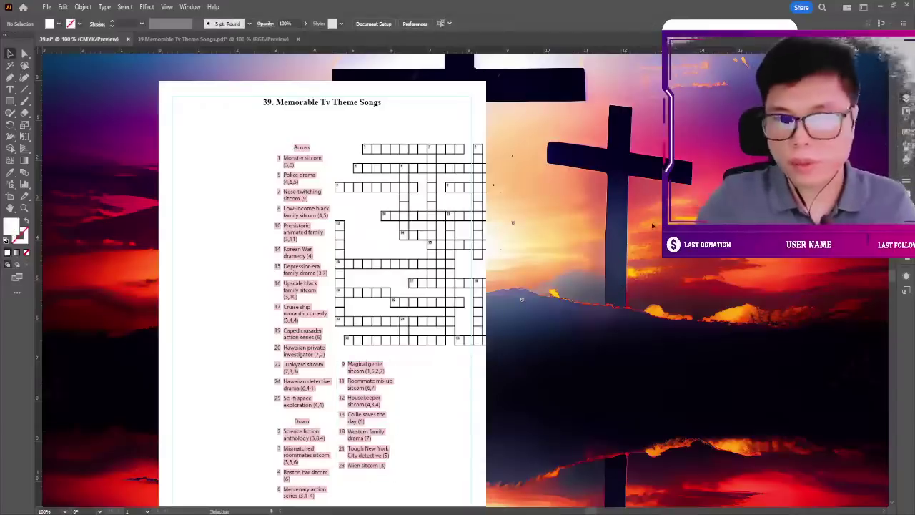
# Restyle the clue text in a serif font with bold headings and numbers.
pyautogui.scroll(-1, 299, 120)
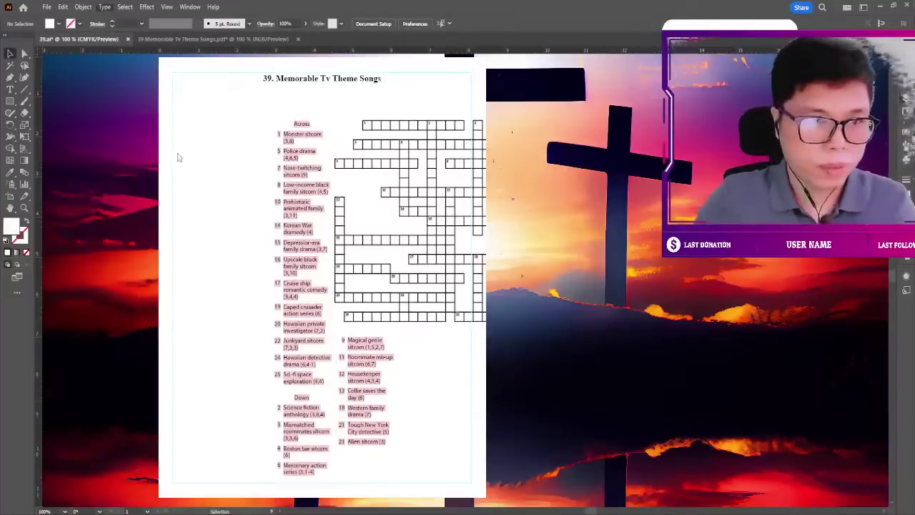
pyautogui.hotkey('ctrl', 'z')
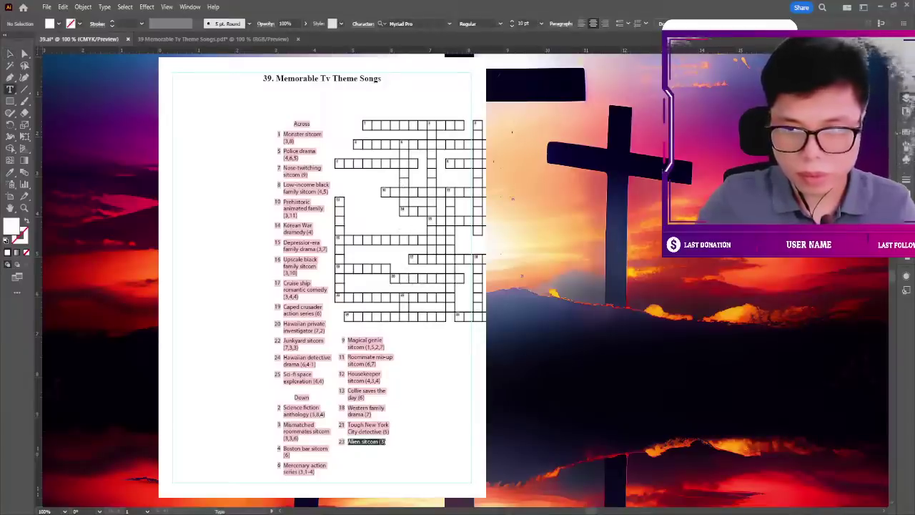
pyautogui.hotkey('ctrl', 'z')
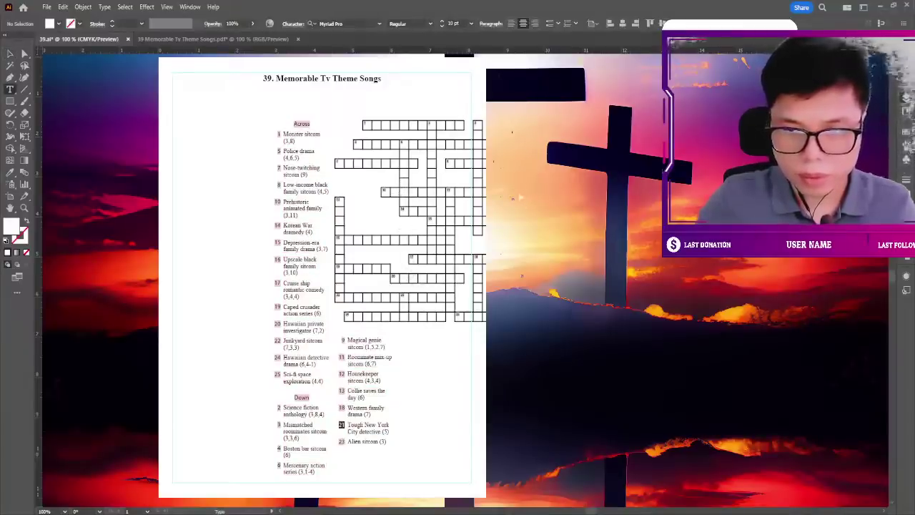
pyautogui.hotkey('ctrl', 'z')
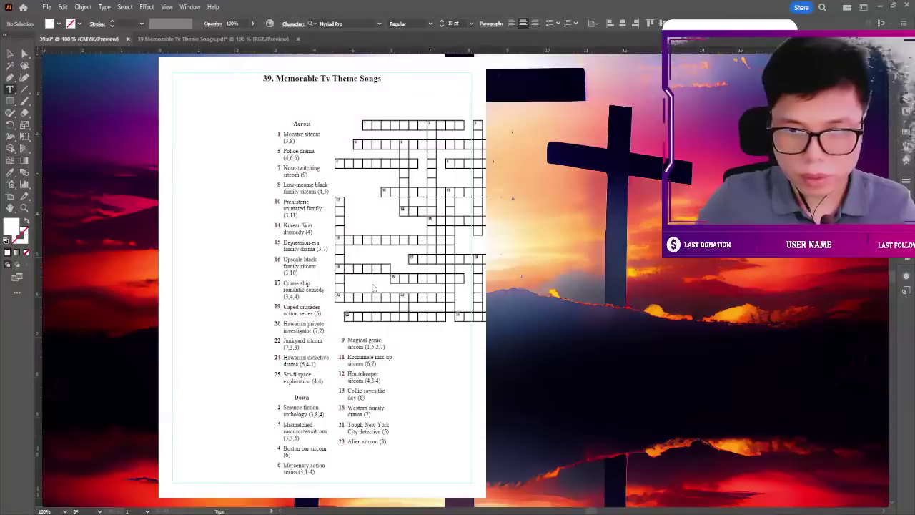
pyautogui.press('Escape')
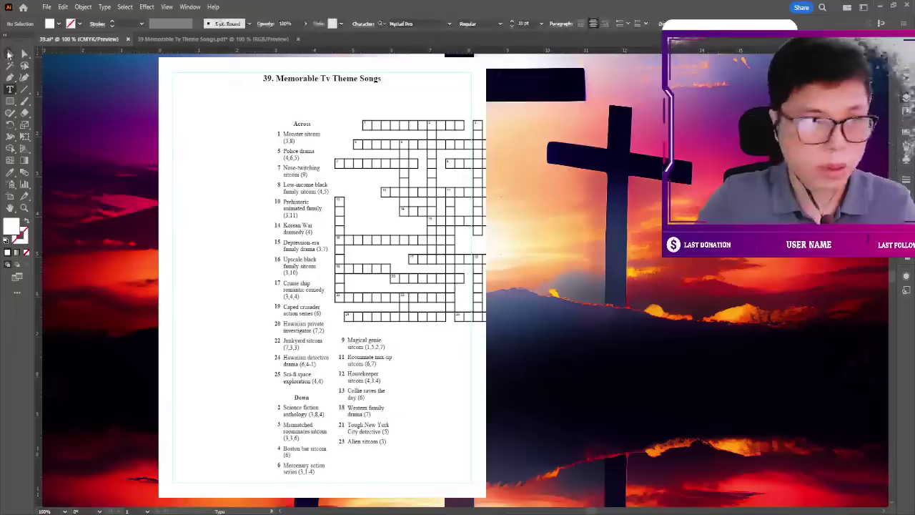
pyautogui.hotkey('ctrl', '-')
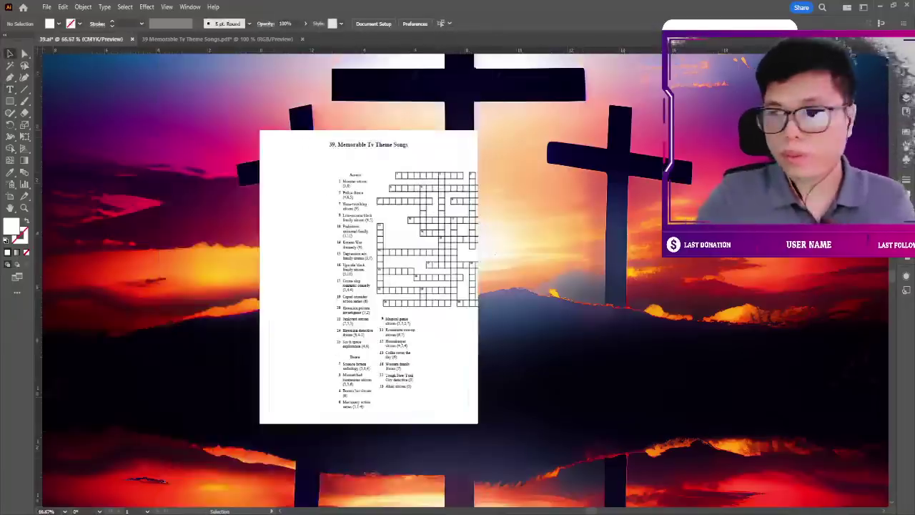
pyautogui.moveTo(438, 184)
pyautogui.mouseDown()
pyautogui.moveTo(395, 167)
pyautogui.moveTo(395, 131)
pyautogui.mouseUp()
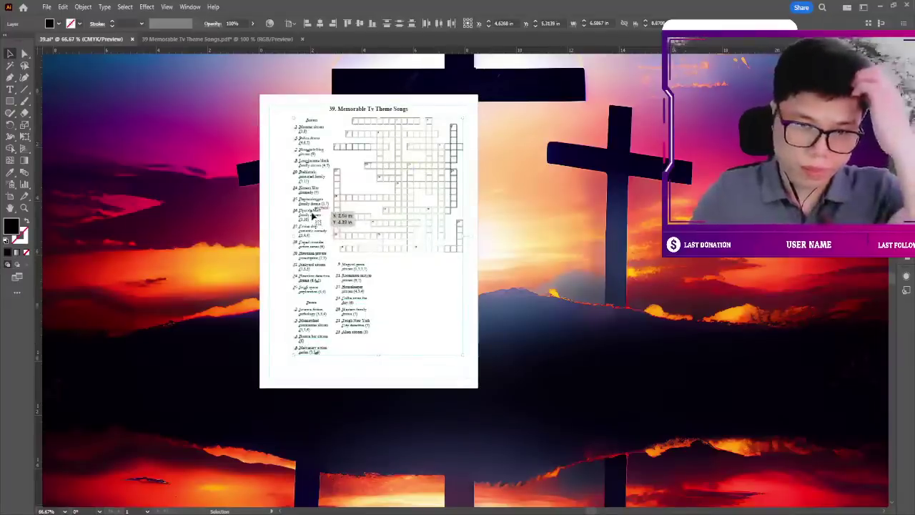
pyautogui.moveTo(292, 357)
pyautogui.mouseDown()
pyautogui.moveTo(269, 406)
pyautogui.moveTo(257, 402)
pyautogui.mouseUp()
pyautogui.moveTo(446, 240); pyautogui.dragTo(451, 238)
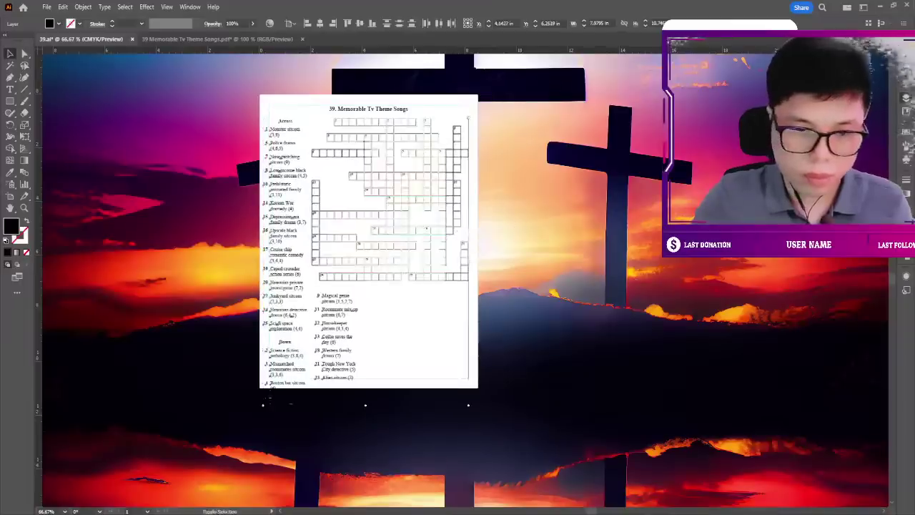
pyautogui.click(580, 258)
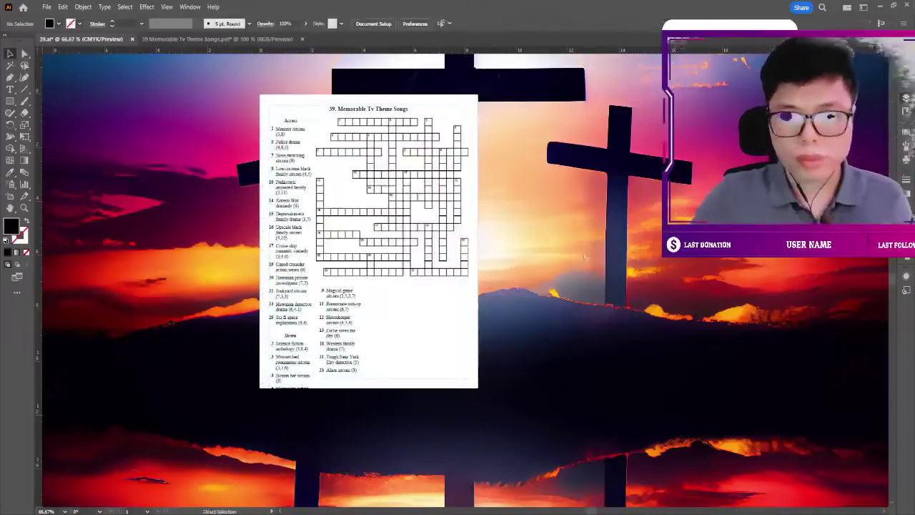
pyautogui.hotkey('ctrl', '1')
pyautogui.scroll(1, 583, 256)
pyautogui.scroll(1, 583, 256)
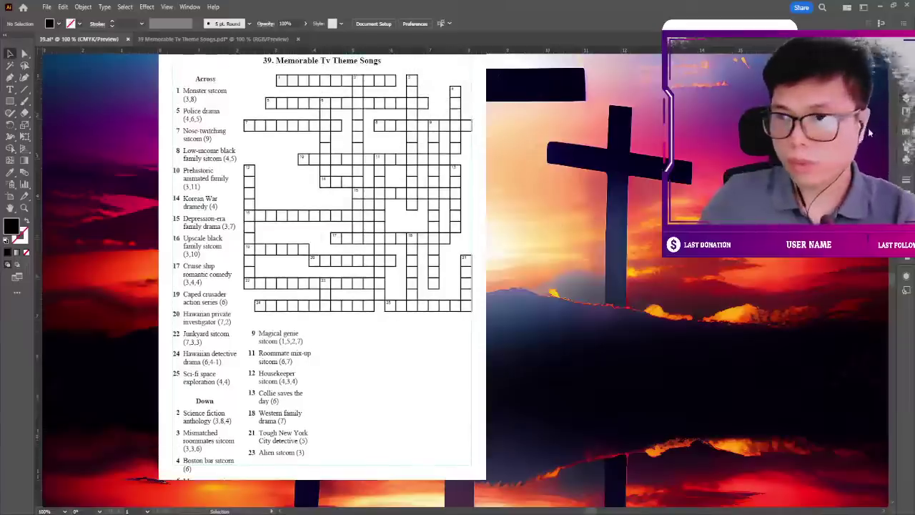
pyautogui.hotkey('ctrl', 'a')
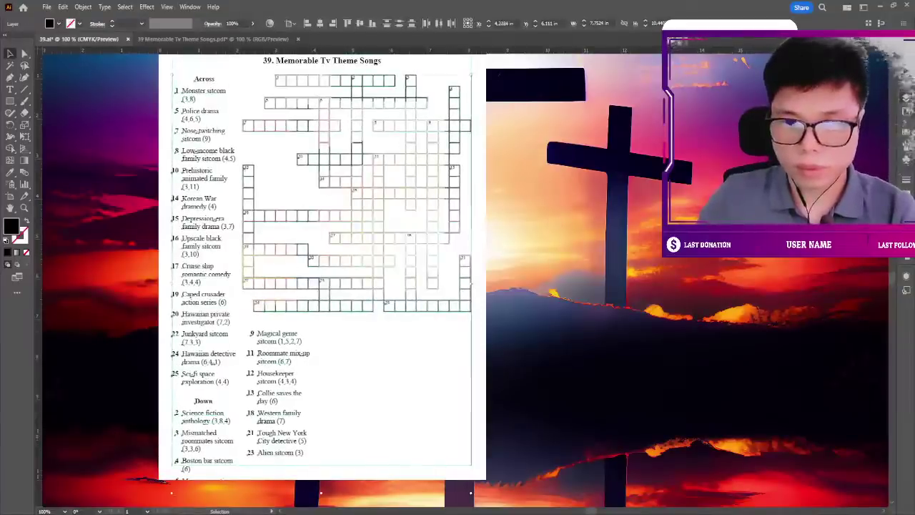
pyautogui.scroll(1, 321, 278)
pyautogui.press('Up')
pyautogui.press('Up')
pyautogui.press('Up')
pyautogui.press('Up')
pyautogui.press('Up')
pyautogui.press('Up')
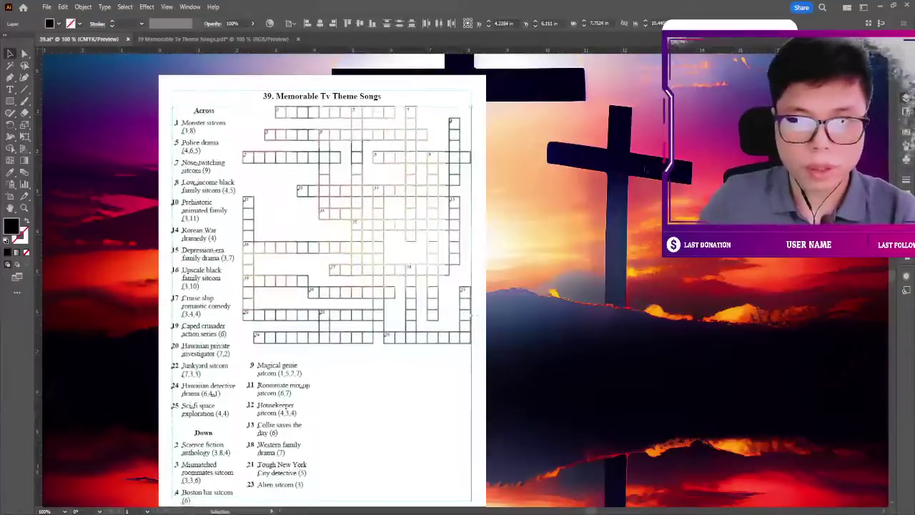
pyautogui.press('Up')
pyautogui.press('Up')
pyautogui.scroll(-1, 322, 272)
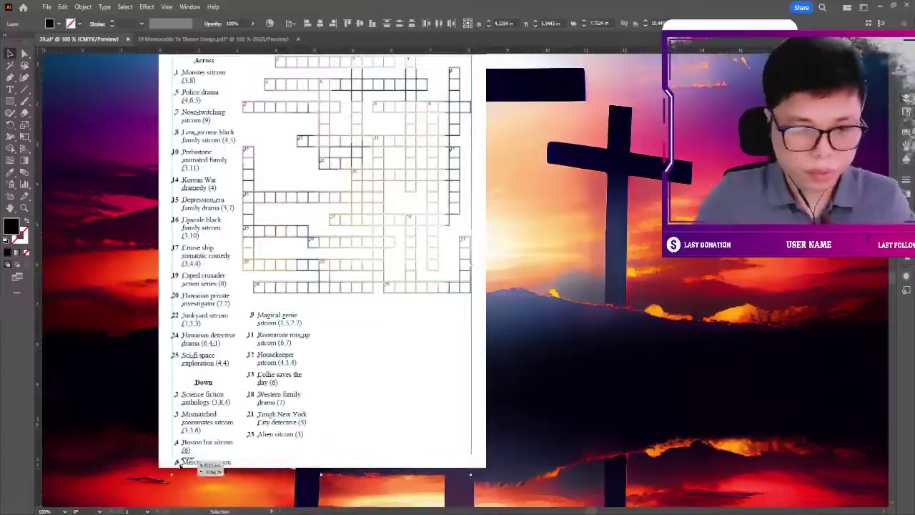
pyautogui.hotkey('ctrl', 'shift', 'a')
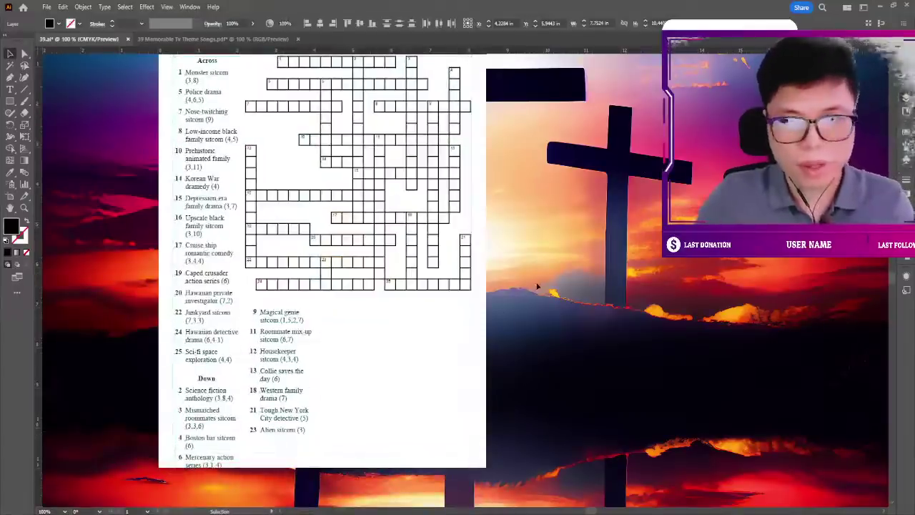
pyautogui.scroll(1, 322, 271)
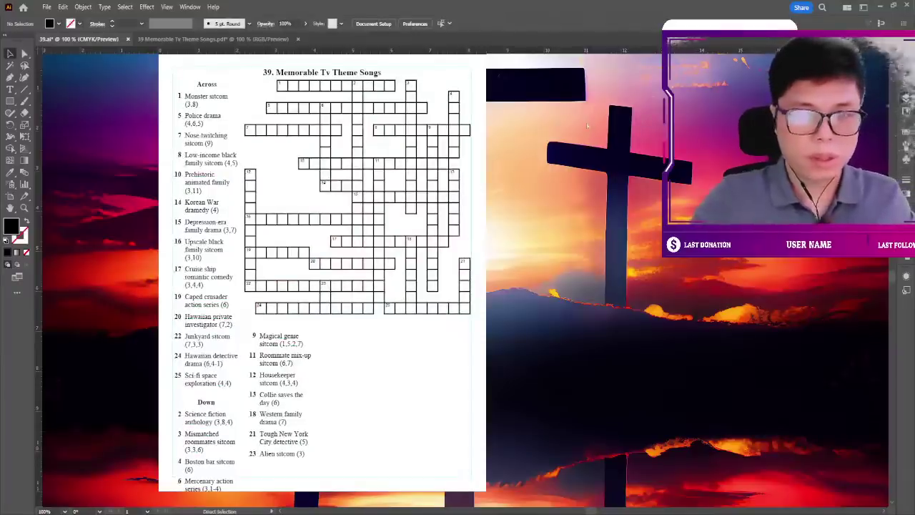
pyautogui.scroll(-2, 586, 126)
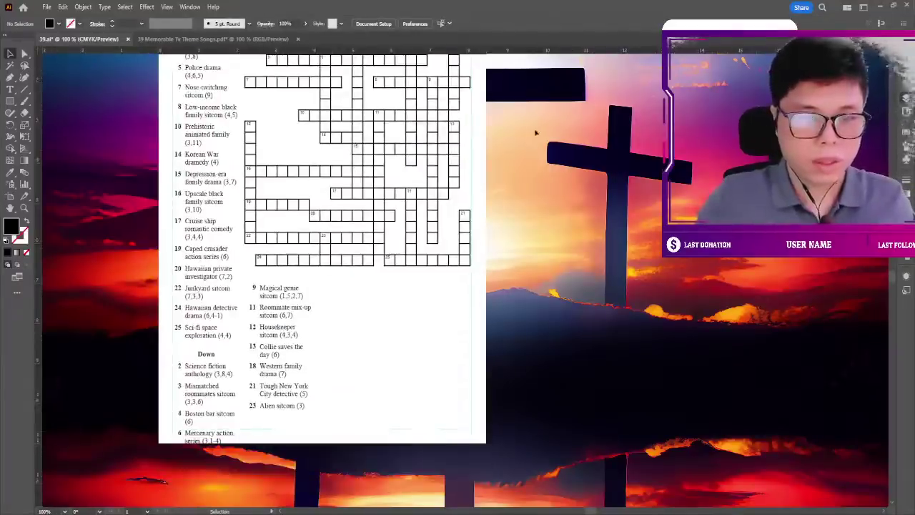
pyautogui.scroll(2, 449, 202)
pyautogui.scroll(-1, 214, 235)
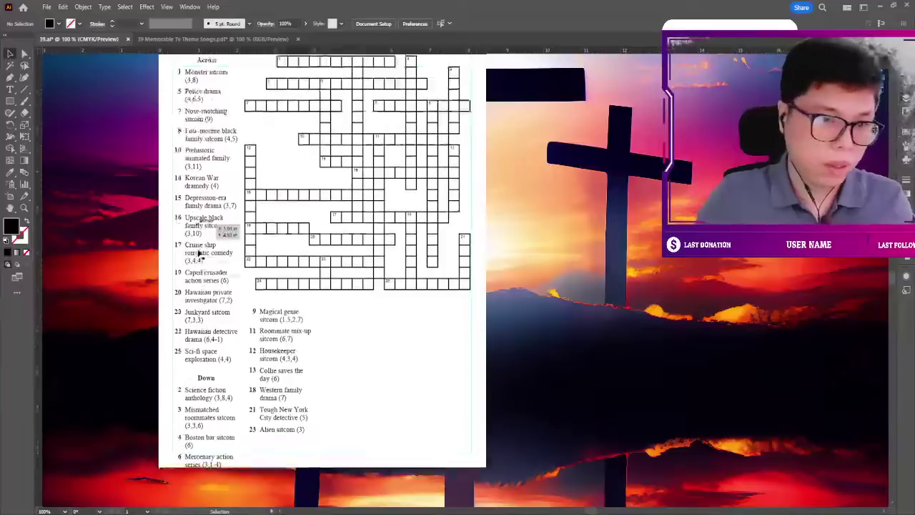
pyautogui.scroll(1, 280, 316)
pyautogui.scroll(1, 215, 171)
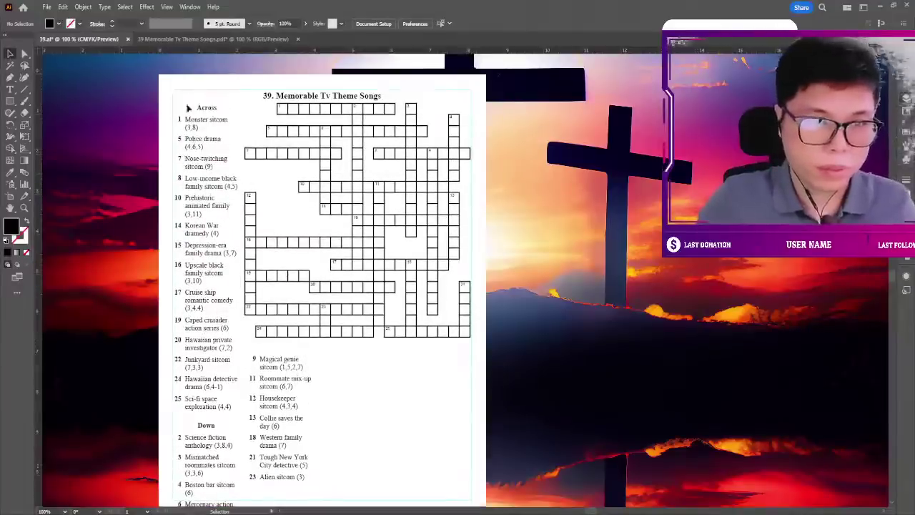
pyautogui.click(414, 163)
pyautogui.press('Delete')
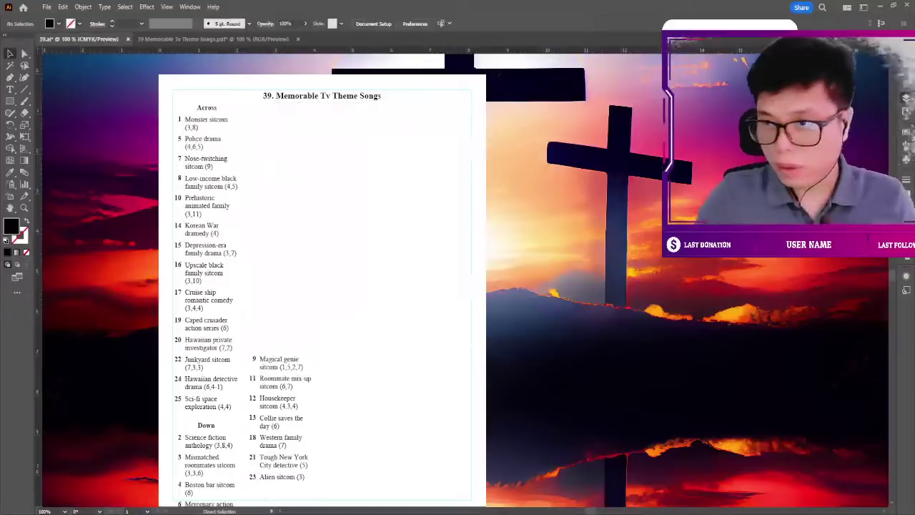
pyautogui.hotkey('ctrl', 'z')
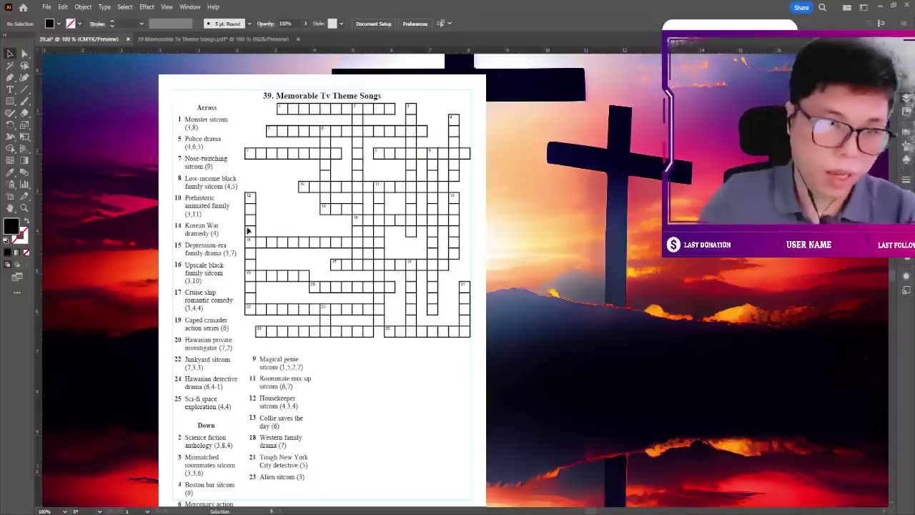
pyautogui.click(245, 193)
pyautogui.press('Left')
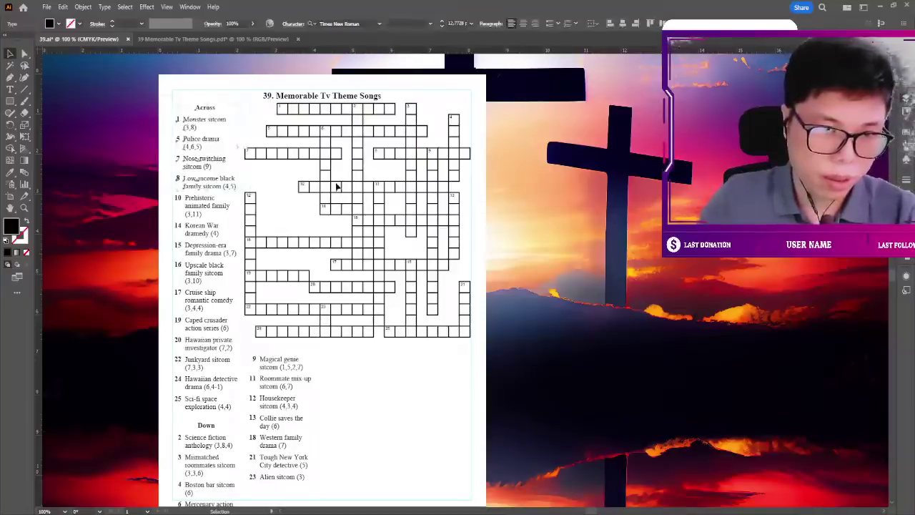
pyautogui.press('Left')
pyautogui.press('Left')
pyautogui.hotkey('ctrl', 'shift', 'a')
pyautogui.scroll(-1, 447, 238)
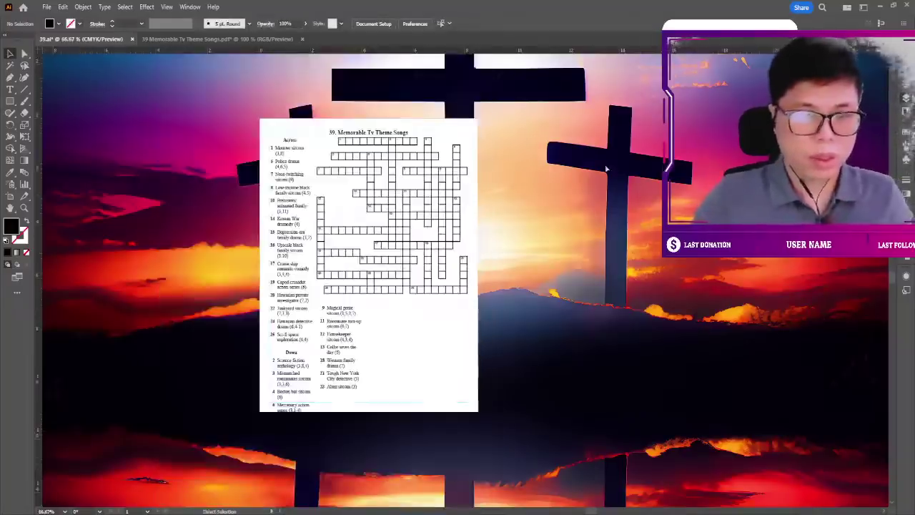
pyautogui.scroll(-2, 360, 250)
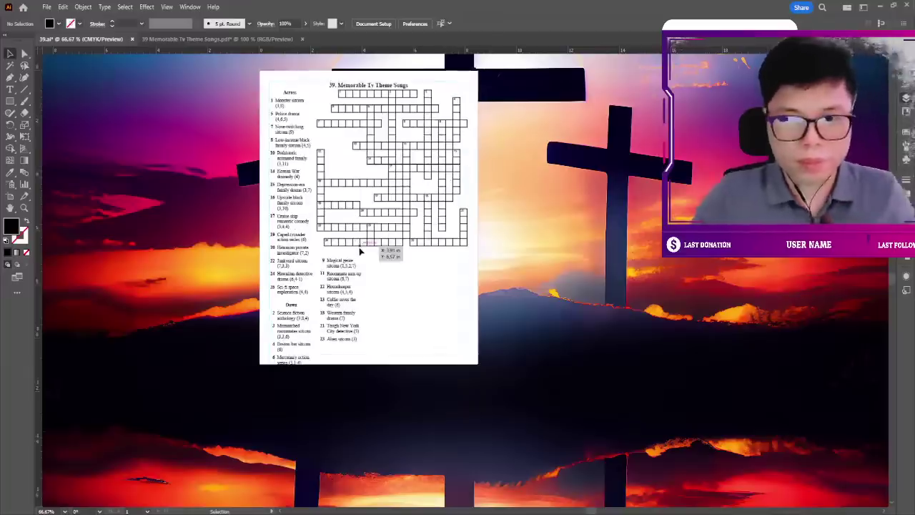
pyautogui.scroll(1, 359, 249)
pyautogui.scroll(-1, 365, 260)
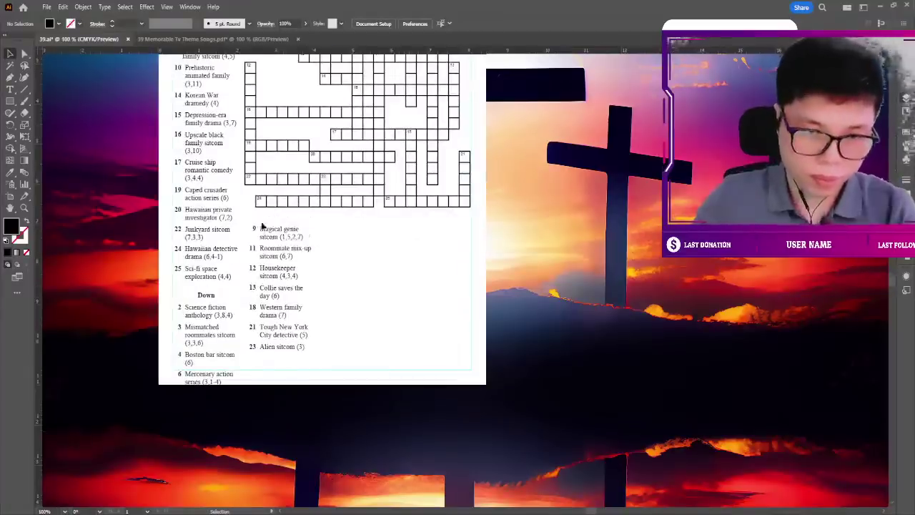
# Move Down clues 9–23 off the page and place Down clues 2–6 below the grid on the right.
pyautogui.click(316, 242)
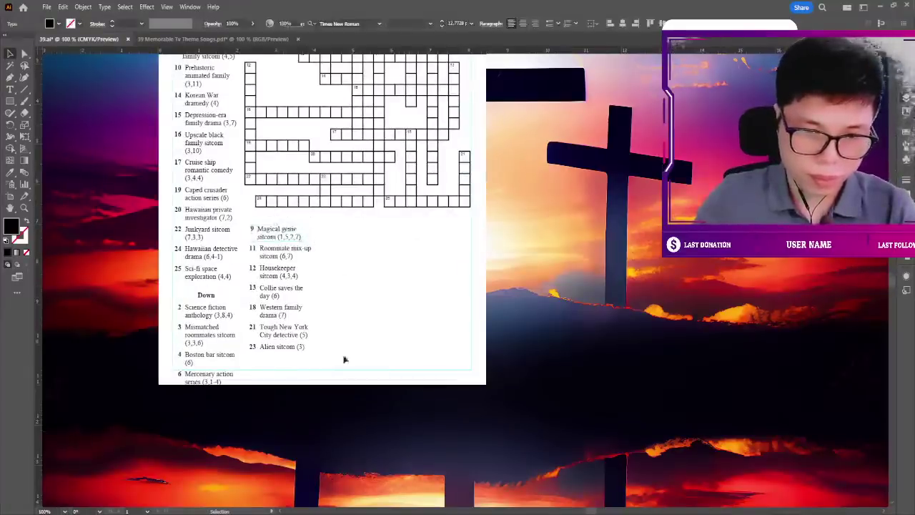
pyautogui.moveTo(272, 235); pyautogui.dragTo(548, 269)
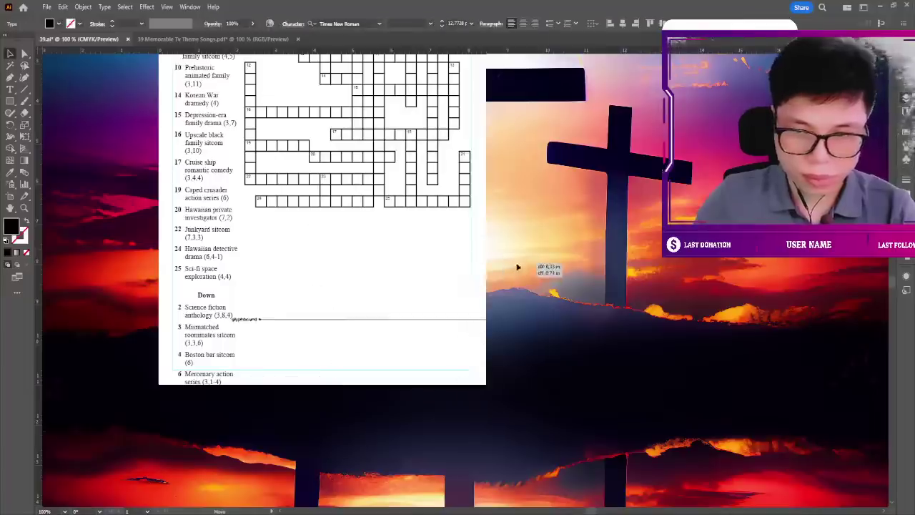
pyautogui.moveTo(202, 297); pyautogui.dragTo(371, 275)
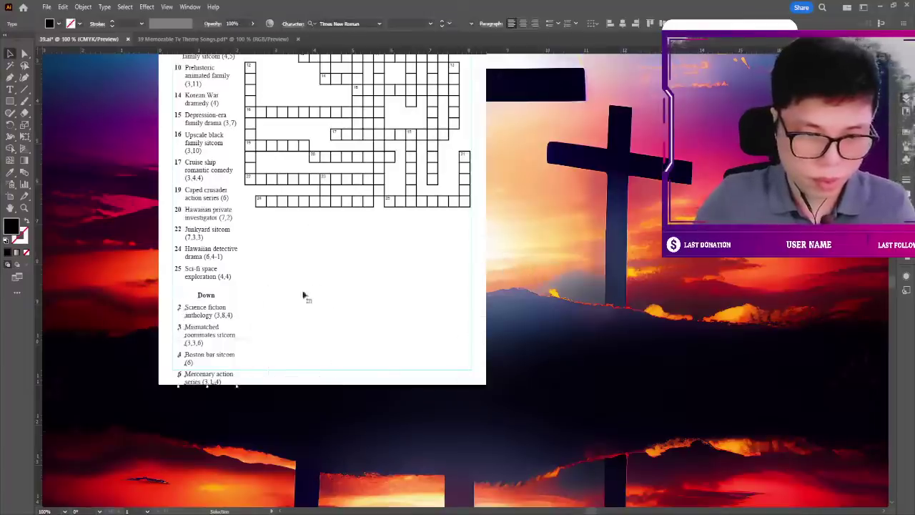
pyautogui.scroll(2, 258, 174)
pyautogui.scroll(3, 258, 174)
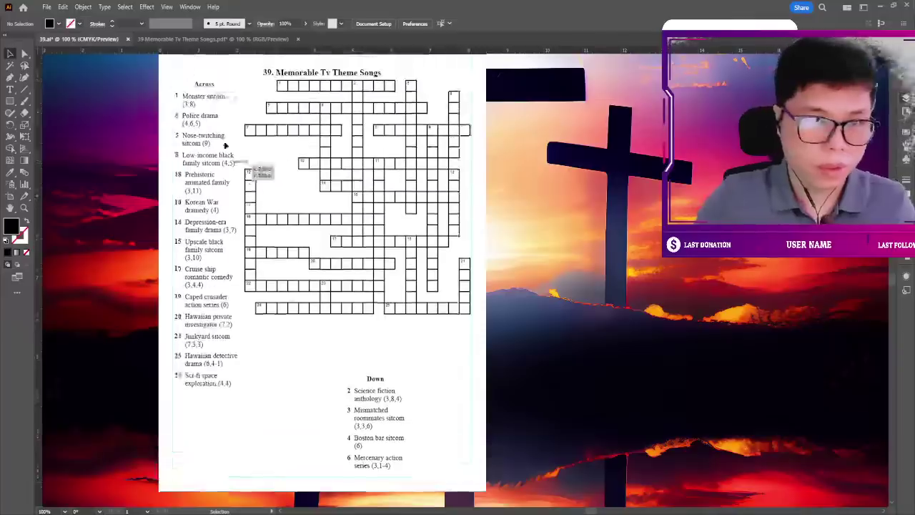
# Lower the Across clue column to sit beside the grid and nudge it into alignment.
pyautogui.click(238, 419)
pyautogui.scroll(-1, 222, 175)
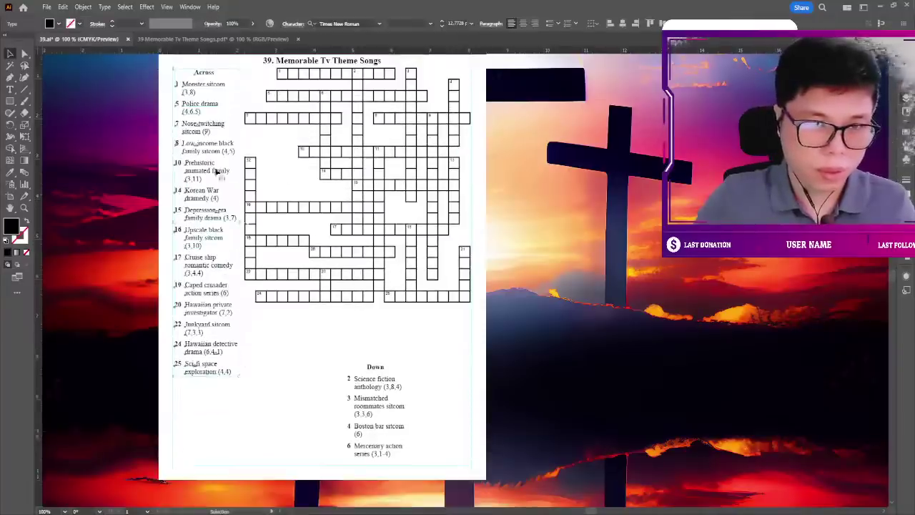
pyautogui.moveTo(205, 107); pyautogui.dragTo(205, 186)
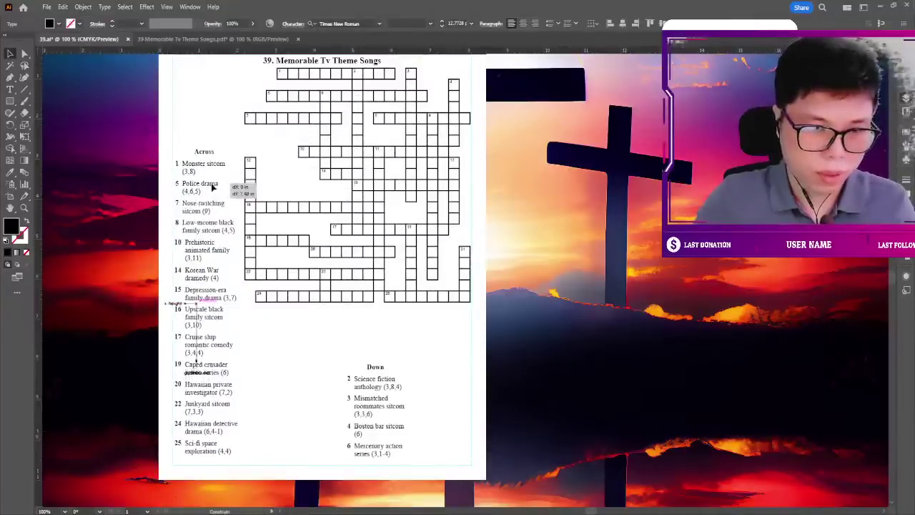
pyautogui.click(265, 193)
pyautogui.scroll(-2, 320, 232)
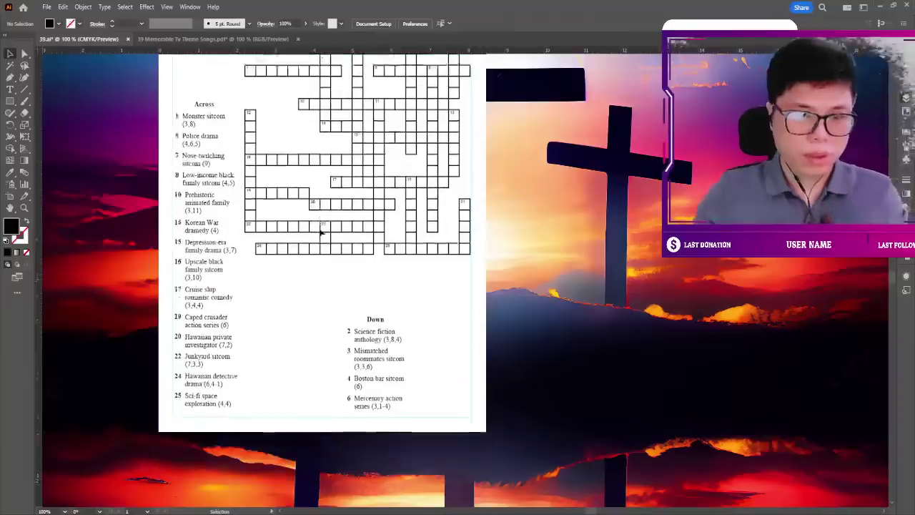
pyautogui.scroll(1, 179, 136)
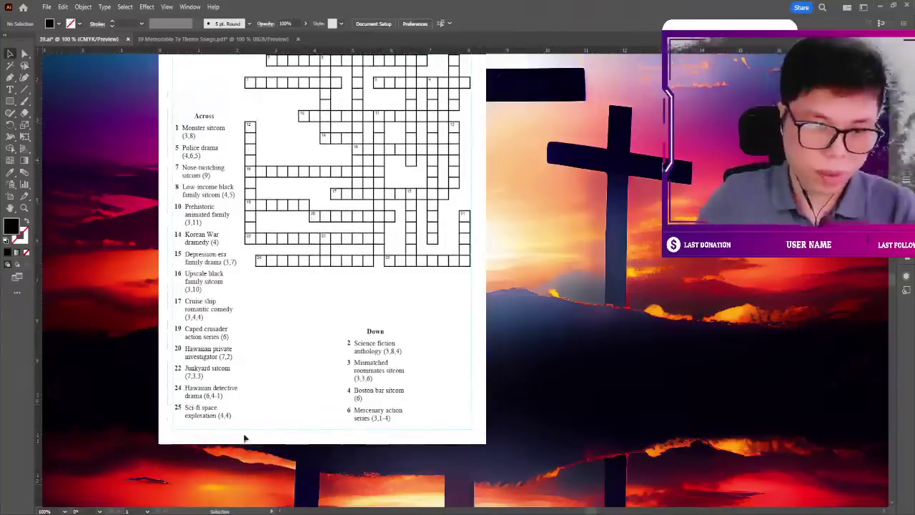
pyautogui.moveTo(243, 435); pyautogui.dragTo(341, 307)
pyautogui.press('Up')
pyautogui.press('Up')
pyautogui.click(322, 307)
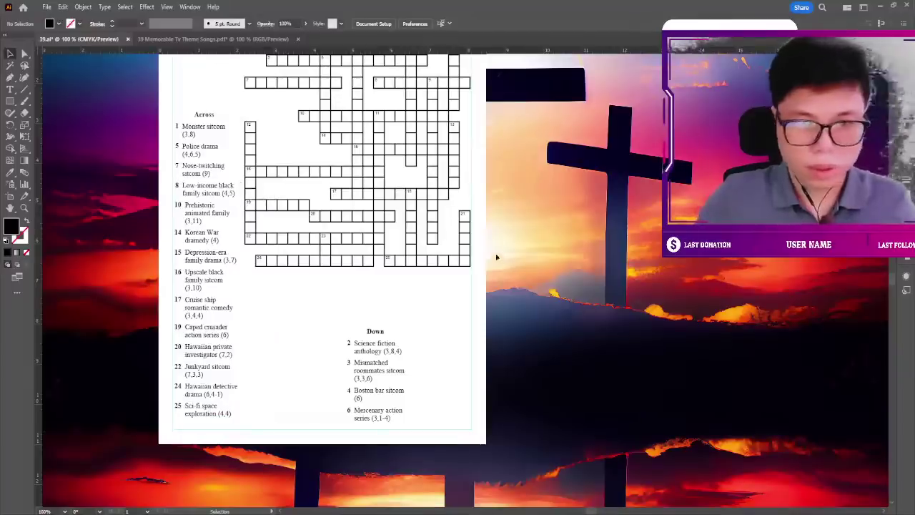
pyautogui.scroll(1, 468, 252)
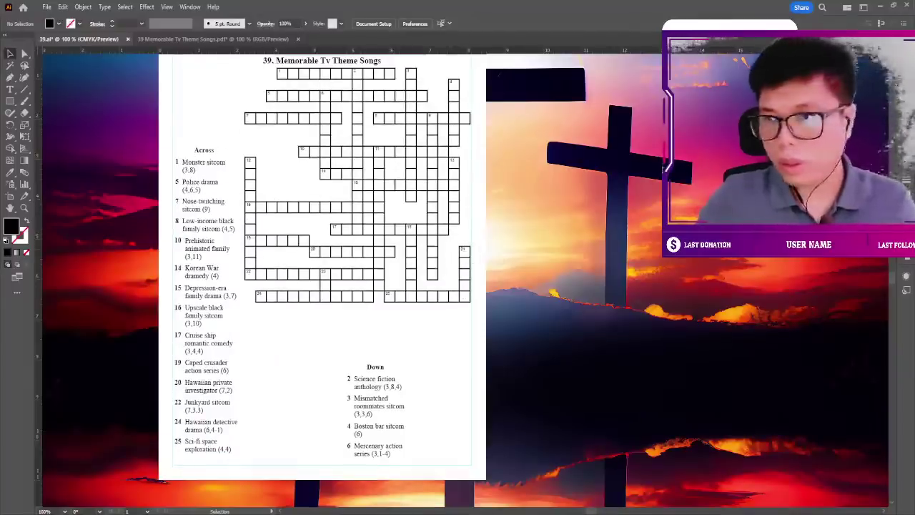
pyautogui.click(472, 184)
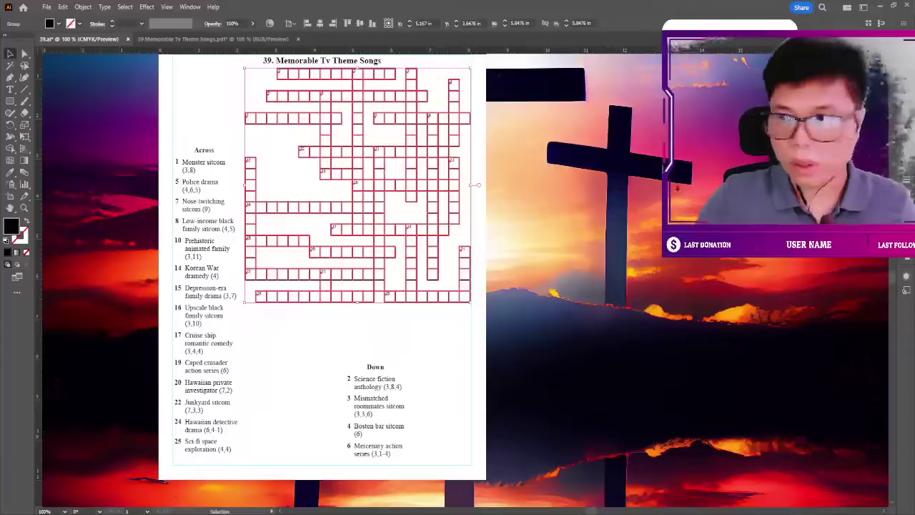
pyautogui.click(477, 185)
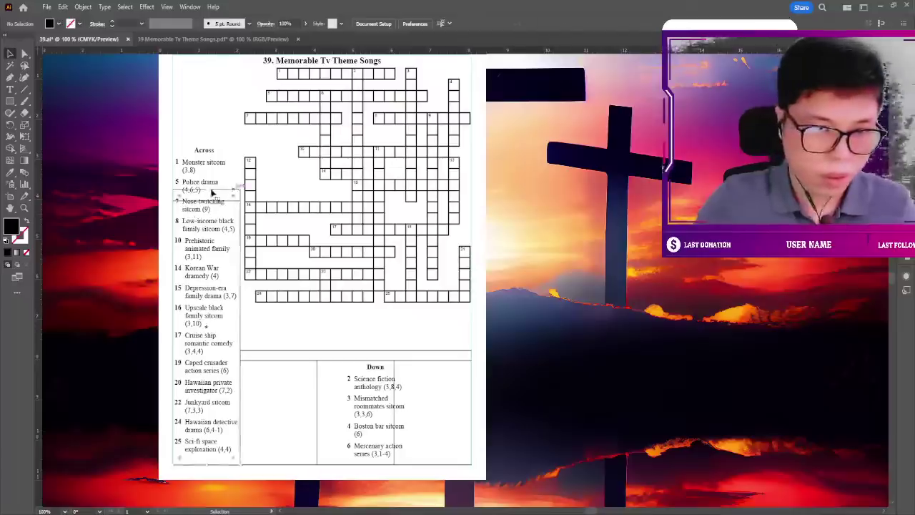
# Draw no-fill, black-stroke rectangles framing the Across clues and the lower clue area.
pyautogui.press('m')
pyautogui.hotkey('shift', 'x')
pyautogui.moveTo(172, 143)
pyautogui.mouseDown()
pyautogui.moveTo(239, 143)
pyautogui.moveTo(219, 144)
pyautogui.mouseUp()
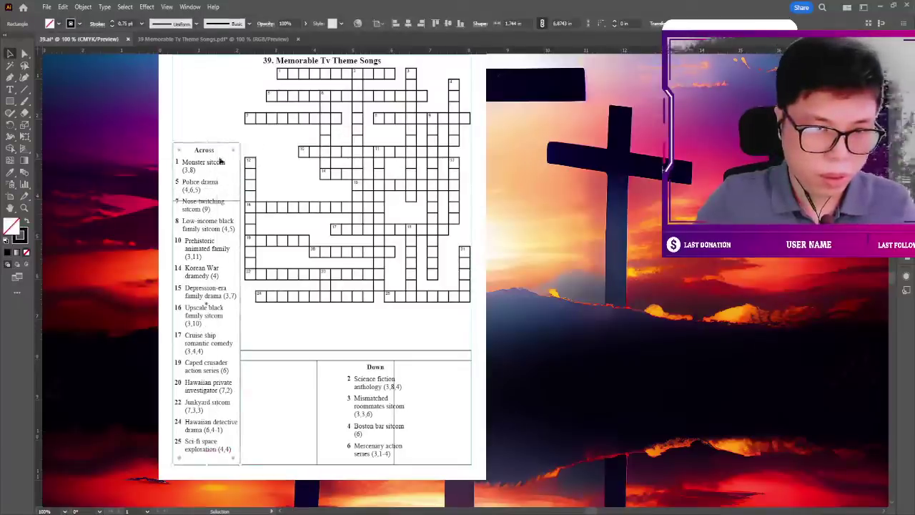
pyautogui.moveTo(238, 205); pyautogui.dragTo(240, 160)
# Zoom to 150% to inspect the lower clue boxes, then zoom back out to the whole page.
pyautogui.scroll(-1, 406, 173)
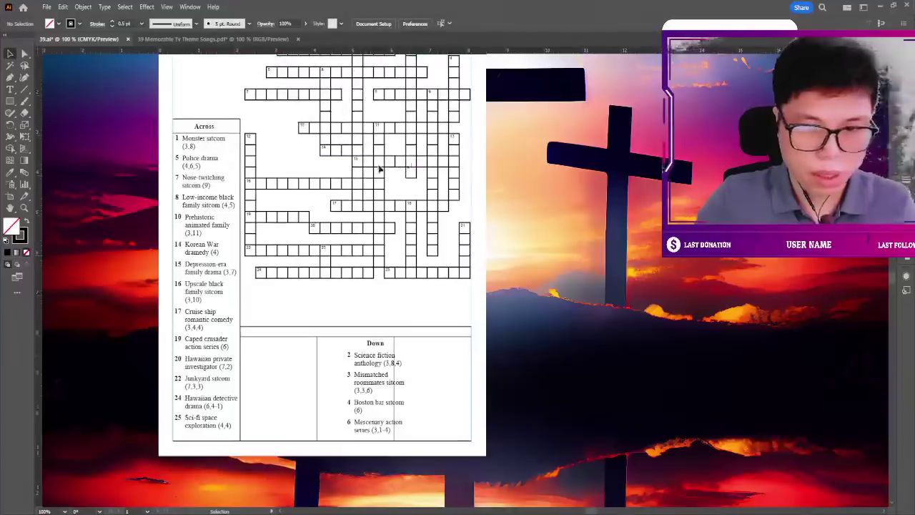
pyautogui.scroll(-1, 443, 182)
pyautogui.scroll(-1, 500, 200)
pyautogui.scroll(1, 510, 205)
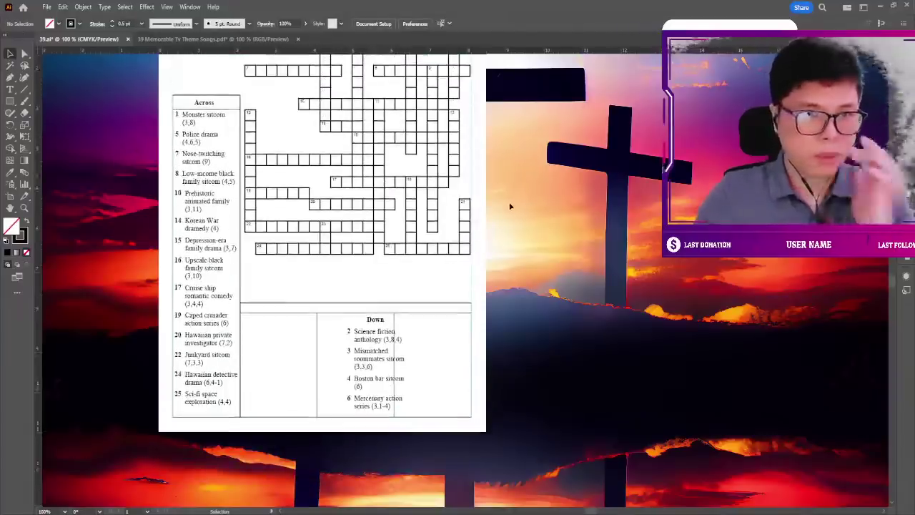
pyautogui.hotkey('ctrl', '+')
pyautogui.moveTo(510, 206); pyautogui.dragTo(515, 169)
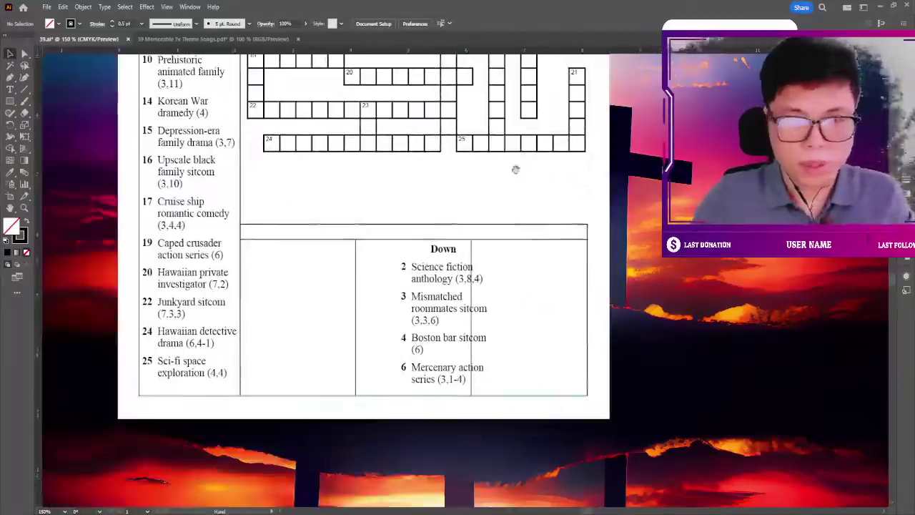
pyautogui.hscroll(3, 681, 203)
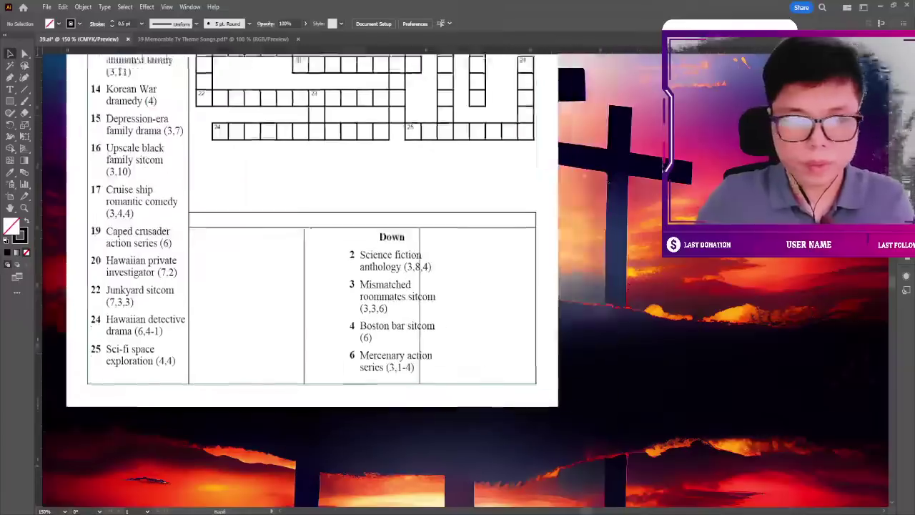
pyautogui.hscroll(-3, 579, 199)
pyautogui.scroll(1, 577, 199)
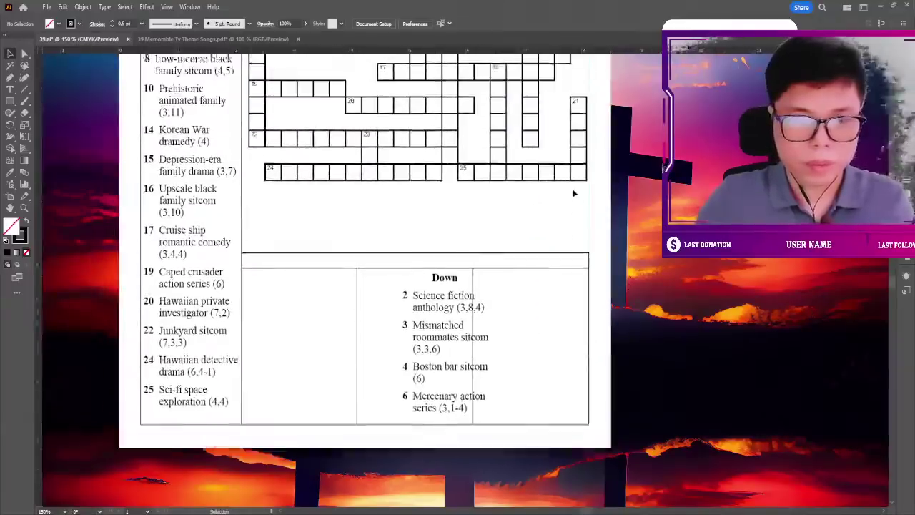
pyautogui.scroll(2, 576, 193)
pyautogui.scroll(2, 575, 187)
pyautogui.hotkey('ctrl', '-')
pyautogui.hotkey('ctrl', '-')
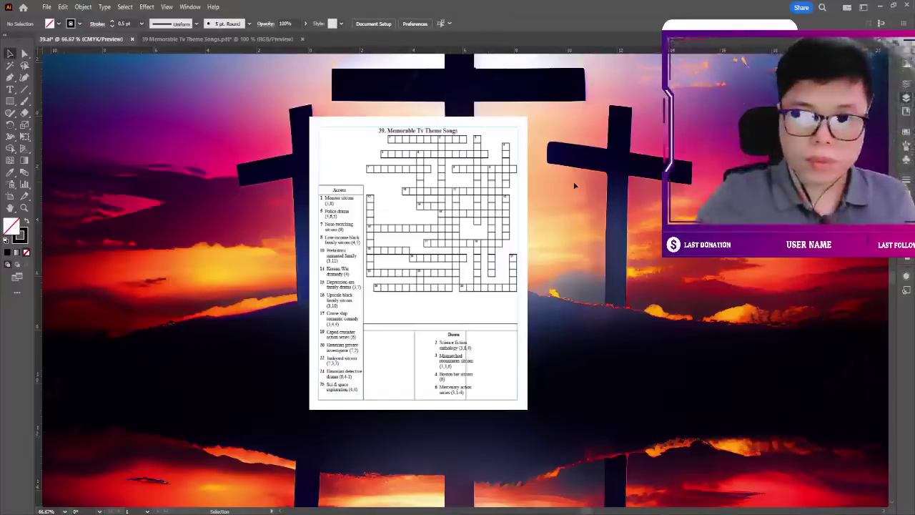
pyautogui.hotkey('ctrl', '1')
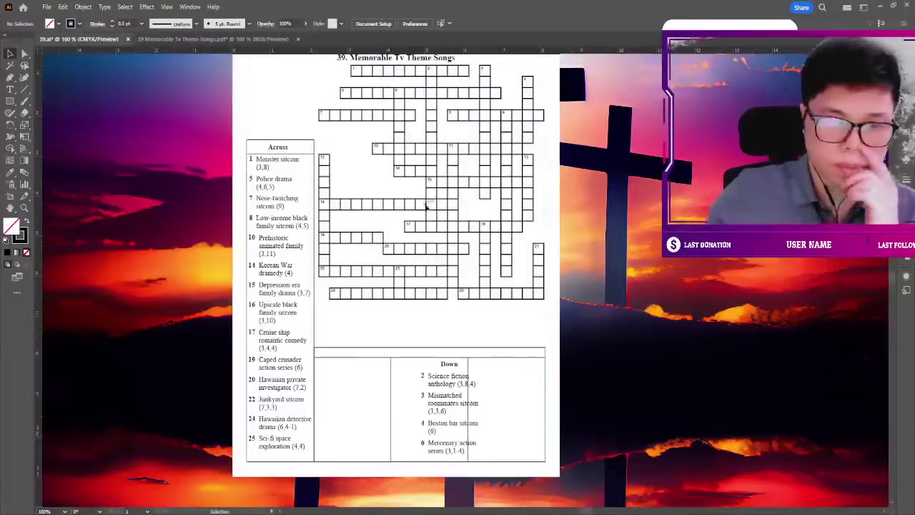
pyautogui.scroll(-3, 430, 207)
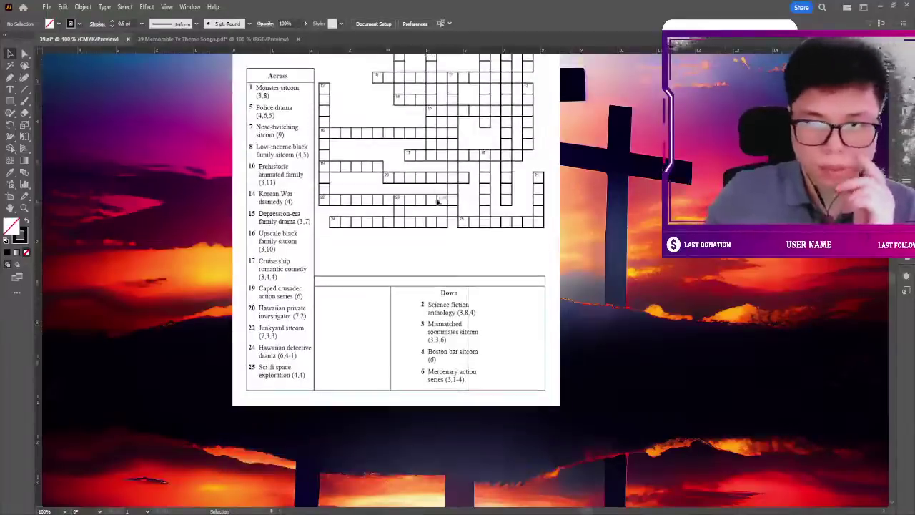
pyautogui.scroll(2, 432, 211)
pyautogui.scroll(1, 442, 188)
pyautogui.scroll(-1, 442, 188)
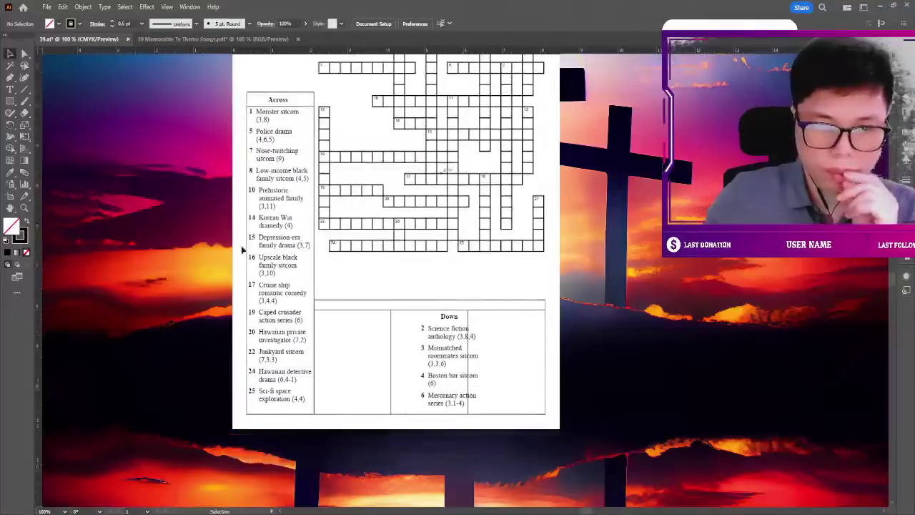
pyautogui.scroll(2, 415, 190)
pyautogui.scroll(2, 383, 192)
pyautogui.scroll(-1, 331, 297)
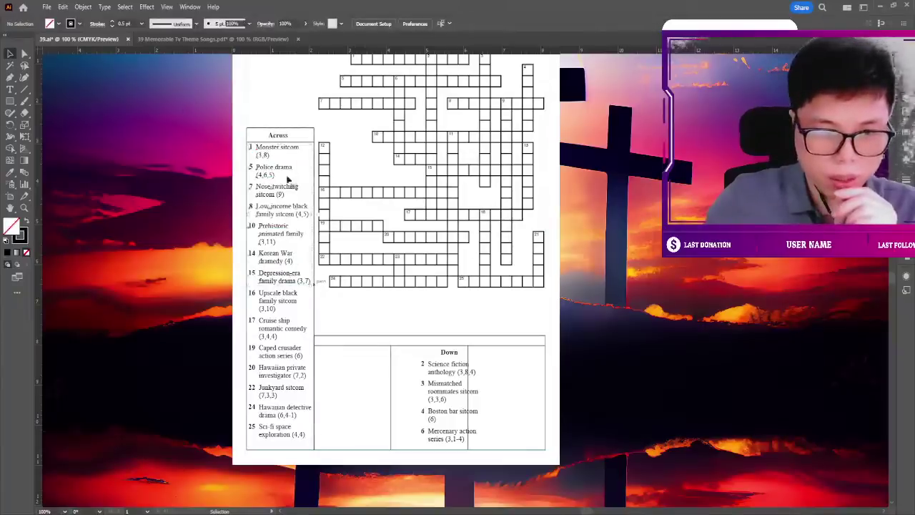
pyautogui.press('t')
# Move the Across clue text out of the left column, discarding trial moves into the middle column.
pyautogui.press('v')
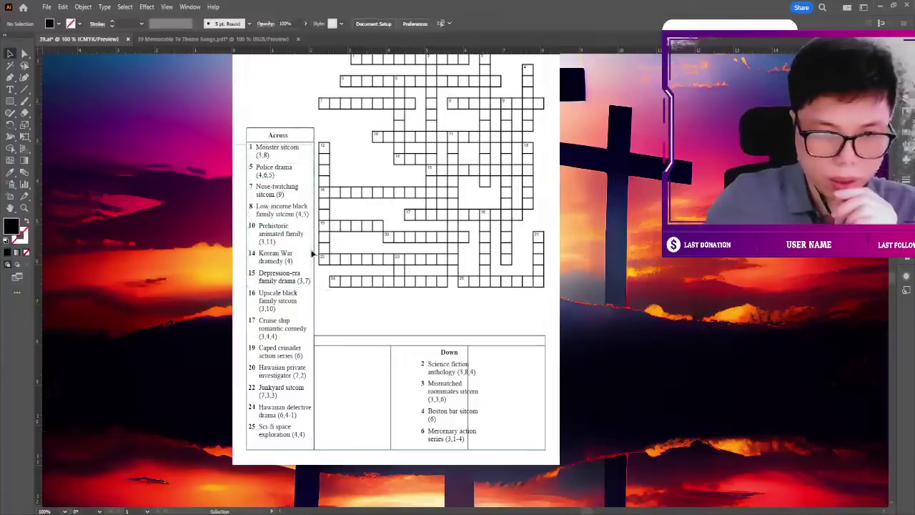
pyautogui.moveTo(282, 222); pyautogui.dragTo(343, 364)
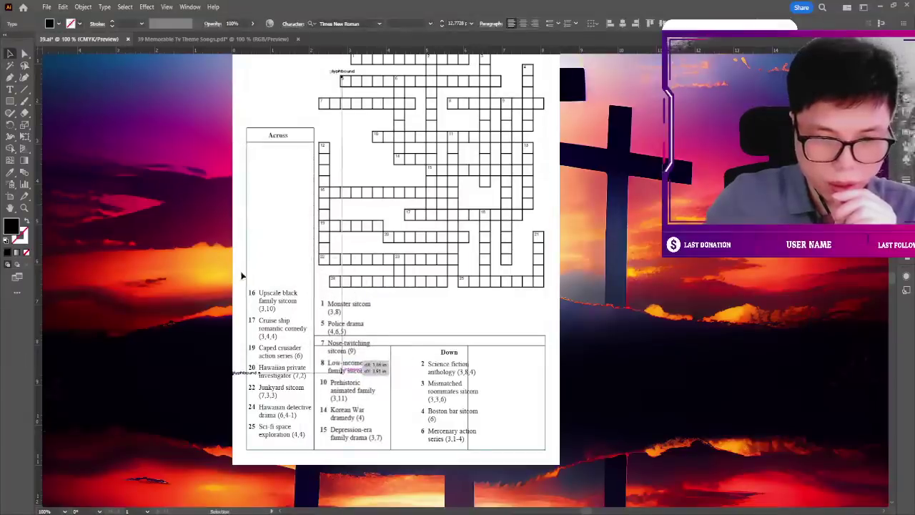
pyautogui.moveTo(285, 325); pyautogui.dragTo(420, 333)
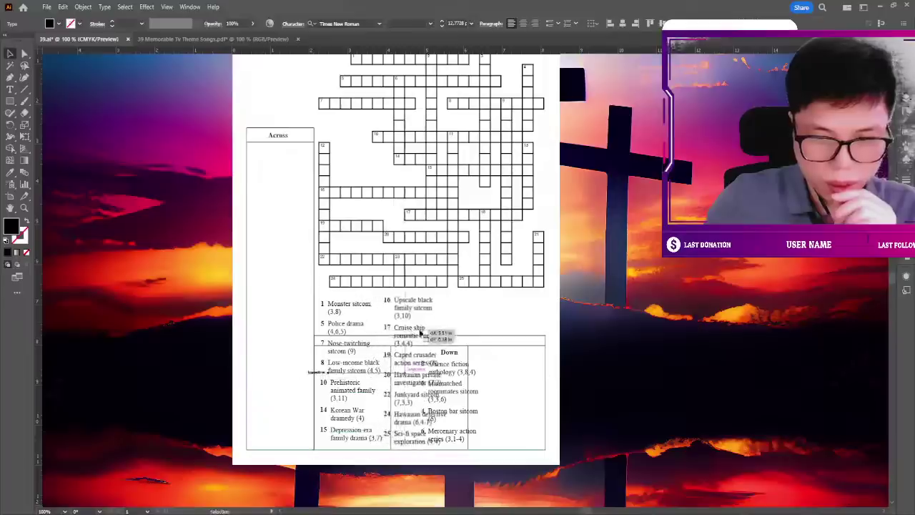
pyautogui.hotkey('ctrl', 'z')
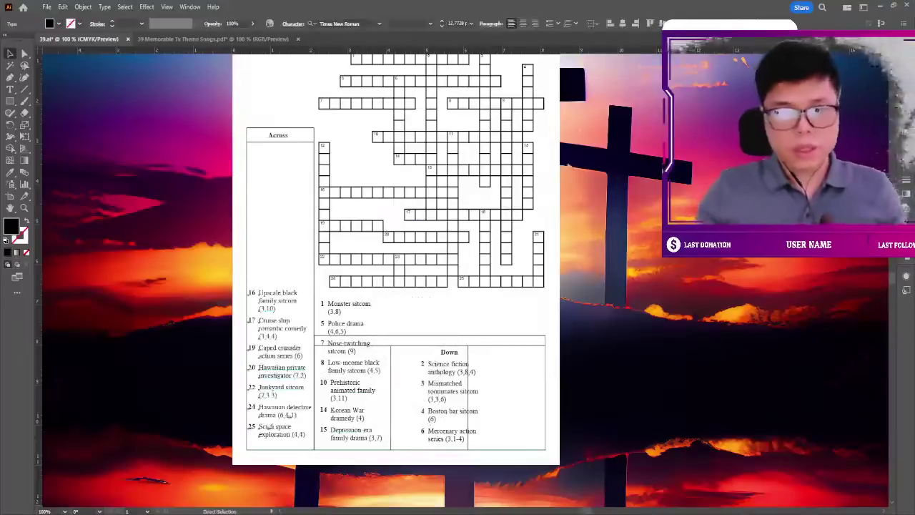
pyautogui.hotkey('ctrl', 'z')
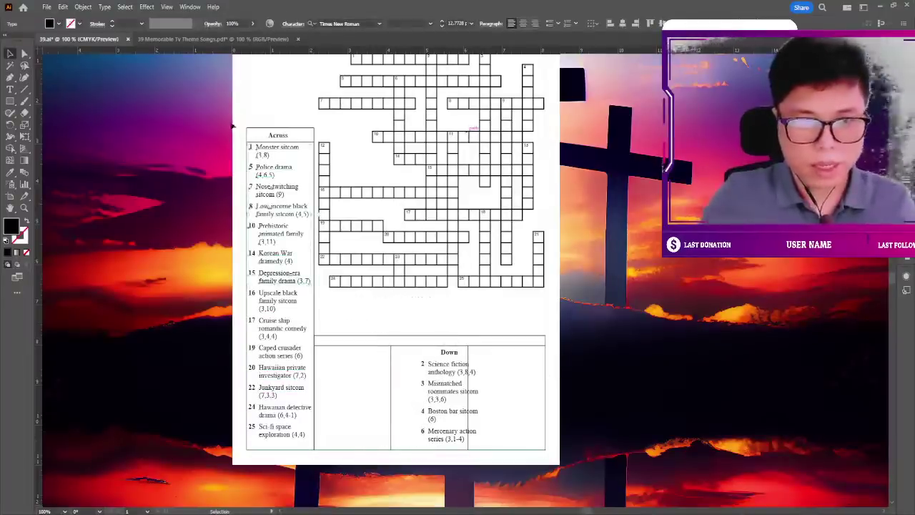
pyautogui.moveTo(282, 163); pyautogui.dragTo(171, 453)
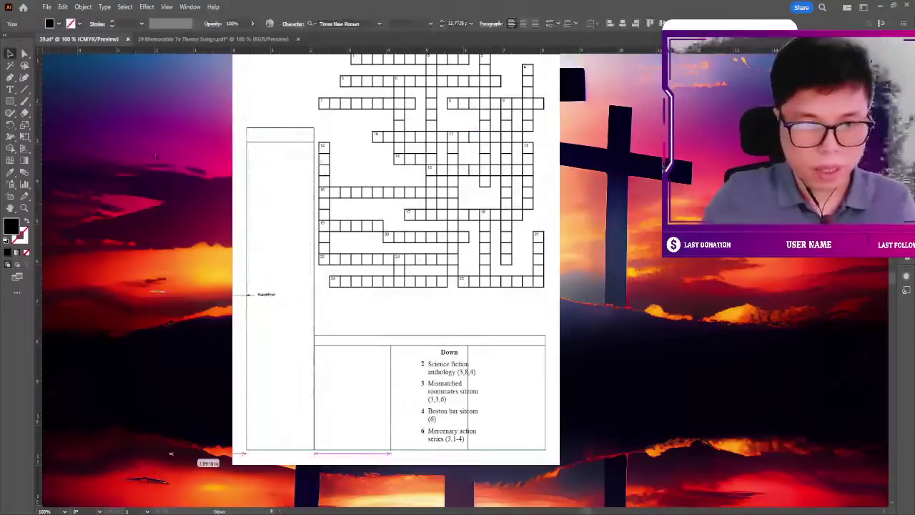
pyautogui.hotkey('ctrl', 'shift', 'a')
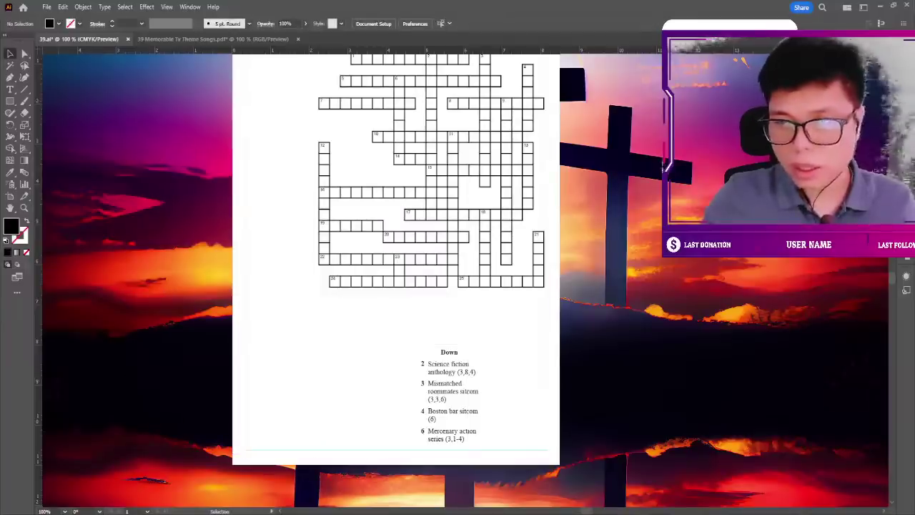
# Shift the crossword grid group about 0.65 in left over the clue table.
pyautogui.scroll(-2, 395, 286)
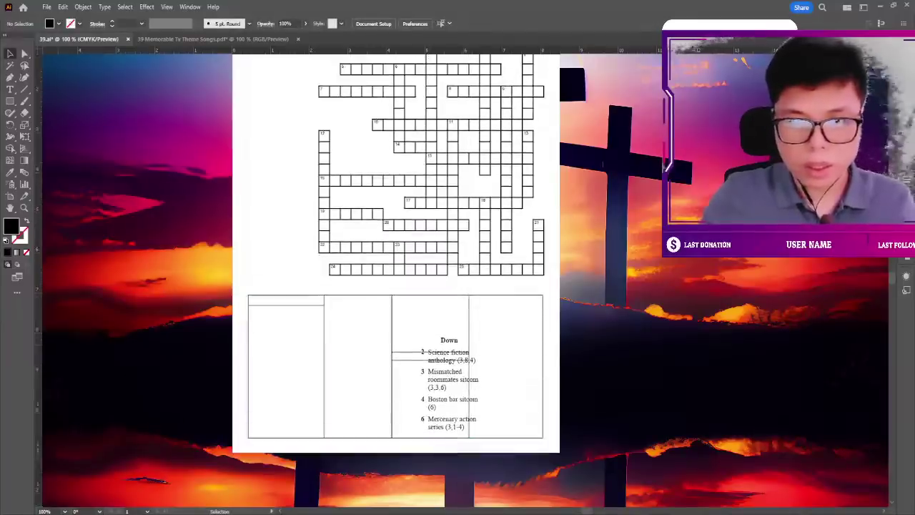
pyautogui.scroll(-3, 395, 286)
pyautogui.scroll(2, 559, 169)
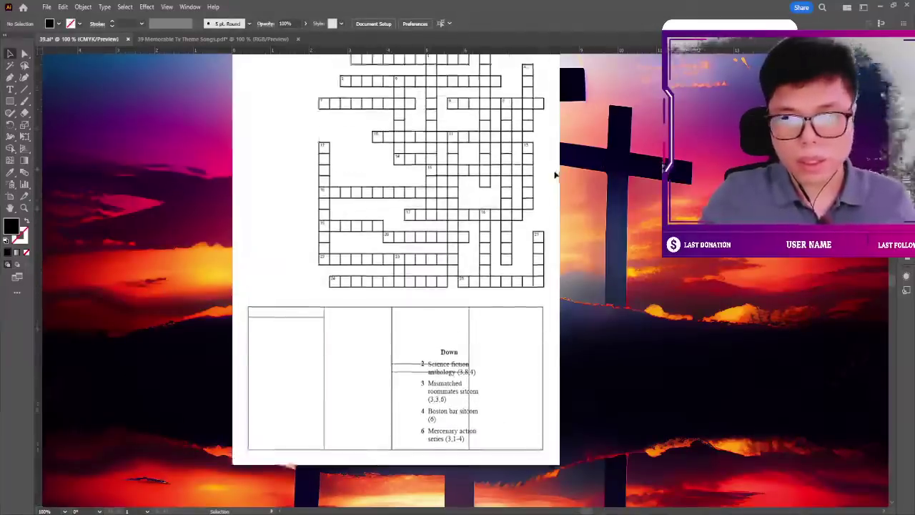
pyautogui.scroll(6, 560, 169)
pyautogui.click(449, 140)
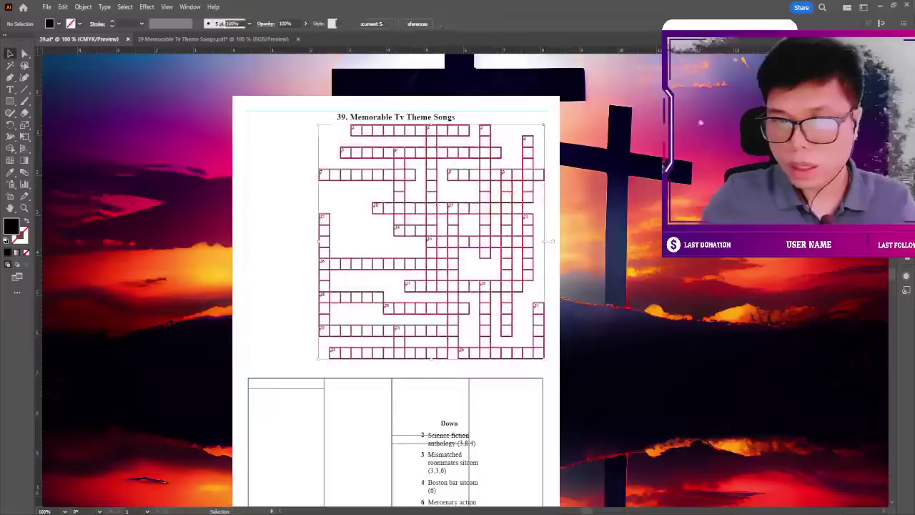
pyautogui.moveTo(449, 139); pyautogui.dragTo(424, 139)
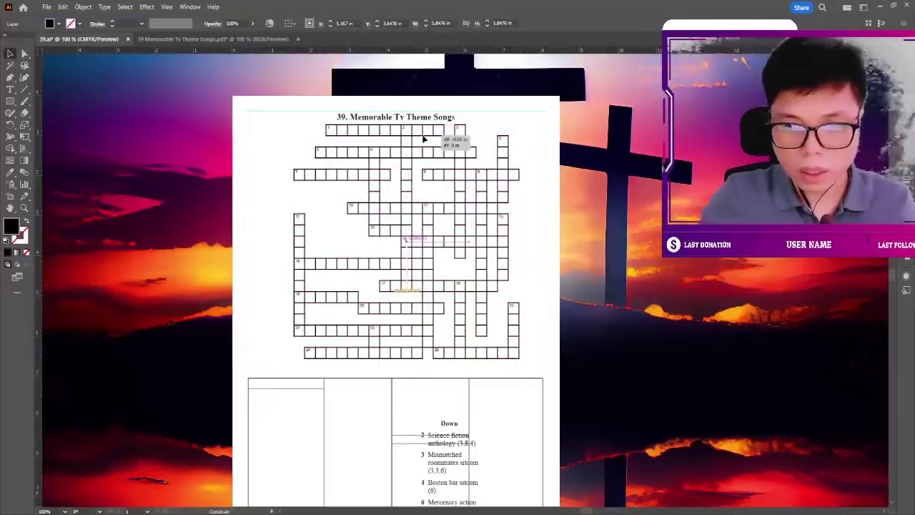
pyautogui.scroll(-7, 560, 190)
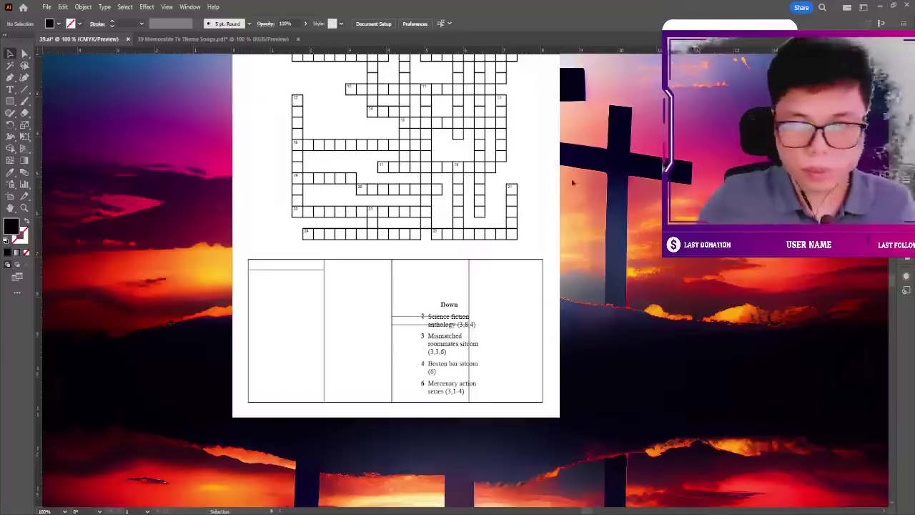
# Raise the clue table's top edge slightly toward the grid.
pyautogui.click(425, 260)
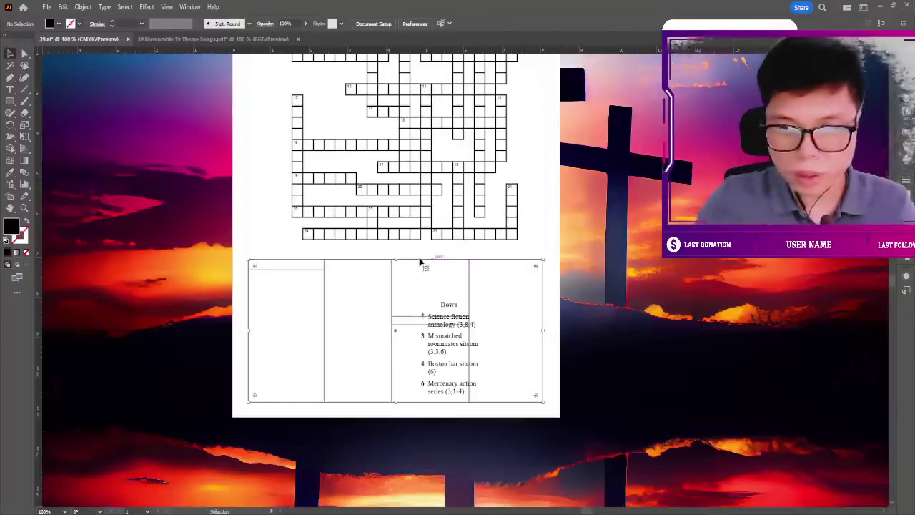
pyautogui.moveTo(395, 259); pyautogui.dragTo(395, 252)
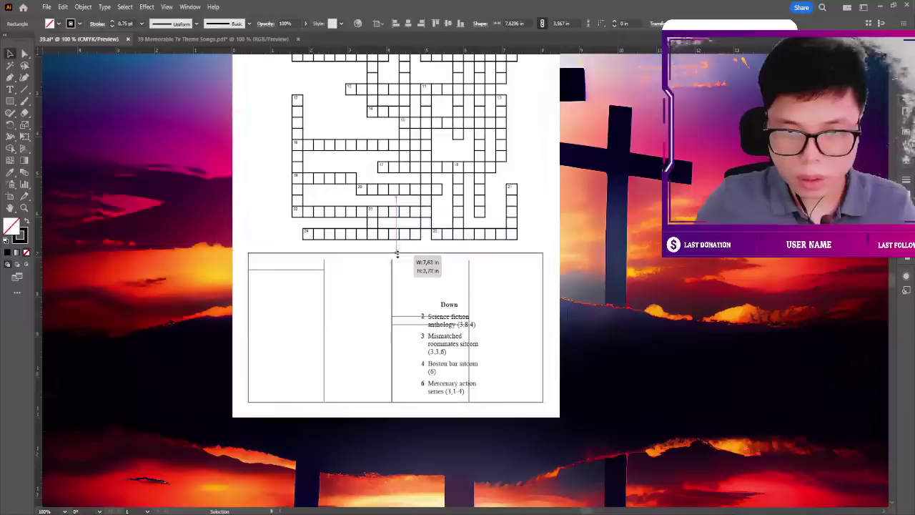
pyautogui.click(134, 72)
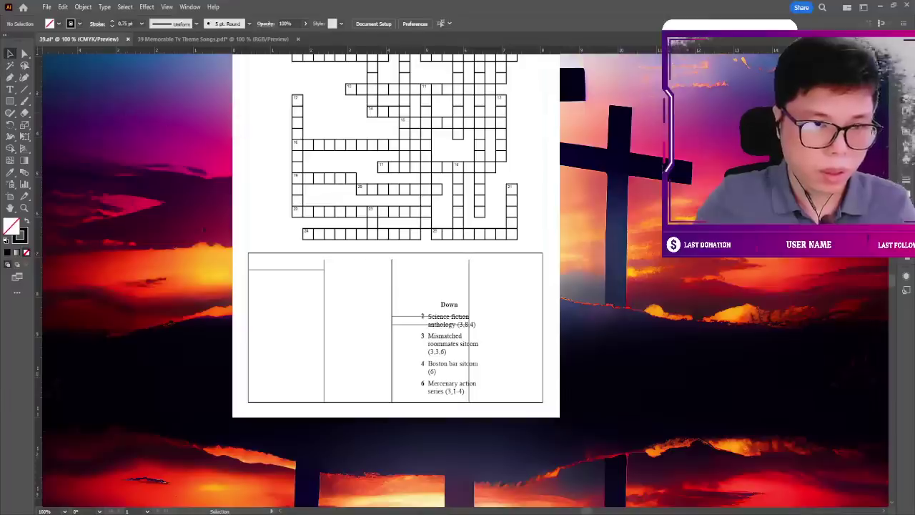
# Trial-place the Across clue block in the table's left column.
pyautogui.moveTo(163, 138); pyautogui.dragTo(288, 284)
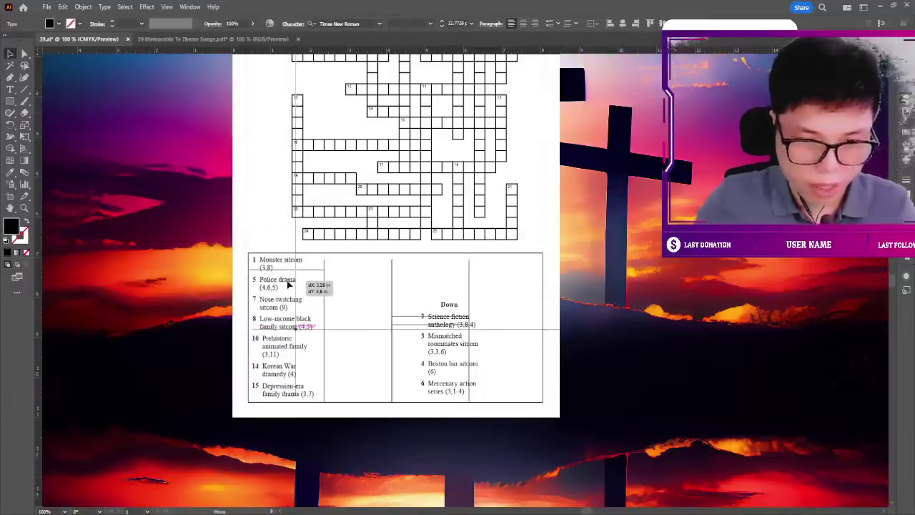
pyautogui.moveTo(289, 285); pyautogui.dragTo(287, 284)
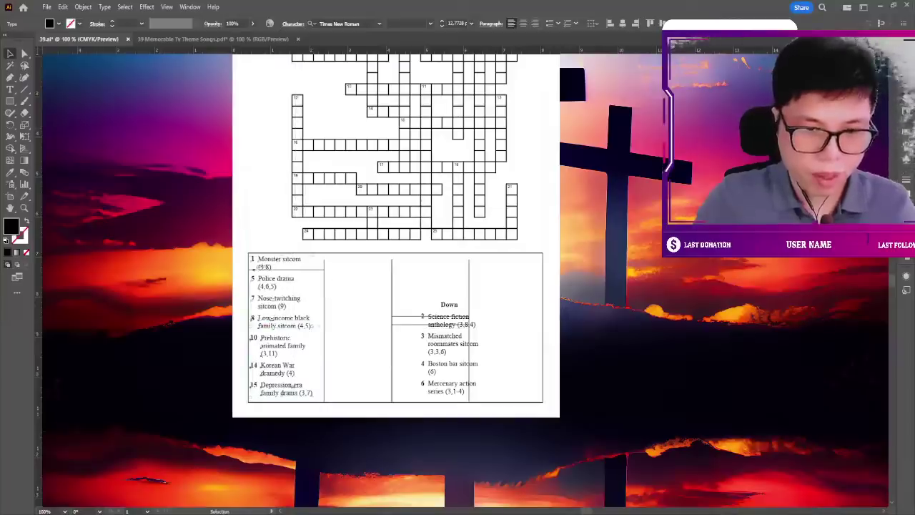
pyautogui.moveTo(259, 319)
pyautogui.mouseDown()
pyautogui.moveTo(250, 323)
pyautogui.moveTo(259, 319)
pyautogui.mouseUp()
pyautogui.click(174, 224)
# Remove the trial placement and put the Across heading in the table's header row.
pyautogui.press('a')
pyautogui.press('Delete')
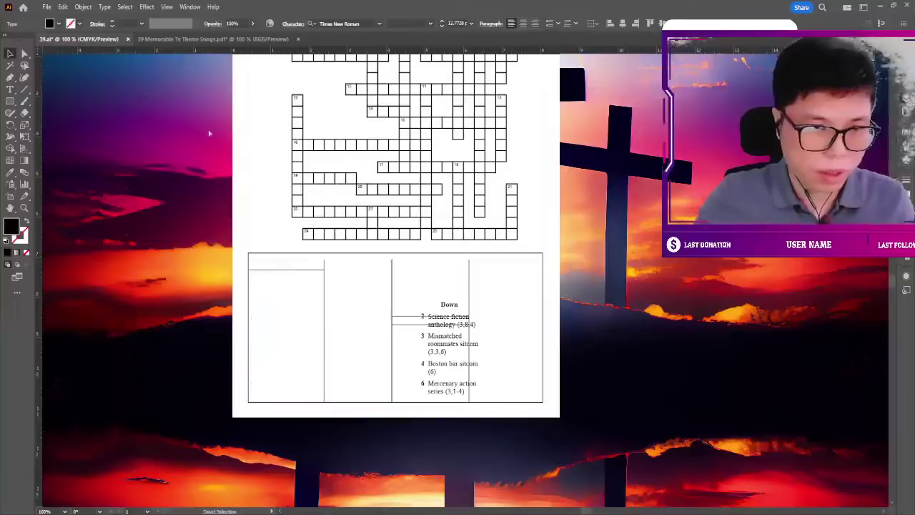
pyautogui.hotkey('ctrl', 'shift', 'a')
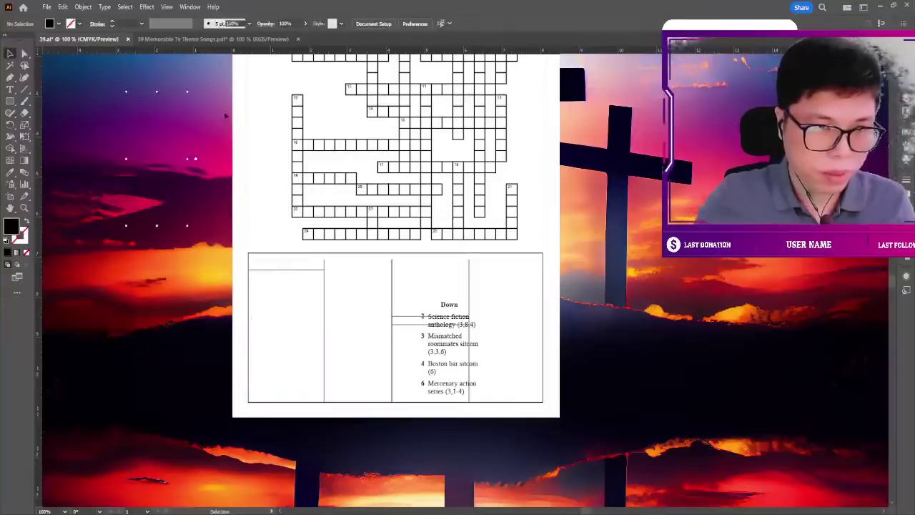
pyautogui.moveTo(157, 100); pyautogui.dragTo(282, 263)
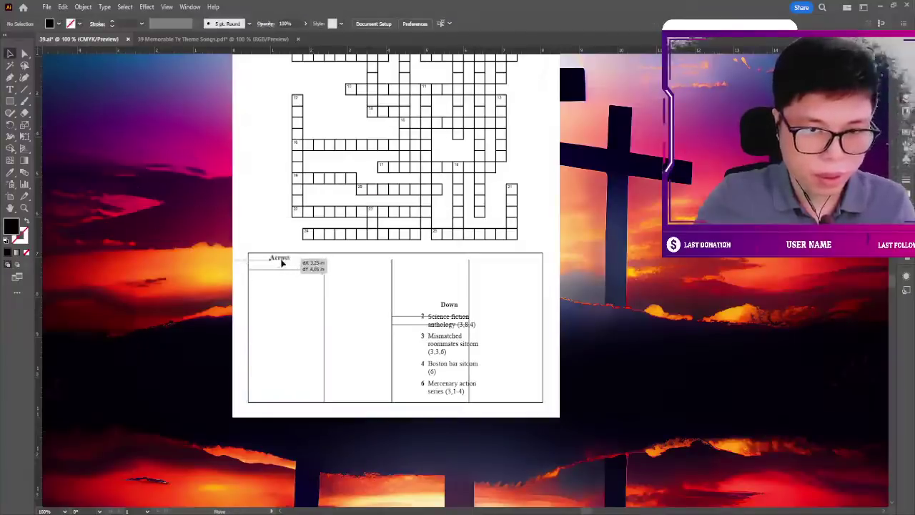
pyautogui.moveTo(273, 258); pyautogui.dragTo(275, 257)
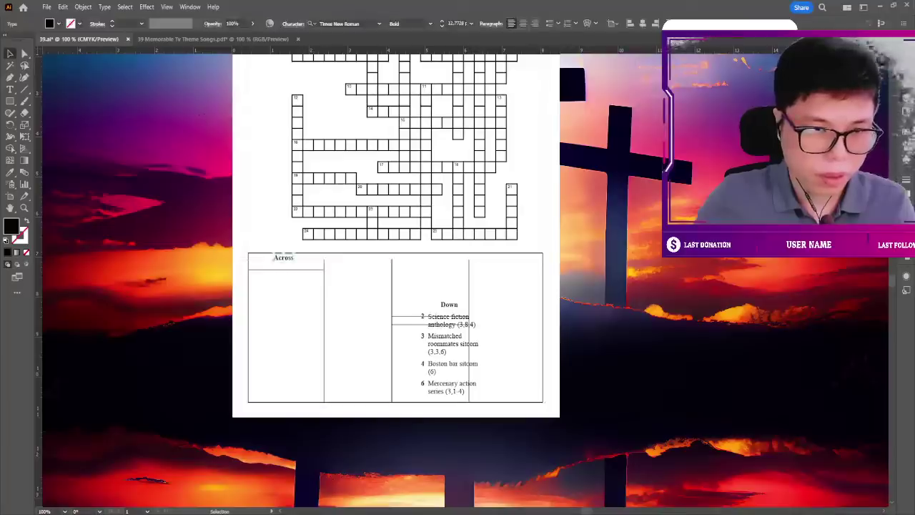
# Move Across clues 1–14 into the table's first column.
pyautogui.click(195, 165)
pyautogui.moveTo(159, 158); pyautogui.dragTo(283, 328)
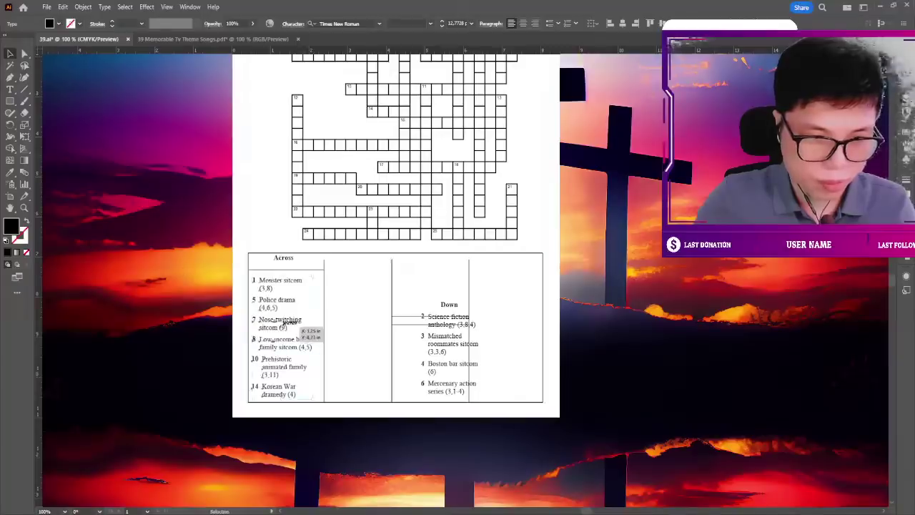
pyautogui.click(163, 281)
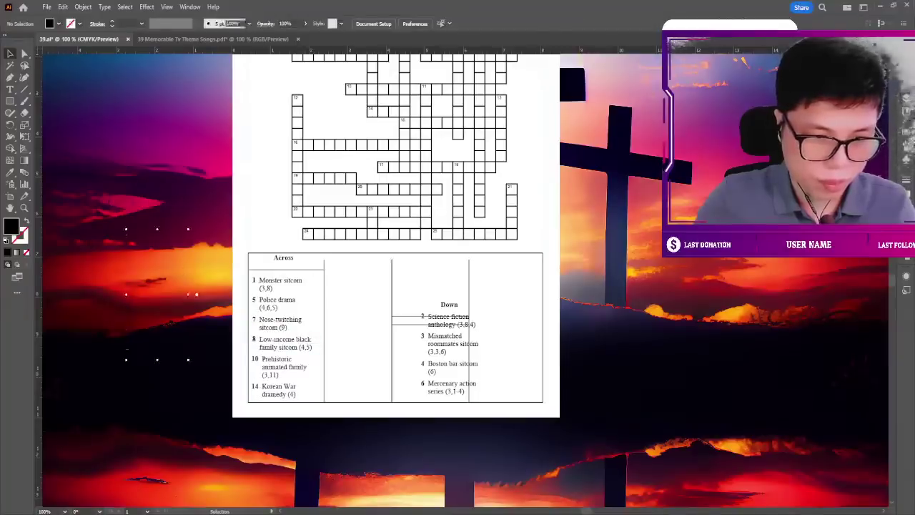
# Paste Across clues 15–22 and 24 and place them in the second column.
pyautogui.hotkey('ctrl', 'v')
pyautogui.moveTo(353, 281); pyautogui.dragTo(372, 268)
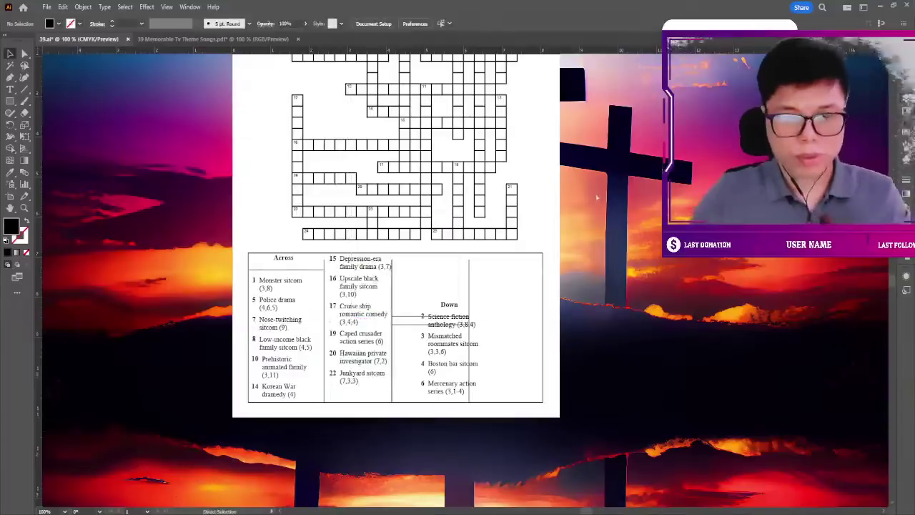
pyautogui.hotkey('ctrl', '+')
pyautogui.moveTo(292, 248)
pyautogui.mouseDown()
pyautogui.moveTo(392, 121)
pyautogui.moveTo(446, 86)
pyautogui.mouseUp()
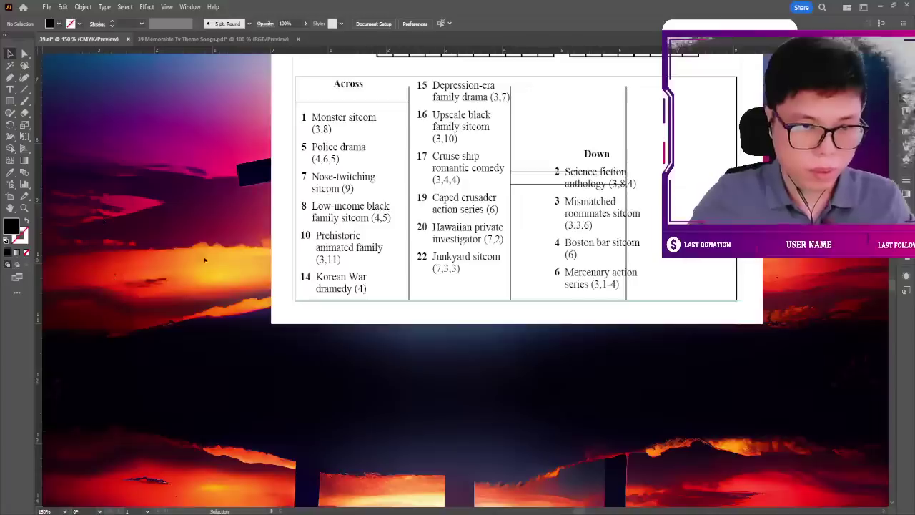
pyautogui.hotkey('ctrl', 'v')
pyautogui.moveTo(407, 285); pyautogui.dragTo(491, 287)
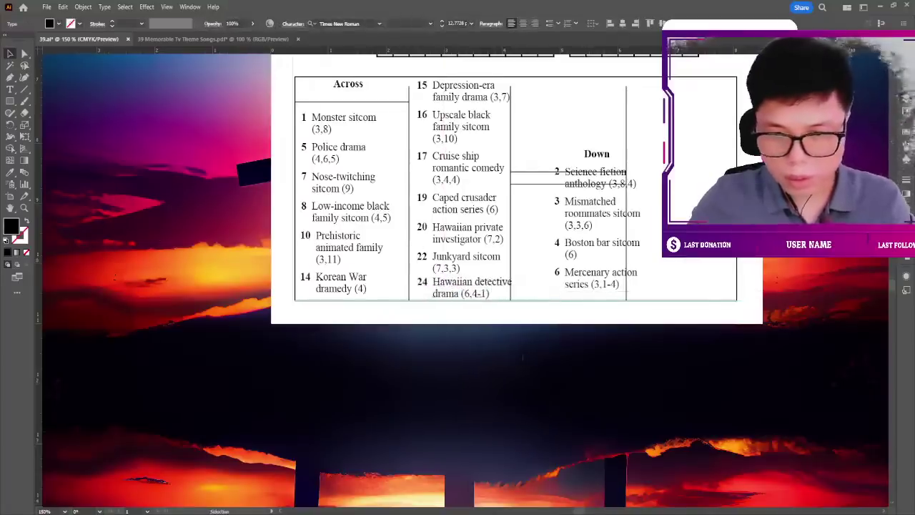
pyautogui.moveTo(415, 82); pyautogui.dragTo(364, 145)
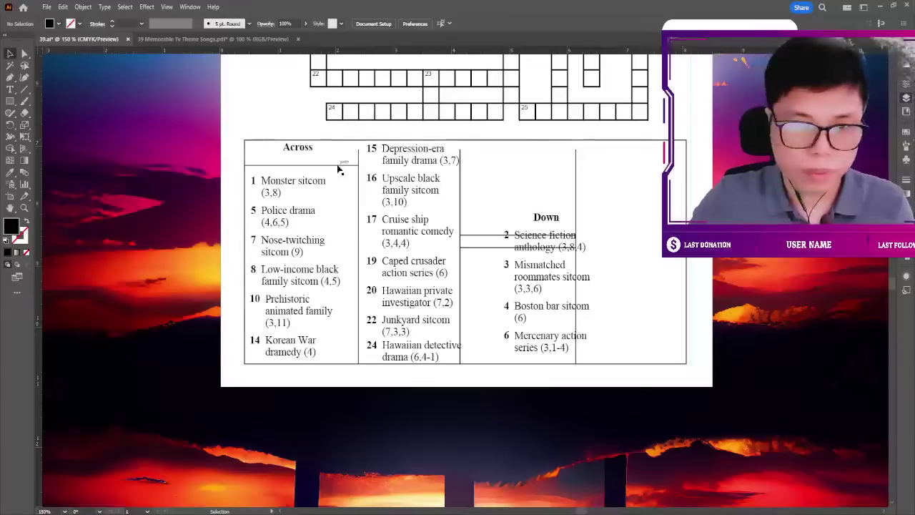
# Raise the Across list under its heading and move clue 15 to the column's bottom.
pyautogui.moveTo(341, 171); pyautogui.dragTo(343, 159)
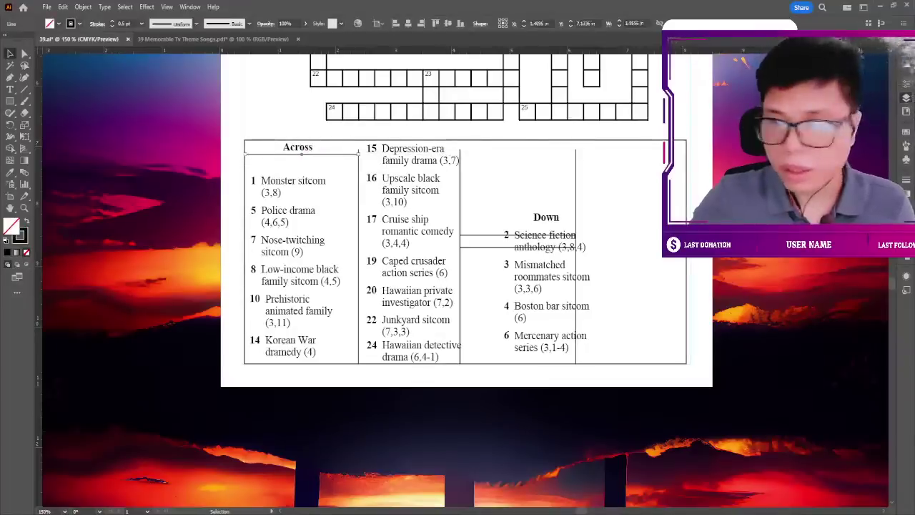
pyautogui.click(240, 175)
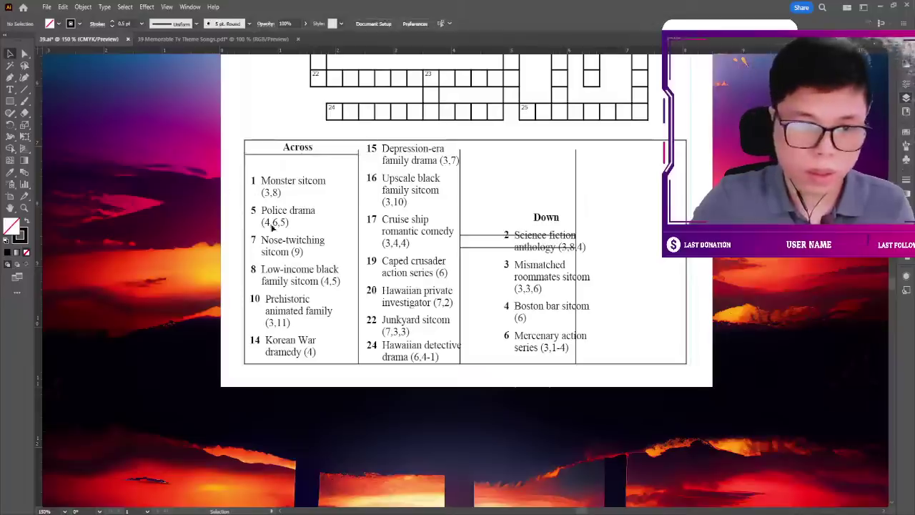
pyautogui.moveTo(296, 182); pyautogui.dragTo(291, 165)
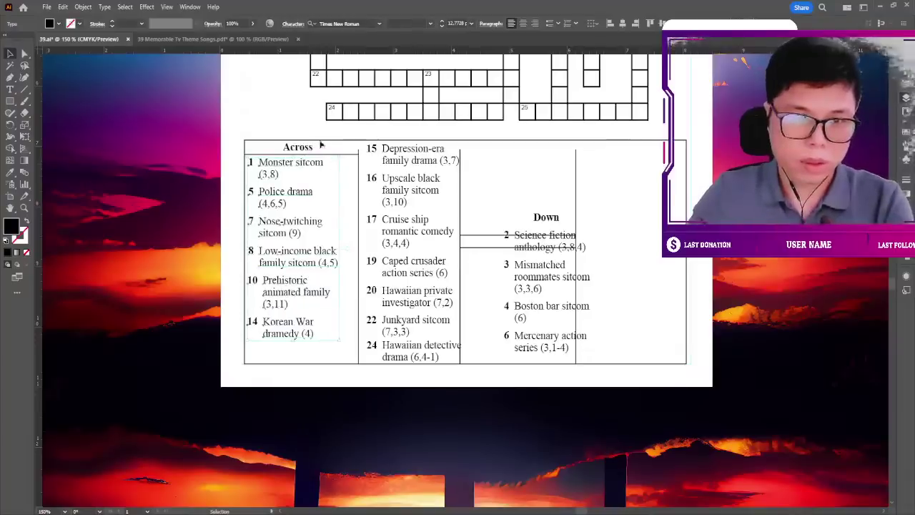
pyautogui.click(351, 178)
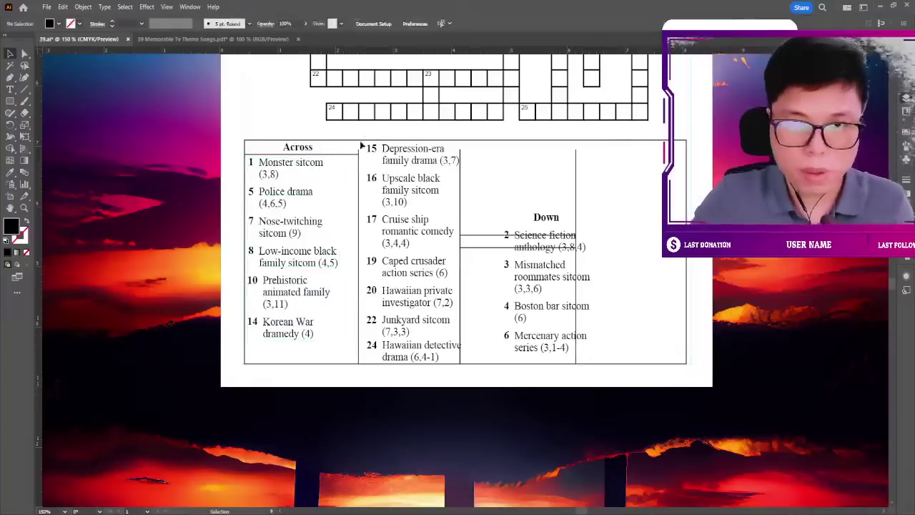
pyautogui.moveTo(448, 165)
pyautogui.mouseDown()
pyautogui.moveTo(326, 364)
pyautogui.moveTo(342, 371)
pyautogui.mouseUp()
pyautogui.click(250, 374)
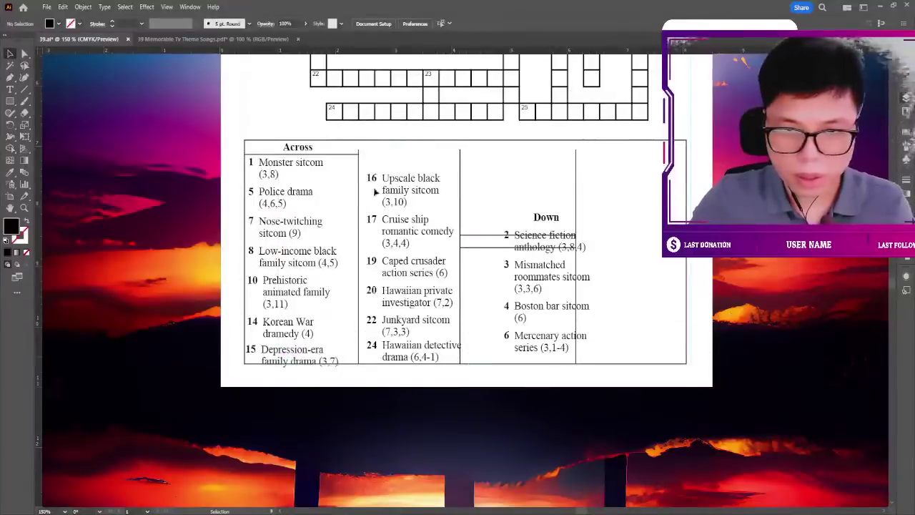
# Shift clues 16–24 up, add clue 25, and pull (4,6,5) and (3,8) onto their clue lines.
pyautogui.moveTo(388, 180); pyautogui.dragTo(389, 154)
pyautogui.click(152, 268)
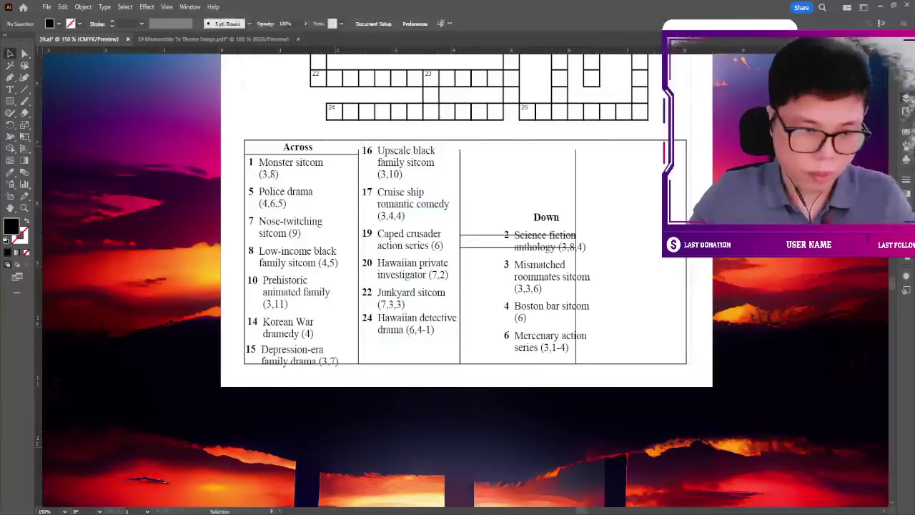
pyautogui.hotkey('ctrl', 'v')
pyautogui.moveTo(433, 353)
pyautogui.mouseDown()
pyautogui.moveTo(428, 361)
pyautogui.moveTo(449, 352)
pyautogui.mouseUp()
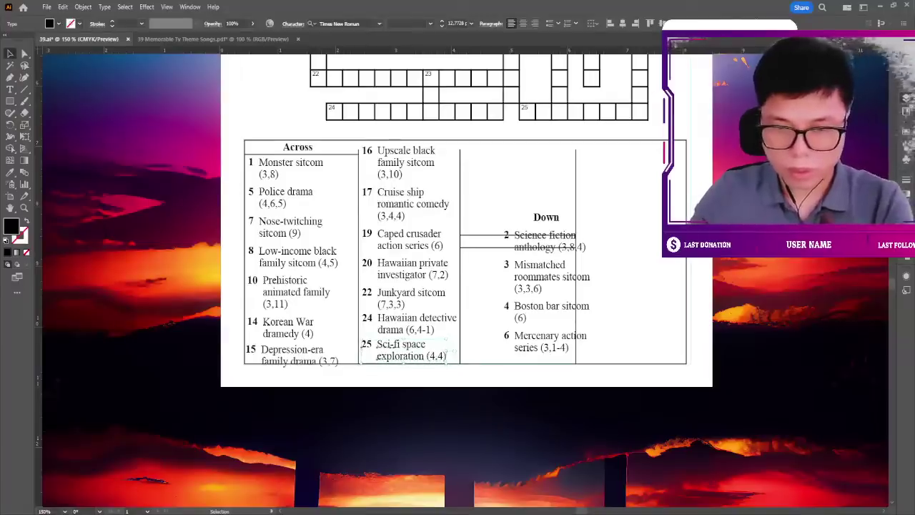
pyautogui.click(465, 331)
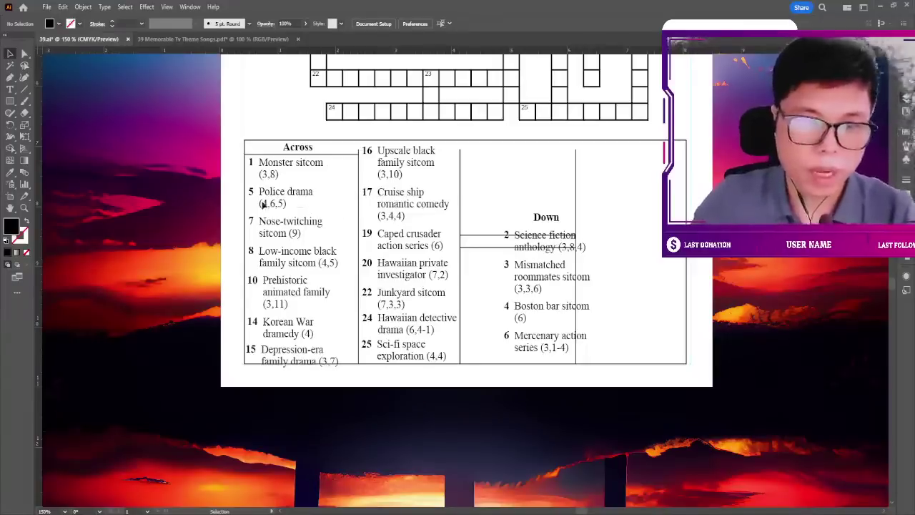
pyautogui.moveTo(262, 205); pyautogui.dragTo(333, 202)
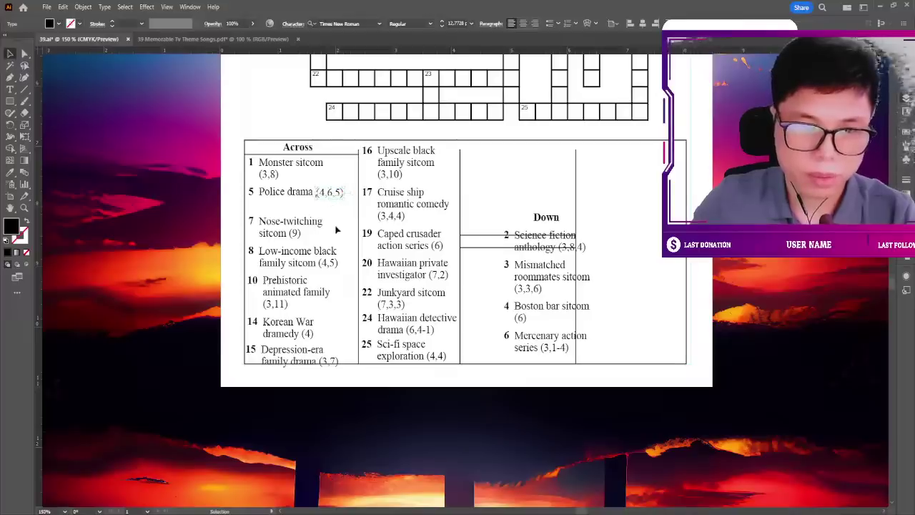
pyautogui.moveTo(269, 174); pyautogui.dragTo(334, 169)
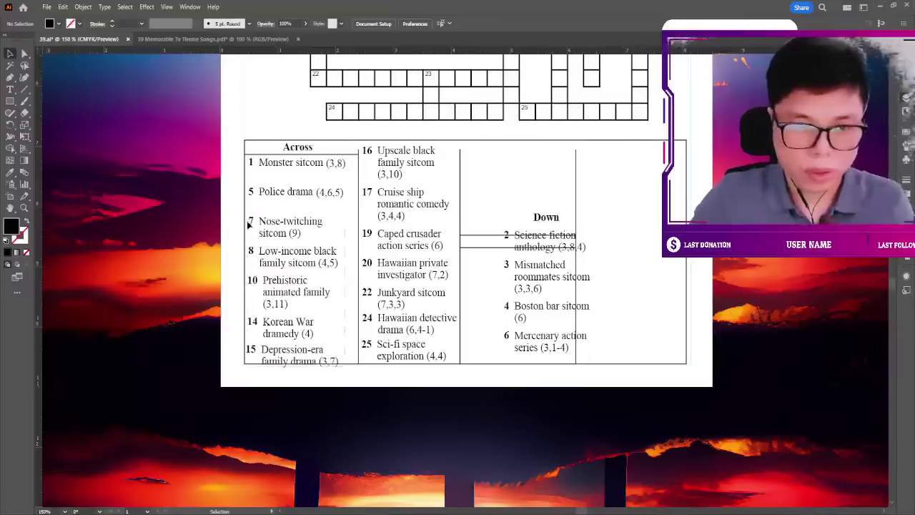
# Nudge Across clues 5–15 up, then adjust clues 8, 10, 14 and 15 for even spacing.
pyautogui.moveTo(286, 227); pyautogui.dragTo(278, 219)
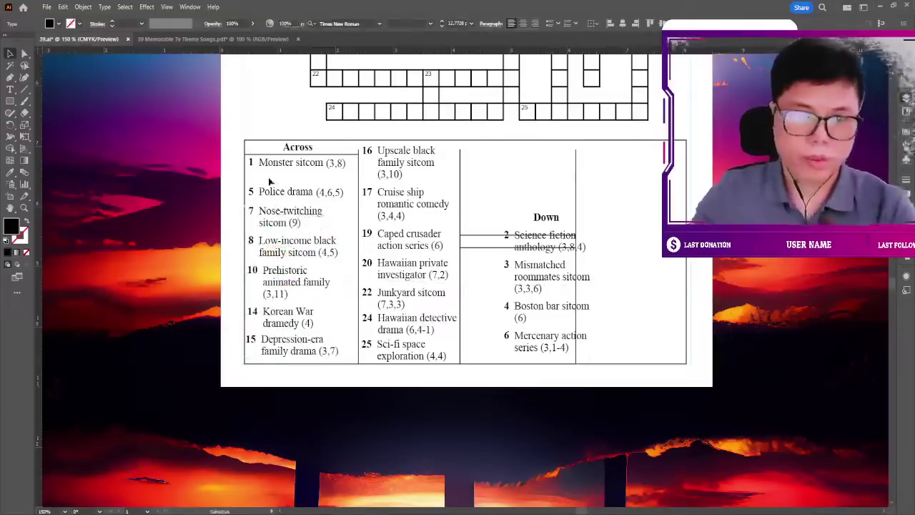
pyautogui.hotkey('ctrl', 'shift', 'a')
pyautogui.moveTo(349, 372); pyautogui.dragTo(327, 215)
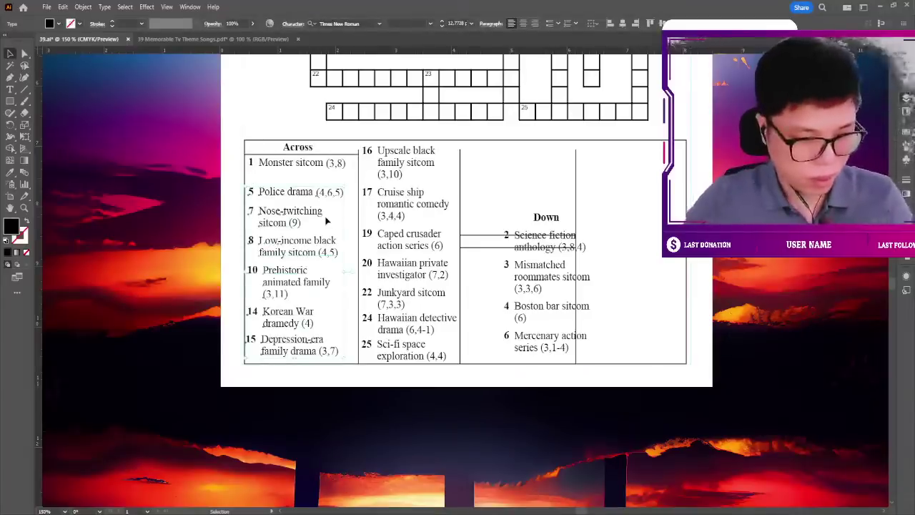
pyautogui.press('Up')
pyautogui.press('Up')
pyautogui.press('Up')
pyautogui.press('Up')
pyautogui.press('Up')
pyautogui.press('Up')
pyautogui.press('Up')
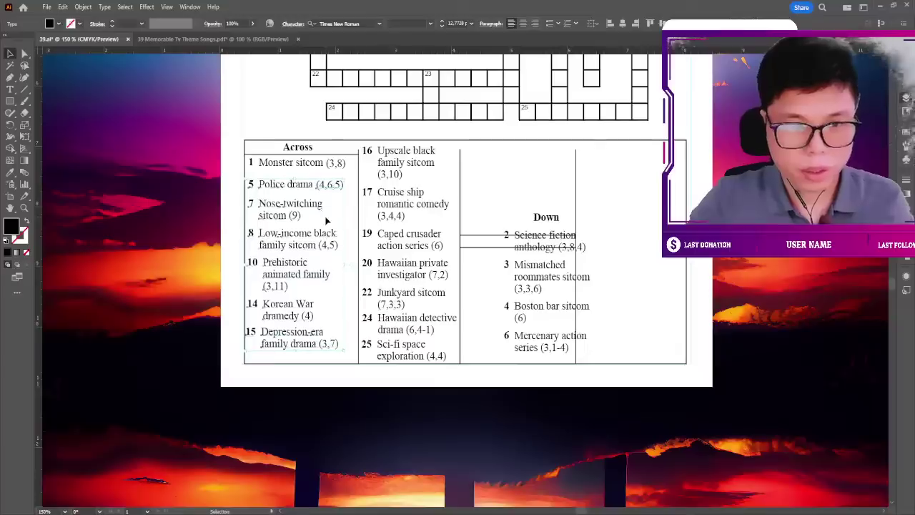
pyautogui.press('Up')
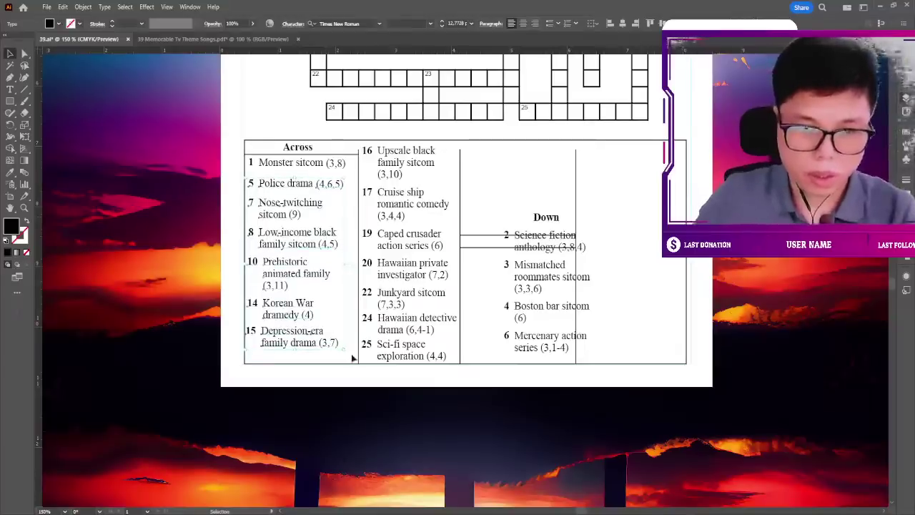
pyautogui.moveTo(247, 327); pyautogui.dragTo(293, 335)
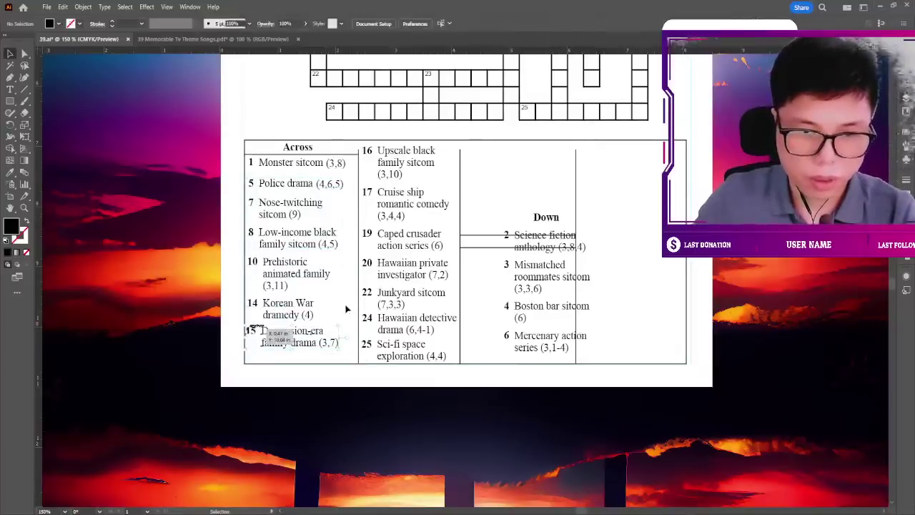
pyautogui.moveTo(346, 308); pyautogui.dragTo(339, 322)
pyautogui.moveTo(252, 302); pyautogui.dragTo(252, 305)
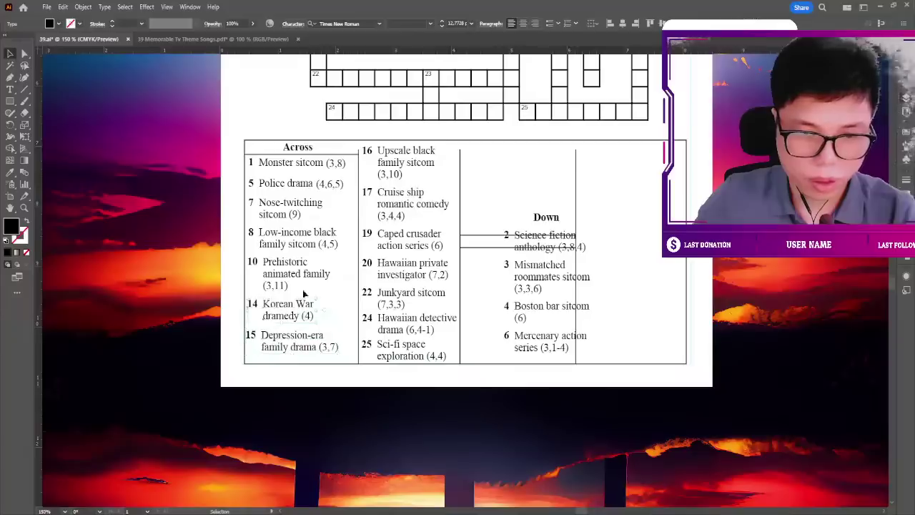
pyautogui.press('Down')
pyautogui.press('Down')
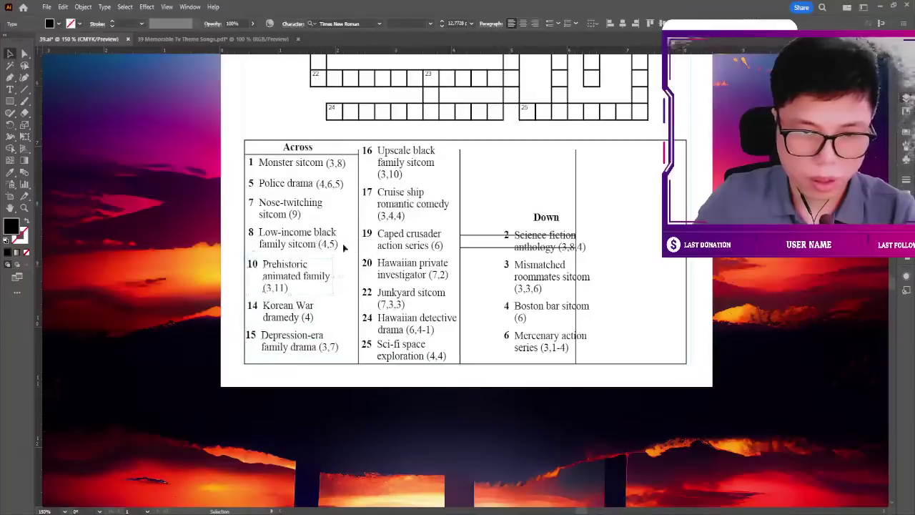
pyautogui.moveTo(250, 230); pyautogui.dragTo(250, 233)
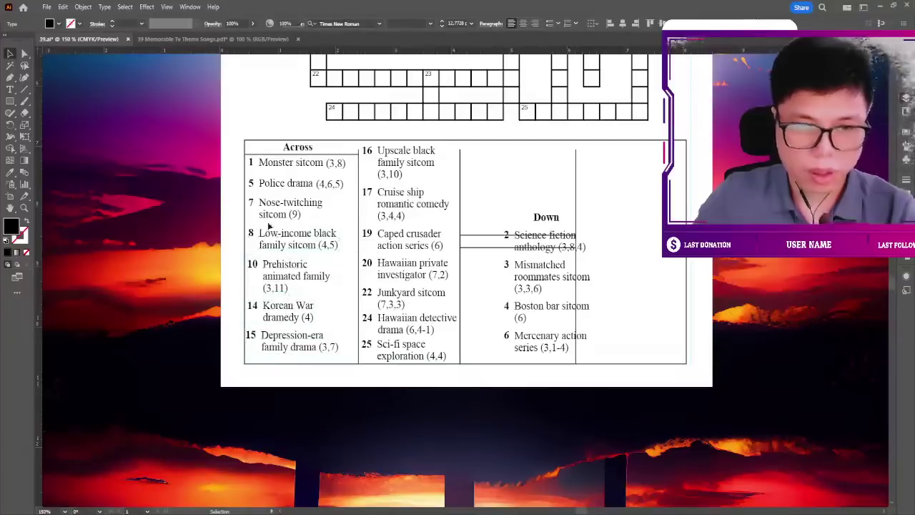
pyautogui.hotkey('ctrl', 'shift', 'a')
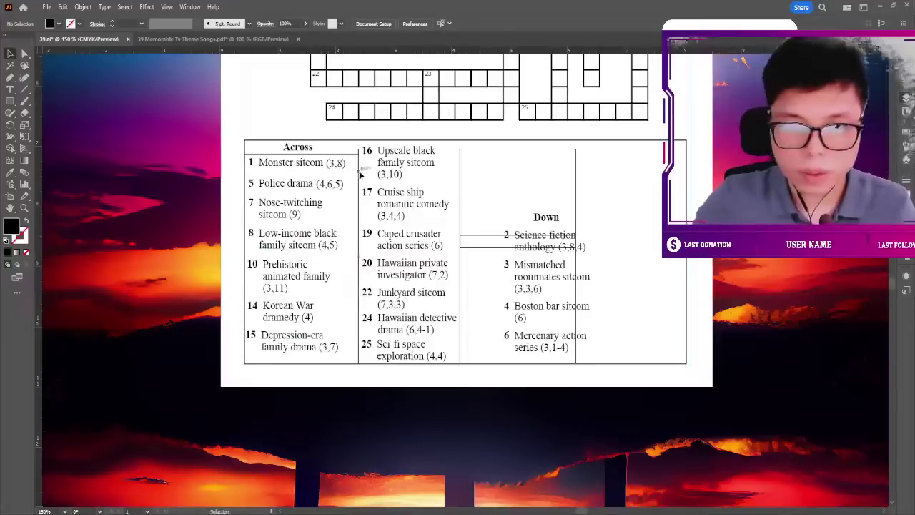
# Move the first column divider left and extend it up to the box top.
pyautogui.moveTo(360, 174); pyautogui.dragTo(348, 173)
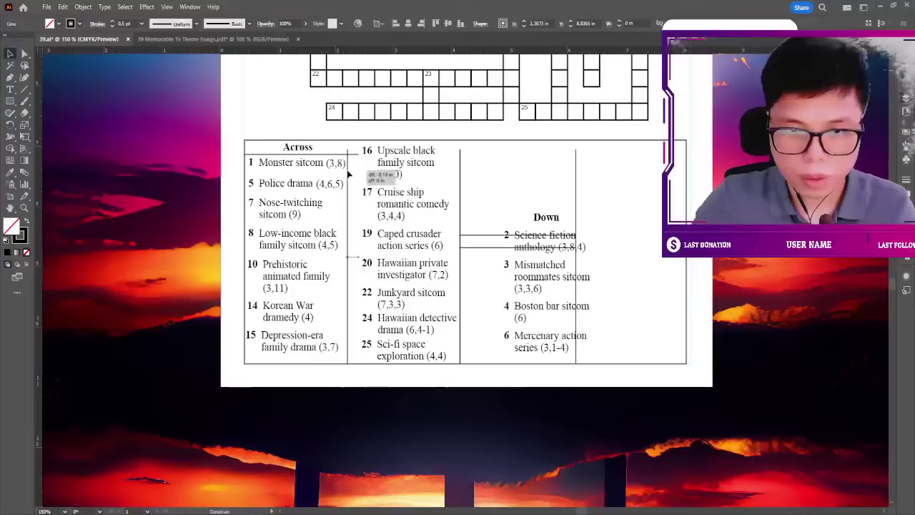
pyautogui.moveTo(348, 152)
pyautogui.mouseDown()
pyautogui.moveTo(348, 141)
pyautogui.moveTo(349, 154)
pyautogui.mouseUp()
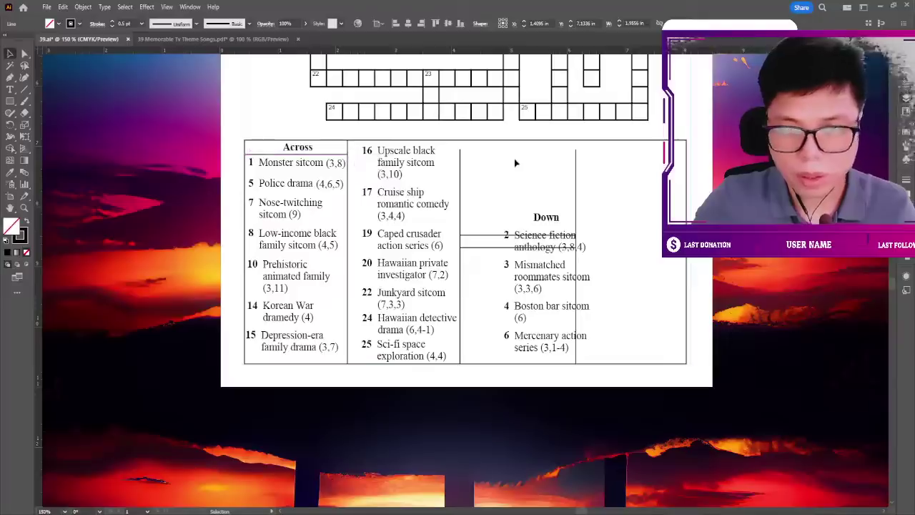
pyautogui.click(515, 164)
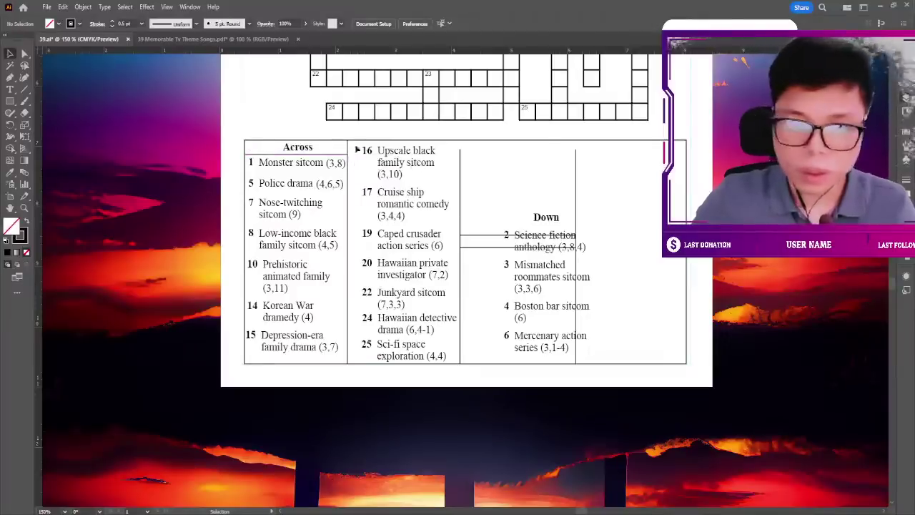
# Shift clues 16–25 left and move the second column divider in beside them.
pyautogui.click(419, 265)
pyautogui.moveTo(386, 179); pyautogui.dragTo(374, 179)
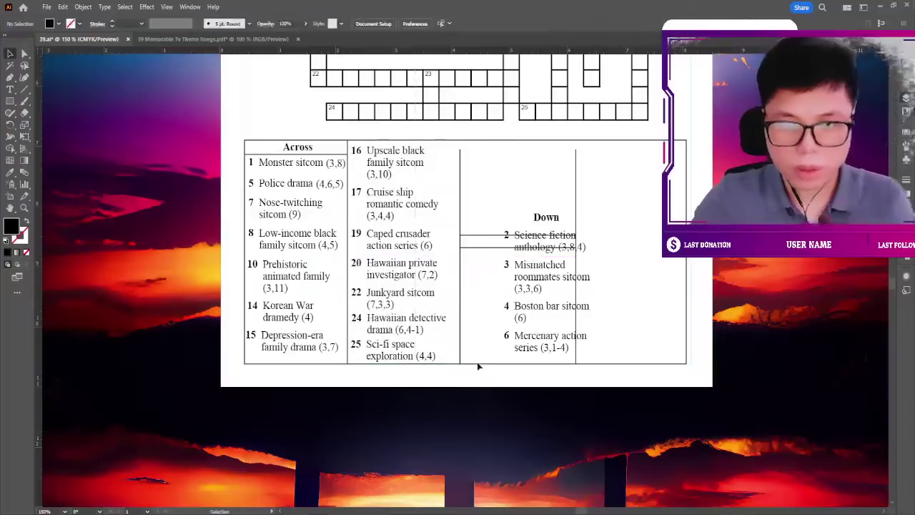
pyautogui.moveTo(495, 178); pyautogui.dragTo(424, 172)
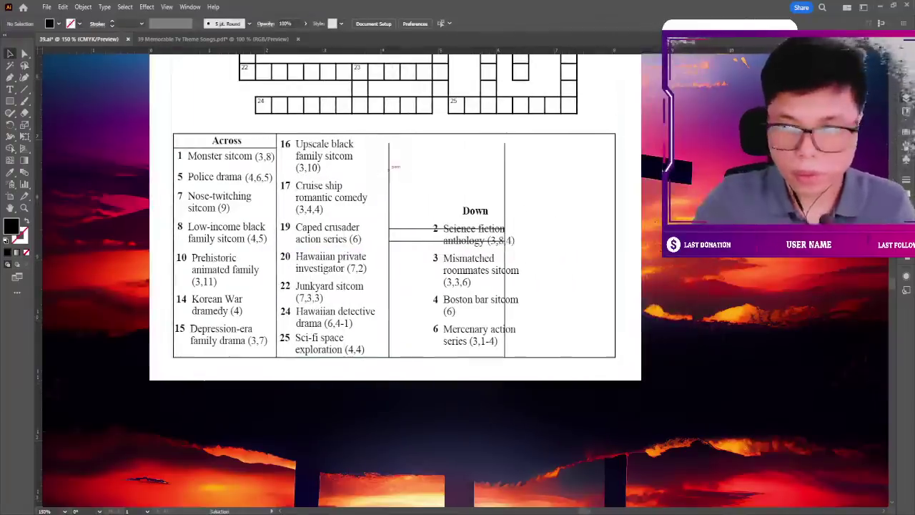
pyautogui.moveTo(391, 157); pyautogui.dragTo(380, 160)
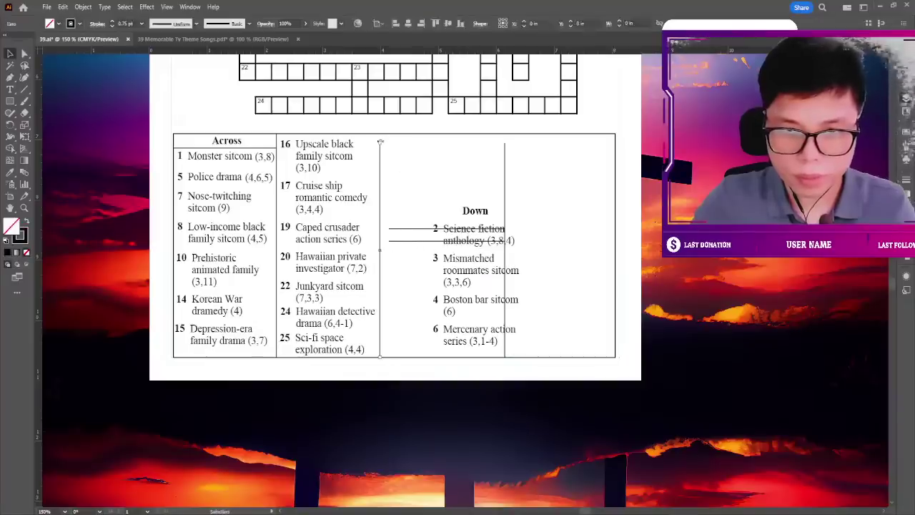
pyautogui.click(522, 174)
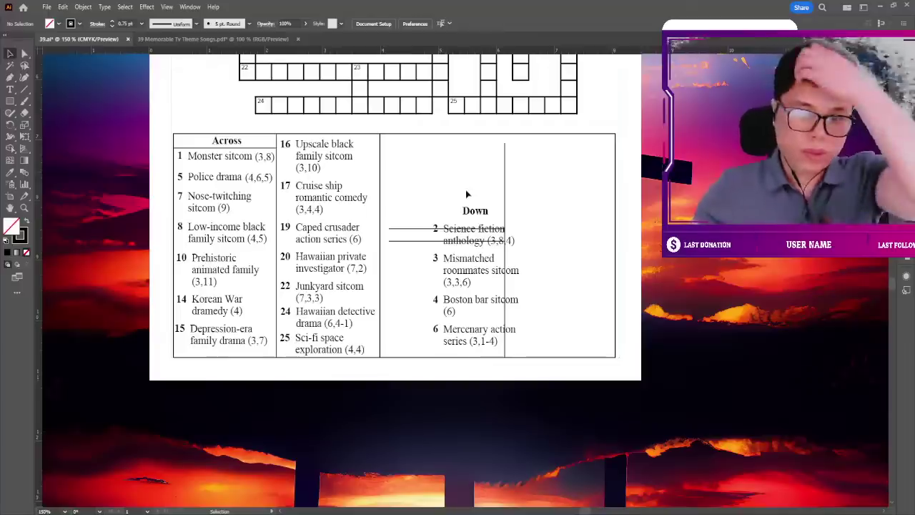
# Check the original crossword PDF, then move the Down heading to the top of its column.
pyautogui.click(207, 39)
pyautogui.click(245, 225)
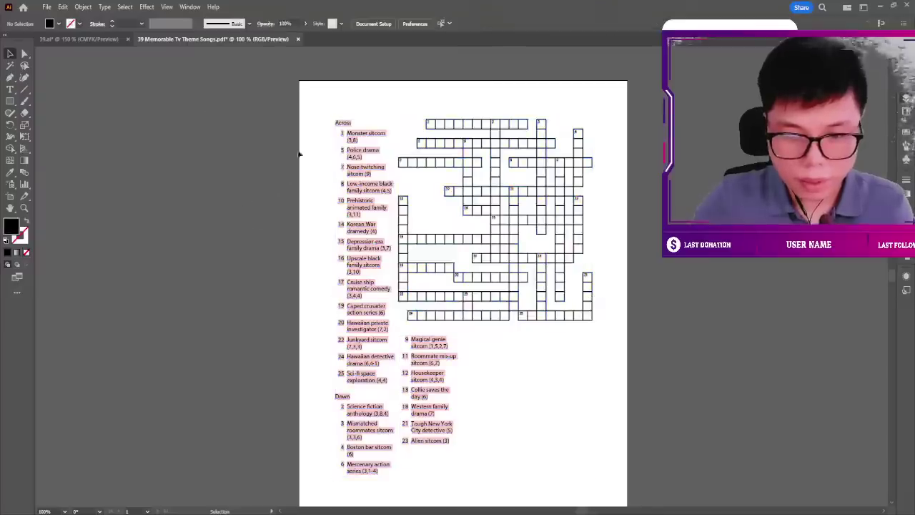
pyautogui.click(108, 39)
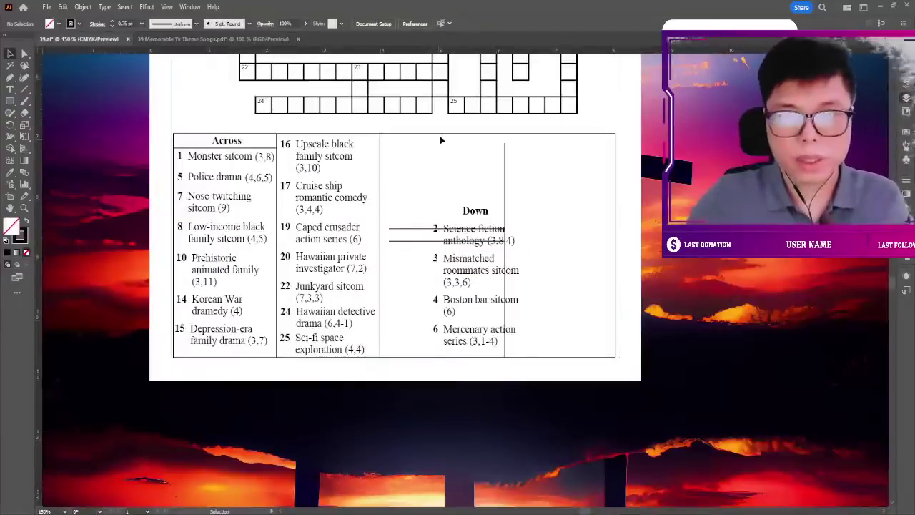
pyautogui.moveTo(480, 216)
pyautogui.mouseDown()
pyautogui.moveTo(445, 145)
pyautogui.moveTo(453, 152)
pyautogui.mouseUp()
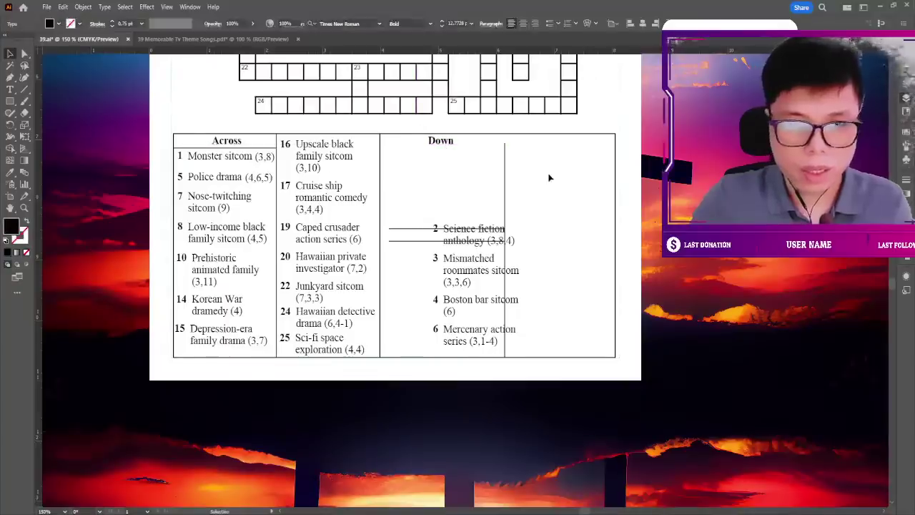
pyautogui.click(563, 180)
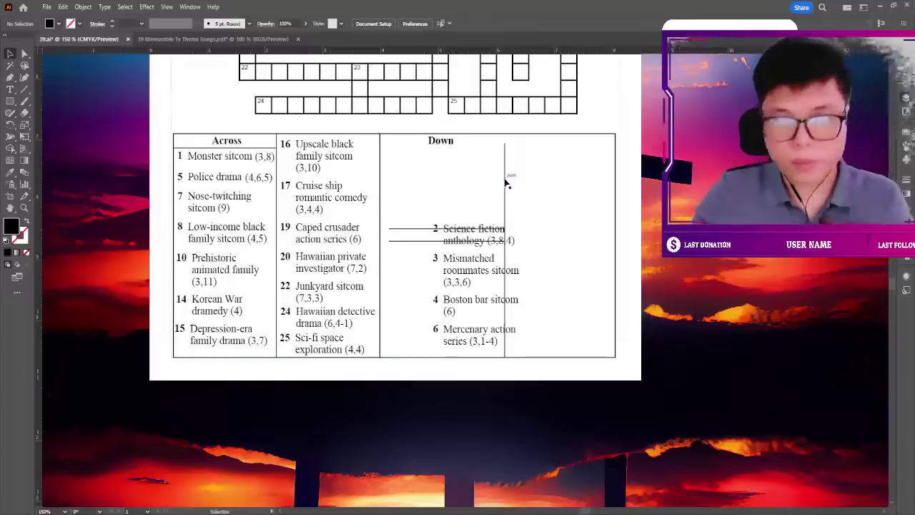
# Reposition the Down area's rules, extending the divider and aligning the heading rule.
pyautogui.moveTo(505, 184)
pyautogui.mouseDown()
pyautogui.moveTo(476, 177)
pyautogui.moveTo(491, 183)
pyautogui.mouseUp()
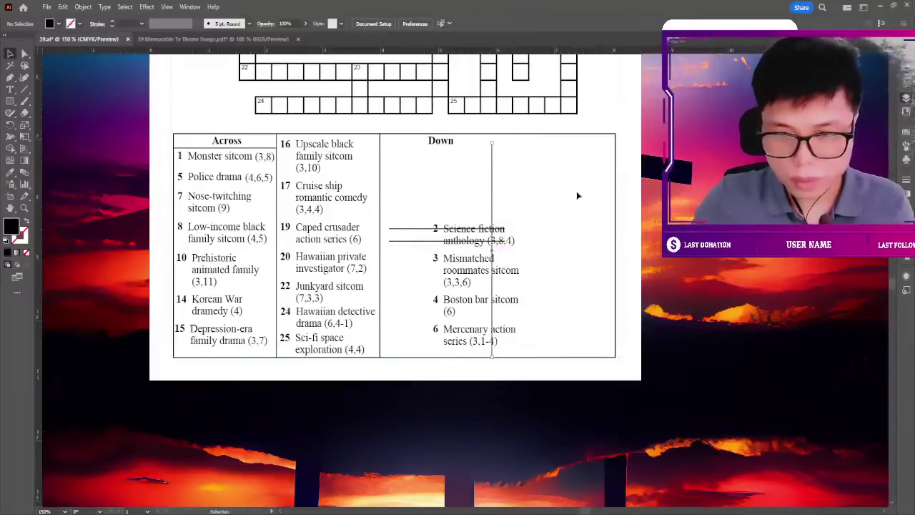
pyautogui.click(416, 229)
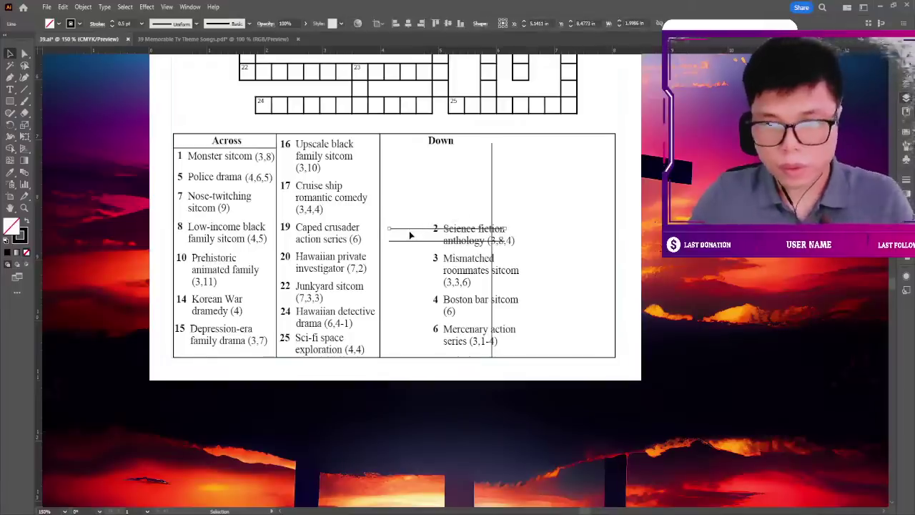
pyautogui.moveTo(421, 229); pyautogui.dragTo(411, 148)
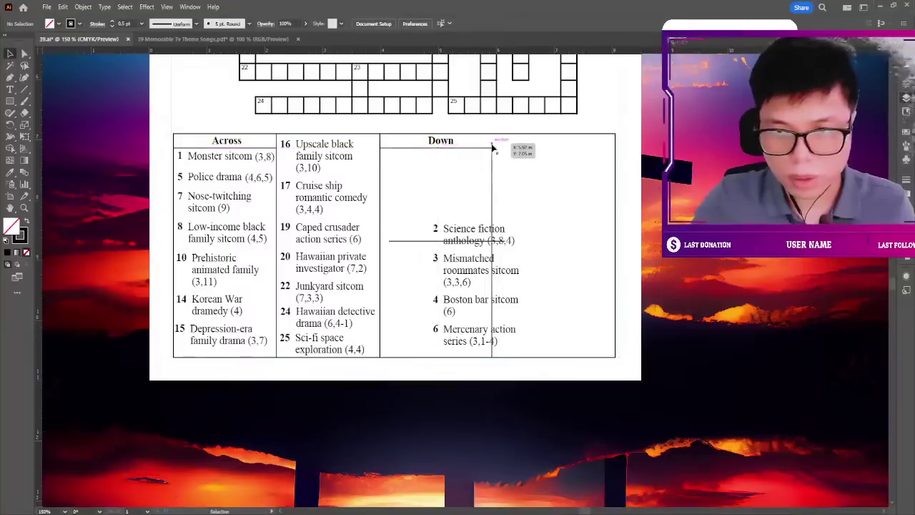
pyautogui.moveTo(492, 141); pyautogui.dragTo(491, 133)
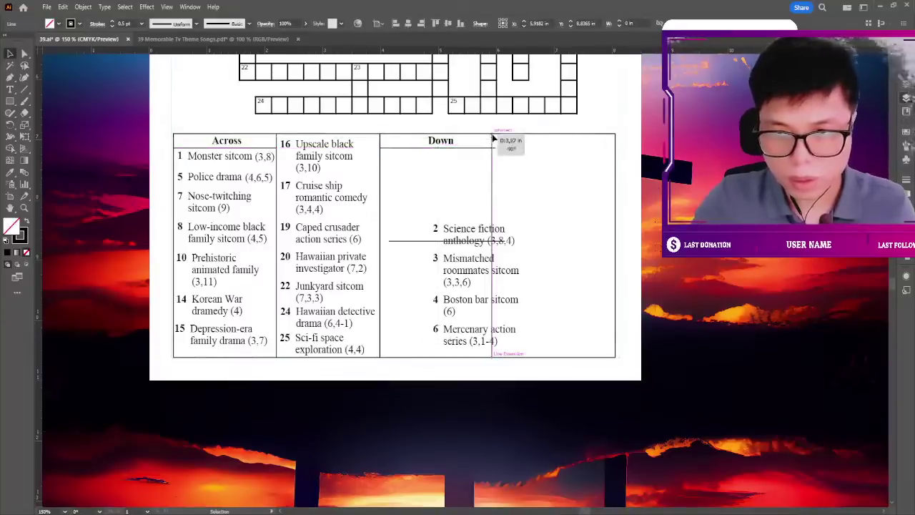
pyautogui.click(477, 149)
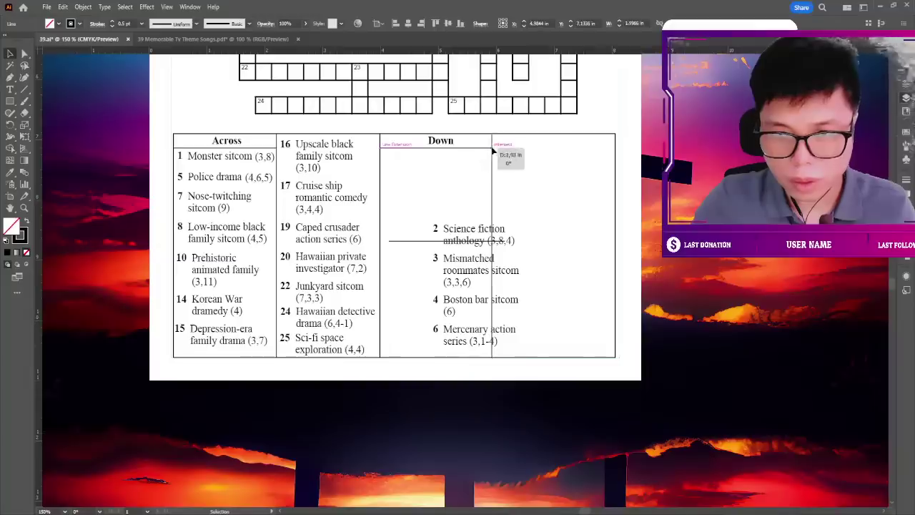
pyautogui.moveTo(496, 150); pyautogui.dragTo(438, 142)
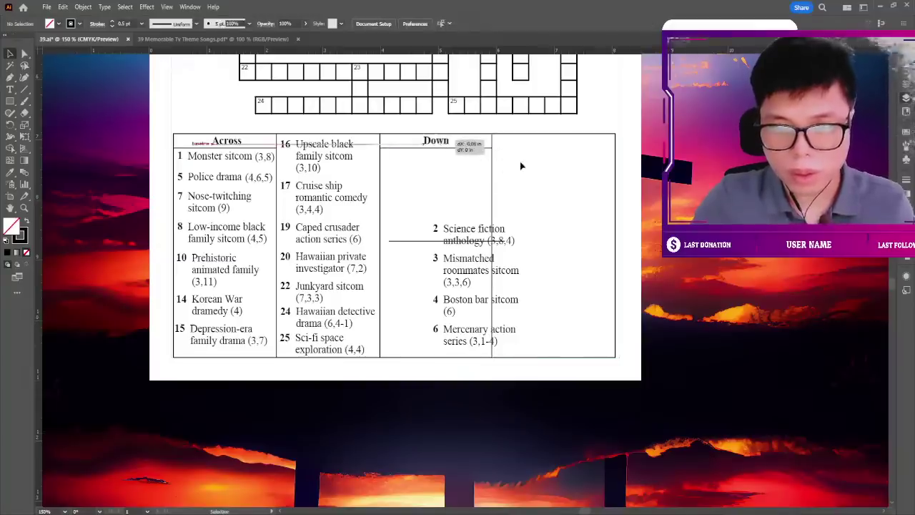
# Remove the stray line and move Down clues 2–6 up beneath the heading.
pyautogui.hotkey('ctrl', 'z')
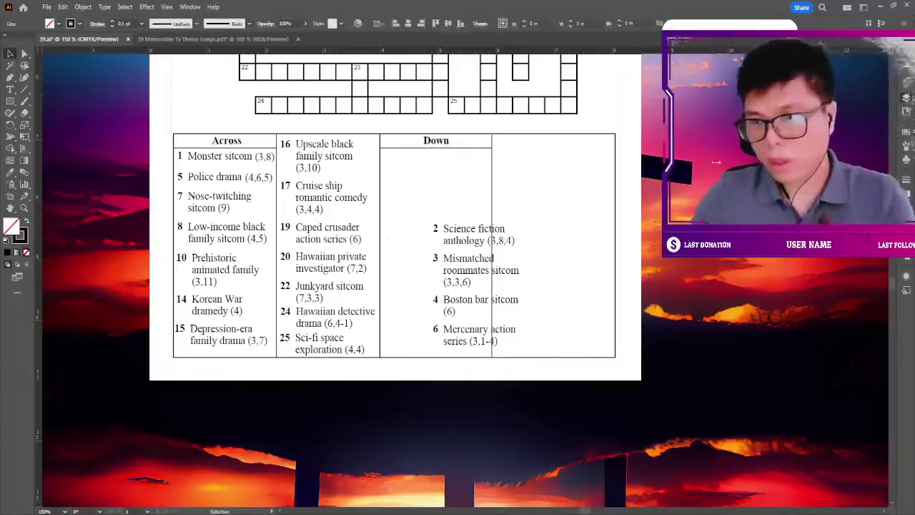
pyautogui.hotkey('ctrl', 'shift', 'a')
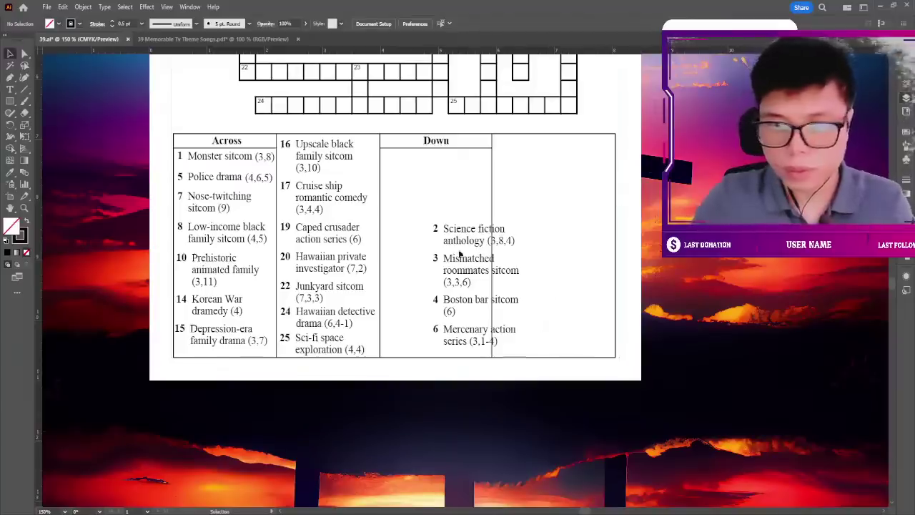
pyautogui.moveTo(452, 231); pyautogui.dragTo(405, 159)
# Paste clues 9 and 11 Down and place them below the other Down clues.
pyautogui.click(498, 187)
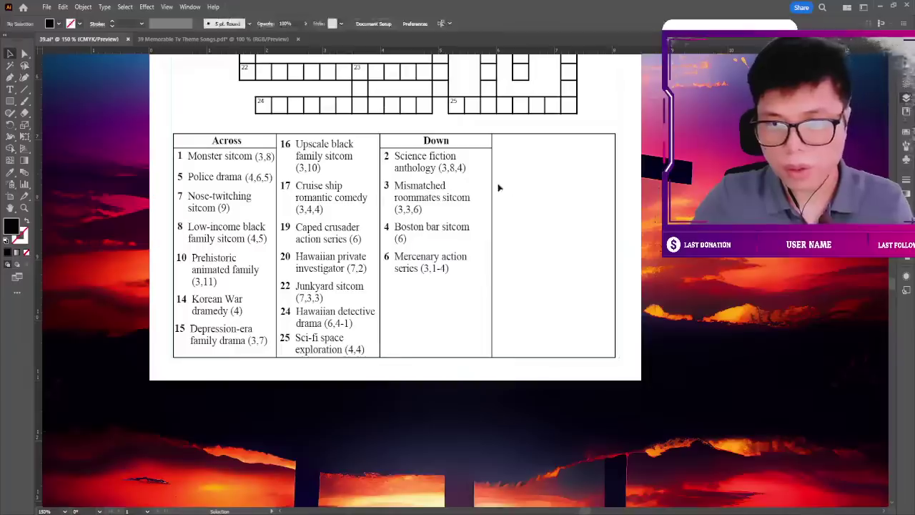
pyautogui.moveTo(625, 190); pyautogui.dragTo(556, 177)
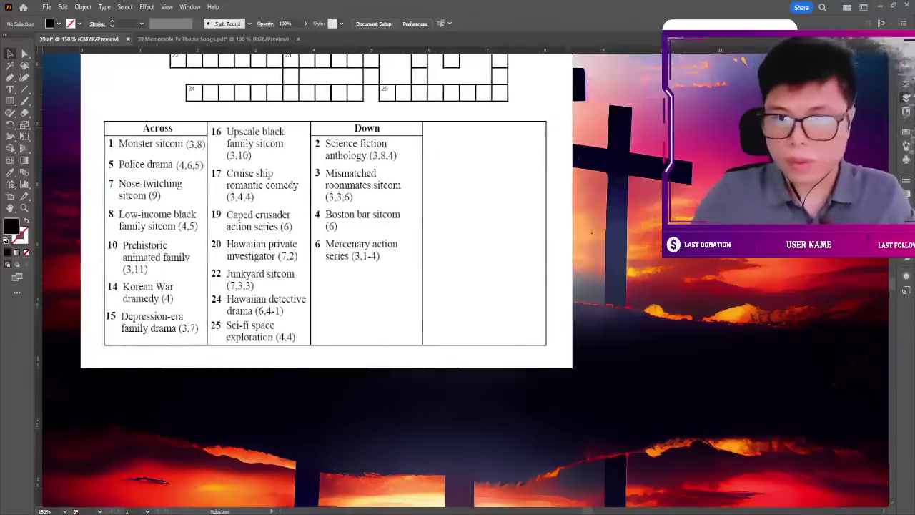
pyautogui.hotkey('ctrl', 'v')
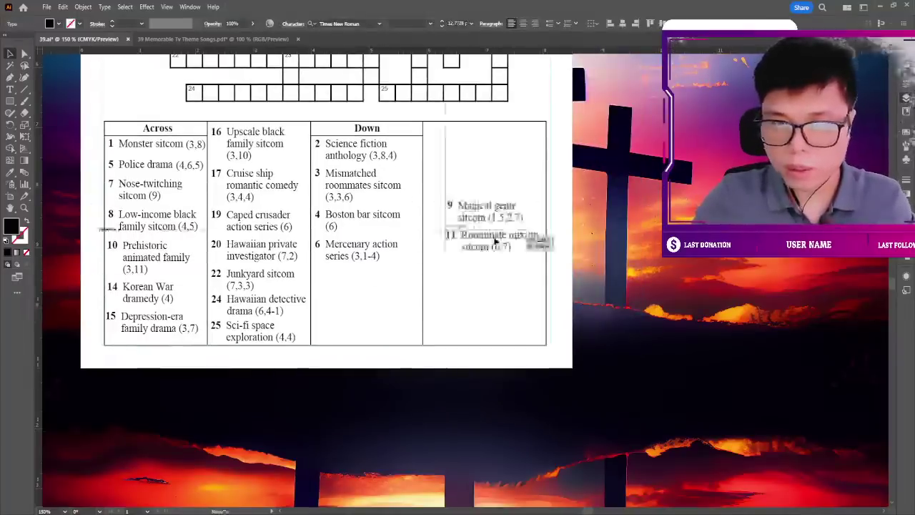
pyautogui.moveTo(502, 242); pyautogui.dragTo(375, 306)
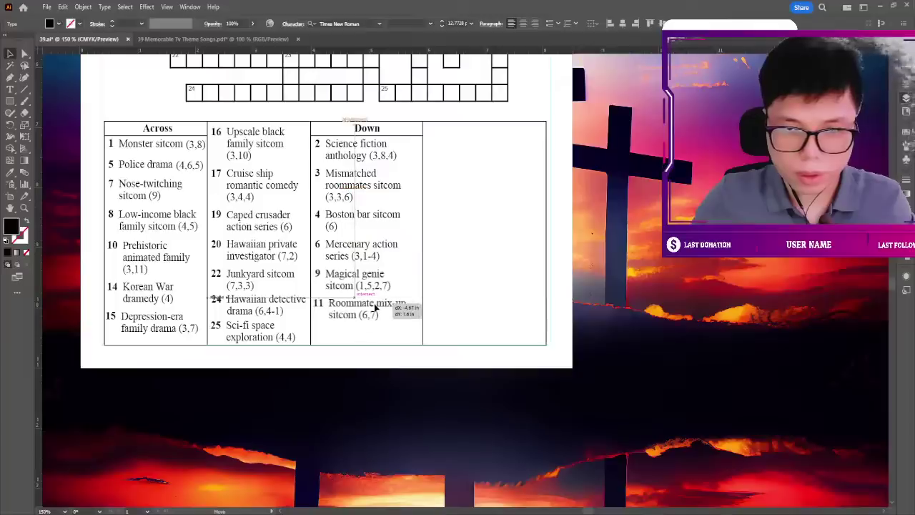
pyautogui.click(541, 201)
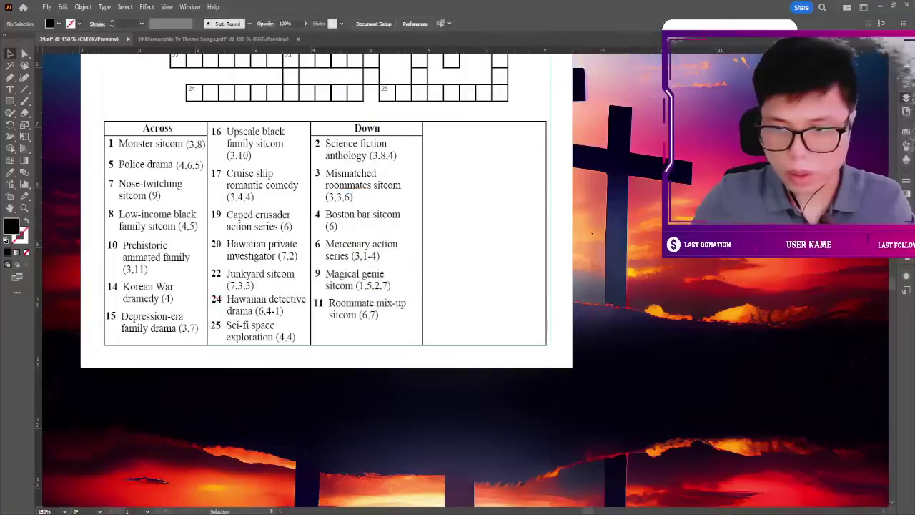
# Paste Down clues 12 through 23 into the empty fourth column.
pyautogui.hotkey('ctrl', 'v')
pyautogui.moveTo(486, 177); pyautogui.dragTo(487, 143)
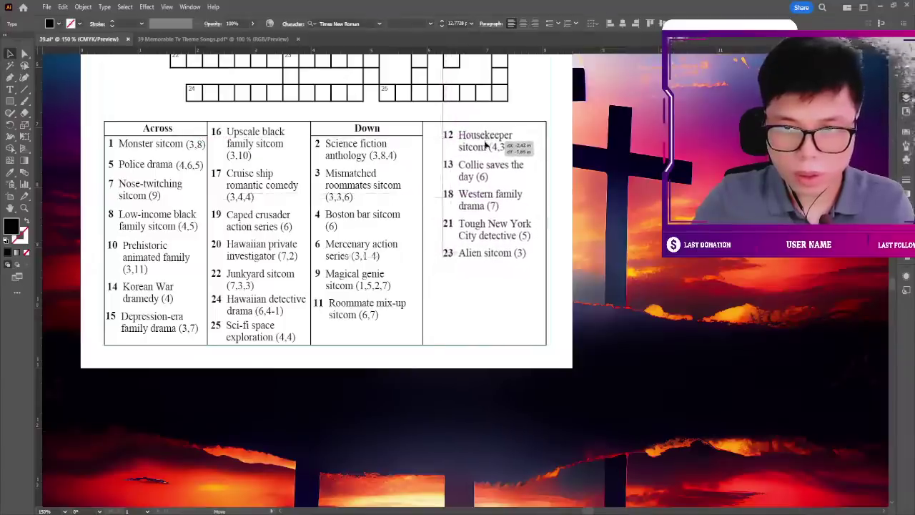
pyautogui.hotkey('ctrl', 'shift', 'a')
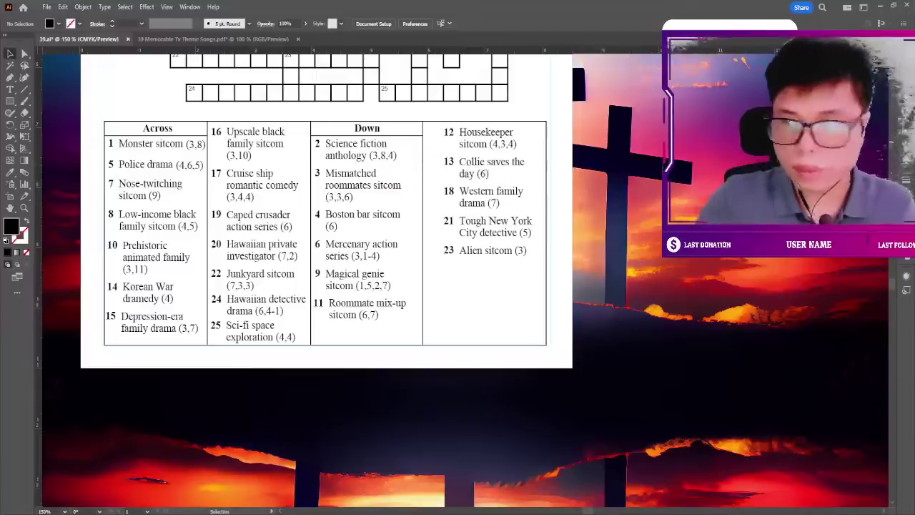
# Shift the column divider and the Down clue text slightly to the right.
pyautogui.moveTo(423, 152); pyautogui.dragTo(433, 153)
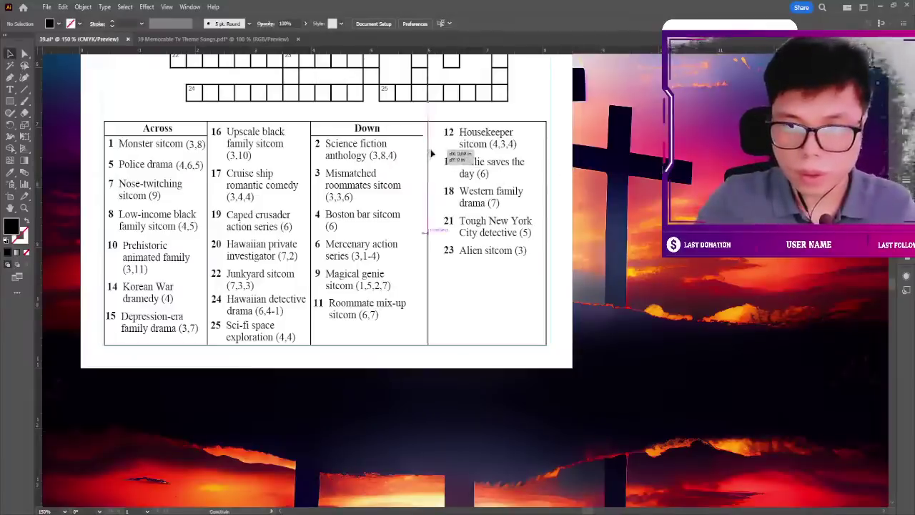
pyautogui.click(432, 143)
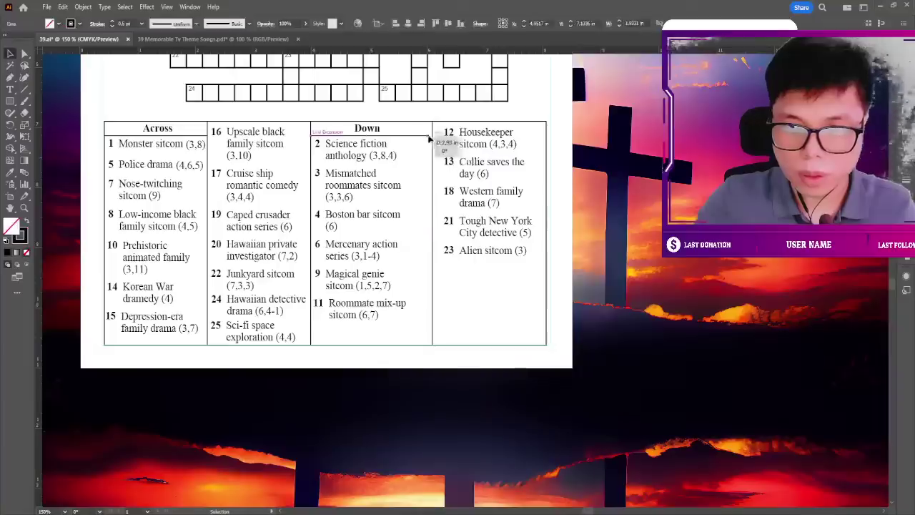
pyautogui.hotkey('ctrl', 'shift', 'a')
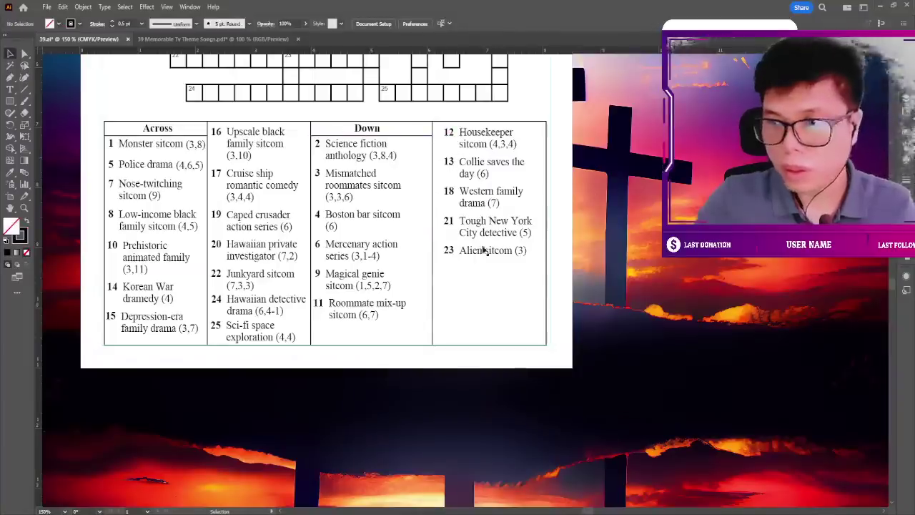
pyautogui.click(320, 148)
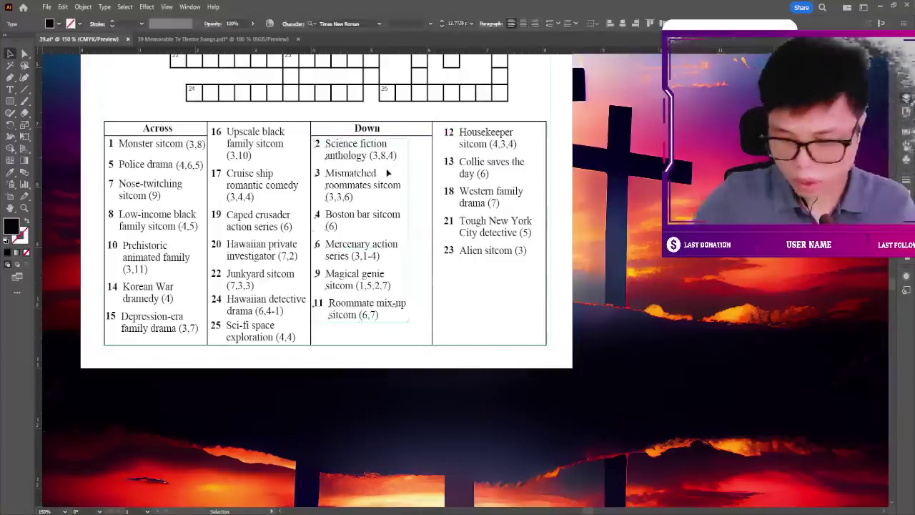
pyautogui.press('Right')
pyautogui.press('Right')
pyautogui.press('Right')
pyautogui.press('Right')
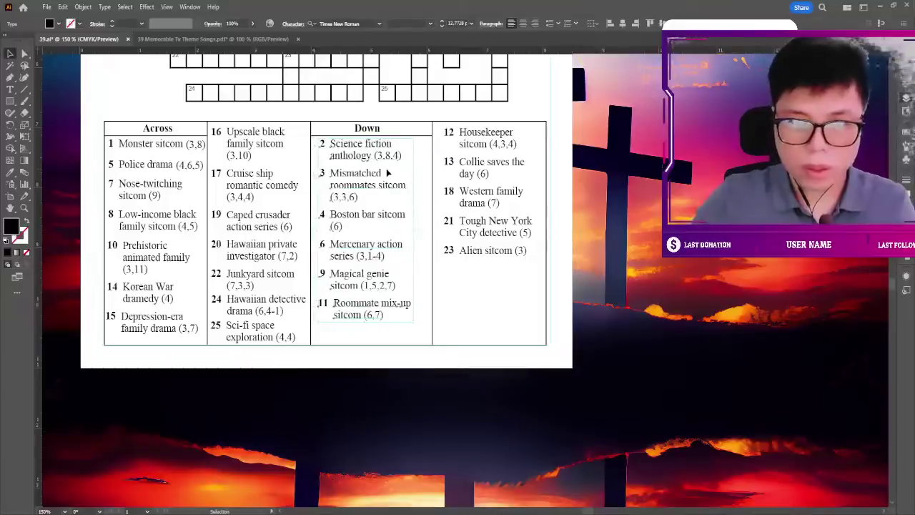
pyautogui.click(586, 173)
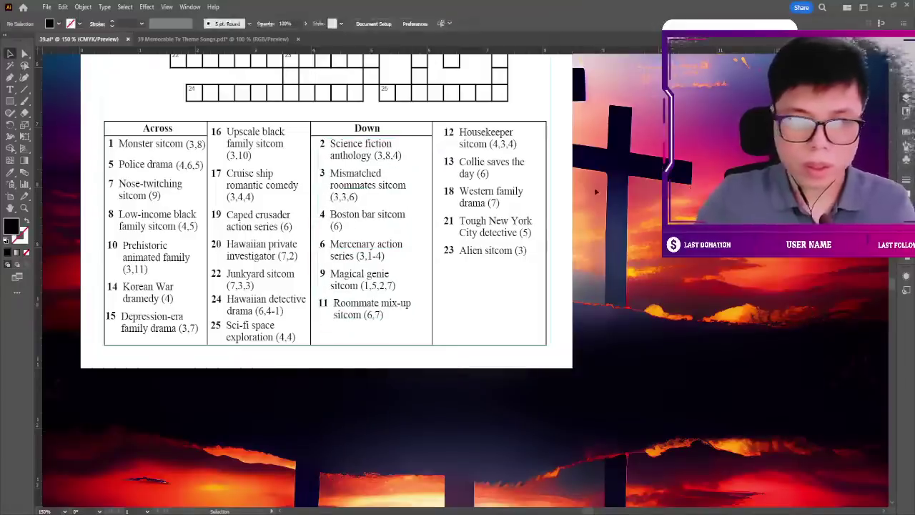
# Check the Across clue text, then zoom out to view the whole page.
pyautogui.scroll(1, 595, 191)
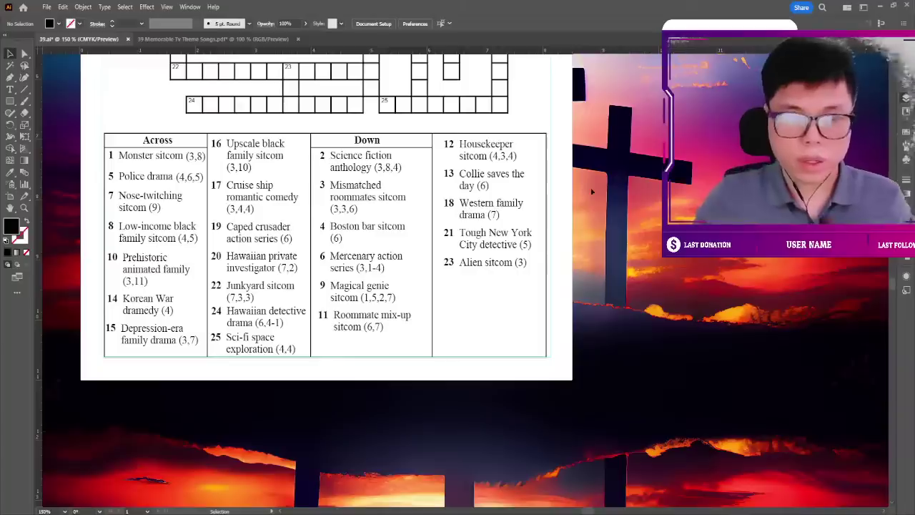
pyautogui.click(108, 155)
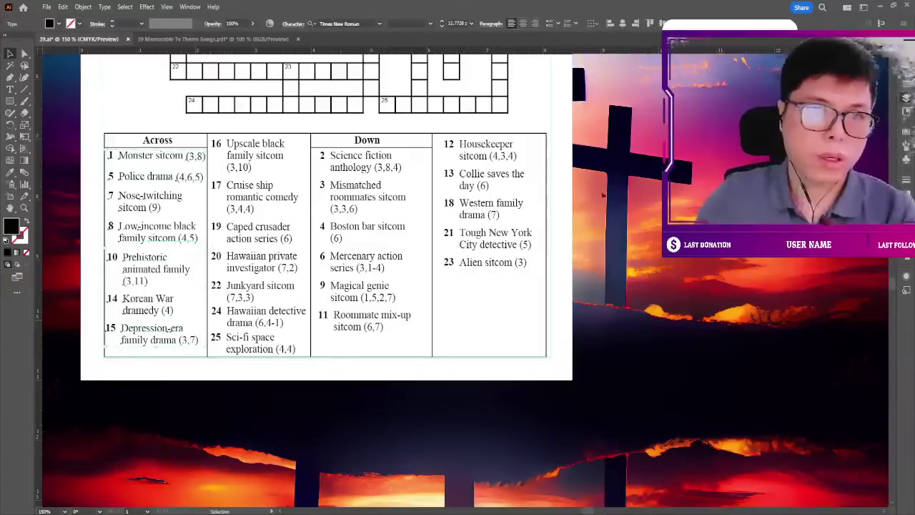
pyautogui.click(598, 192)
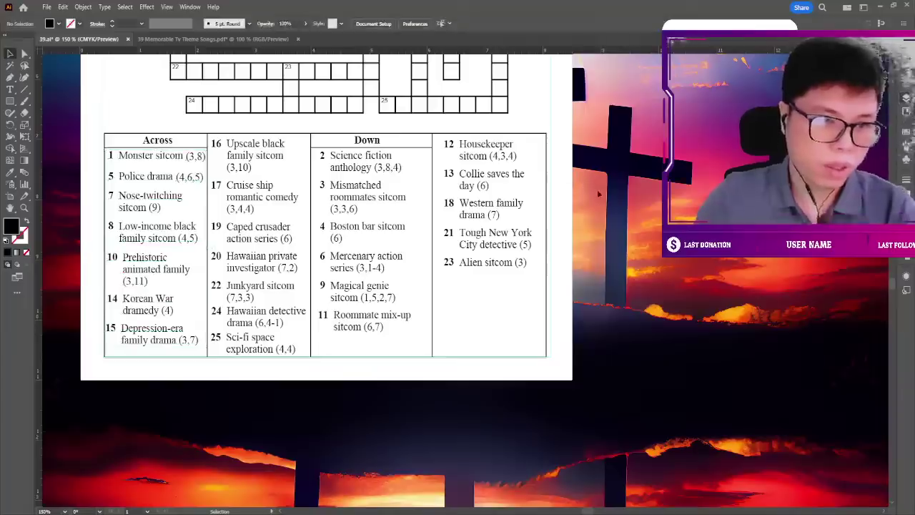
pyautogui.hotkey('ctrl', '-')
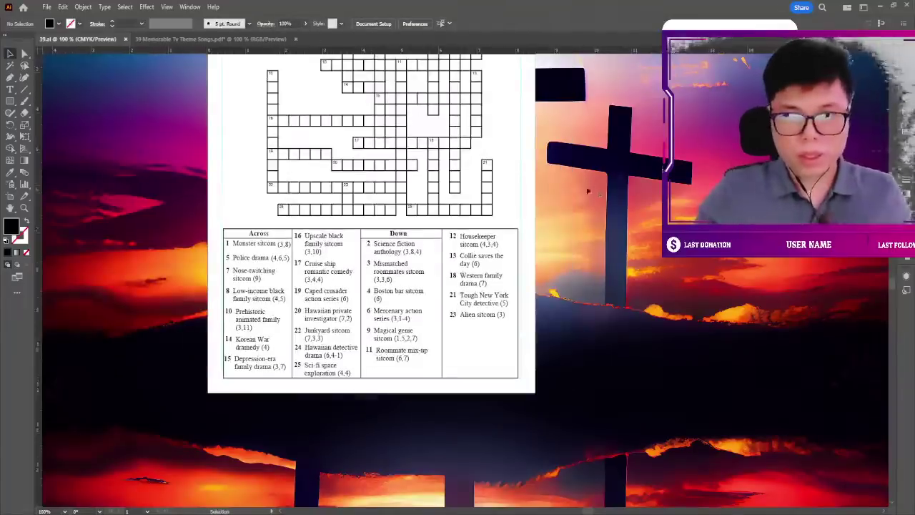
pyautogui.scroll(2, 588, 190)
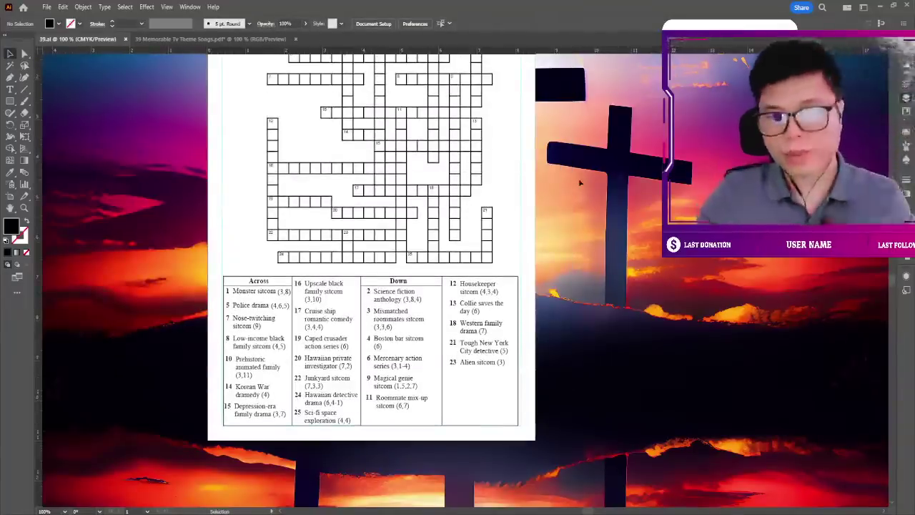
pyautogui.scroll(1, 581, 183)
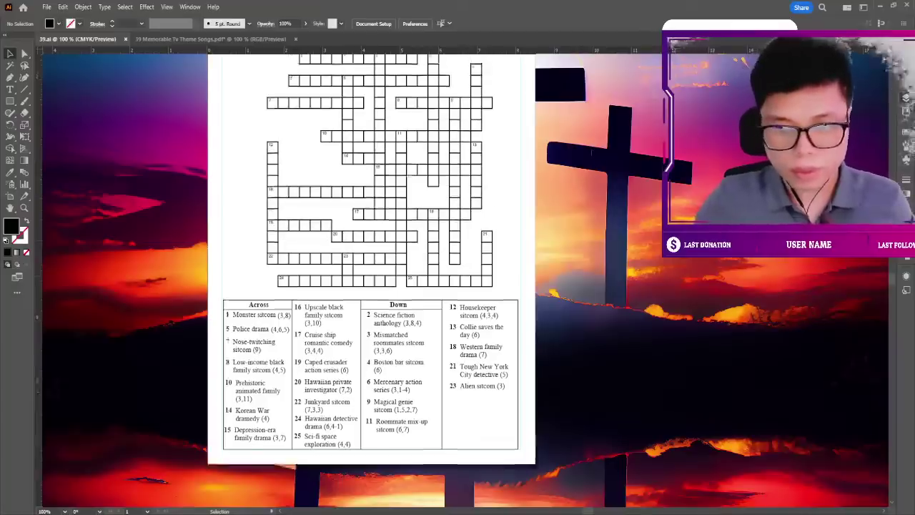
pyautogui.scroll(1, 580, 183)
pyautogui.scroll(1, 581, 183)
pyautogui.scroll(2, 581, 183)
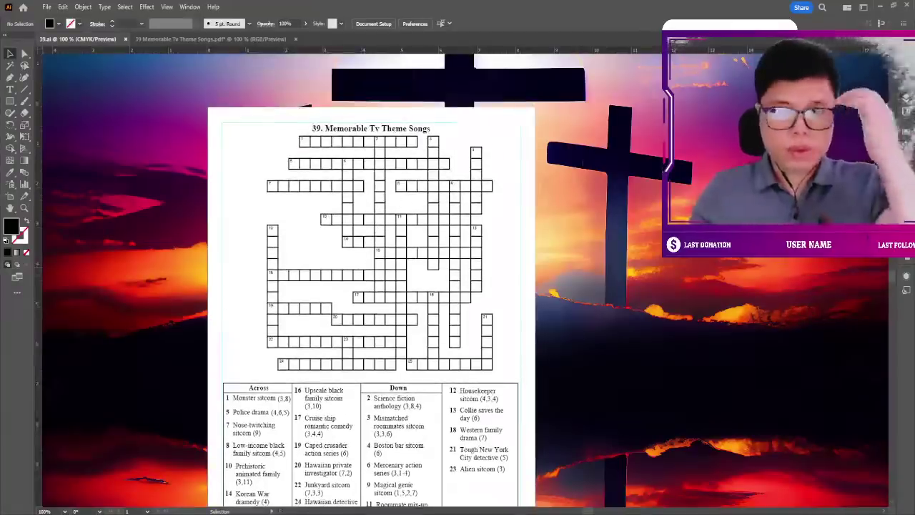
# Review the four-column clue box, checking the Housekeeper sitcom clue, and return to the title.
pyautogui.scroll(-2, 488, 150)
pyautogui.scroll(-1, 488, 150)
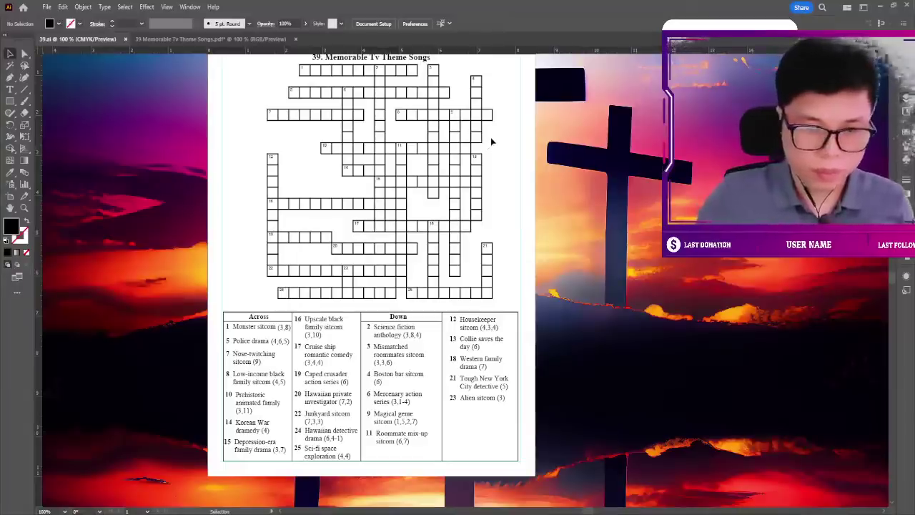
pyautogui.scroll(-2, 488, 176)
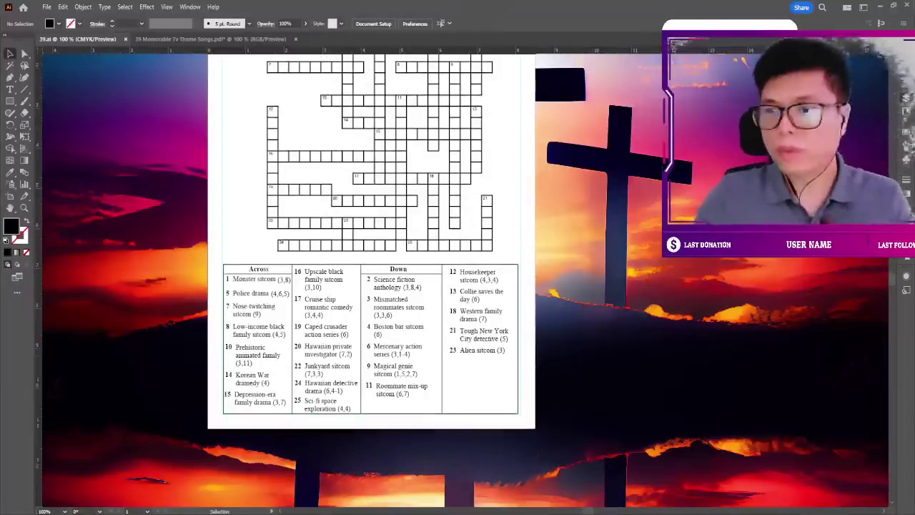
pyautogui.scroll(2, 472, 154)
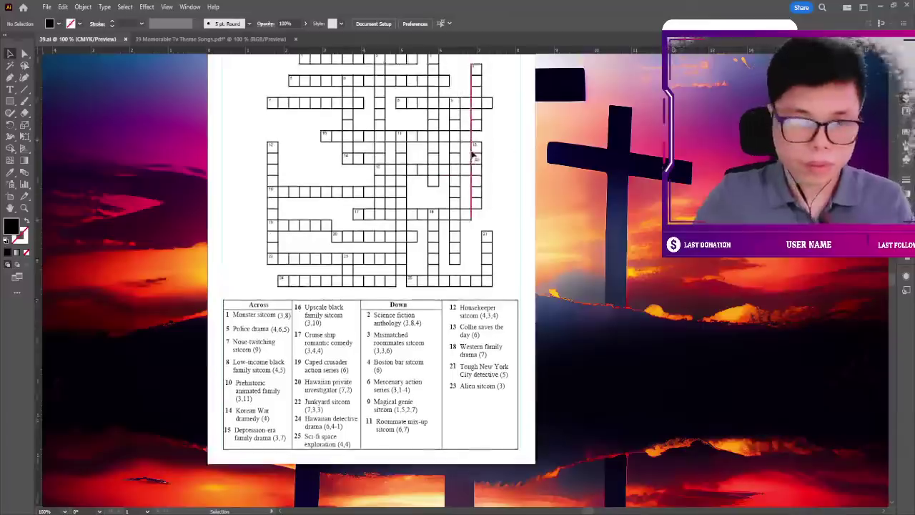
pyautogui.scroll(2, 472, 154)
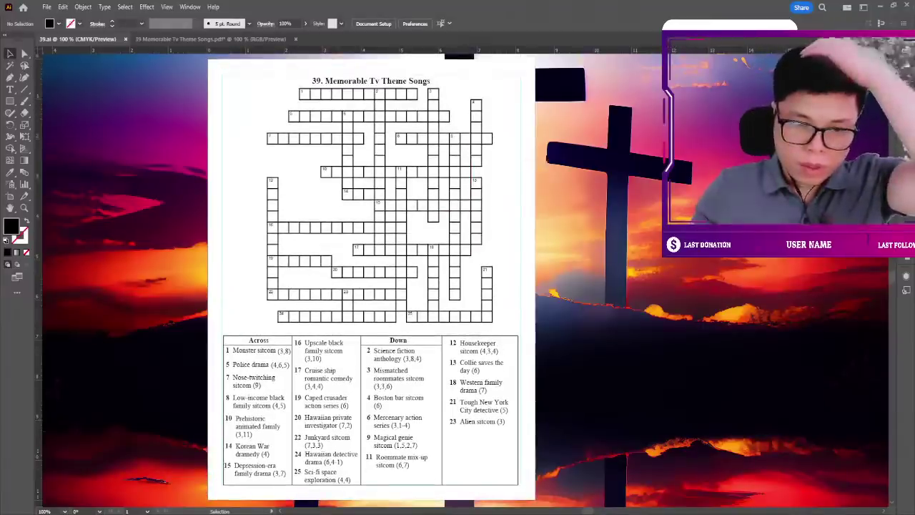
pyautogui.scroll(-2, 371, 251)
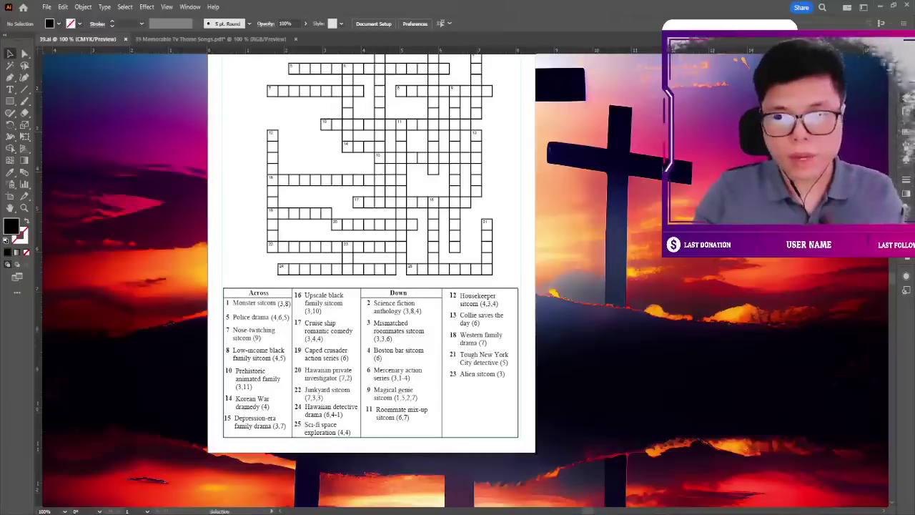
pyautogui.click(476, 299)
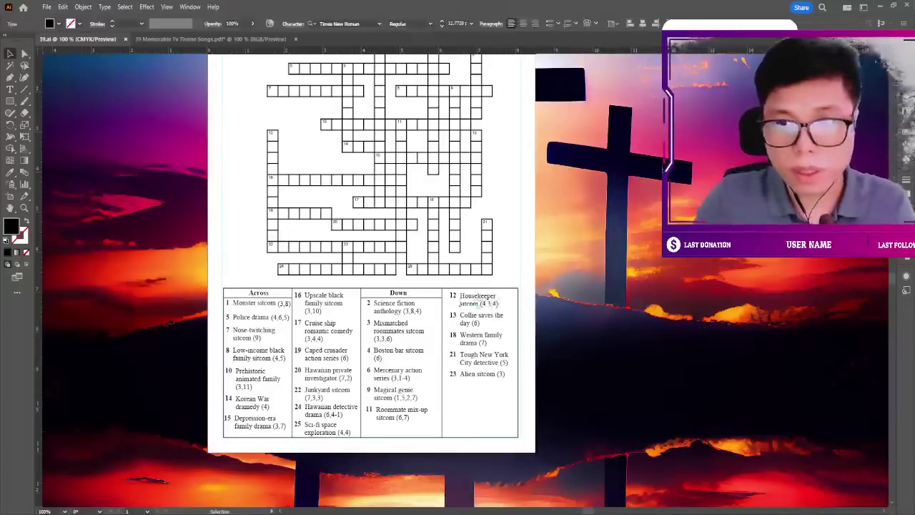
pyautogui.hotkey('ctrl', 'shift', 'a')
pyautogui.scroll(3, 371, 286)
pyautogui.scroll(1, 371, 286)
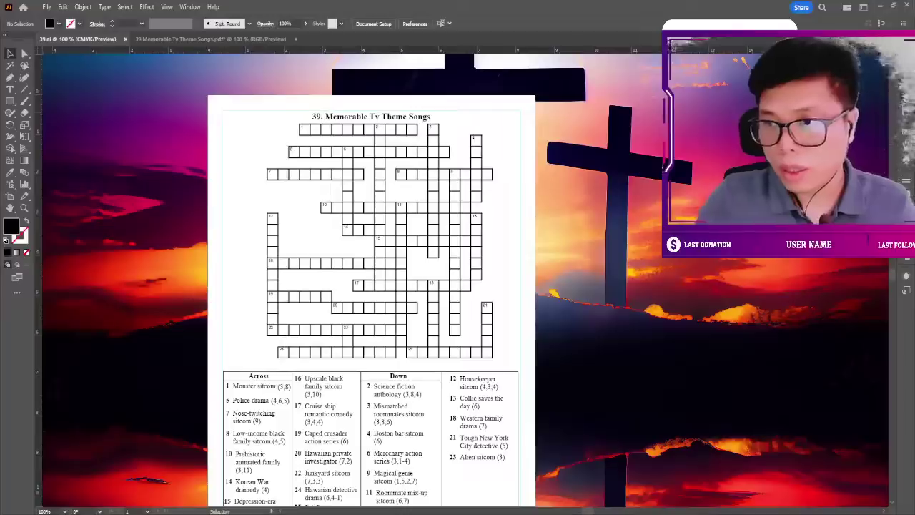
# Scale the crossword grid up proportionally to about 6.07 in and nudge it left.
pyautogui.click(453, 208)
pyautogui.scroll(-1, 400, 344)
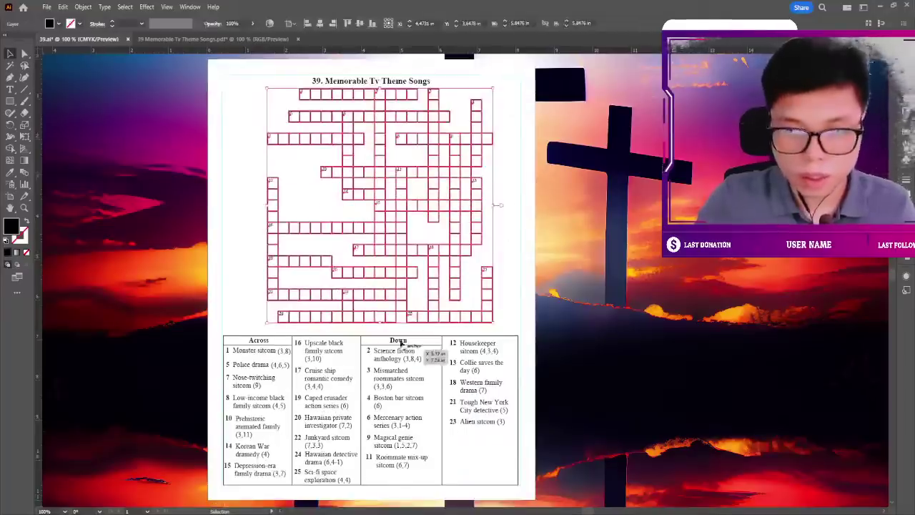
pyautogui.moveTo(380, 323); pyautogui.dragTo(380, 332)
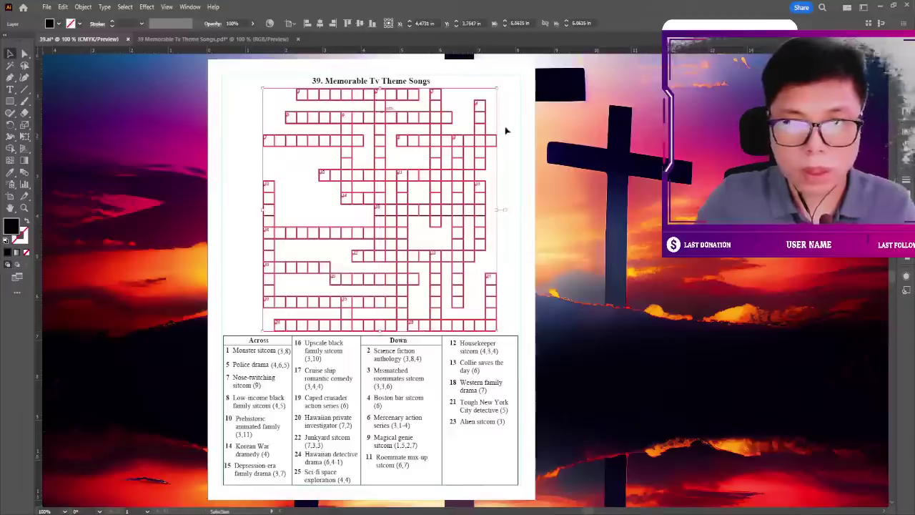
pyautogui.press('Left')
pyautogui.press('Left')
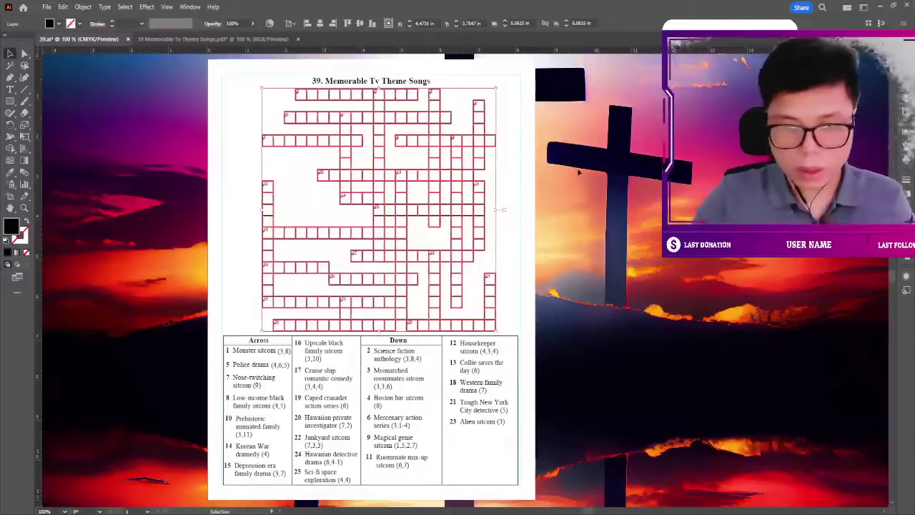
pyautogui.press('Left')
pyautogui.press('Left')
pyautogui.press('Left')
pyautogui.press('Left')
pyautogui.click(889, 116)
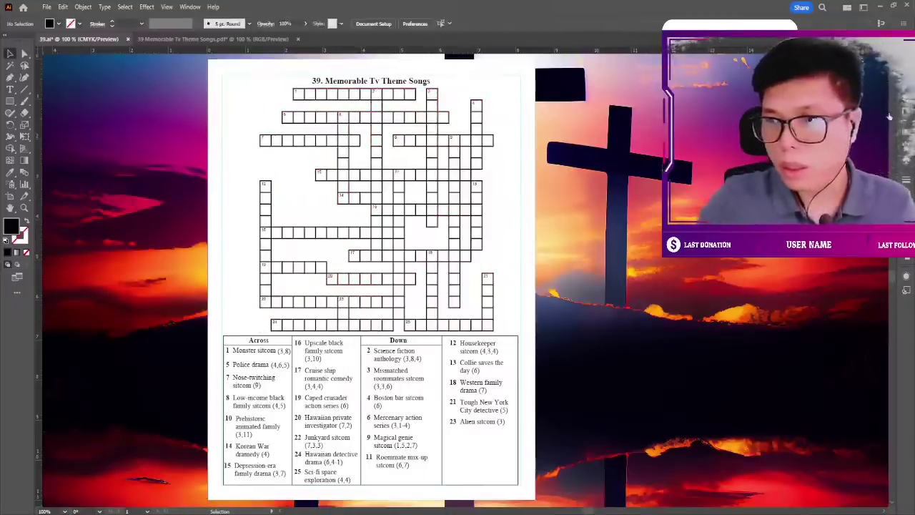
# Set all the grid's cell numbers to 10 pt.
pyautogui.hotkey('ctrl', 'z')
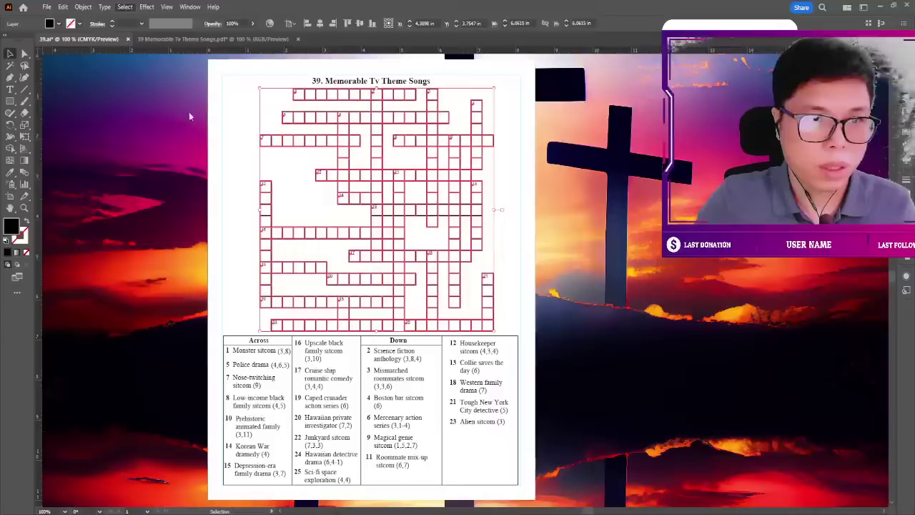
pyautogui.click(275, 183)
pyautogui.click(631, 208)
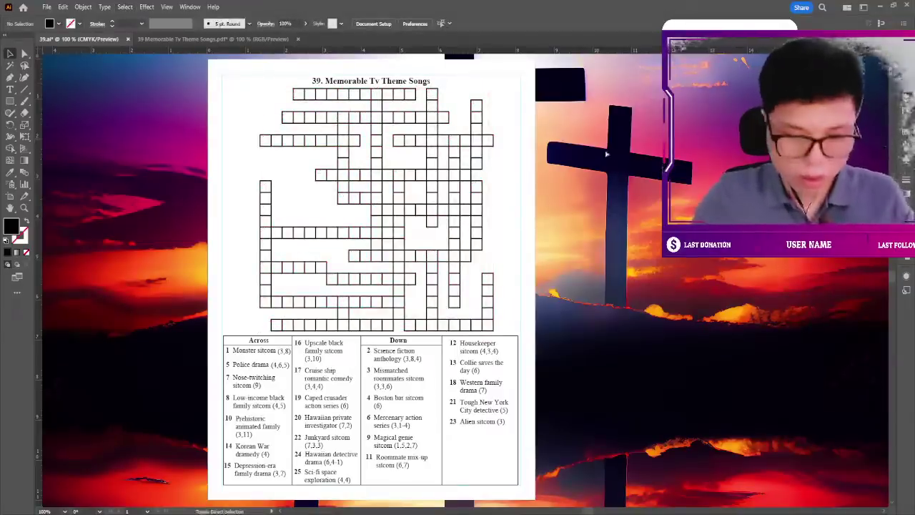
pyautogui.hotkey('ctrl', 'a')
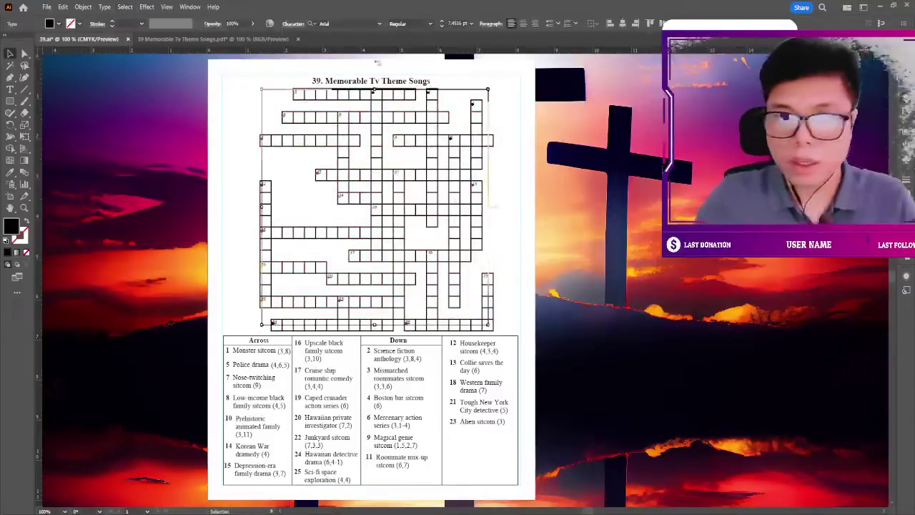
pyautogui.click(442, 24)
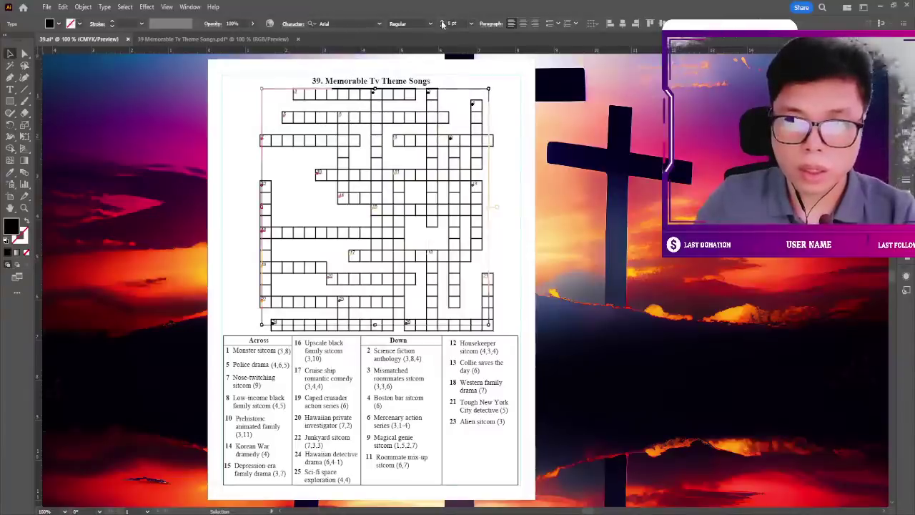
pyautogui.click(442, 22)
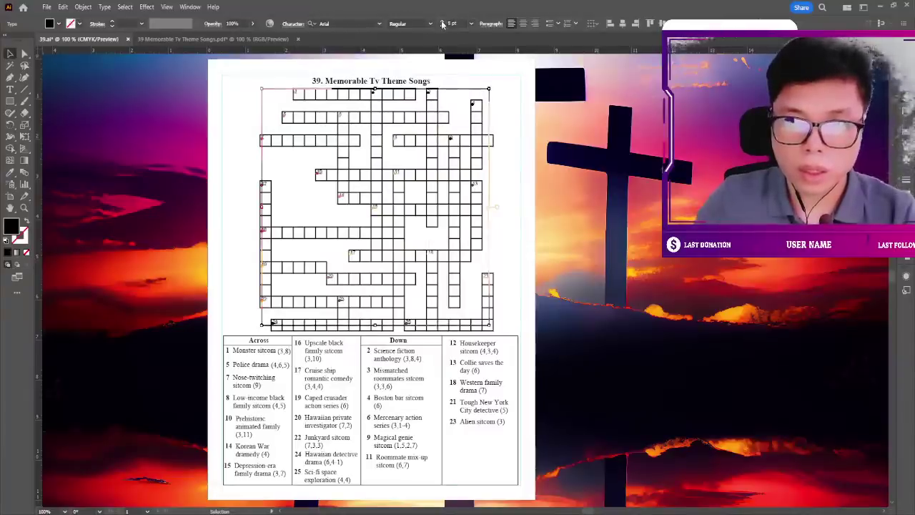
# Check the grid layout at close zoom, then save the crossword document.
pyautogui.click(526, 66)
pyautogui.scroll(1, 525, 66)
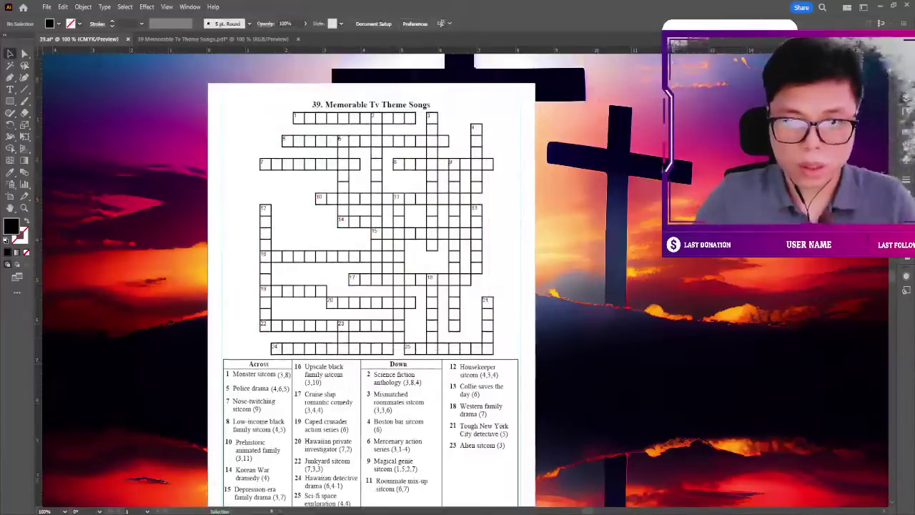
pyautogui.hotkey('ctrl', '+')
pyautogui.hotkey('ctrl', '-')
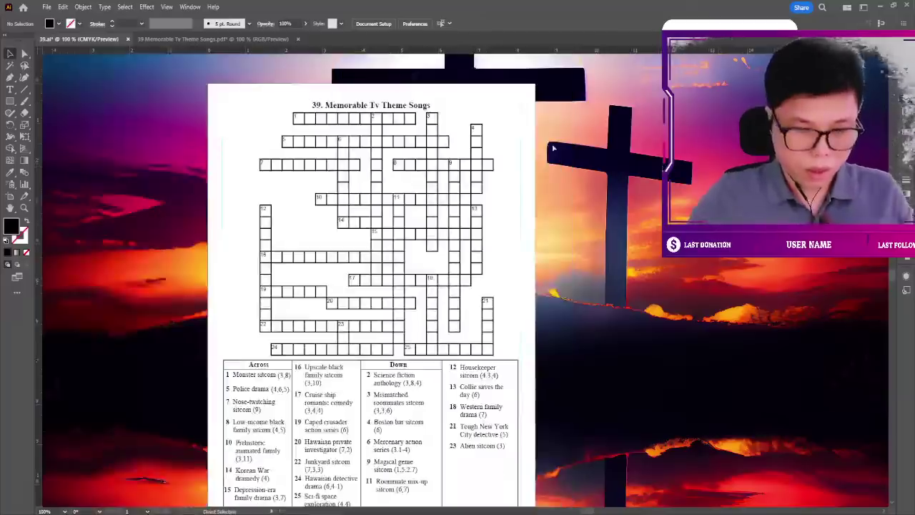
pyautogui.hotkey('ctrl', '+')
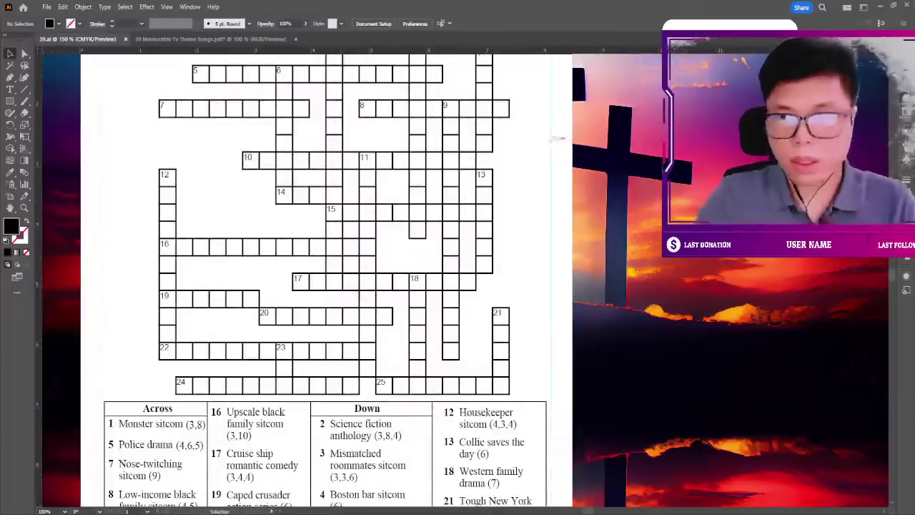
pyautogui.hotkey('ctrl', 'z')
pyautogui.hotkey('ctrl', 'shift', 'z')
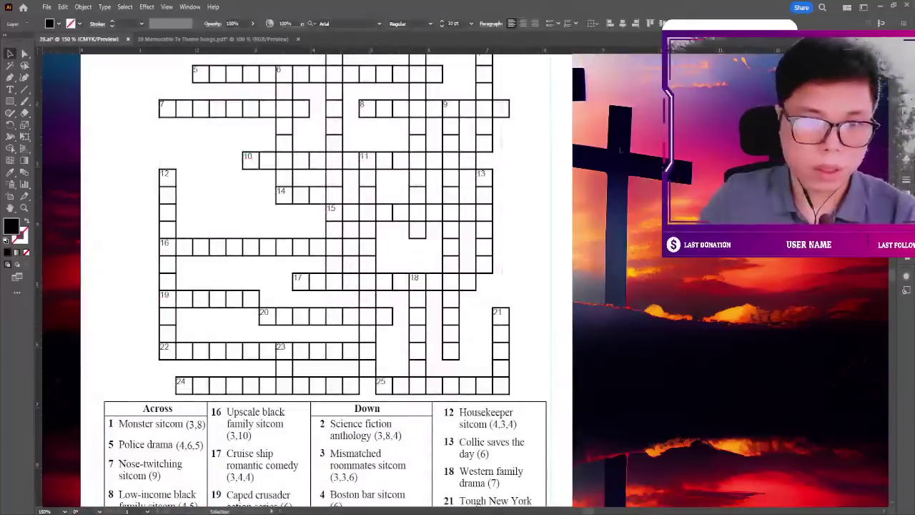
pyautogui.hotkey('ctrl', '-')
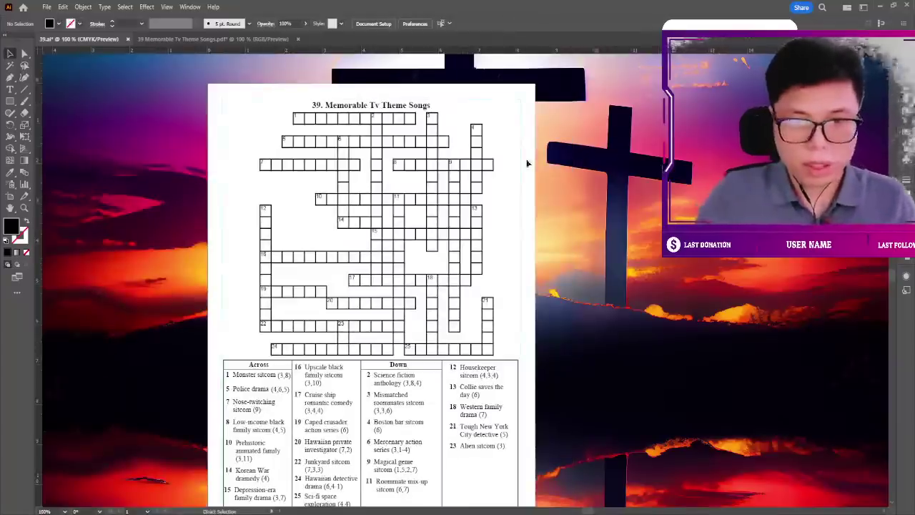
pyautogui.hotkey('ctrl', 's')
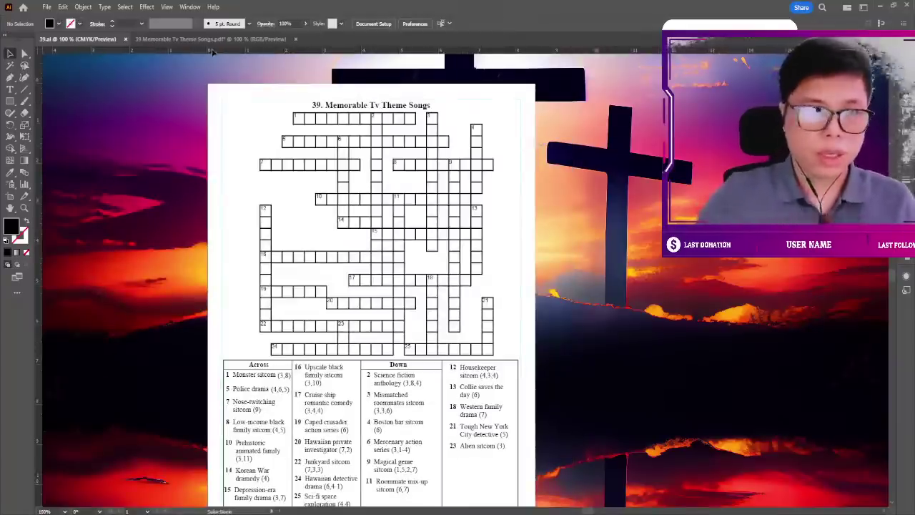
# Close the reference PDF and review the finished 39.ai page and clue box.
pyautogui.click(236, 40)
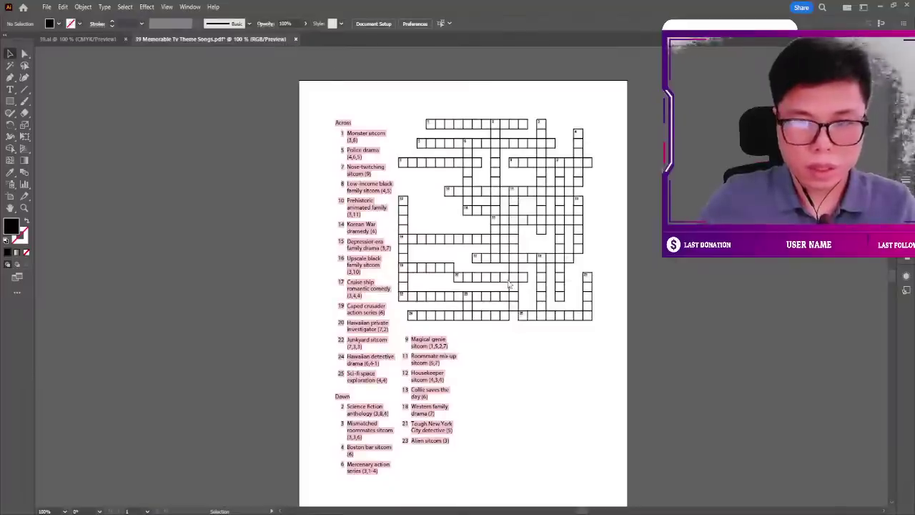
pyautogui.hotkey('ctrl', 'w')
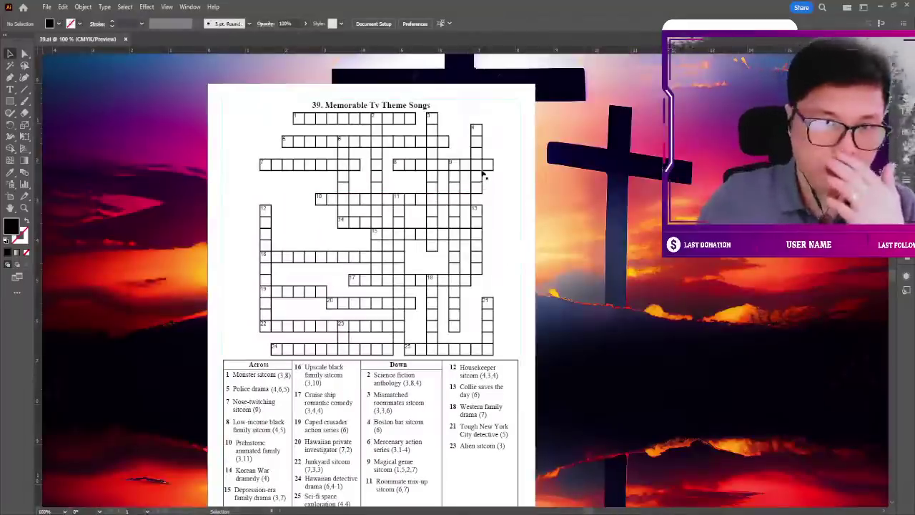
pyautogui.scroll(-2, 551, 167)
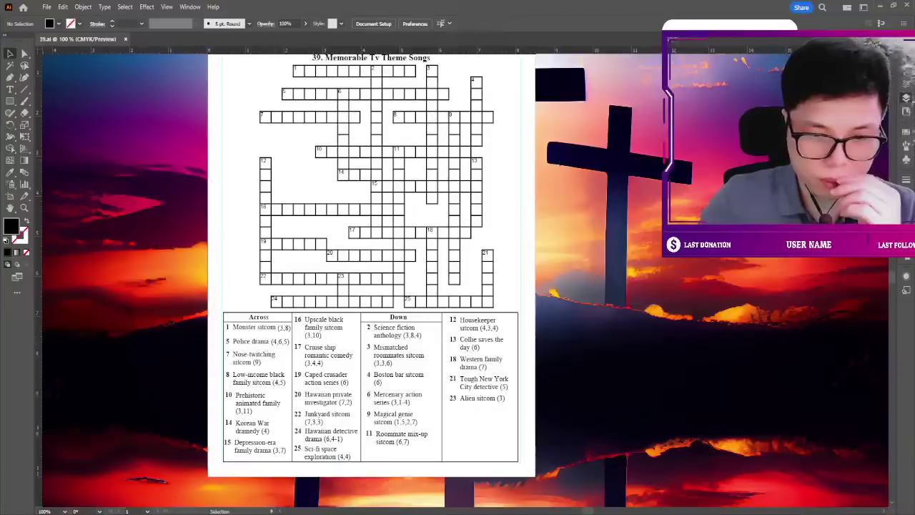
pyautogui.scroll(-3, 570, 212)
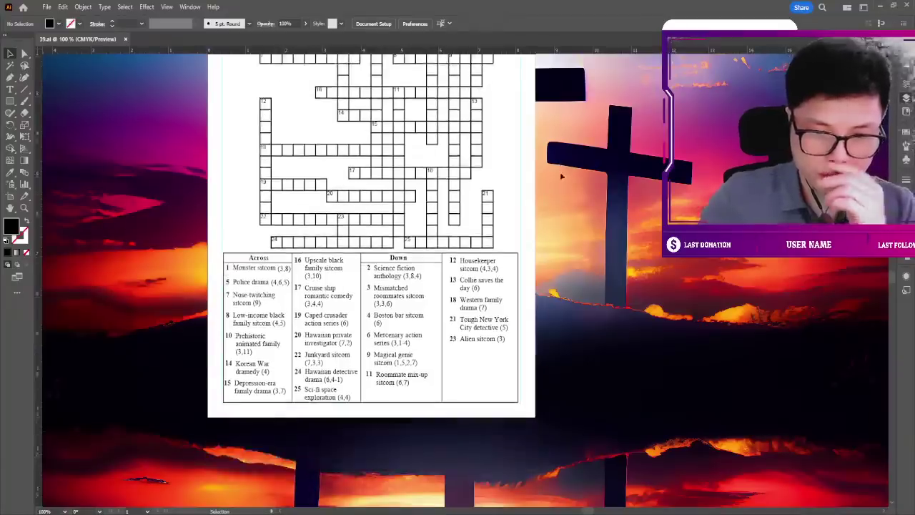
pyautogui.scroll(2, 570, 212)
pyautogui.scroll(2, 570, 212)
pyautogui.scroll(1, 570, 212)
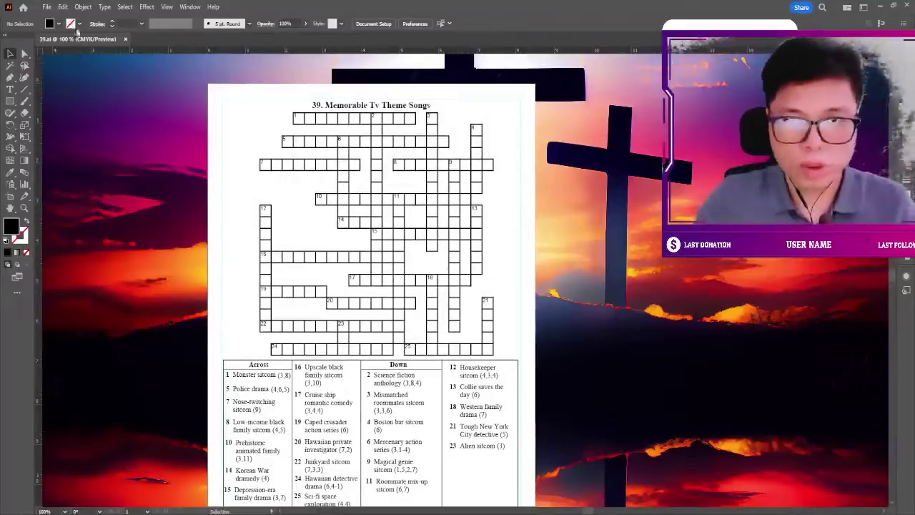
pyautogui.scroll(-3, 473, 198)
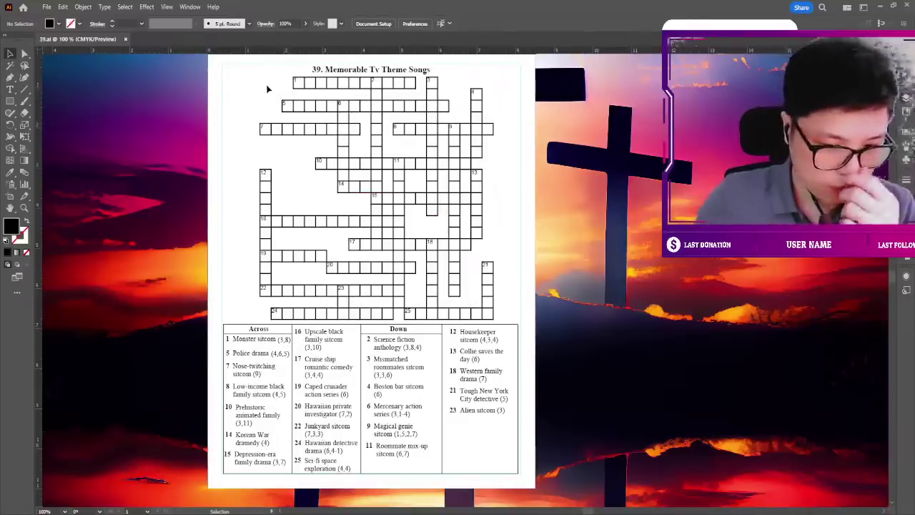
pyautogui.scroll(-7, 568, 136)
pyautogui.hotkey('ctrl', '+')
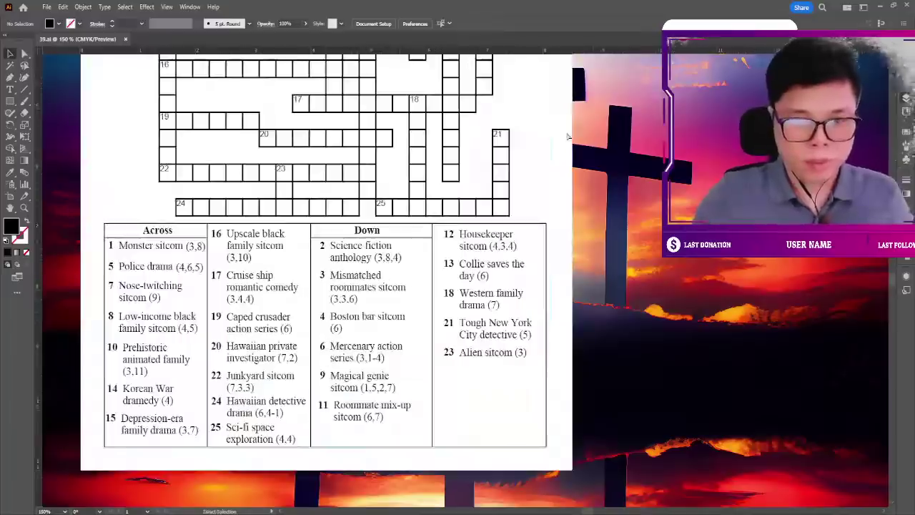
pyautogui.hotkey('ctrl', '-')
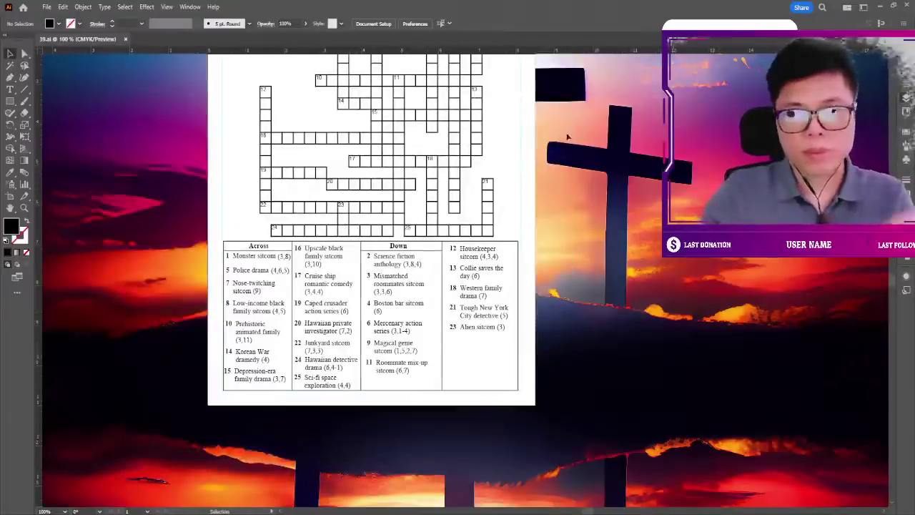
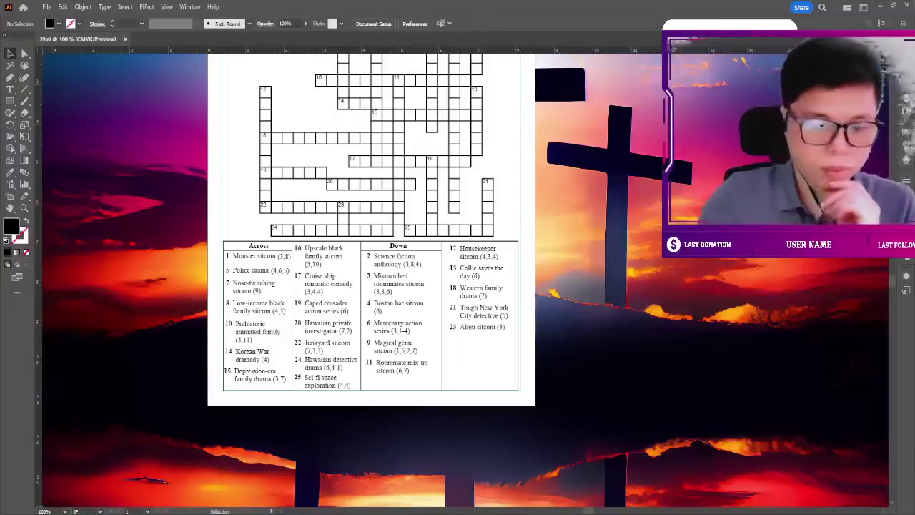
# Zoom in on the clue table and shift the Across/Down divider slightly right.
pyautogui.scroll(1, 543, 286)
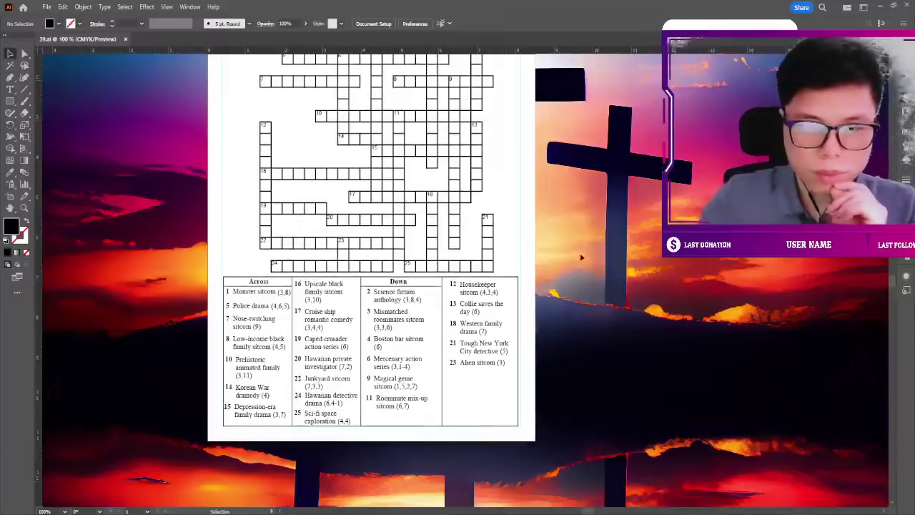
pyautogui.hotkey('ctrl', '+')
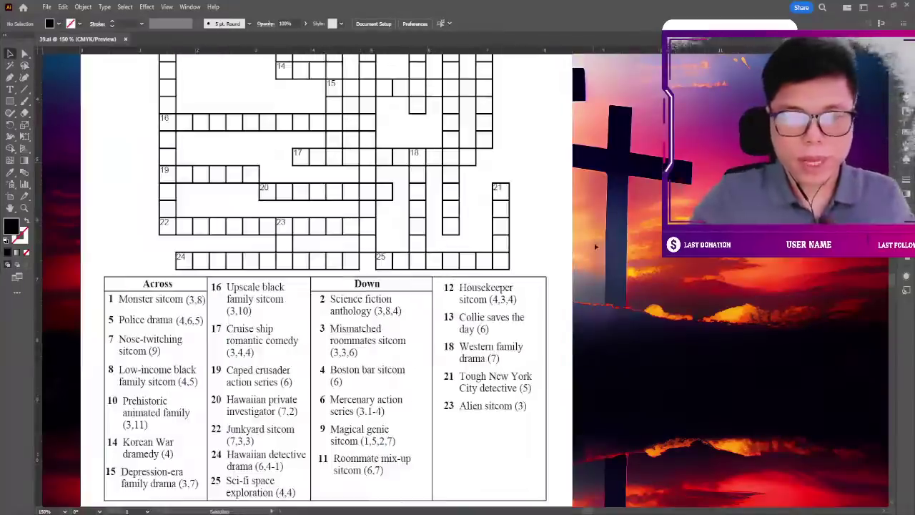
pyautogui.scroll(-1, 440, 226)
pyautogui.scroll(-3, 440, 226)
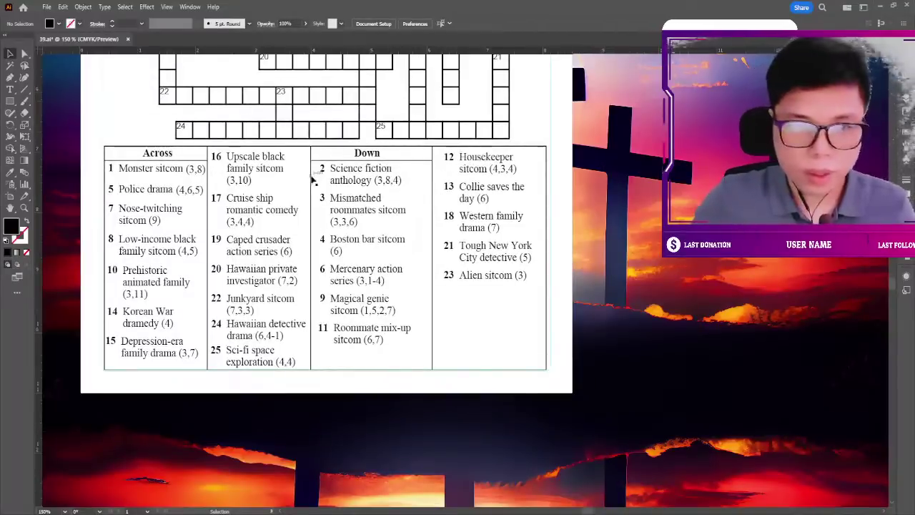
pyautogui.click(311, 229)
pyautogui.moveTo(312, 262); pyautogui.dragTo(318, 262)
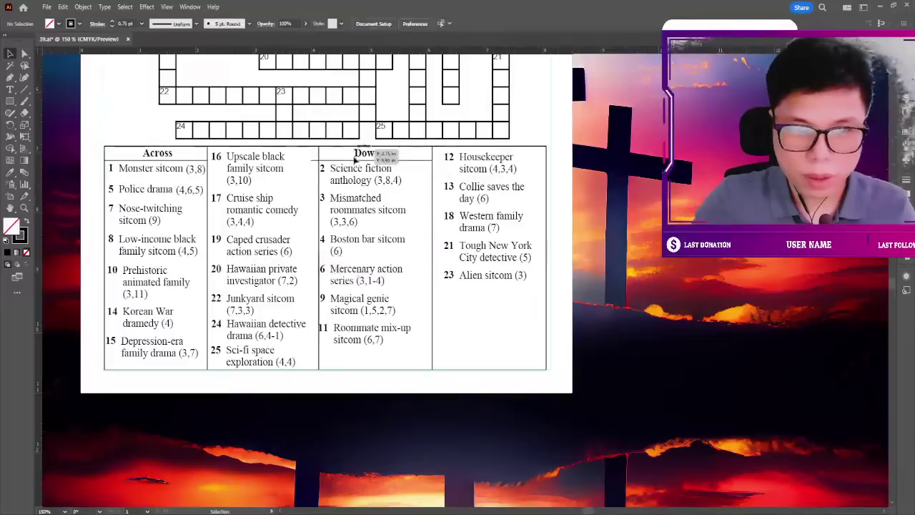
pyautogui.click(313, 165)
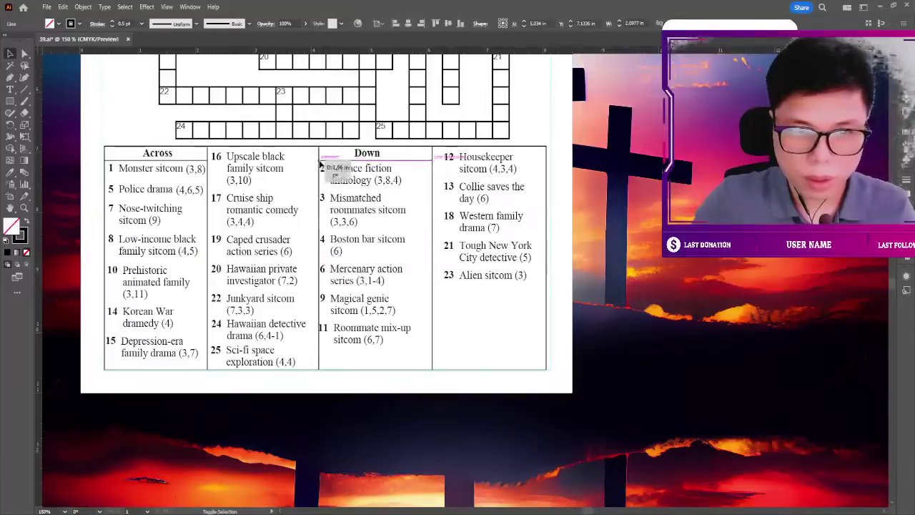
pyautogui.hotkey('ctrl', 'shift', 'a')
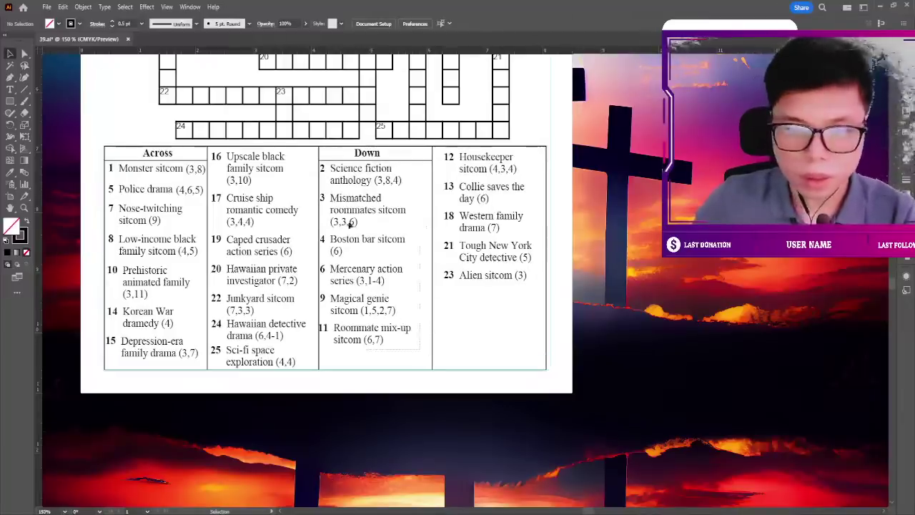
# Nudge the Down clues text block and the Down heading slightly right.
pyautogui.click(344, 177)
pyautogui.press('Right')
pyautogui.press('Right')
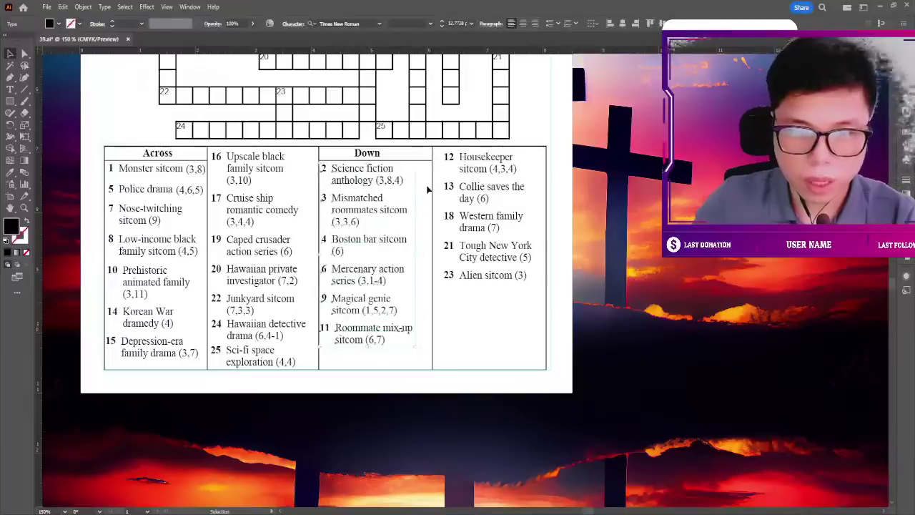
pyautogui.press('Right')
pyautogui.press('Right')
pyautogui.press('Right')
pyautogui.press('Right')
pyautogui.press('Right')
pyautogui.click(637, 192)
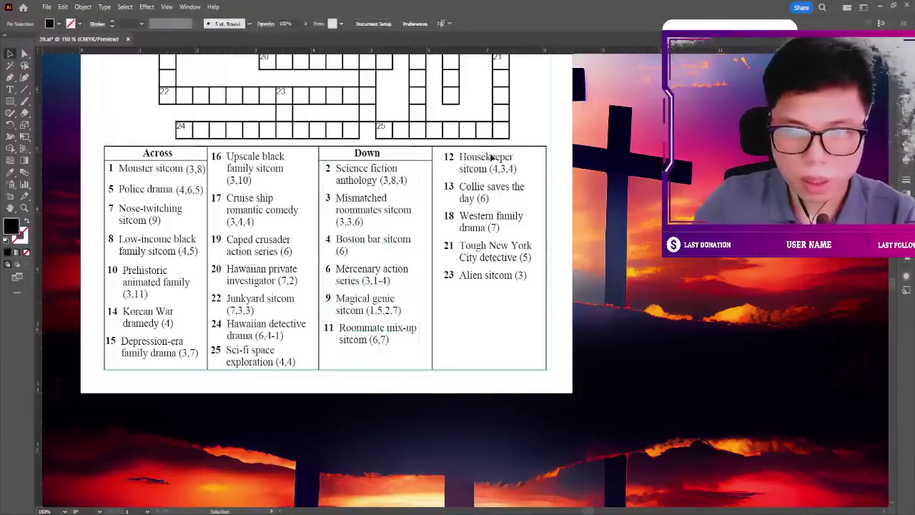
pyautogui.moveTo(366, 153); pyautogui.dragTo(370, 153)
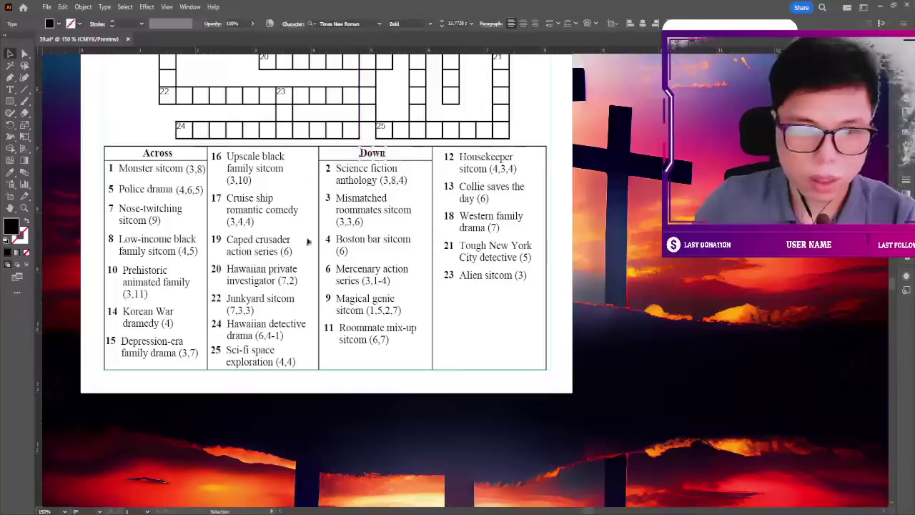
# Nudge the middle clues column (16–25) and its left divider line right.
pyautogui.click(209, 172)
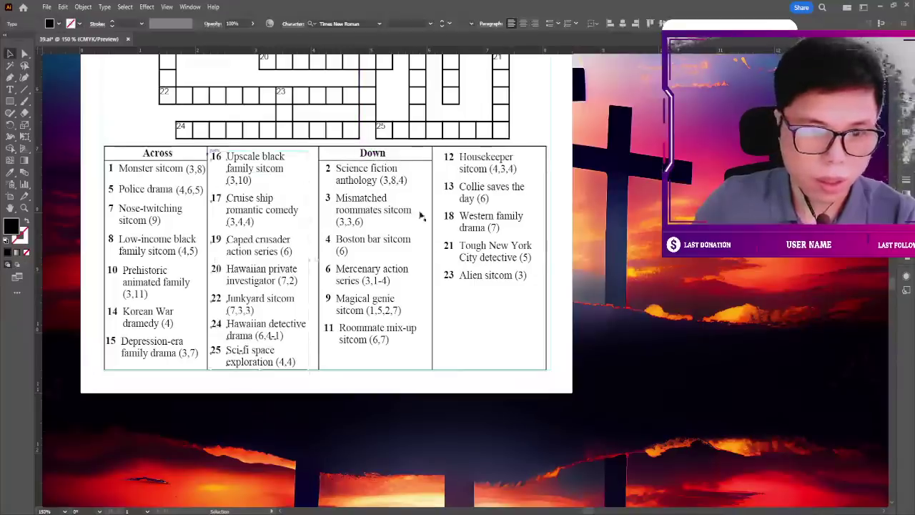
pyautogui.press('Right')
pyautogui.press('Right')
pyautogui.press('Right')
pyautogui.press('Right')
pyautogui.press('Right')
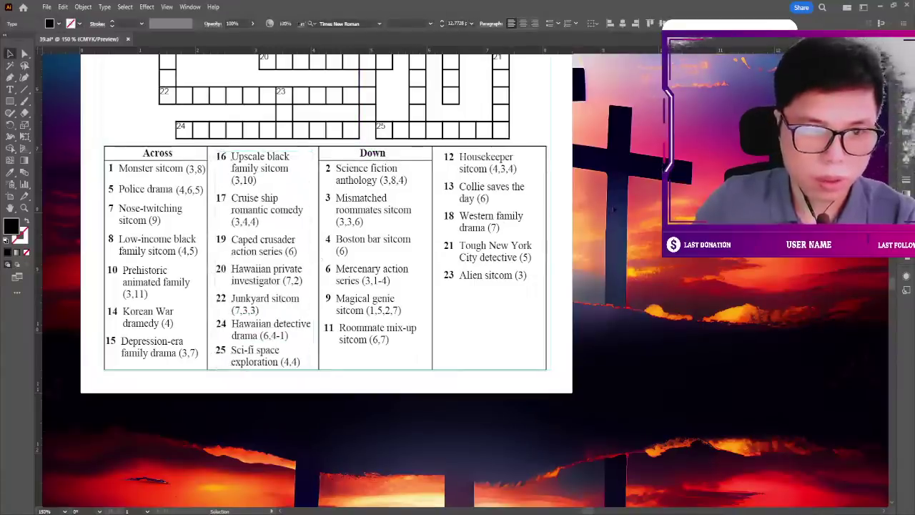
pyautogui.hotkey('ctrl', 'shift', 'a')
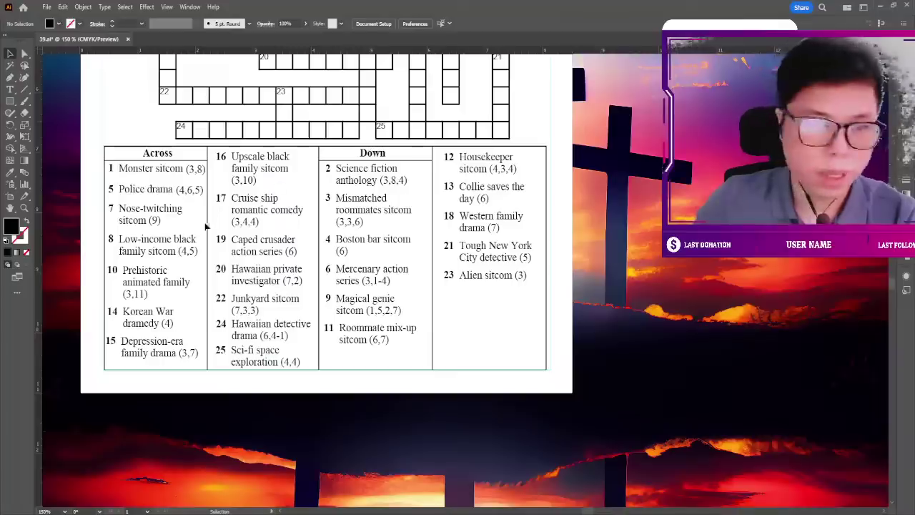
pyautogui.click(209, 228)
pyautogui.press('Right')
pyautogui.press('Right')
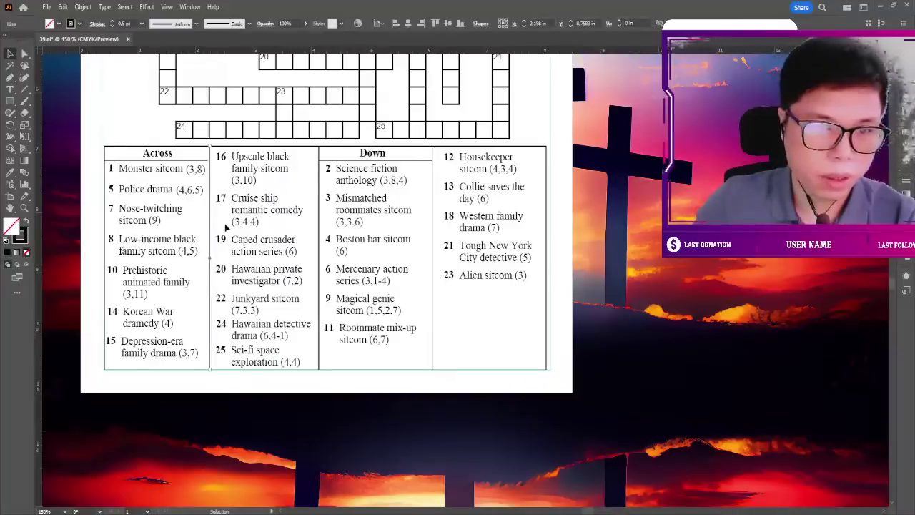
pyautogui.press('Right')
# Reposition the line under the Across heading, then zoom out to the whole page.
pyautogui.click(212, 159)
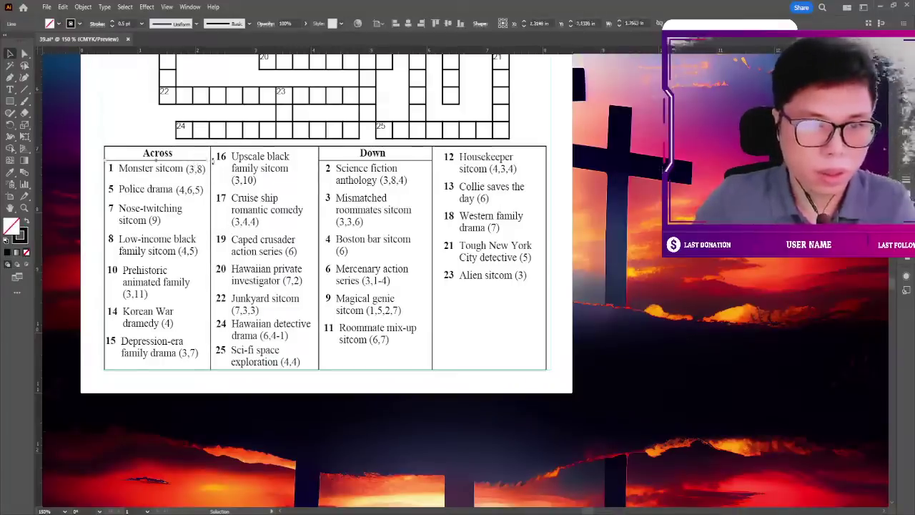
pyautogui.moveTo(208, 164); pyautogui.dragTo(174, 153)
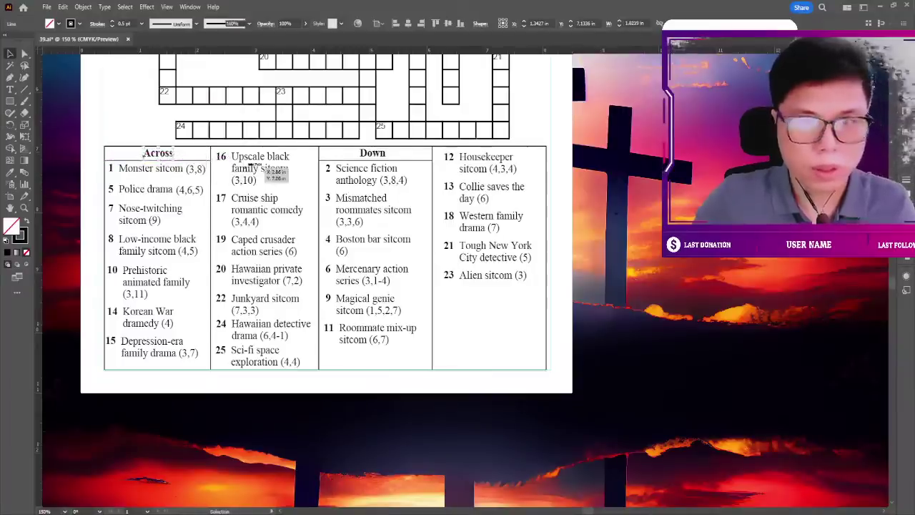
pyautogui.hotkey('ctrl', 'shift', 'a')
pyautogui.hotkey('ctrl', '-')
pyautogui.hotkey('ctrl', '-')
pyautogui.press('v')
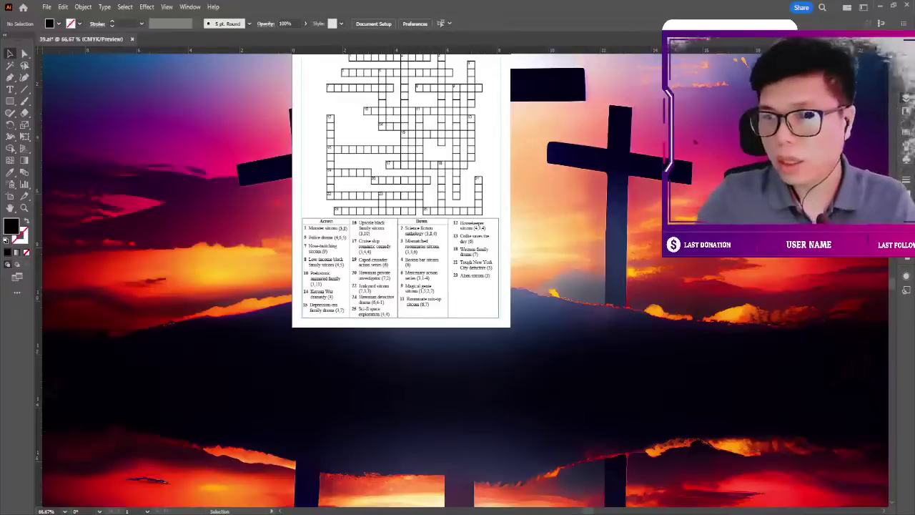
# Zoom the page to actual size and scroll up to review the grid and title.
pyautogui.scroll(1, 400, 207)
pyautogui.hotkey('ctrl', '+')
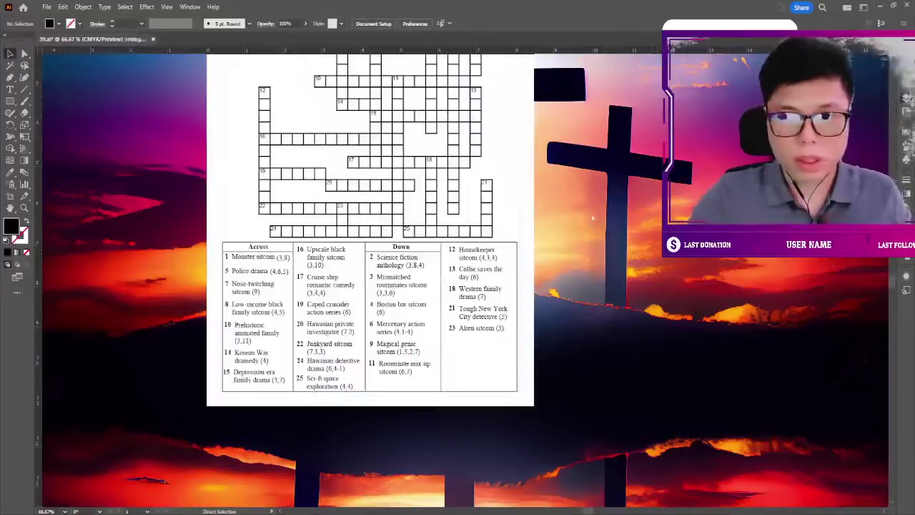
pyautogui.scroll(1, 493, 158)
pyautogui.scroll(1, 483, 141)
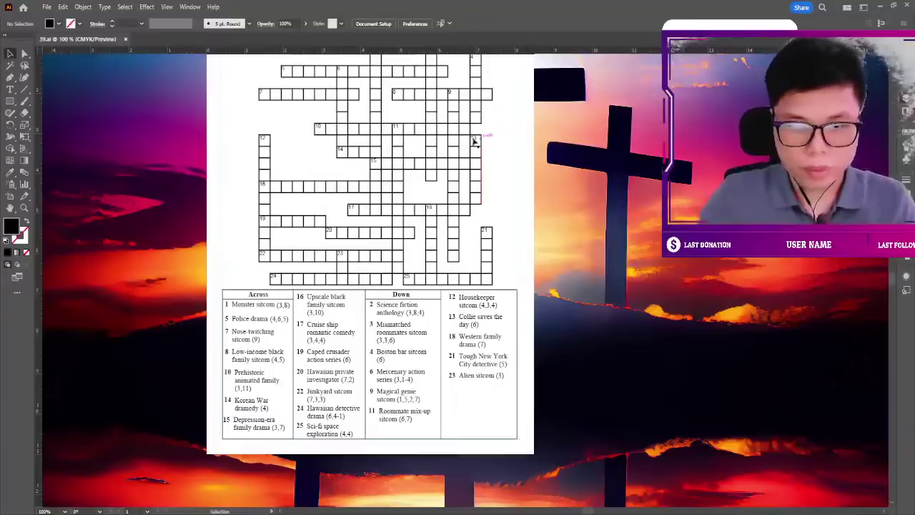
pyautogui.scroll(2, 354, 123)
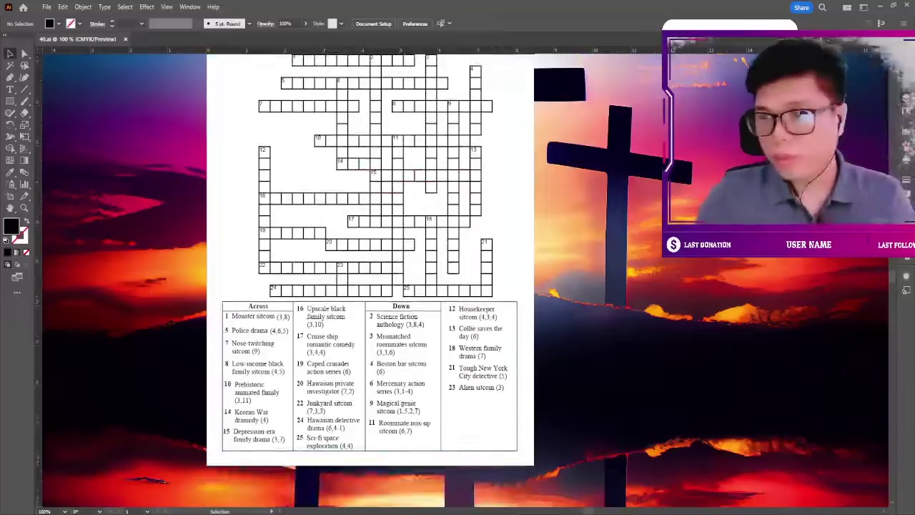
# Delete the grid and clues, and retitle the page '40. Classic American Cartoons'.
pyautogui.hotkey('ctrl', '-')
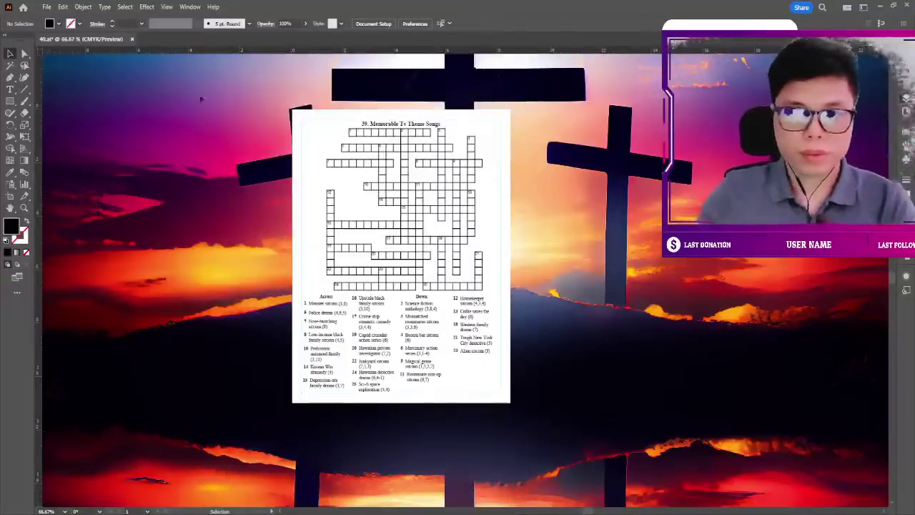
pyautogui.hotkey('ctrl', '+')
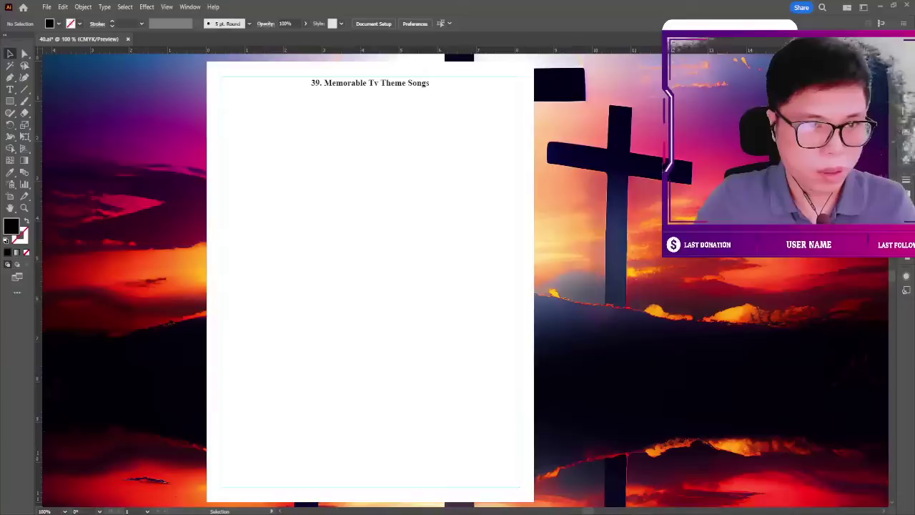
pyautogui.click(10, 89)
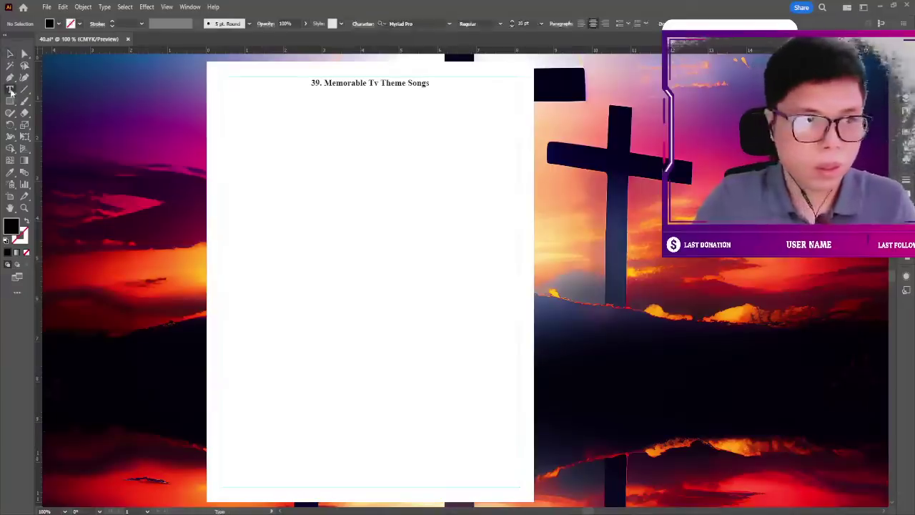
pyautogui.scroll(1, 333, 123)
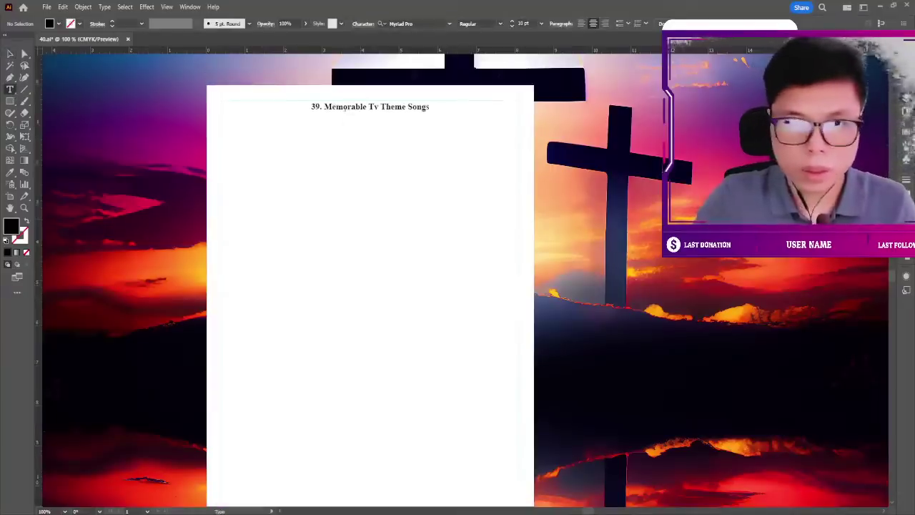
pyautogui.tripleClick(345, 104)
pyautogui.write('40.')
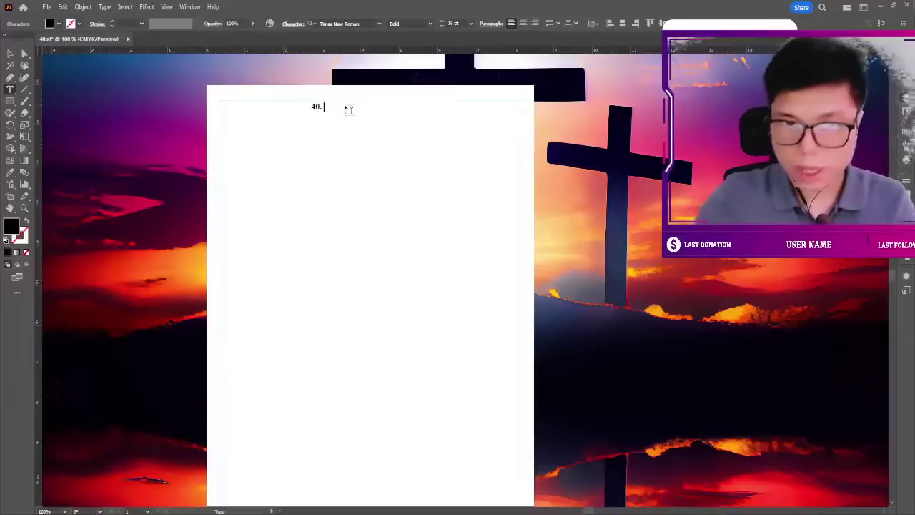
pyautogui.write('Classic American Cartoons')
pyautogui.click(9, 54)
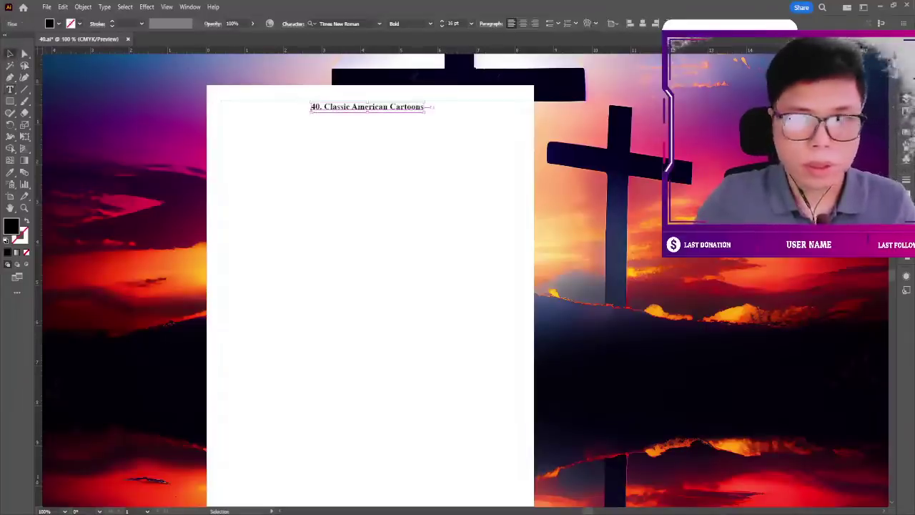
pyautogui.click(504, 245)
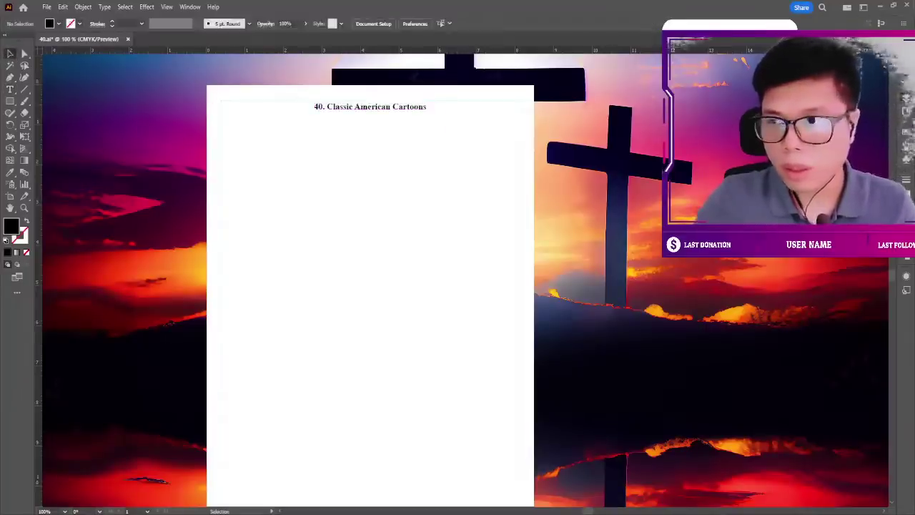
# Save the document, then delete the SAMPLE watermark text from the cartoons crossword.
pyautogui.hotkey('ctrl', 's')
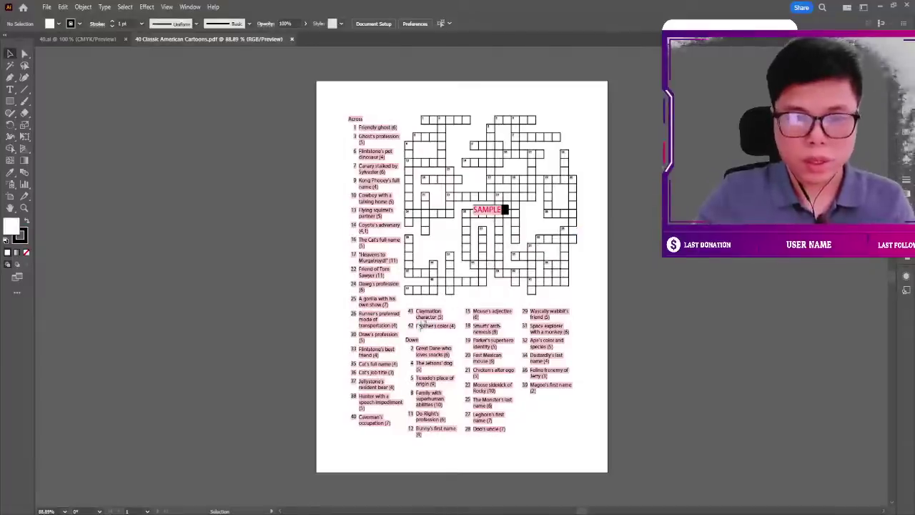
pyautogui.hotkey('ctrl', '1')
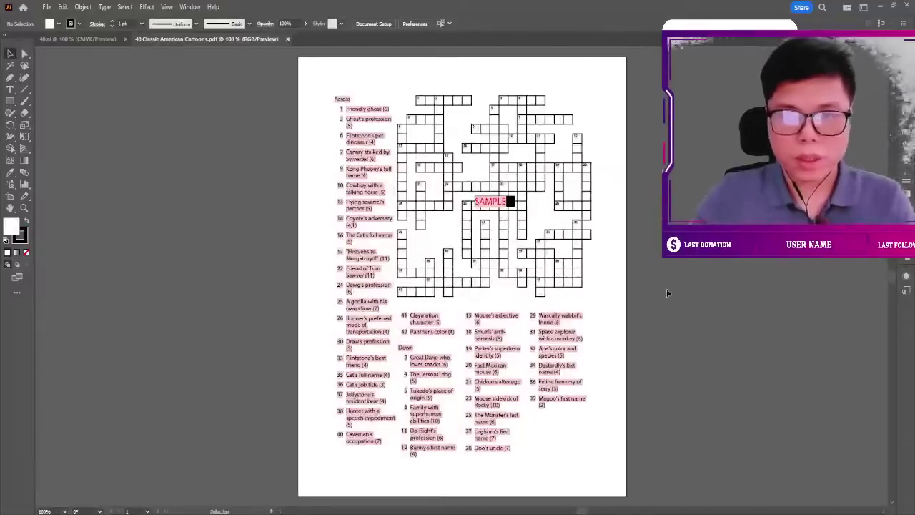
pyautogui.click(378, 96)
pyautogui.click(472, 127)
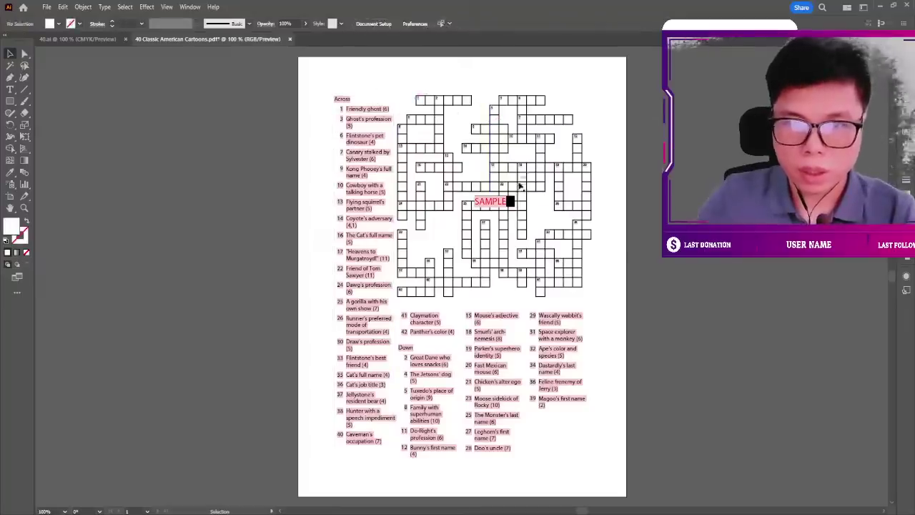
pyautogui.doubleClick(493, 201)
pyautogui.hotkey('ctrl', 'a')
pyautogui.press('BackSpace')
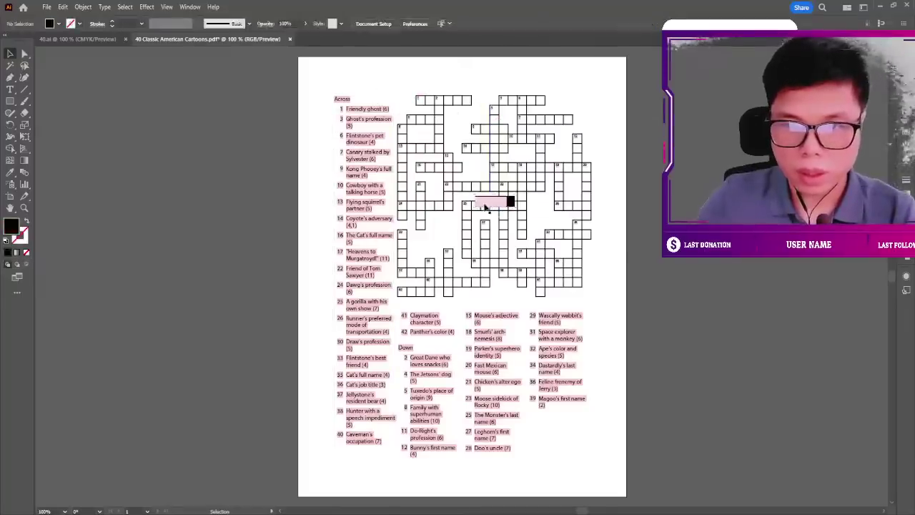
pyautogui.click(510, 202)
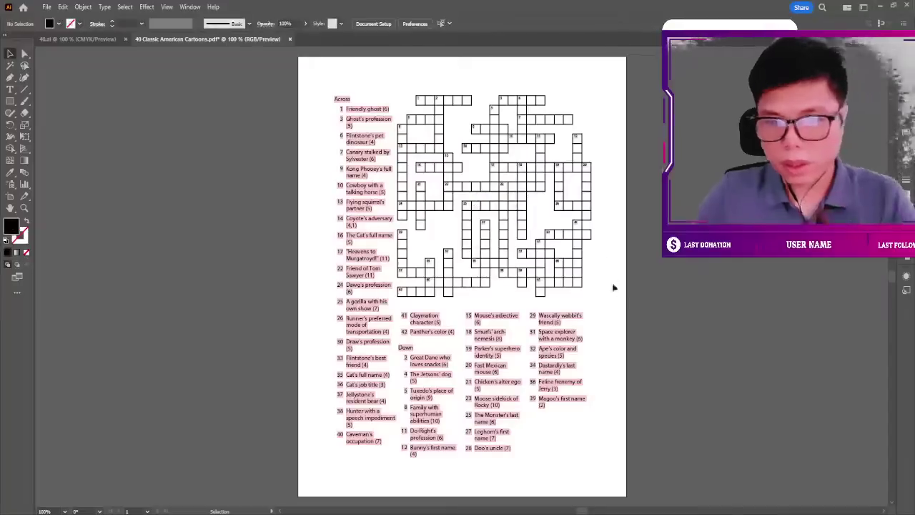
# Centre the Across and Down headings over their clue columns and select the whole crossword.
pyautogui.moveTo(398, 88); pyautogui.dragTo(604, 141)
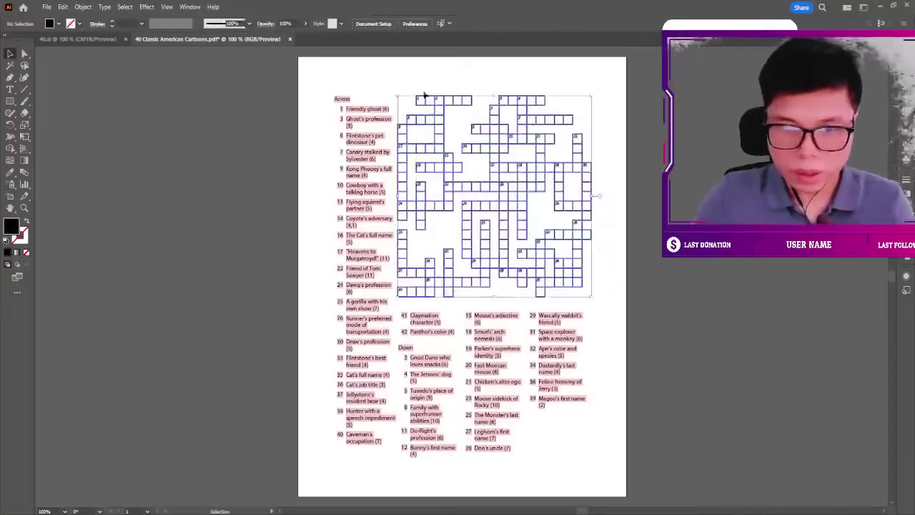
pyautogui.click(694, 137)
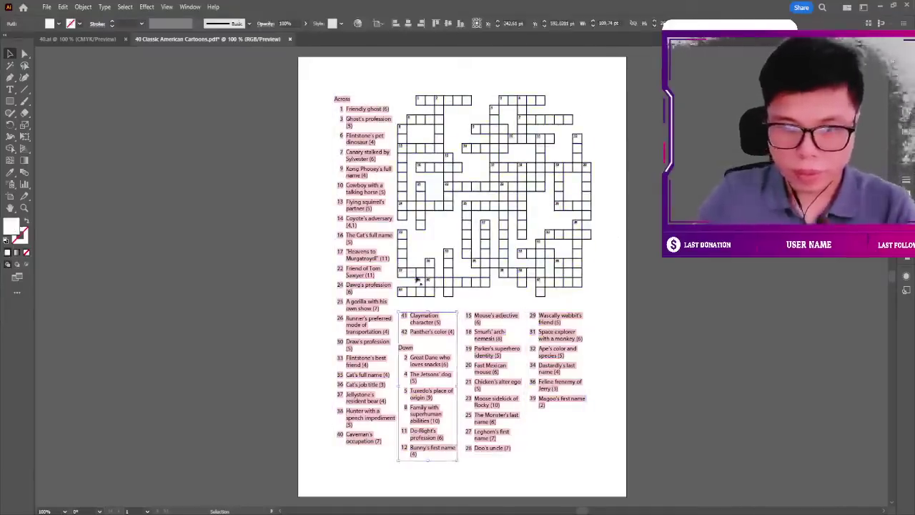
pyautogui.moveTo(341, 99); pyautogui.dragTo(366, 100)
pyautogui.moveTo(410, 348); pyautogui.dragTo(432, 348)
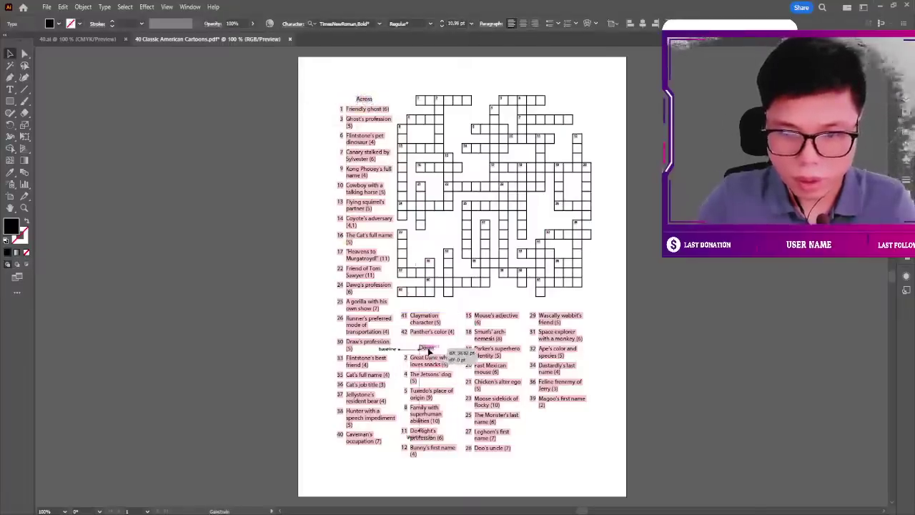
pyautogui.click(583, 331)
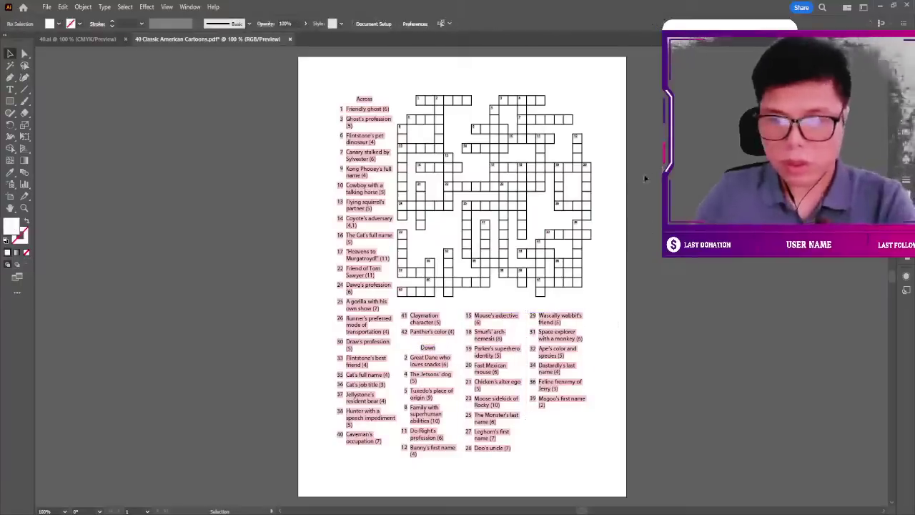
pyautogui.click(530, 162)
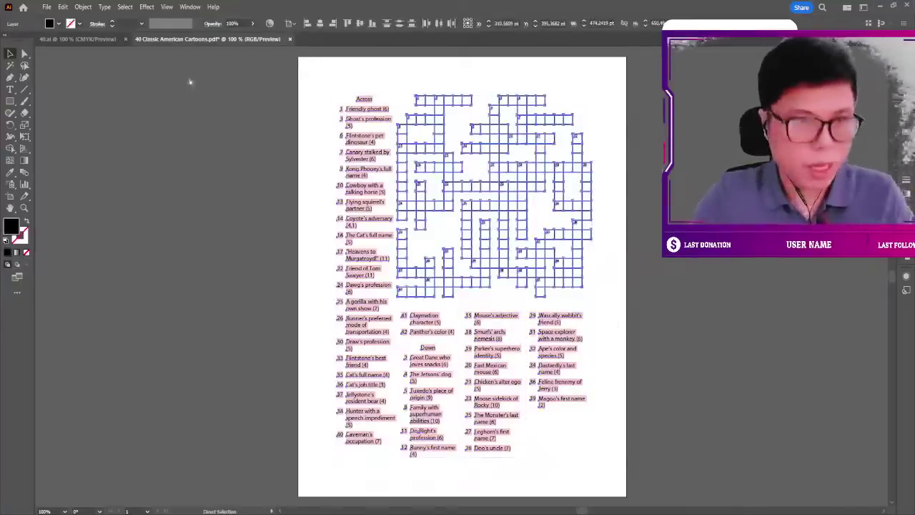
pyautogui.click(81, 40)
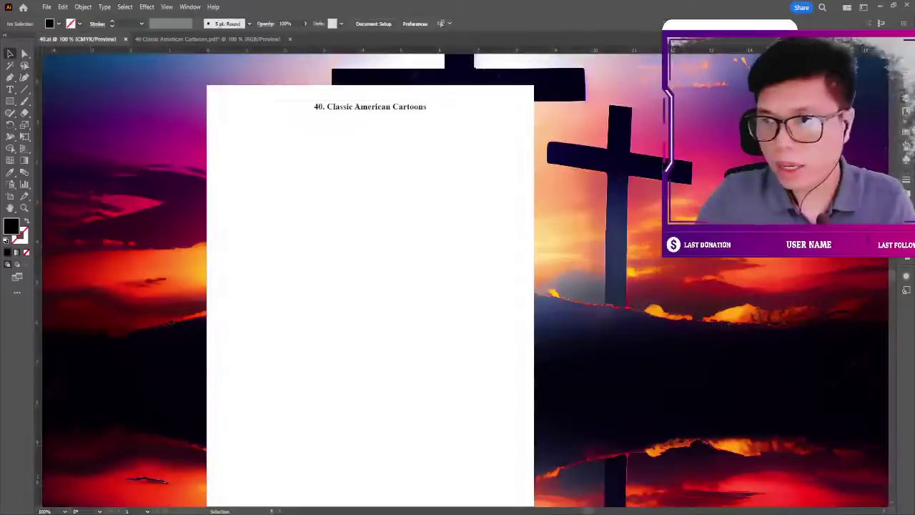
# Paste the crossword and clues into 40.ai and position them on the page.
pyautogui.hotkey('ctrl', 'v')
pyautogui.moveTo(397, 198)
pyautogui.mouseDown()
pyautogui.moveTo(395, 213)
pyautogui.moveTo(295, 214)
pyautogui.mouseUp()
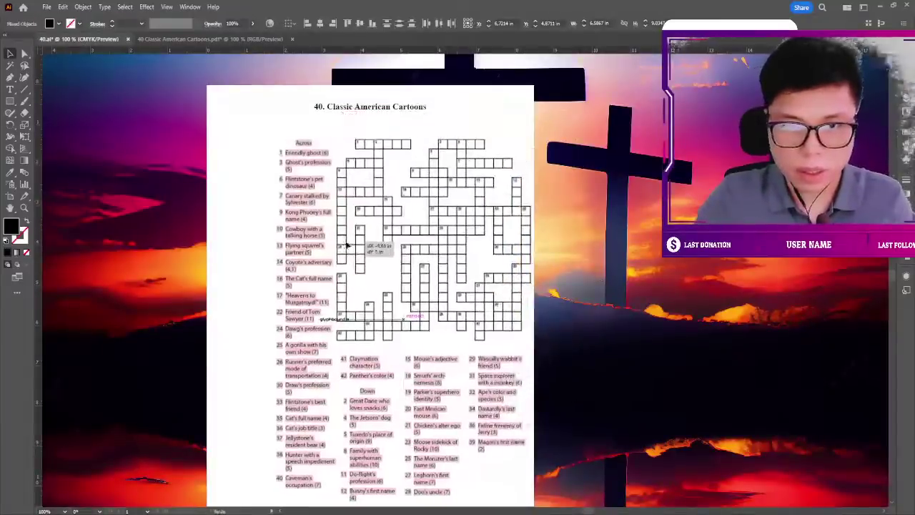
pyautogui.click(295, 42)
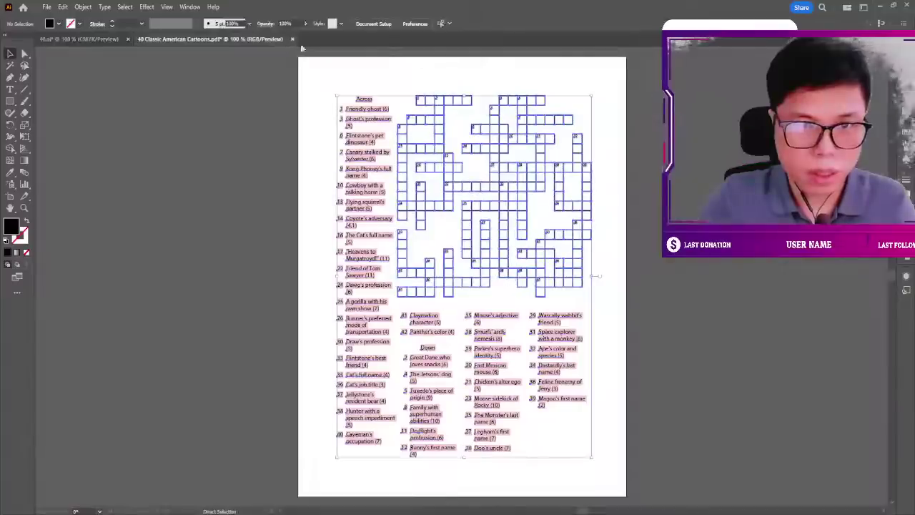
pyautogui.hotkey('ctrl', 'a')
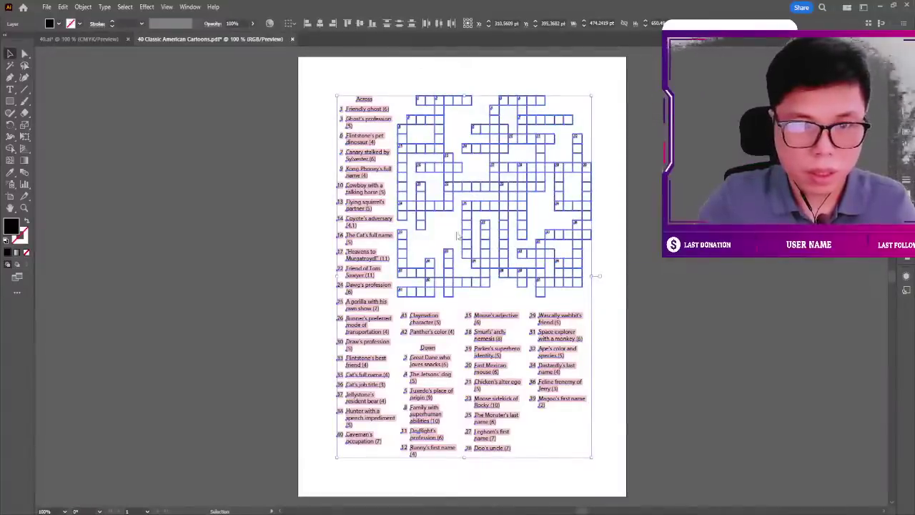
pyautogui.click(291, 39)
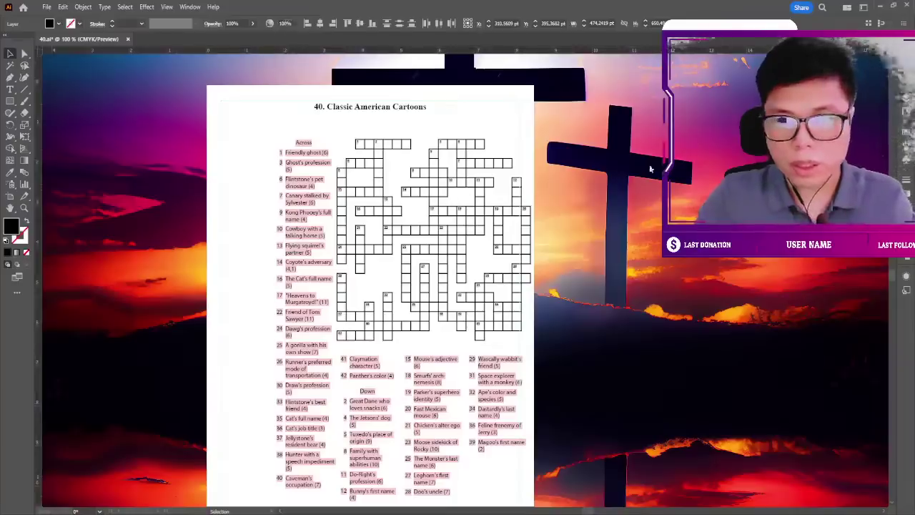
pyautogui.hotkey('ctrl', 'z')
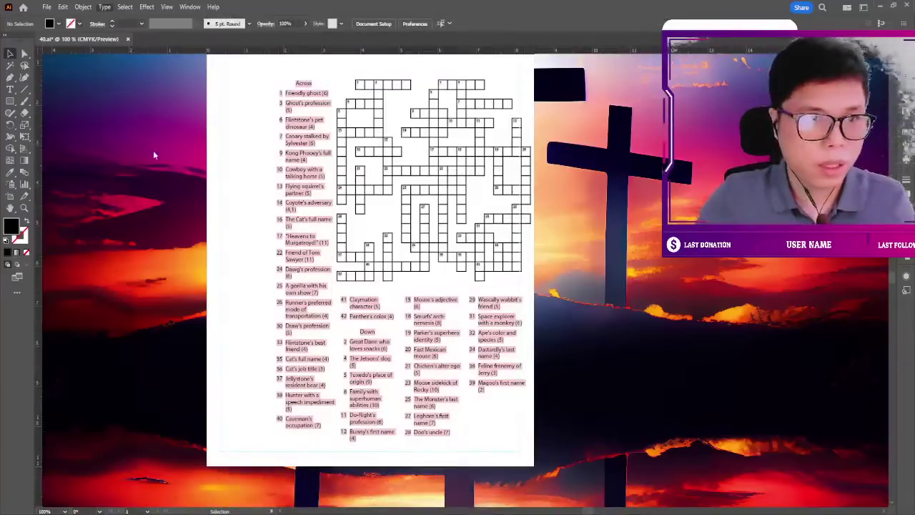
# Enlarge and move the pasted crossword so it fills the page width.
pyautogui.press('t')
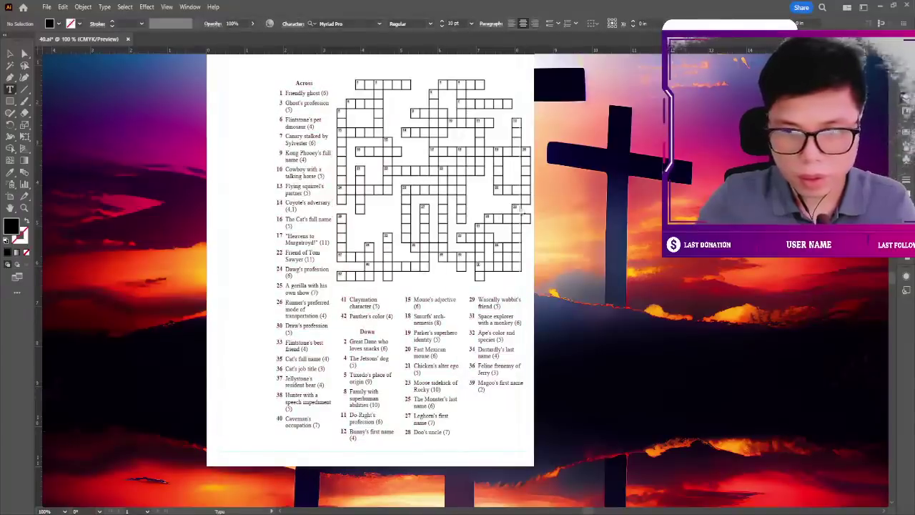
pyautogui.press('Escape')
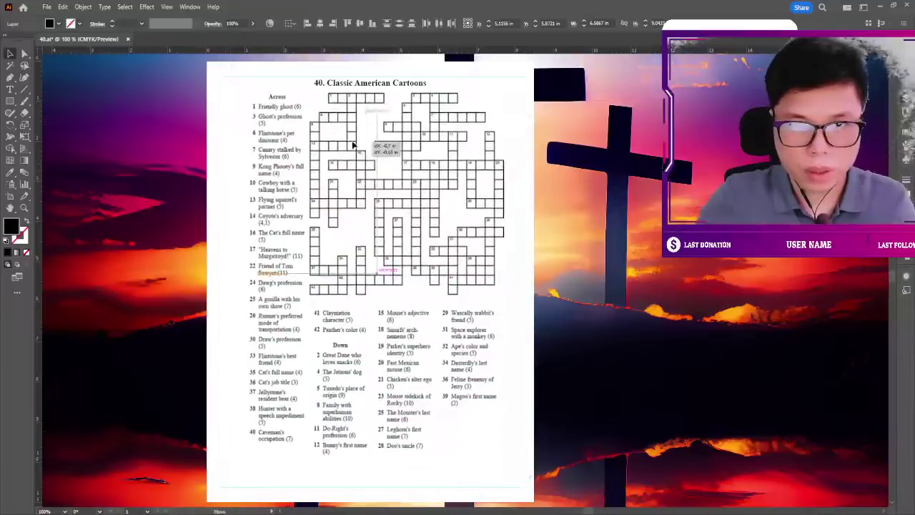
pyautogui.scroll(-2, 236, 417)
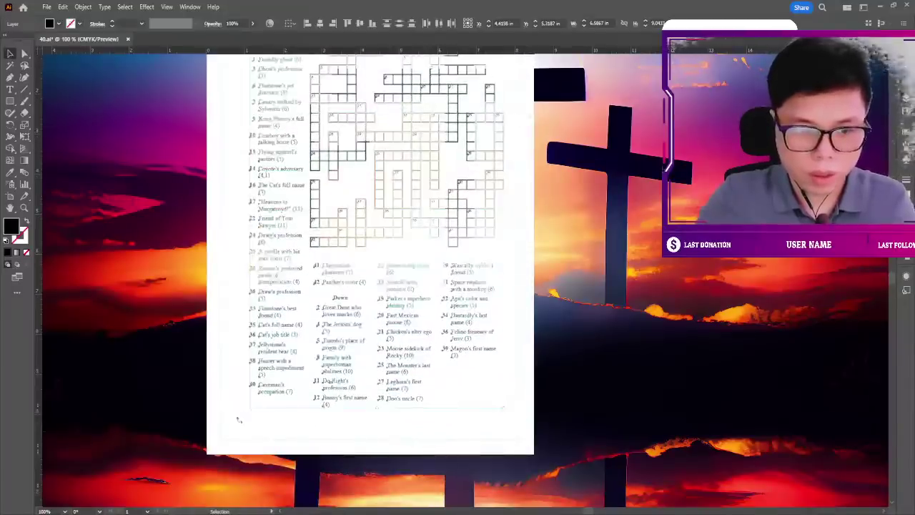
pyautogui.moveTo(249, 410); pyautogui.dragTo(216, 452)
pyautogui.scroll(2, 410, 175)
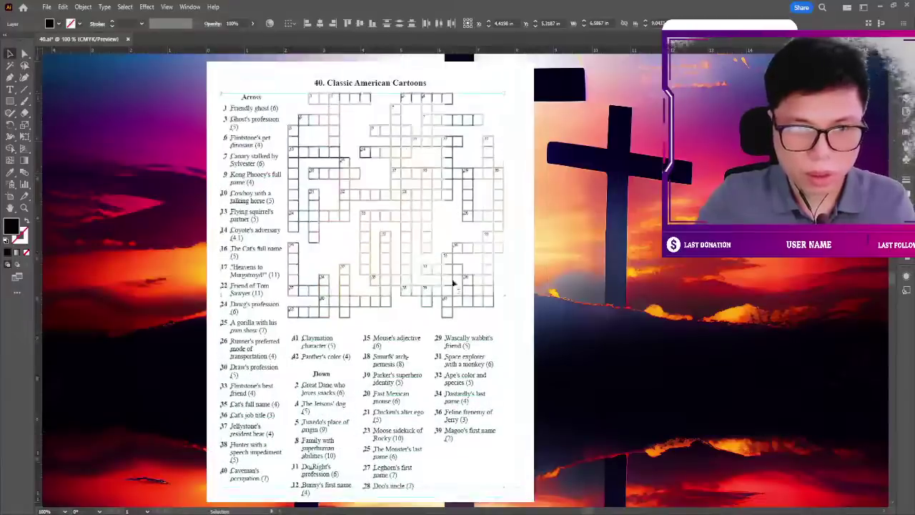
pyautogui.moveTo(413, 122)
pyautogui.mouseDown()
pyautogui.moveTo(425, 122)
pyautogui.moveTo(415, 123)
pyautogui.mouseUp()
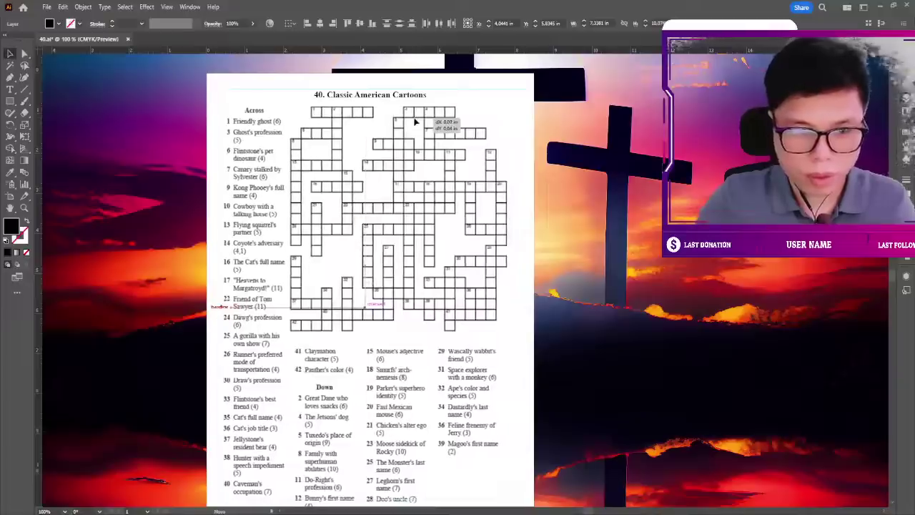
pyautogui.moveTo(416, 122); pyautogui.dragTo(416, 51)
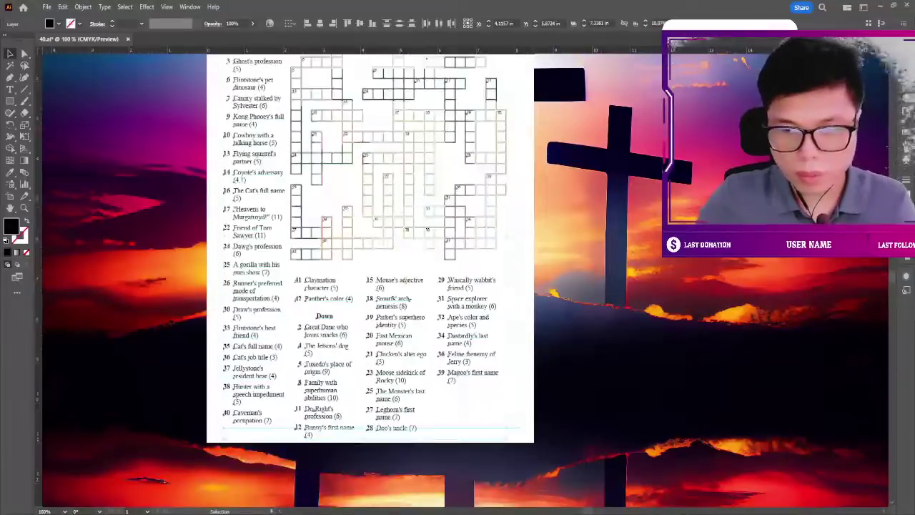
pyautogui.moveTo(508, 439)
pyautogui.mouseDown()
pyautogui.moveTo(534, 453)
pyautogui.moveTo(533, 477)
pyautogui.mouseUp()
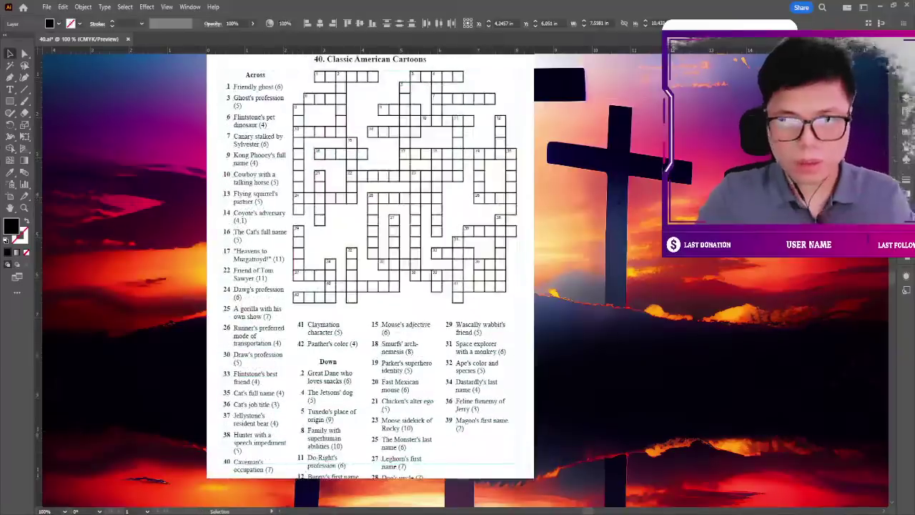
# Nudge all the crossword artwork up slightly.
pyautogui.scroll(-2, 369, 243)
pyautogui.scroll(2, 370, 279)
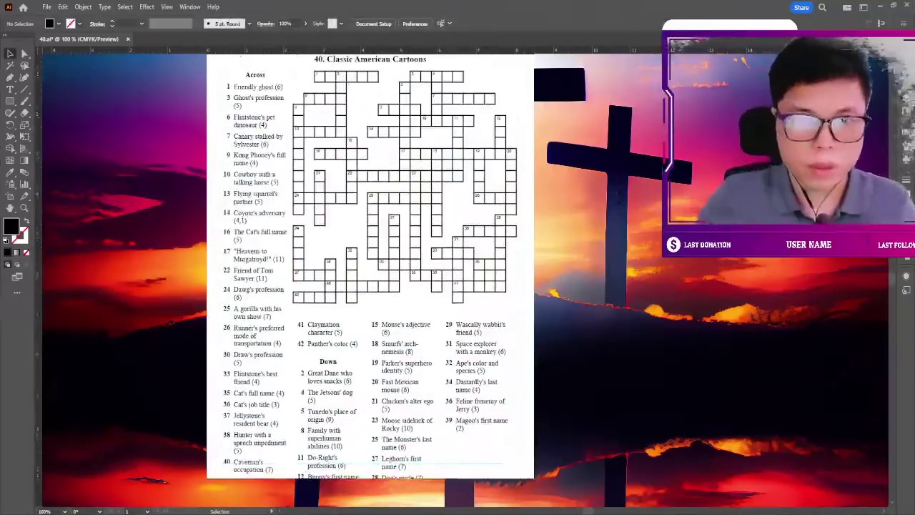
pyautogui.scroll(1, 369, 278)
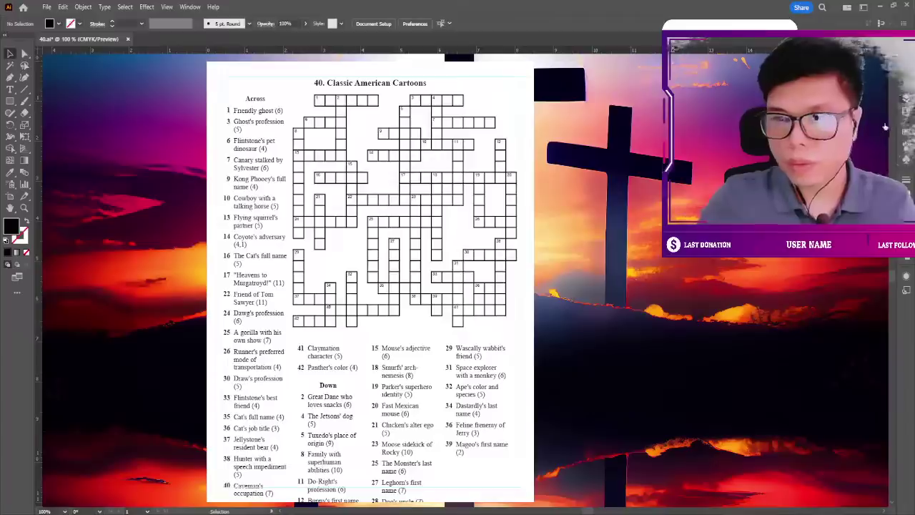
pyautogui.hotkey('ctrl', 'a')
pyautogui.press('Up')
pyautogui.press('Up')
pyautogui.press('Up')
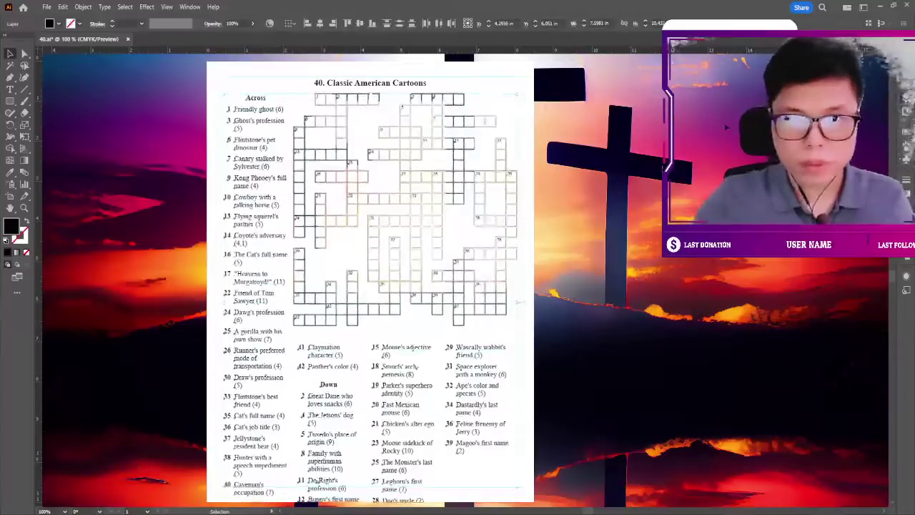
pyautogui.hotkey('ctrl', 'shift', 'a')
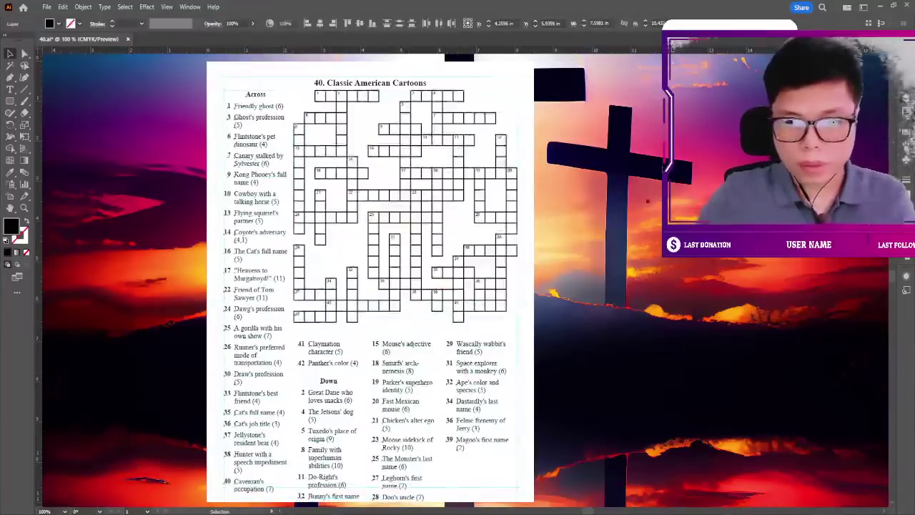
# Delete the crossword grid, then undo to restore it.
pyautogui.scroll(-3, 369, 279)
pyautogui.scroll(1, 370, 278)
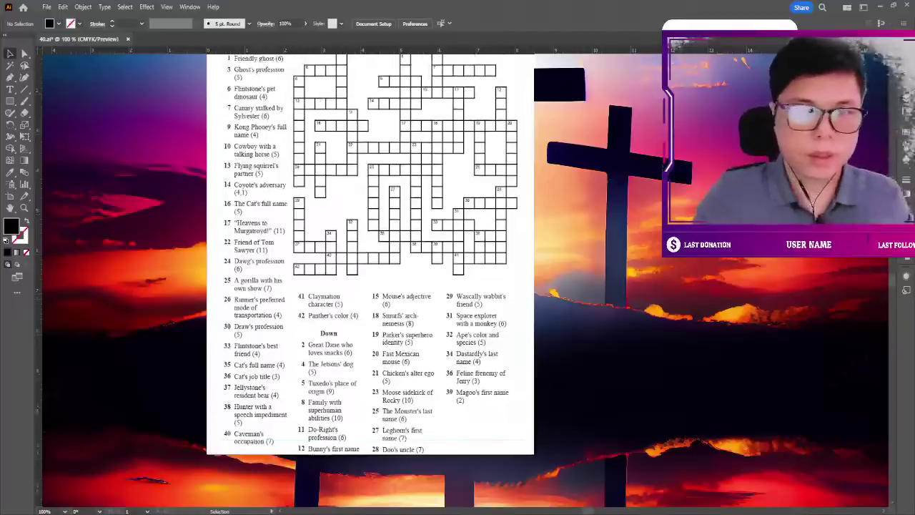
pyautogui.scroll(1, 369, 279)
pyautogui.scroll(1, 370, 279)
pyautogui.click(433, 116)
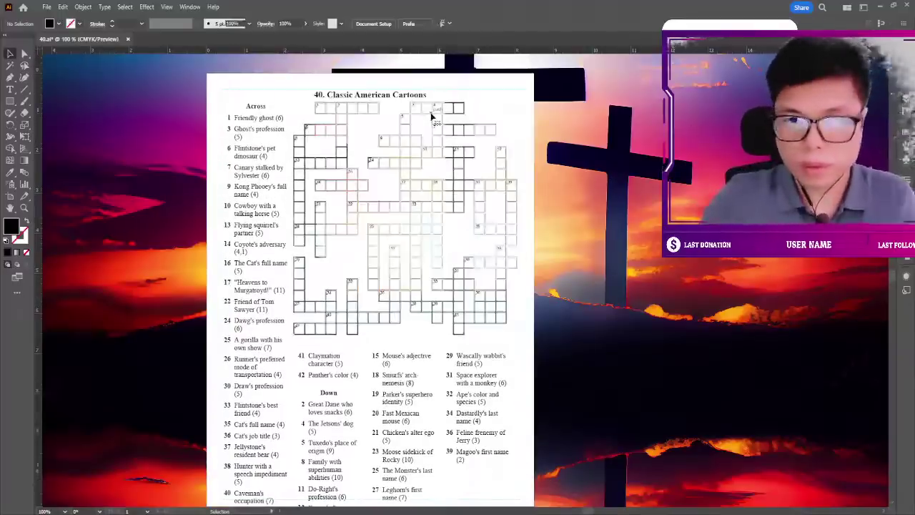
pyautogui.press('Delete')
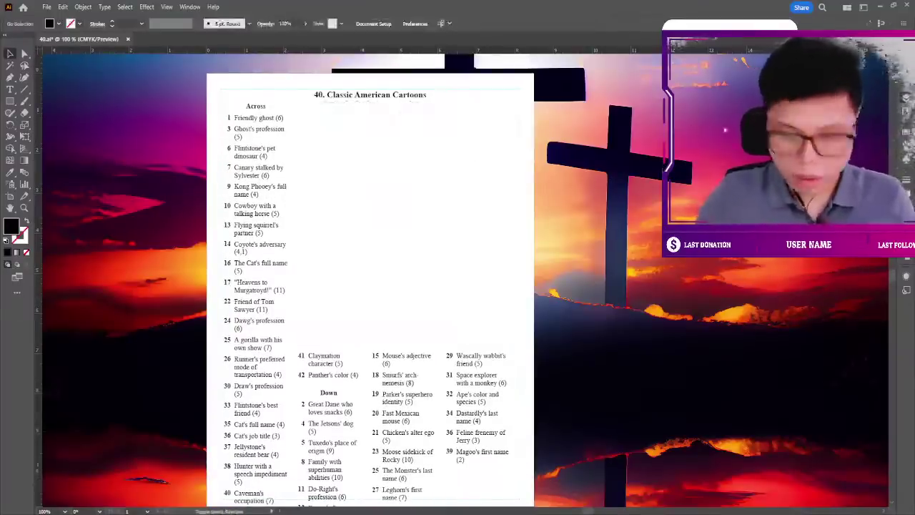
pyautogui.hotkey('ctrl', 'z')
pyautogui.hotkey('ctrl', 'shift', 'a')
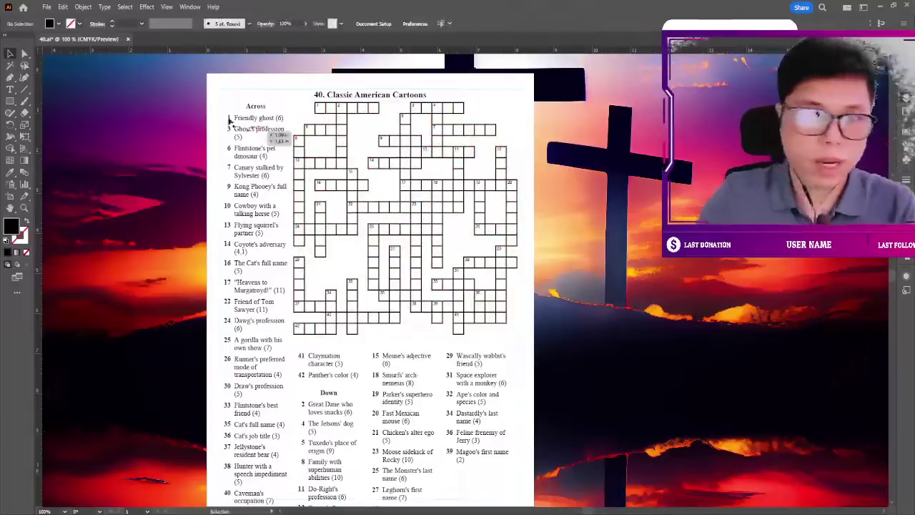
# Nudge the Across clues text block upward two steps.
pyautogui.click(292, 203)
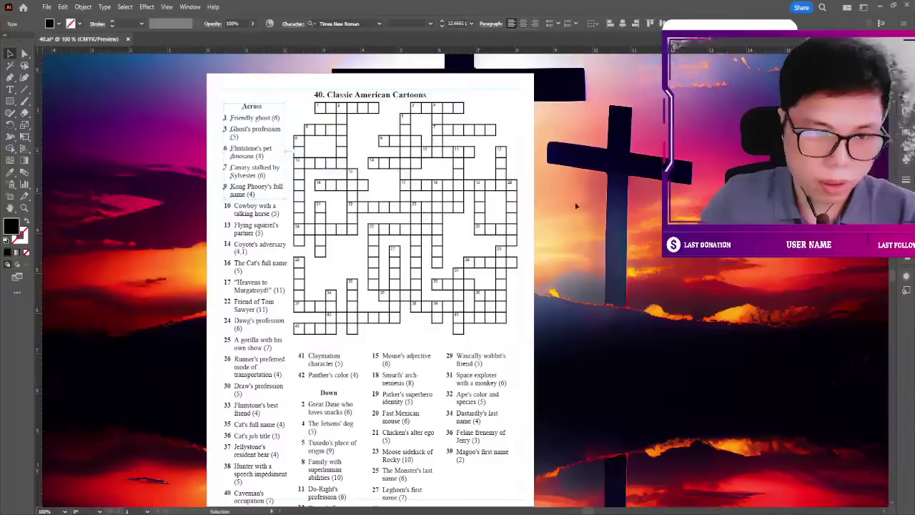
pyautogui.scroll(-1, 429, 215)
pyautogui.scroll(-2, 428, 215)
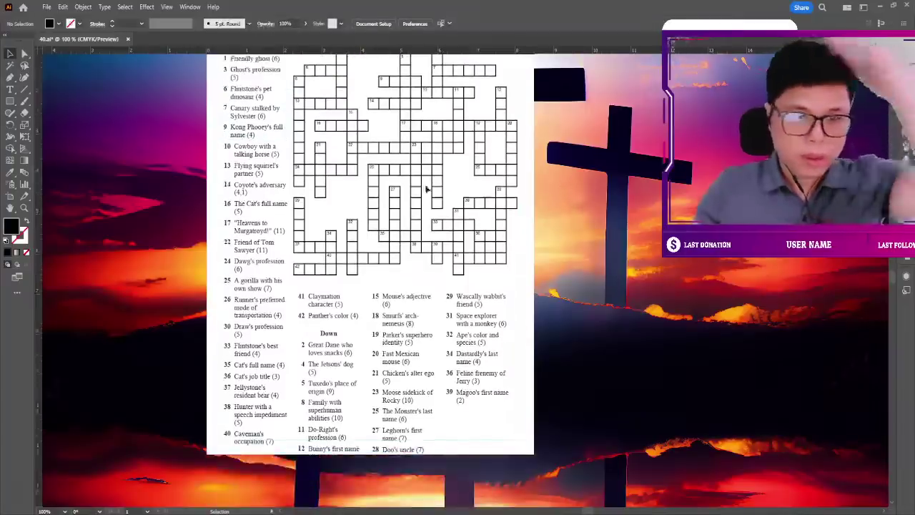
pyautogui.scroll(3, 286, 143)
pyautogui.click(192, 82)
pyautogui.scroll(-1, 282, 472)
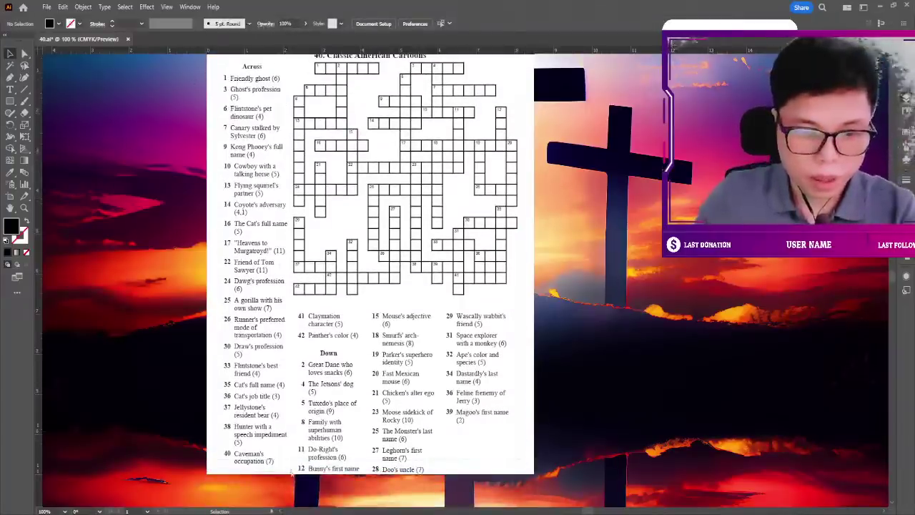
pyautogui.click(291, 473)
pyautogui.press('Up')
pyautogui.press('Up')
pyautogui.press('Up')
pyautogui.press('Up')
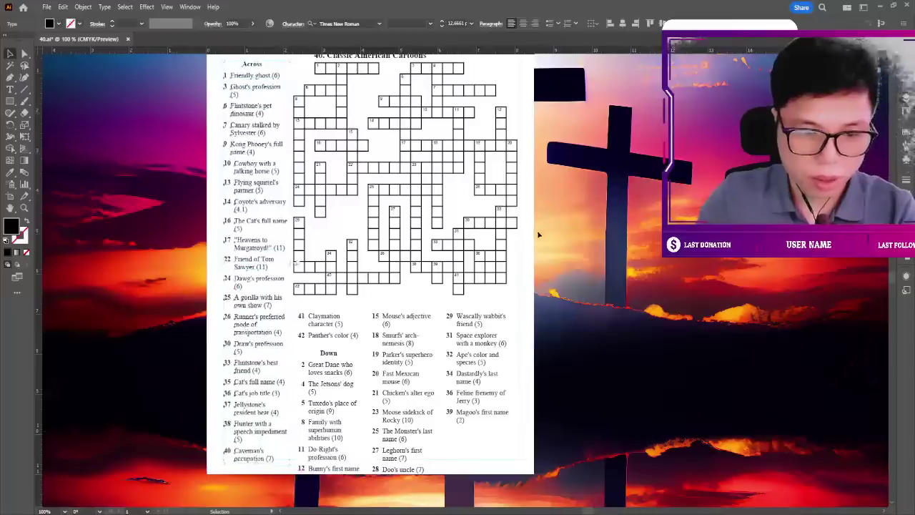
pyautogui.press('Up')
pyautogui.press('Up')
pyautogui.press('Up')
pyautogui.press('Up')
pyautogui.press('Up')
pyautogui.press('Up')
pyautogui.scroll(1, 527, 214)
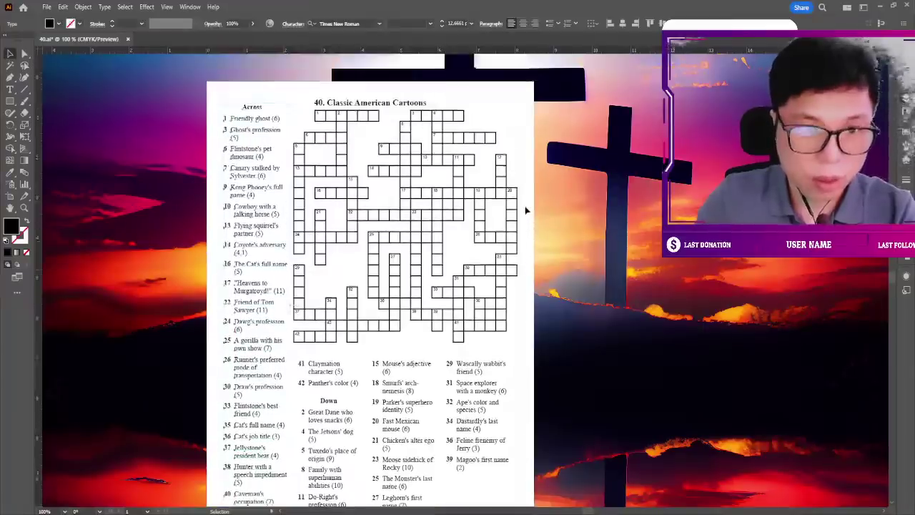
pyautogui.scroll(-1, 525, 210)
pyautogui.click(525, 207)
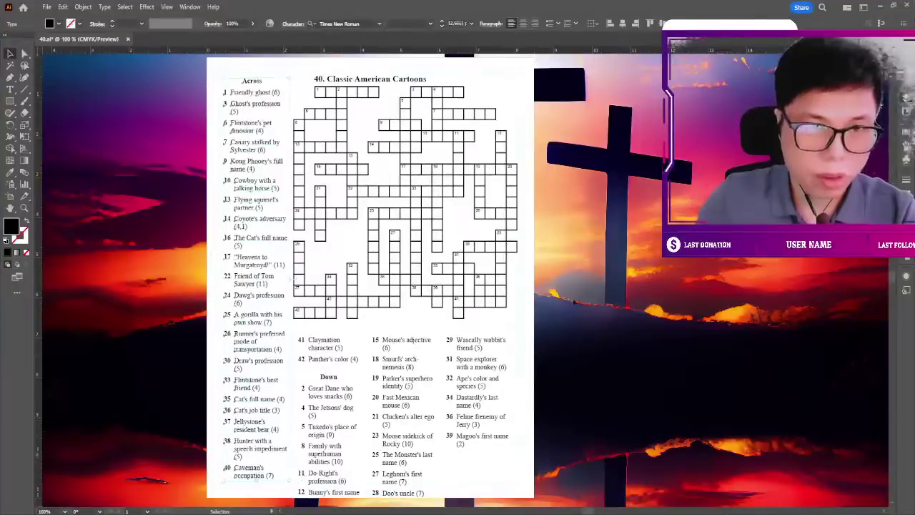
# Scroll over the clue table and view the page at 100%.
pyautogui.scroll(-2, 576, 263)
pyautogui.scroll(-4, 576, 263)
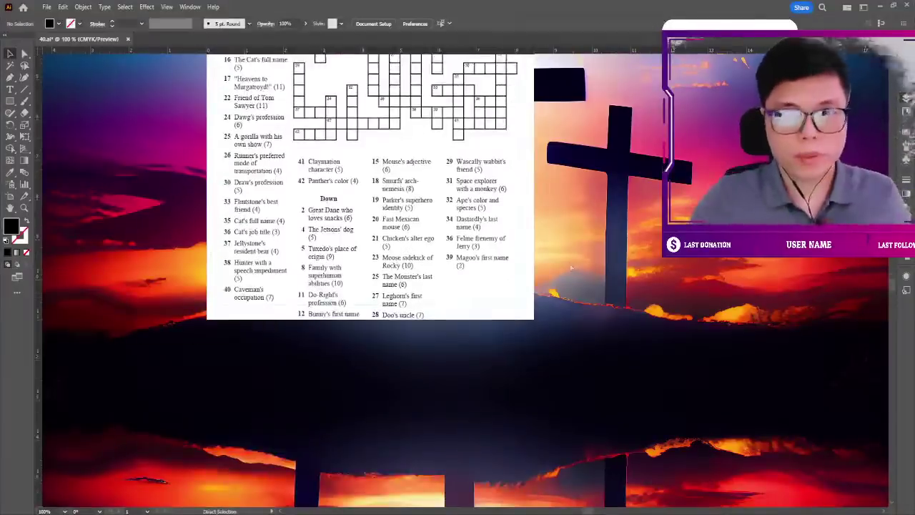
pyautogui.scroll(1, 570, 266)
pyautogui.scroll(-2, 570, 265)
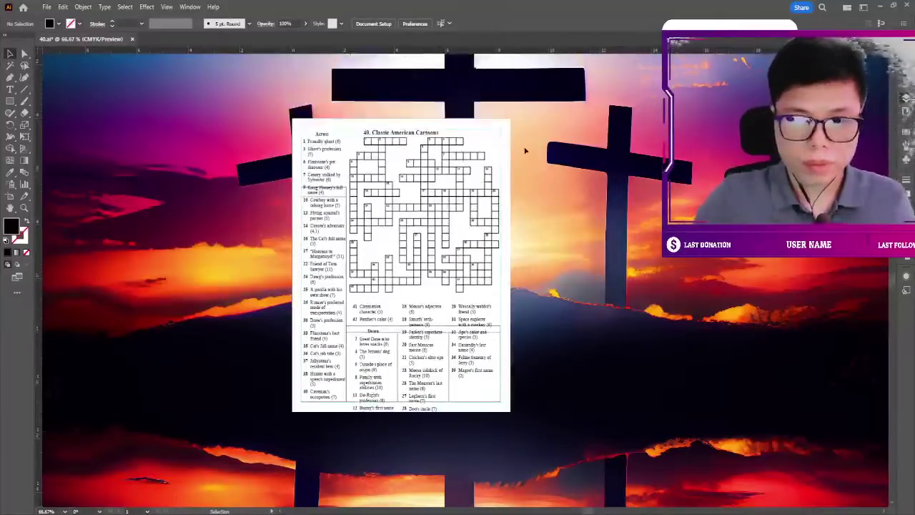
pyautogui.hotkey('ctrl', '1')
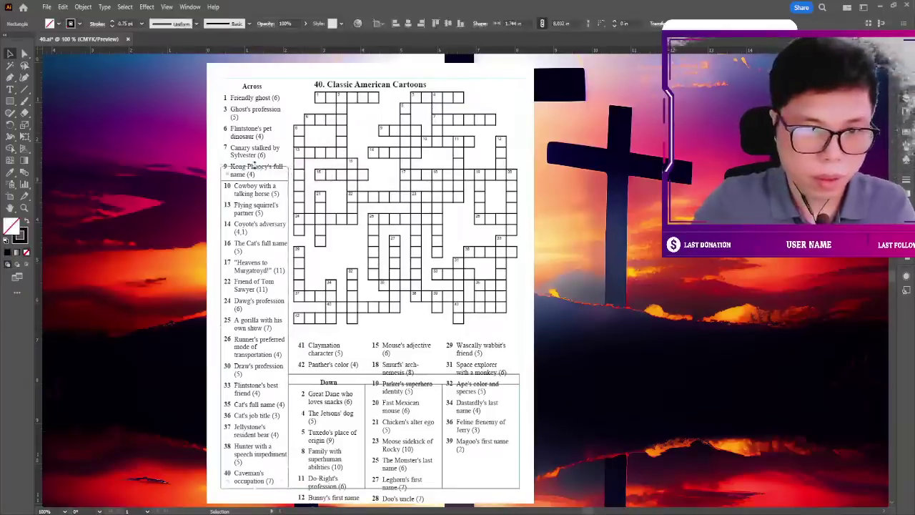
# Stretch the Across frame up over its heading and reposition the heading inside it.
pyautogui.click(268, 81)
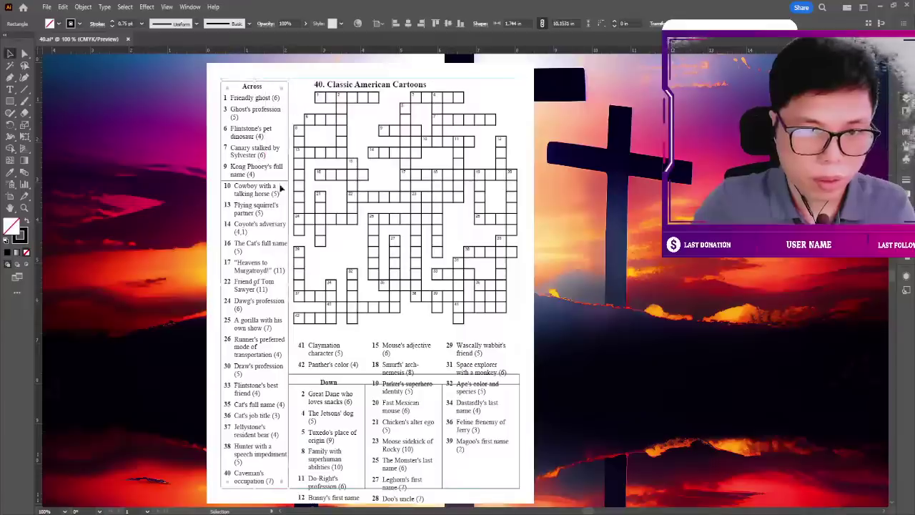
pyautogui.moveTo(284, 183); pyautogui.dragTo(282, 94)
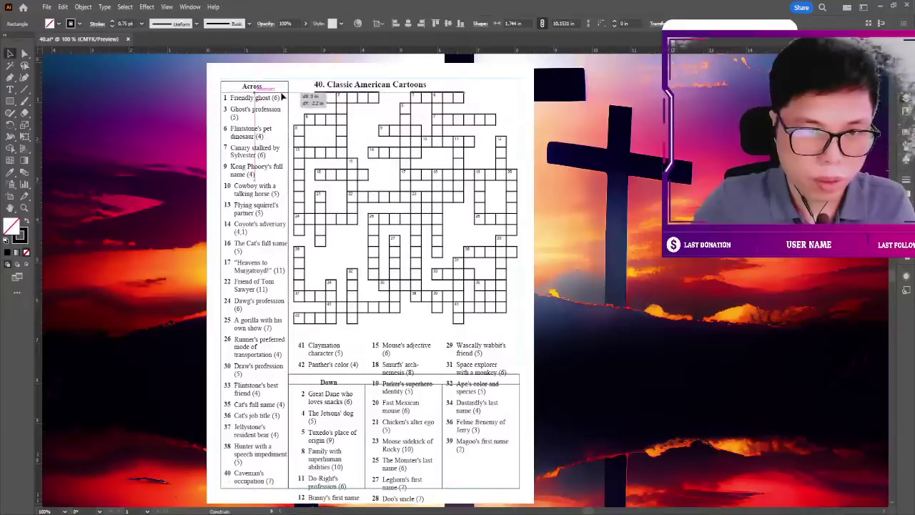
pyautogui.moveTo(282, 97); pyautogui.dragTo(282, 97)
pyautogui.click(264, 109)
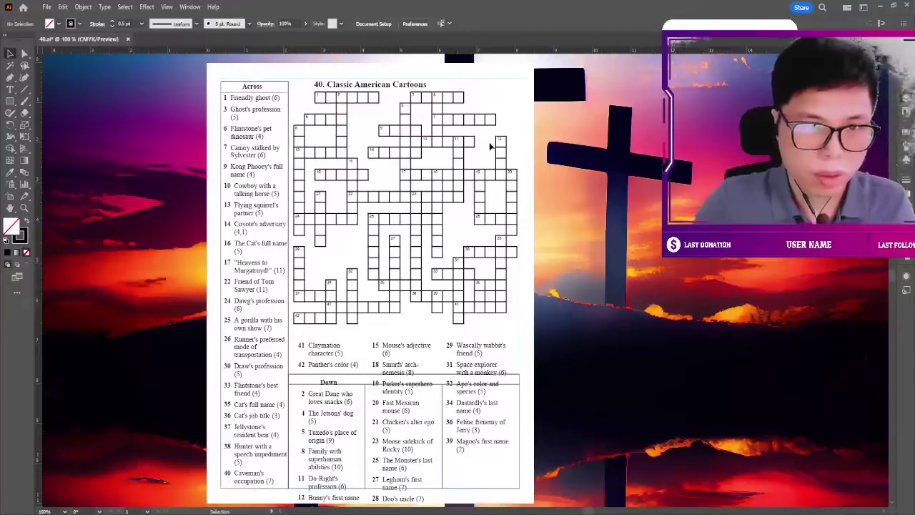
pyautogui.moveTo(283, 96)
pyautogui.mouseDown()
pyautogui.moveTo(258, 87)
pyautogui.moveTo(278, 89)
pyautogui.mouseUp()
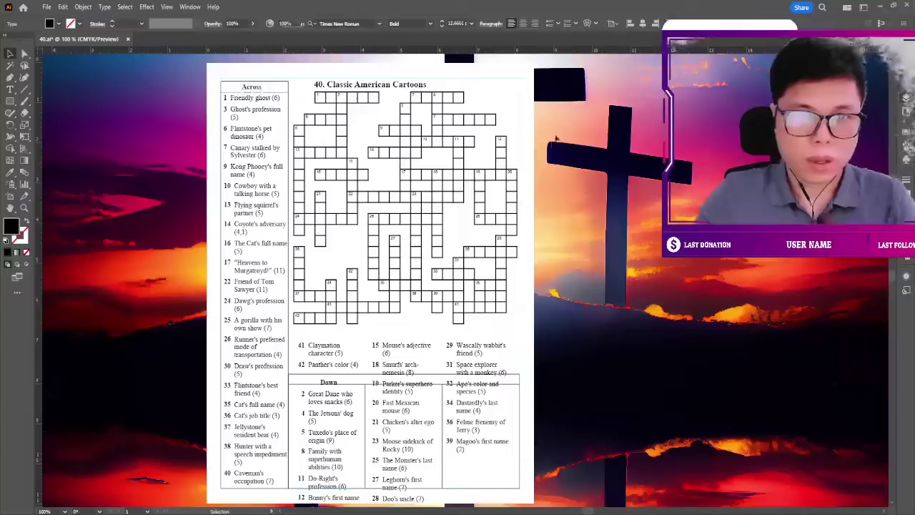
pyautogui.click(567, 132)
# Raise the Down table's top edge to enclose clues 41 and 42, and move its divider line up.
pyautogui.scroll(-3, 568, 133)
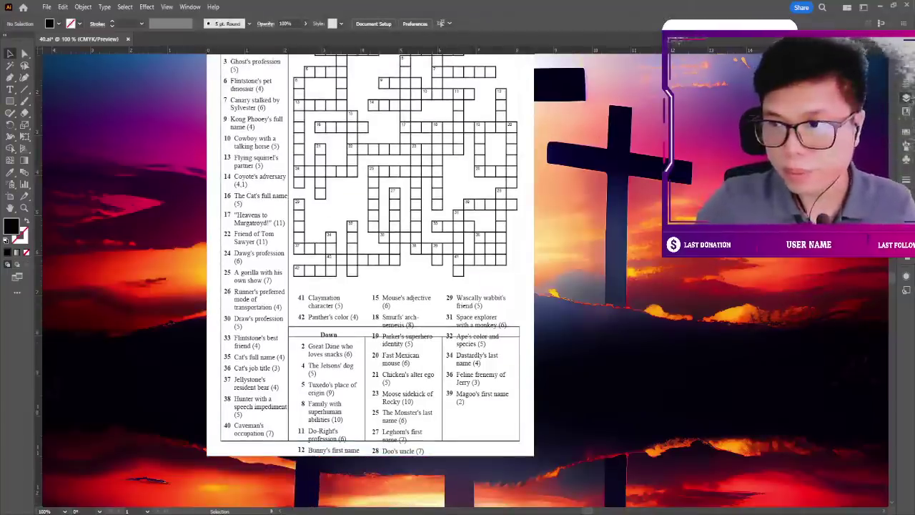
pyautogui.scroll(-3, 540, 224)
pyautogui.hotkey('ctrl', '=')
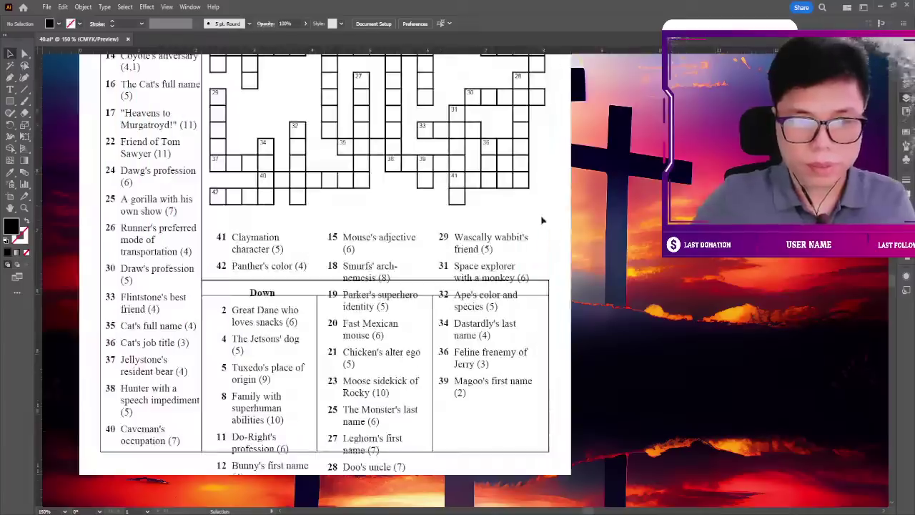
pyautogui.click(378, 285)
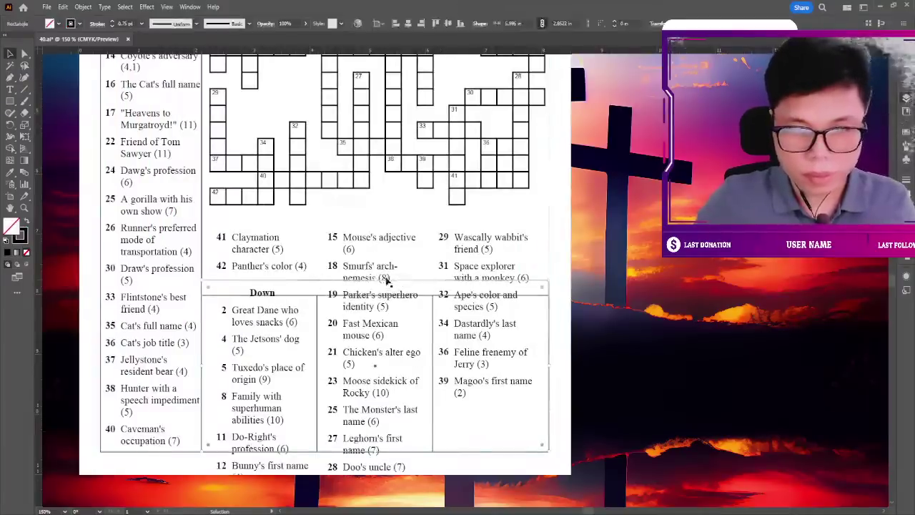
pyautogui.moveTo(378, 285); pyautogui.dragTo(383, 217)
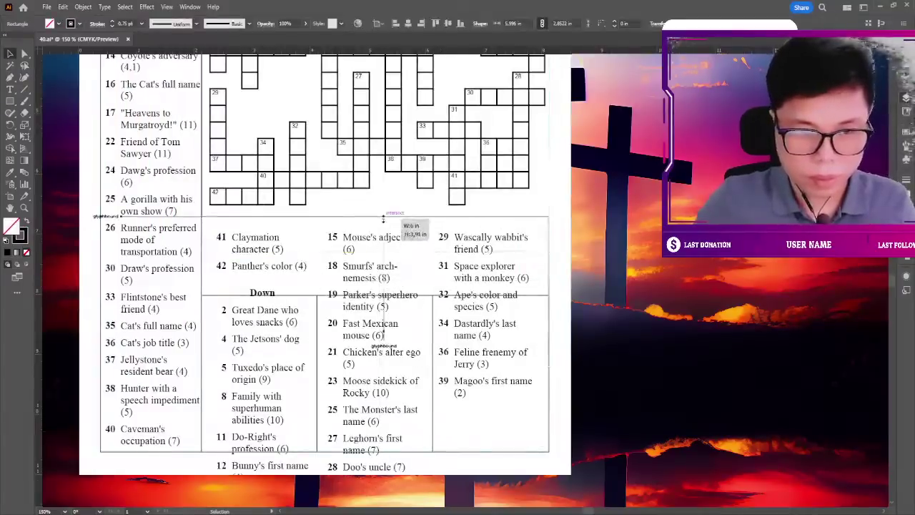
pyautogui.moveTo(383, 218); pyautogui.dragTo(383, 218)
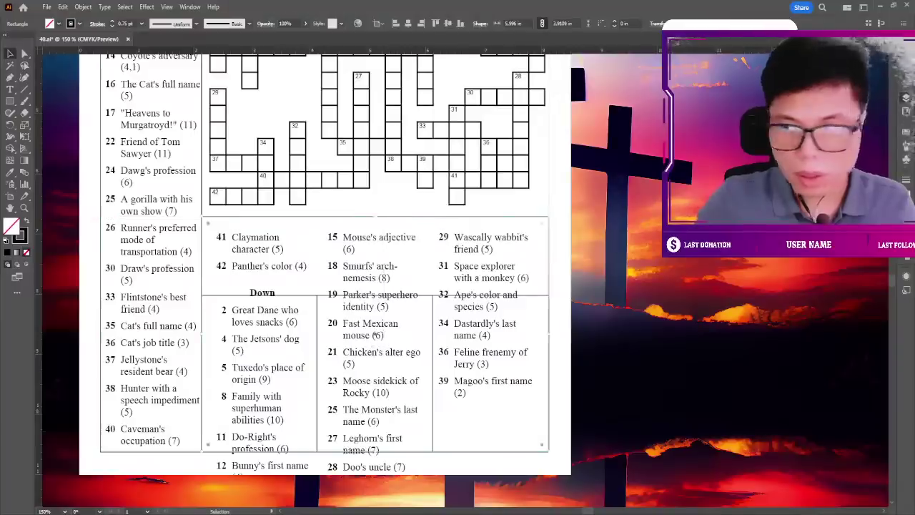
pyautogui.hotkey('ctrl', 'shift', 'a')
pyautogui.scroll(-2, 374, 334)
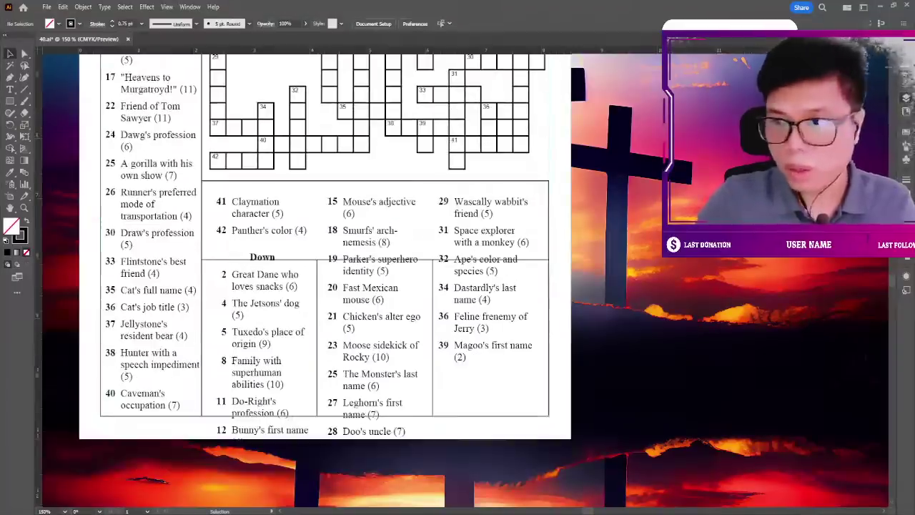
pyautogui.moveTo(324, 262)
pyautogui.mouseDown()
pyautogui.moveTo(320, 199)
pyautogui.moveTo(333, 194)
pyautogui.mouseUp()
pyautogui.hotkey('ctrl', 'shift', 'a')
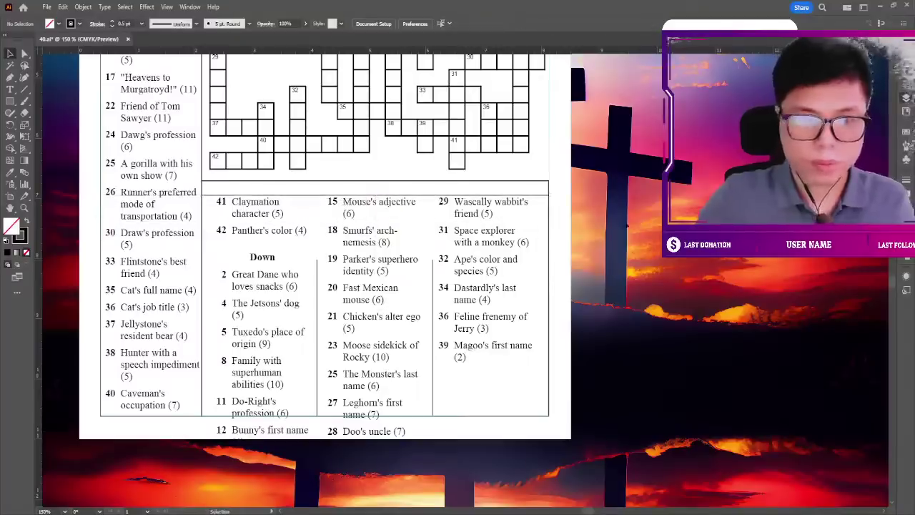
# Extend the first column divider up to the top of the table.
pyautogui.click(316, 262)
pyautogui.moveTo(317, 262); pyautogui.dragTo(318, 261)
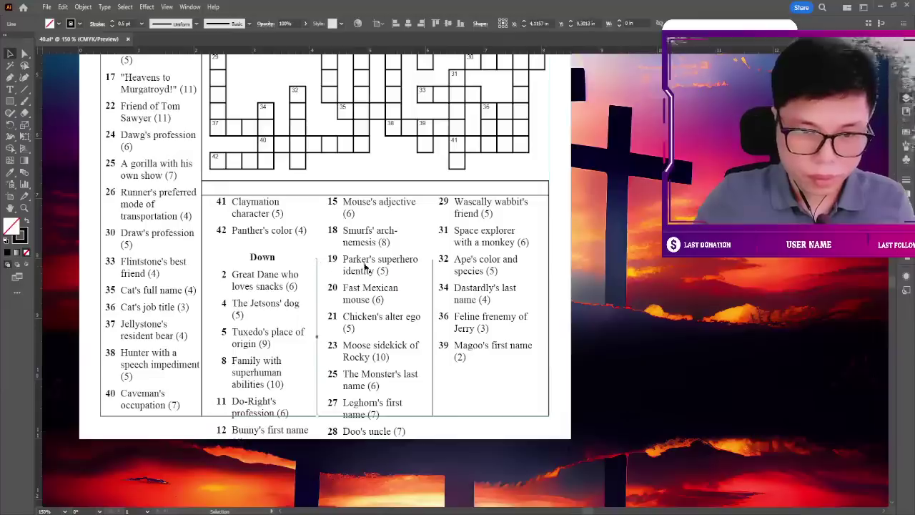
pyautogui.hotkey('ctrl', 'shift', 'a')
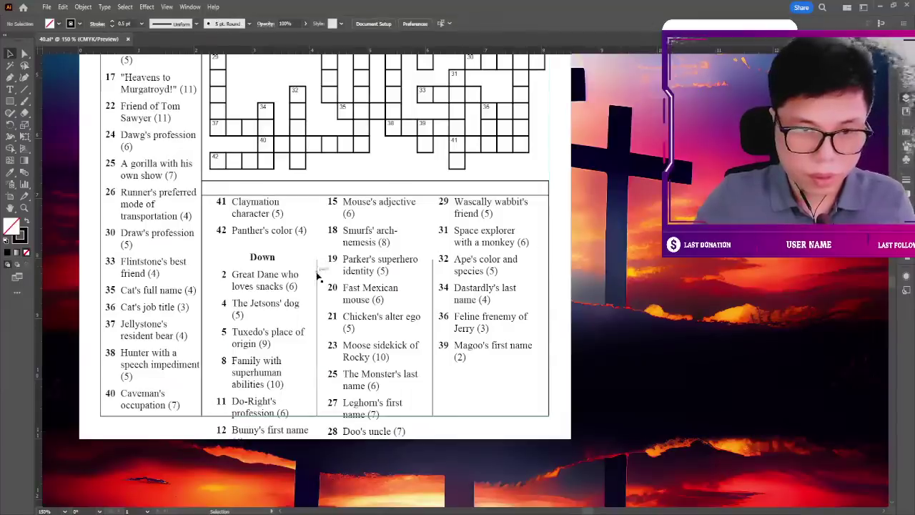
pyautogui.moveTo(318, 262); pyautogui.dragTo(320, 183)
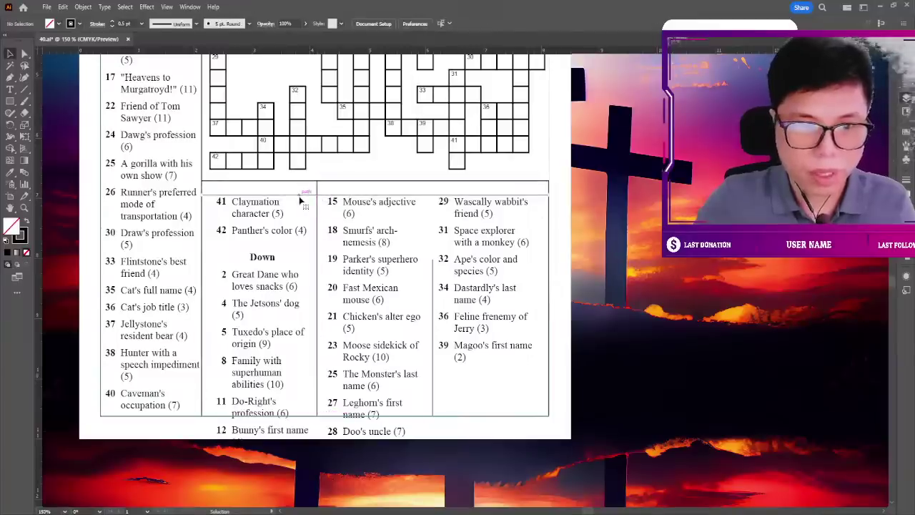
pyautogui.hotkey('ctrl', 'shift', 'a')
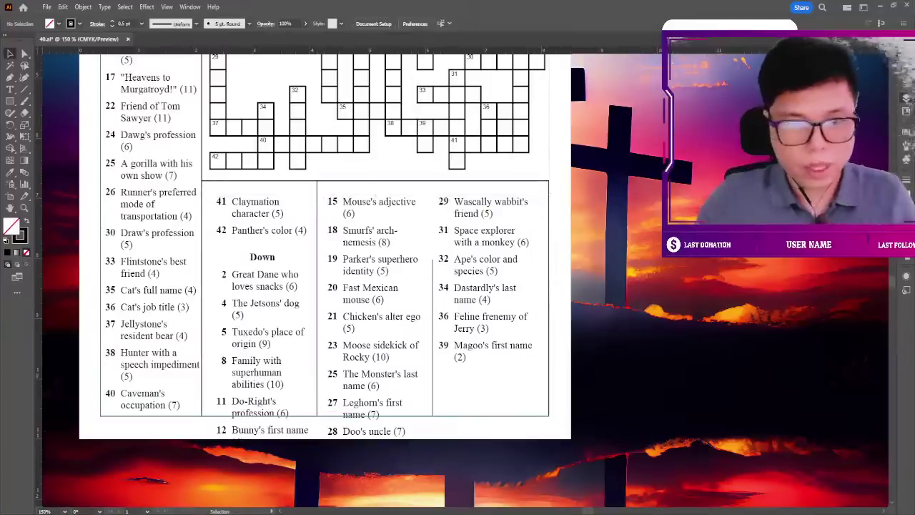
# Duplicate a horizontal line and shorten it to span only the first column.
pyautogui.keyDown('alt'); pyautogui.moveTo(300, 181); pyautogui.dragTo(300, 195); pyautogui.keyUp('alt')
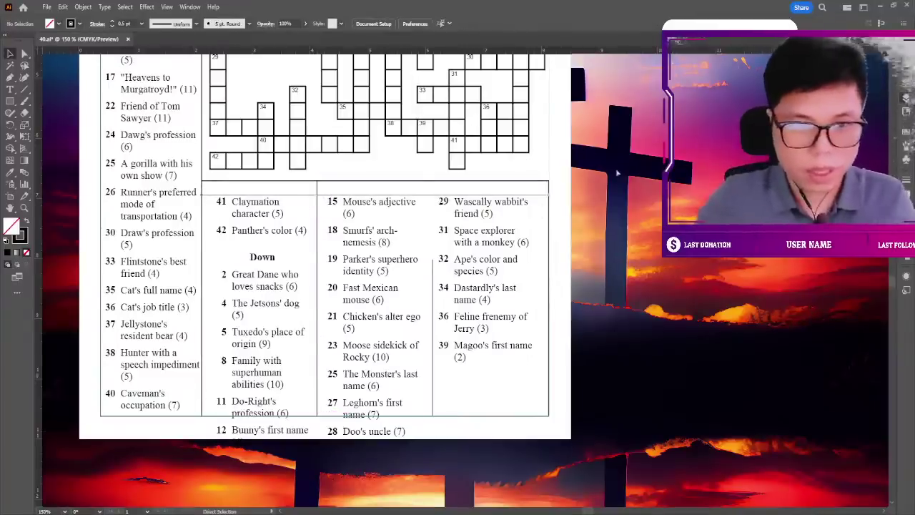
pyautogui.click(286, 192)
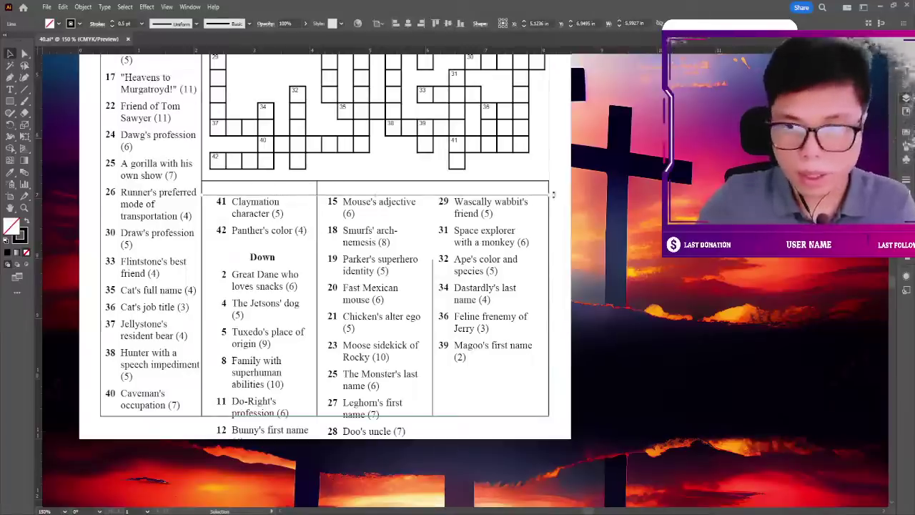
pyautogui.moveTo(552, 194)
pyautogui.mouseDown()
pyautogui.moveTo(319, 202)
pyautogui.moveTo(310, 246)
pyautogui.mouseUp()
pyautogui.hotkey('ctrl', 'shift', 'a')
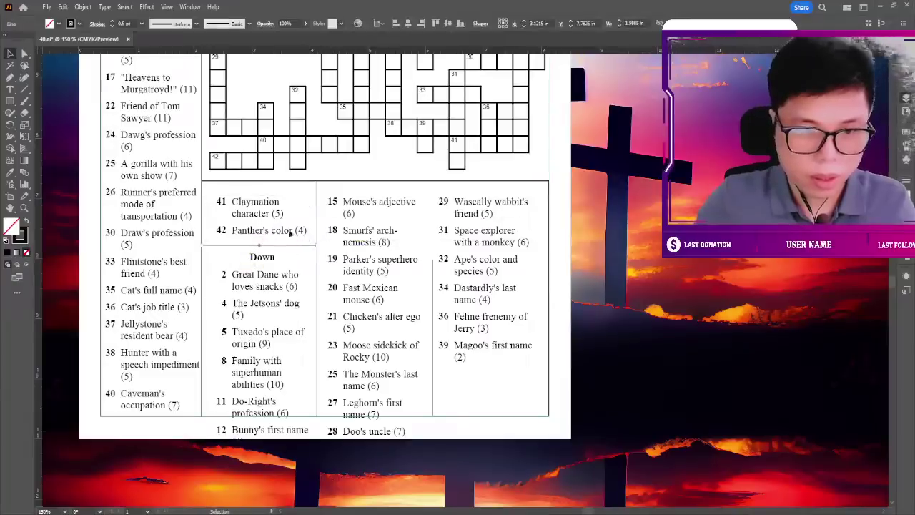
# Move clues 41 and 42 up into their new cell.
pyautogui.moveTo(241, 204); pyautogui.dragTo(238, 197)
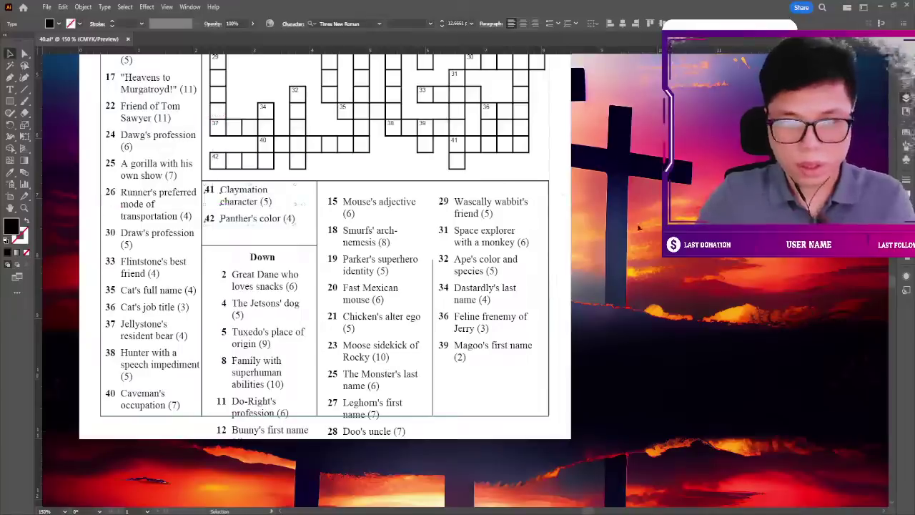
pyautogui.click(301, 226)
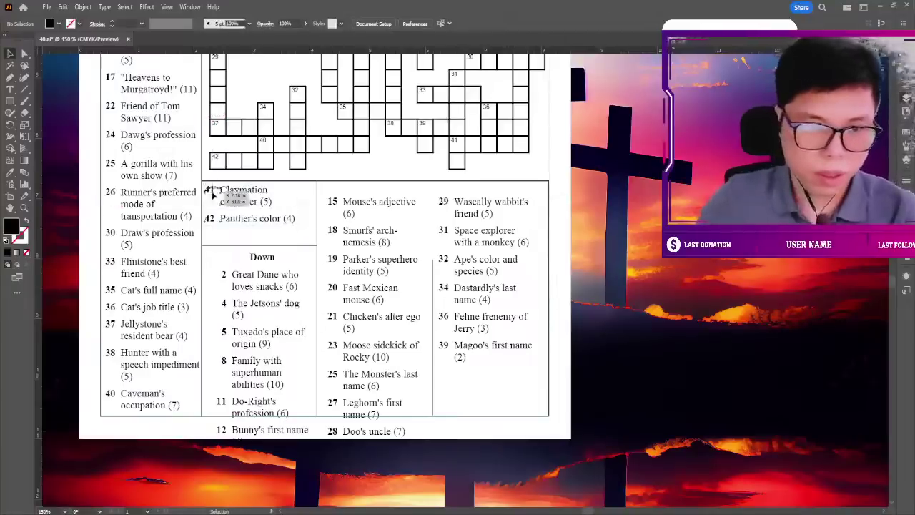
pyautogui.moveTo(205, 188); pyautogui.dragTo(207, 187)
pyautogui.click(563, 182)
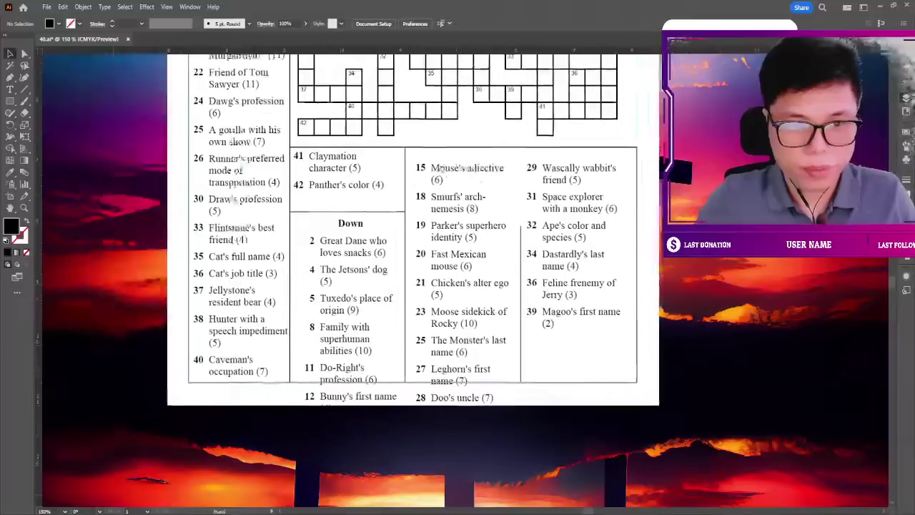
# Shift the column divider left and place it below Panther's color.
pyautogui.moveTo(418, 214); pyautogui.dragTo(514, 179)
pyautogui.moveTo(410, 174); pyautogui.dragTo(404, 174)
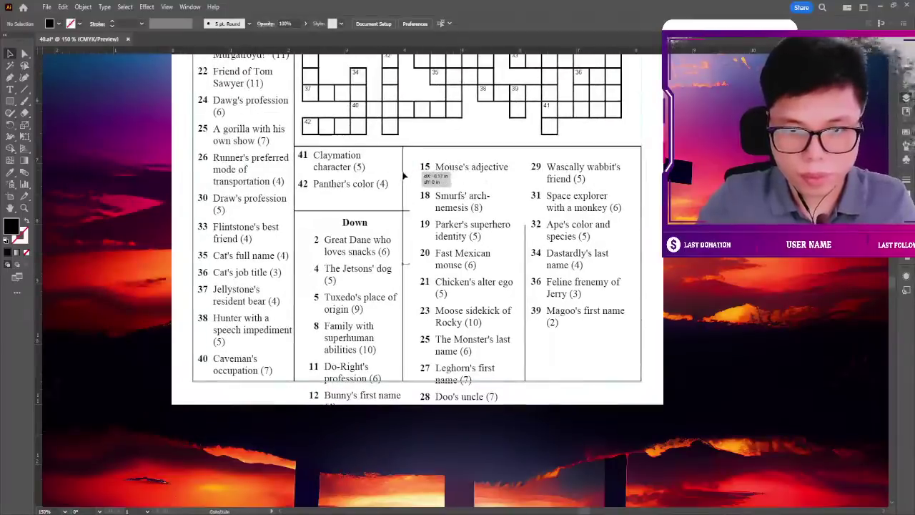
pyautogui.moveTo(402, 210)
pyautogui.mouseDown()
pyautogui.moveTo(374, 200)
pyautogui.moveTo(392, 220)
pyautogui.moveTo(350, 212)
pyautogui.mouseUp()
pyautogui.click(379, 222)
pyautogui.click(398, 203)
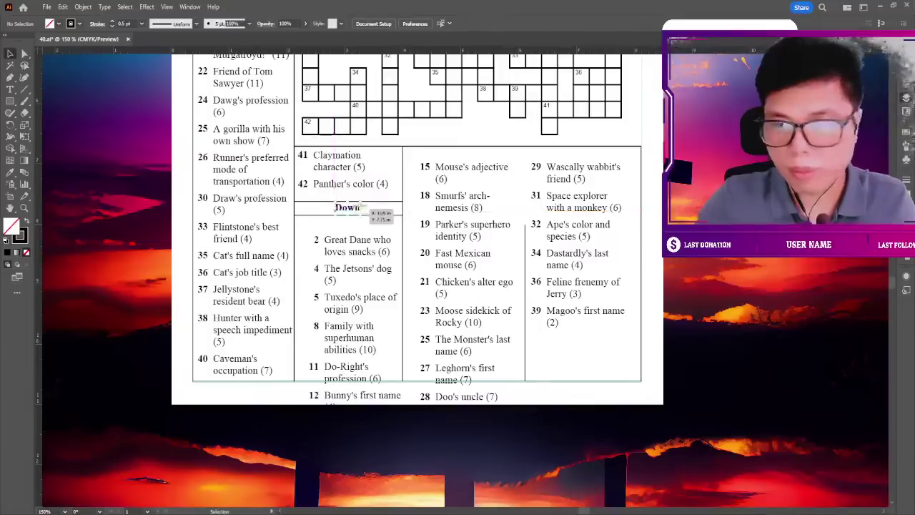
# Centre the Down heading and nudge the Down clue text up and left.
pyautogui.moveTo(350, 212); pyautogui.dragTo(350, 212)
pyautogui.scroll(-1, 350, 248)
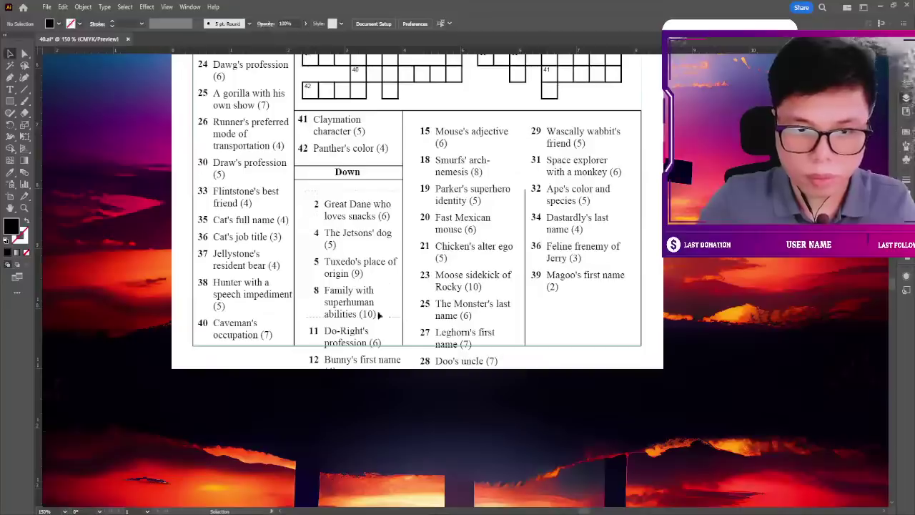
pyautogui.moveTo(379, 314); pyautogui.dragTo(363, 316)
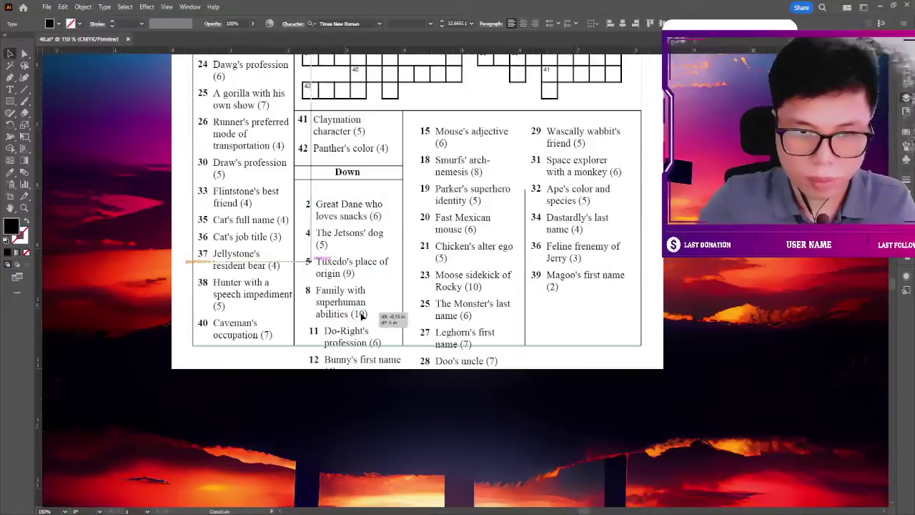
pyautogui.click(383, 323)
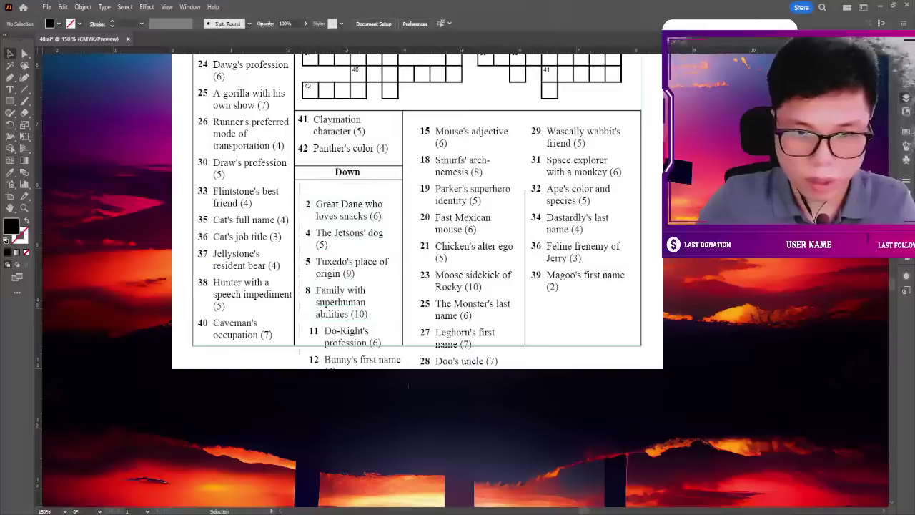
pyautogui.moveTo(344, 218); pyautogui.dragTo(336, 203)
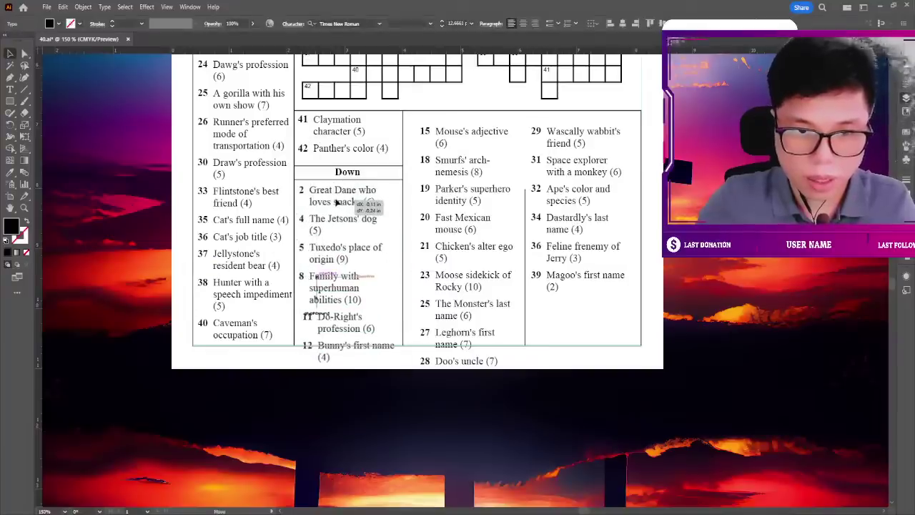
pyautogui.click(623, 198)
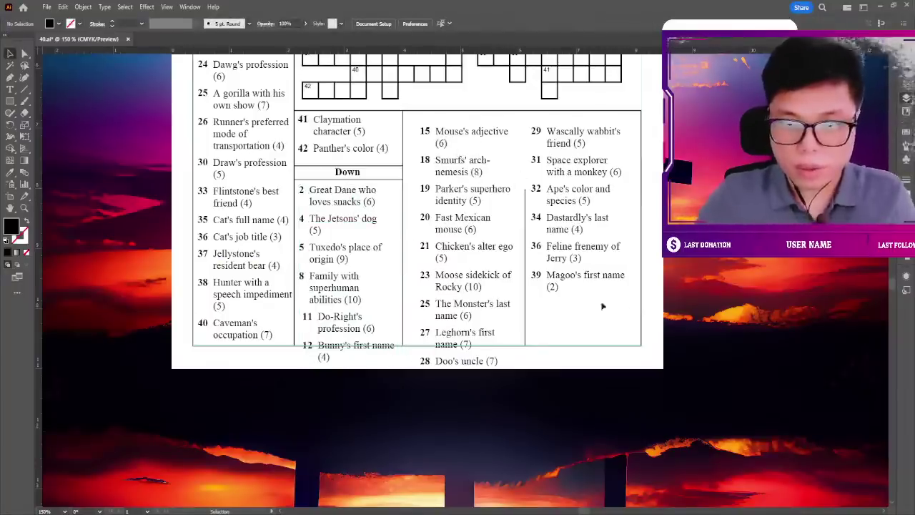
pyautogui.moveTo(668, 288); pyautogui.dragTo(645, 291)
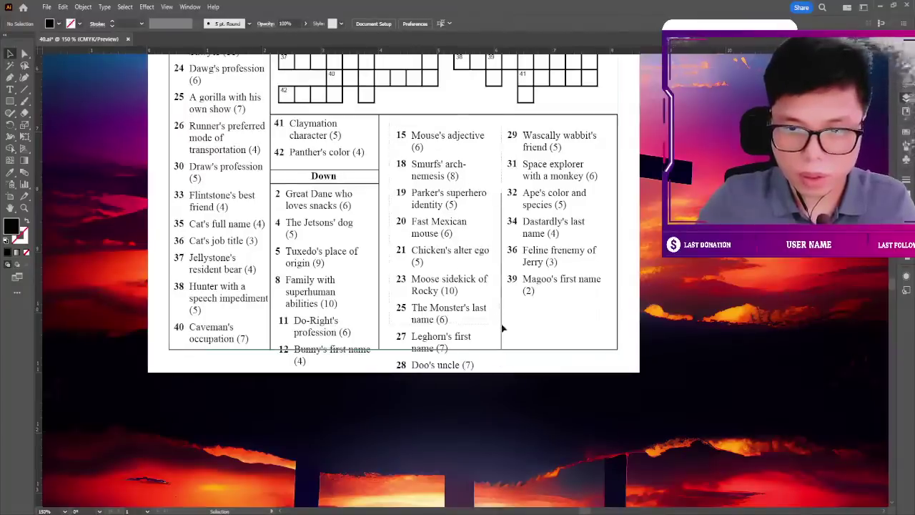
# Try moving the clue 15–27 frame up and left, then undo it.
pyautogui.click(447, 195)
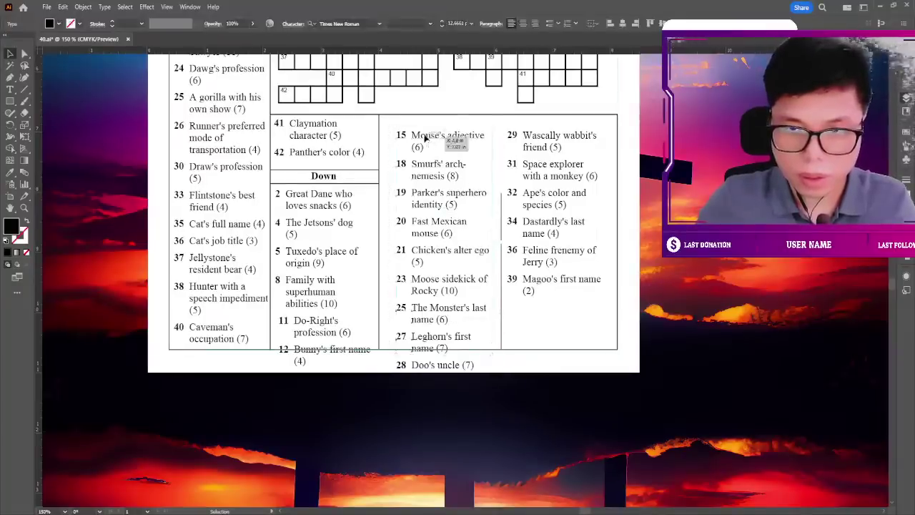
pyautogui.moveTo(424, 138); pyautogui.dragTo(411, 126)
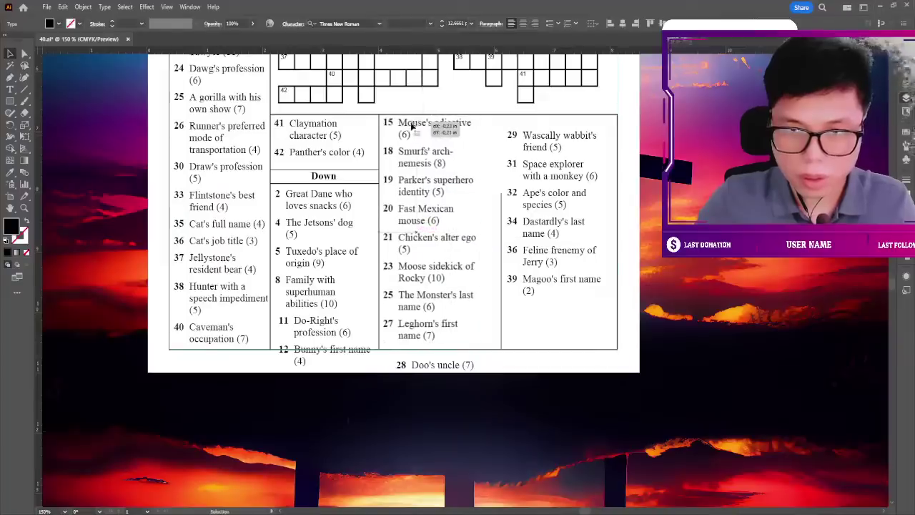
pyautogui.hotkey('ctrl', 'shift', 'a')
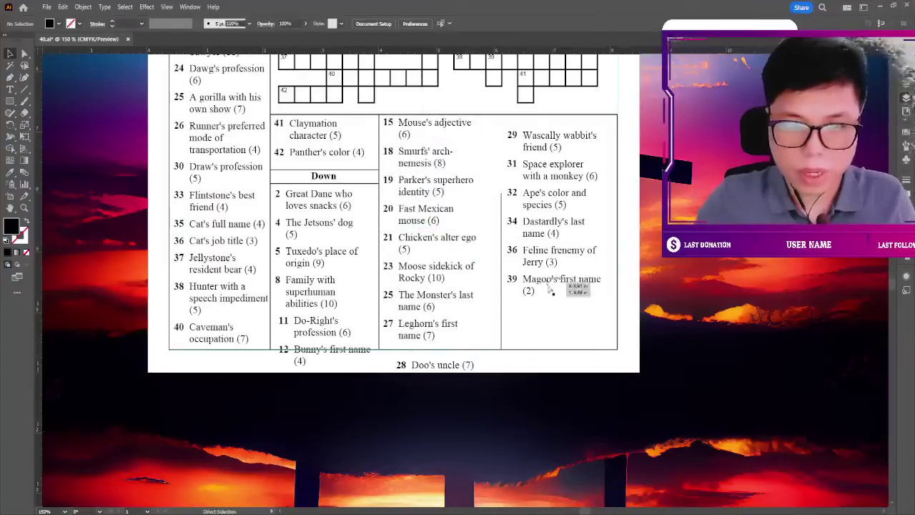
pyautogui.hotkey('ctrl', 'z')
pyautogui.moveTo(520, 391); pyautogui.dragTo(449, 376)
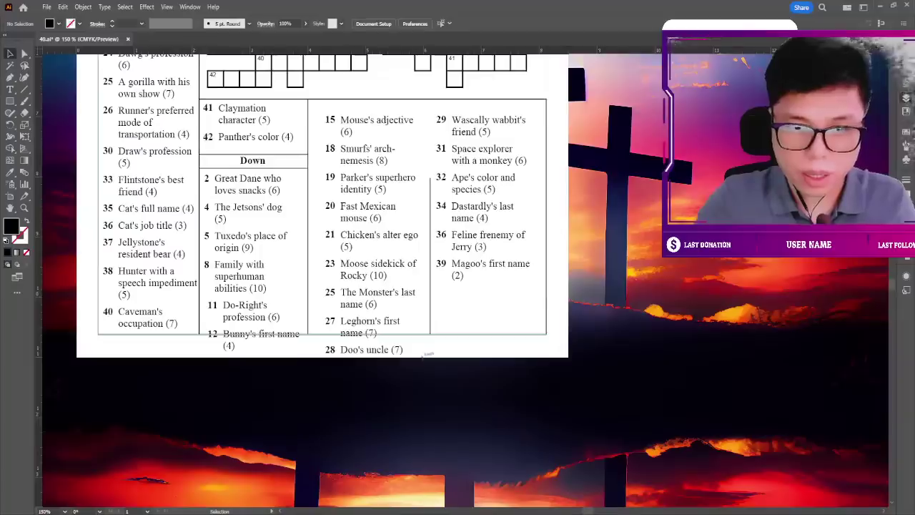
# Move clues 29–39 down, placing clues 28 and 27 above them in the last column.
pyautogui.click(511, 186)
pyautogui.moveTo(458, 120); pyautogui.dragTo(493, 199)
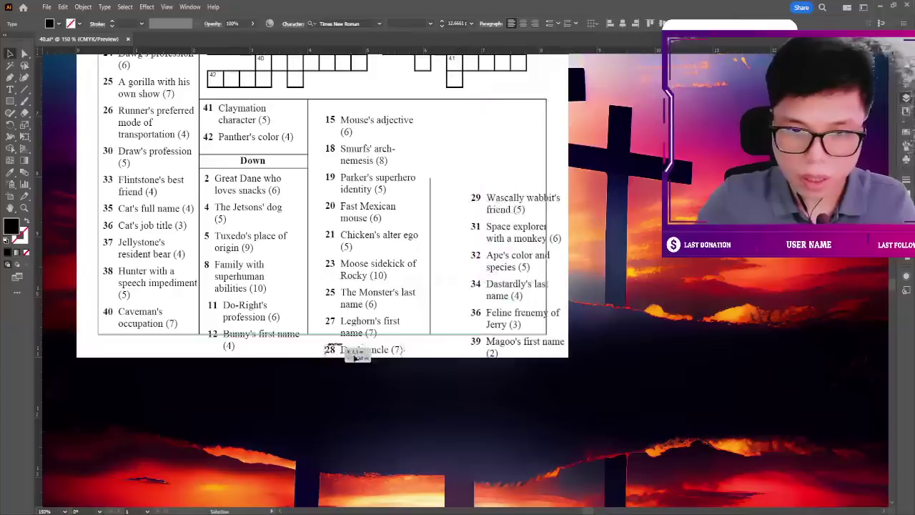
pyautogui.moveTo(356, 357); pyautogui.dragTo(503, 188)
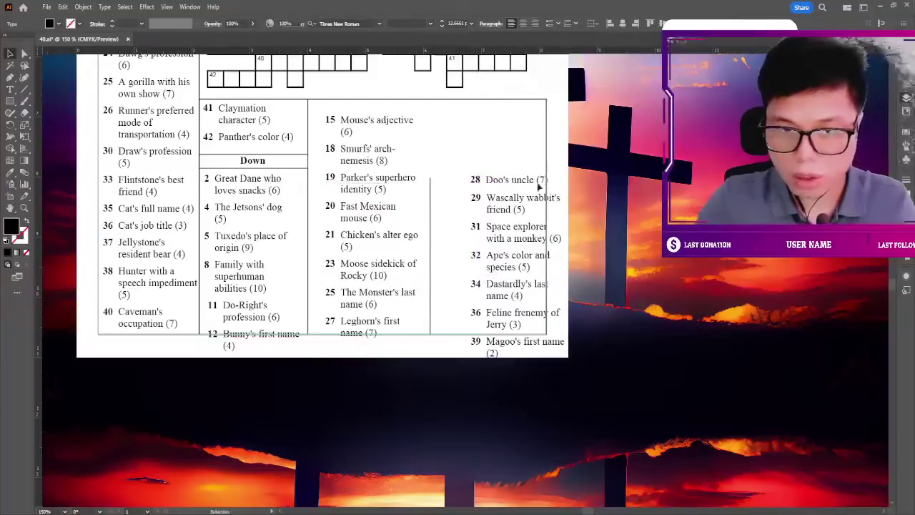
pyautogui.click(400, 256)
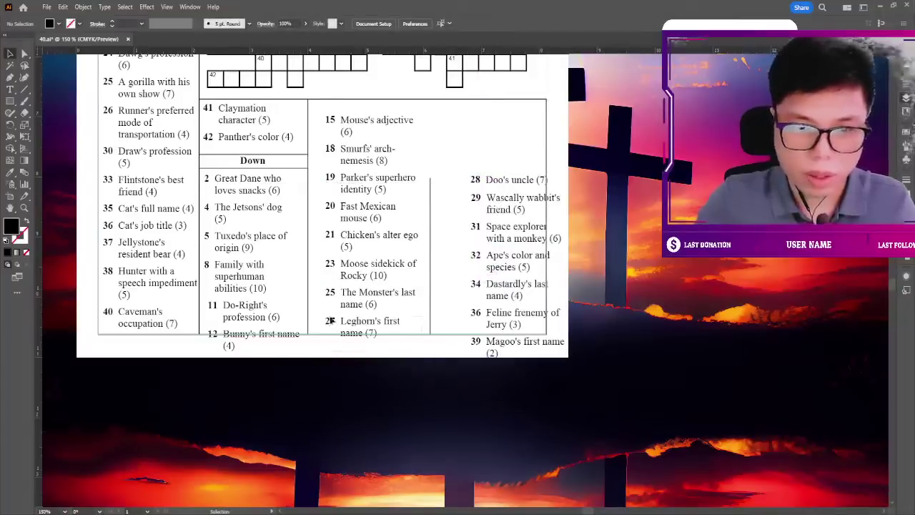
pyautogui.moveTo(330, 320); pyautogui.dragTo(503, 155)
pyautogui.click(424, 318)
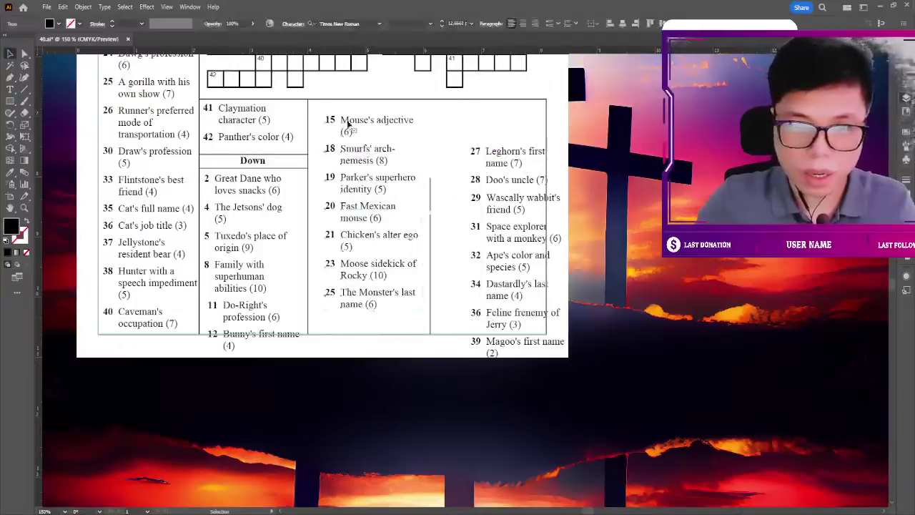
# Place clue 12 atop the 12–25 column and move the divider line left.
pyautogui.moveTo(348, 126); pyautogui.dragTo(326, 165)
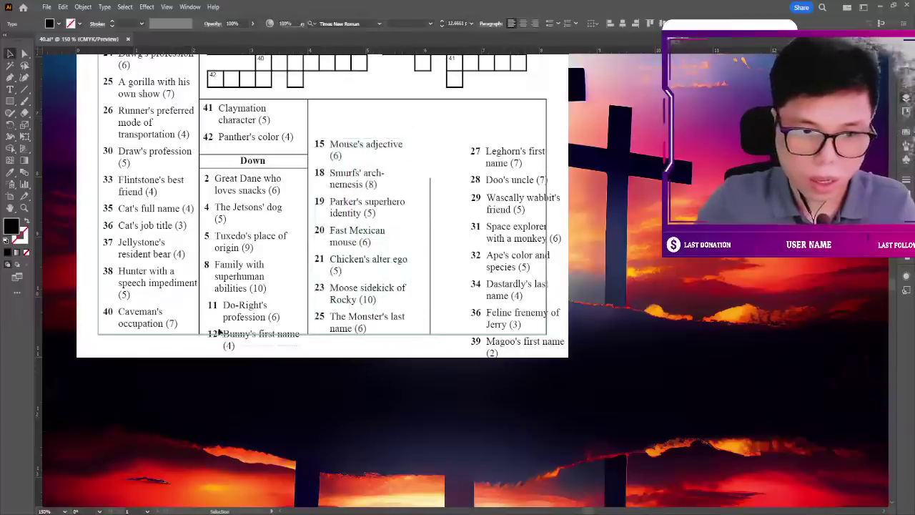
pyautogui.moveTo(220, 331); pyautogui.dragTo(343, 125)
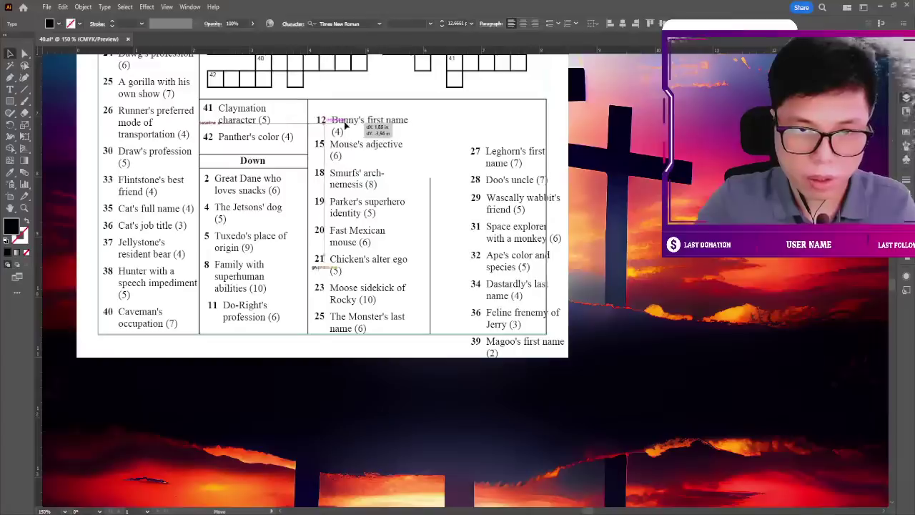
pyautogui.moveTo(394, 148); pyautogui.dragTo(394, 148)
pyautogui.click(435, 348)
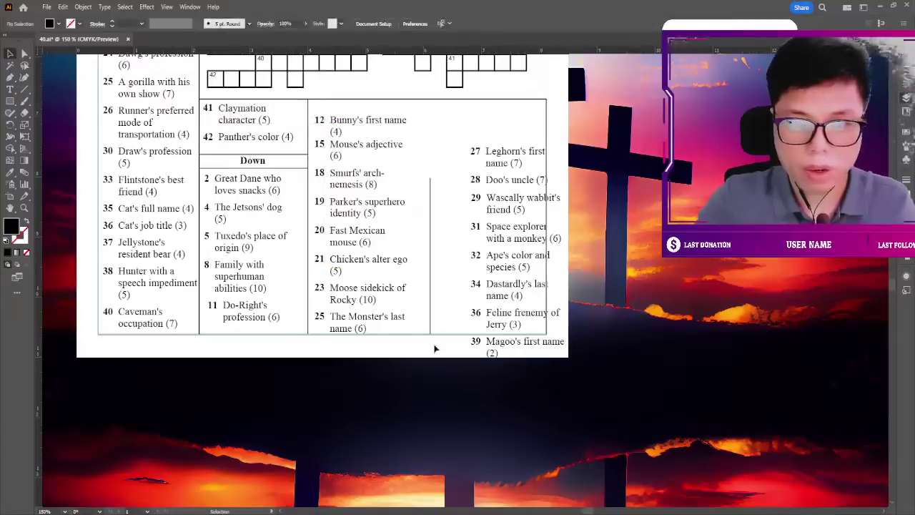
pyautogui.moveTo(353, 125); pyautogui.dragTo(349, 112)
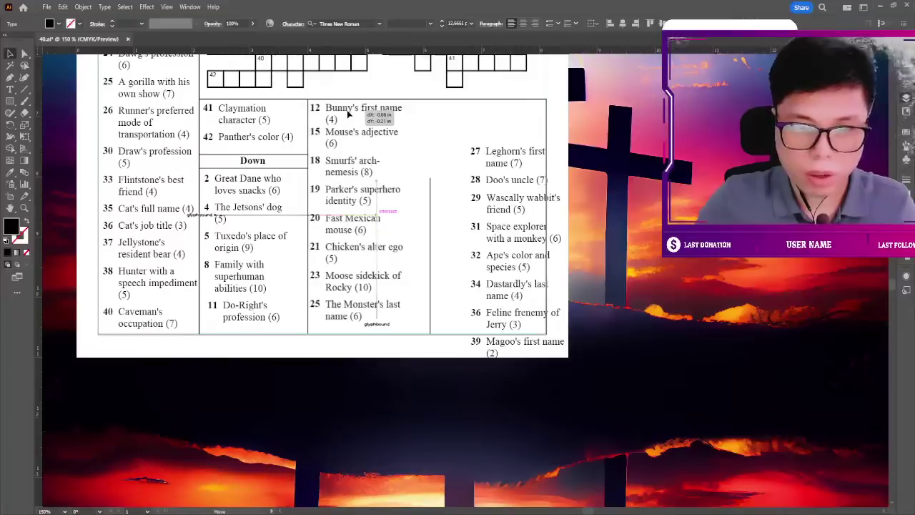
pyautogui.moveTo(349, 113); pyautogui.dragTo(350, 113)
pyautogui.click(430, 209)
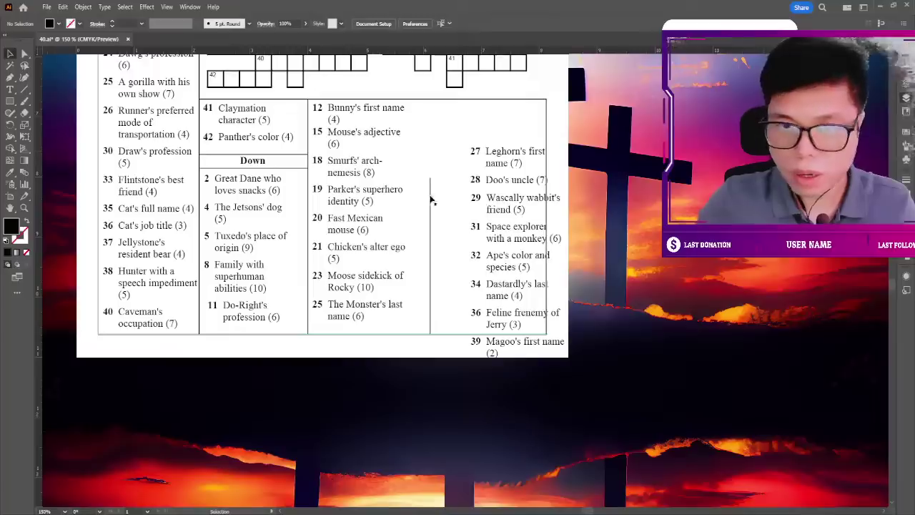
pyautogui.moveTo(430, 201)
pyautogui.mouseDown()
pyautogui.moveTo(411, 207)
pyautogui.moveTo(416, 100)
pyautogui.mouseUp()
# Nudge the divider line and the clue 12–25 column slightly right.
pyautogui.click(444, 158)
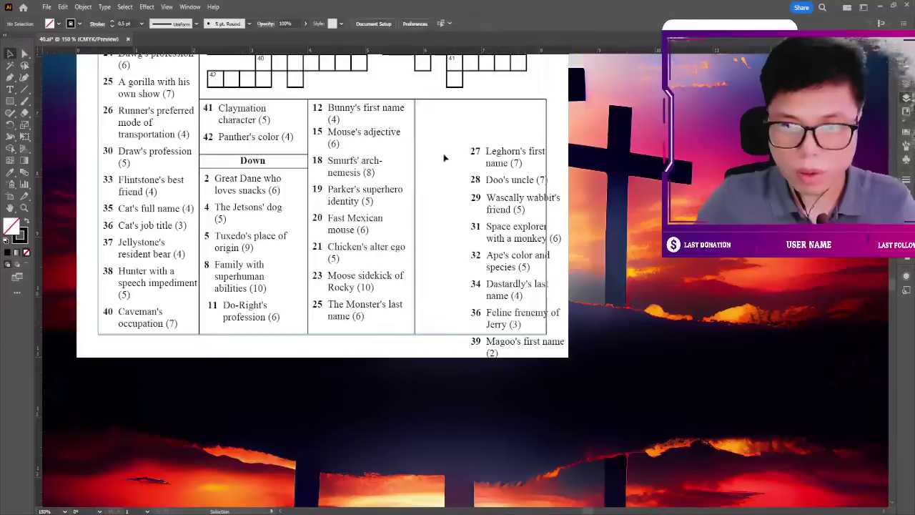
pyautogui.moveTo(413, 139); pyautogui.dragTo(412, 139)
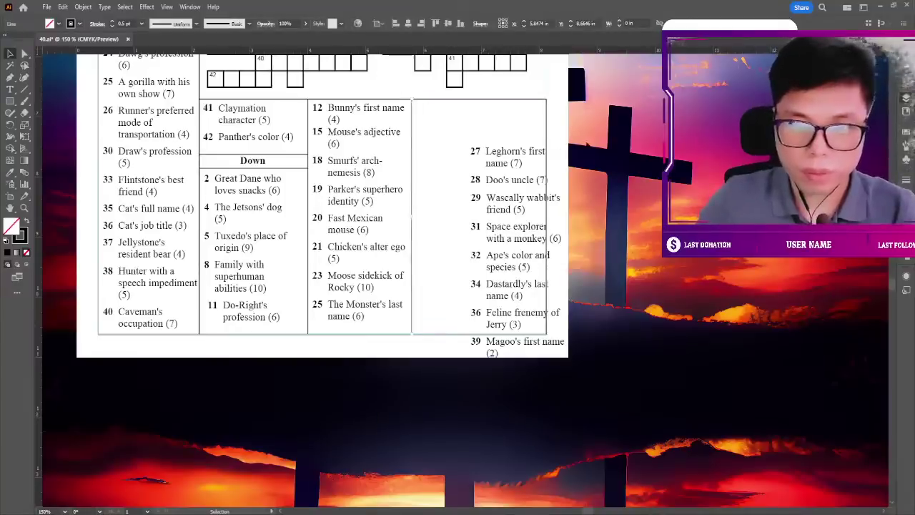
pyautogui.press('Right')
pyautogui.press('Right')
pyautogui.press('Right')
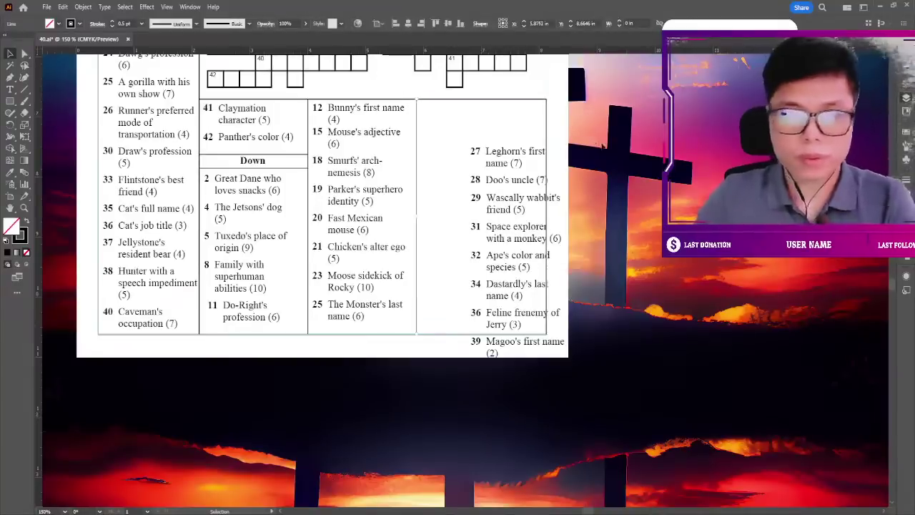
pyautogui.press('Right')
pyautogui.hotkey('ctrl', 'shift', 'a')
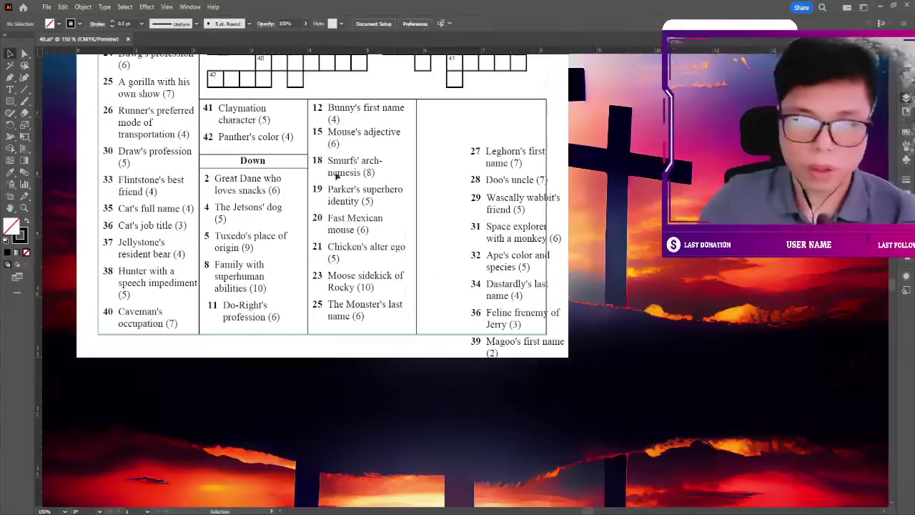
pyautogui.click(312, 107)
pyautogui.press('Right')
pyautogui.press('Right')
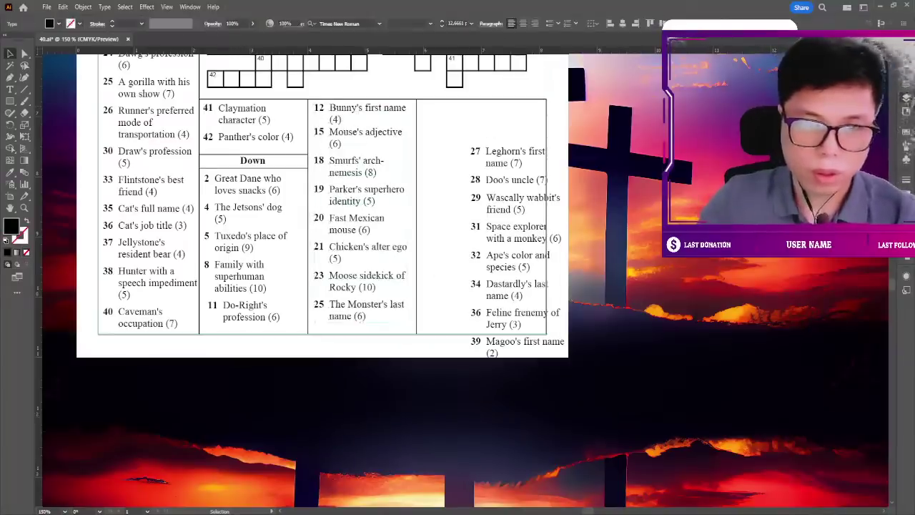
pyautogui.hotkey('ctrl', 'shift', 'a')
# Move clues 27–39 to the top of the box and shift the divider right.
pyautogui.scroll(1, 558, 187)
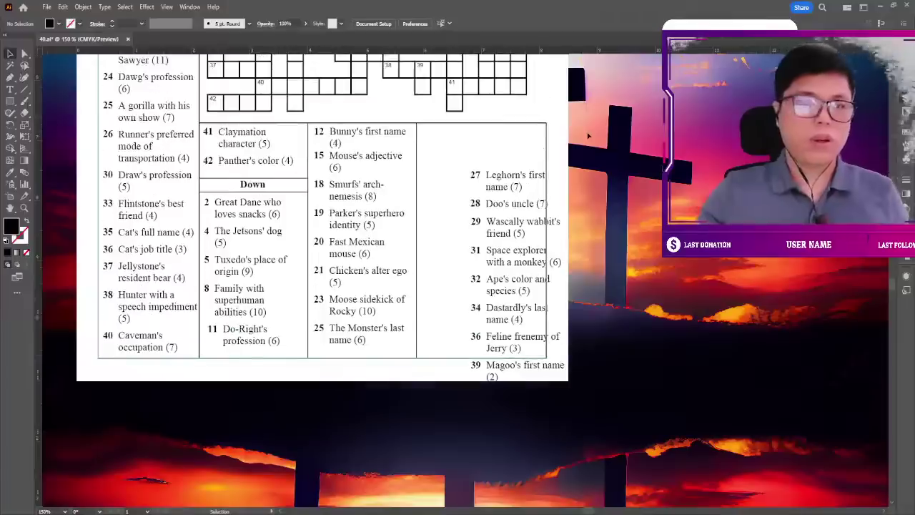
pyautogui.moveTo(475, 190)
pyautogui.mouseDown()
pyautogui.moveTo(433, 138)
pyautogui.moveTo(446, 141)
pyautogui.mouseUp()
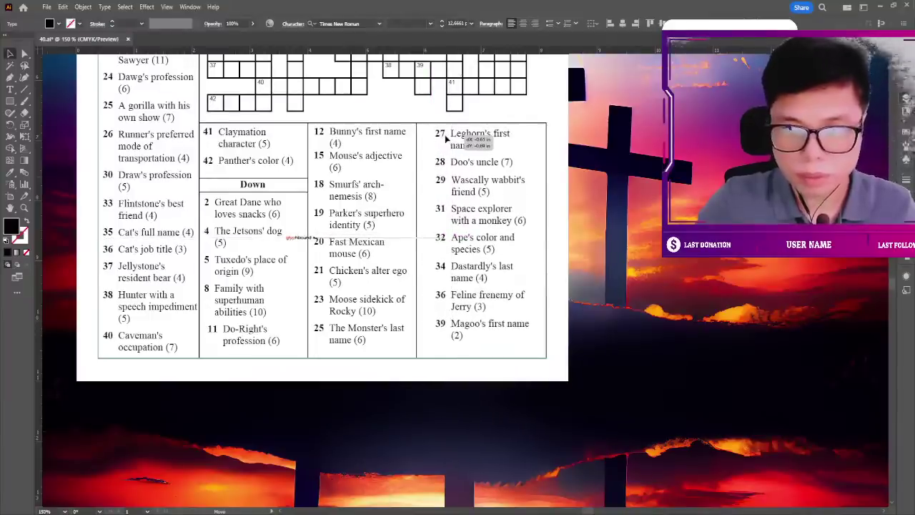
pyautogui.click(545, 169)
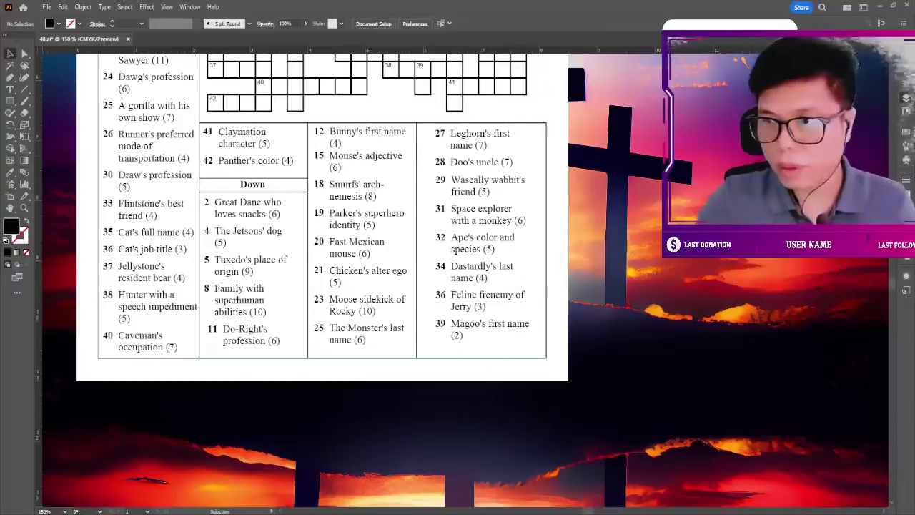
pyautogui.moveTo(416, 170); pyautogui.dragTo(424, 173)
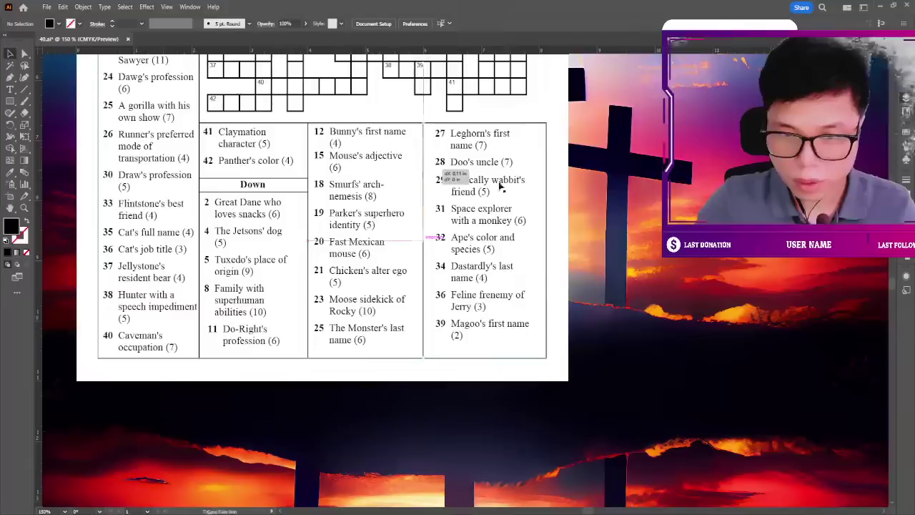
pyautogui.moveTo(500, 184); pyautogui.dragTo(500, 184)
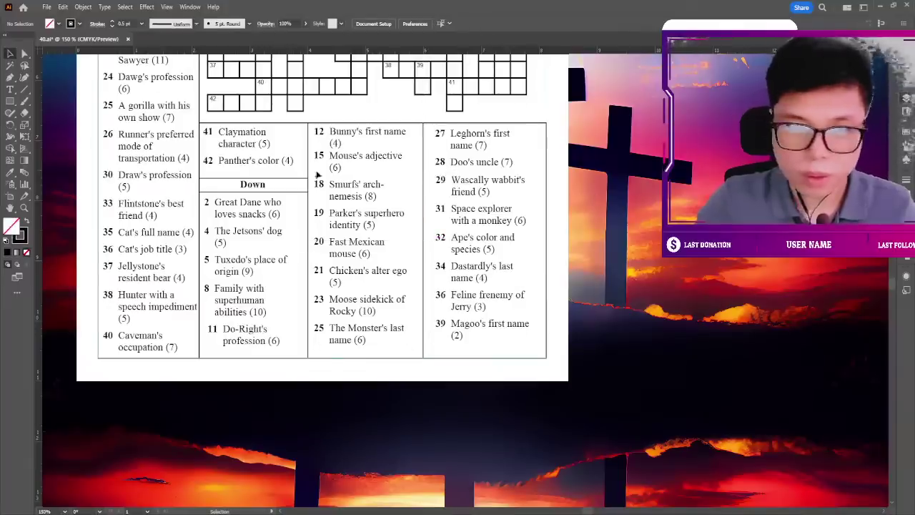
pyautogui.click(313, 136)
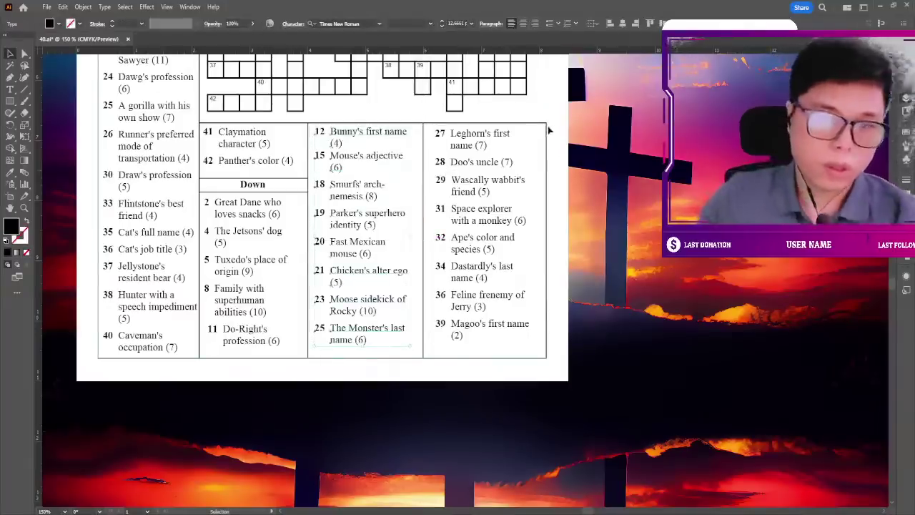
# Shrink the crossword grid from its bottom-left handle to fit above the clues.
pyautogui.hotkey('ctrl', 'shift', 'a')
pyautogui.hotkey('ctrl', '-')
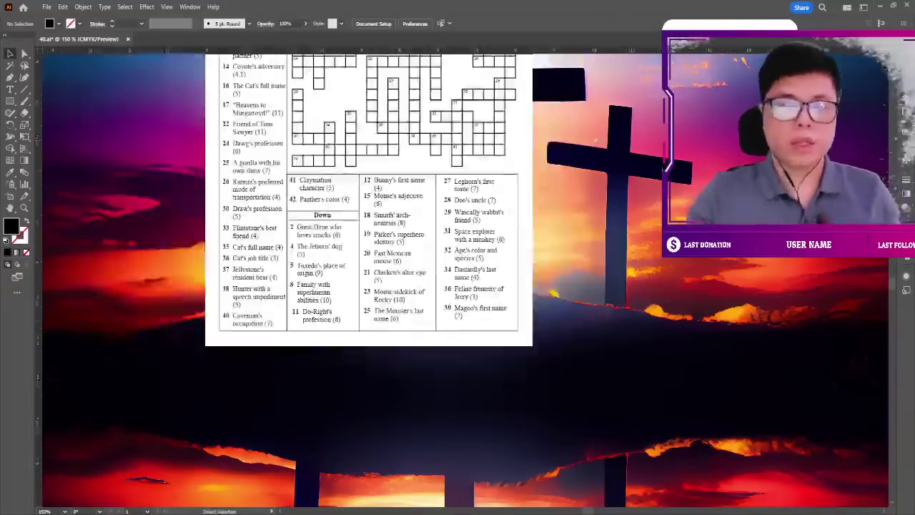
pyautogui.hotkey('ctrl', '-')
pyautogui.hotkey('ctrl', '+')
pyautogui.scroll(2, 526, 137)
pyautogui.scroll(2, 527, 138)
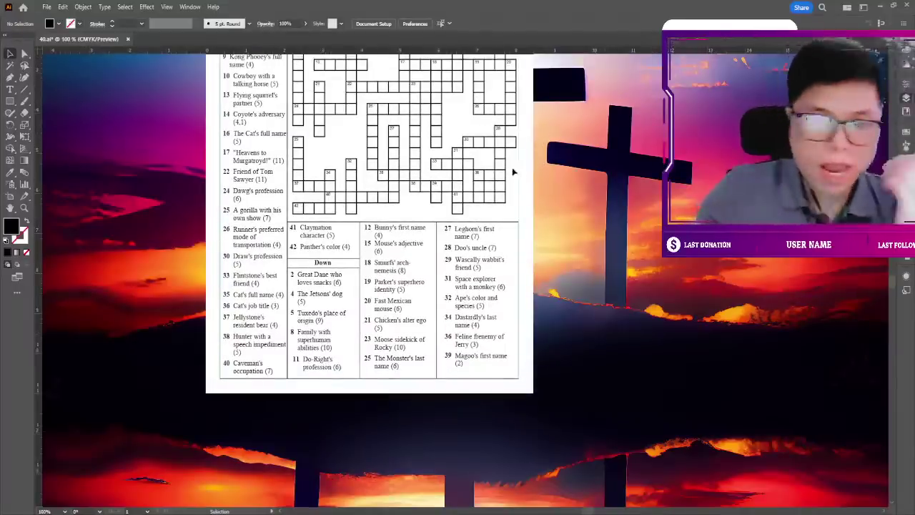
pyautogui.scroll(2, 521, 171)
pyautogui.scroll(2, 521, 171)
pyautogui.scroll(2, 522, 172)
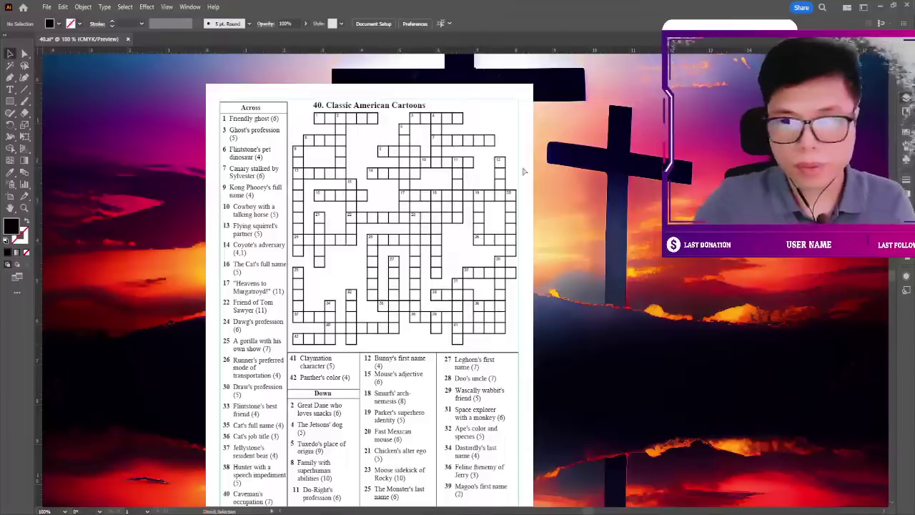
pyautogui.hotkey('ctrl', '+')
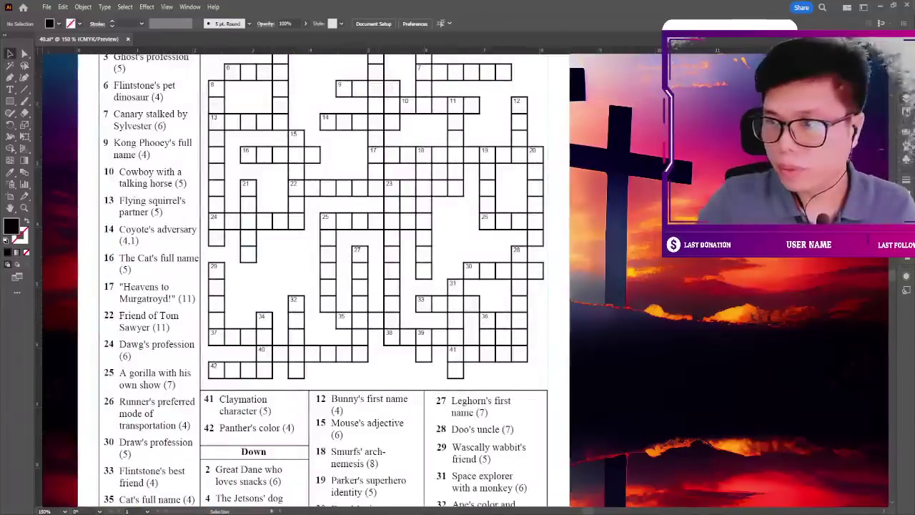
pyautogui.click(216, 314)
pyautogui.scroll(-3, 216, 314)
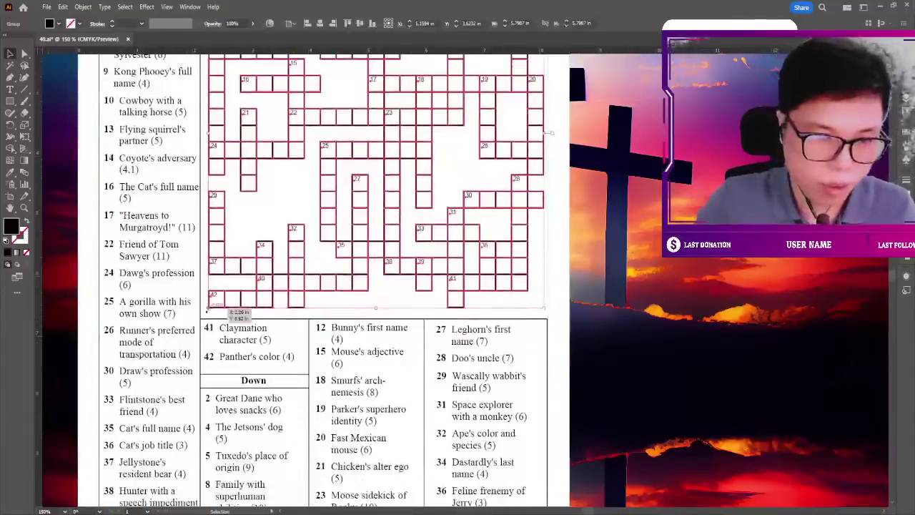
pyautogui.moveTo(208, 308); pyautogui.dragTo(203, 313)
pyautogui.click(649, 253)
# Zoom out and scroll the page to check the grid's fit above the clue table.
pyautogui.hotkey('ctrl', '-')
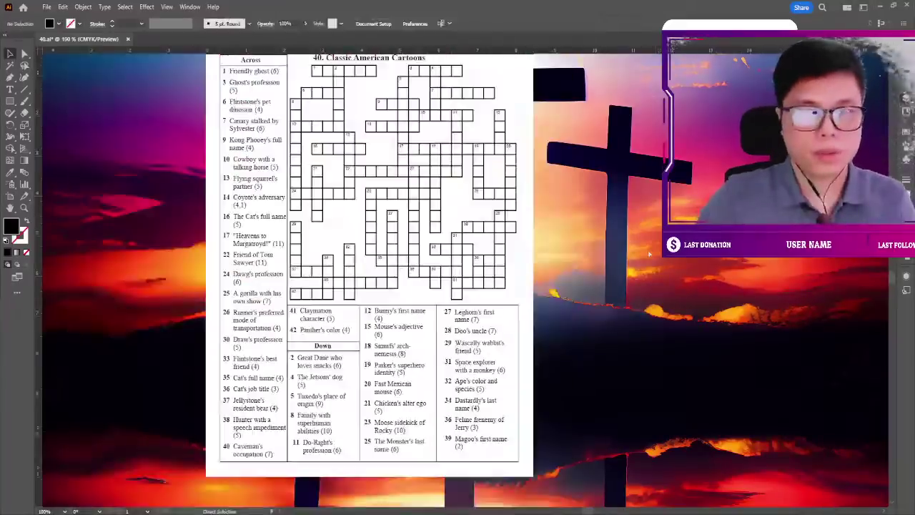
pyautogui.scroll(2, 649, 254)
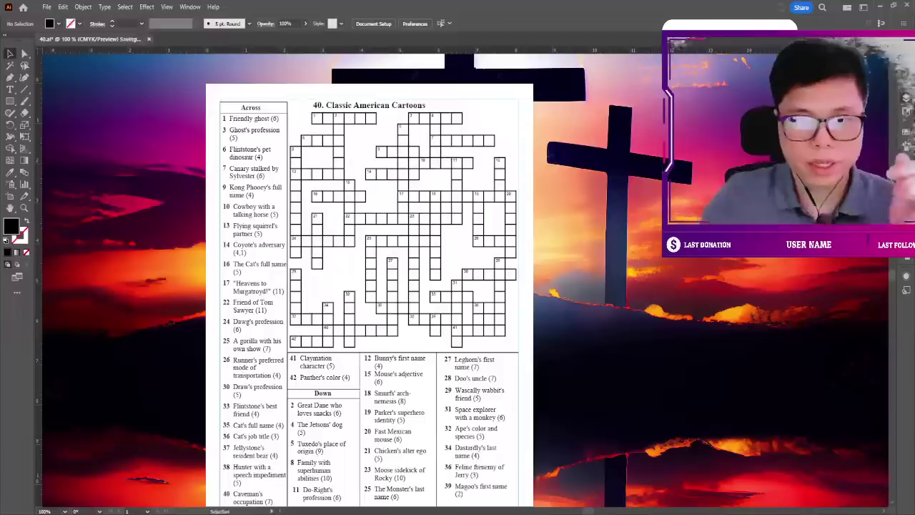
pyautogui.scroll(-2, 545, 143)
pyautogui.scroll(1, 545, 144)
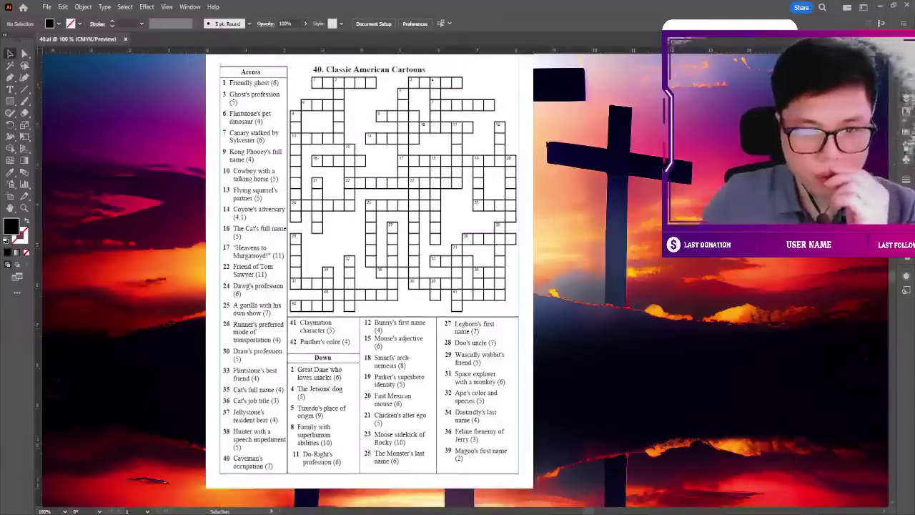
pyautogui.scroll(-2, 547, 145)
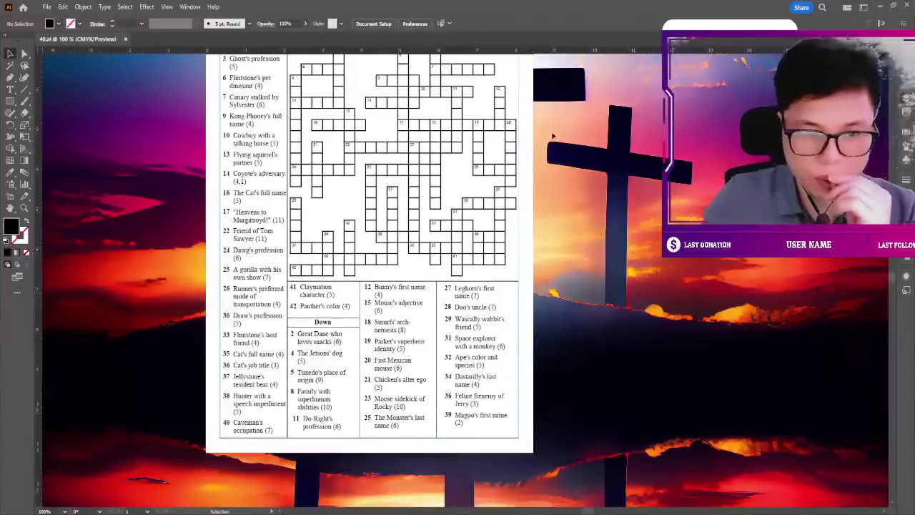
pyautogui.scroll(2, 433, 312)
pyautogui.scroll(-1, 435, 311)
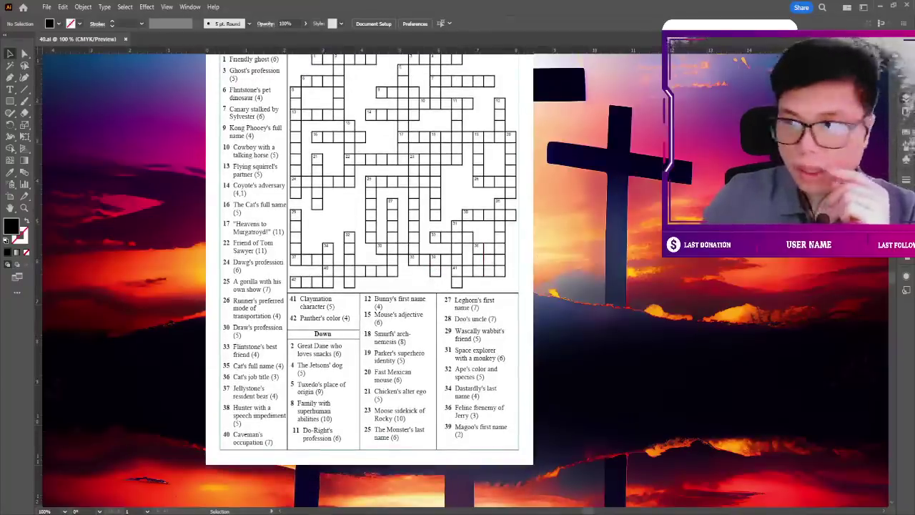
pyautogui.click(294, 107)
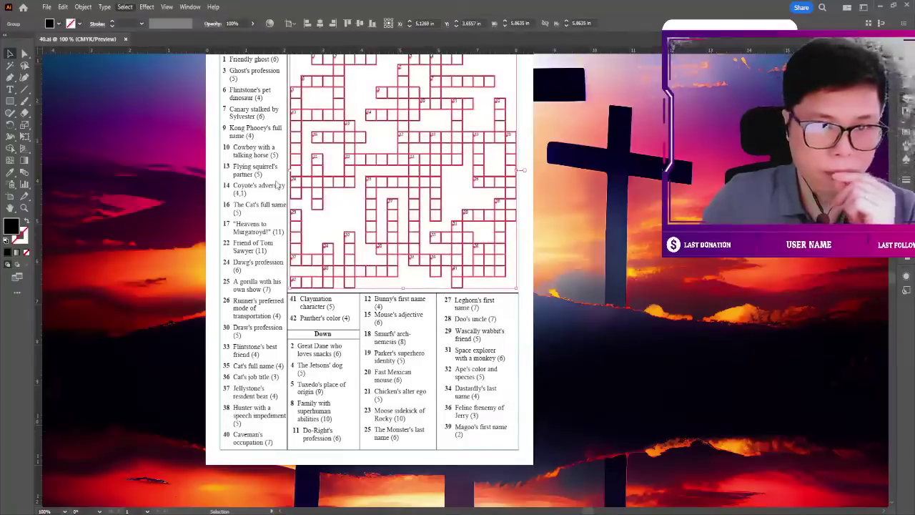
# Raise the crossword grid's cell numbers from 7.2 pt to 10 pt.
pyautogui.click(243, 151)
pyautogui.scroll(1, 243, 151)
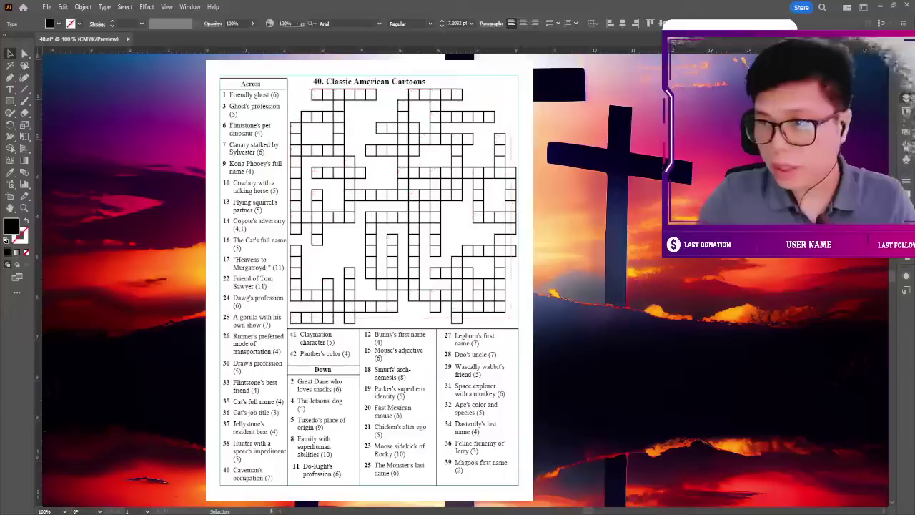
pyautogui.hotkey('ctrl', 'shift', 'a')
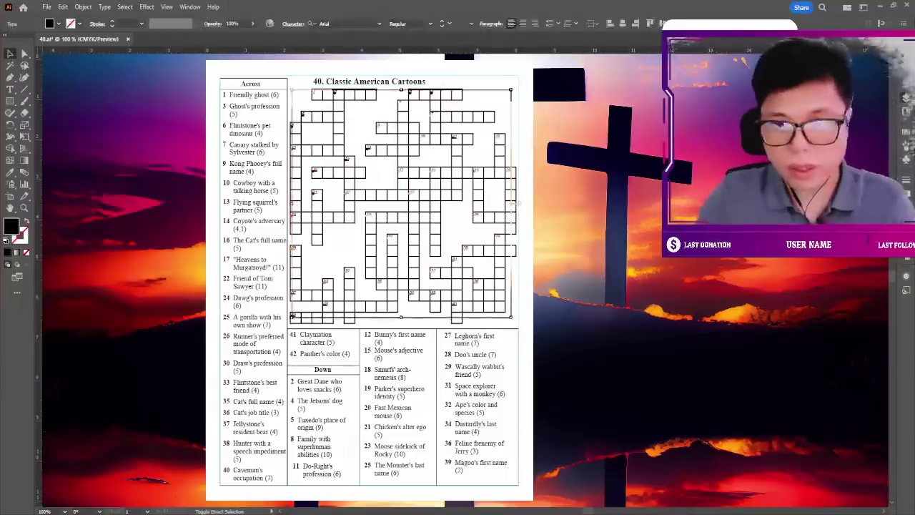
pyautogui.click(511, 204)
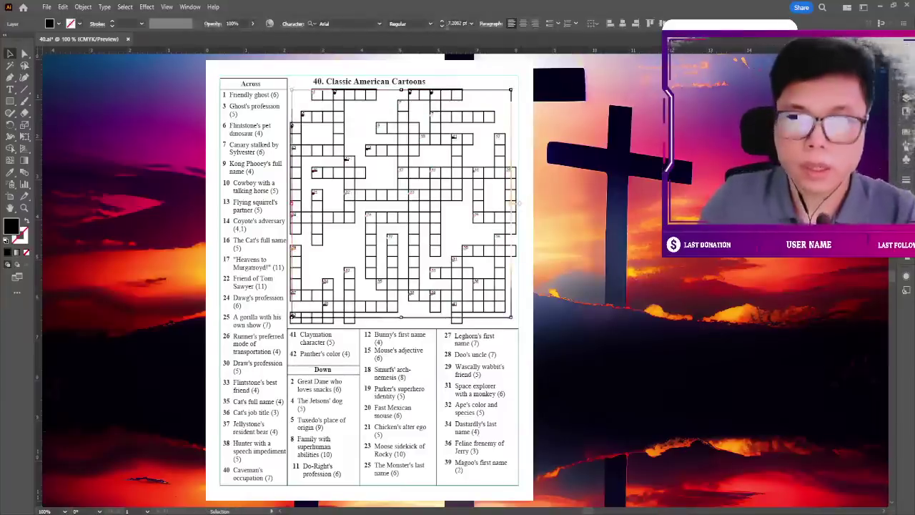
pyautogui.click(442, 24)
pyautogui.click(442, 24)
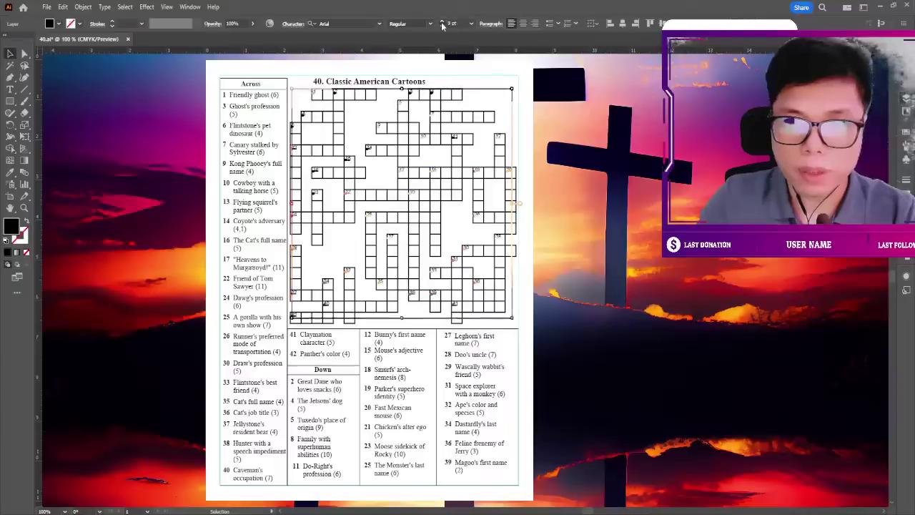
pyautogui.click(442, 24)
pyautogui.hotkey('ctrl', '+')
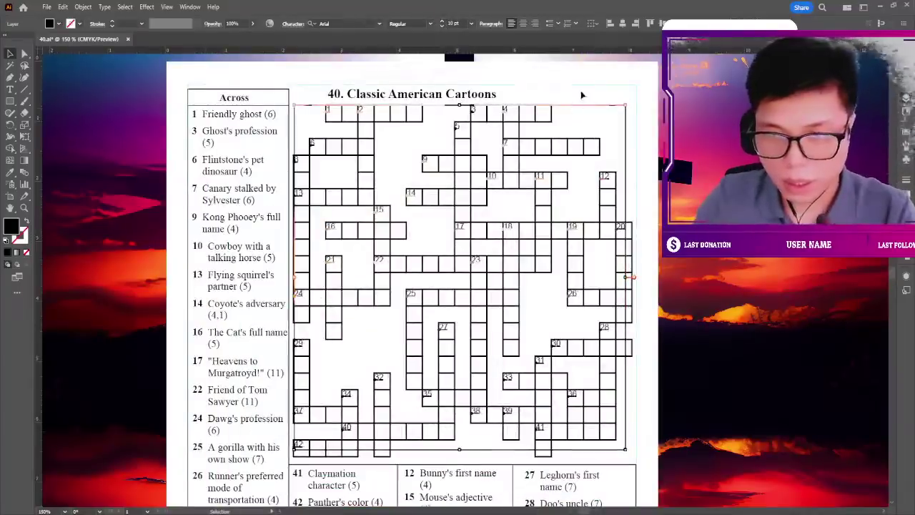
pyautogui.click(686, 139)
# Zoom out and review the finished page 40 clue table.
pyautogui.scroll(-1, 686, 139)
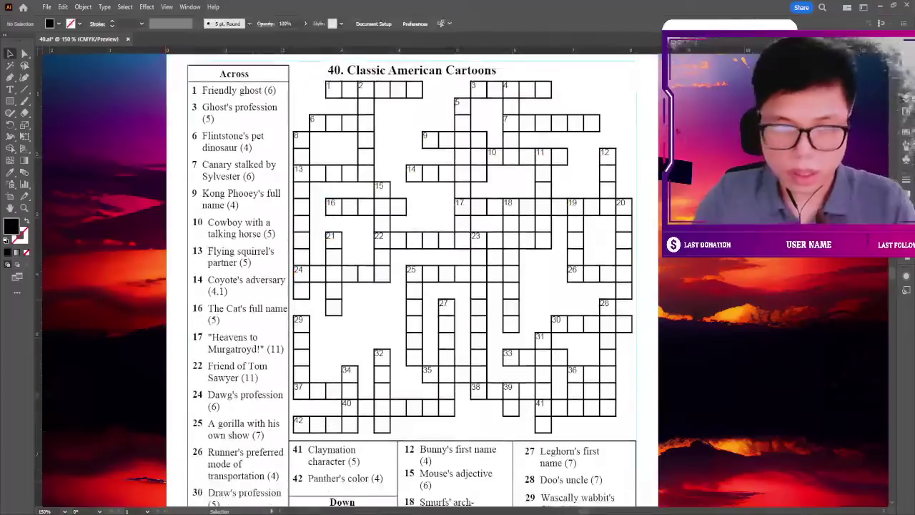
pyautogui.hotkey('ctrl', '-')
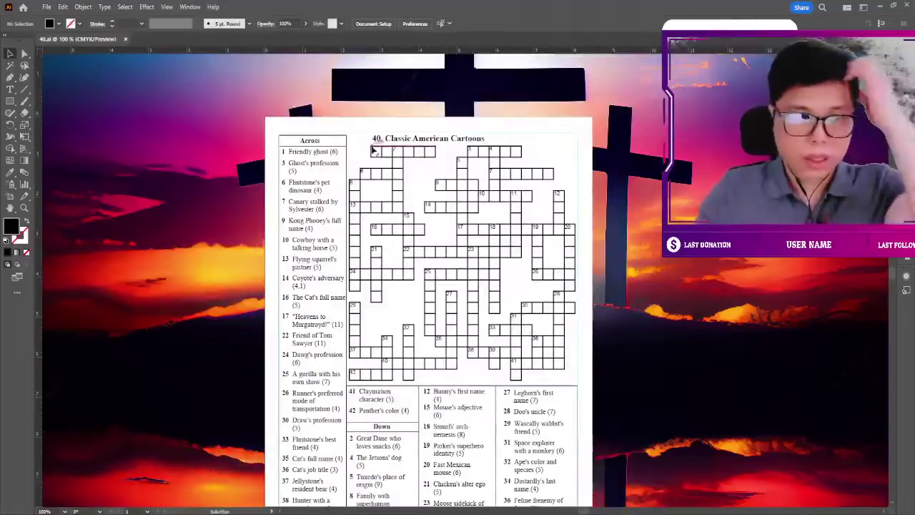
pyautogui.scroll(-2, 709, 170)
pyautogui.scroll(-2, 710, 169)
pyautogui.scroll(1, 710, 169)
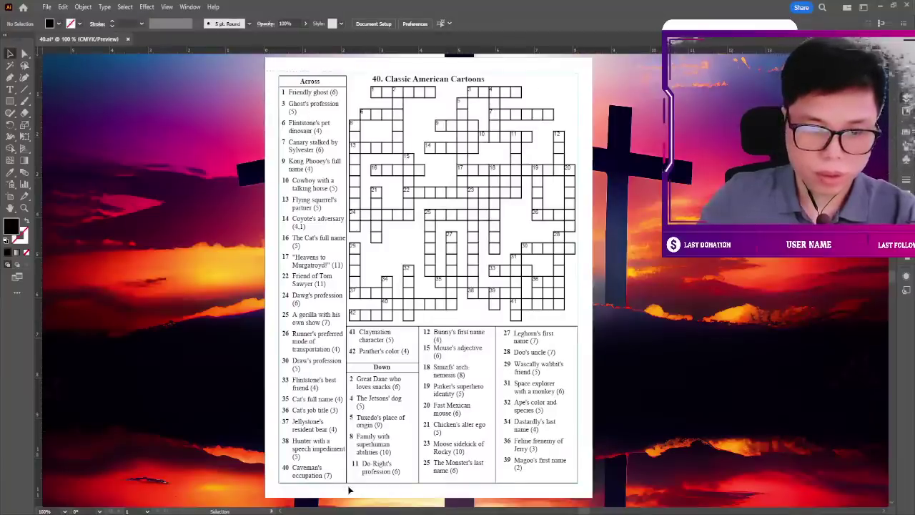
pyautogui.click(397, 463)
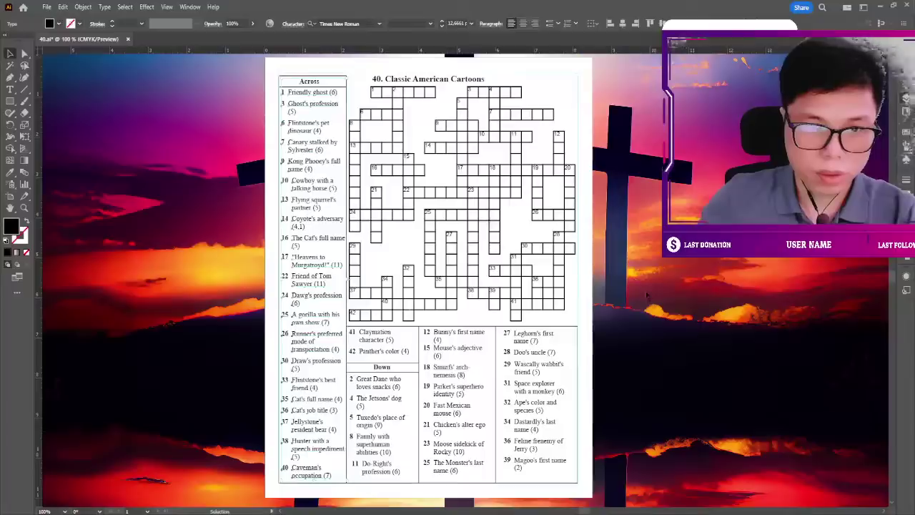
pyautogui.hotkey('ctrl', 'shift', 'a')
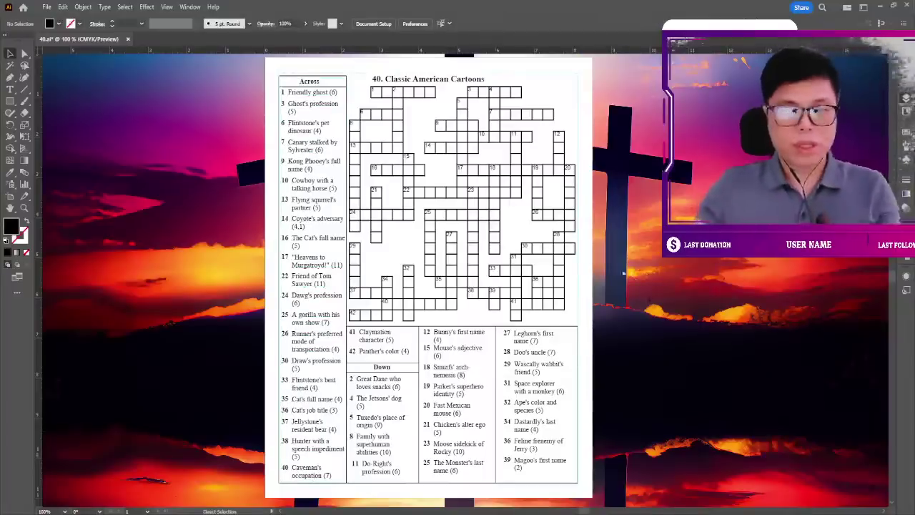
# Save 40.ai and scroll through the page to review it.
pyautogui.hotkey('ctrl', 's')
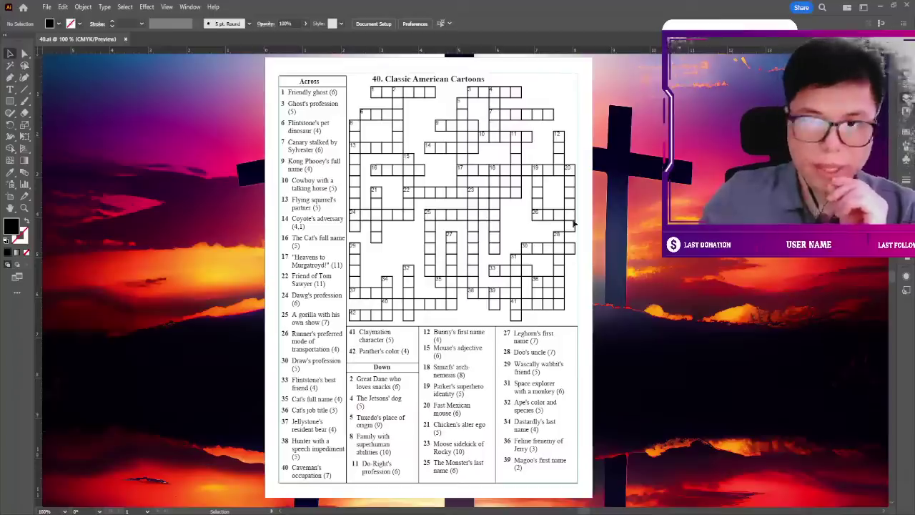
pyautogui.scroll(-1, 573, 223)
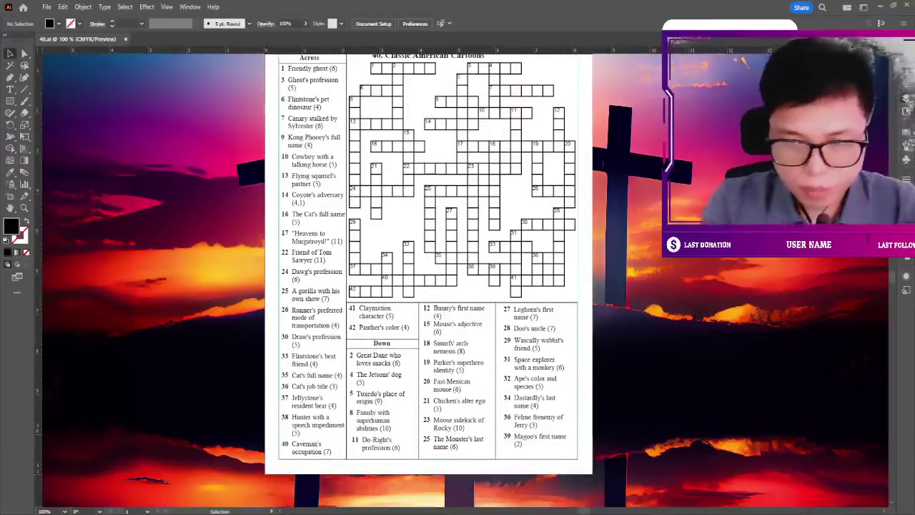
pyautogui.scroll(1, 429, 264)
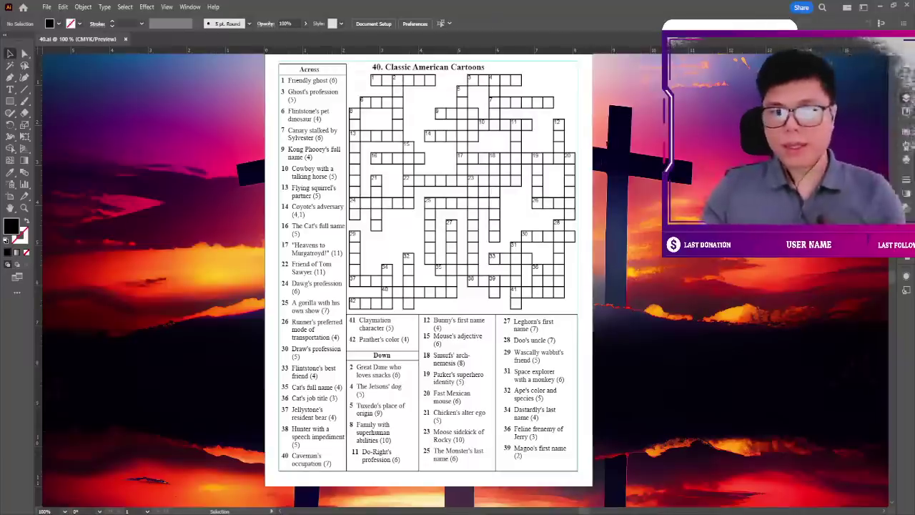
pyautogui.scroll(2, 429, 271)
pyautogui.scroll(-1, 609, 82)
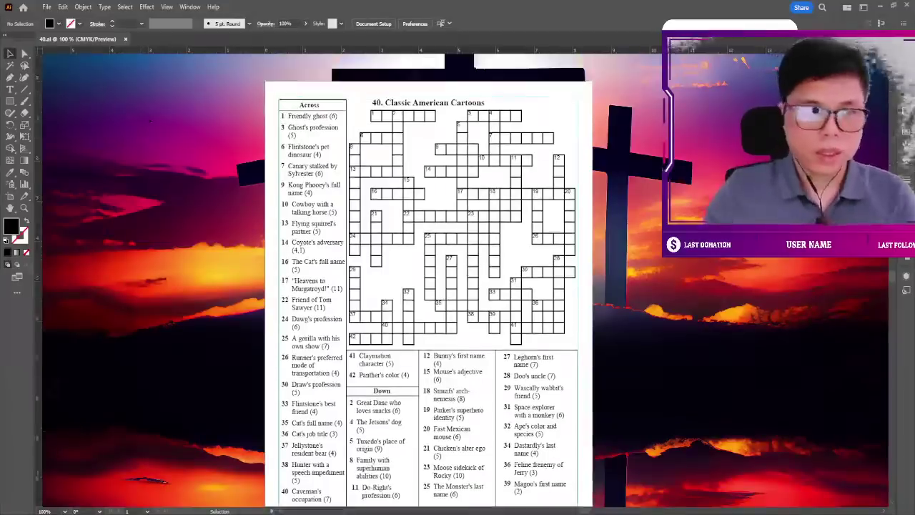
pyautogui.scroll(-1, 146, 113)
pyautogui.scroll(3, 428, 279)
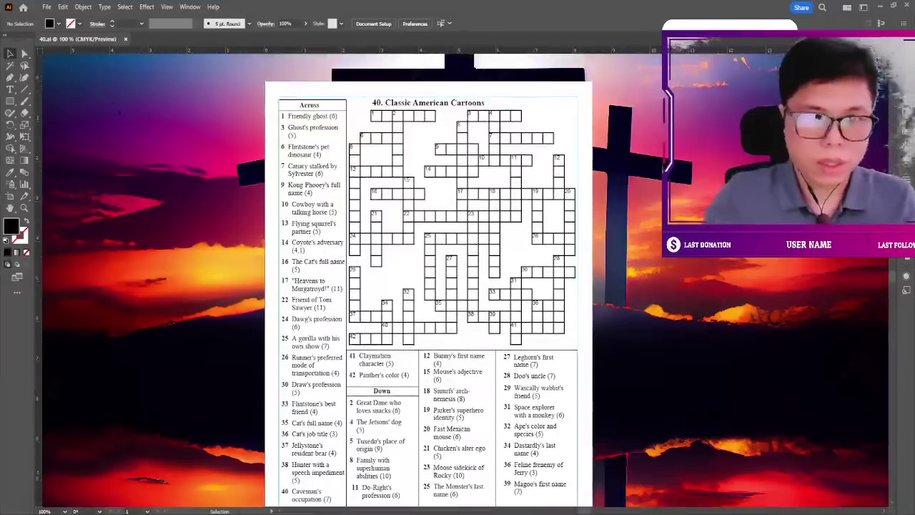
pyautogui.scroll(-2, 429, 279)
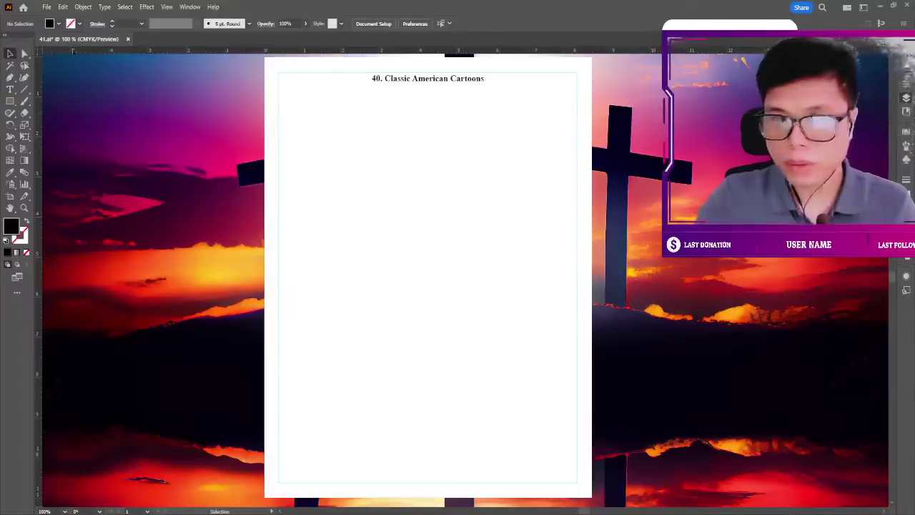
# Retitle the page '41. Baby Boomer Childhood Memories' and centre it horizontally.
pyautogui.click(10, 90)
pyautogui.scroll(1, 394, 102)
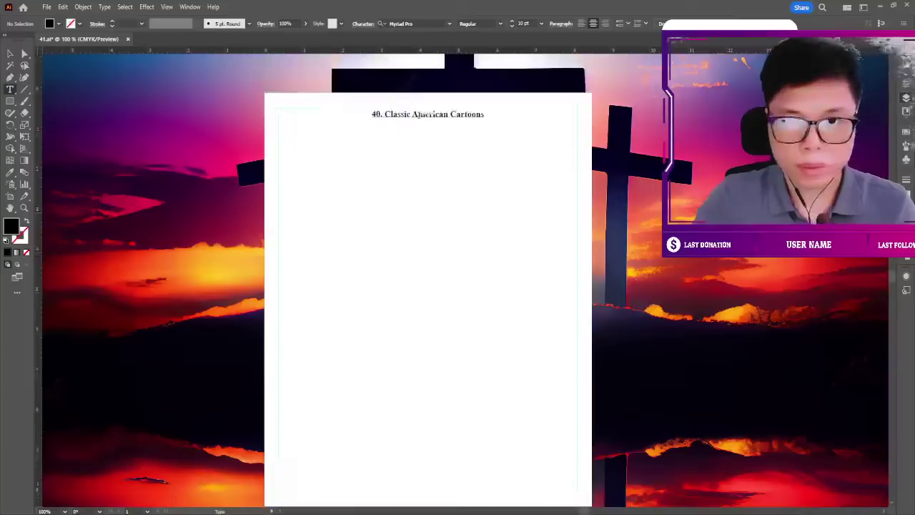
pyautogui.doubleClick(420, 115)
pyautogui.tripleClick(420, 114)
pyautogui.write('41')
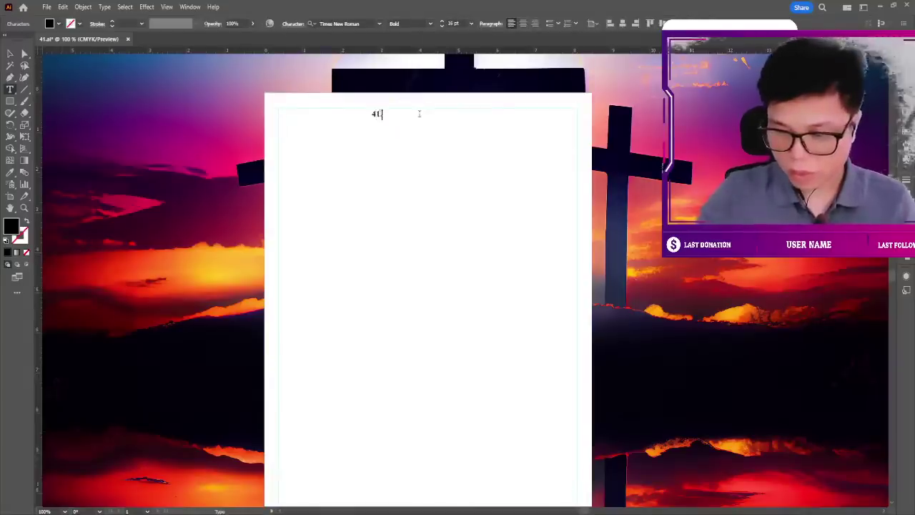
pyautogui.write('.')
pyautogui.hotkey('ctrl', 'v')
pyautogui.click(12, 54)
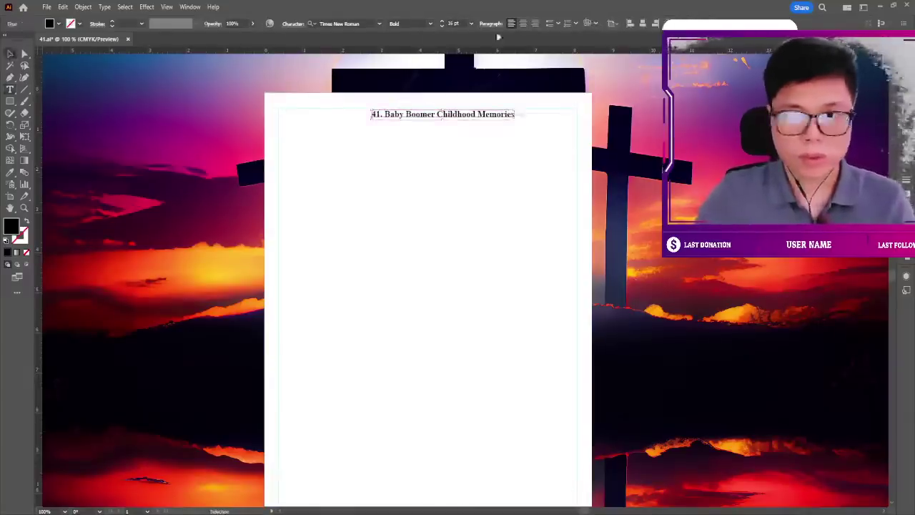
pyautogui.click(642, 24)
pyautogui.click(606, 79)
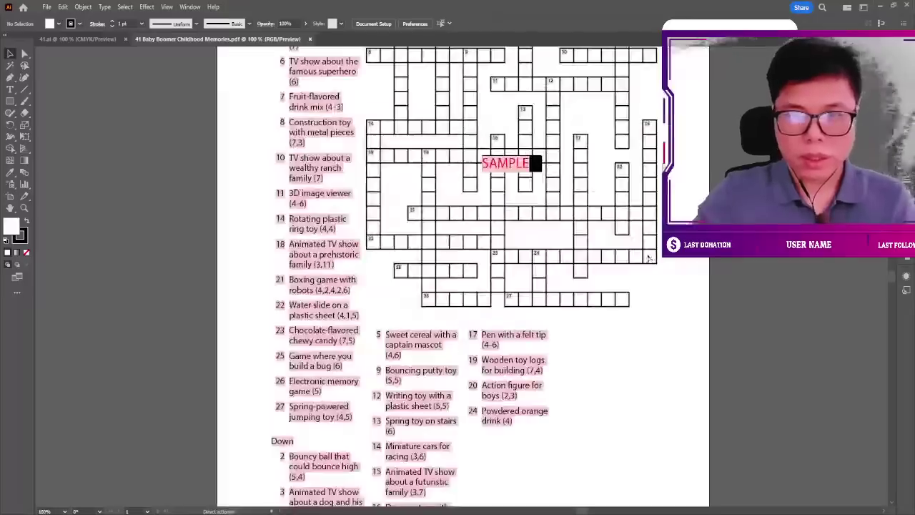
# Delete the SAMPLE watermark from the PDF crossword grid.
pyautogui.hotkey('ctrl', '+')
pyautogui.hotkey('ctrl', '+')
pyautogui.click(516, 169)
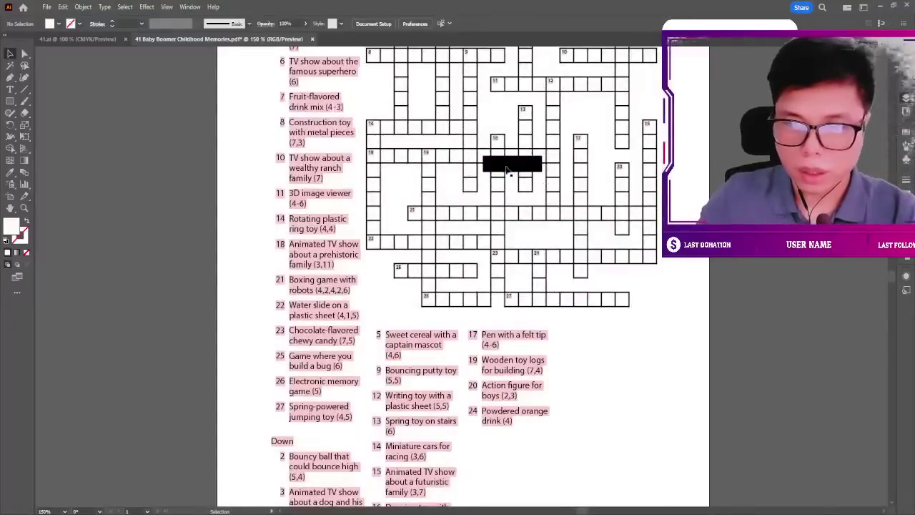
pyautogui.press('Delete')
pyautogui.hotkey('ctrl', '-')
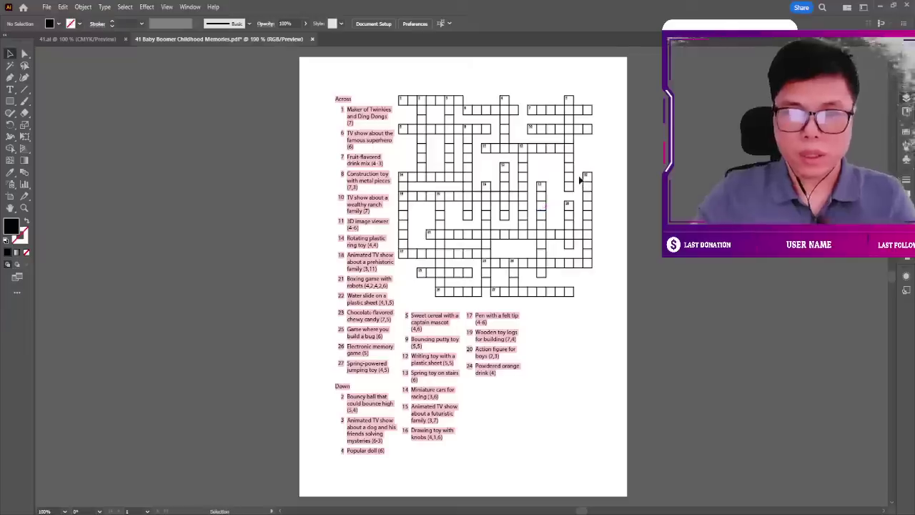
# Select and copy the whole crossword and clue group, then return to 41.ai.
pyautogui.moveTo(401, 86); pyautogui.dragTo(689, 138)
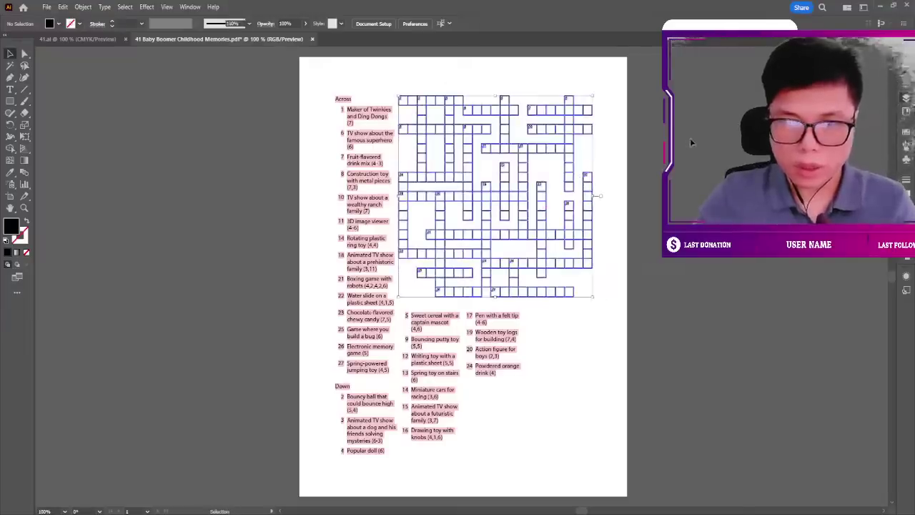
pyautogui.click(453, 294)
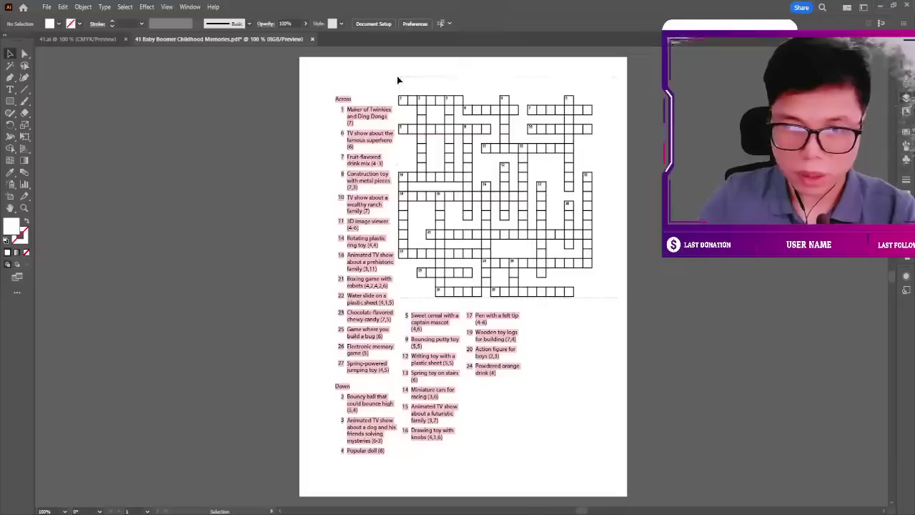
pyautogui.moveTo(398, 80); pyautogui.dragTo(398, 78)
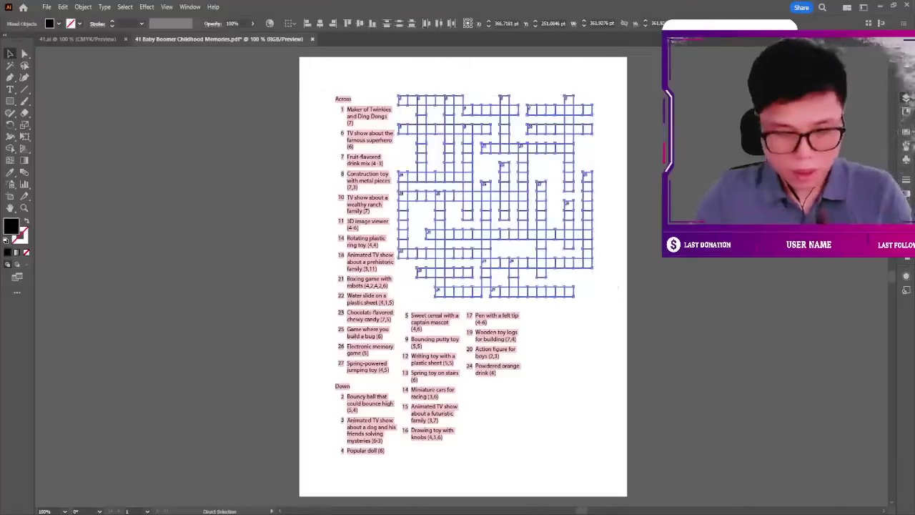
pyautogui.press('v')
pyautogui.click(549, 108)
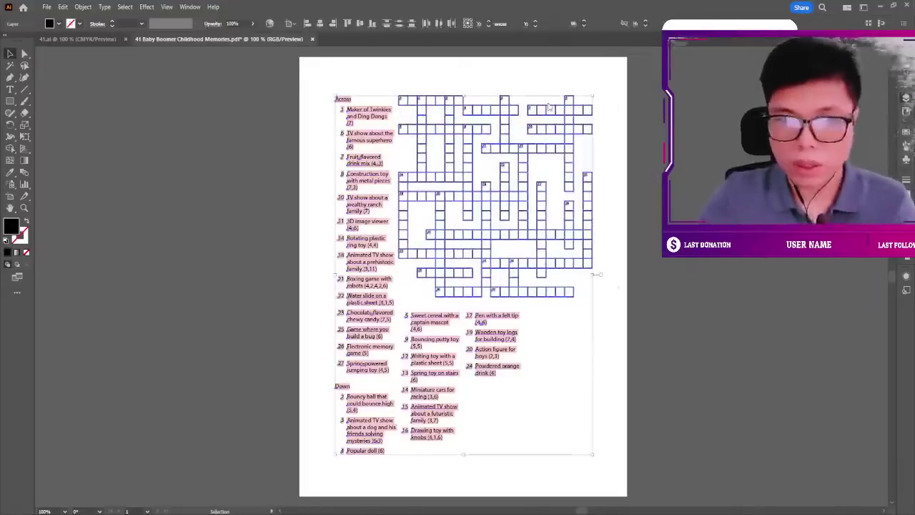
pyautogui.press('a')
pyautogui.click(66, 39)
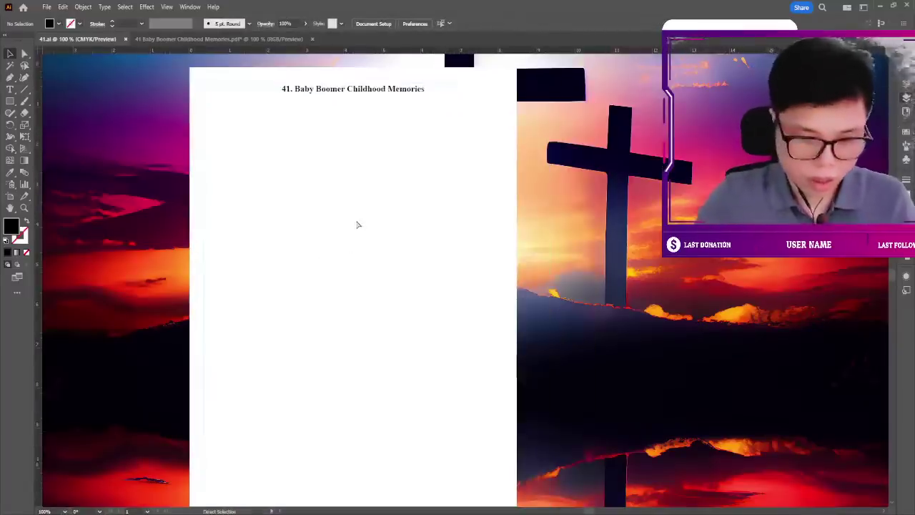
# Paste the Baby Boomer crossword and clues onto 41.ai and replace the clues' missing fonts.
pyautogui.hotkey('ctrl', 'v')
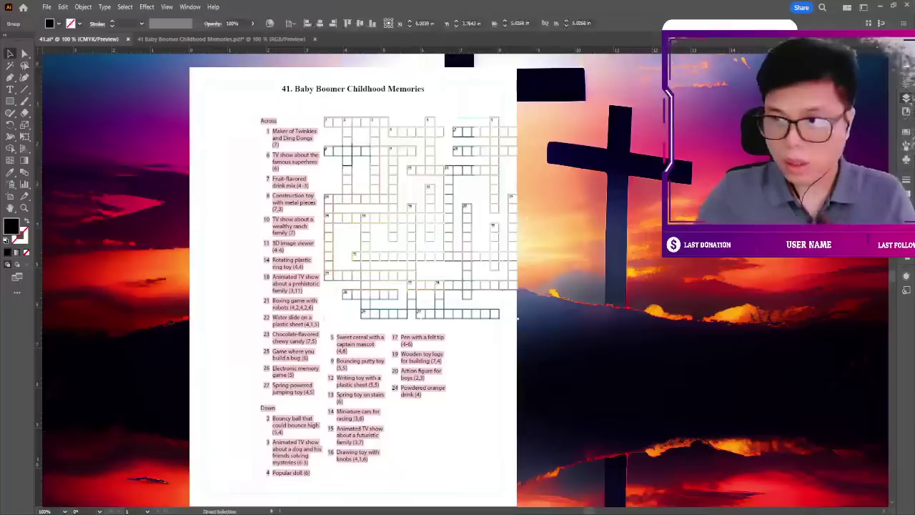
pyautogui.press('Delete')
pyautogui.hotkey('ctrl', 'z')
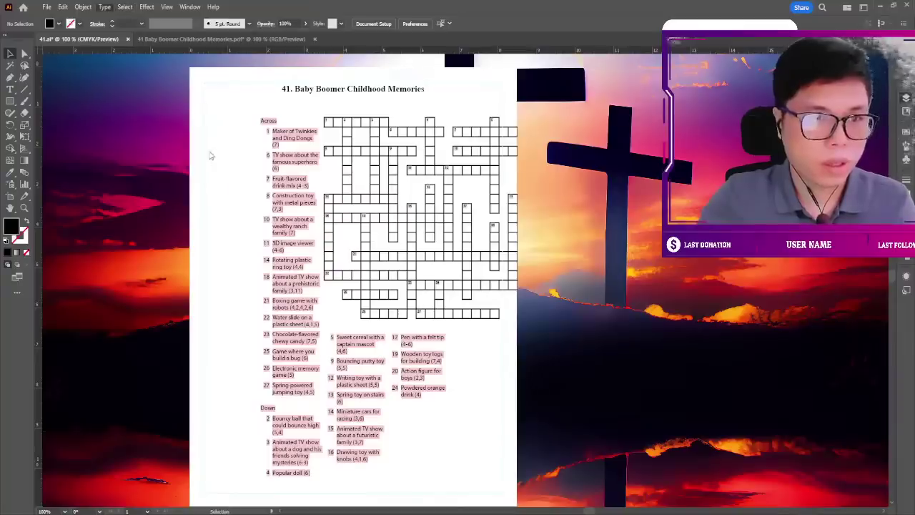
pyautogui.hotkey('ctrl', 'z')
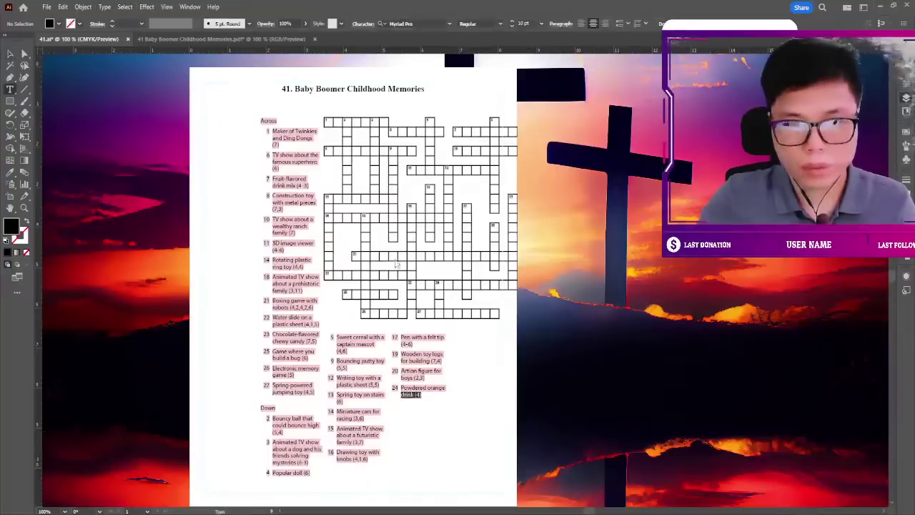
pyautogui.hotkey('ctrl', 'z')
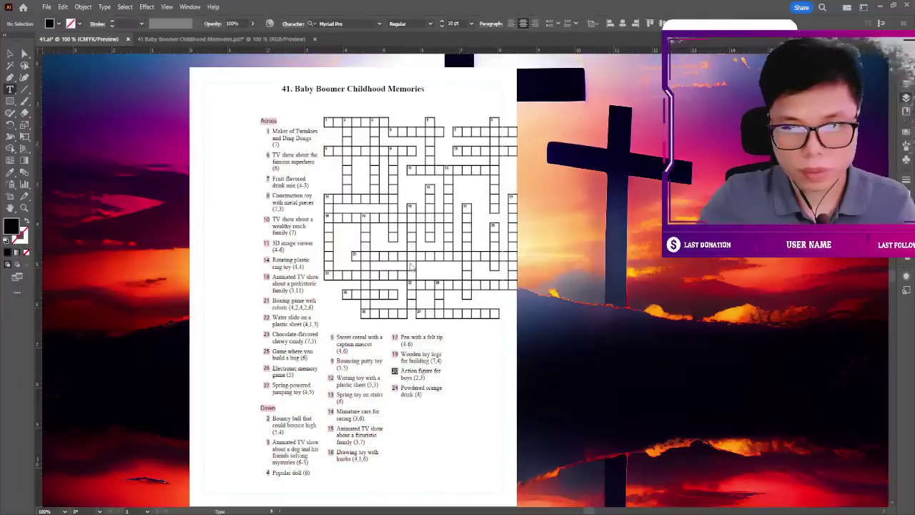
pyautogui.hotkey('ctrl', 'z')
pyautogui.hotkey('ctrl', 'z')
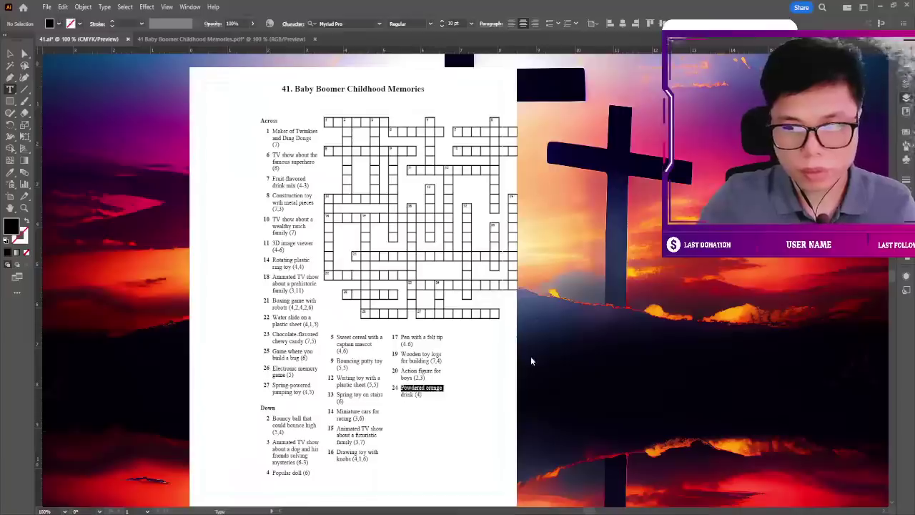
pyautogui.click(9, 54)
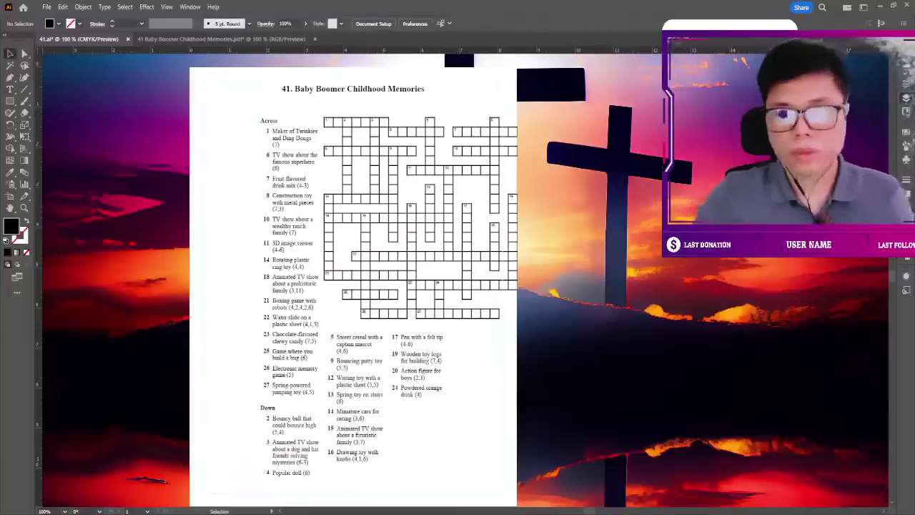
pyautogui.hotkey('ctrl', '-')
pyautogui.hotkey('ctrl', '+')
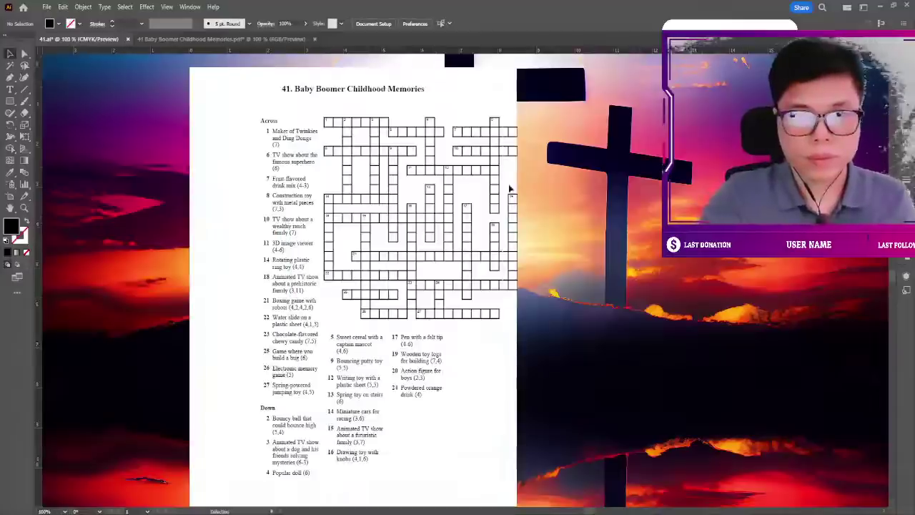
# Shift the Across and Down headings right to centre them over their clues.
pyautogui.moveTo(292, 124); pyautogui.dragTo(299, 135)
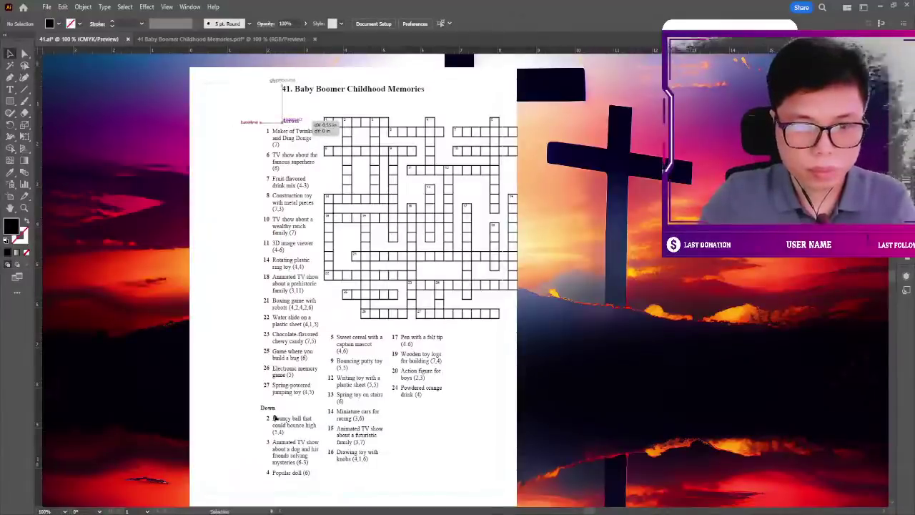
pyautogui.moveTo(274, 417); pyautogui.dragTo(295, 412)
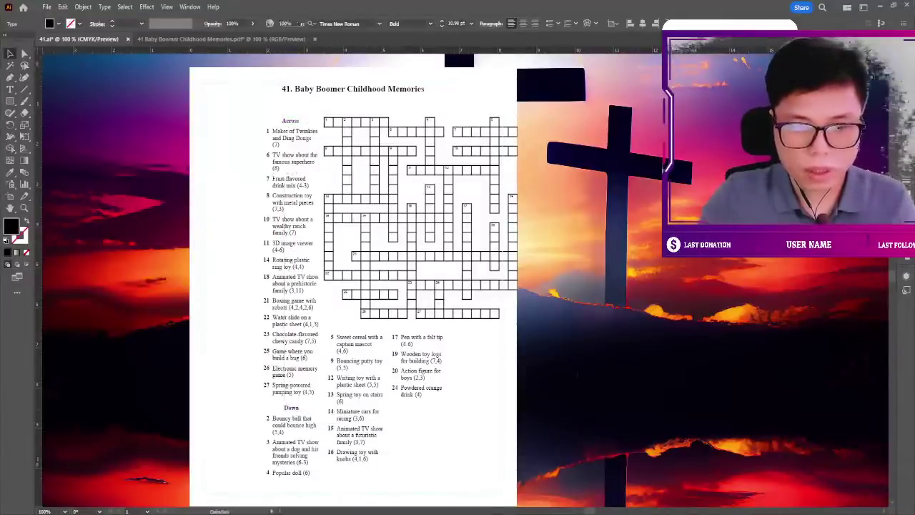
pyautogui.click(495, 121)
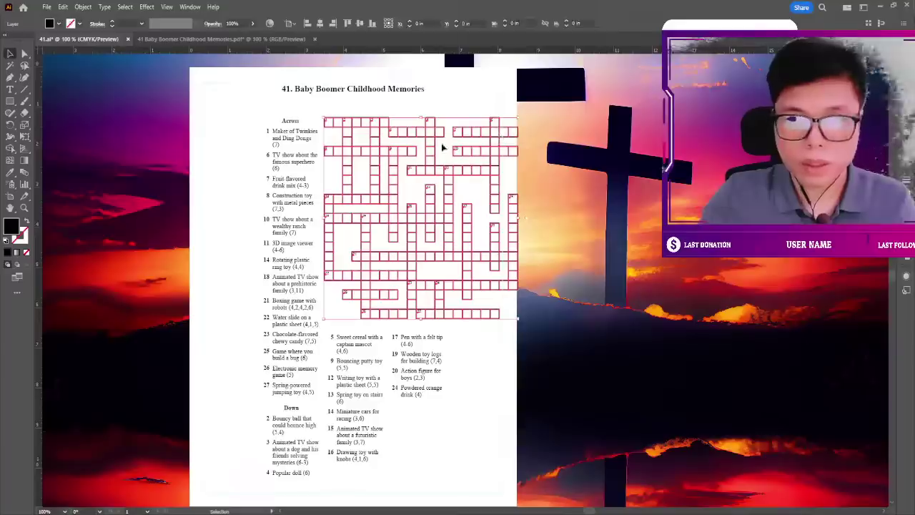
pyautogui.click(322, 107)
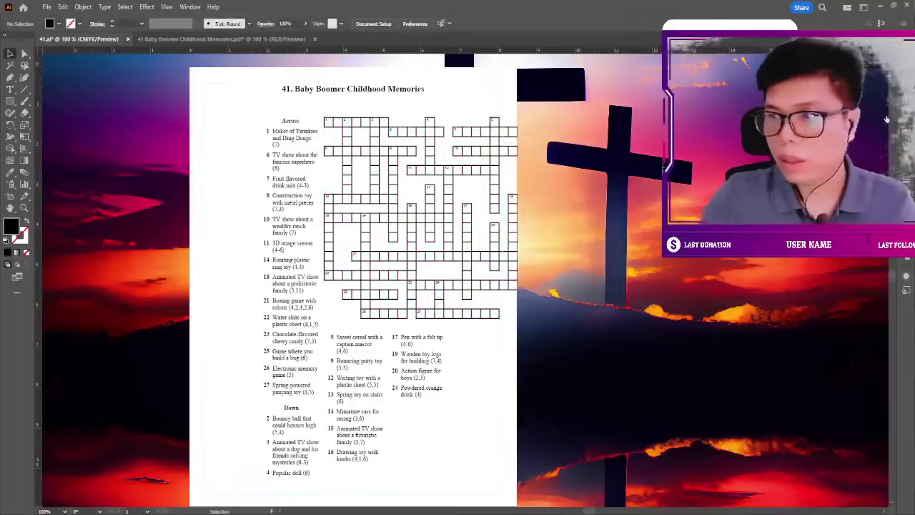
# Move the grid and clues up-left and scale them up to span the page width.
pyautogui.hotkey('ctrl', 'a')
pyautogui.moveTo(471, 177); pyautogui.dragTo(453, 166)
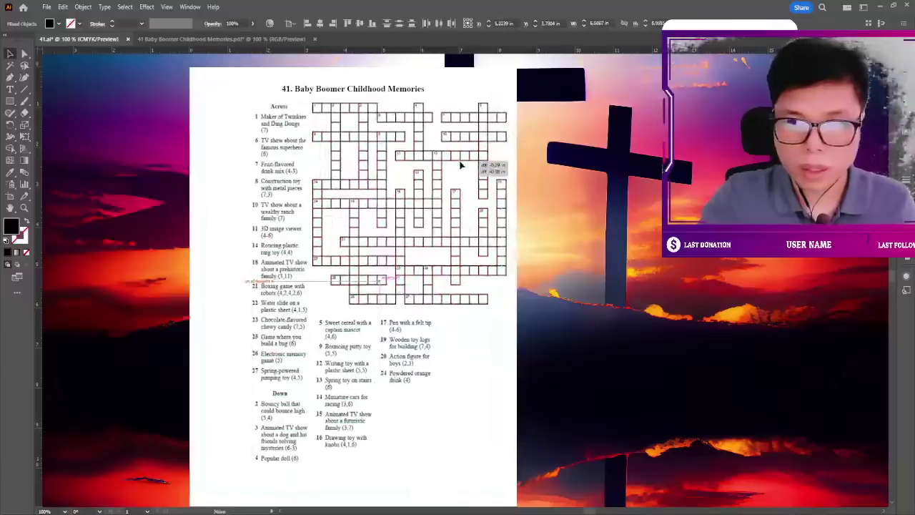
pyautogui.scroll(-2, 338, 290)
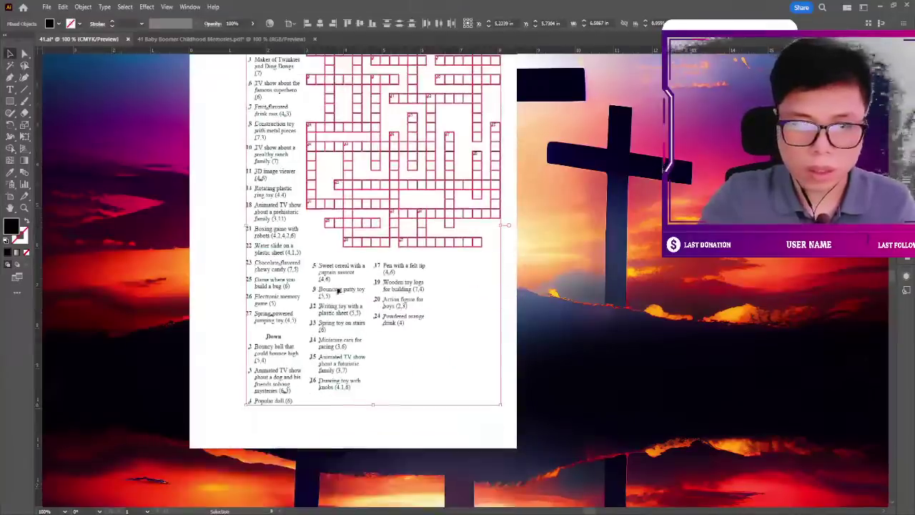
pyautogui.moveTo(242, 405); pyautogui.dragTo(191, 449)
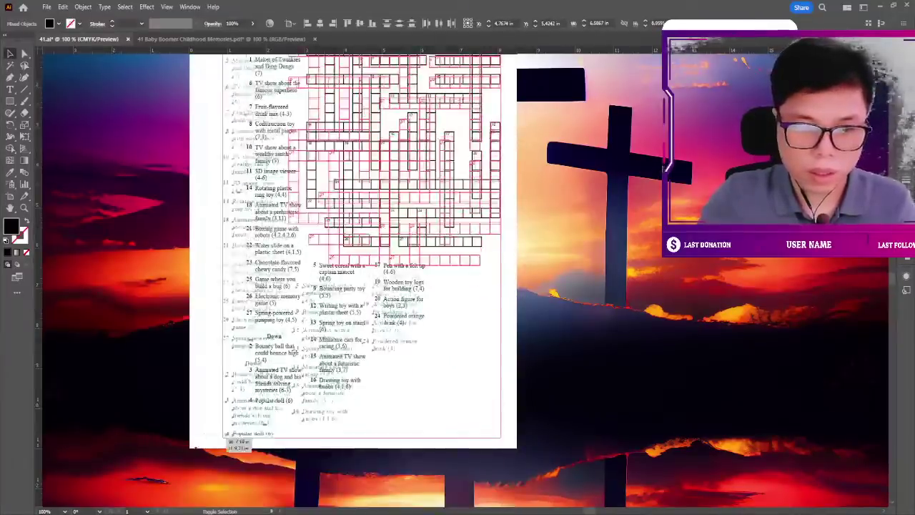
pyautogui.scroll(3, 361, 240)
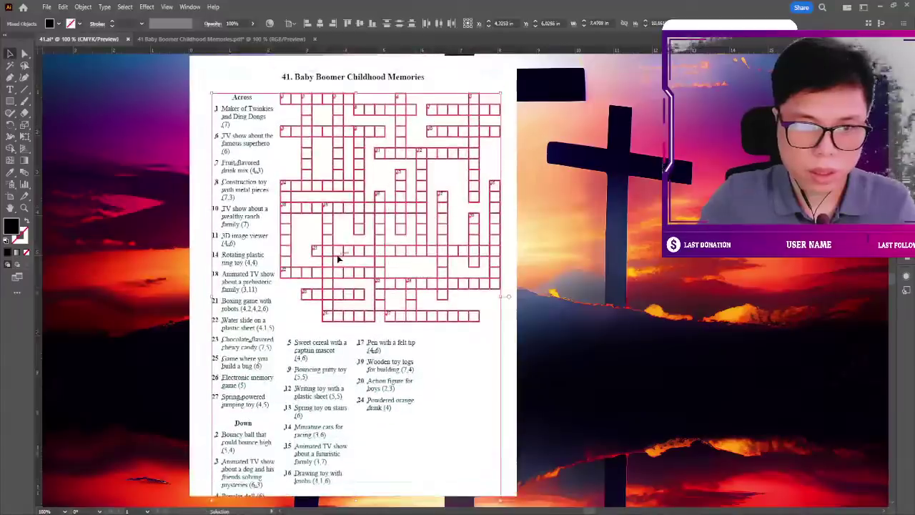
pyautogui.scroll(-1, 361, 239)
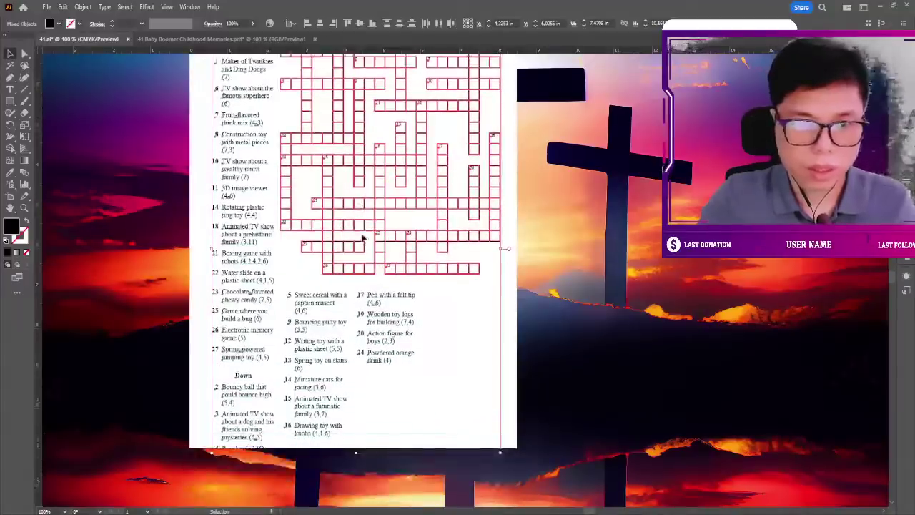
pyautogui.scroll(-1, 362, 238)
pyautogui.moveTo(212, 427)
pyautogui.mouseDown()
pyautogui.moveTo(230, 432)
pyautogui.moveTo(218, 438)
pyautogui.mouseUp()
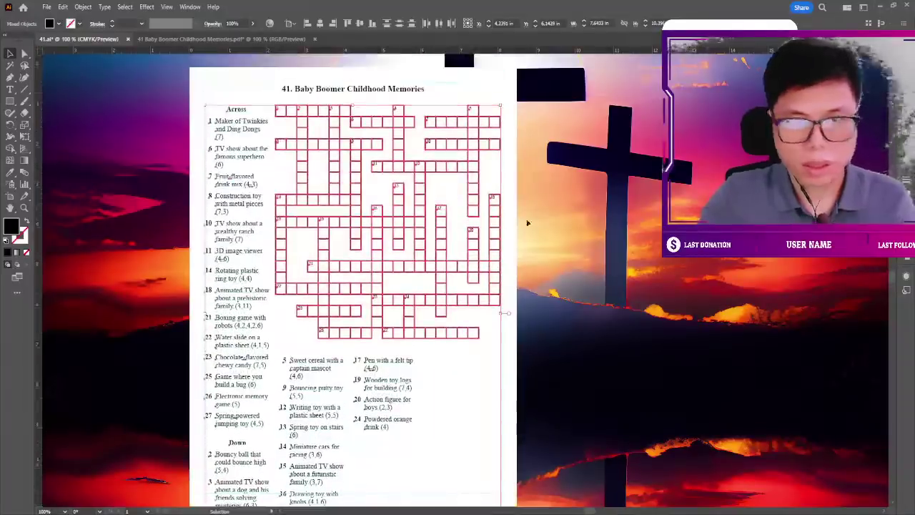
pyautogui.hotkey('ctrl', 'z')
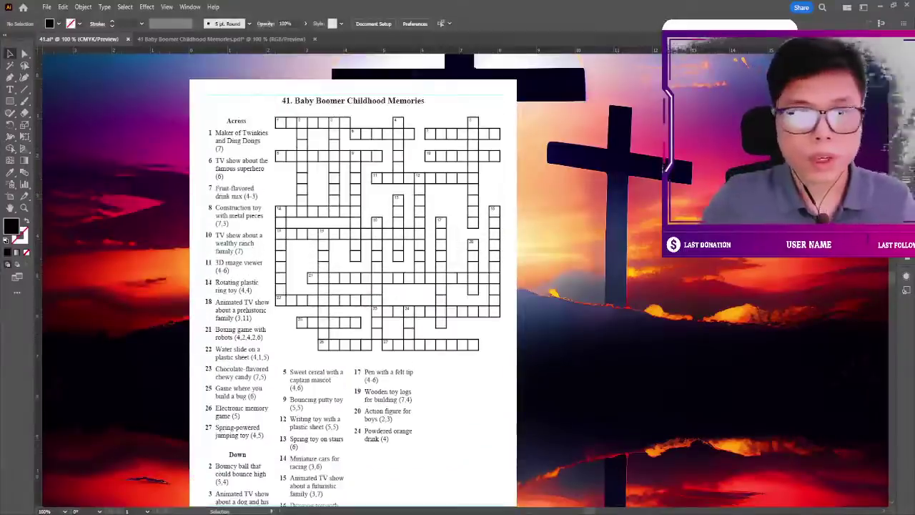
# Delete the crossword grid, then undo to restore it in place.
pyautogui.hotkey('ctrl', 'z')
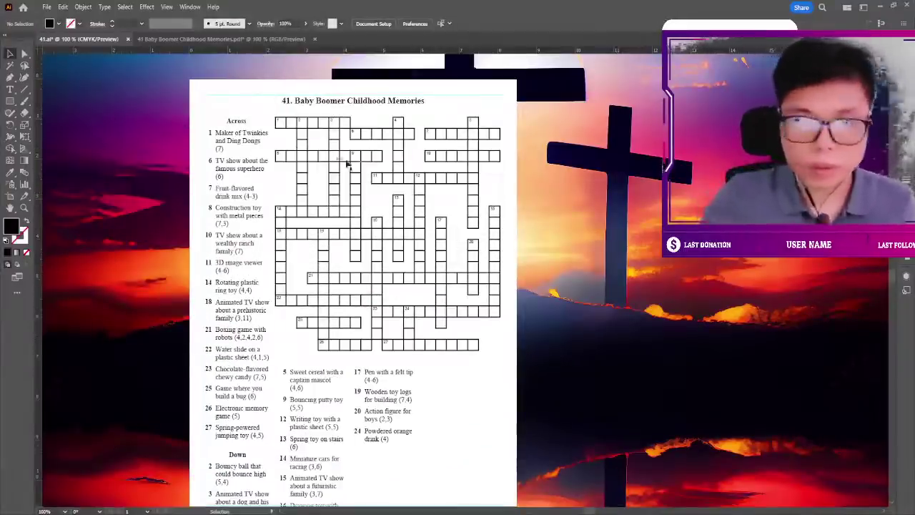
pyautogui.click(352, 166)
pyautogui.press('Delete')
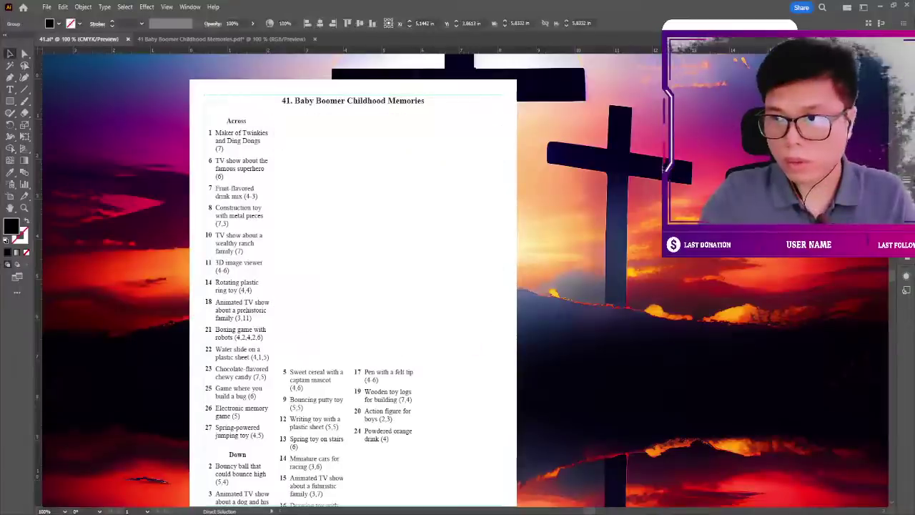
pyautogui.hotkey('ctrl', 'z')
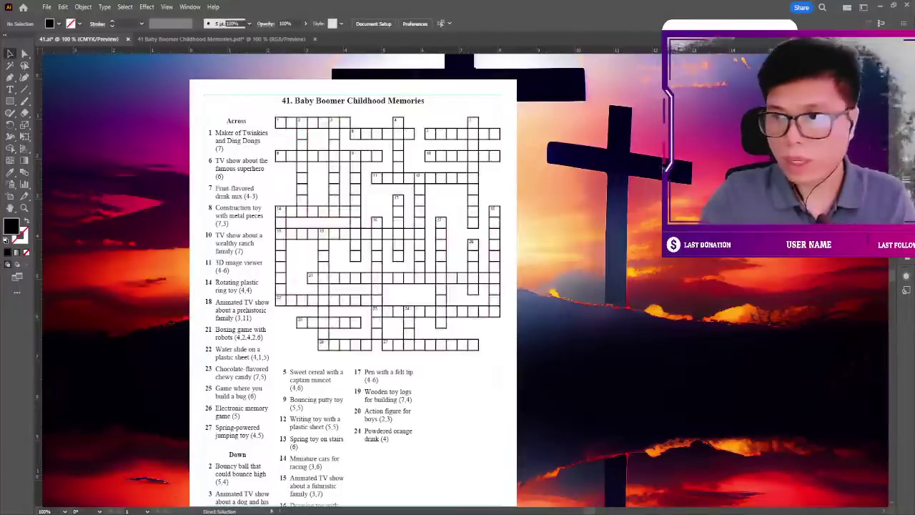
pyautogui.scroll(-3, 211, 118)
pyautogui.scroll(3, 210, 118)
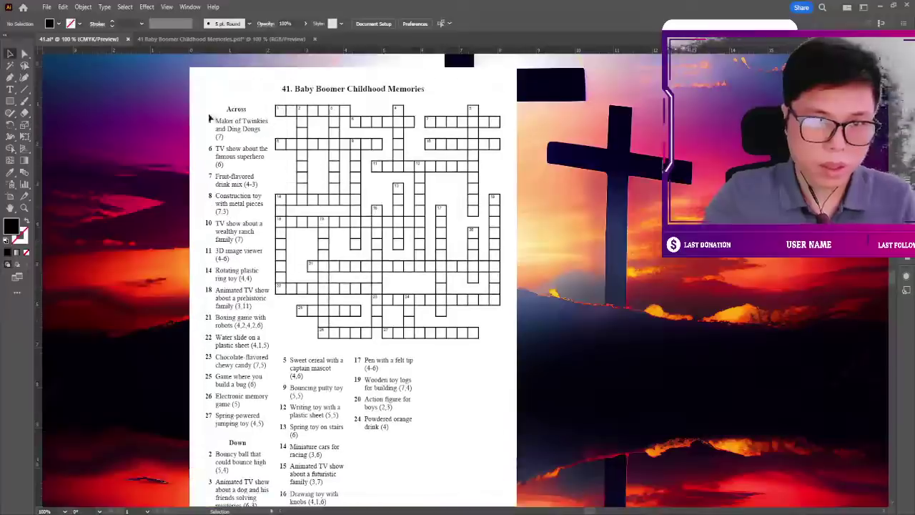
# Nudge the Across clue block one step left and deselect it.
pyautogui.click(272, 220)
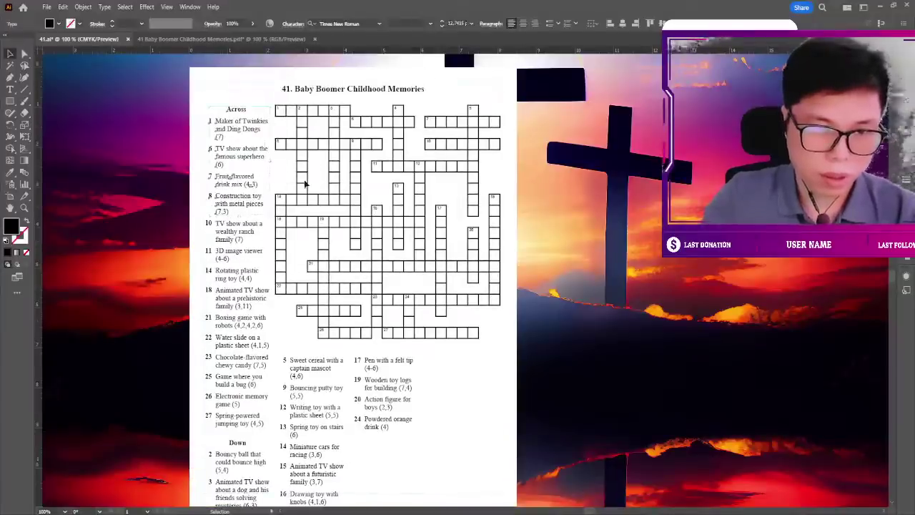
pyautogui.press('Left')
pyautogui.press('Left')
pyautogui.press('Left')
pyautogui.click(272, 162)
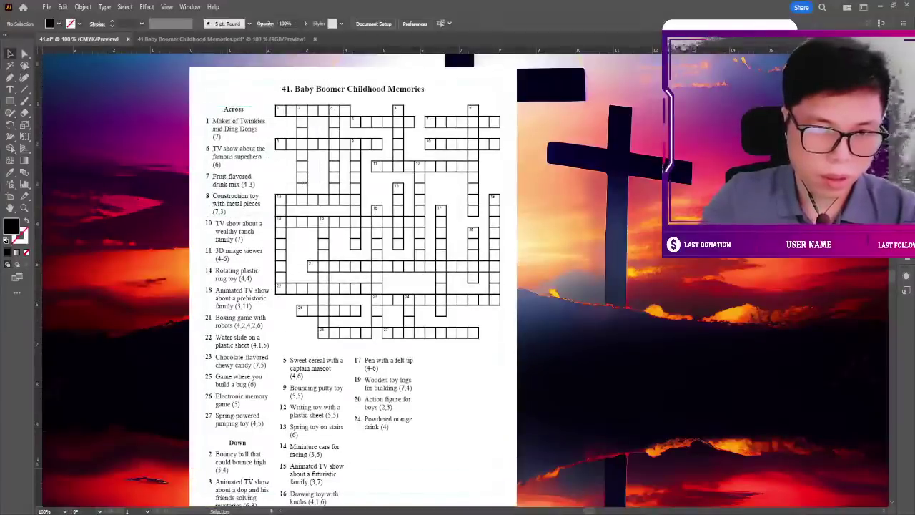
pyautogui.scroll(-5, 413, 242)
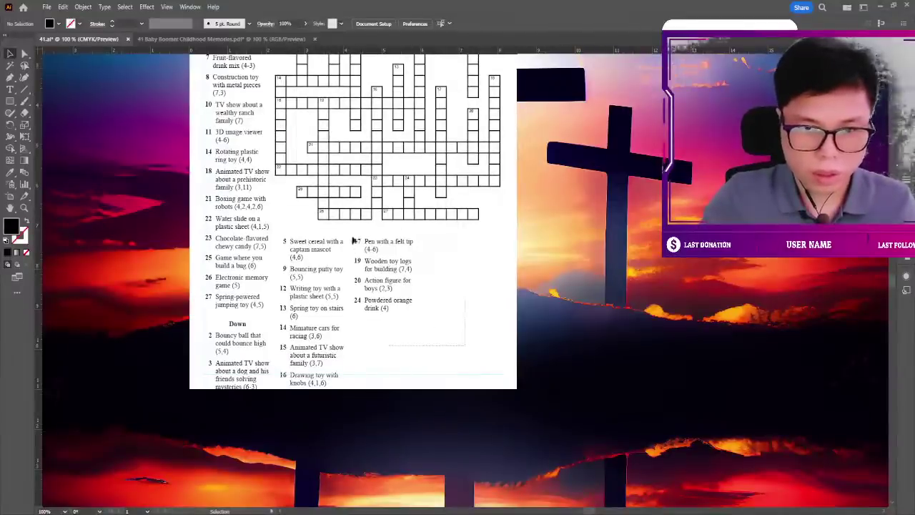
# Move Down clues 17–24 right, put clues 15–16 above 17, and delete the leftover 15–24 block.
pyautogui.moveTo(389, 272); pyautogui.dragTo(508, 325)
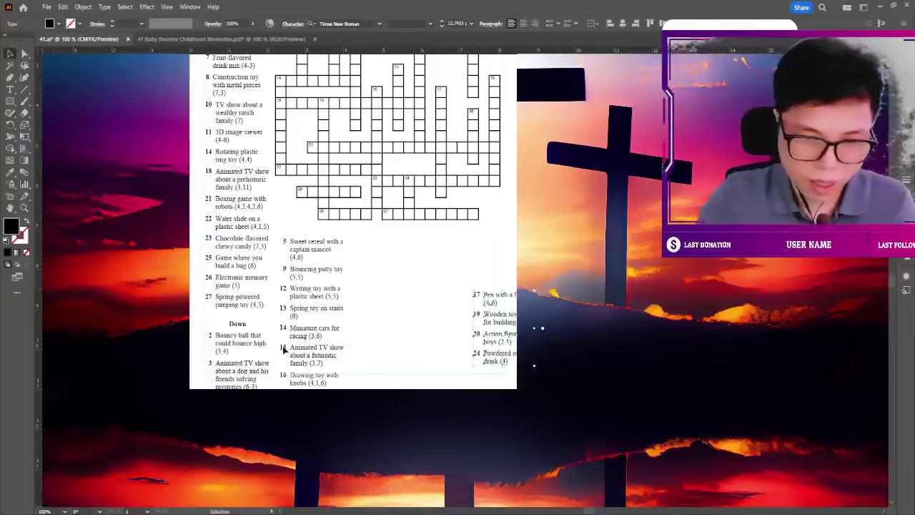
pyautogui.moveTo(284, 348); pyautogui.dragTo(494, 252)
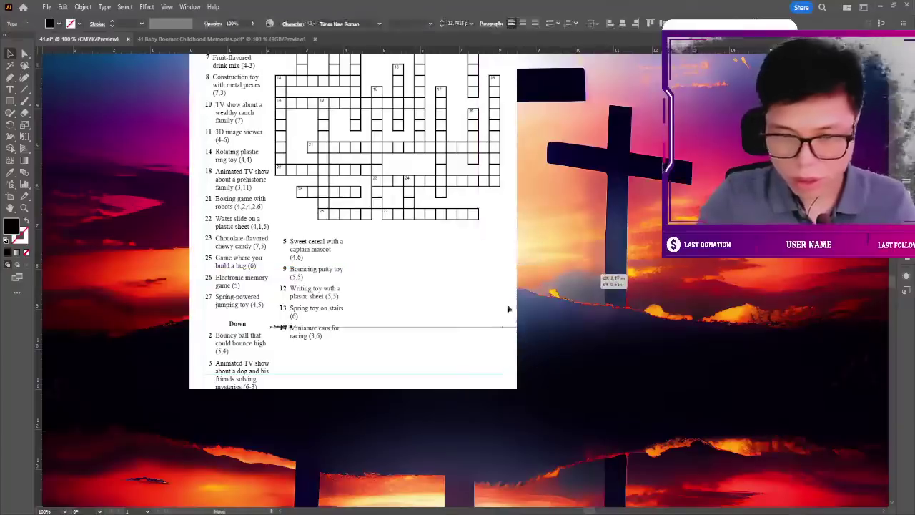
pyautogui.press('Delete')
pyautogui.click(359, 259)
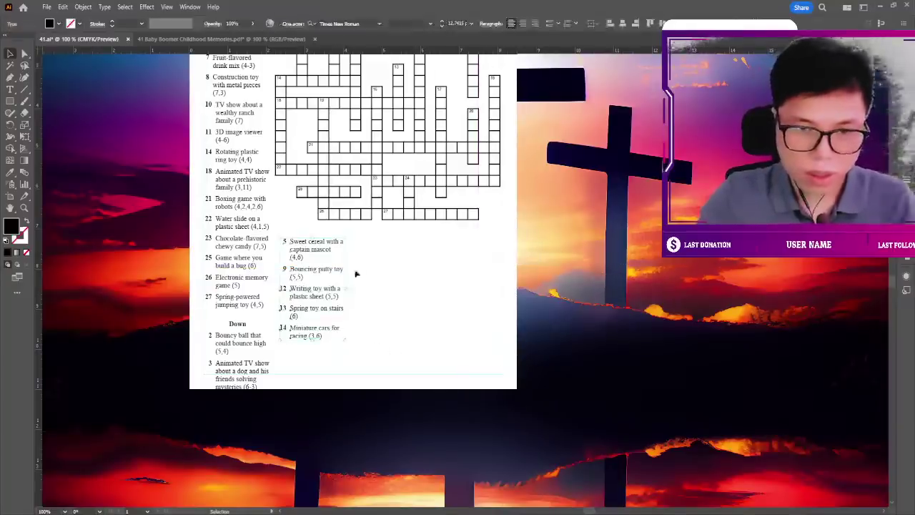
# Move Down clues 5–14 into a right-hand column with clue 4 'Popular doll' above clue 5.
pyautogui.click(282, 240)
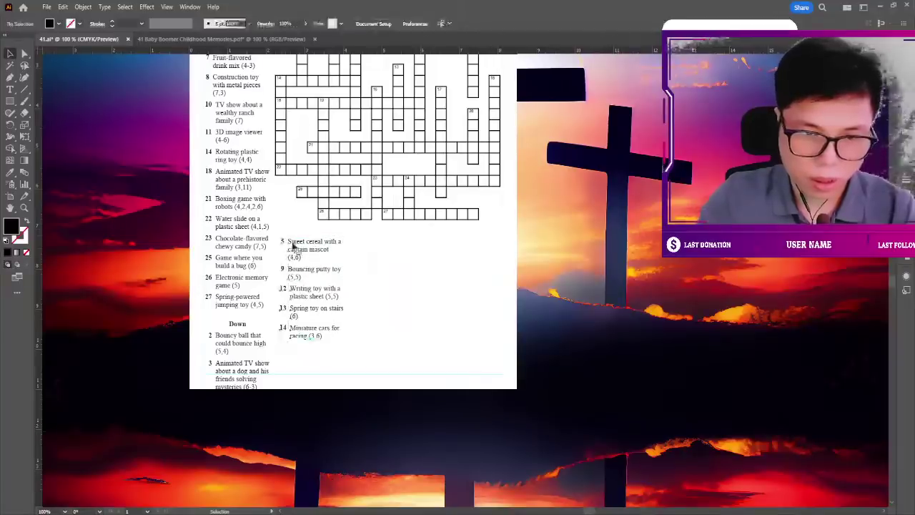
pyautogui.moveTo(295, 251); pyautogui.dragTo(420, 308)
pyautogui.scroll(-2, 388, 326)
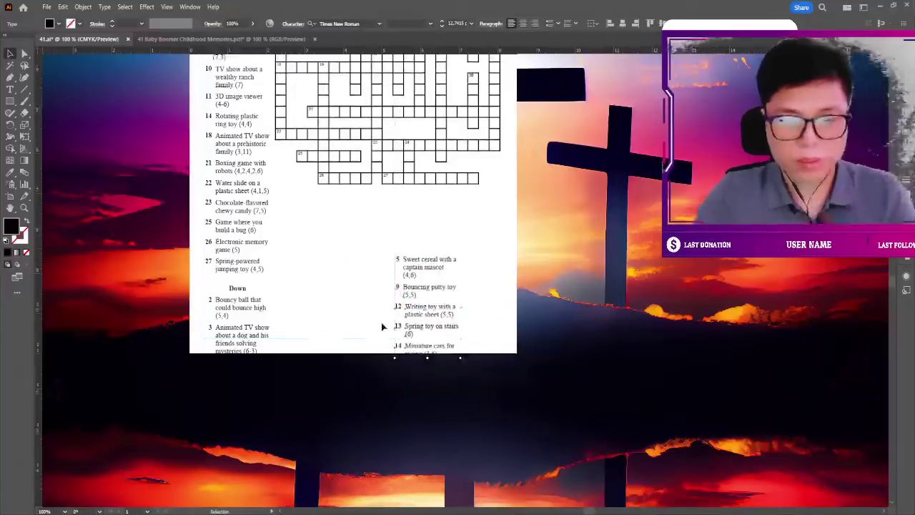
pyautogui.scroll(1, 382, 327)
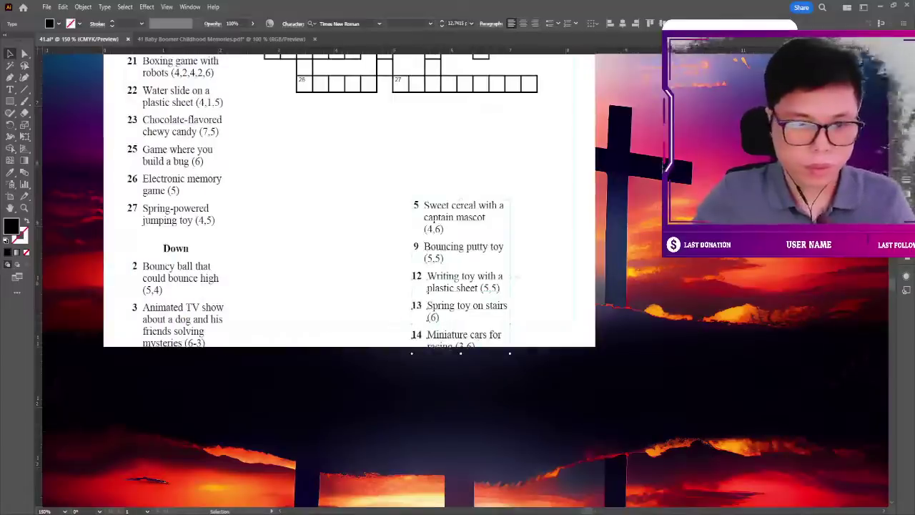
pyautogui.moveTo(172, 363); pyautogui.dragTo(455, 192)
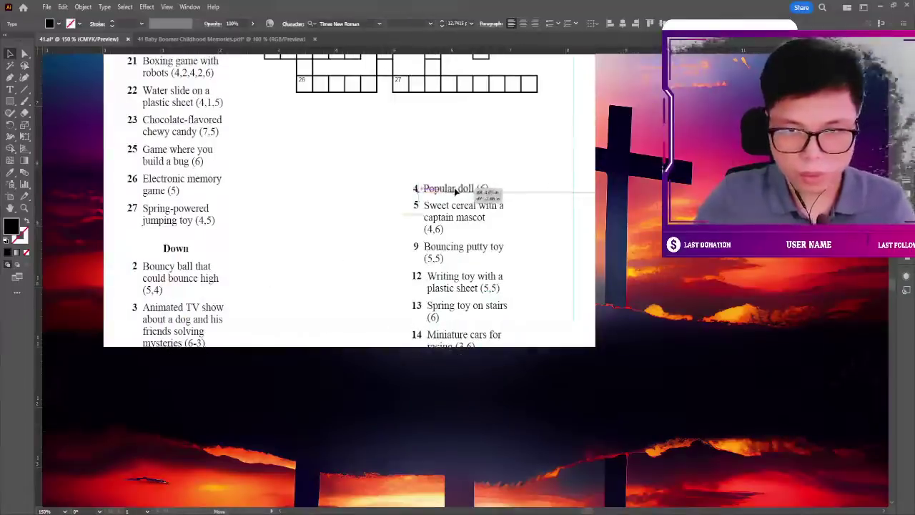
pyautogui.click(537, 198)
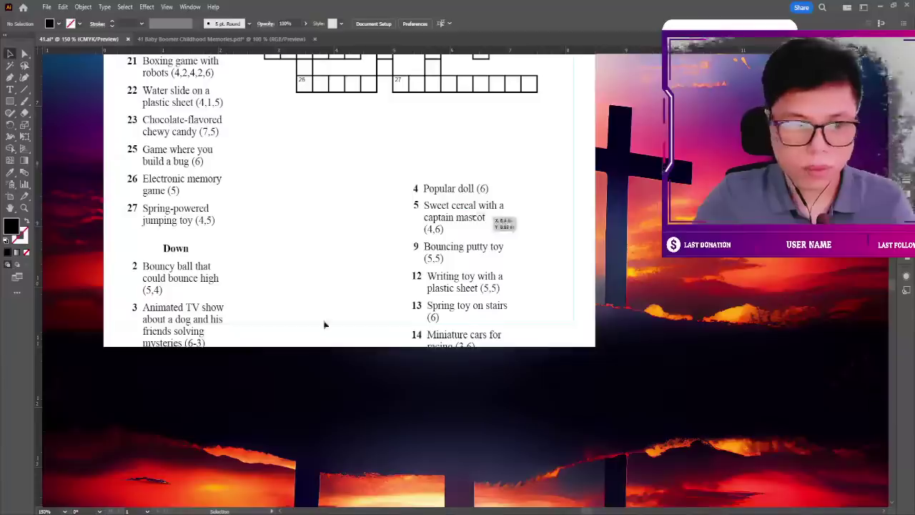
# Place the Down heading above the Down clue columns.
pyautogui.moveTo(175, 248); pyautogui.dragTo(329, 170)
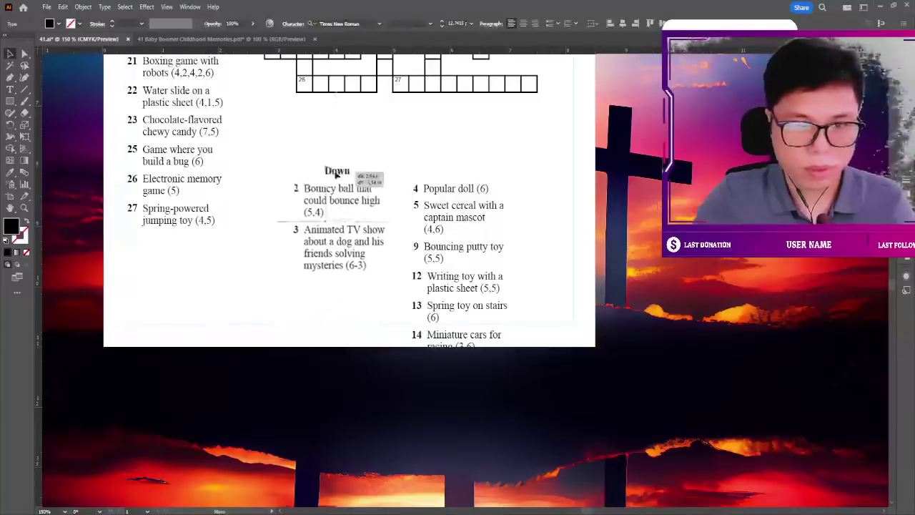
pyautogui.scroll(-2, 459, 148)
pyautogui.scroll(2, 458, 149)
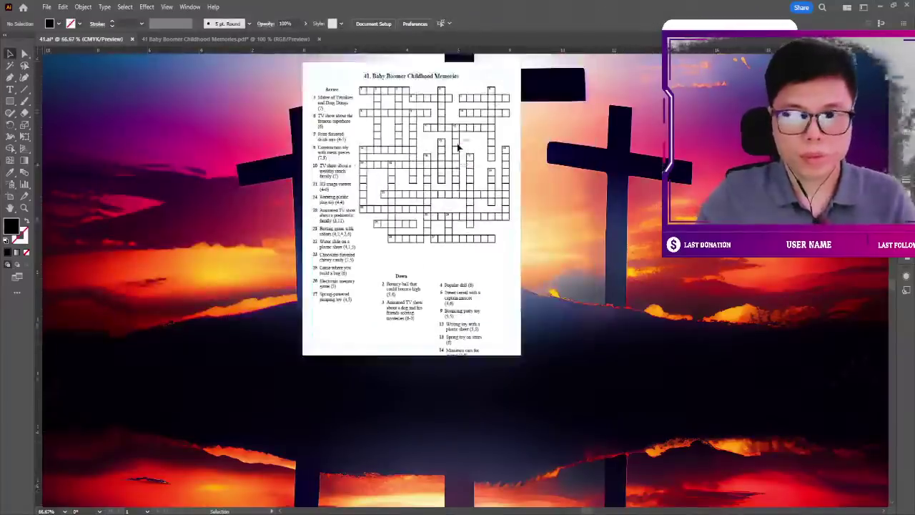
pyautogui.scroll(1, 458, 149)
pyautogui.scroll(1, 458, 148)
pyautogui.scroll(-2, 459, 147)
pyautogui.scroll(1, 458, 149)
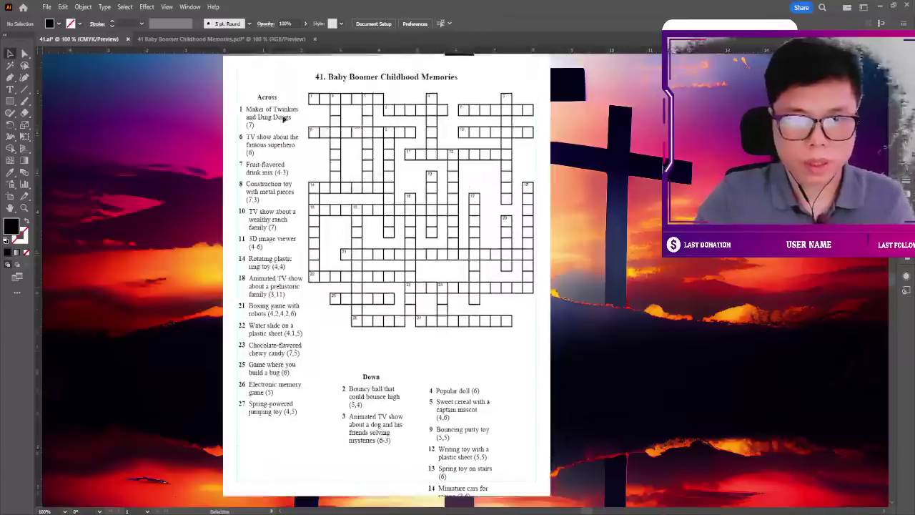
# Shift the Across clue list down beside the grid.
pyautogui.moveTo(273, 176); pyautogui.dragTo(278, 239)
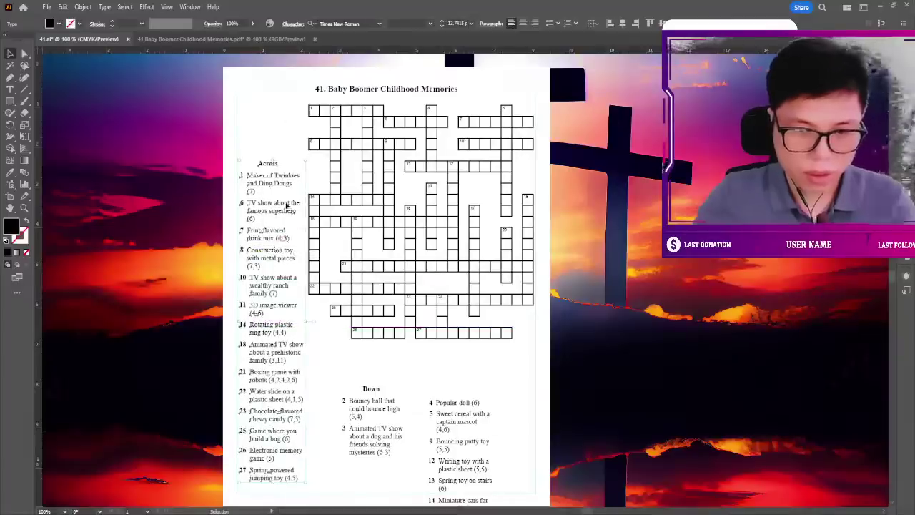
pyautogui.click(255, 130)
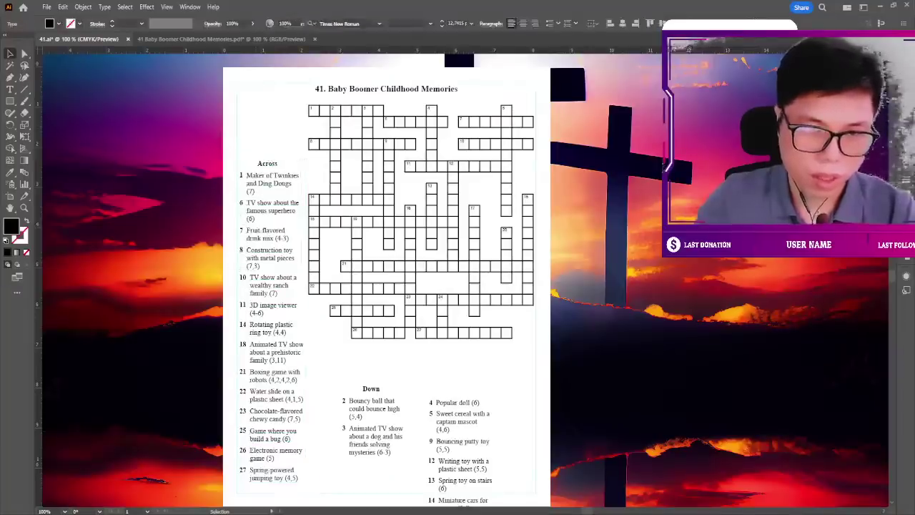
pyautogui.scroll(-3, 252, 198)
pyautogui.scroll(1, 252, 198)
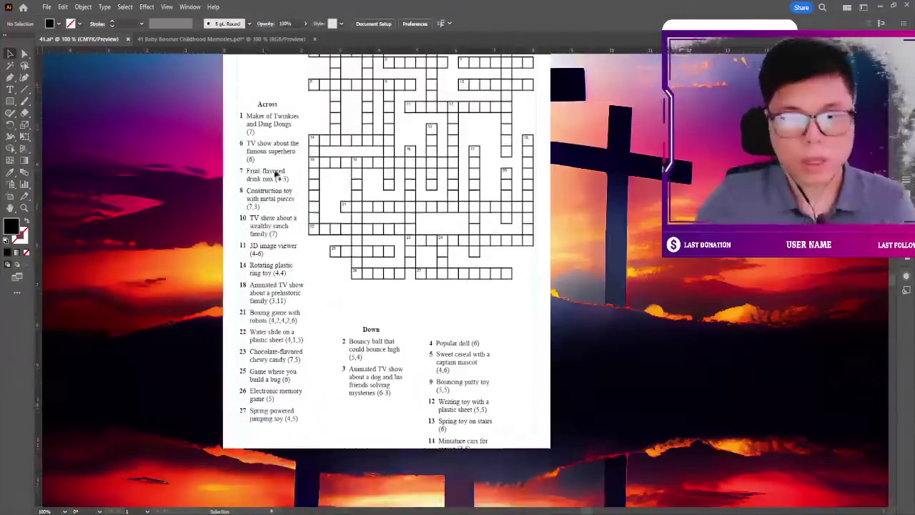
pyautogui.scroll(-2, 253, 198)
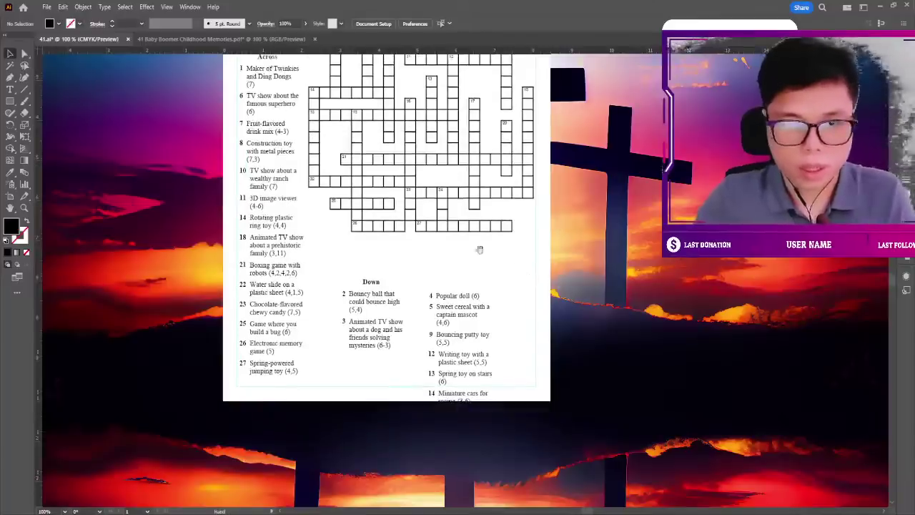
pyautogui.scroll(2, 480, 249)
pyautogui.scroll(-1, 457, 249)
pyautogui.scroll(1, 443, 249)
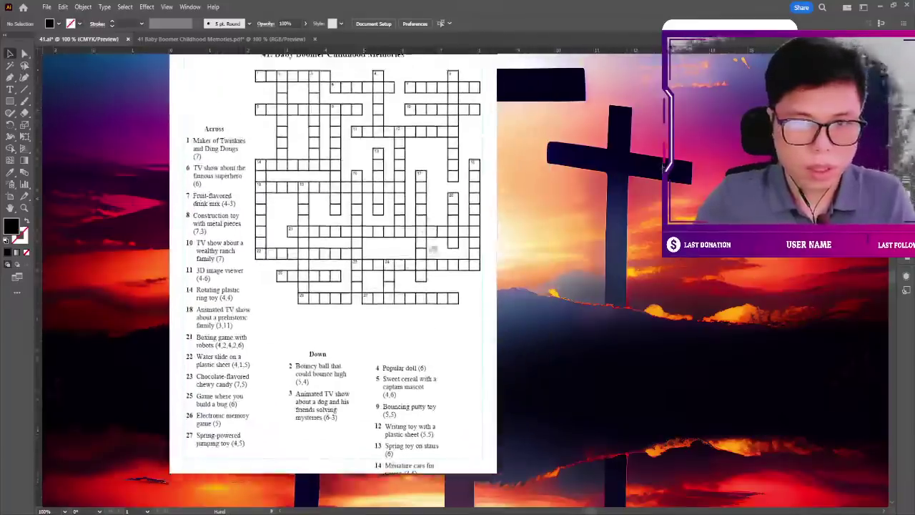
# Lower the top edge of the Across clue box down to the Across heading.
pyautogui.scroll(-1, 433, 249)
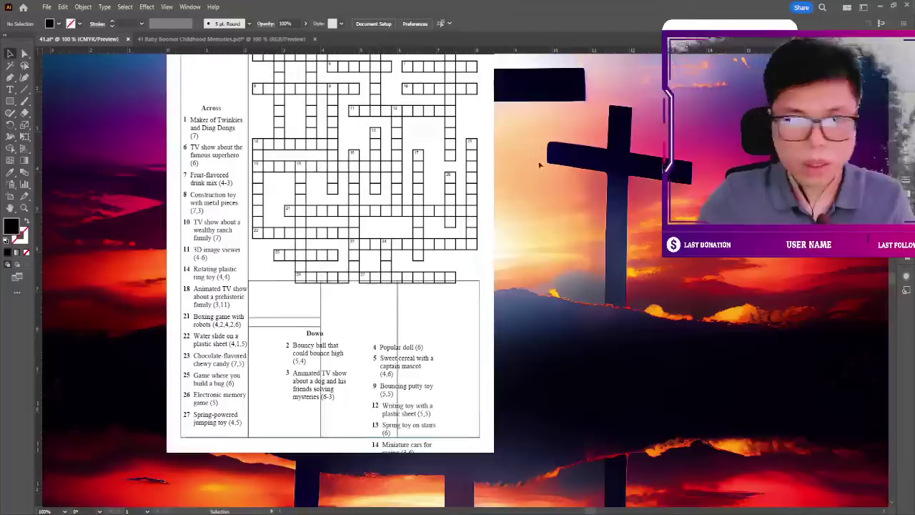
pyautogui.scroll(2, 417, 227)
pyautogui.scroll(2, 238, 127)
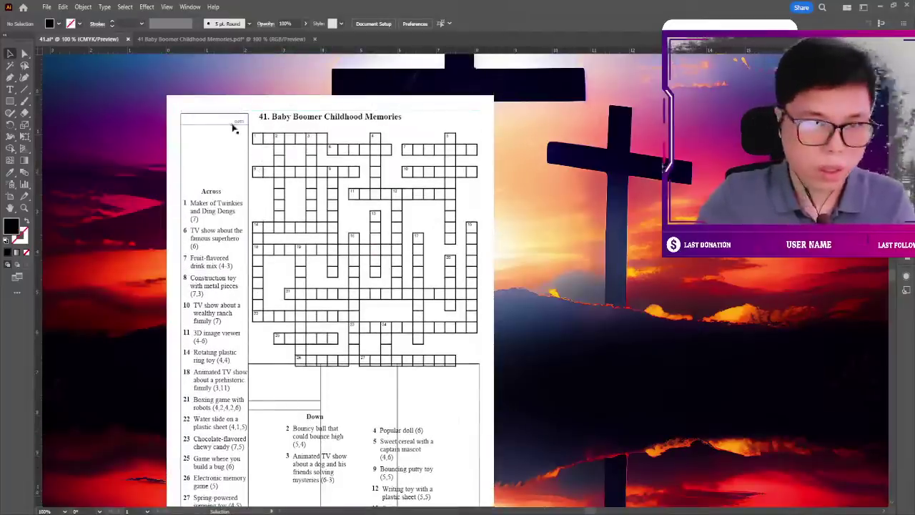
pyautogui.moveTo(233, 127); pyautogui.dragTo(233, 200)
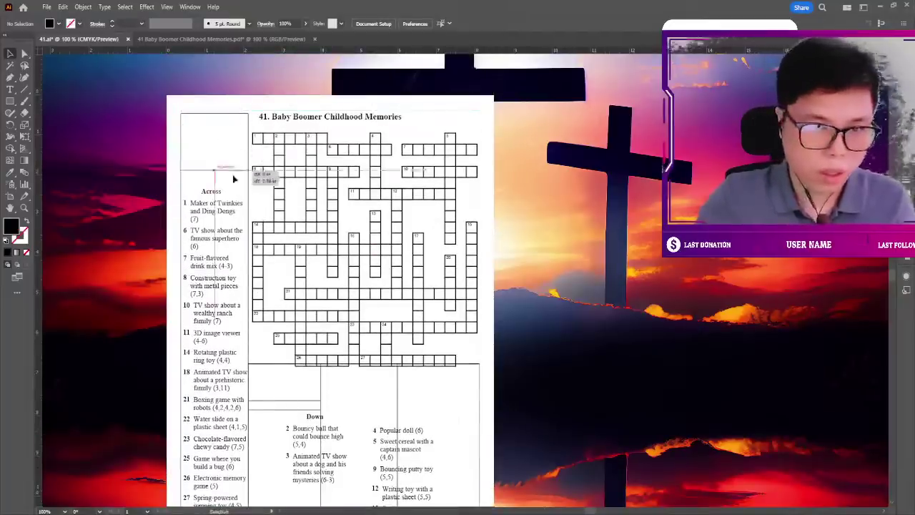
pyautogui.click(222, 114)
pyautogui.moveTo(214, 113); pyautogui.dragTo(214, 186)
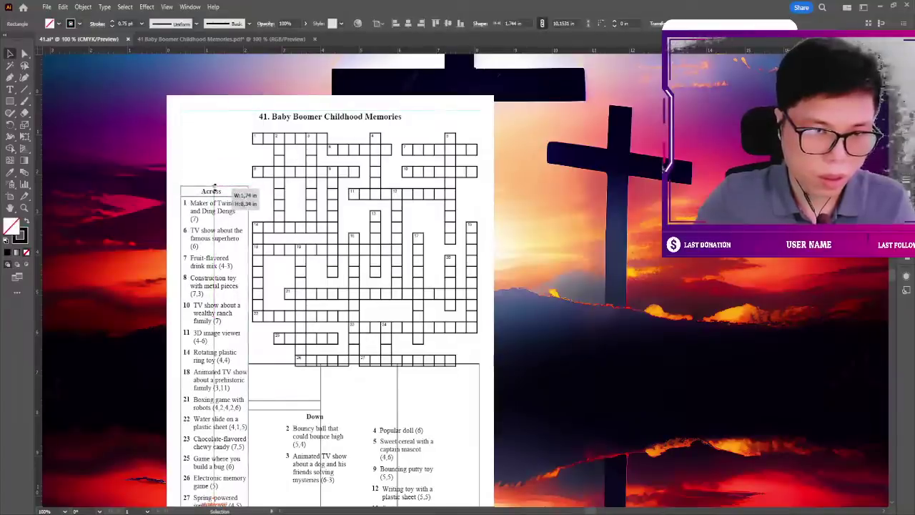
pyautogui.click(403, 239)
# Select and adjust the Across heading above the boxed Across clues.
pyautogui.scroll(-2, 403, 238)
pyautogui.scroll(-1, 403, 239)
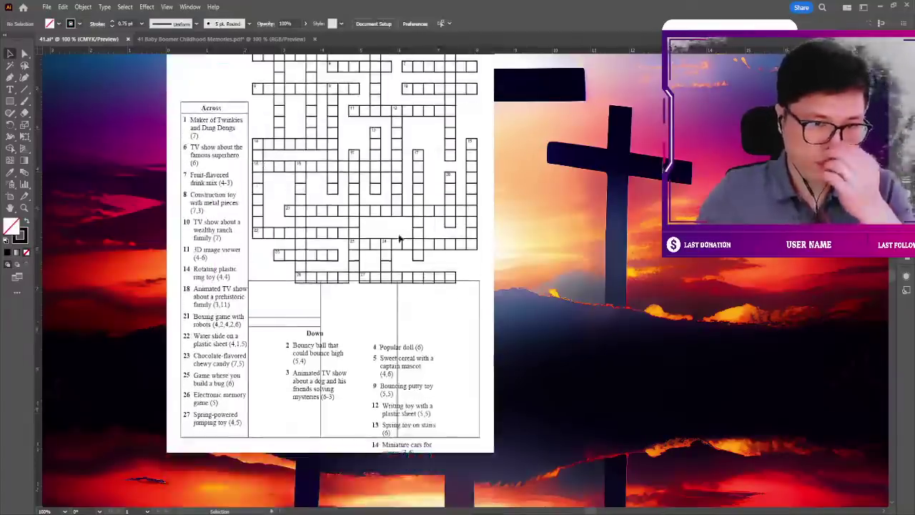
pyautogui.scroll(-2, 403, 239)
pyautogui.scroll(1, 403, 238)
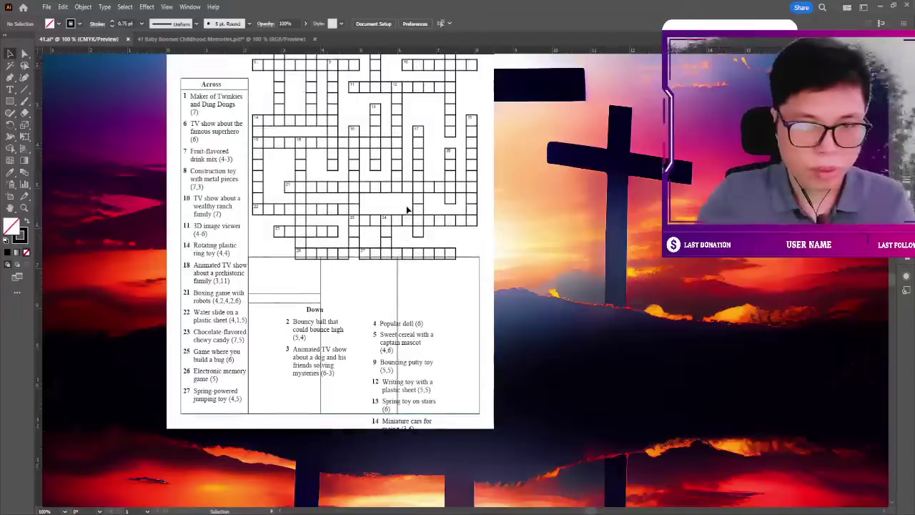
pyautogui.scroll(1, 174, 131)
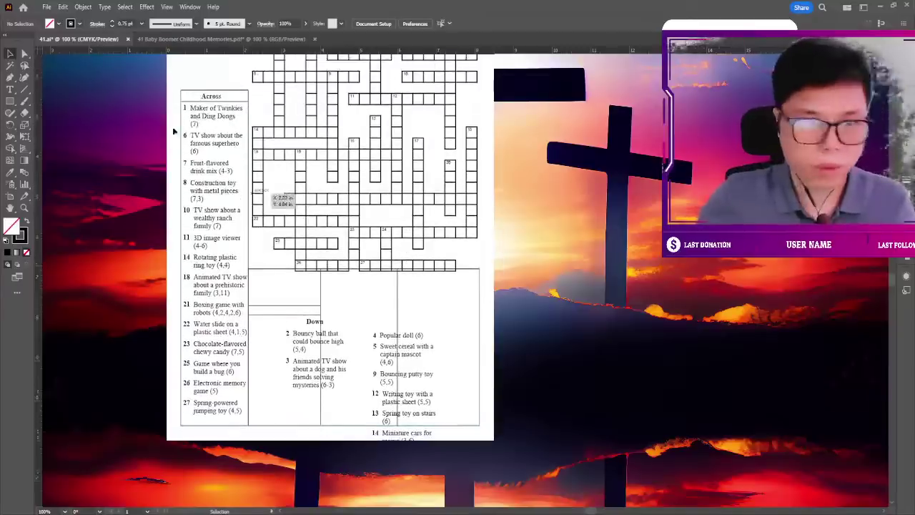
pyautogui.click(262, 413)
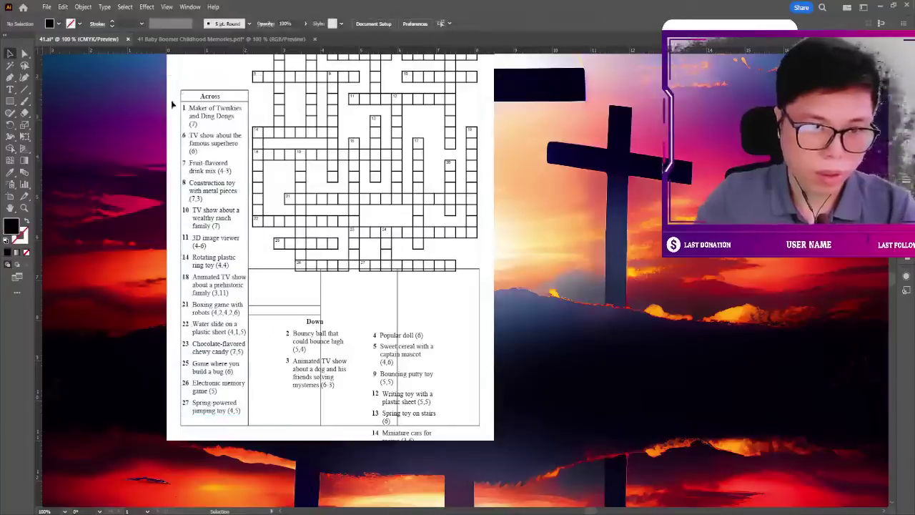
pyautogui.moveTo(173, 103); pyautogui.dragTo(230, 98)
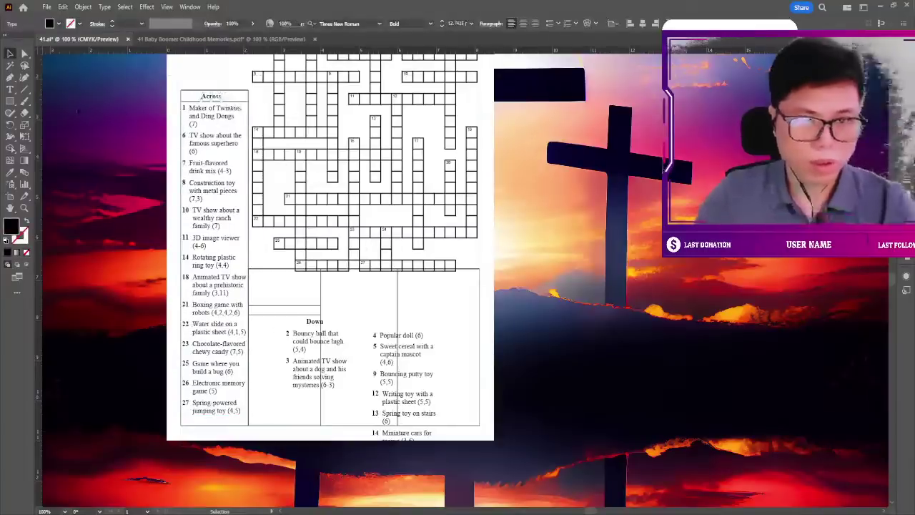
pyautogui.click(245, 198)
pyautogui.scroll(-5, 245, 198)
pyautogui.scroll(-3, 245, 198)
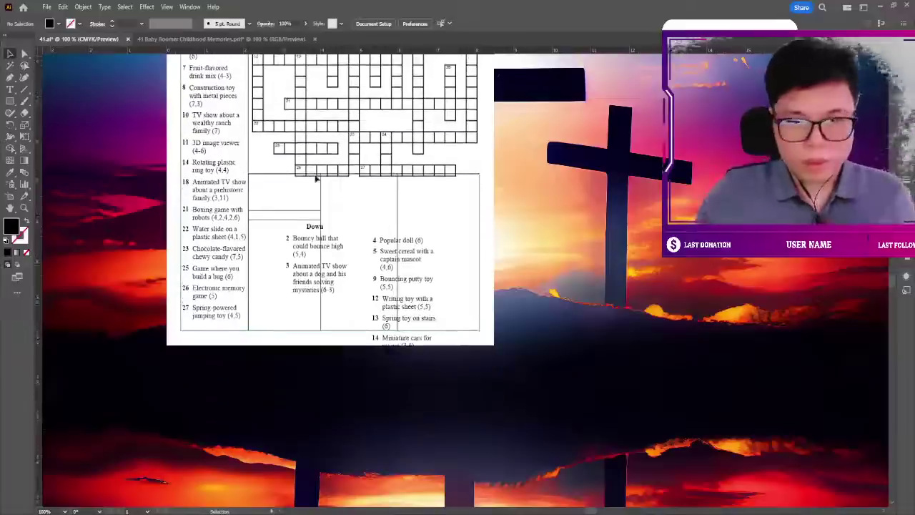
pyautogui.scroll(5, 513, 194)
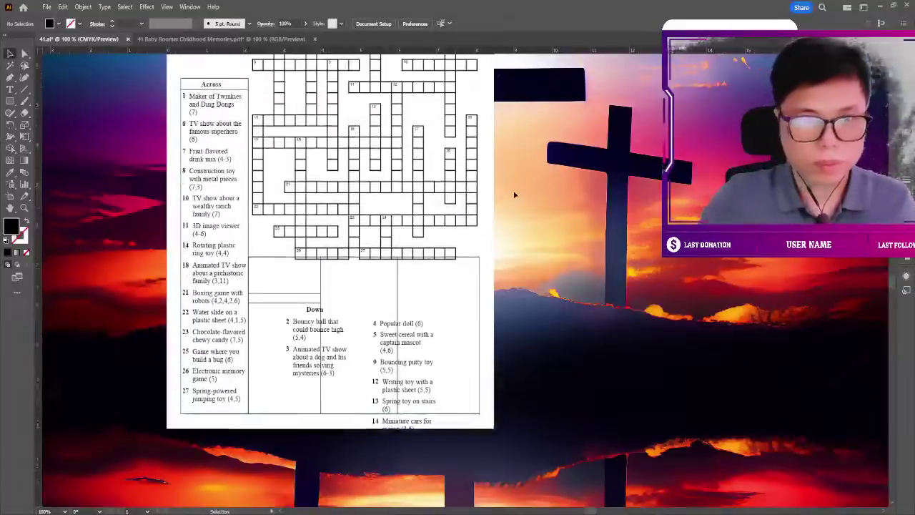
pyautogui.scroll(5, 514, 194)
pyautogui.scroll(-3, 513, 193)
pyautogui.scroll(-2, 513, 193)
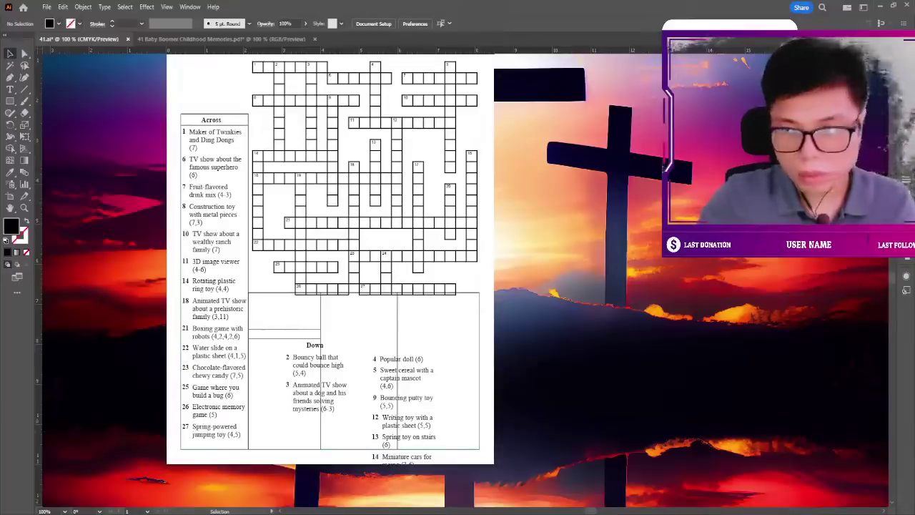
pyautogui.scroll(-3, 284, 236)
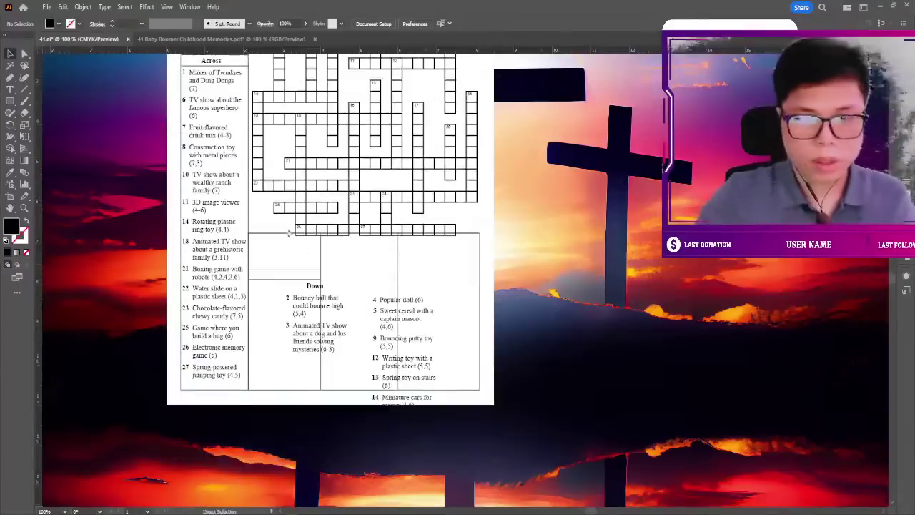
pyautogui.hotkey('ctrl', '=')
# Lower the Down clue box's top edge and two dividers, and raise its inner horizontal line.
pyautogui.click(205, 211)
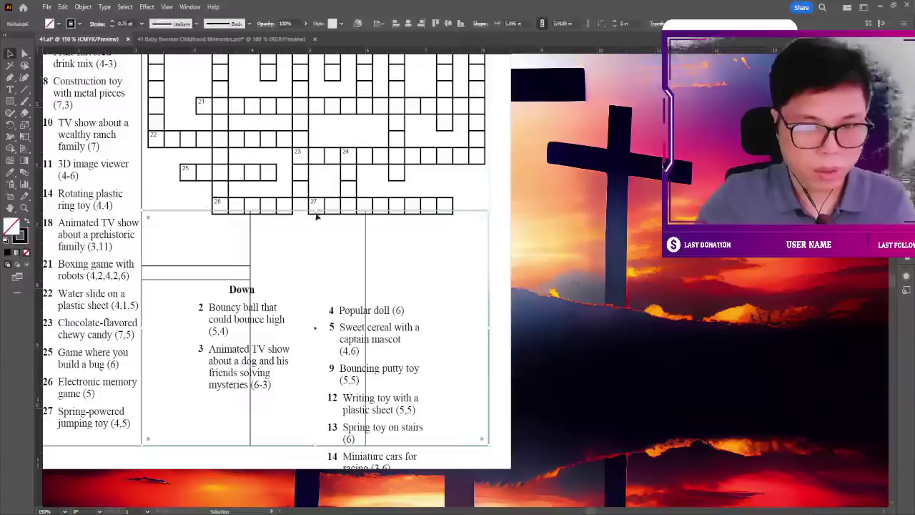
pyautogui.moveTo(317, 216); pyautogui.dragTo(318, 229)
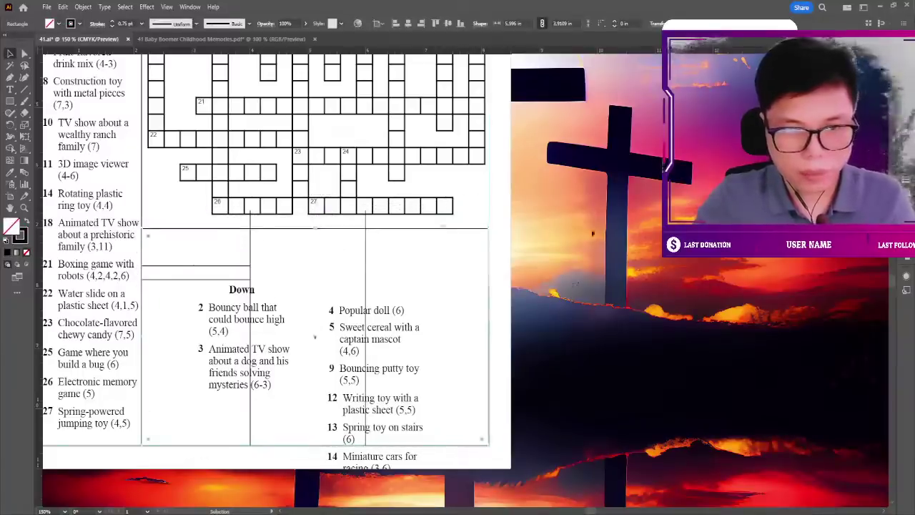
pyautogui.click(375, 254)
pyautogui.moveTo(376, 255); pyautogui.dragTo(457, 206)
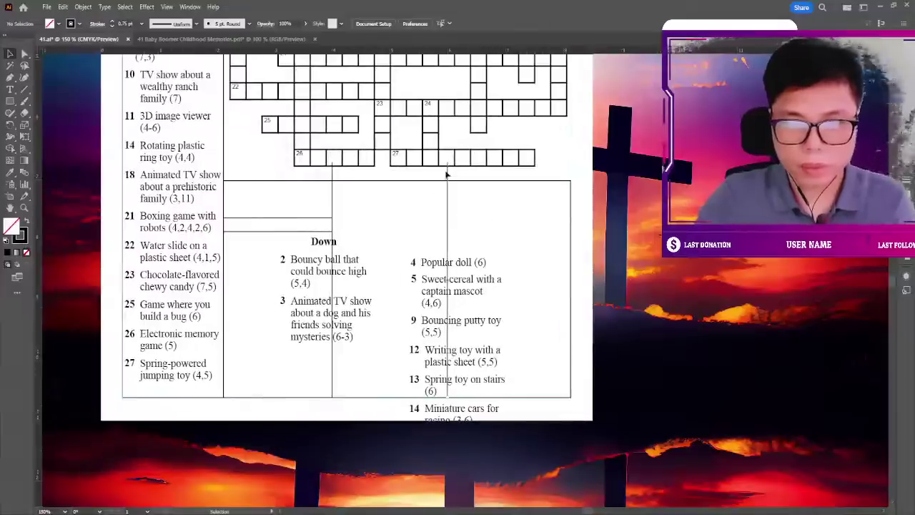
pyautogui.moveTo(446, 174); pyautogui.dragTo(447, 192)
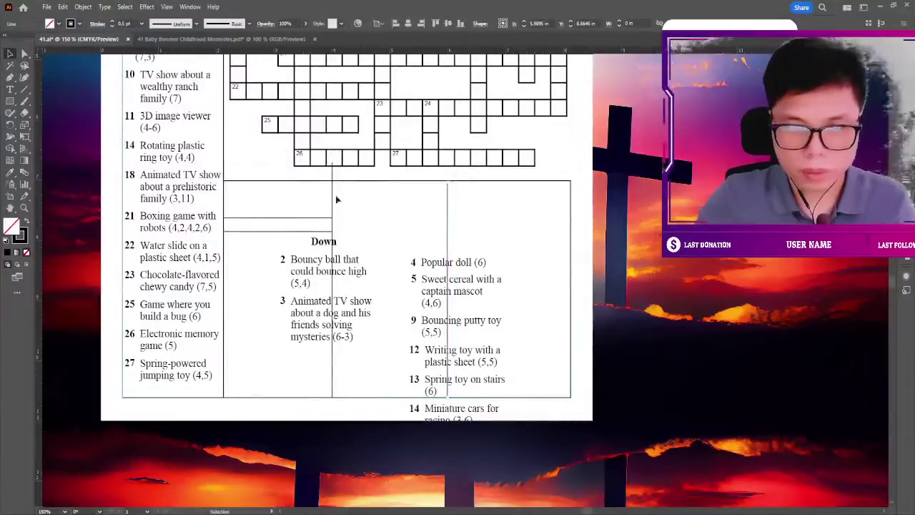
pyautogui.moveTo(332, 171); pyautogui.dragTo(333, 183)
pyautogui.click(580, 190)
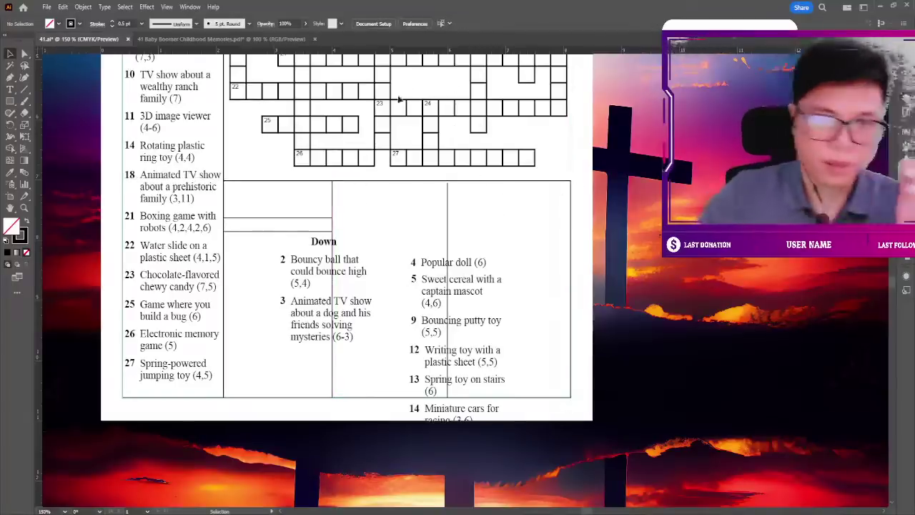
pyautogui.moveTo(286, 220); pyautogui.dragTo(288, 198)
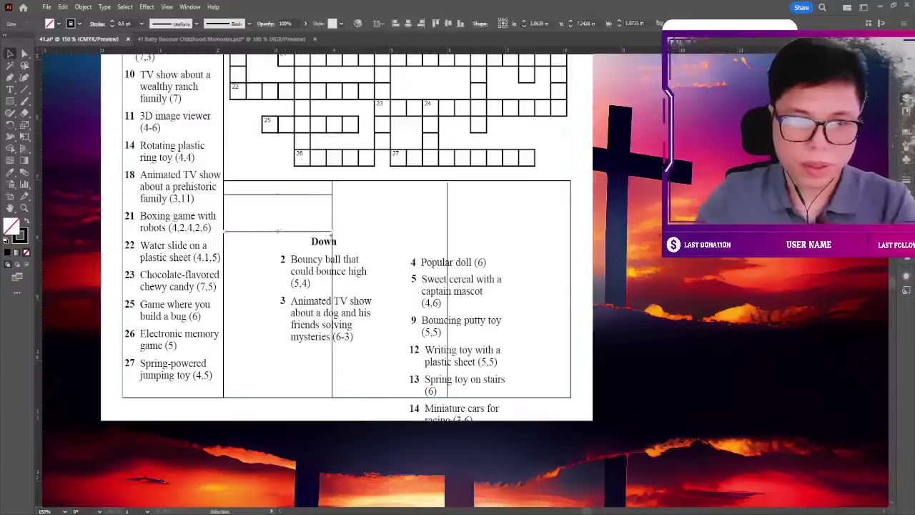
# Move the Down heading to its column top with clues 2 and 3 beneath it.
pyautogui.moveTo(323, 241); pyautogui.dragTo(282, 195)
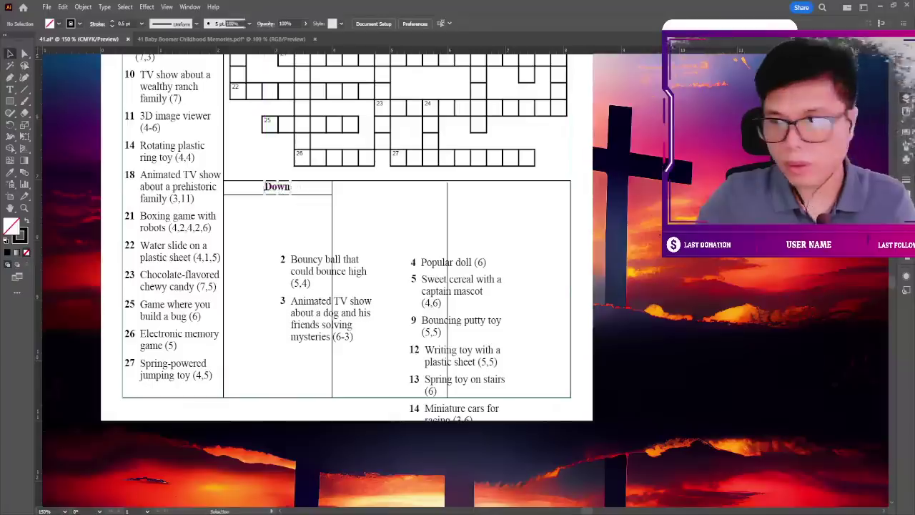
pyautogui.scroll(-2, 283, 233)
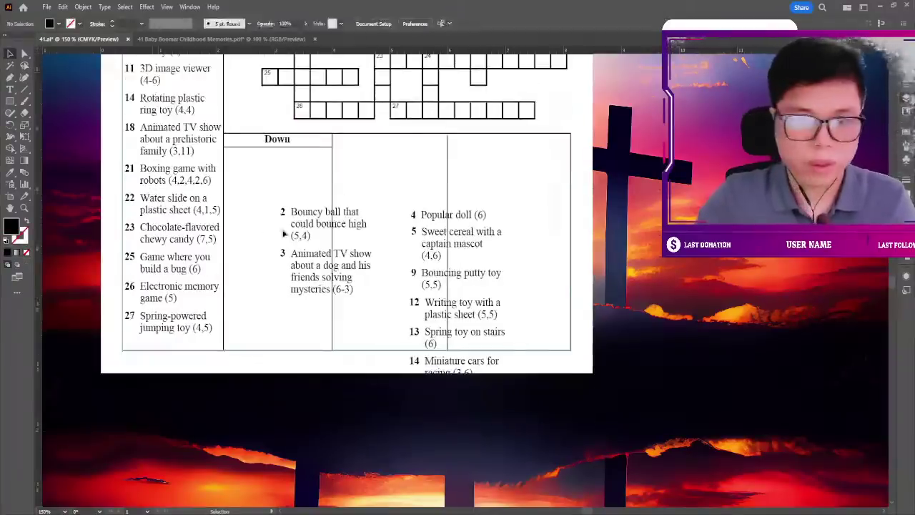
pyautogui.moveTo(361, 267); pyautogui.dragTo(301, 205)
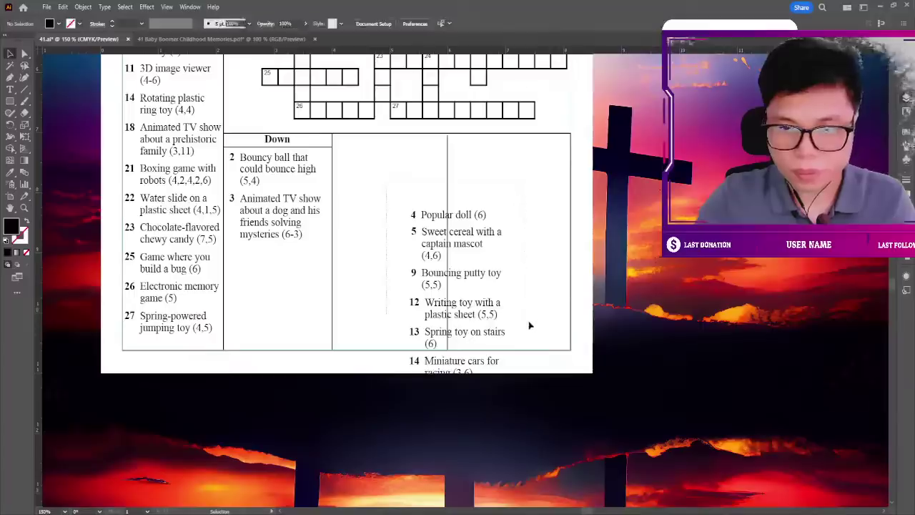
# Stack clues 4, 5 and 9 under clue 3, undoing one misplaced move.
pyautogui.moveTo(438, 275); pyautogui.dragTo(268, 307)
pyautogui.hotkey('ctrl', 'z')
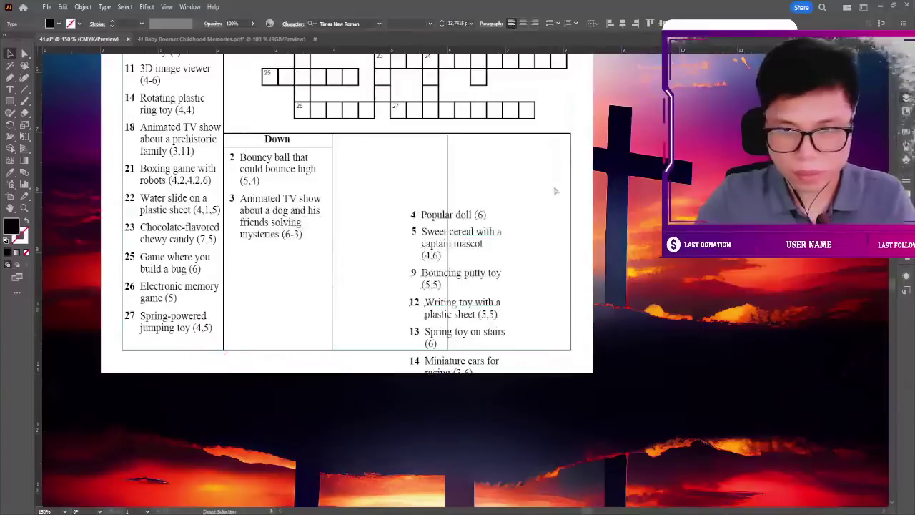
pyautogui.click(515, 289)
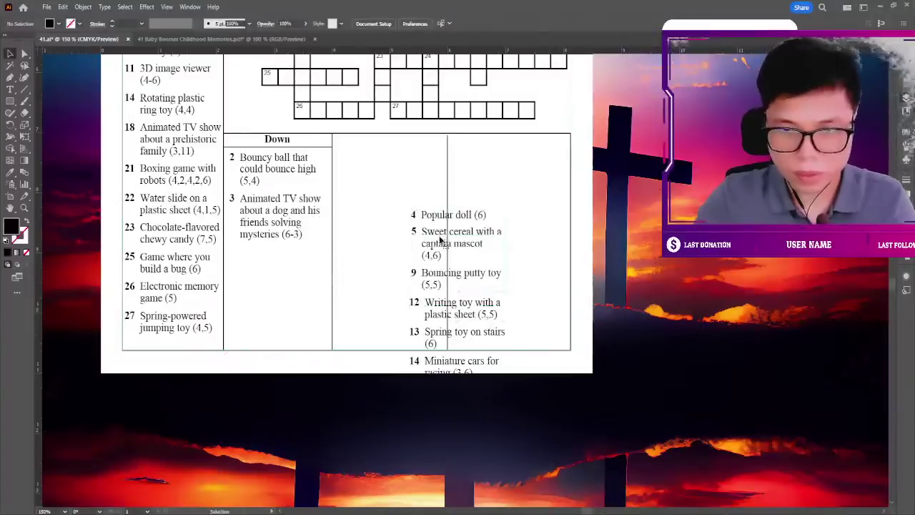
pyautogui.moveTo(441, 241); pyautogui.dragTo(262, 280)
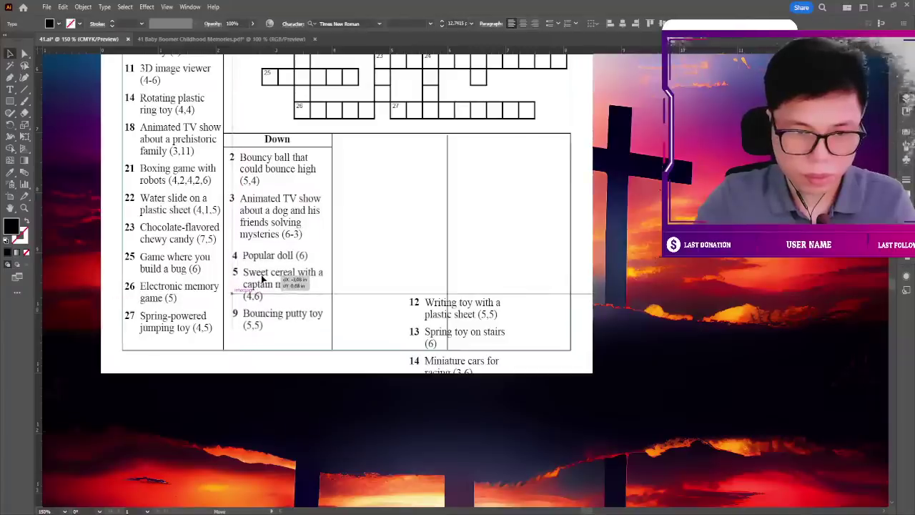
pyautogui.click(390, 236)
# Move clues 12–14 to the top of the next column and clear the selection.
pyautogui.moveTo(483, 301); pyautogui.dragTo(413, 143)
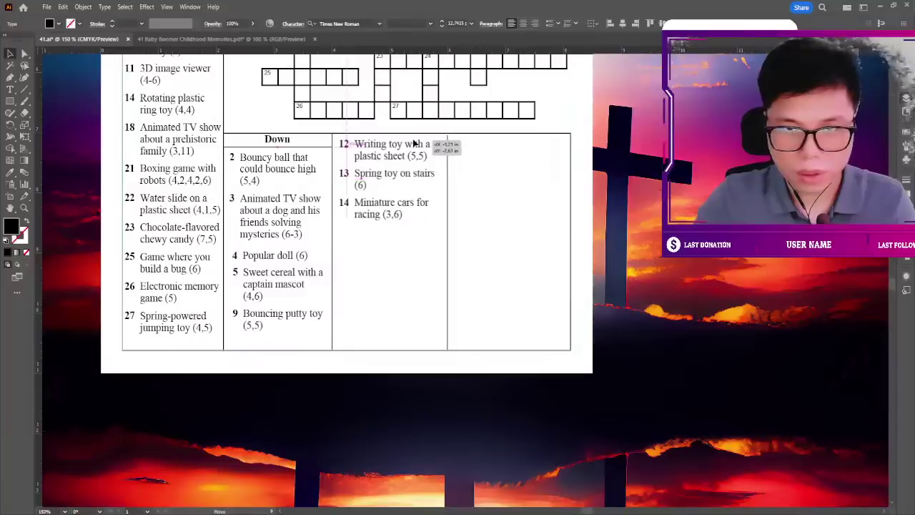
pyautogui.click(458, 179)
pyautogui.scroll(1, 519, 180)
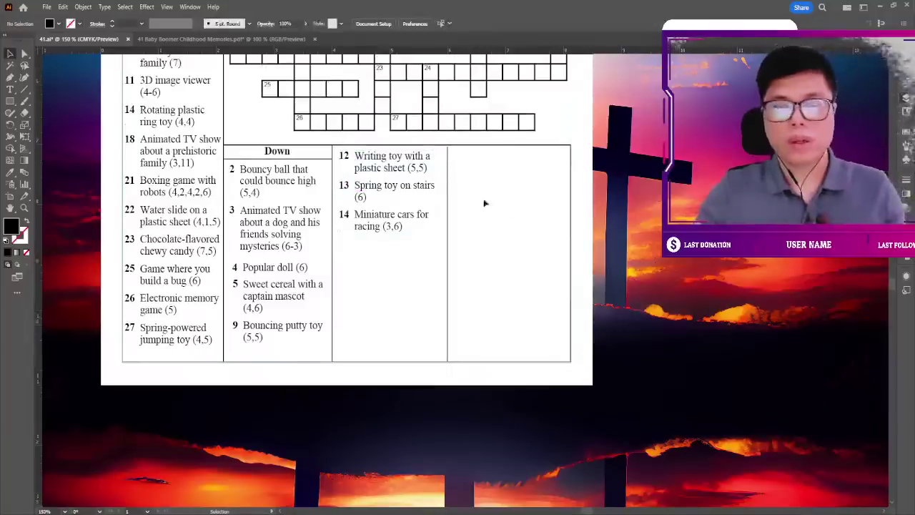
pyautogui.click(448, 153)
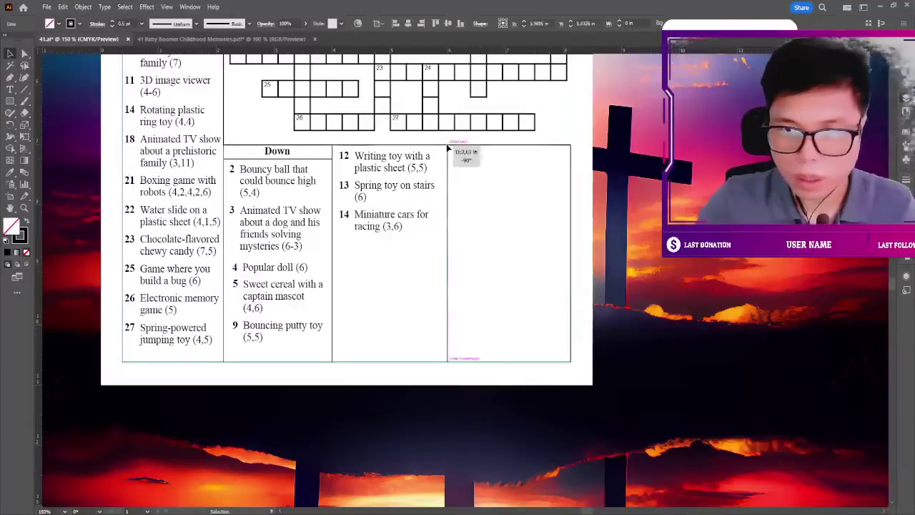
pyautogui.click(552, 147)
pyautogui.hotkey('ctrl', 'shift', 'a')
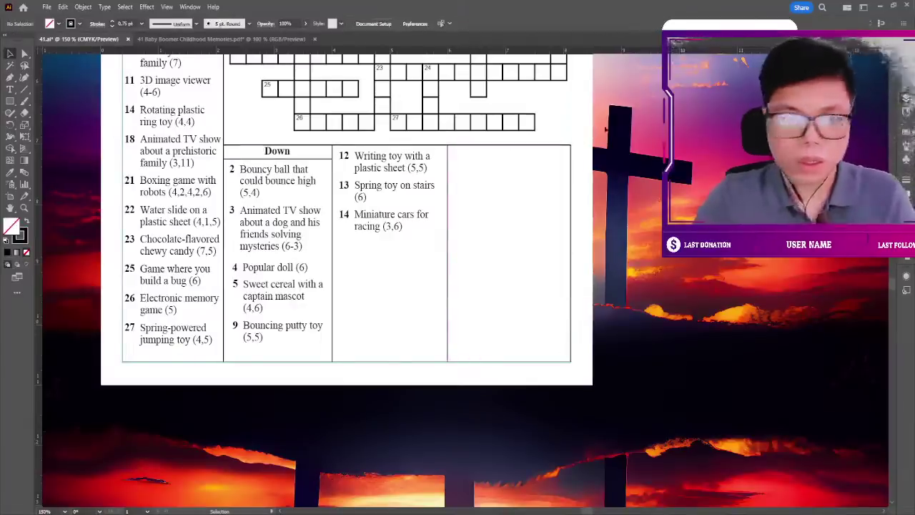
pyautogui.scroll(3, 543, 145)
pyautogui.scroll(1, 543, 145)
pyautogui.scroll(-2, 544, 145)
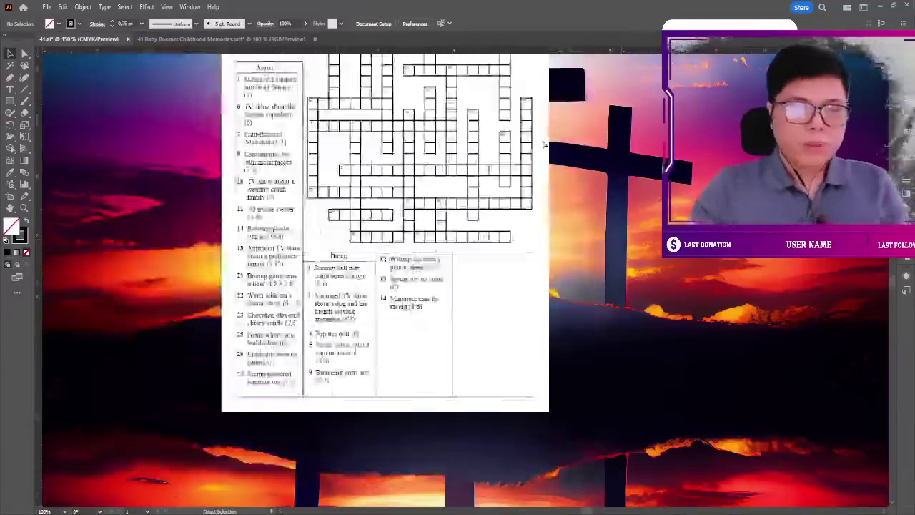
pyautogui.scroll(-1, 543, 146)
pyautogui.scroll(1, 544, 145)
pyautogui.scroll(2, 543, 145)
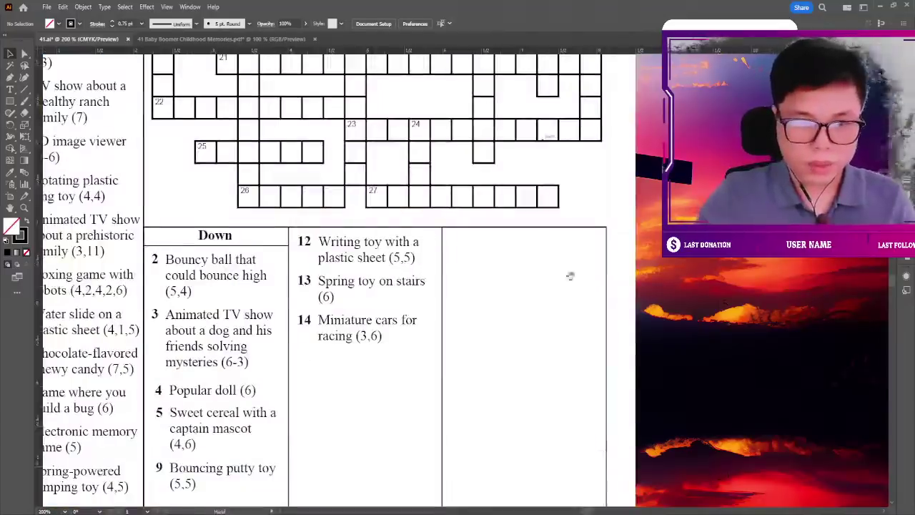
# Bring the leftover clues 15–17 from beside the page into the column under clue 14.
pyautogui.moveTo(558, 278); pyautogui.dragTo(463, 140)
pyautogui.moveTo(647, 200); pyautogui.dragTo(509, 183)
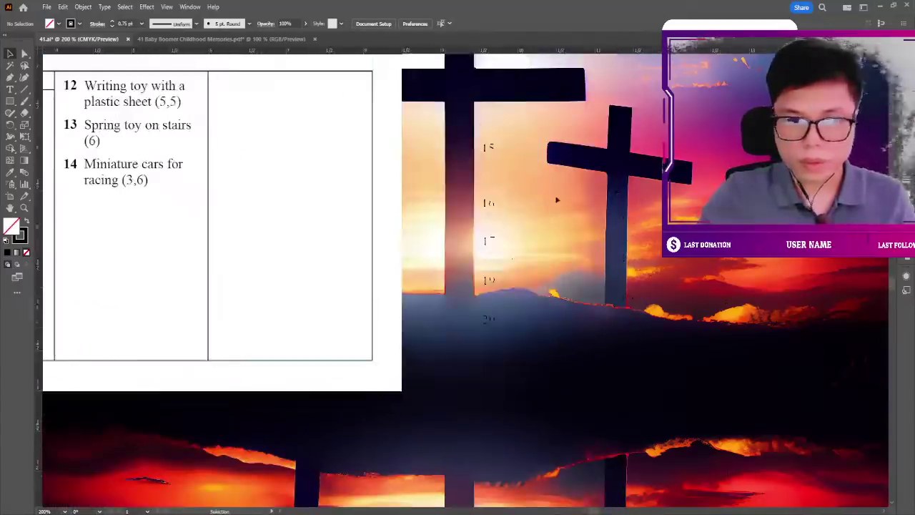
pyautogui.click(632, 252)
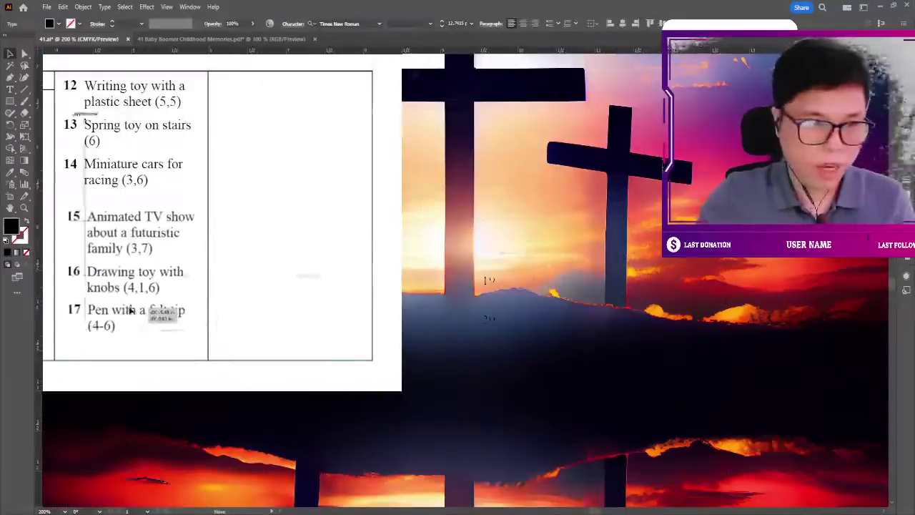
pyautogui.moveTo(481, 243); pyautogui.dragTo(126, 307)
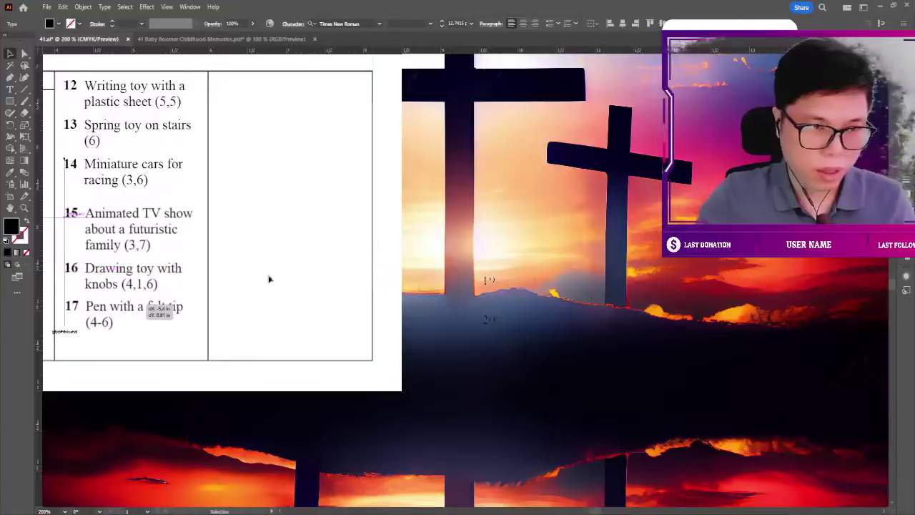
# Move clues 19, 20 and 24 into the empty last column.
pyautogui.moveTo(572, 301); pyautogui.dragTo(323, 109)
pyautogui.scroll(-1, 572, 229)
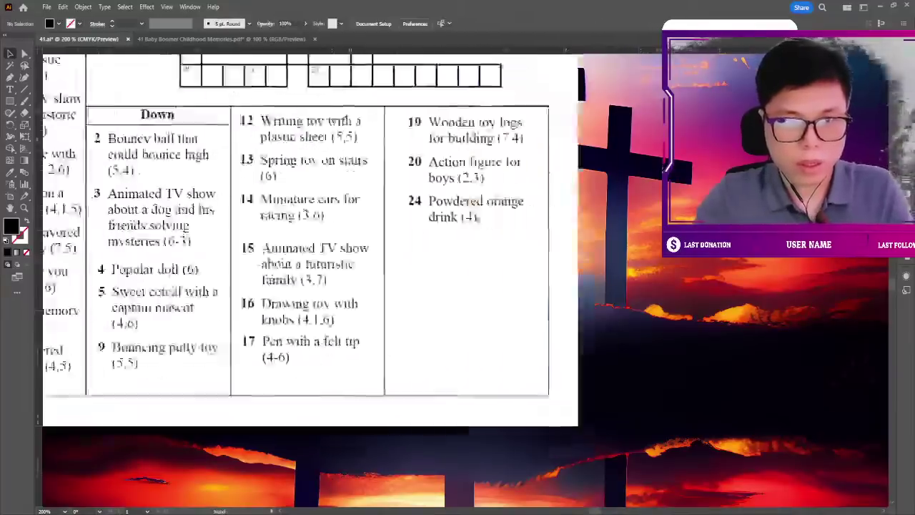
pyautogui.scroll(-1, 572, 228)
pyautogui.scroll(1, 571, 228)
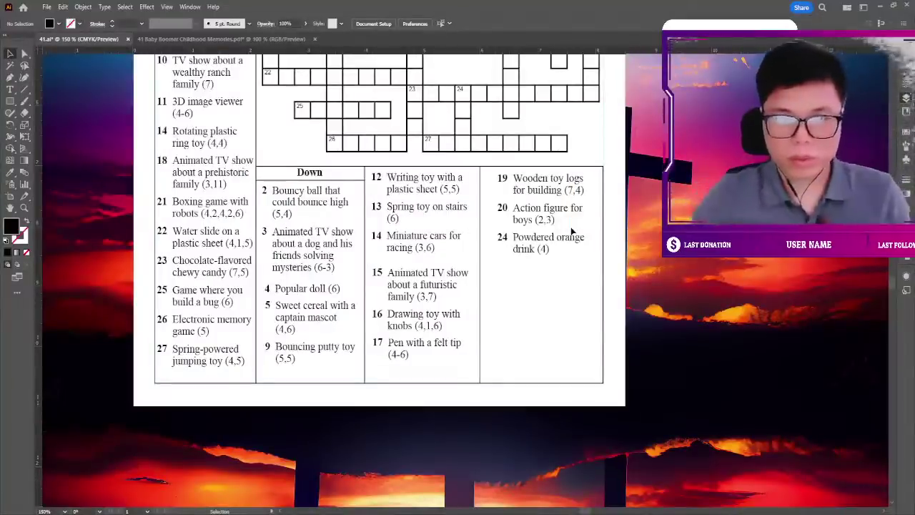
pyautogui.scroll(1, 572, 230)
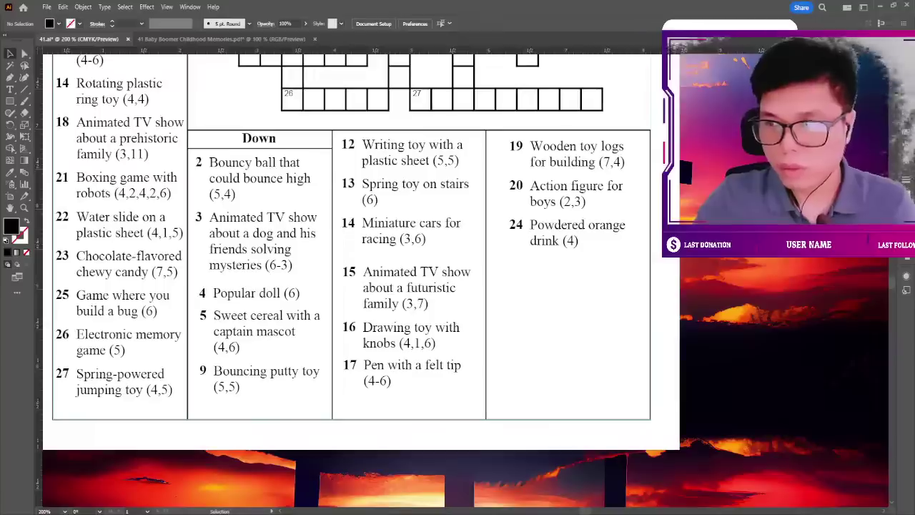
# Shift the last-column and Down-column dividers right and nudge clues 12–17 right.
pyautogui.moveTo(488, 190); pyautogui.dragTo(500, 190)
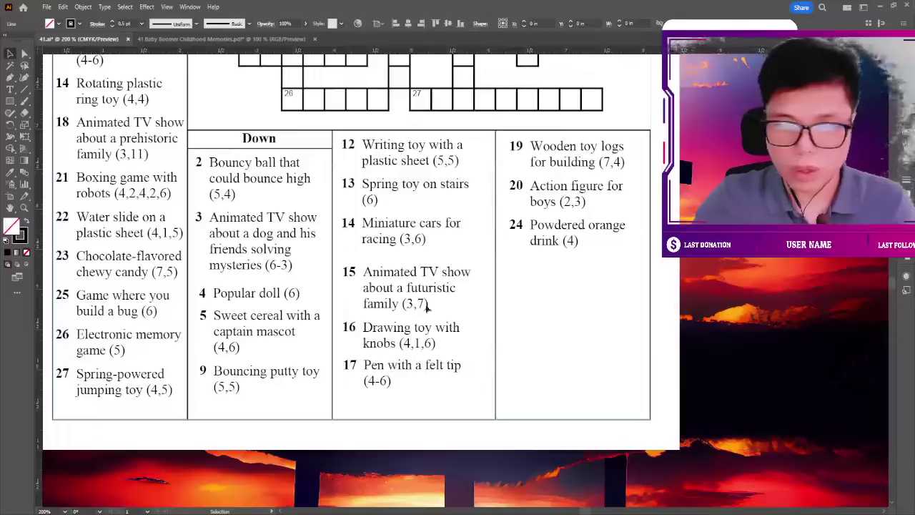
pyautogui.moveTo(343, 146); pyautogui.dragTo(363, 150)
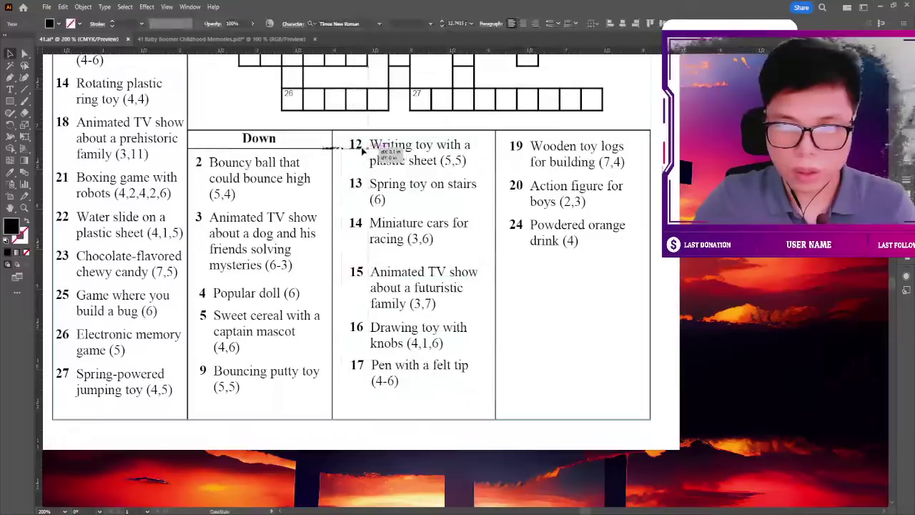
pyautogui.click(606, 257)
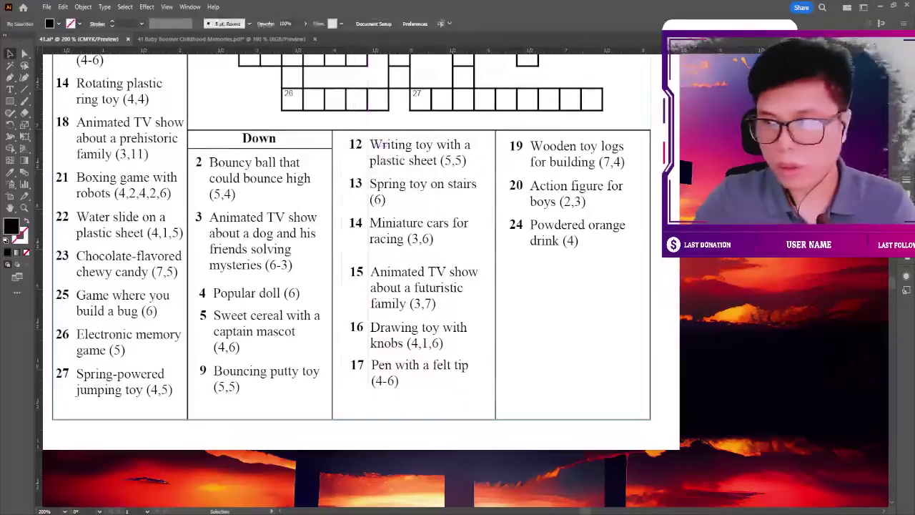
pyautogui.moveTo(332, 182); pyautogui.dragTo(339, 183)
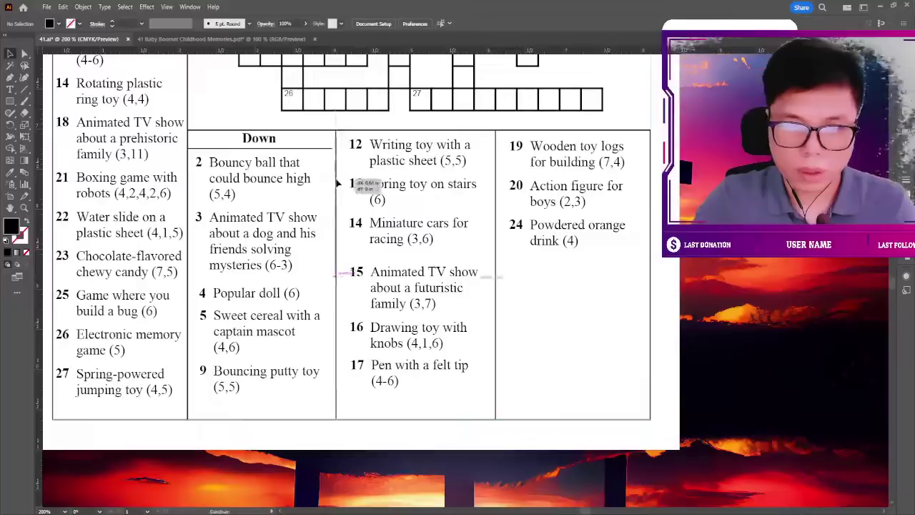
pyautogui.moveTo(340, 184); pyautogui.dragTo(337, 183)
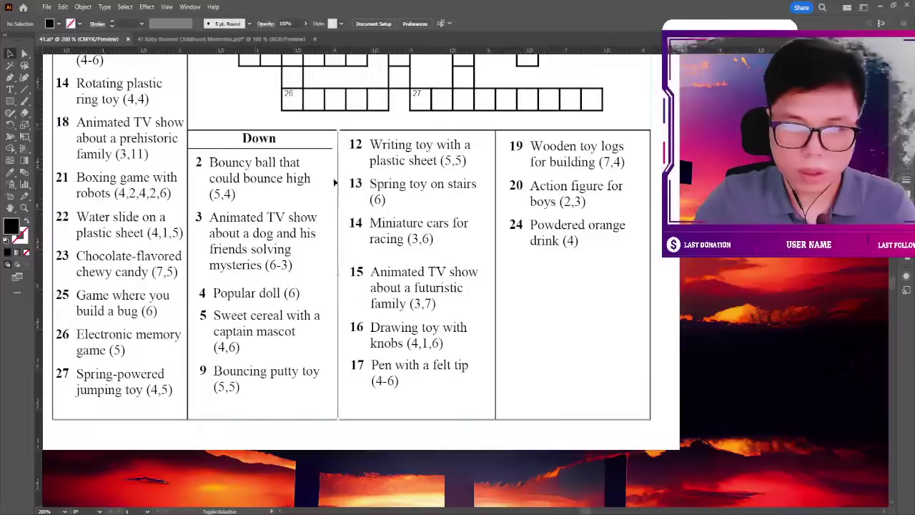
# Extend the rule under Down to its divider and nudge the Down clues one step right.
pyautogui.moveTo(333, 151); pyautogui.dragTo(337, 150)
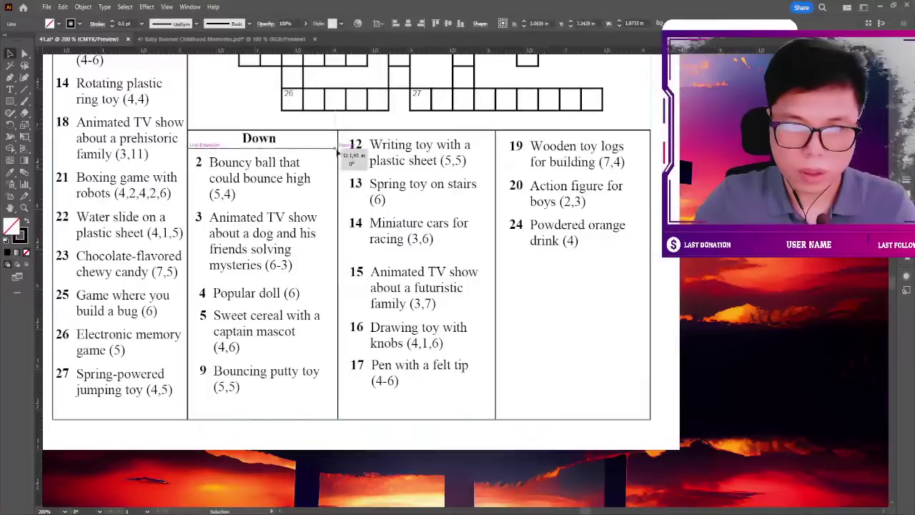
pyautogui.click(350, 390)
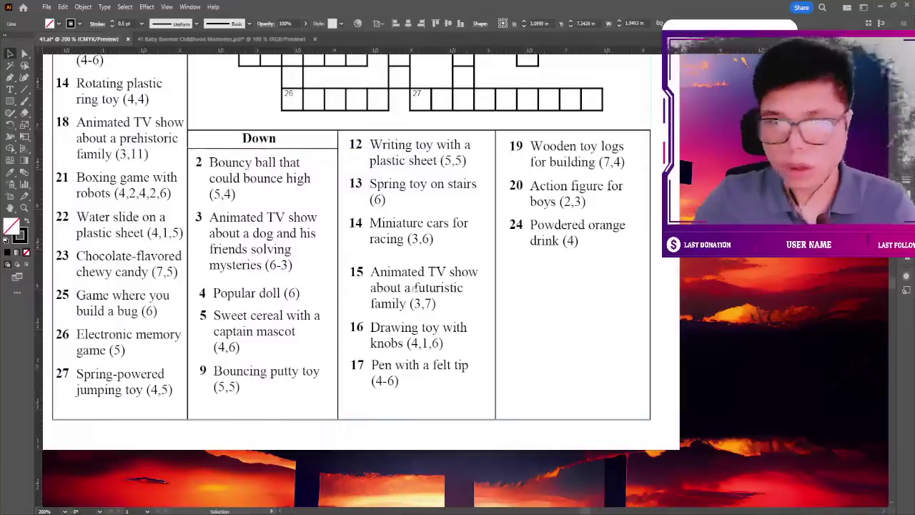
pyautogui.click(197, 163)
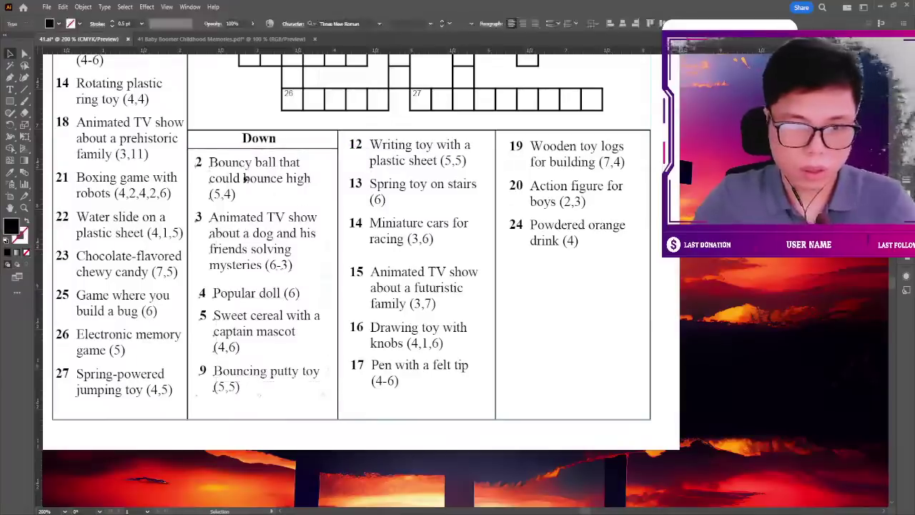
pyautogui.press('Right')
pyautogui.press('Right')
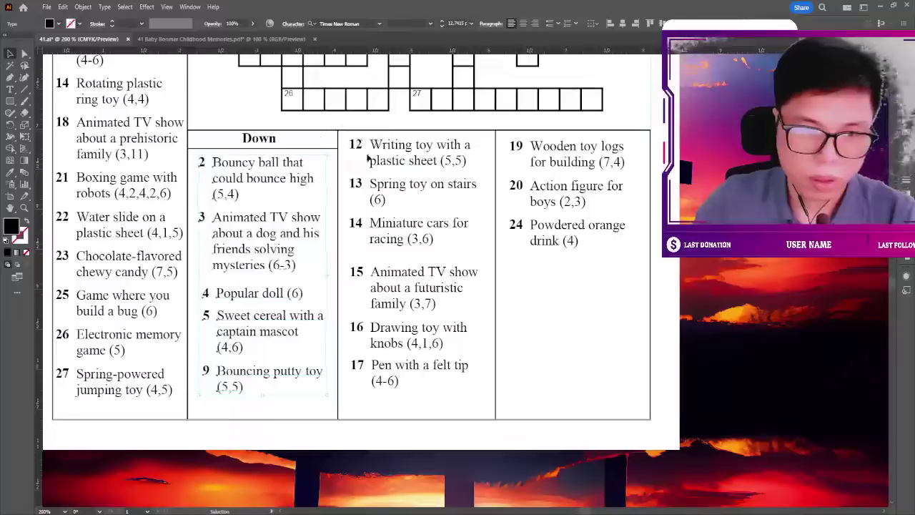
pyautogui.click(620, 261)
pyautogui.hotkey('ctrl', '-')
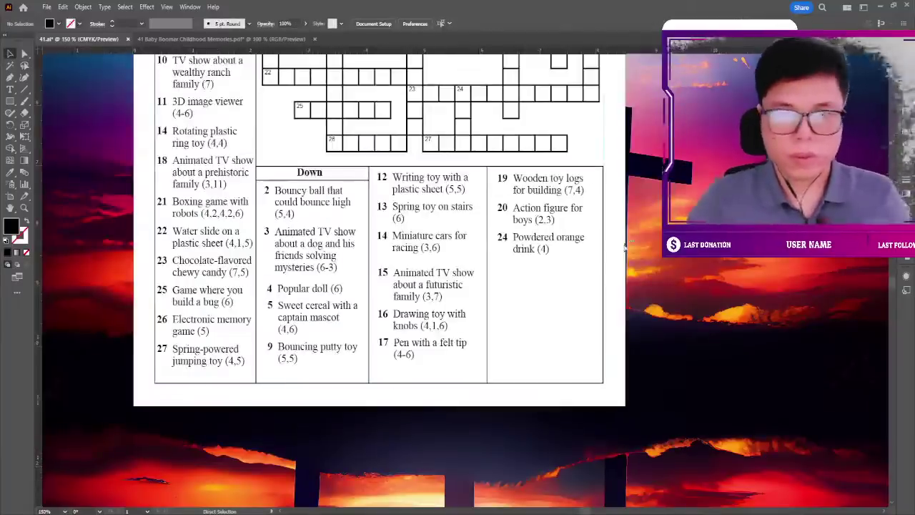
# Stretch the crossword grid slightly taller from its bottom handle.
pyautogui.hotkey('ctrl', '-')
pyautogui.hotkey('ctrl', '+')
pyautogui.scroll(3, 624, 248)
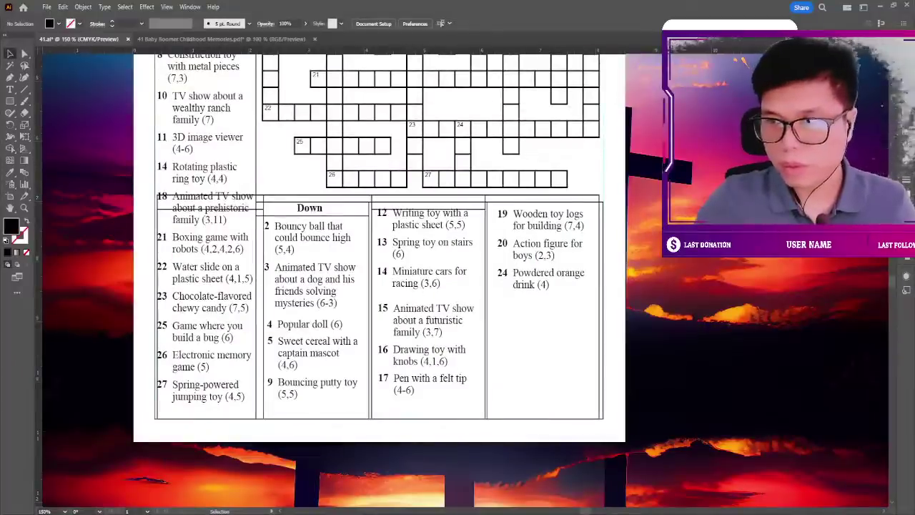
pyautogui.scroll(2, 859, 135)
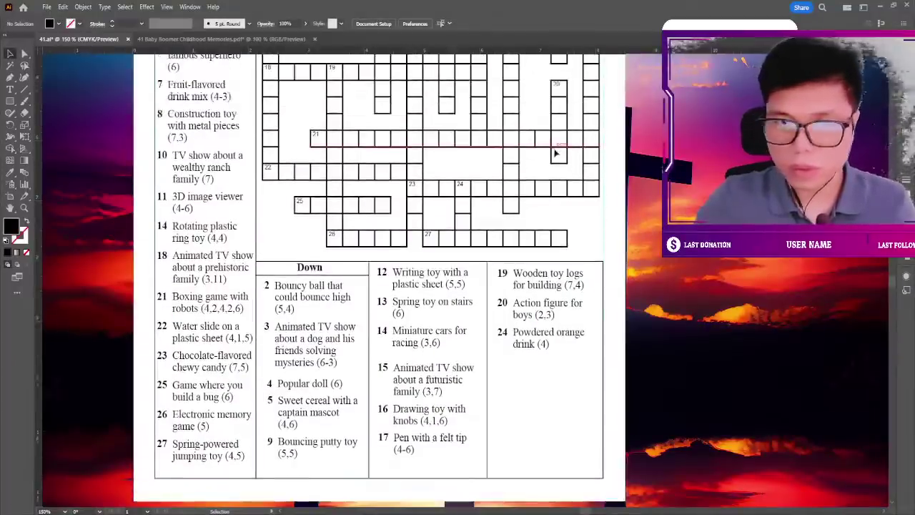
pyautogui.scroll(3, 860, 134)
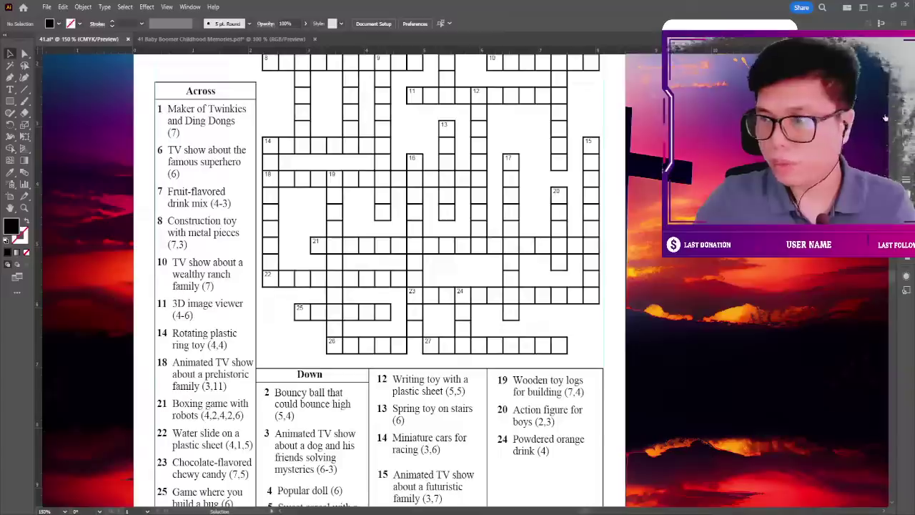
pyautogui.click(505, 281)
pyautogui.moveTo(431, 356); pyautogui.dragTo(434, 357)
pyautogui.click(657, 280)
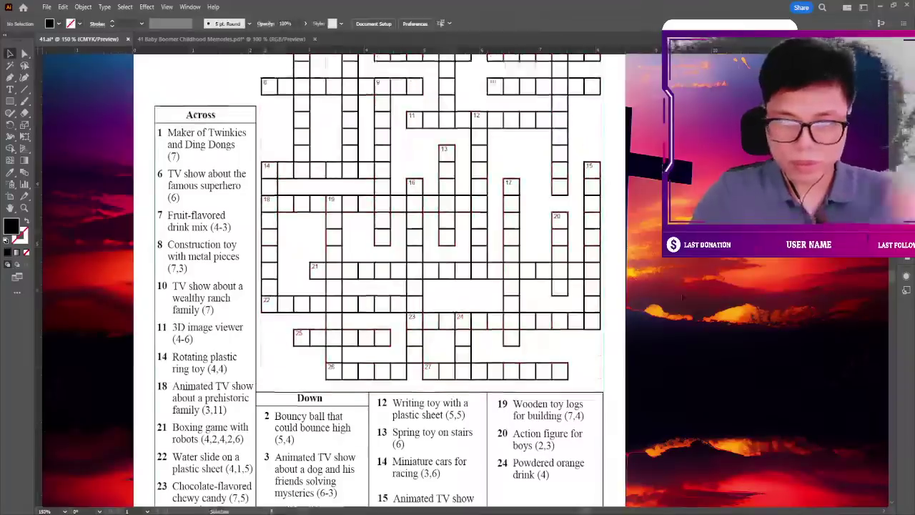
# Close the Baby Boomer reference PDF, leaving only 41.ai open.
pyautogui.scroll(5, 657, 280)
pyautogui.scroll(-2, 657, 280)
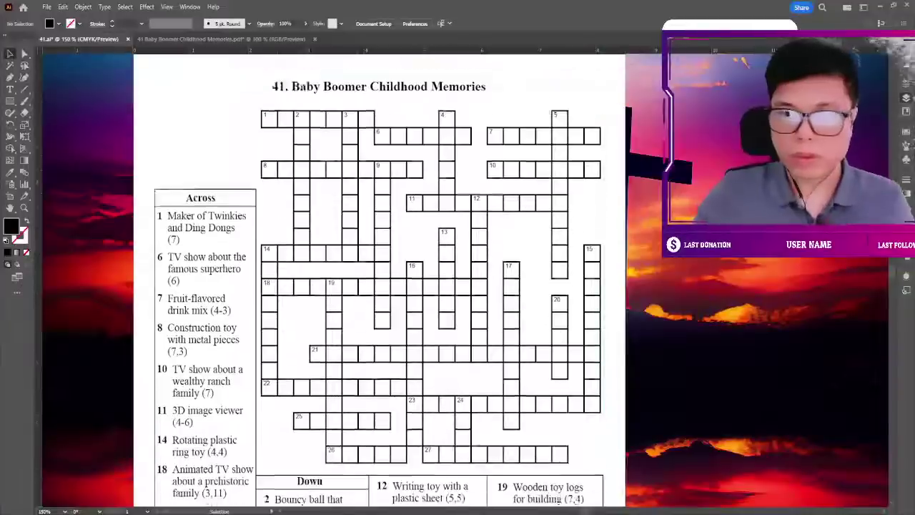
pyautogui.scroll(-1, 657, 280)
pyautogui.scroll(-4, 657, 280)
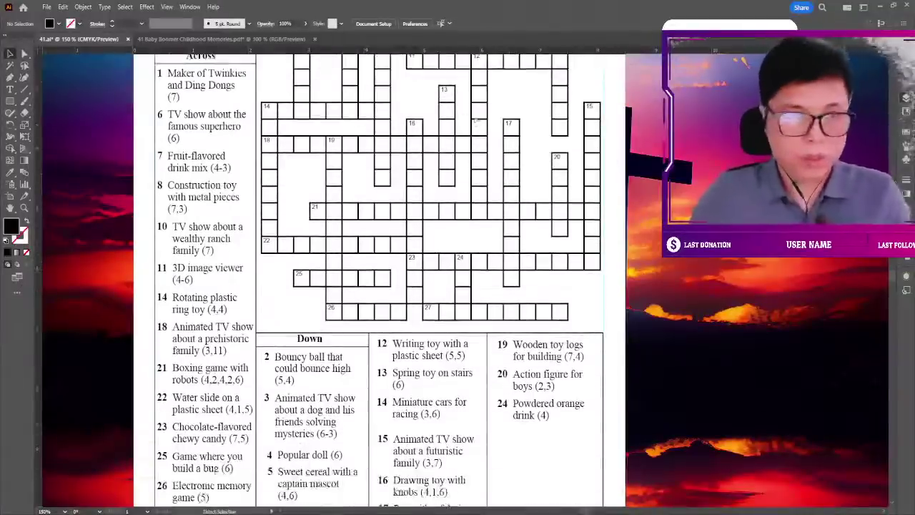
pyautogui.click(312, 41)
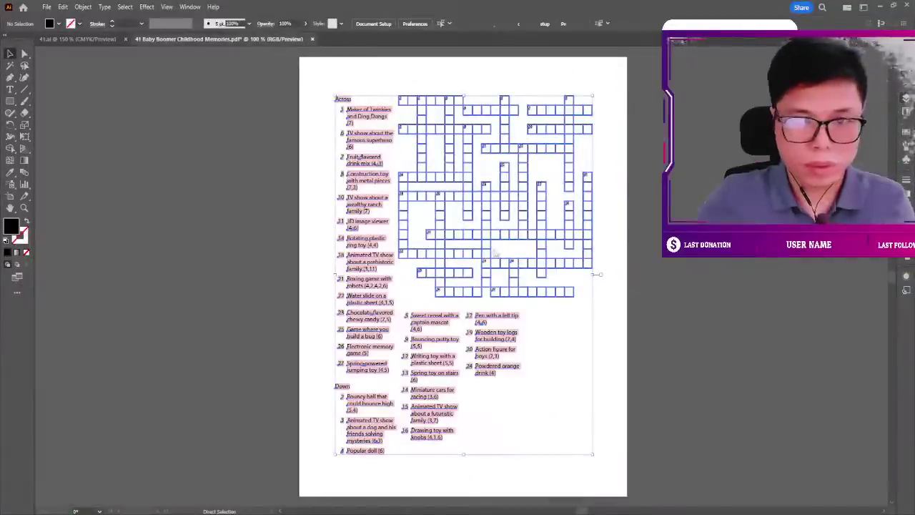
pyautogui.hotkey('ctrl', 'w')
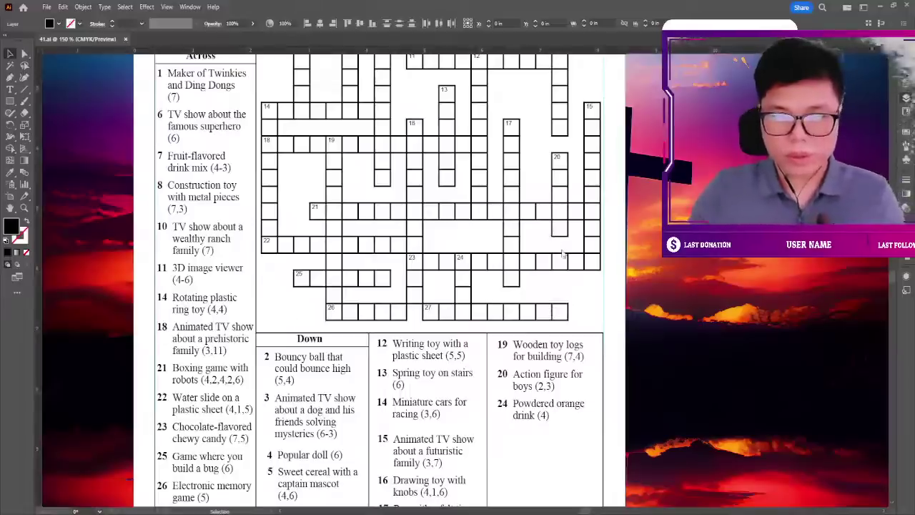
pyautogui.scroll(-3, 563, 254)
pyautogui.hotkey('ctrl', '-')
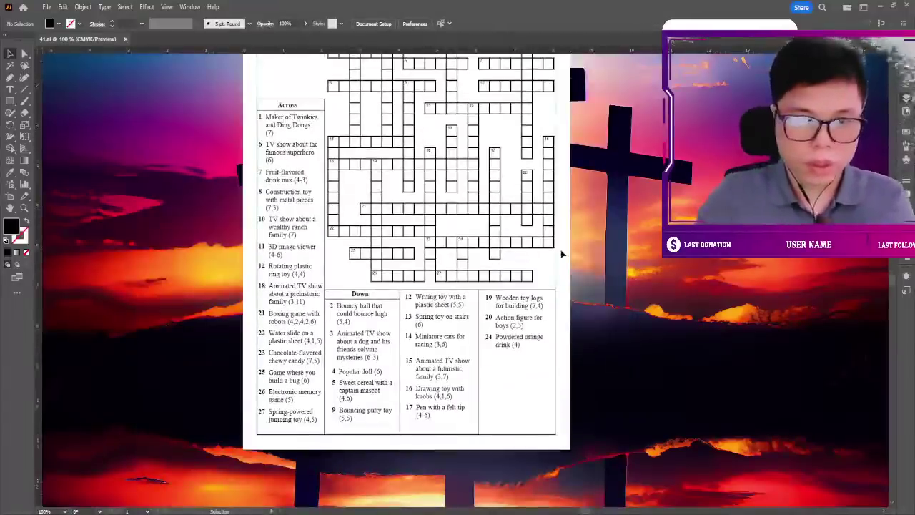
pyautogui.scroll(1, 563, 254)
pyautogui.hotkey('ctrl', '+')
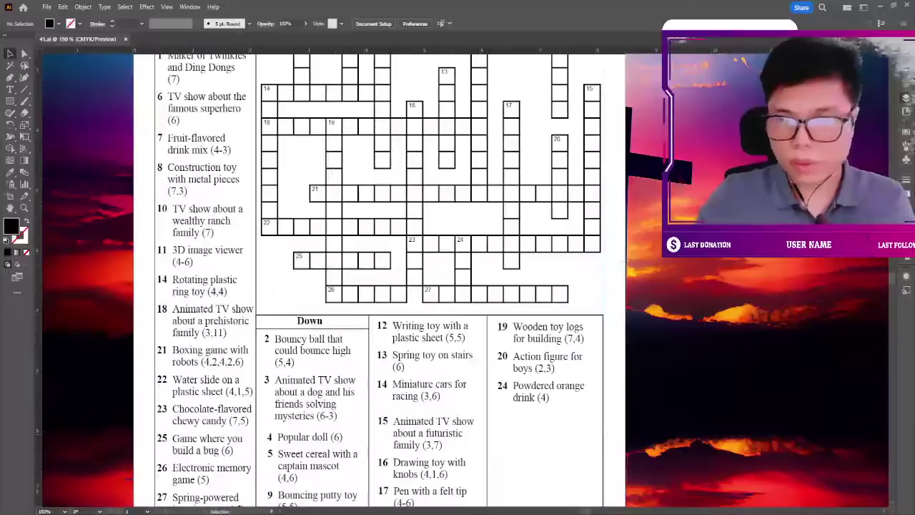
pyautogui.click(602, 126)
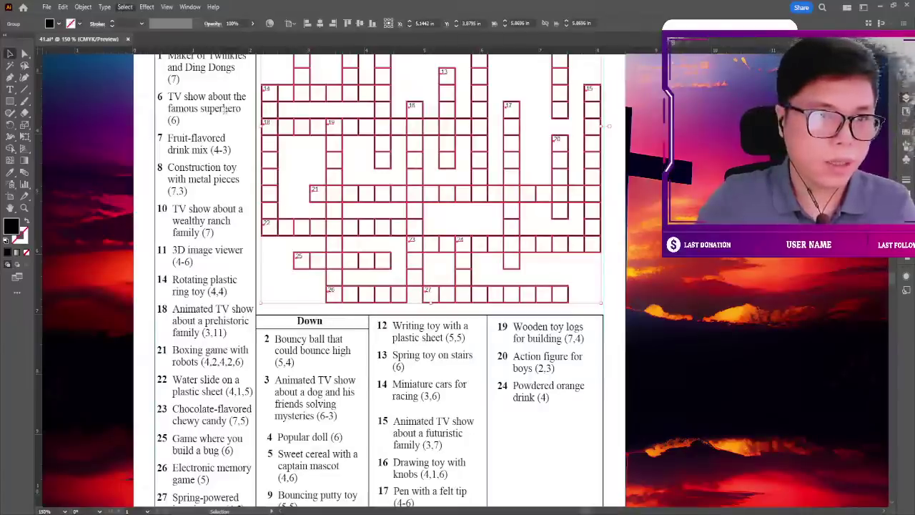
# Select the grid's clue numbers and raise their font size to 10 pt.
pyautogui.click(279, 188)
pyautogui.scroll(2, 279, 187)
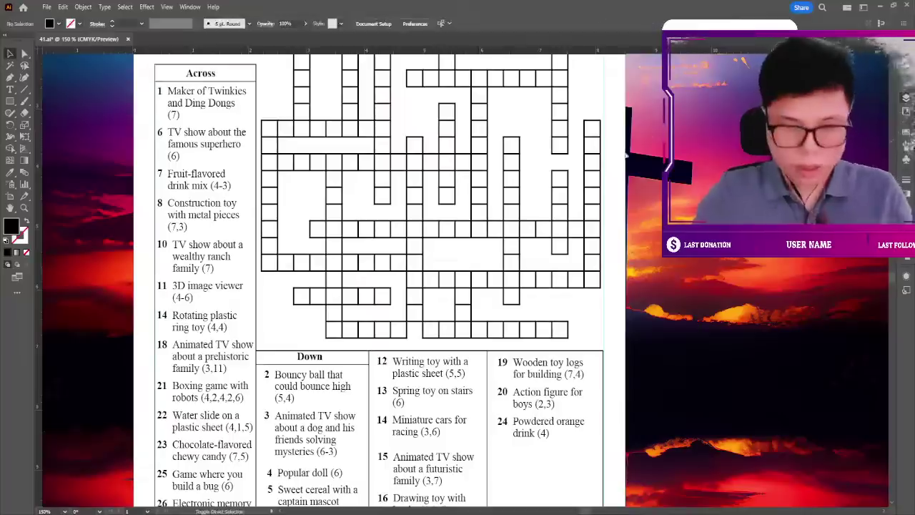
pyautogui.click(884, 108)
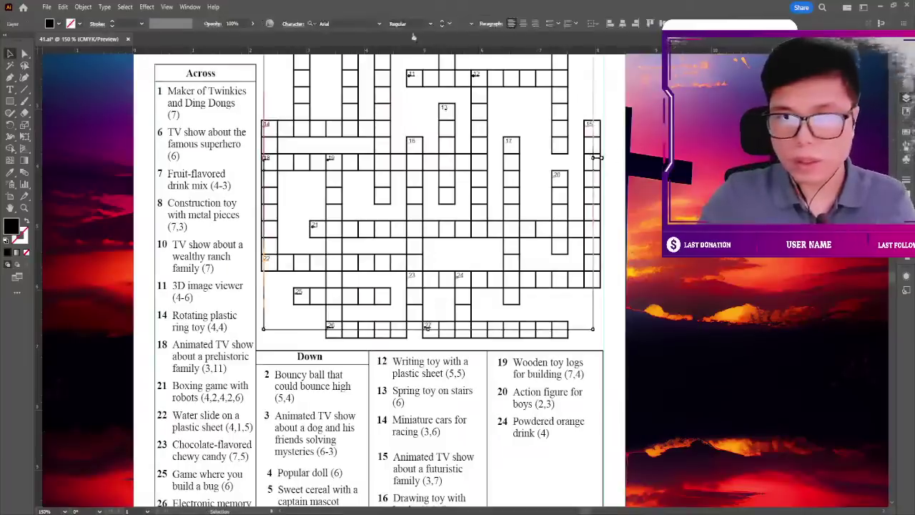
pyautogui.click(443, 23)
pyautogui.click(443, 23)
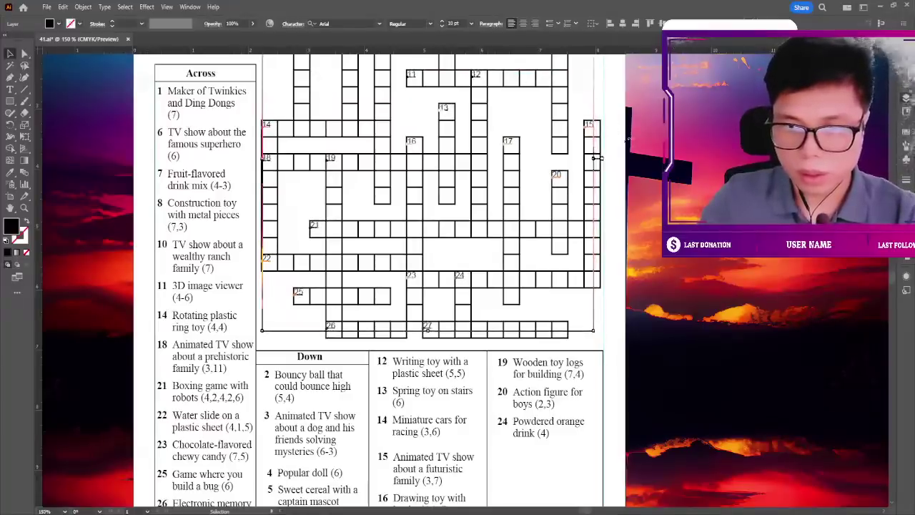
pyautogui.click(629, 135)
pyautogui.scroll(2, 629, 136)
# Scroll and zoom across the page to check the finished Baby Boomer crossword.
pyautogui.scroll(2, 629, 136)
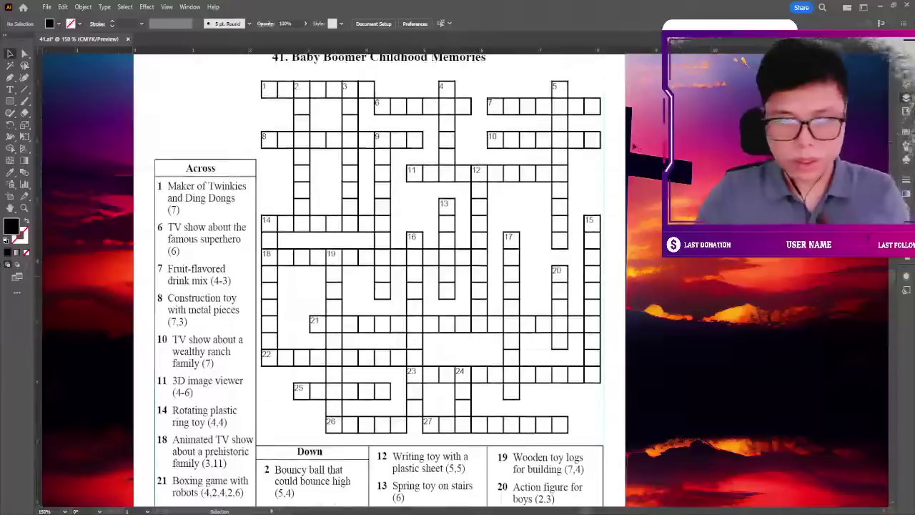
pyautogui.scroll(1, 629, 136)
pyautogui.scroll(-1, 610, 132)
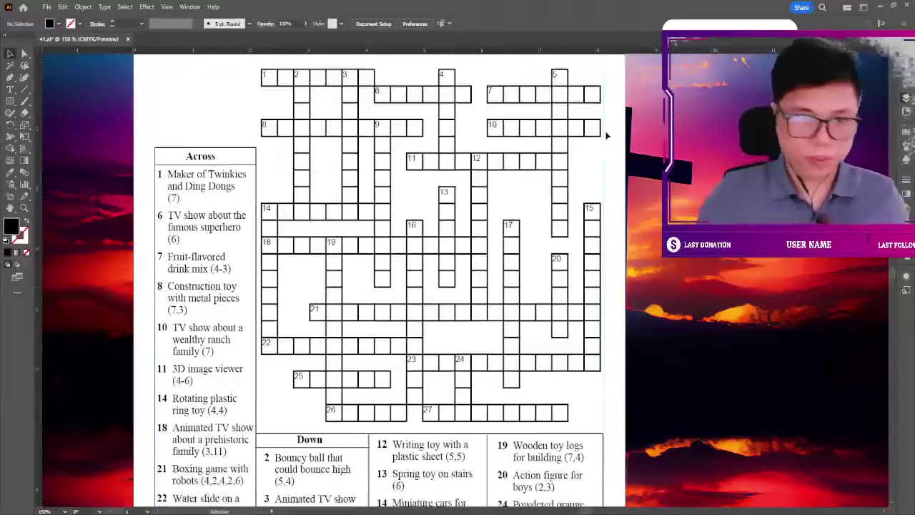
pyautogui.scroll(-1, 611, 132)
pyautogui.scroll(-3, 537, 233)
pyautogui.hotkey('ctrl', '-')
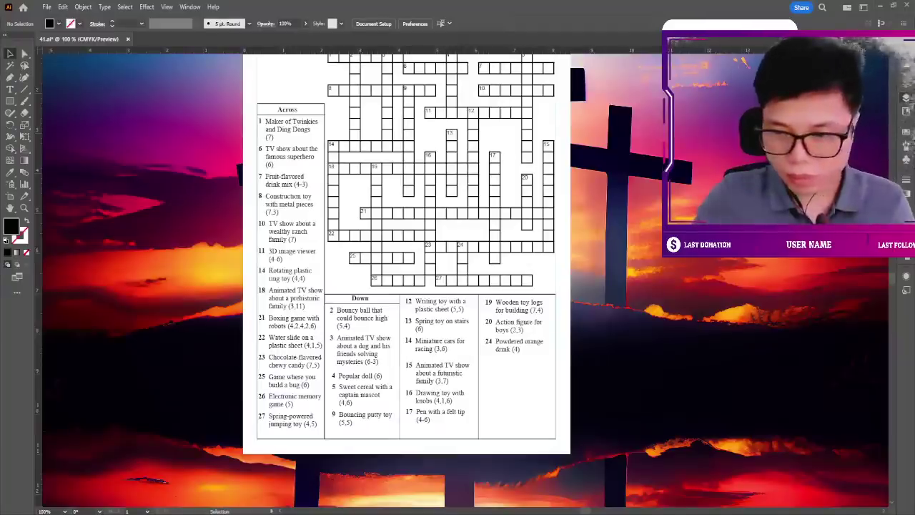
pyautogui.scroll(1, 588, 203)
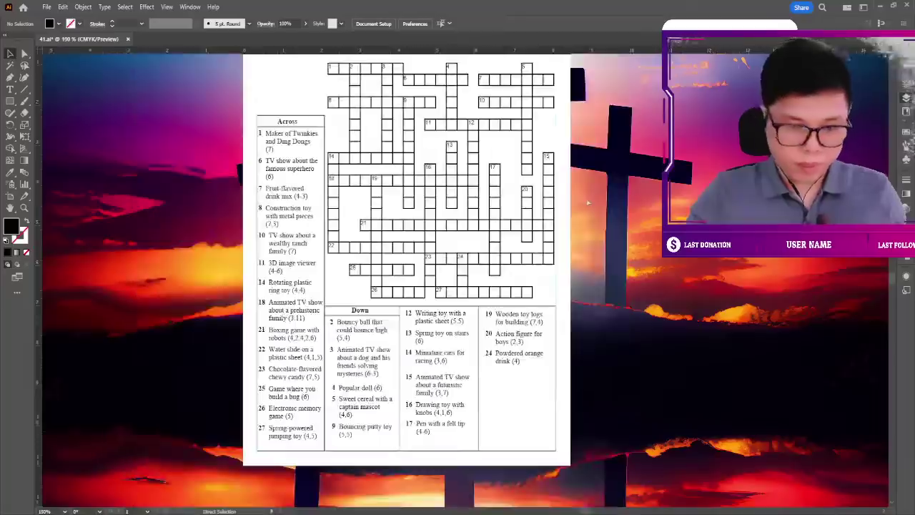
pyautogui.hotkey('ctrl', '+')
pyautogui.scroll(-3, 565, 213)
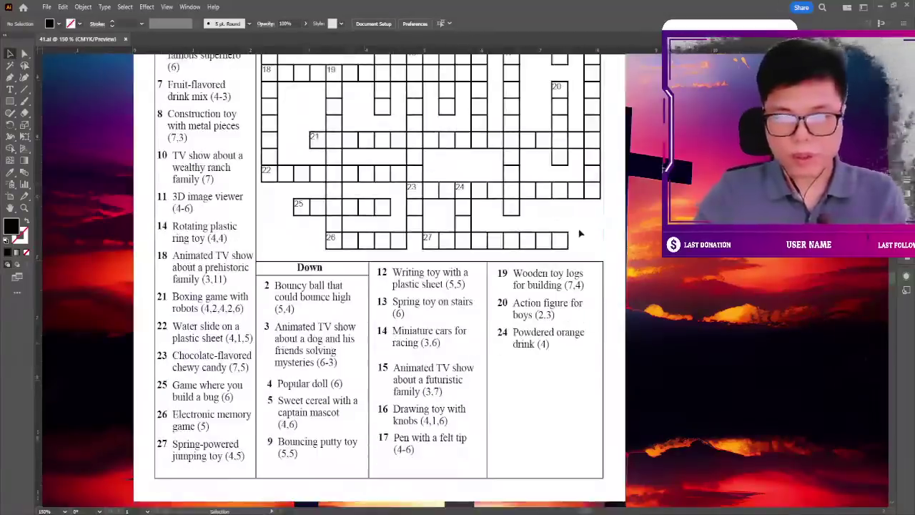
pyautogui.scroll(-2, 559, 216)
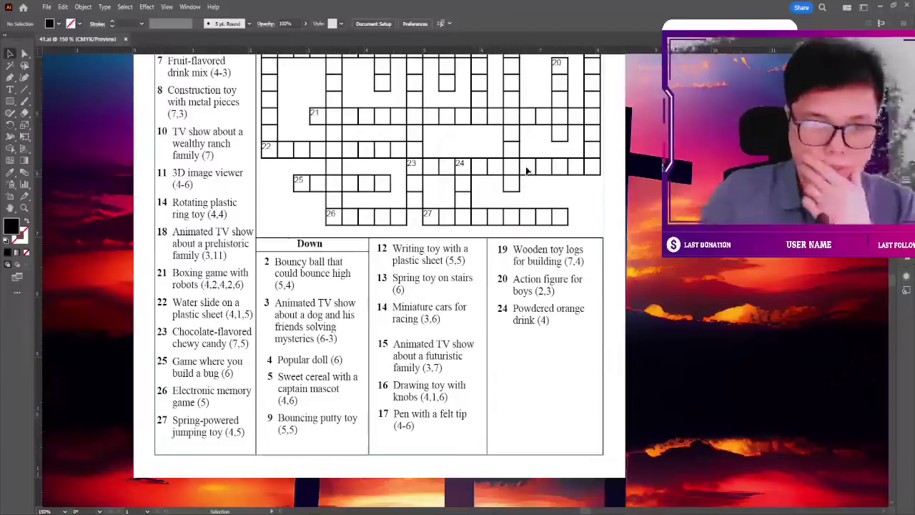
pyautogui.scroll(2, 567, 193)
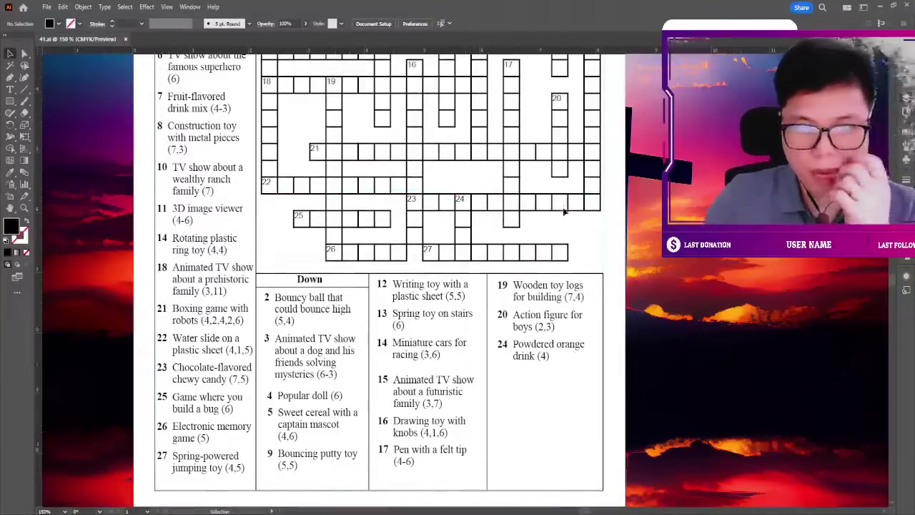
pyautogui.scroll(1, 564, 218)
pyautogui.scroll(2, 564, 220)
pyautogui.scroll(3, 562, 223)
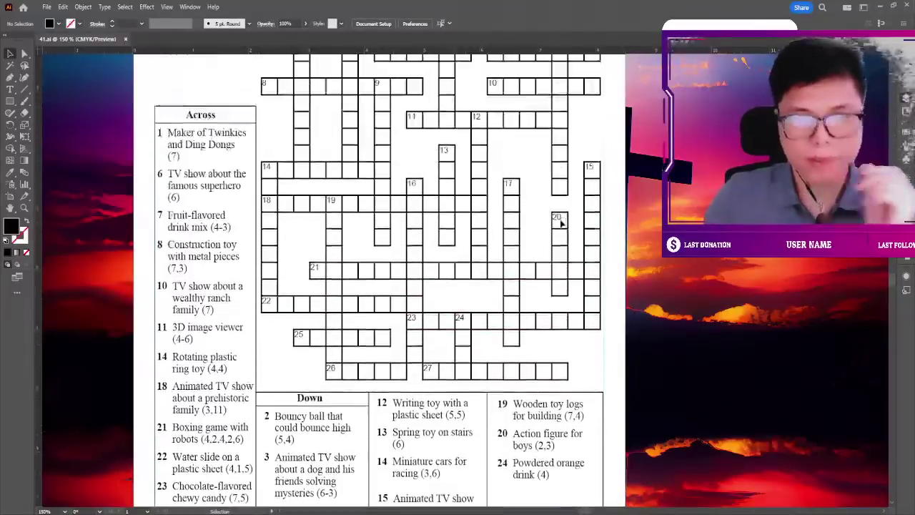
pyautogui.hotkey('ctrl', '-')
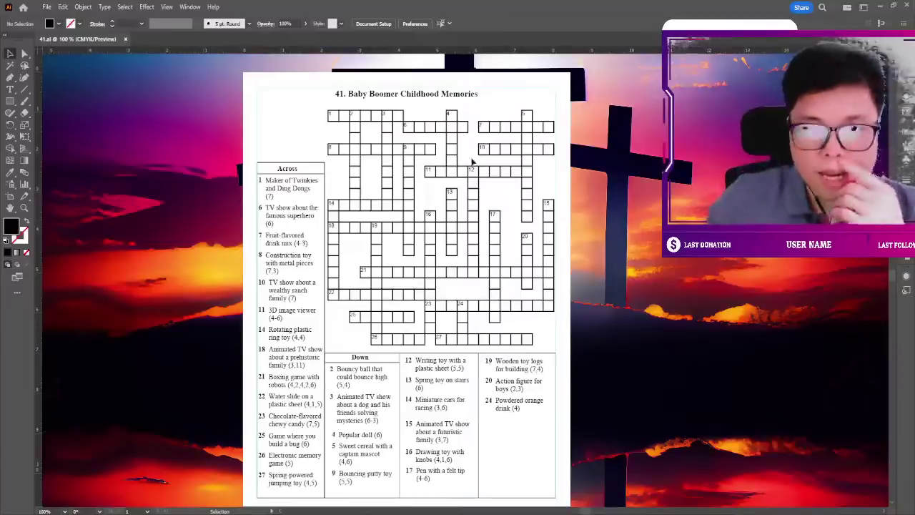
# Save the finished page as 41.ai, then keep a copy saved as 42.ai.
pyautogui.click(552, 225)
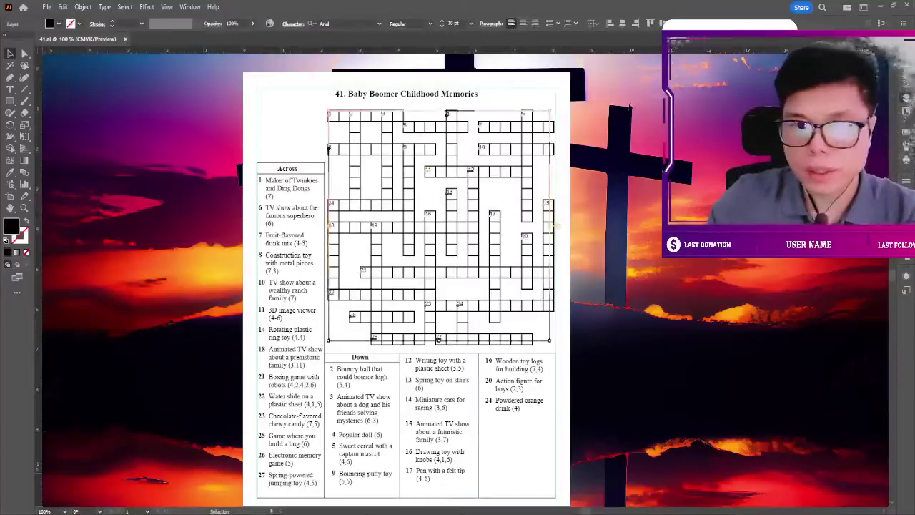
pyautogui.click(629, 111)
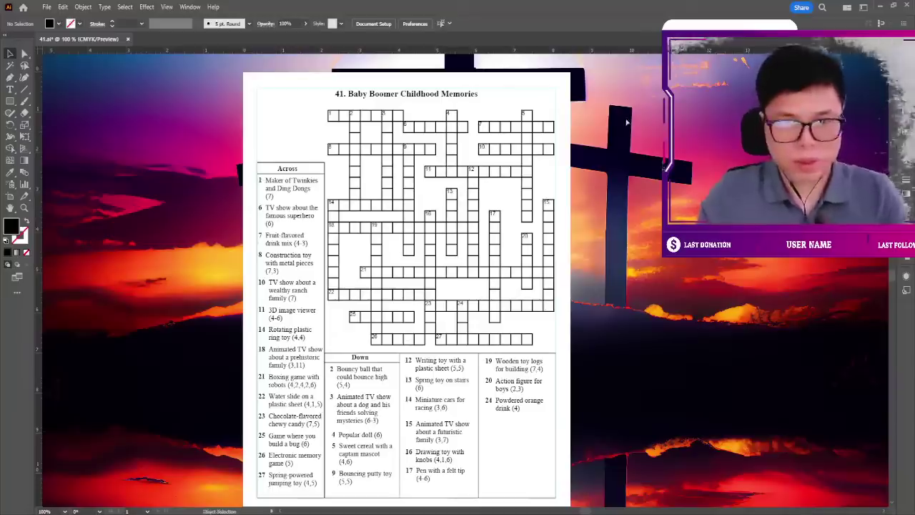
pyautogui.hotkey('ctrl', 's')
pyautogui.scroll(-2, 633, 142)
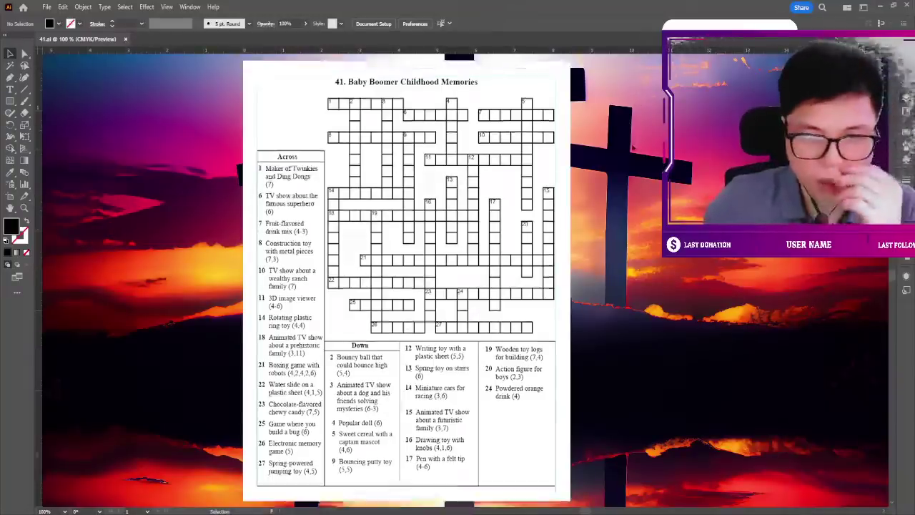
pyautogui.scroll(-3, 632, 157)
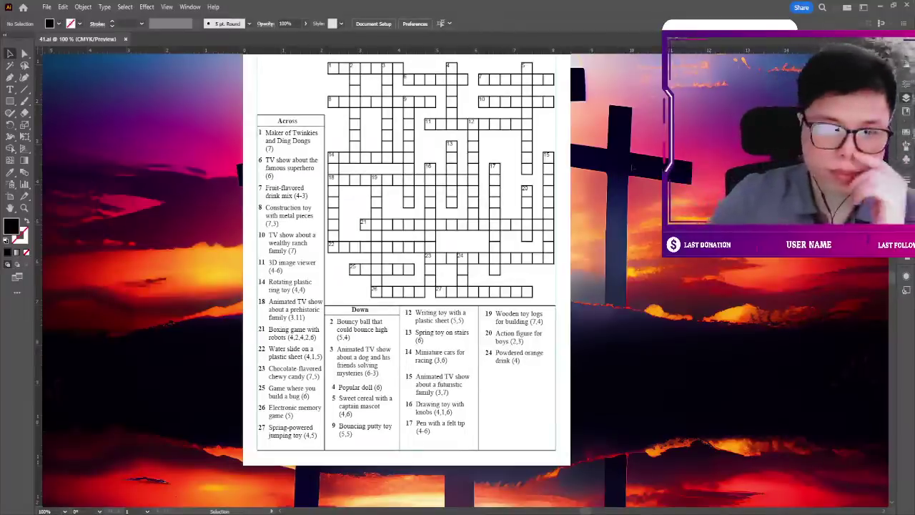
pyautogui.scroll(2, 572, 171)
pyautogui.scroll(-2, 572, 171)
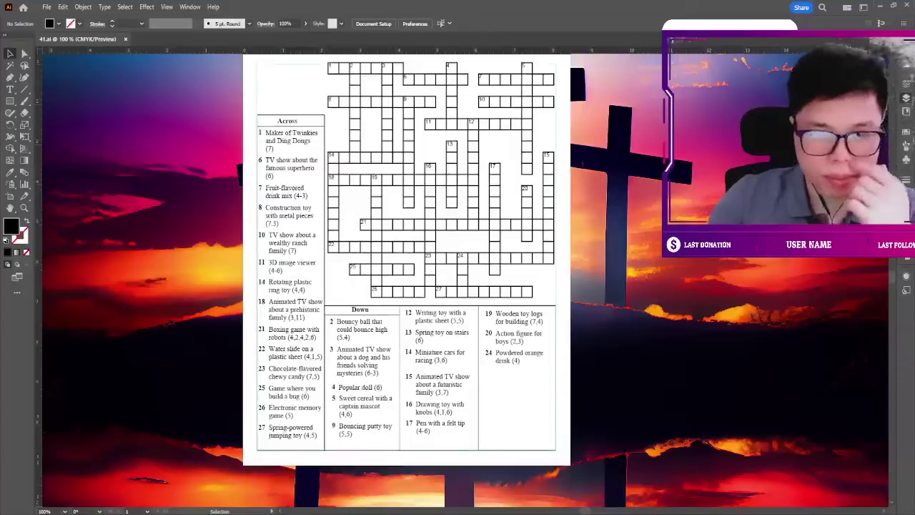
pyautogui.scroll(3, 584, 171)
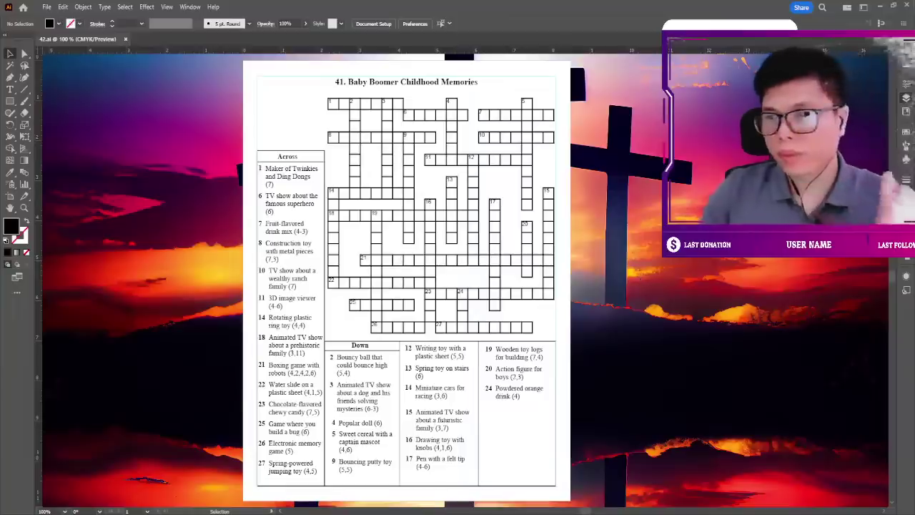
# Zoom out and delete the selected crossword grid and clue text from 42.ai.
pyautogui.hotkey('ctrl', '-')
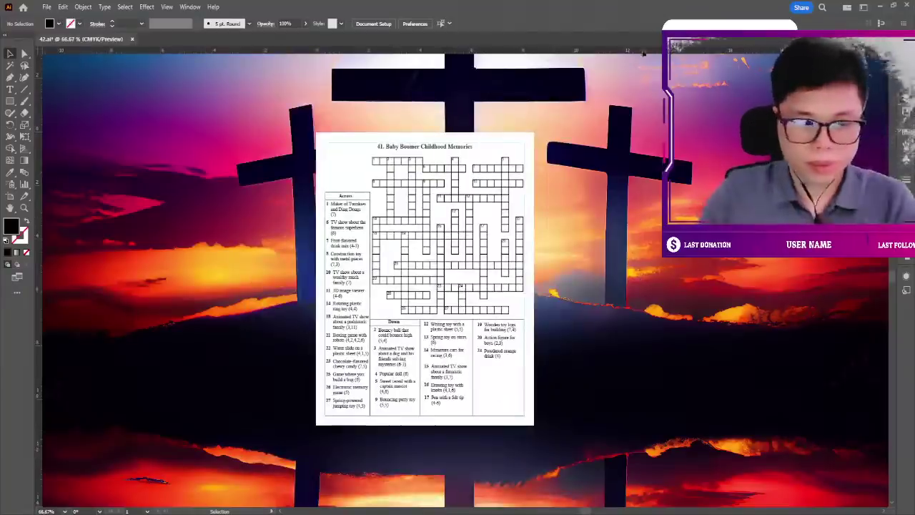
pyautogui.press('Delete')
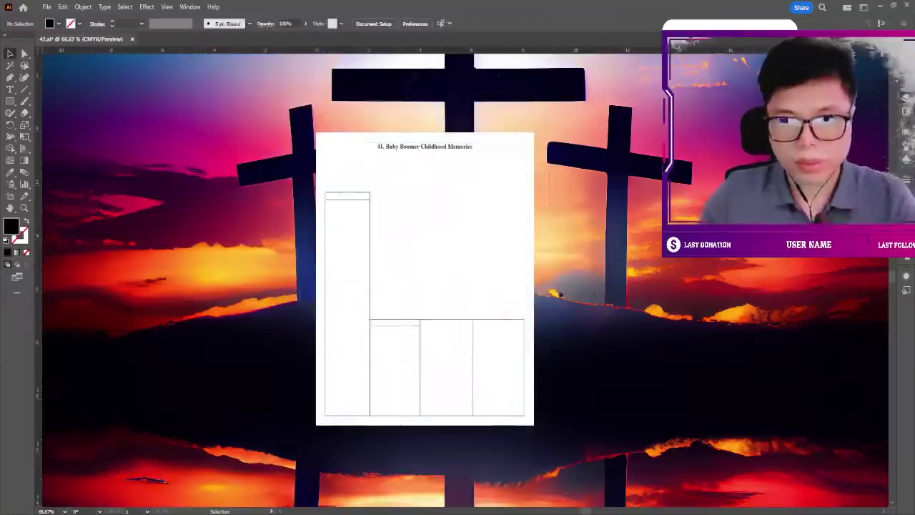
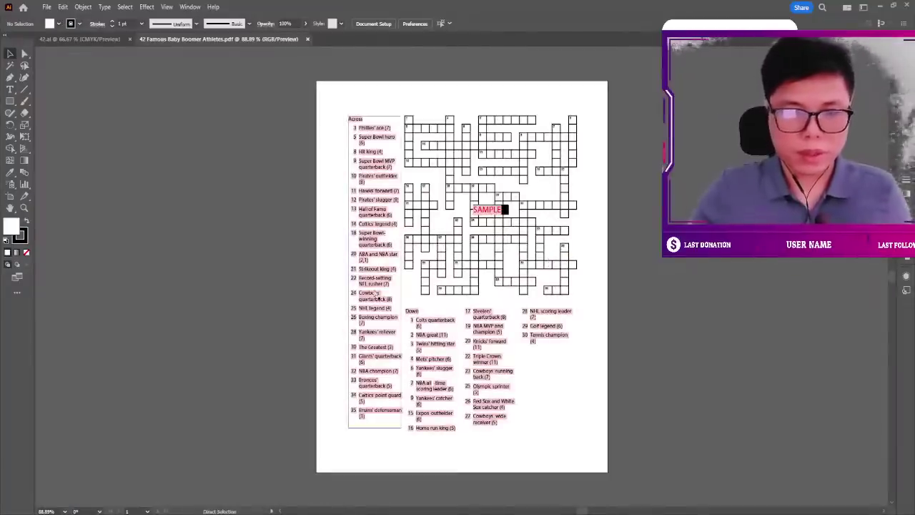
# Move the Across and Down headings right to centre them over their clue columns.
pyautogui.scroll(1, 374, 292)
pyautogui.moveTo(439, 301); pyautogui.dragTo(476, 229)
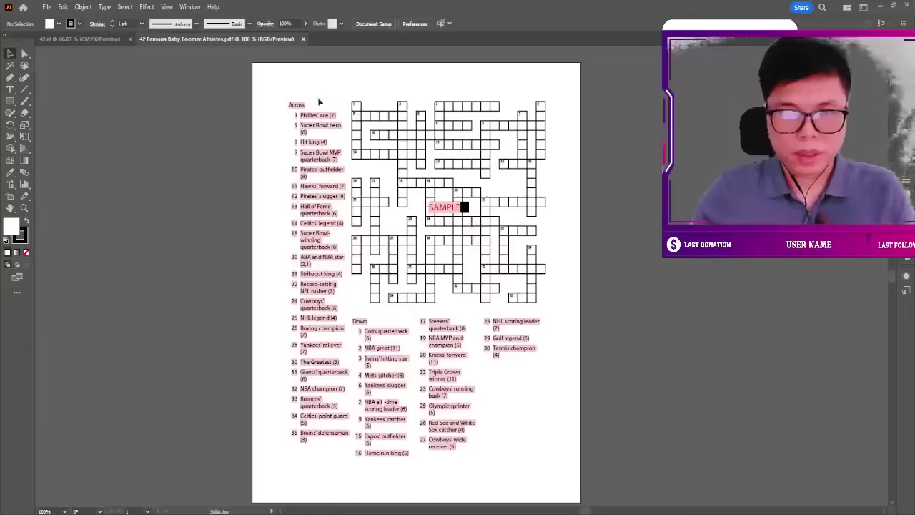
pyautogui.click(314, 107)
pyautogui.click(304, 108)
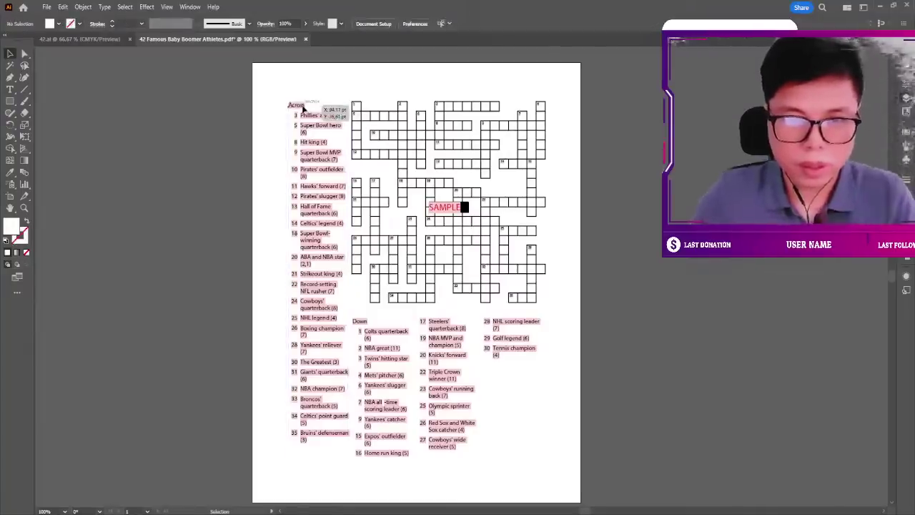
pyautogui.moveTo(304, 107); pyautogui.dragTo(325, 107)
pyautogui.click(614, 159)
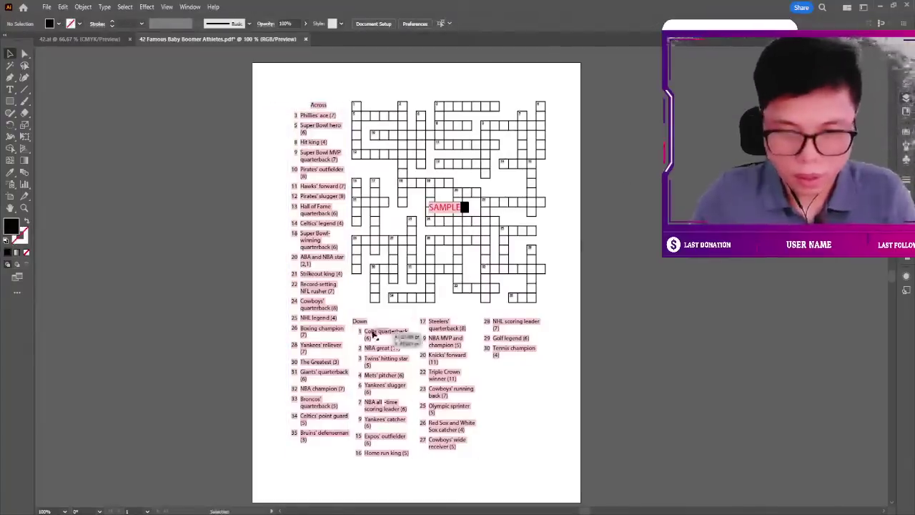
pyautogui.moveTo(360, 321); pyautogui.dragTo(382, 321)
pyautogui.click(496, 313)
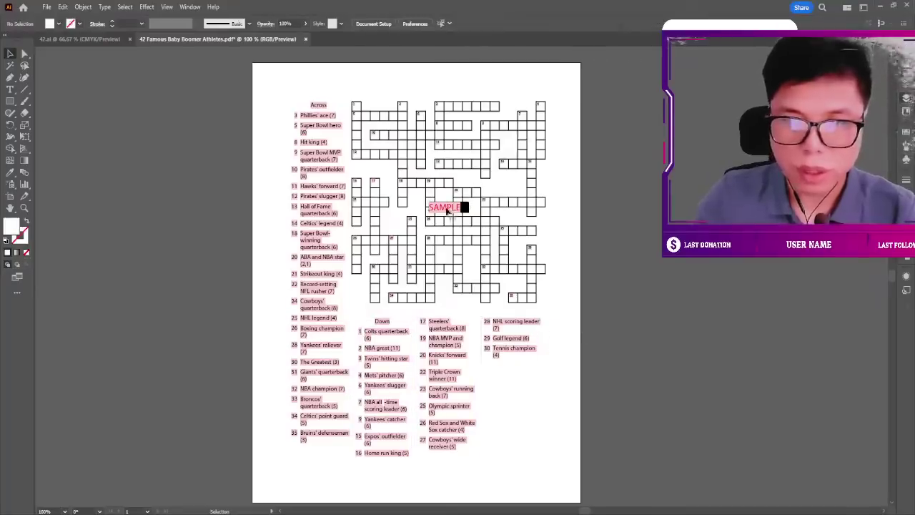
# Select the SAMPLE watermark and the black box beside it, zoomed to 150%.
pyautogui.click(449, 206)
pyautogui.click(443, 212)
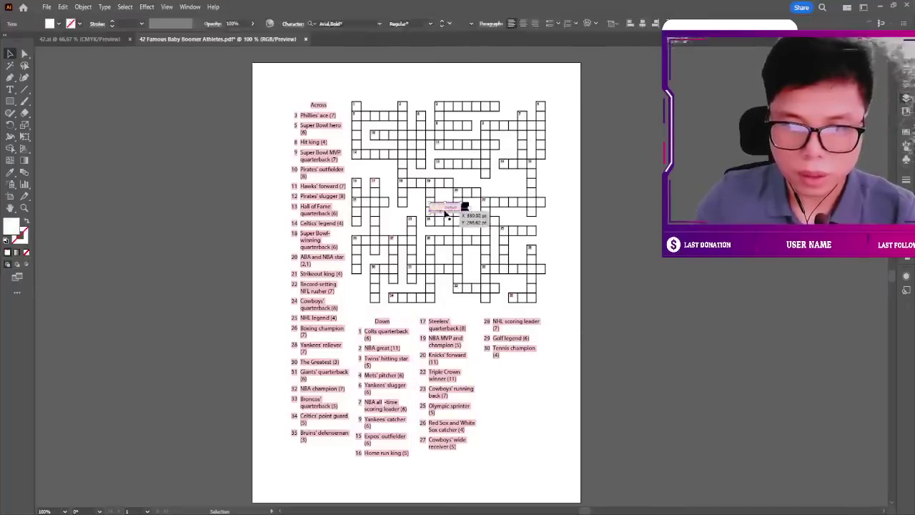
pyautogui.scroll(1, 571, 194)
pyautogui.scroll(1, 571, 195)
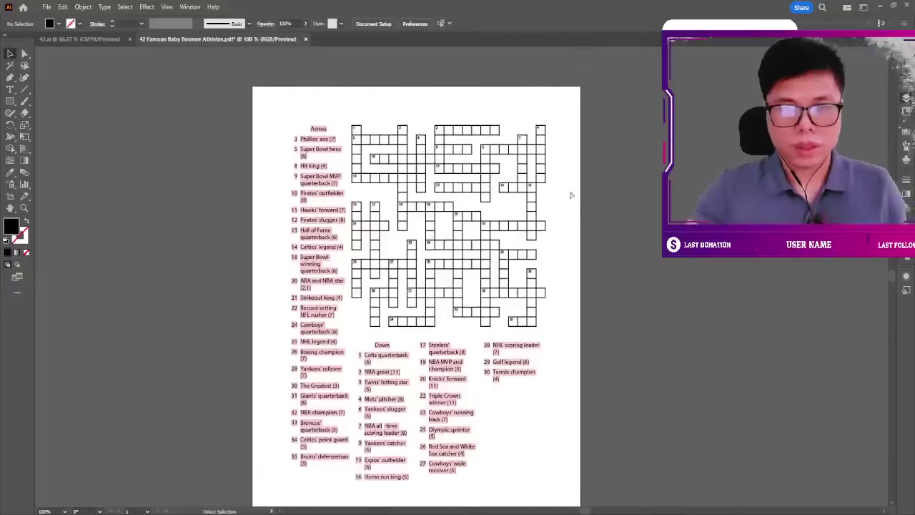
pyautogui.hotkey('ctrl', '+')
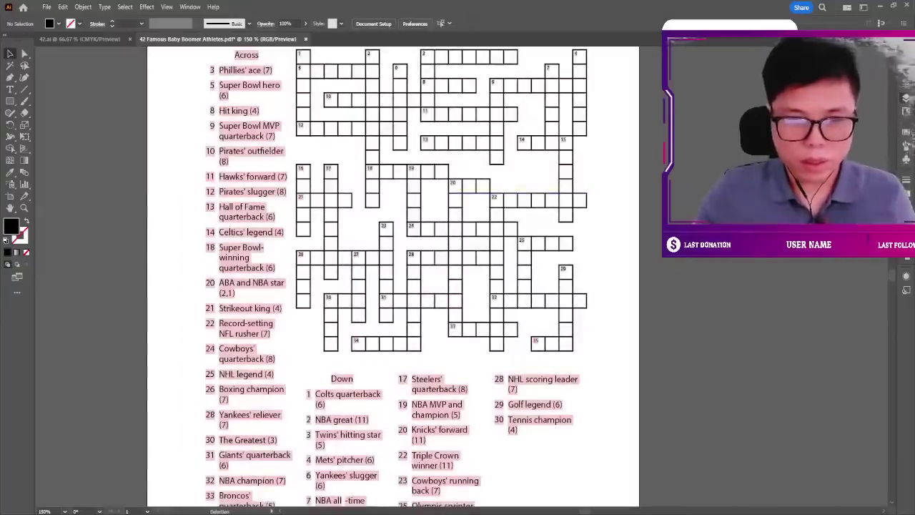
pyautogui.scroll(3, 426, 168)
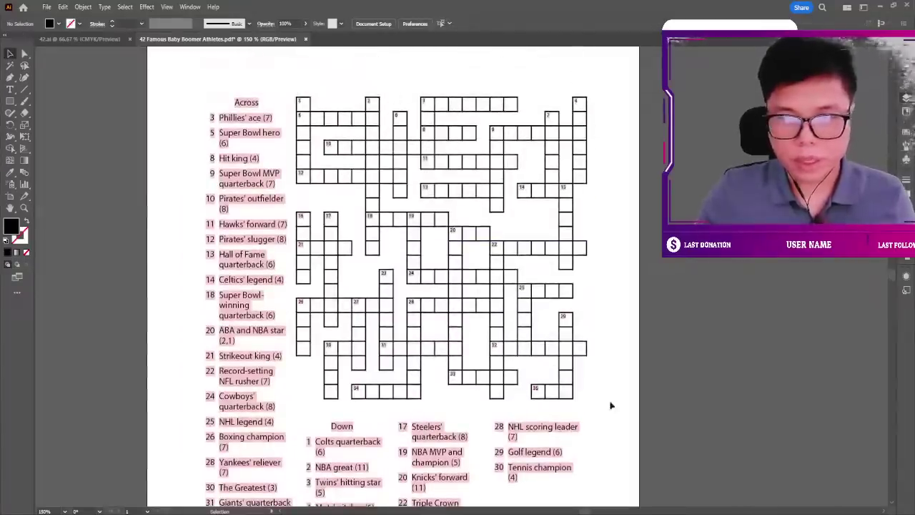
# Select the crossword grid, then fit the page and select all the puzzle content.
pyautogui.moveTo(611, 405); pyautogui.dragTo(307, 166)
pyautogui.moveTo(293, 91); pyautogui.dragTo(293, 90)
pyautogui.scroll(-3, 578, 190)
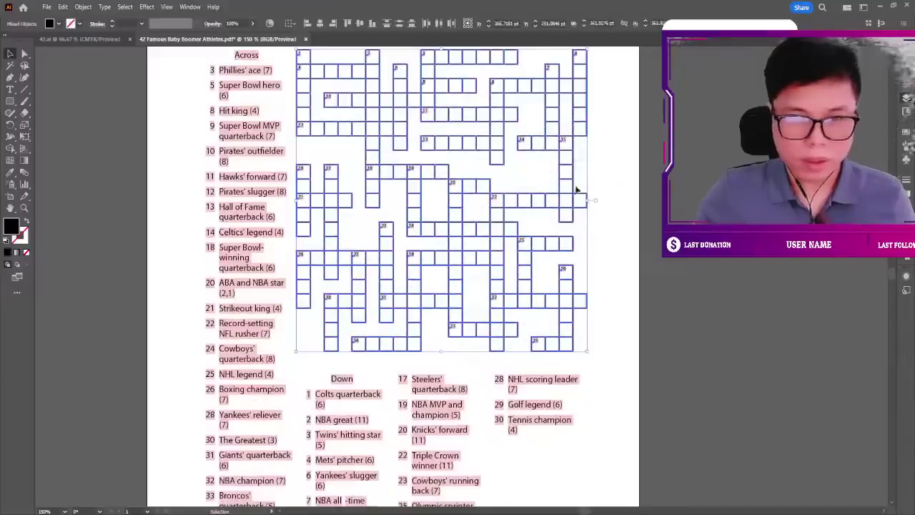
pyautogui.click(675, 191)
pyautogui.hotkey('ctrl', '1')
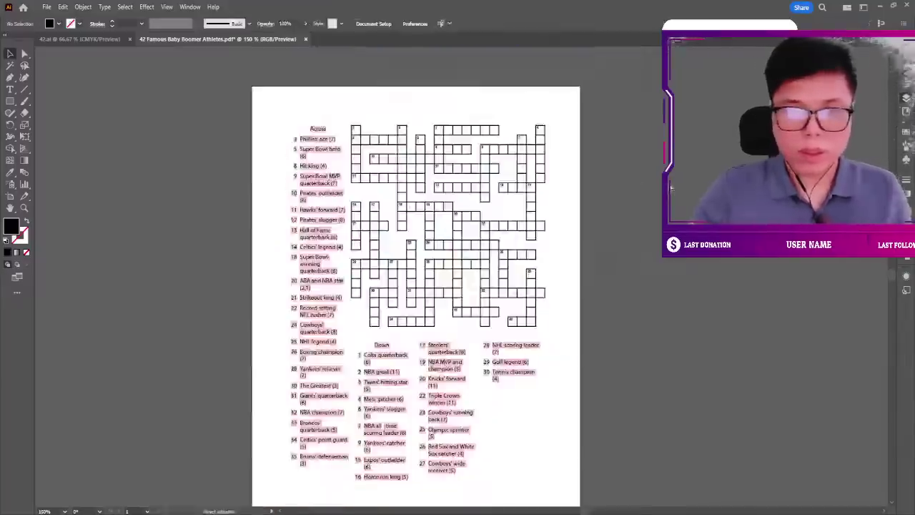
pyautogui.hotkey('ctrl', 'a')
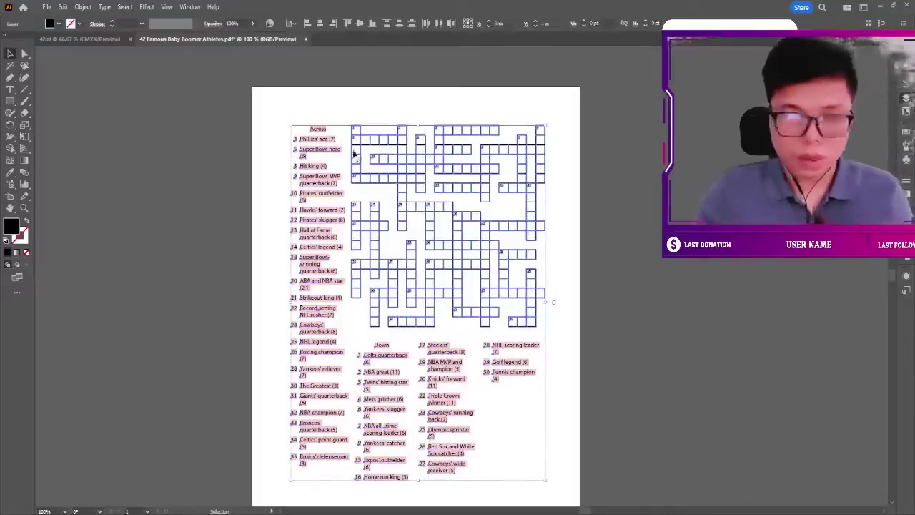
pyautogui.click(76, 40)
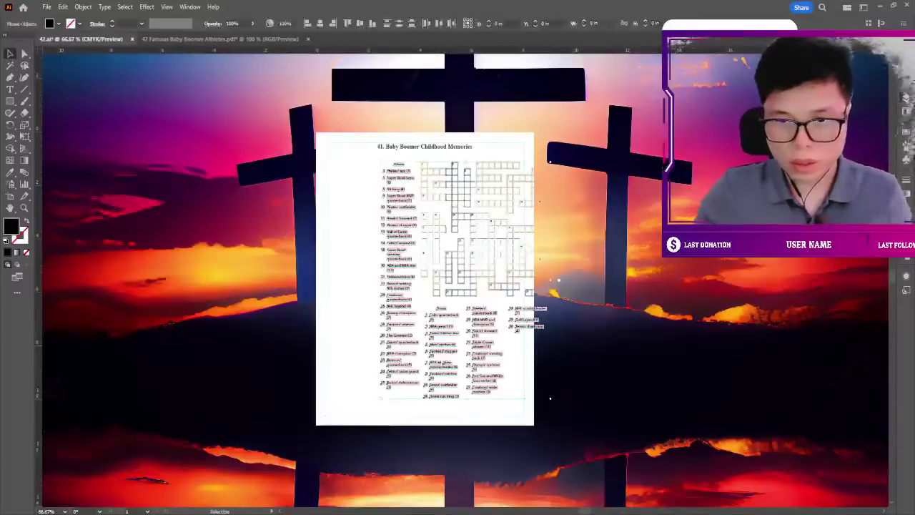
# Move the crossword grid left beside the Across clues on the sunset page.
pyautogui.hotkey('ctrl', '1')
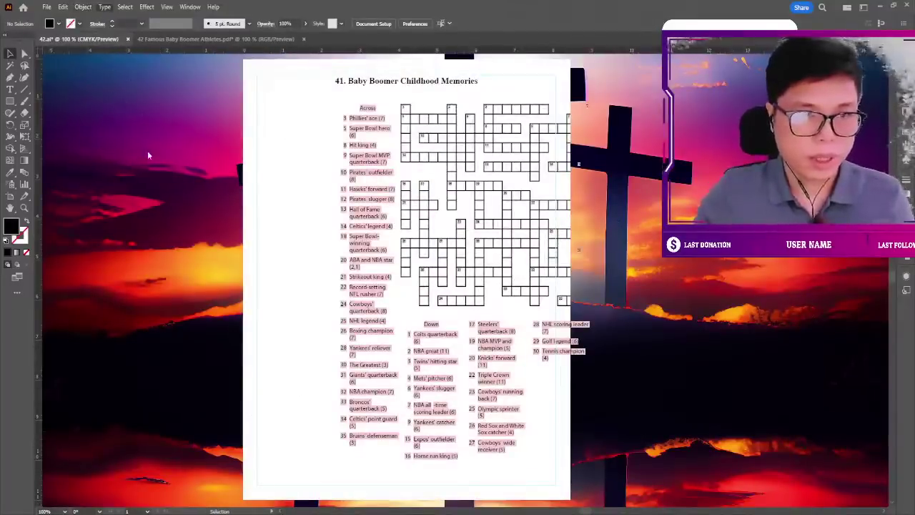
pyautogui.press('t')
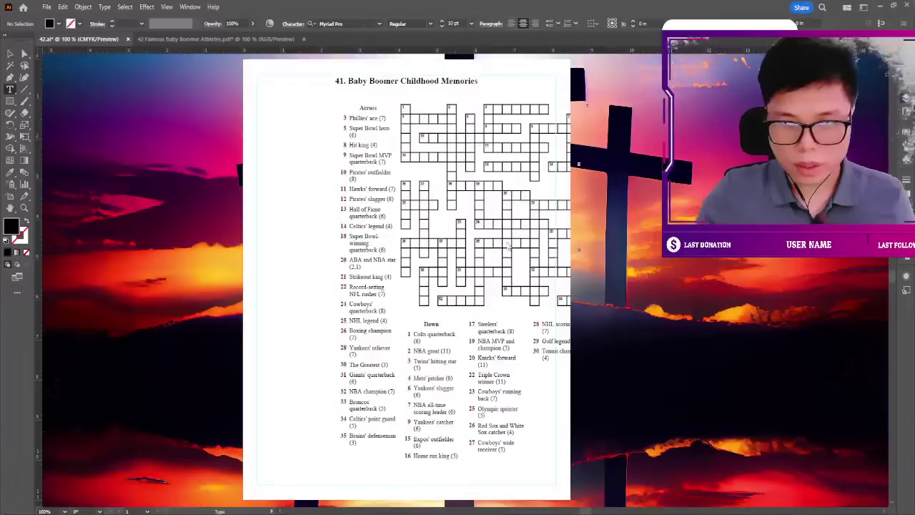
pyautogui.press('v')
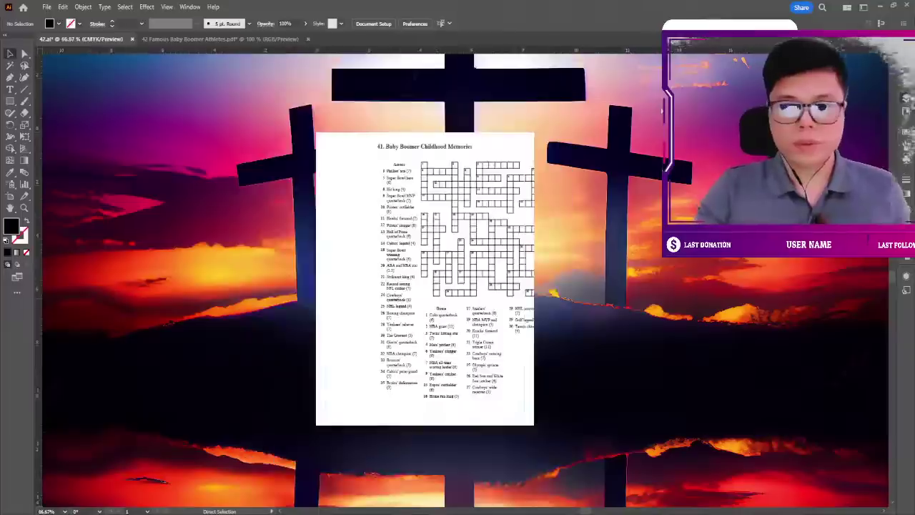
pyautogui.click(524, 116)
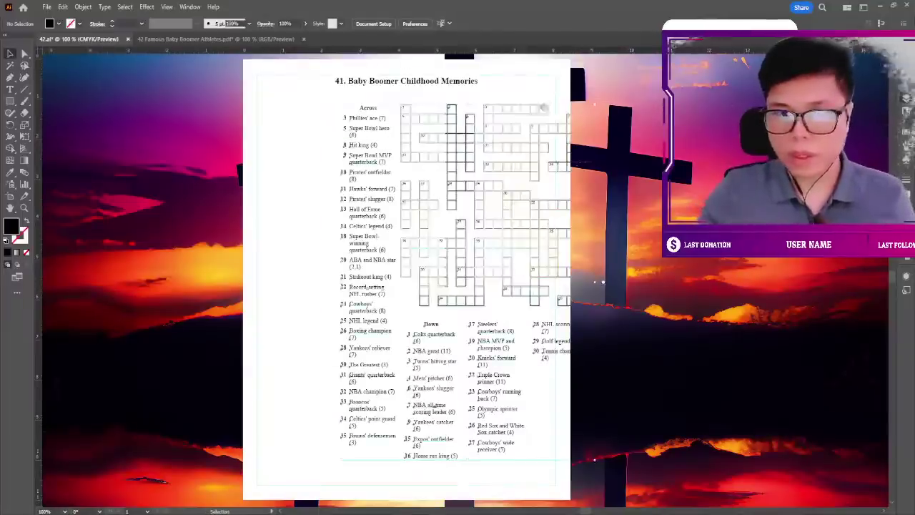
pyautogui.moveTo(524, 116); pyautogui.dragTo(483, 108)
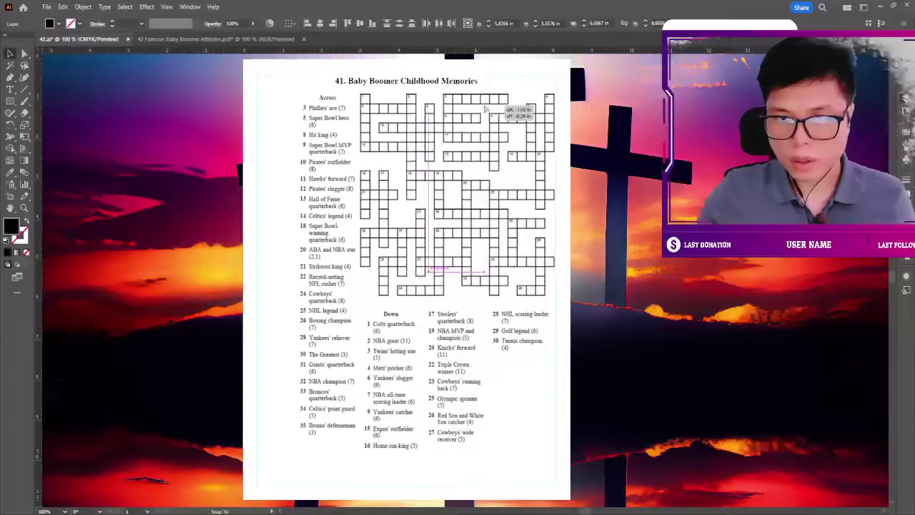
# Scale the crossword grid up to fill the space beside the clues.
pyautogui.scroll(-3, 303, 367)
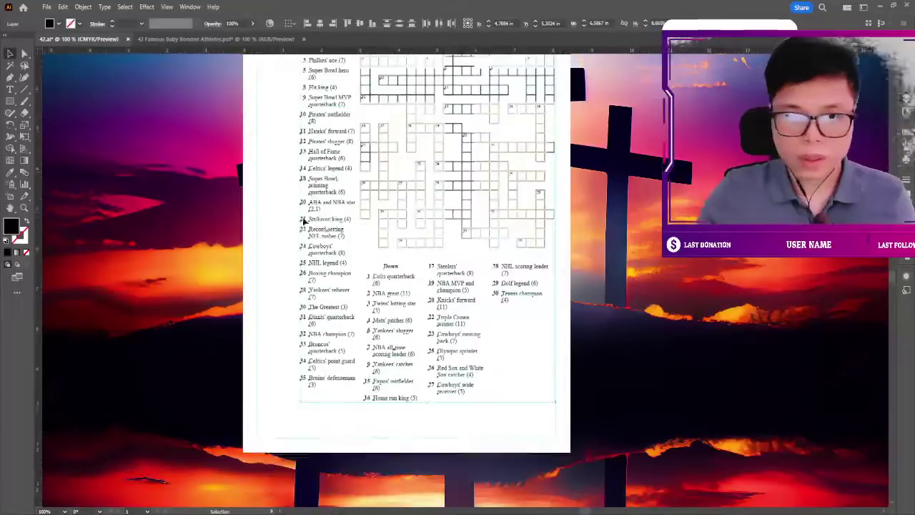
pyautogui.scroll(-2, 303, 367)
pyautogui.moveTo(303, 368); pyautogui.dragTo(250, 426)
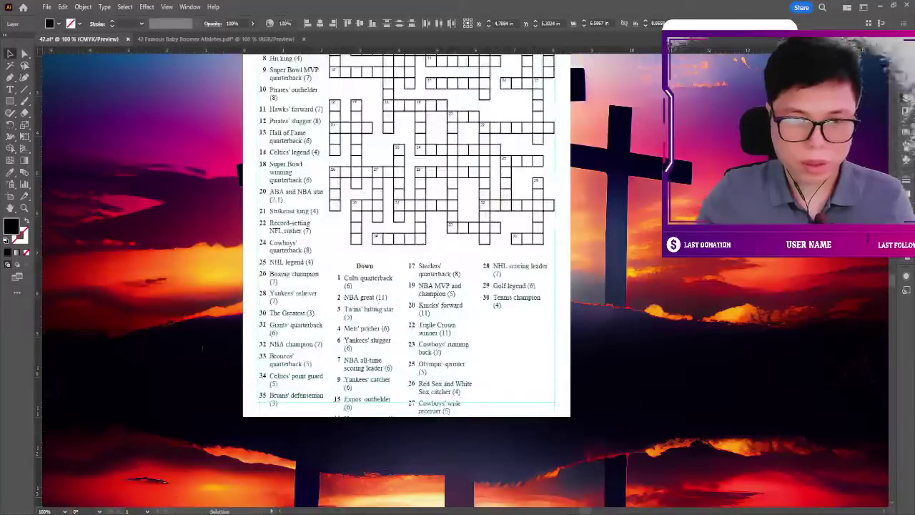
pyautogui.click(491, 283)
# Reselect the enlarged crossword grid on the page.
pyautogui.scroll(1, 492, 283)
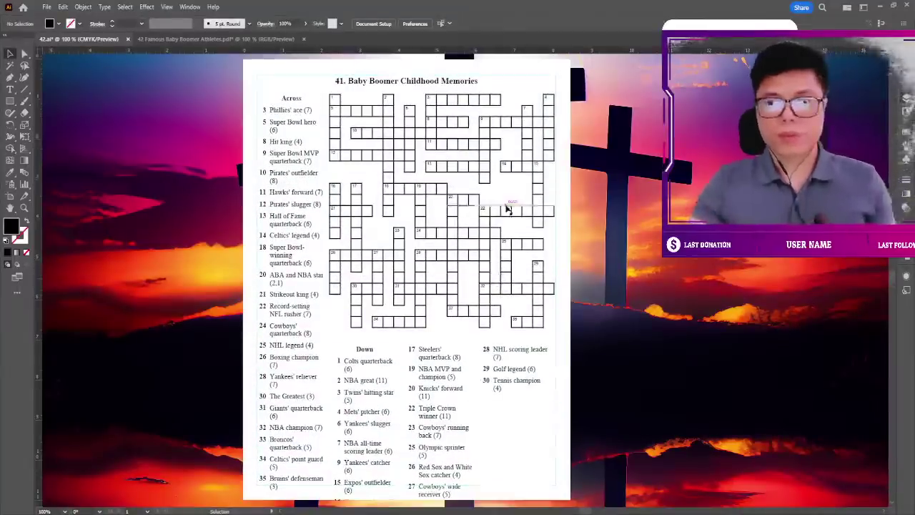
pyautogui.scroll(-1, 588, 217)
pyautogui.scroll(1, 568, 210)
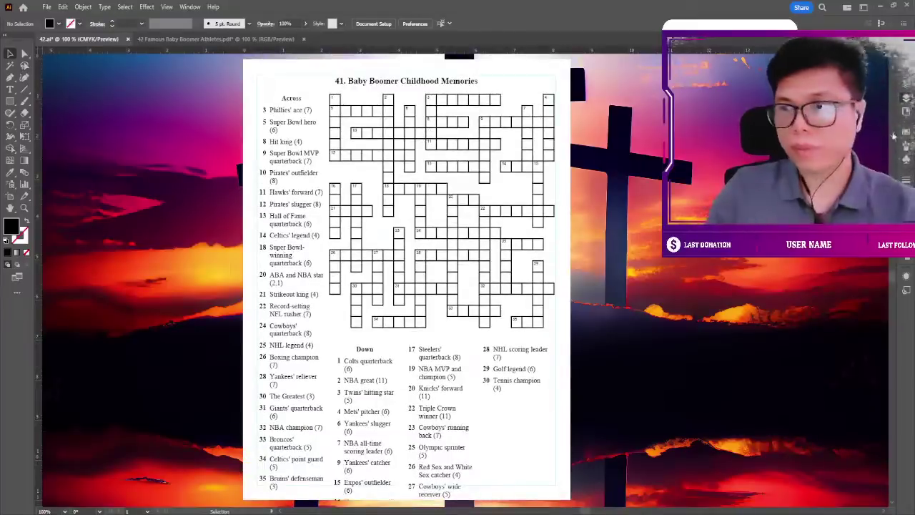
pyautogui.click(584, 132)
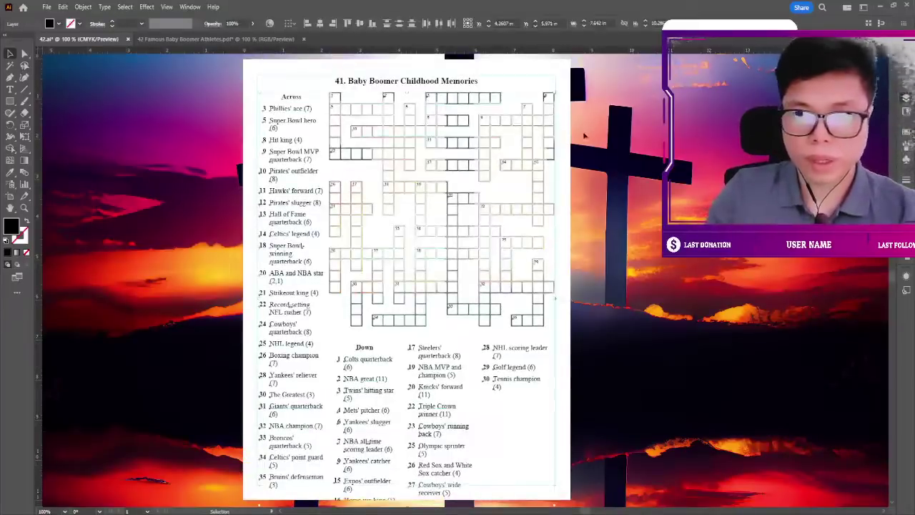
pyautogui.click(576, 160)
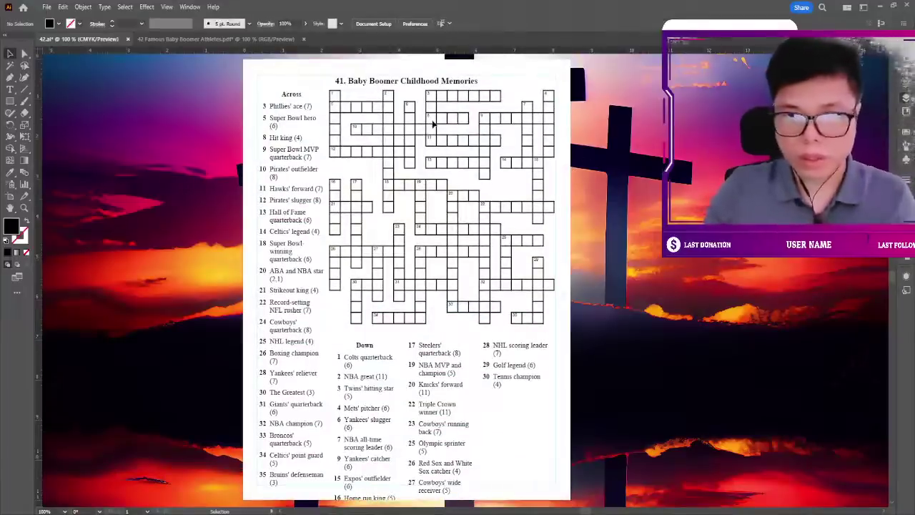
pyautogui.click(432, 126)
# Delete the crossword grid, undo the deletion, and inspect the Across clues text.
pyautogui.press('Delete')
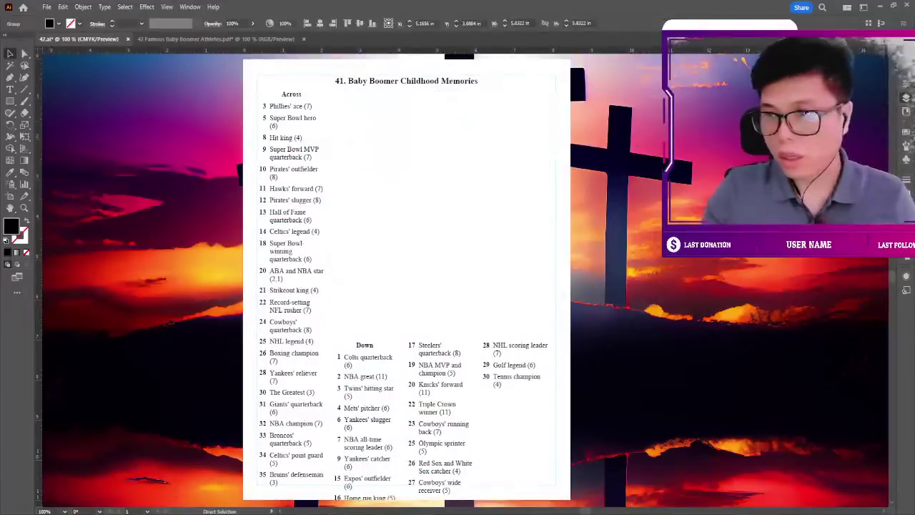
pyautogui.hotkey('ctrl', 'z')
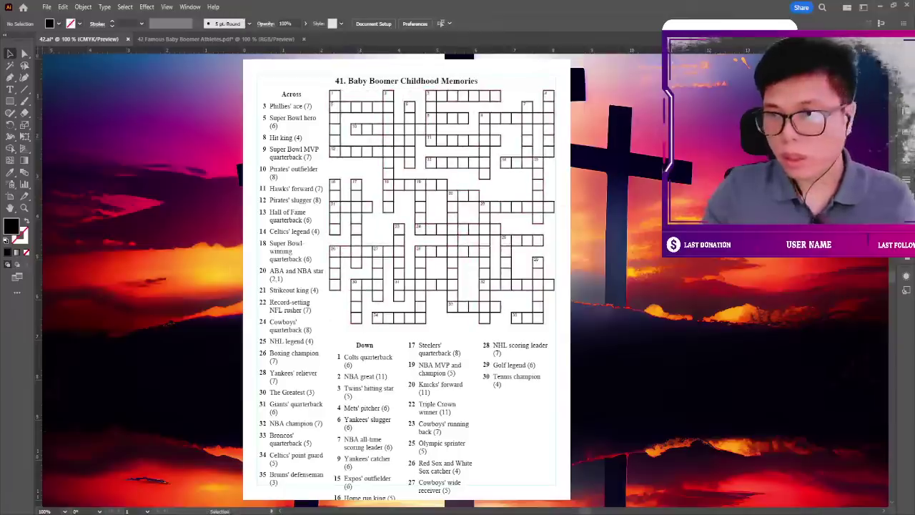
pyautogui.scroll(1, 251, 109)
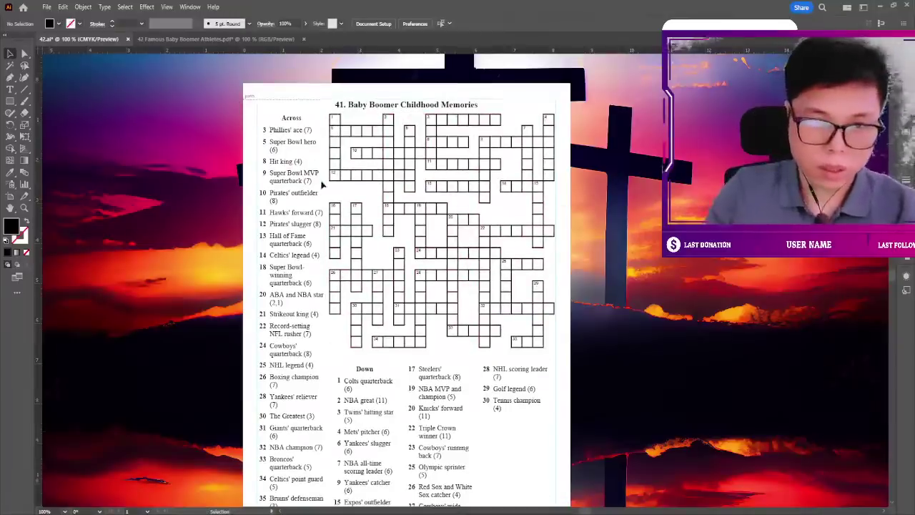
pyautogui.click(293, 164)
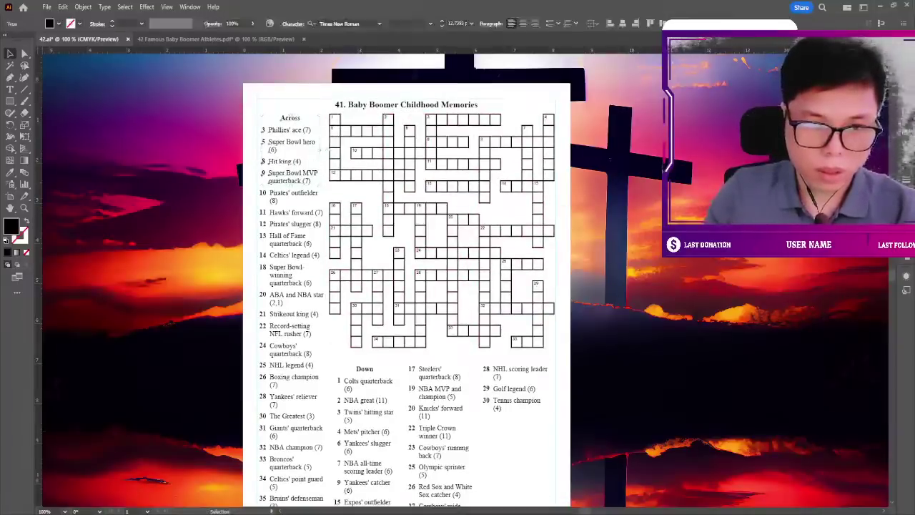
pyautogui.doubleClick(293, 165)
pyautogui.press('Escape')
# Reduce the Across clue list's leading by two steps with Alt+Up.
pyautogui.scroll(-1, 407, 286)
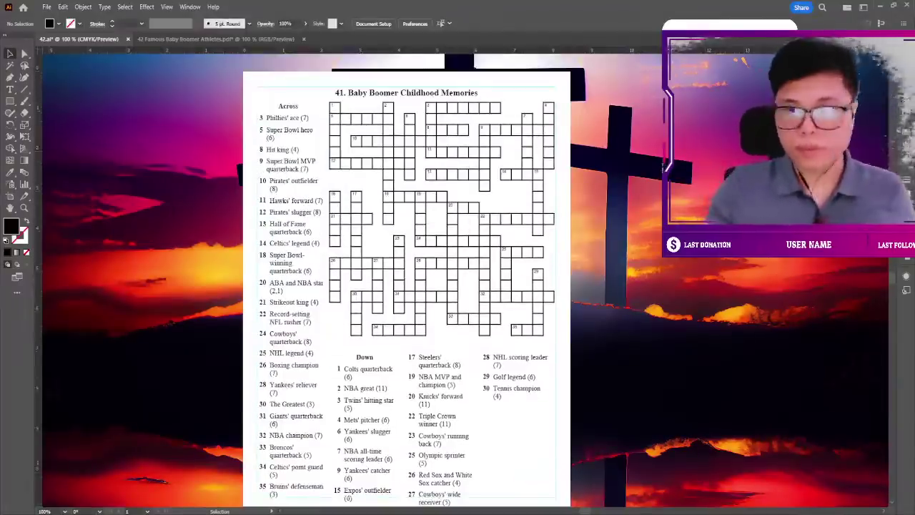
pyautogui.hotkey('ctrl', '-')
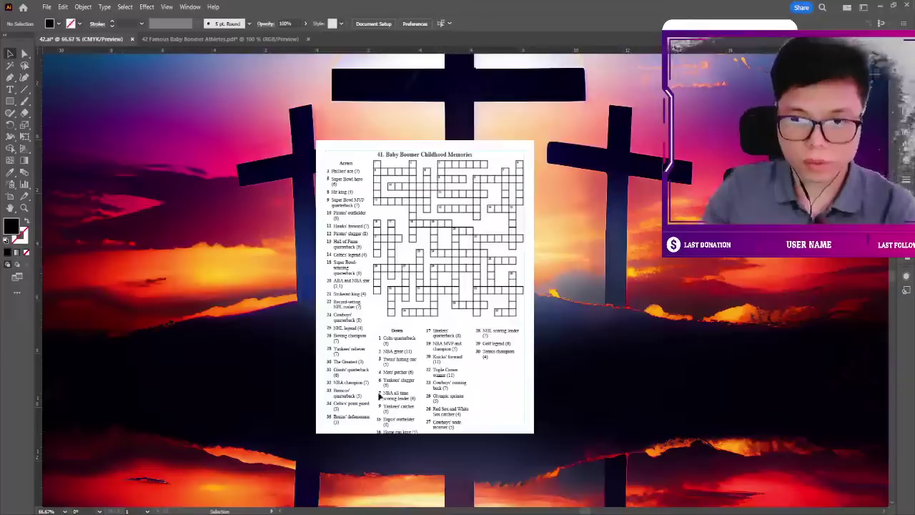
pyautogui.click(387, 409)
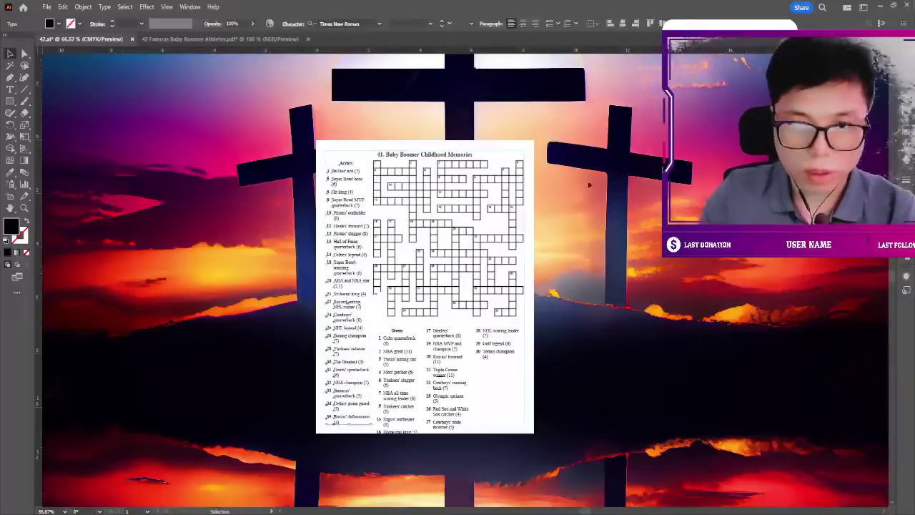
pyautogui.hotkey('alt', 'Up')
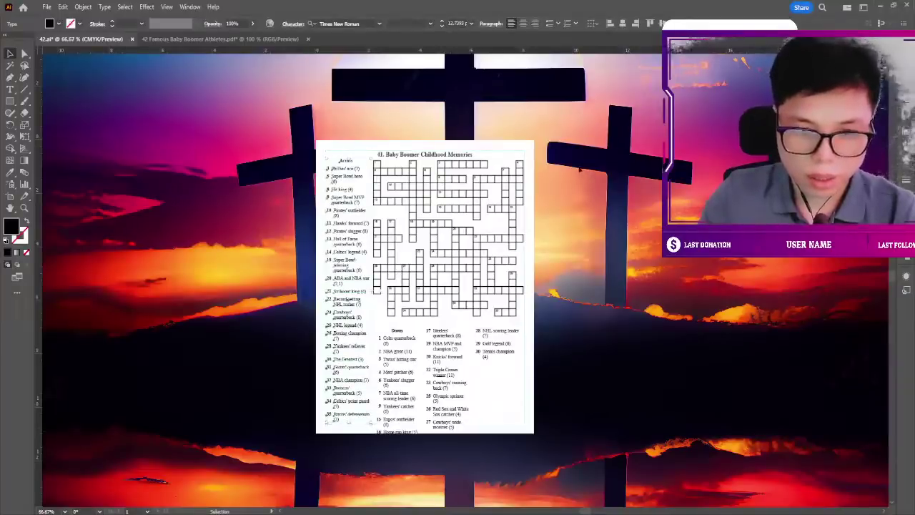
pyautogui.hotkey('alt', 'Up')
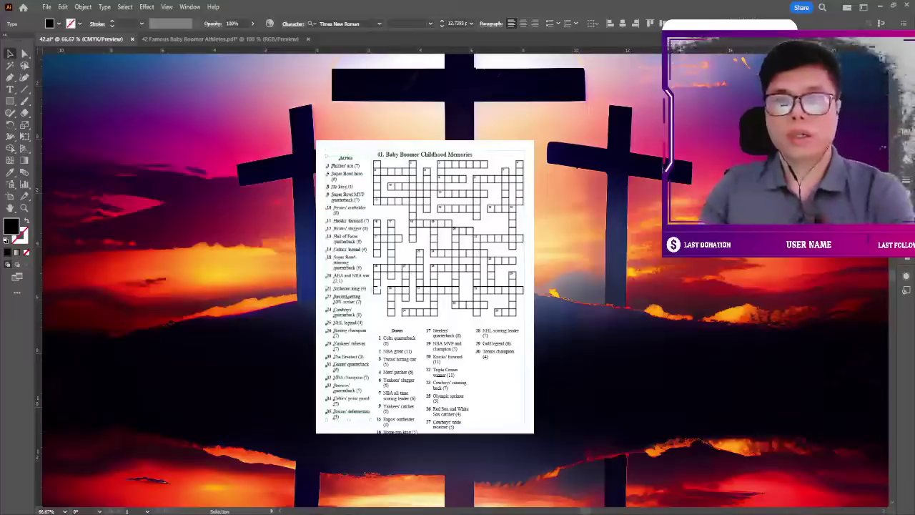
# View the page at 100% with the crossword page in view.
pyautogui.hotkey('ctrl', 'shift', 'a')
pyautogui.hotkey('ctrl', '1')
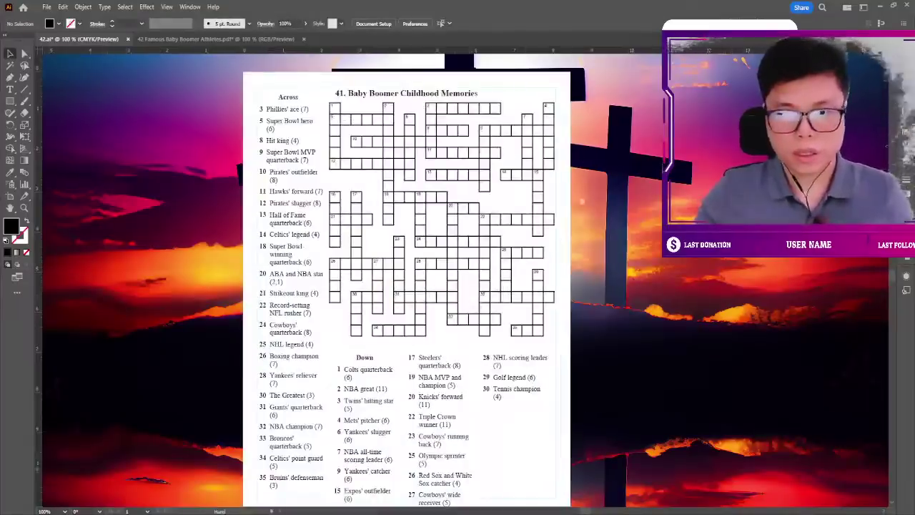
pyautogui.moveTo(579, 213); pyautogui.dragTo(543, 131)
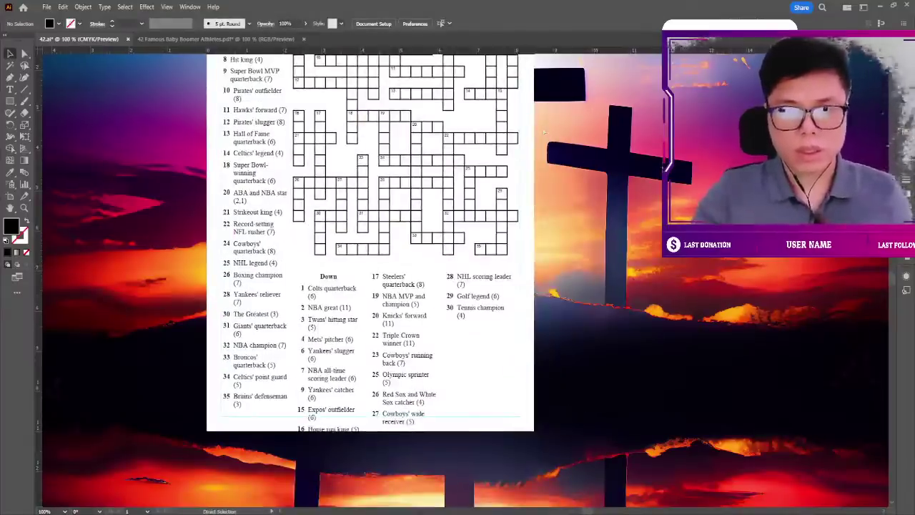
pyautogui.hotkey('ctrl', '0')
pyautogui.hotkey('ctrl', '1')
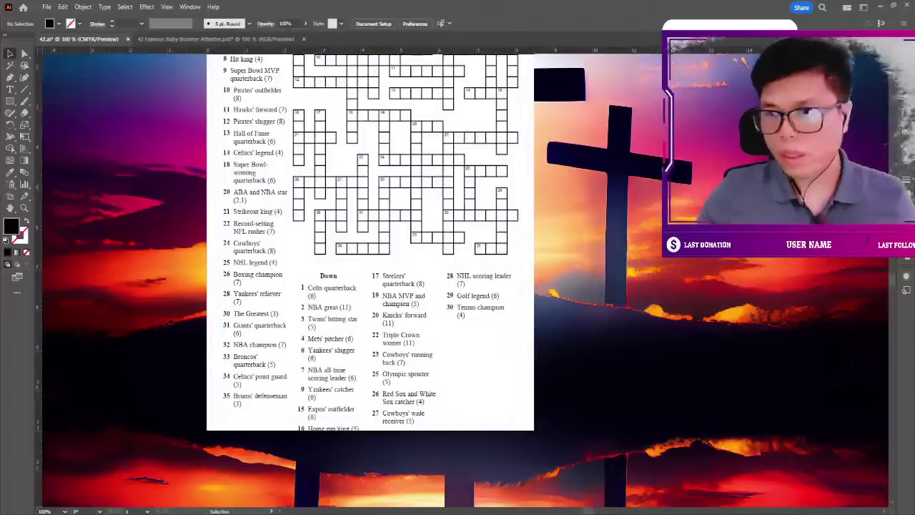
pyautogui.scroll(3, 281, 166)
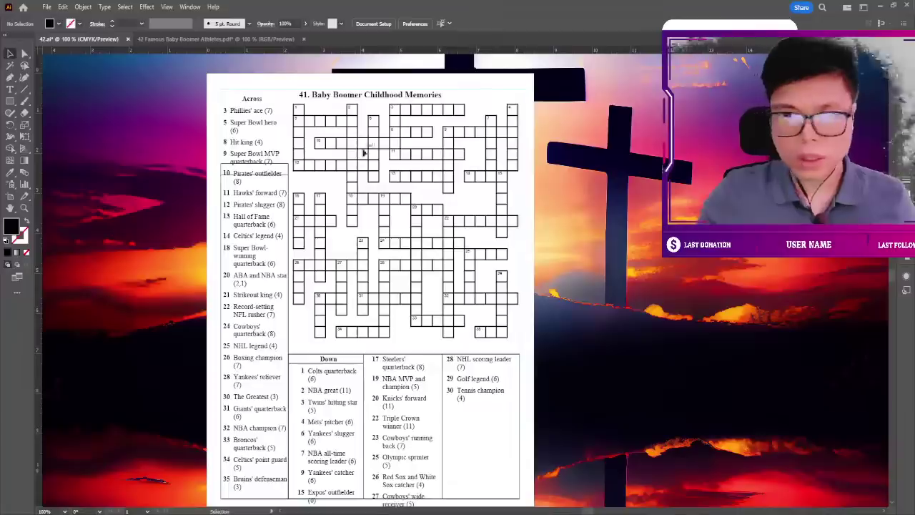
# Draw a rectangle and position it around the Across heading.
pyautogui.press('m')
pyautogui.moveTo(278, 174)
pyautogui.mouseDown()
pyautogui.moveTo(262, 88)
pyautogui.moveTo(263, 97)
pyautogui.mouseUp()
pyautogui.moveTo(288, 179); pyautogui.dragTo(283, 107)
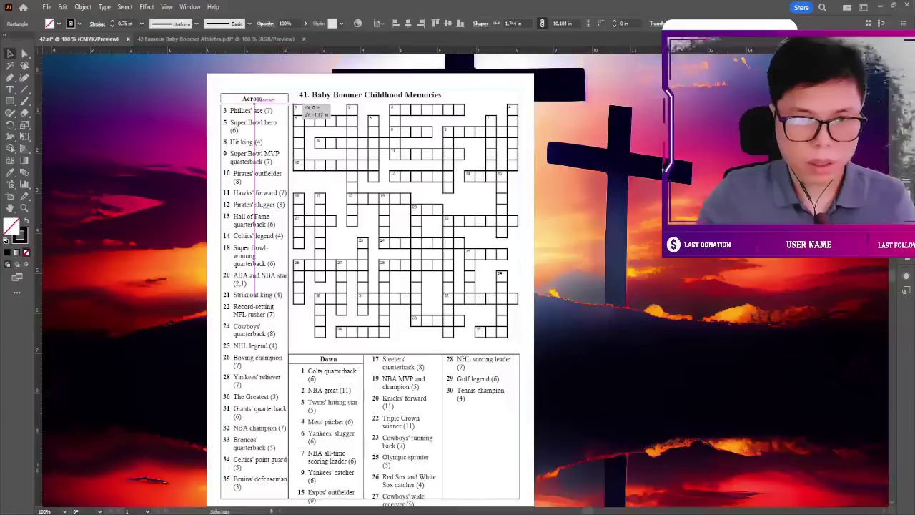
pyautogui.scroll(-5, 370, 215)
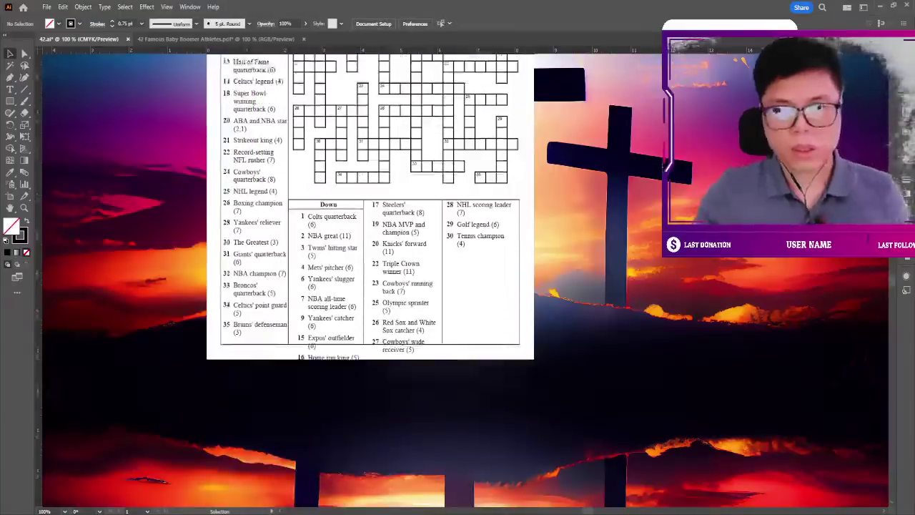
pyautogui.scroll(-2, 370, 207)
pyautogui.scroll(2, 369, 208)
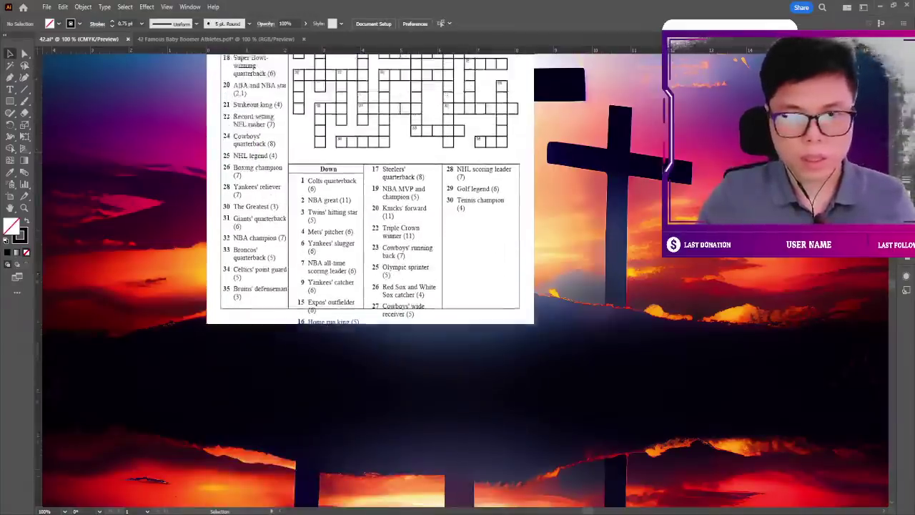
pyautogui.scroll(2, 369, 207)
pyautogui.scroll(2, 370, 207)
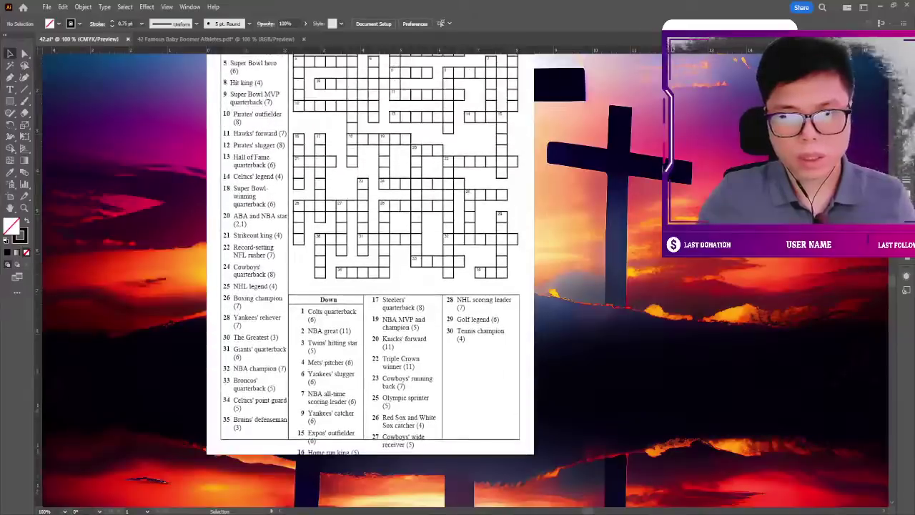
pyautogui.scroll(-4, 369, 208)
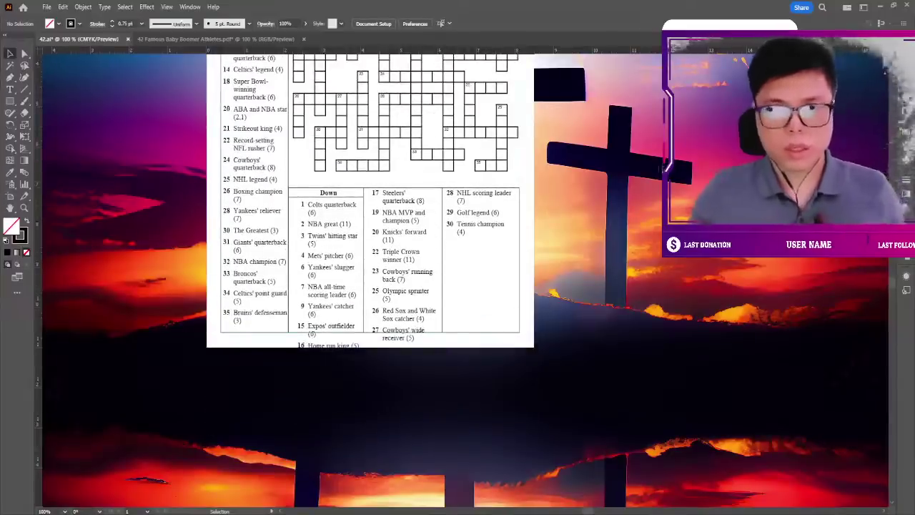
pyautogui.scroll(3, 370, 207)
pyautogui.scroll(2, 369, 208)
pyautogui.scroll(3, 370, 207)
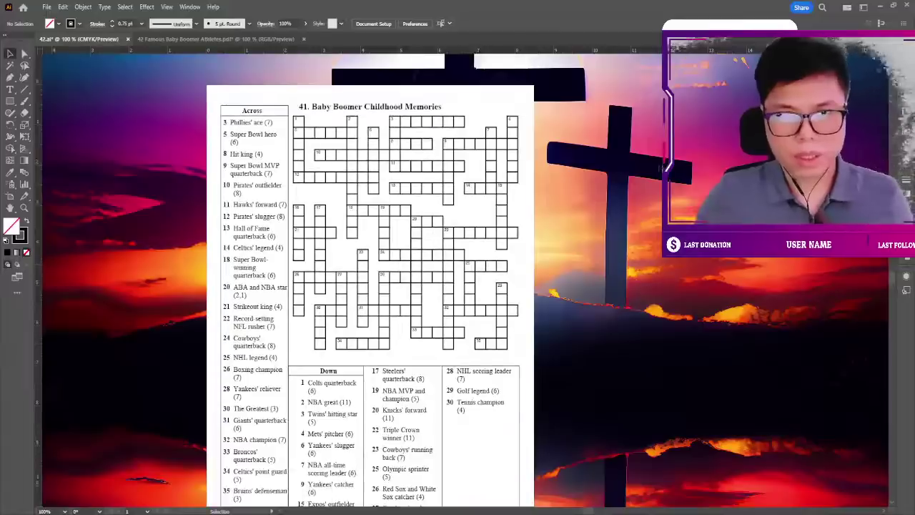
pyautogui.scroll(-3, 370, 208)
pyautogui.scroll(-2, 370, 207)
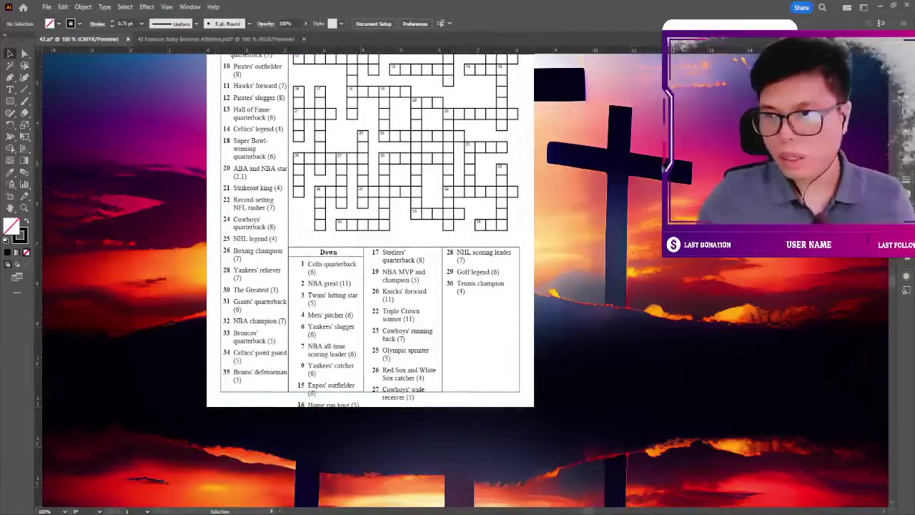
# Scale the crossword grid group up slightly and deselect it.
pyautogui.click(298, 228)
pyautogui.scroll(2, 298, 222)
pyautogui.scroll(1, 298, 217)
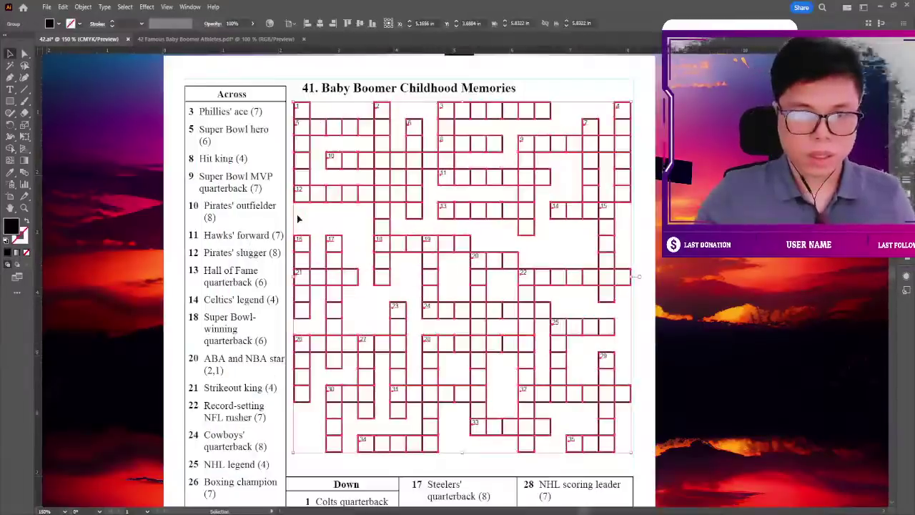
pyautogui.scroll(-3, 298, 236)
pyautogui.scroll(-2, 286, 298)
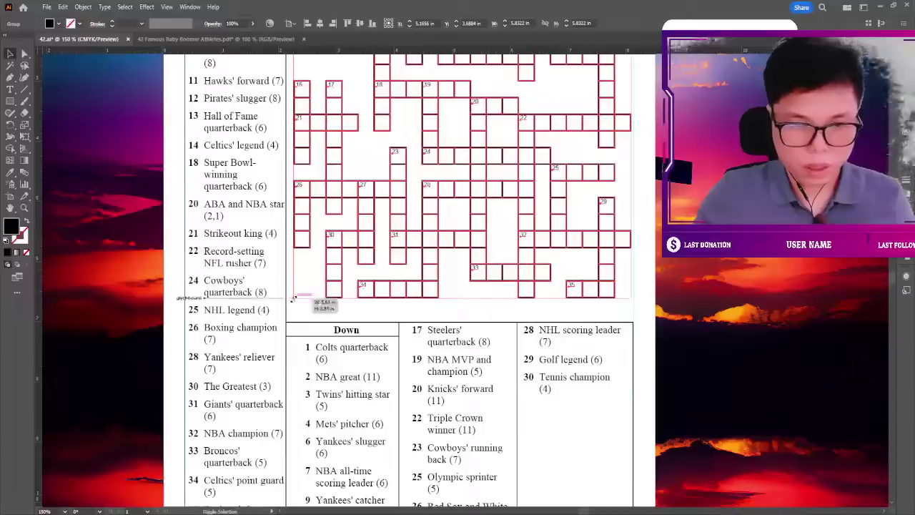
pyautogui.moveTo(293, 299); pyautogui.dragTo(291, 303)
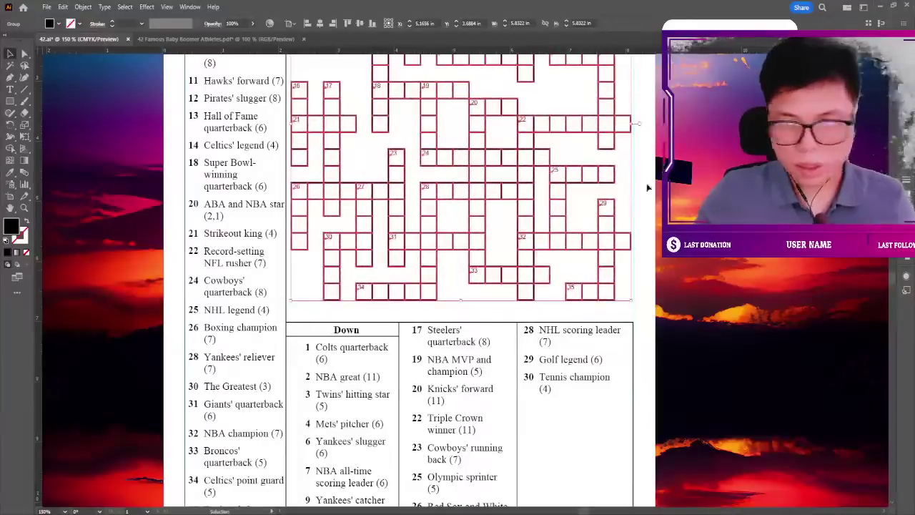
pyautogui.hotkey('ctrl', 'shift', 'a')
# Bring the Down clue list into view and set no fill with a black outline.
pyautogui.scroll(-3, 493, 243)
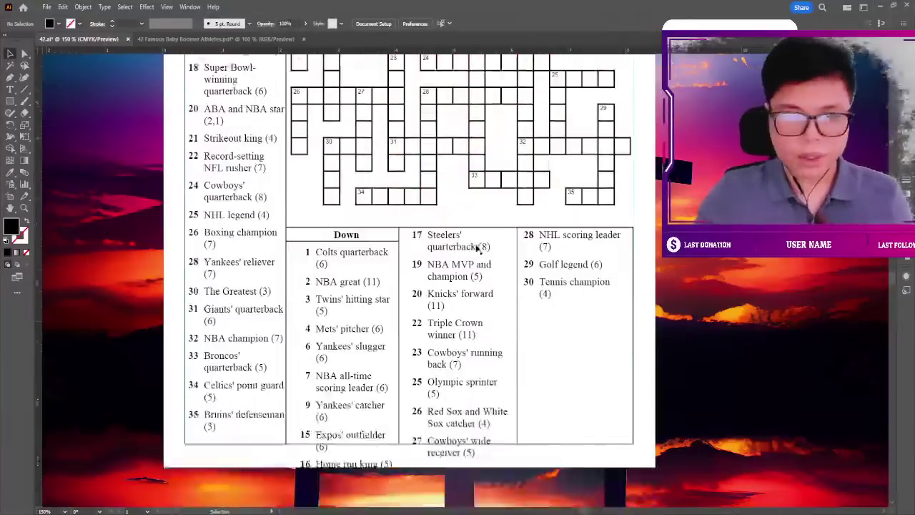
pyautogui.scroll(-1, 493, 243)
pyautogui.scroll(1, 500, 241)
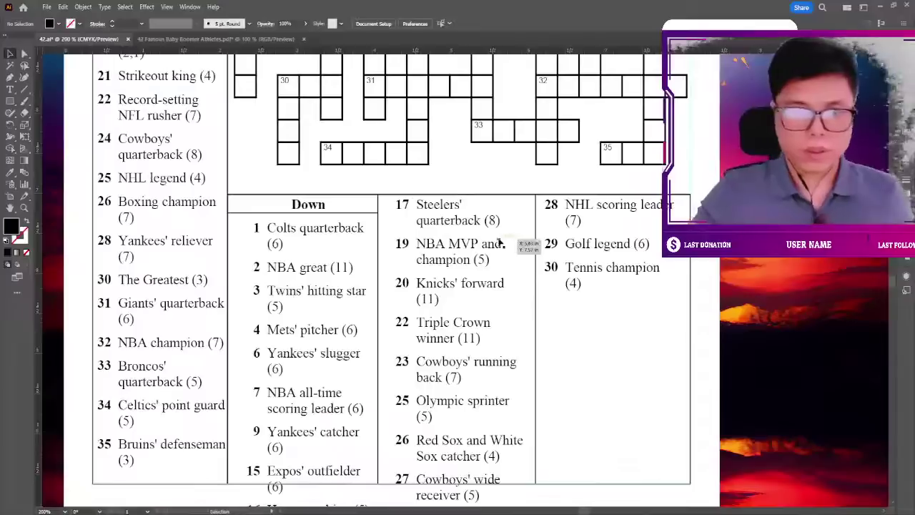
pyautogui.moveTo(429, 261); pyautogui.dragTo(409, 166)
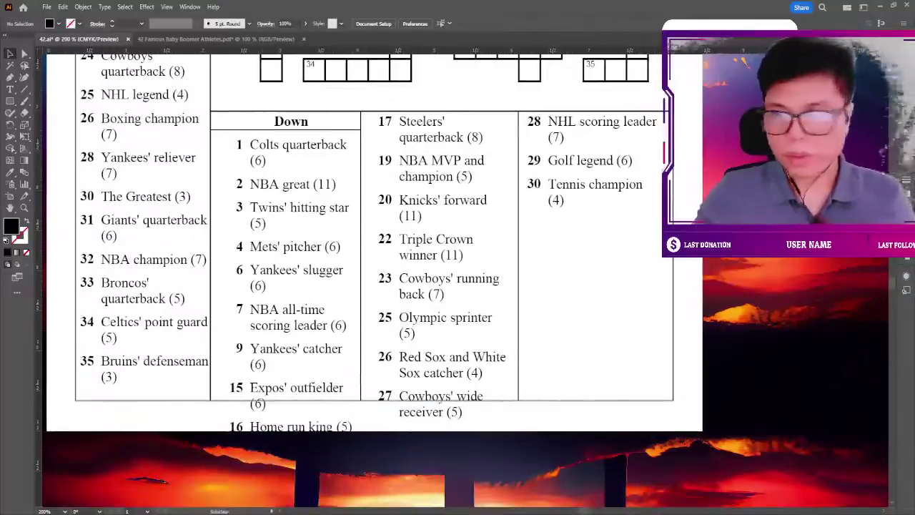
pyautogui.scroll(-1, 604, 164)
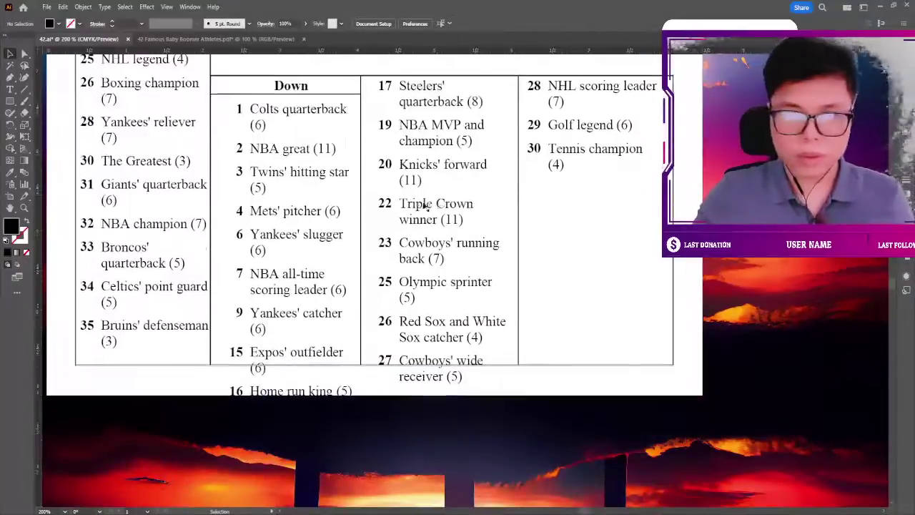
pyautogui.scroll(1, 573, 194)
pyautogui.hscroll(2, 536, 243)
pyautogui.hscroll(1, 595, 197)
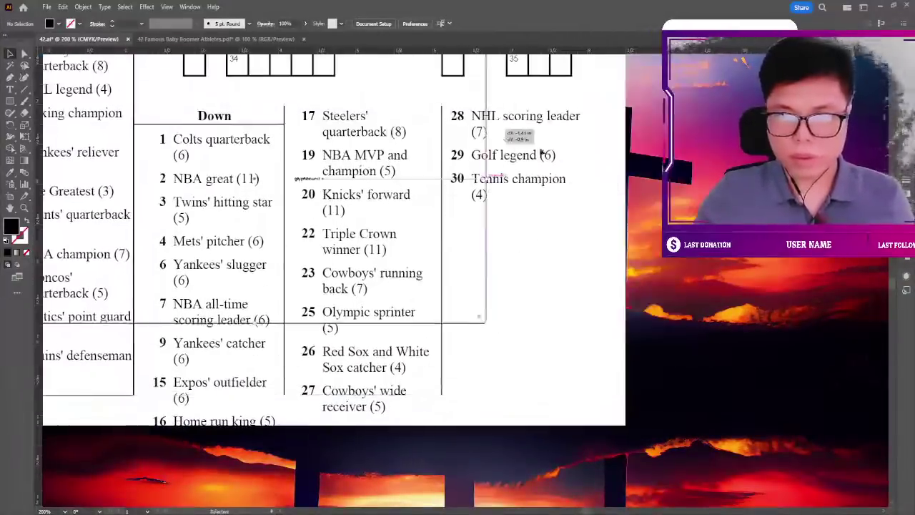
pyautogui.hotkey('shift', 'x')
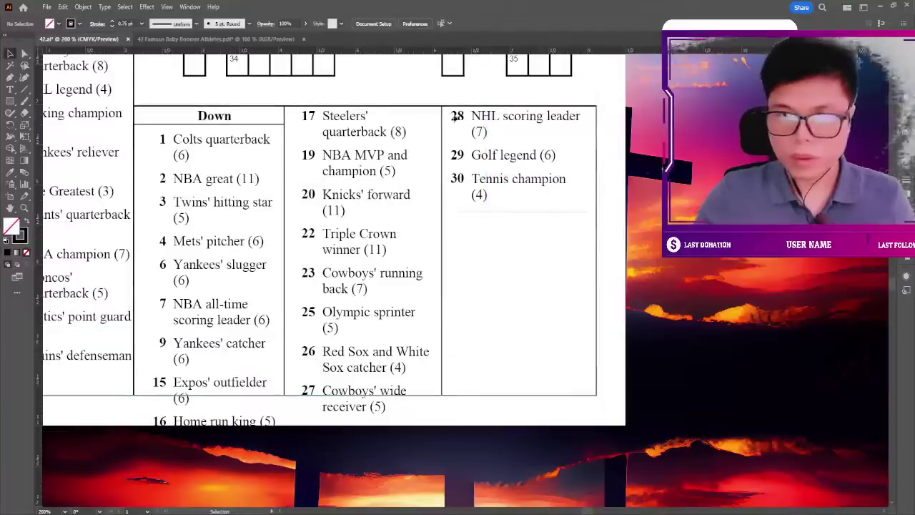
# Rearrange the right Down column so clues 26–30 sit at its top.
pyautogui.moveTo(453, 119); pyautogui.dragTo(468, 171)
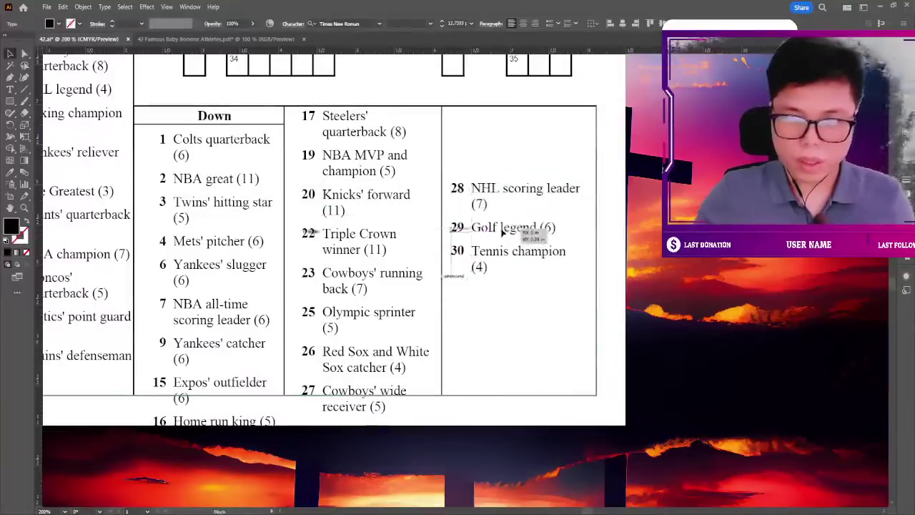
pyautogui.moveTo(503, 218); pyautogui.dragTo(504, 246)
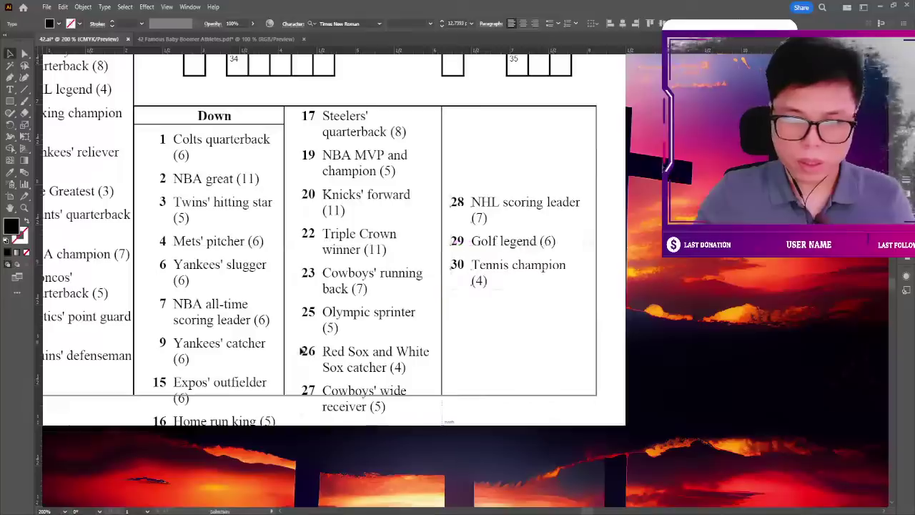
pyautogui.moveTo(301, 351); pyautogui.dragTo(481, 129)
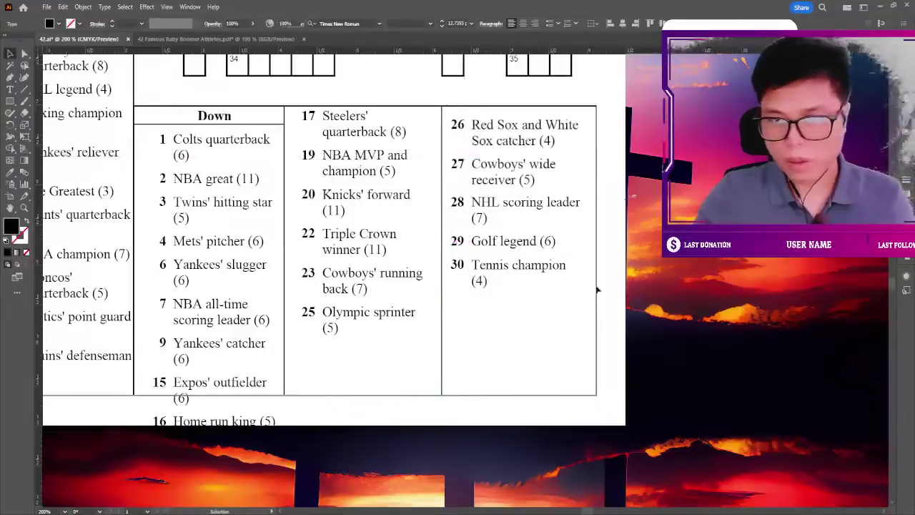
pyautogui.moveTo(480, 129); pyautogui.dragTo(463, 123)
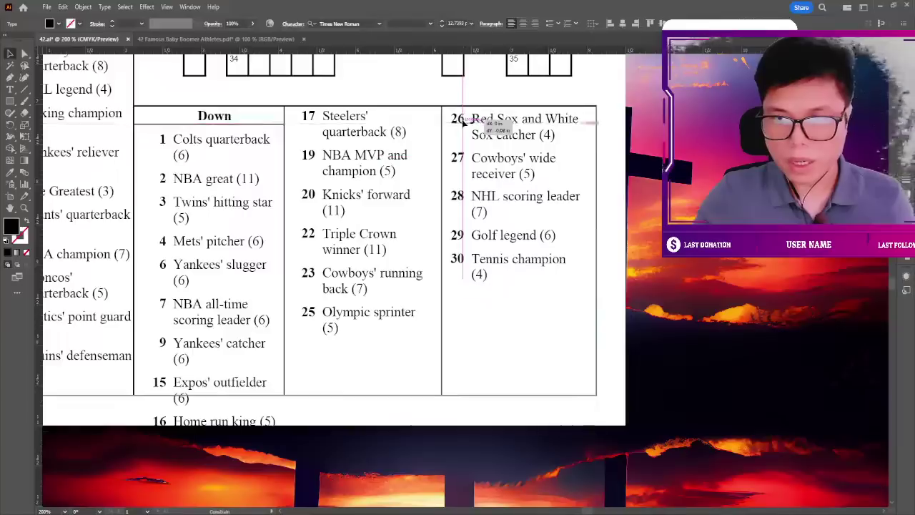
# Move clues 17–25 down and place clues 16 and 15 above them.
pyautogui.moveTo(362, 199); pyautogui.dragTo(460, 208)
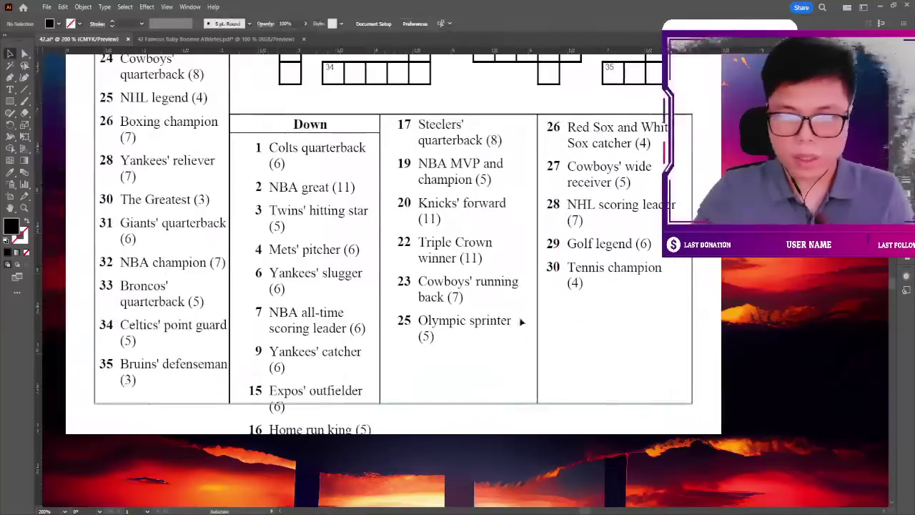
pyautogui.moveTo(407, 145); pyautogui.dragTo(413, 181)
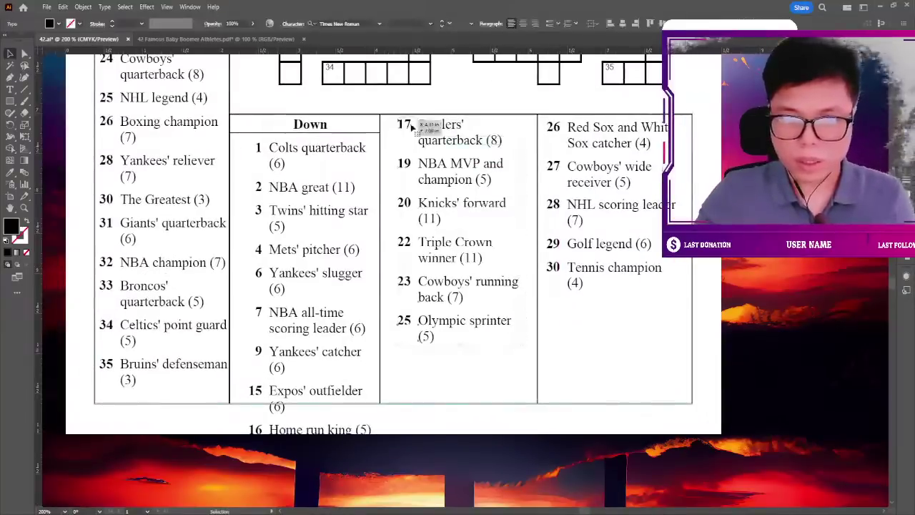
pyautogui.click(384, 421)
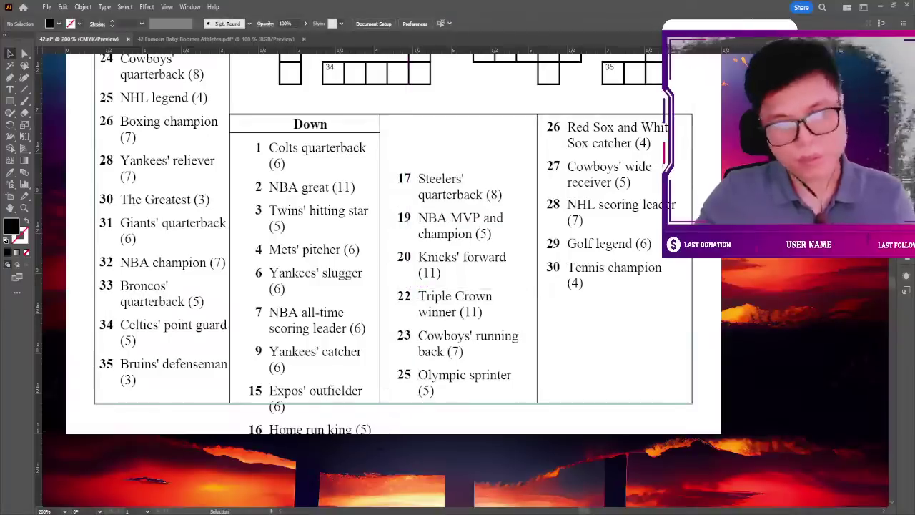
pyautogui.moveTo(339, 430); pyautogui.dragTo(485, 156)
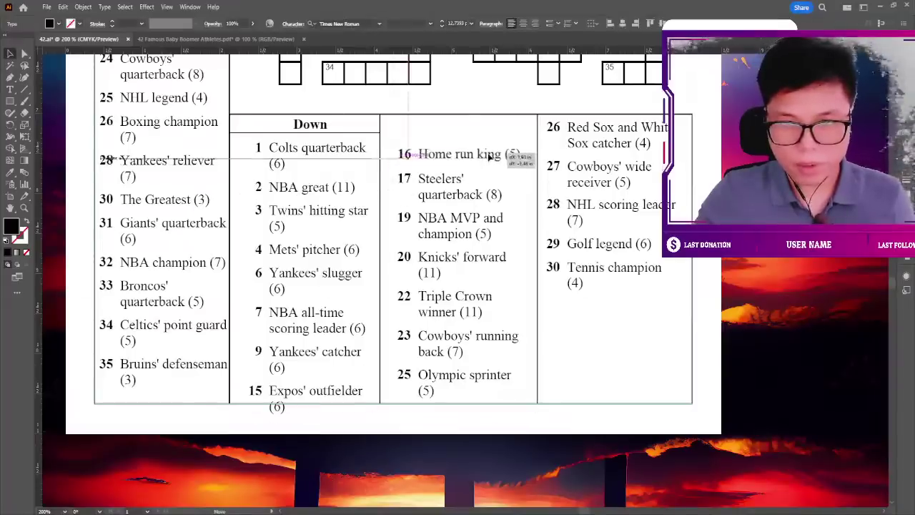
pyautogui.click(311, 420)
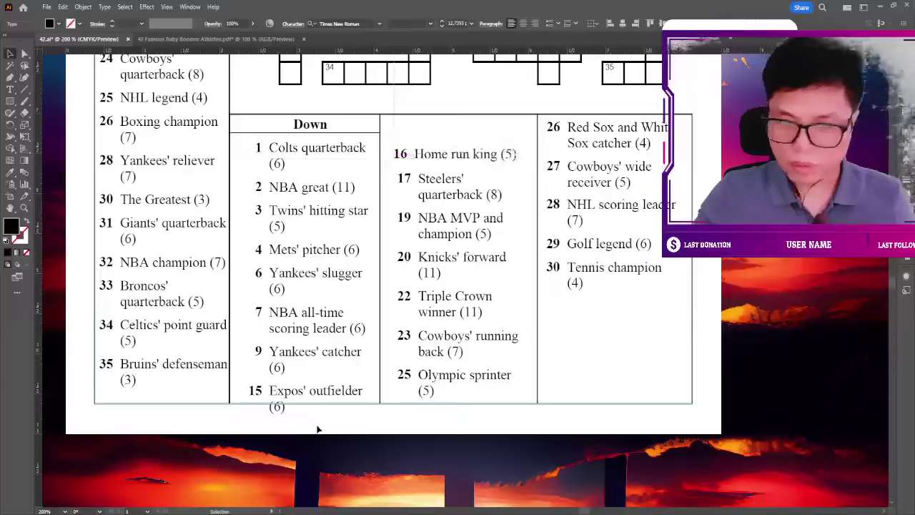
pyautogui.moveTo(289, 401)
pyautogui.mouseDown()
pyautogui.moveTo(429, 120)
pyautogui.moveTo(513, 121)
pyautogui.mouseUp()
pyautogui.click(443, 145)
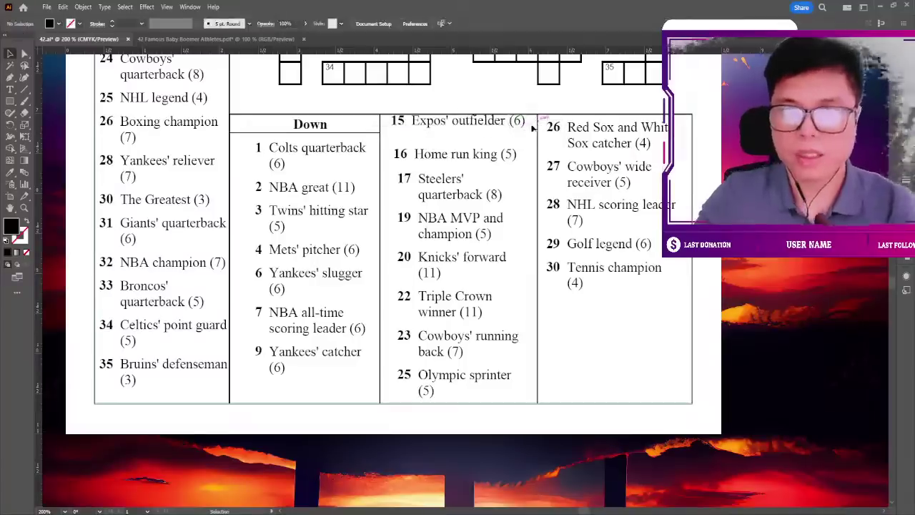
# Nudge the 15 Expos' outfielder clue and shift the first Down column slightly left.
pyautogui.click(437, 123)
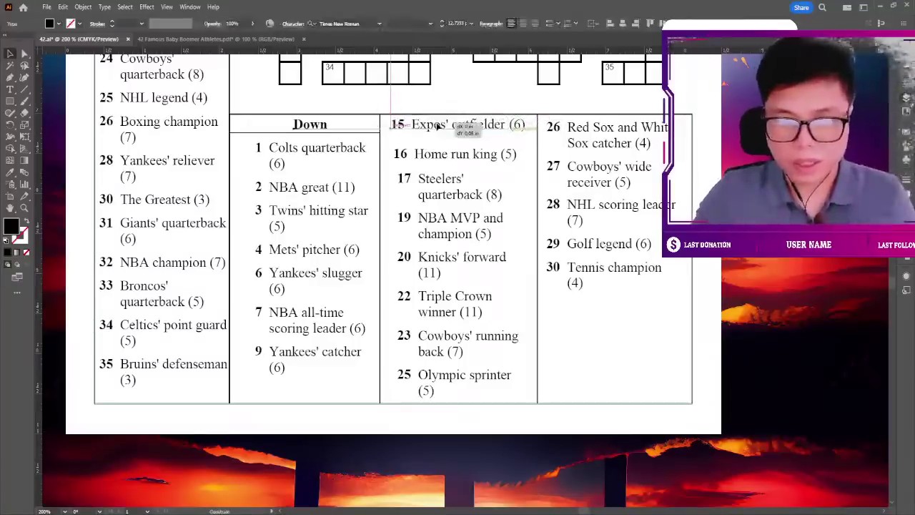
pyautogui.moveTo(437, 123)
pyautogui.mouseDown()
pyautogui.moveTo(439, 132)
pyautogui.moveTo(423, 133)
pyautogui.mouseUp()
pyautogui.click(543, 368)
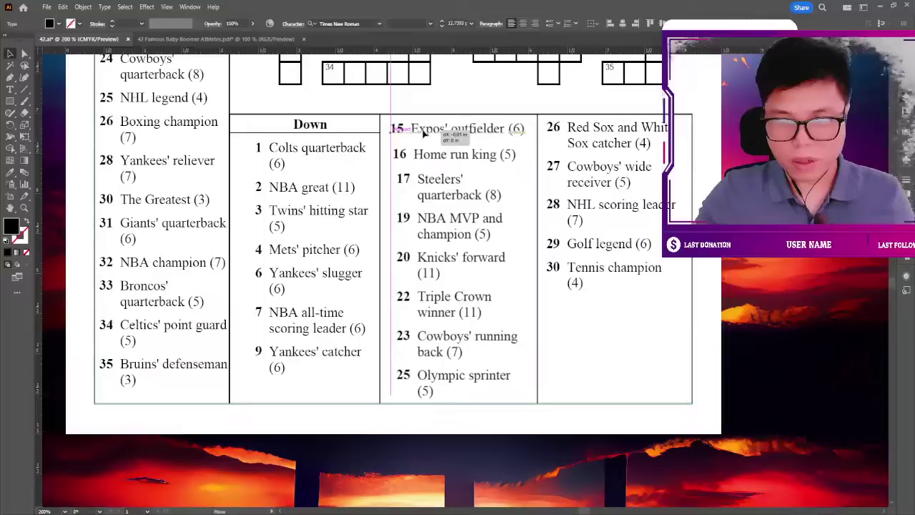
pyautogui.click(485, 409)
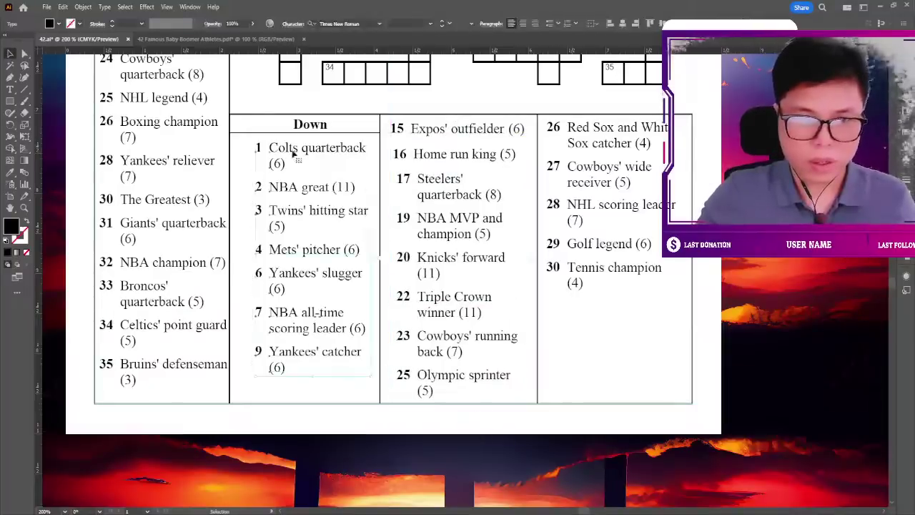
pyautogui.moveTo(293, 148); pyautogui.dragTo(283, 151)
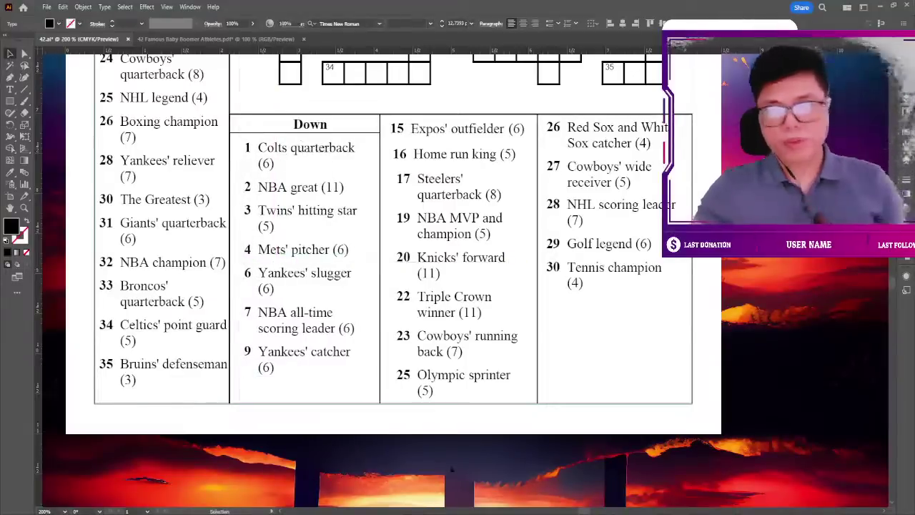
# Zoom out, then switch to the athletes PDF and close it.
pyautogui.click(451, 468)
pyautogui.hotkey('ctrl', '-')
pyautogui.hotkey('ctrl', '-')
pyautogui.scroll(3, 457, 457)
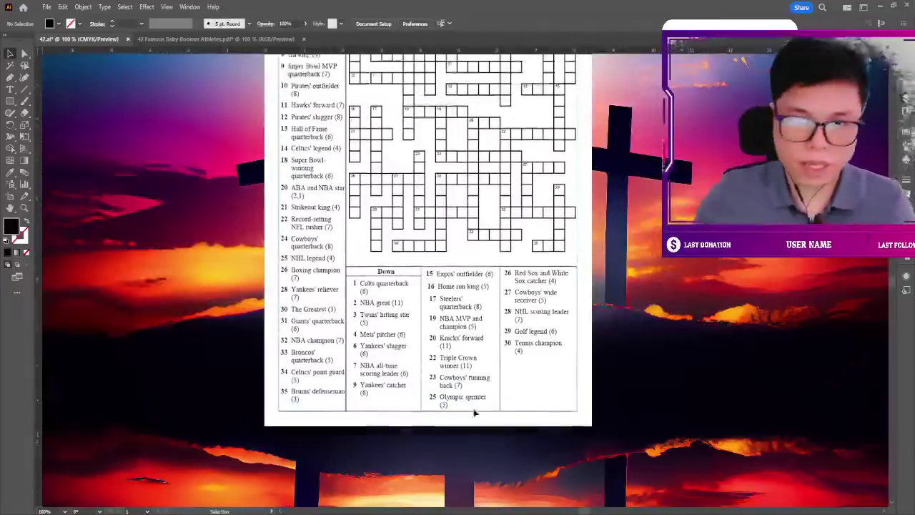
pyautogui.scroll(2, 474, 410)
pyautogui.scroll(1, 481, 190)
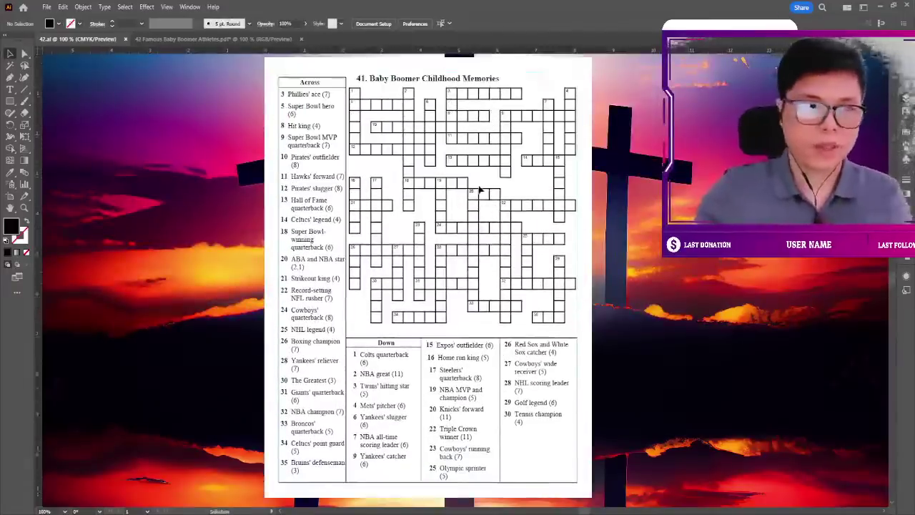
pyautogui.click(286, 39)
pyautogui.hotkey('ctrl', 'a')
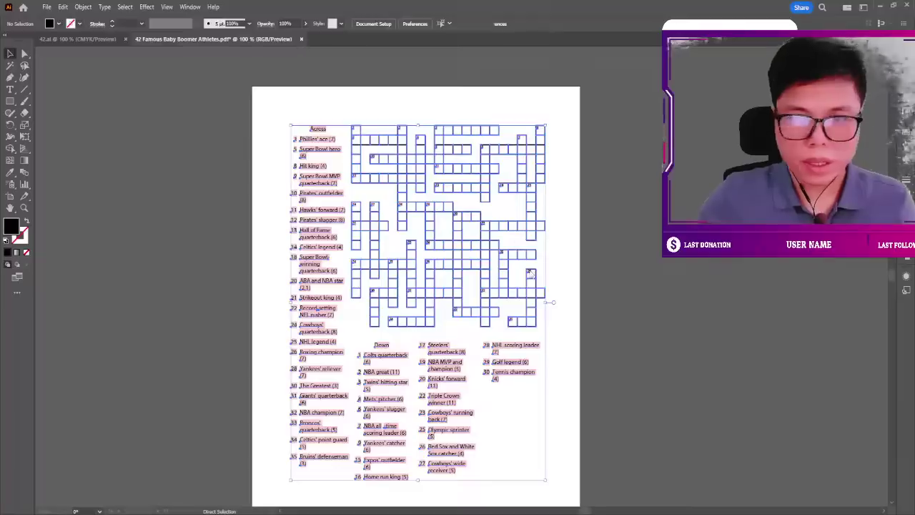
pyautogui.hotkey('ctrl', 'w')
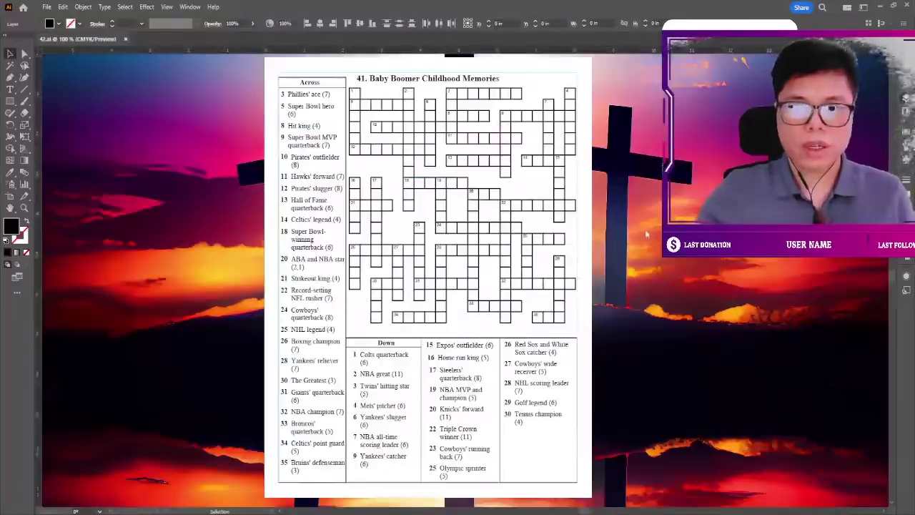
# Zoom in and out on the crossword page to review the layout.
pyautogui.hotkey('ctrl', '=')
pyautogui.hotkey('ctrl', '-')
pyautogui.hotkey('ctrl', '=')
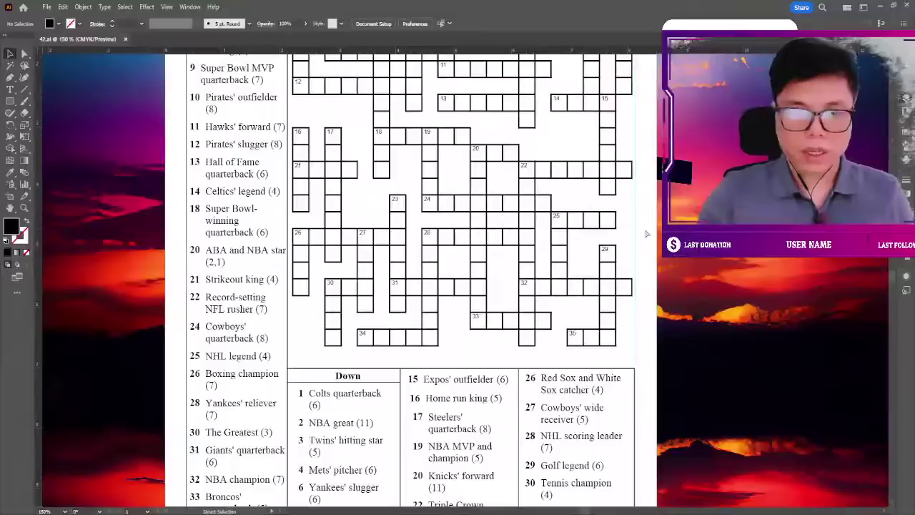
pyautogui.hotkey('ctrl', '-')
pyautogui.hotkey('ctrl', '=')
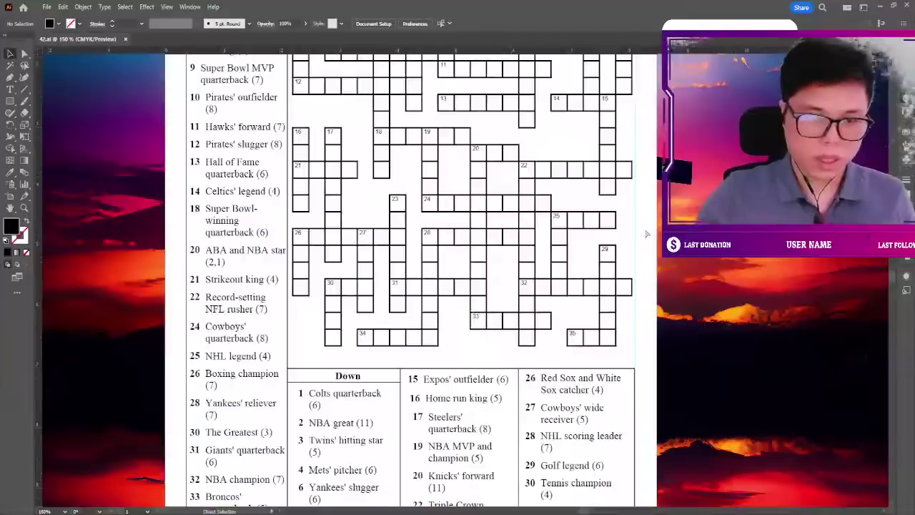
pyautogui.hotkey('ctrl', '-')
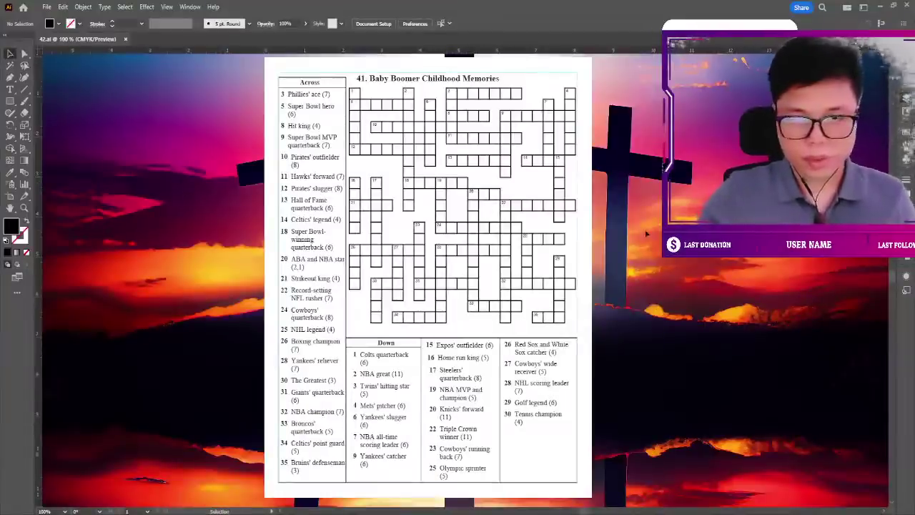
pyautogui.scroll(-1, 544, 198)
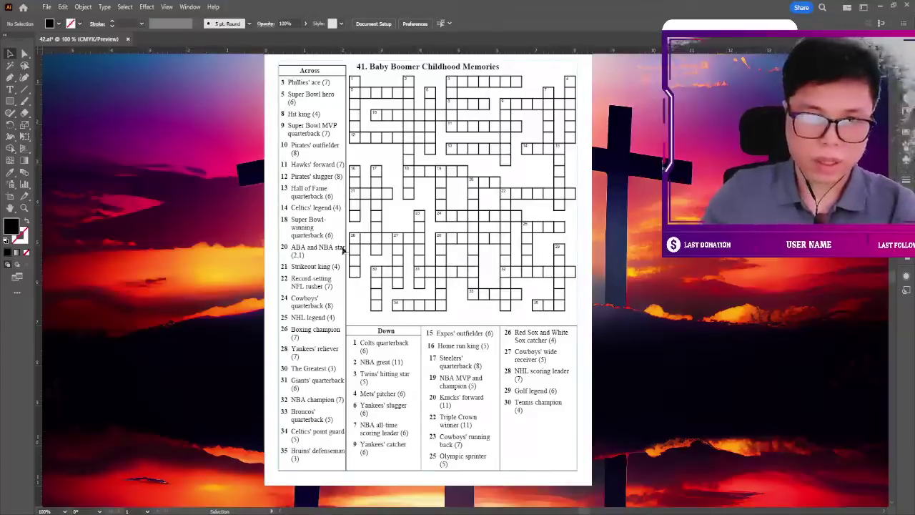
pyautogui.click(348, 474)
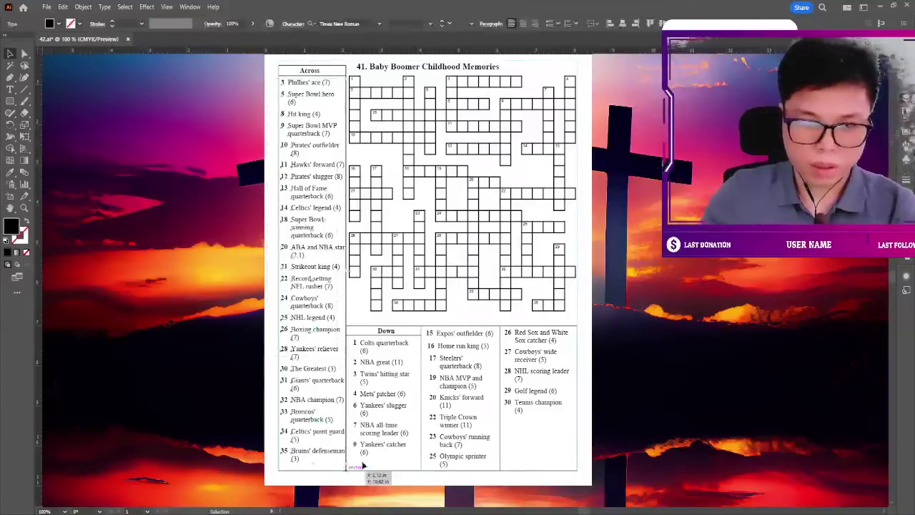
pyautogui.click(630, 250)
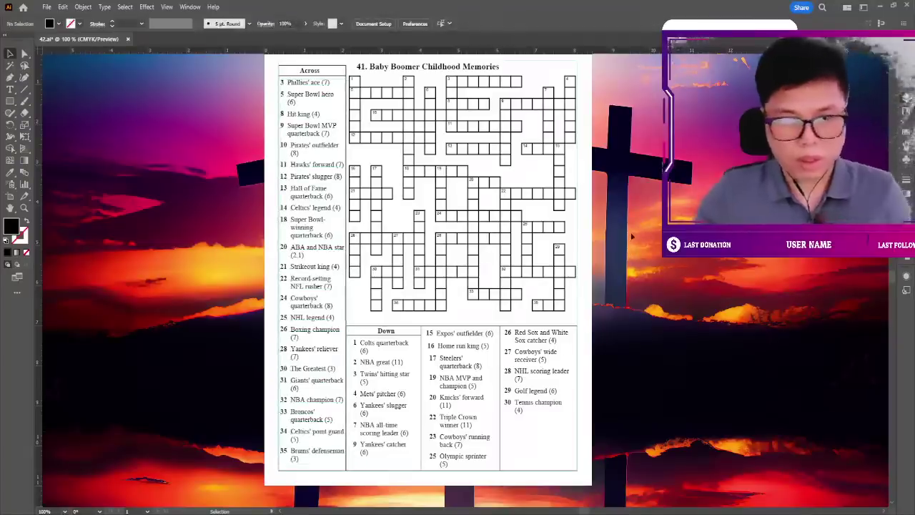
pyautogui.hotkey('ctrl', '=')
pyautogui.hotkey('ctrl', '-')
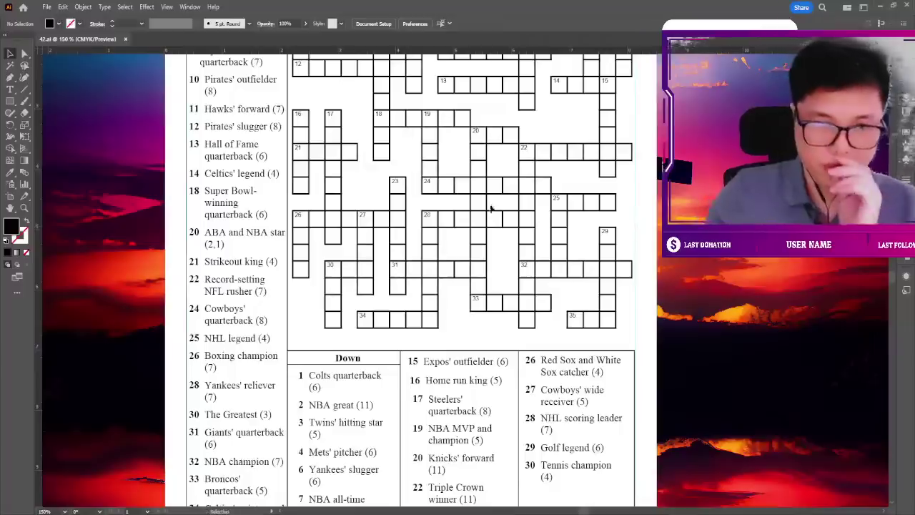
pyautogui.scroll(-1, 491, 208)
pyautogui.scroll(-1, 495, 203)
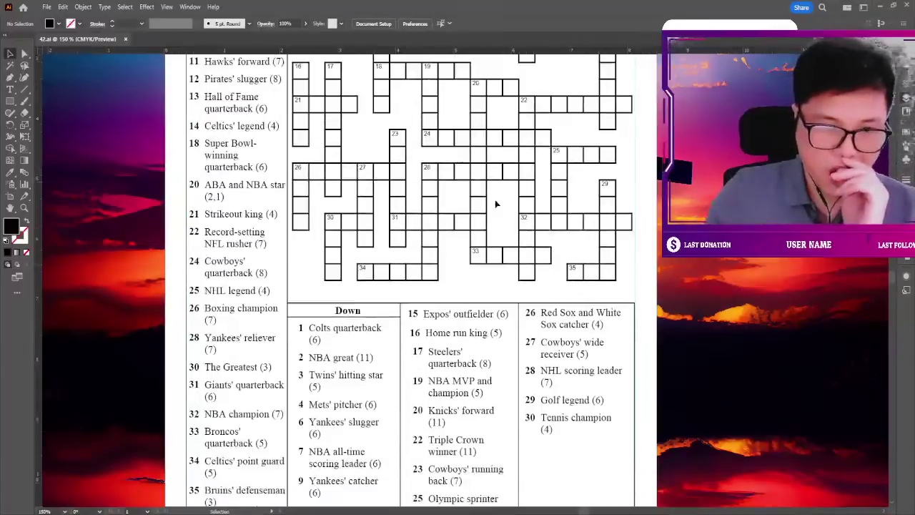
pyautogui.scroll(-1, 494, 203)
pyautogui.scroll(-1, 495, 208)
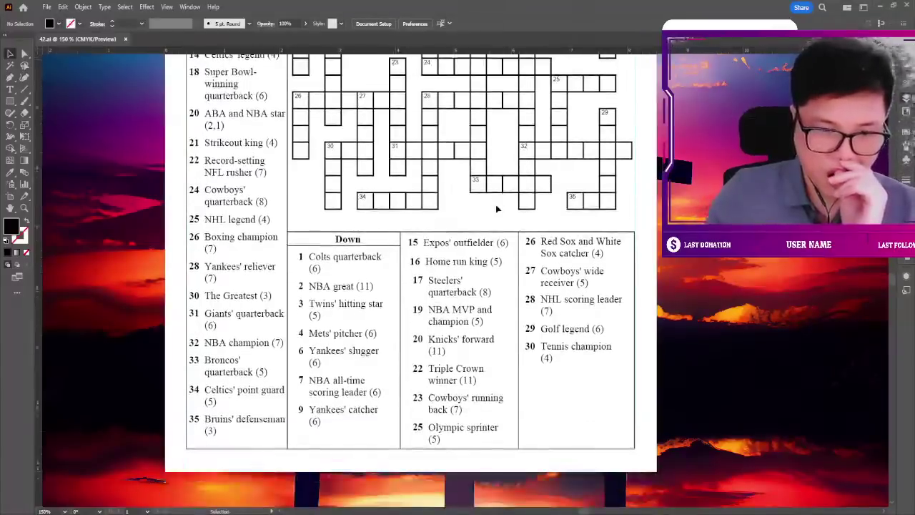
pyautogui.scroll(1, 495, 205)
pyautogui.scroll(4, 495, 206)
pyautogui.scroll(3, 495, 205)
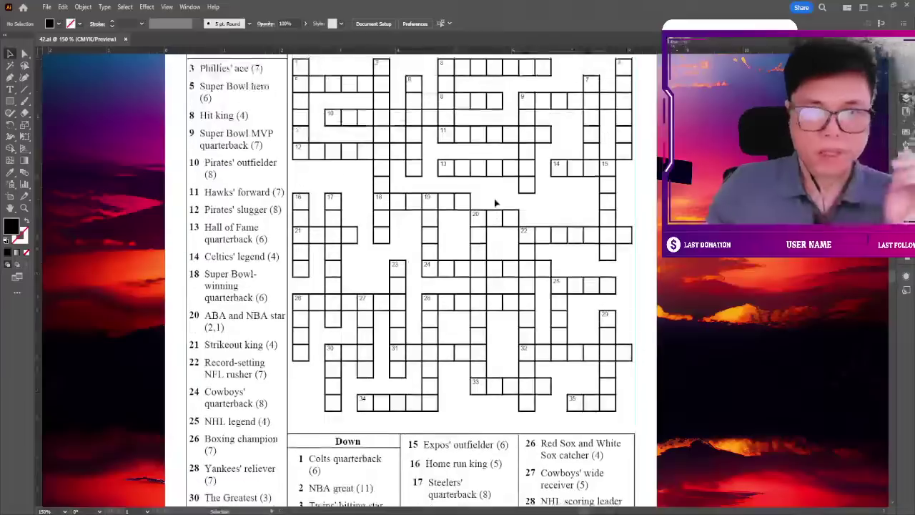
pyautogui.scroll(2, 496, 205)
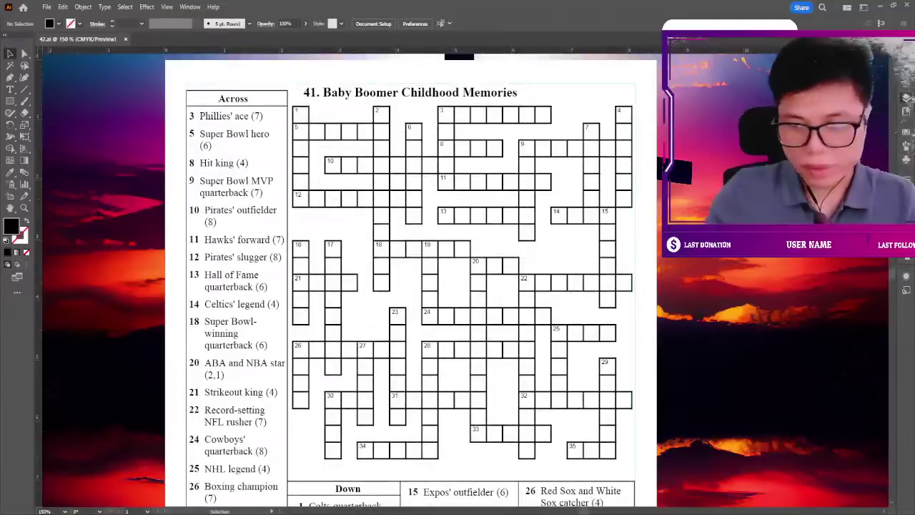
pyautogui.scroll(-2, 556, 278)
pyautogui.scroll(-5, 555, 277)
pyautogui.scroll(-2, 555, 277)
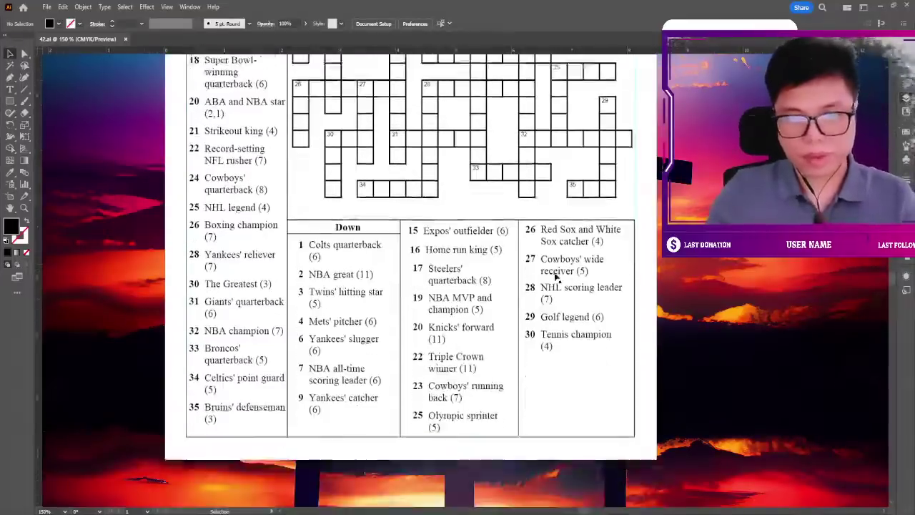
pyautogui.scroll(-2, 555, 278)
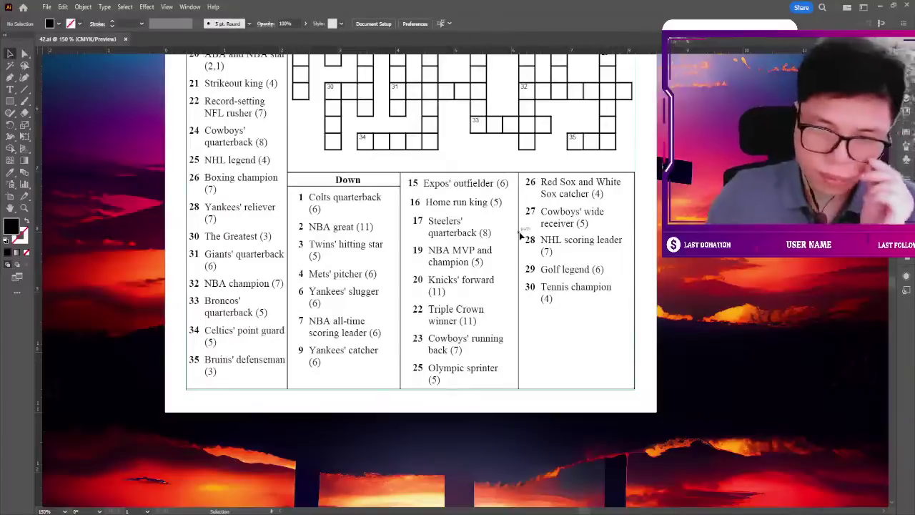
pyautogui.scroll(1, 520, 232)
pyautogui.scroll(2, 519, 232)
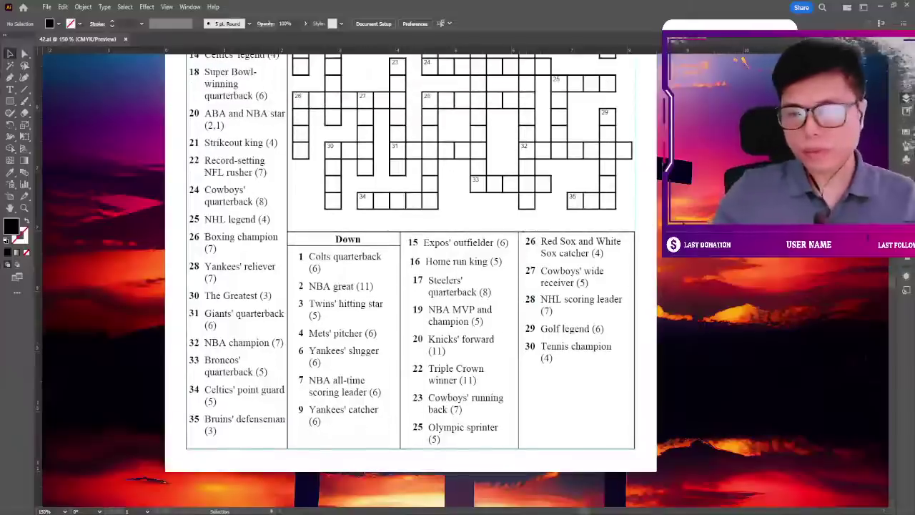
pyautogui.scroll(4, 411, 279)
pyautogui.scroll(2, 411, 279)
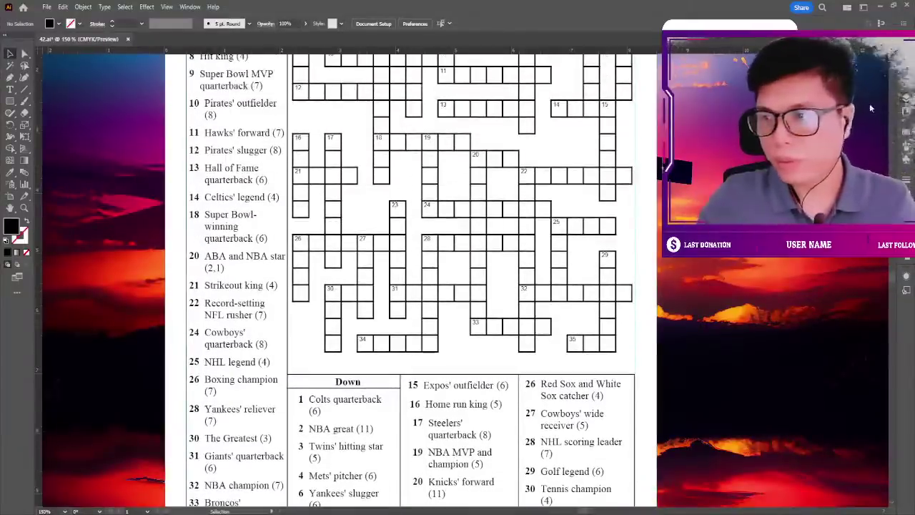
pyautogui.scroll(2, 411, 278)
# Select all the grid cell numbers and raise their font size to 10 pt.
pyautogui.click(410, 278)
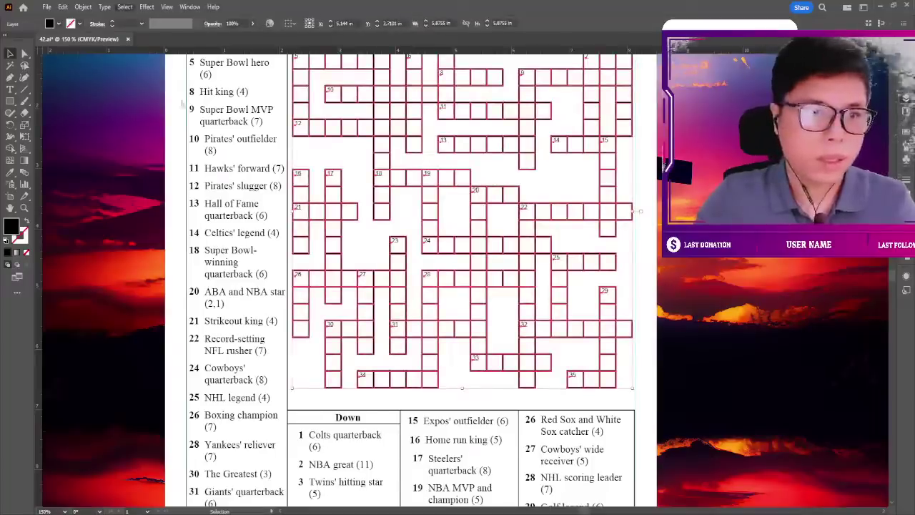
pyautogui.click(443, 140)
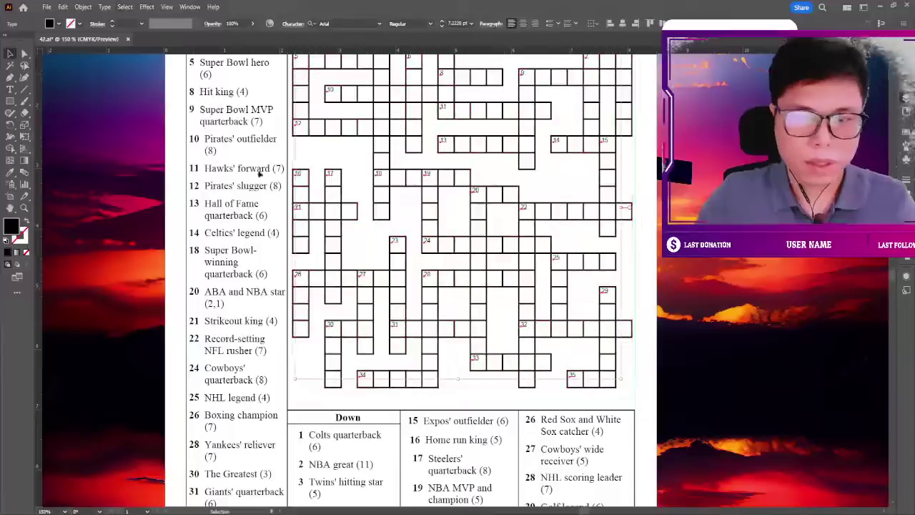
pyautogui.click(702, 158)
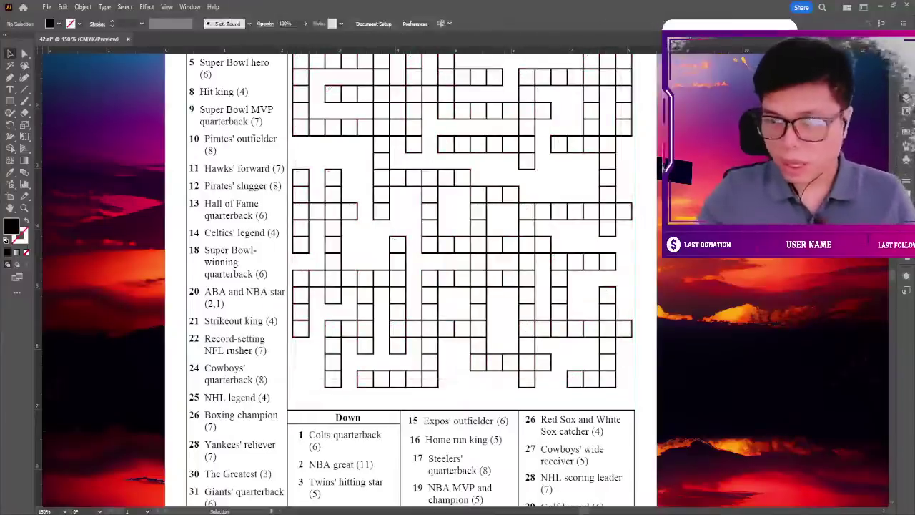
pyautogui.hotkey('ctrl', 'a')
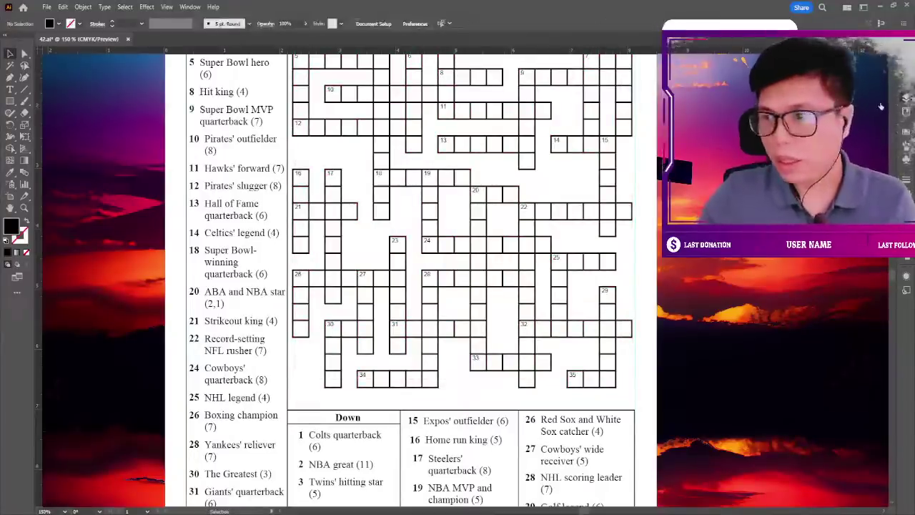
pyautogui.click(442, 22)
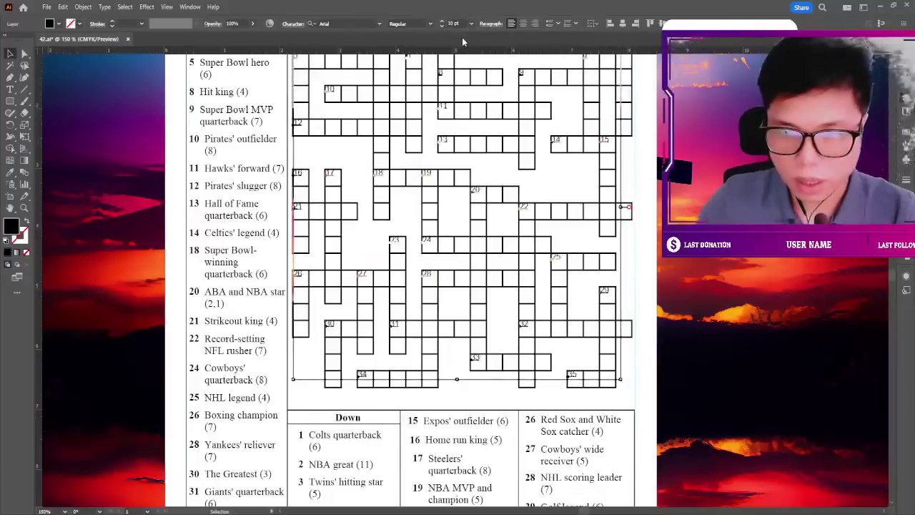
pyautogui.click(652, 163)
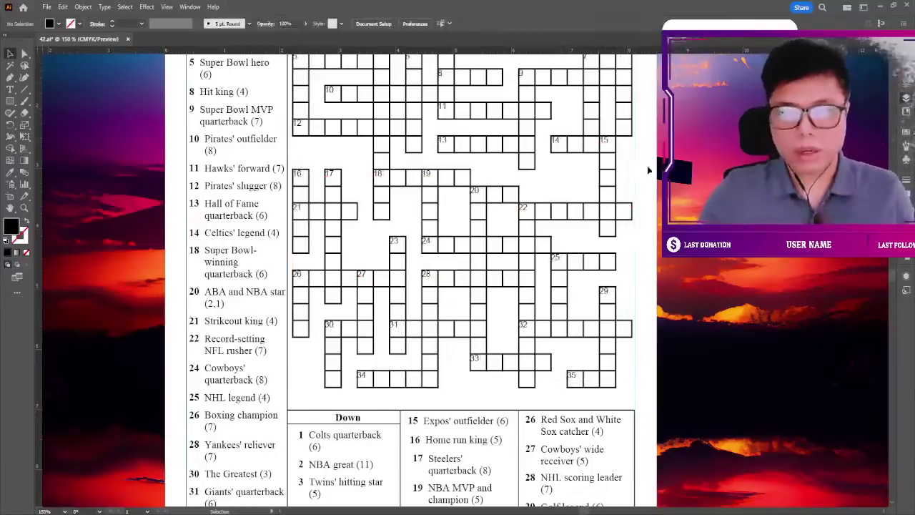
pyautogui.hotkey('ctrl', '-')
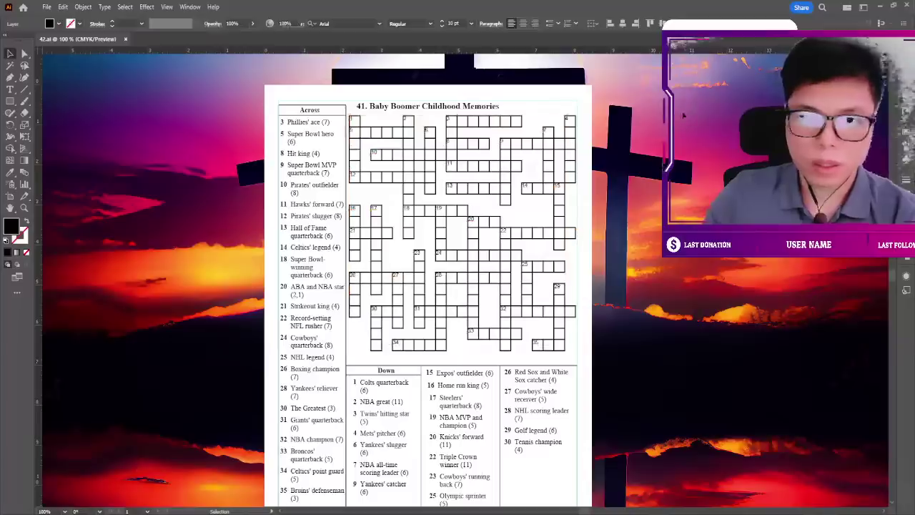
pyautogui.hotkey('ctrl', 'z')
pyautogui.hotkey('ctrl', 'z')
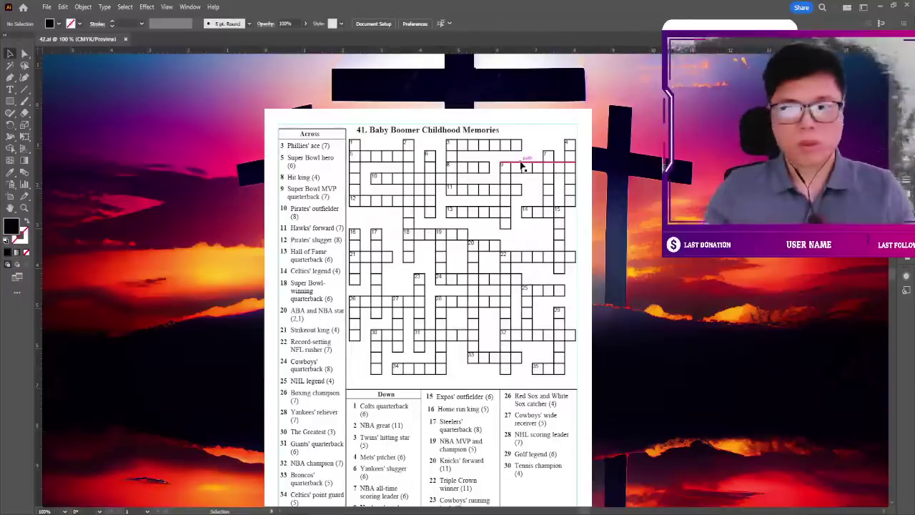
pyautogui.scroll(-2, 672, 200)
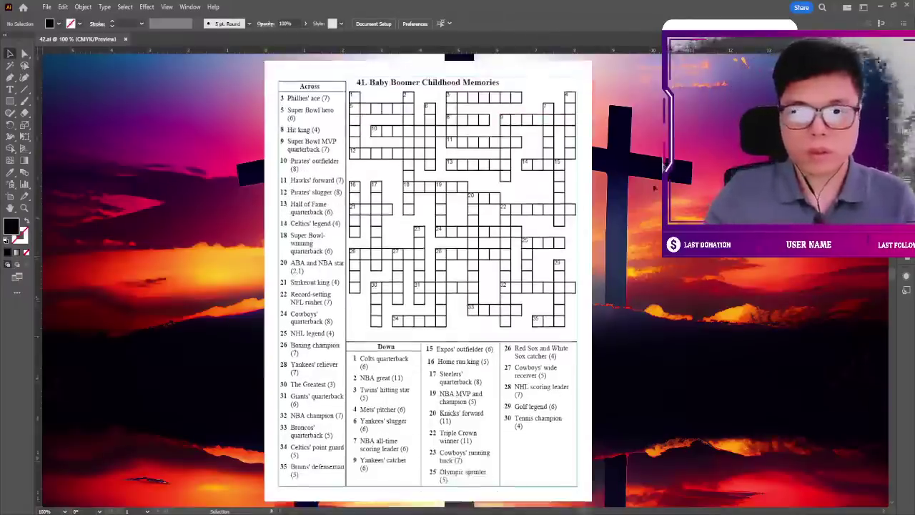
pyautogui.scroll(-2, 650, 184)
pyautogui.scroll(1, 650, 184)
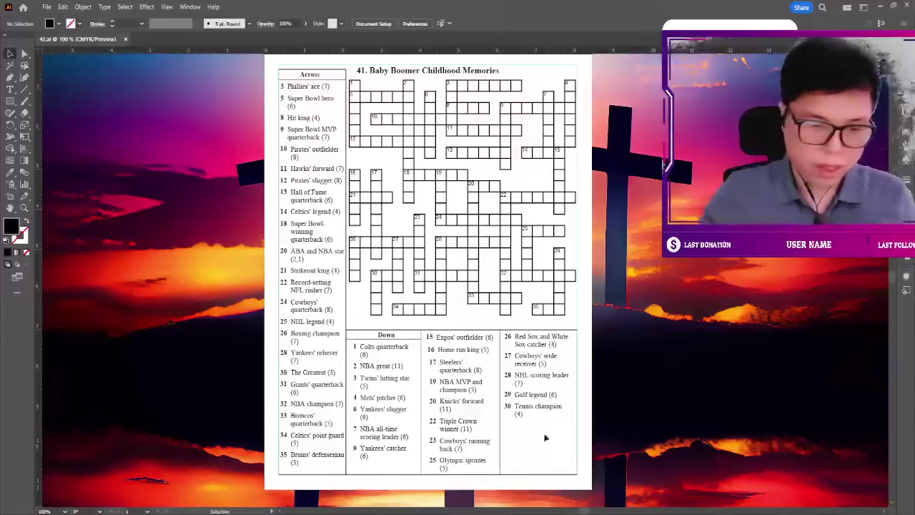
pyautogui.hotkey('ctrl', 'z')
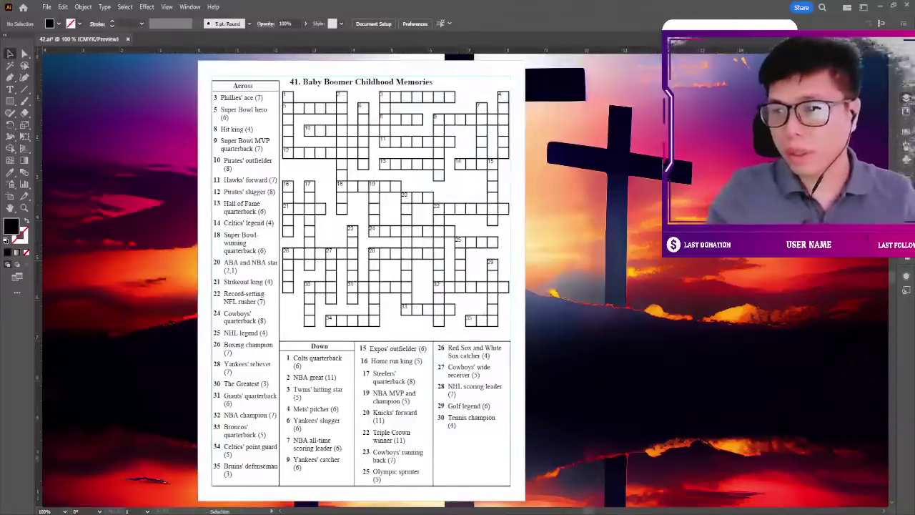
pyautogui.hotkey('ctrl', 'z')
pyautogui.hotkey('ctrl', '-')
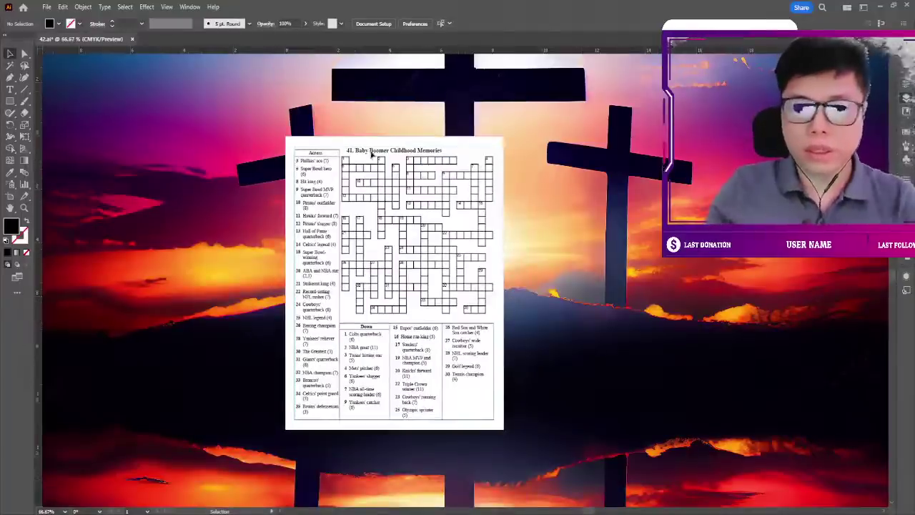
pyautogui.hotkey('ctrl', 'z')
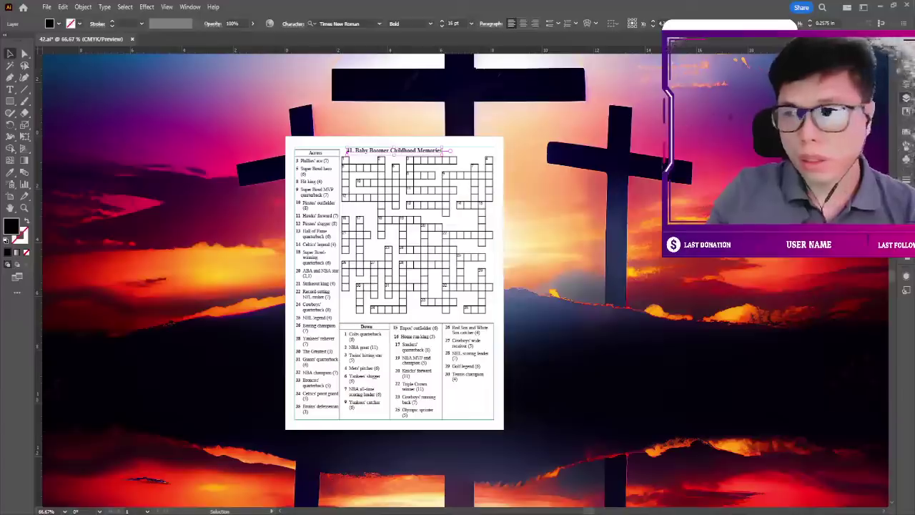
pyautogui.hotkey('ctrl', 'shift', 'a')
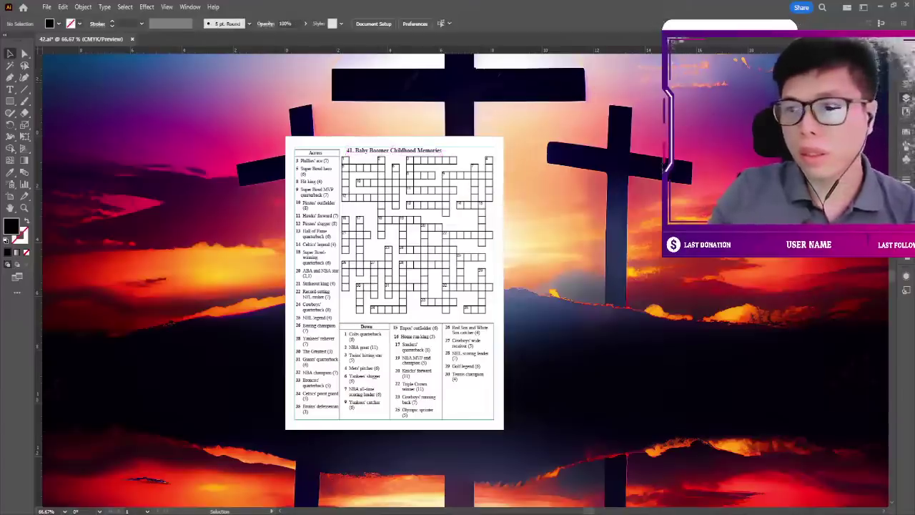
pyautogui.hotkey('ctrl', 'z')
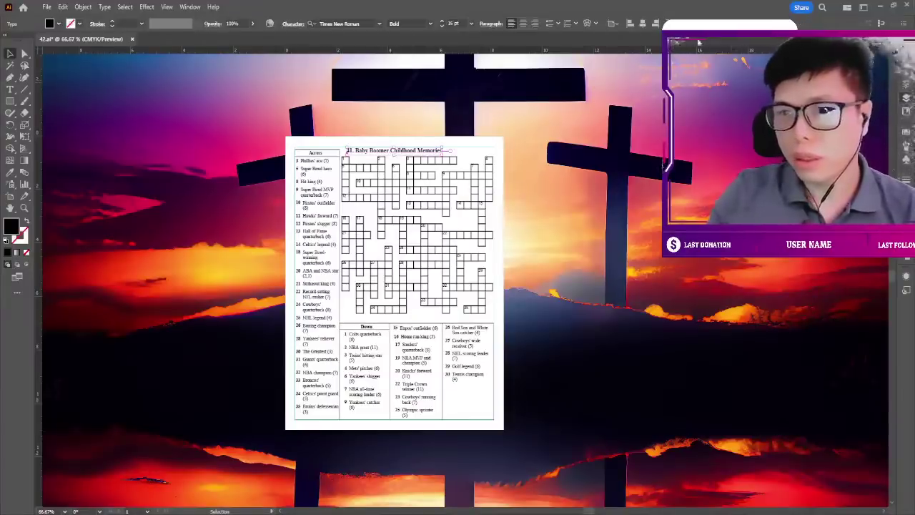
pyautogui.hotkey('ctrl', 'shift', 'a')
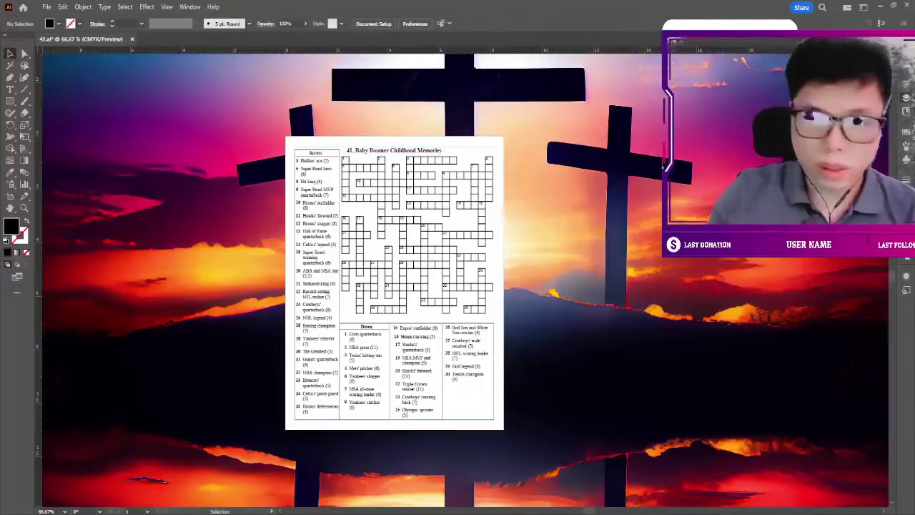
# Delete the crossword grid, clue texts and empty frame boxes, keeping only the title.
pyautogui.click(488, 205)
pyautogui.press('Delete')
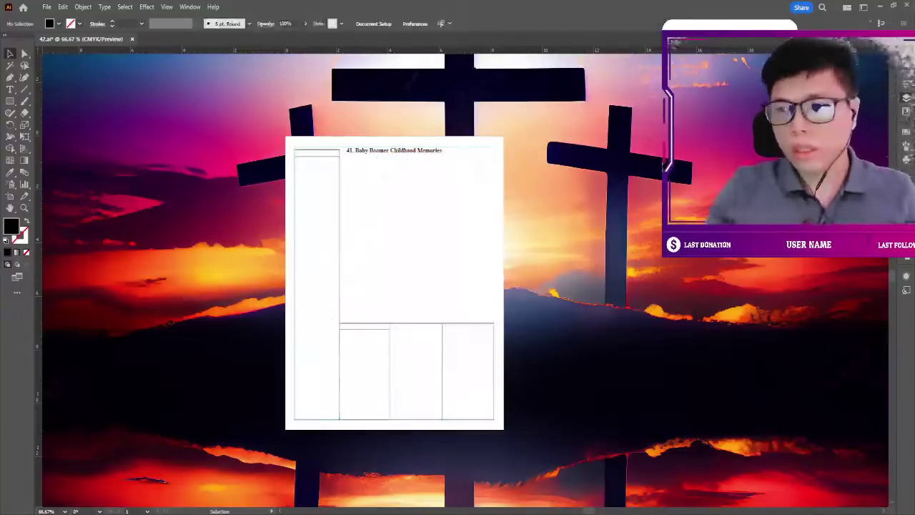
pyautogui.press('Delete')
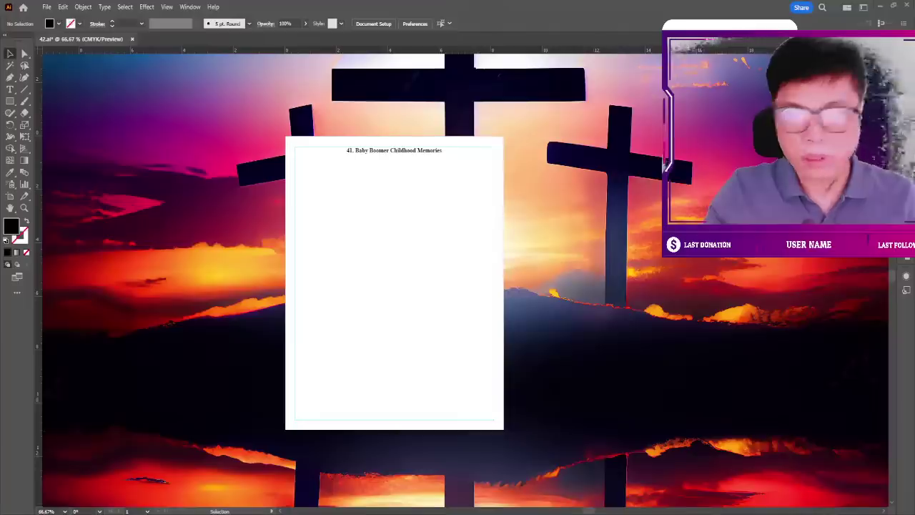
pyautogui.scroll(1, 458, 205)
pyautogui.scroll(1, 549, 152)
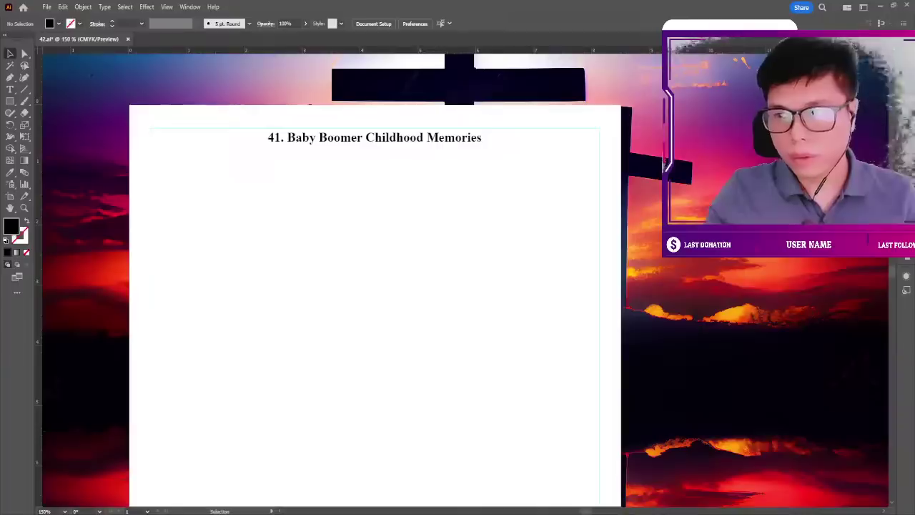
# Replace the title with '42. Famous Baby Boomer Athletes' and centre it horizontally.
pyautogui.press('t')
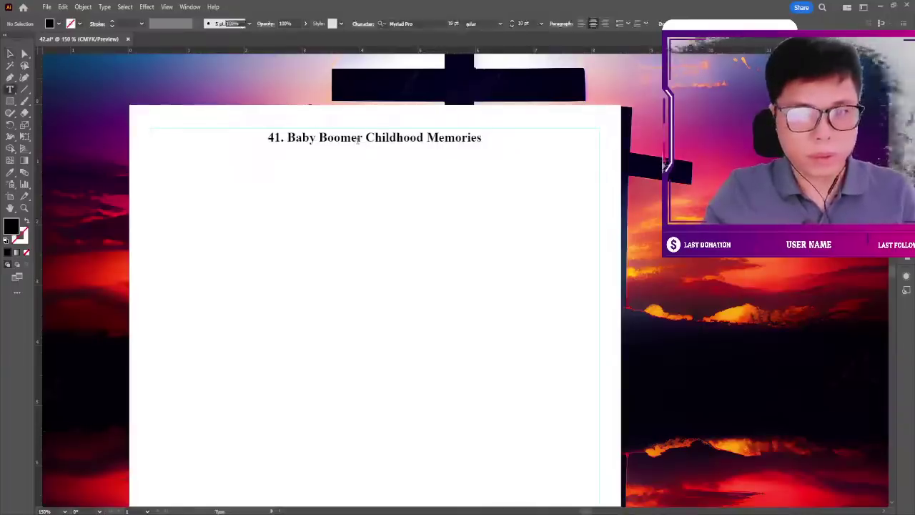
pyautogui.tripleClick(358, 139)
pyautogui.write('42.')
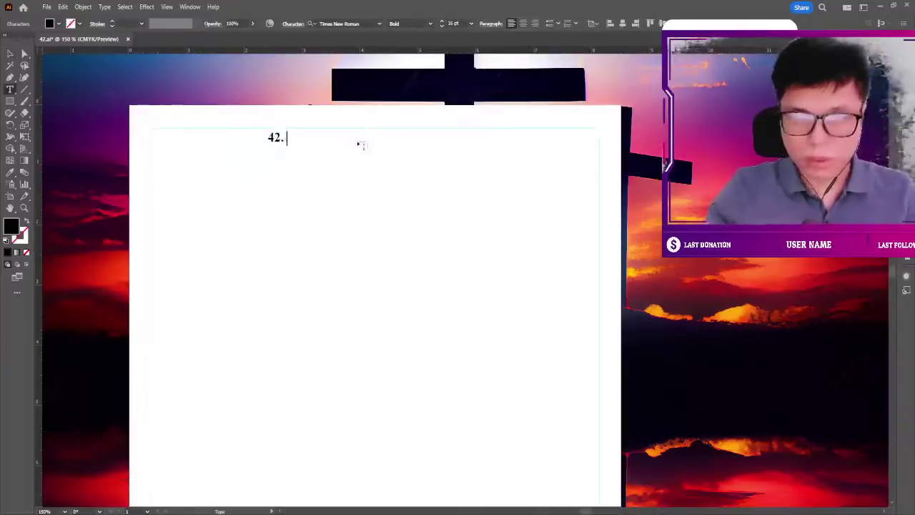
pyautogui.hotkey('ctrl', 'v')
pyautogui.press('Escape')
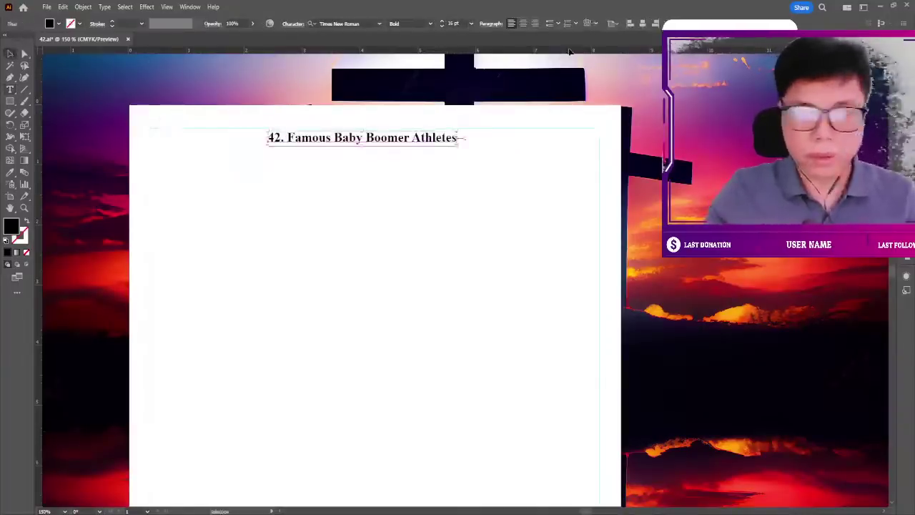
pyautogui.click(643, 25)
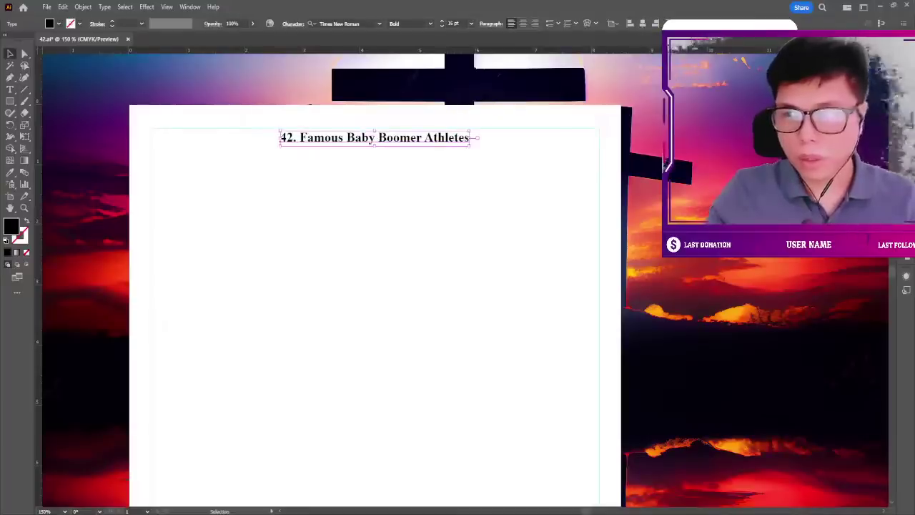
pyautogui.click(608, 136)
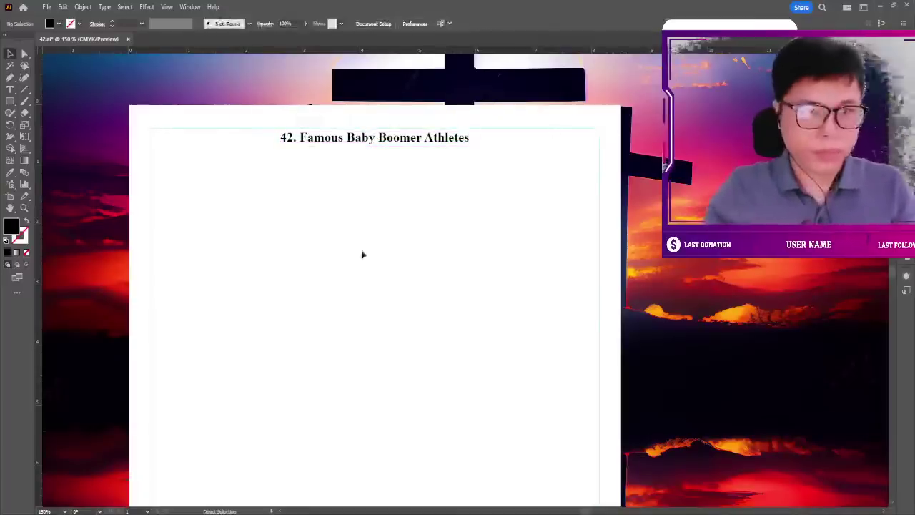
pyautogui.hotkey('ctrl', '-')
pyautogui.scroll(-2, 385, 237)
# Scroll down the page view.
pyautogui.scroll(-2, 400, 243)
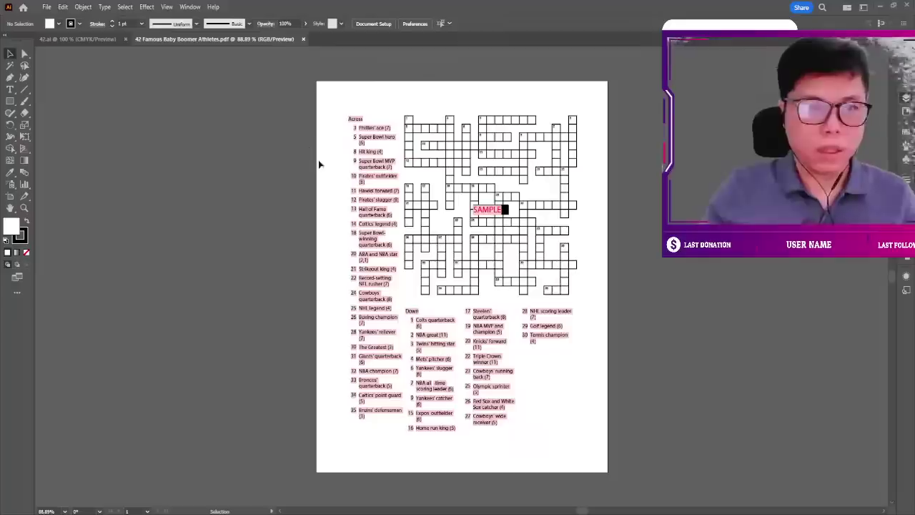
# Delete the SAMPLE watermark and its black box from the crossword grid.
pyautogui.hotkey('ctrl', '1')
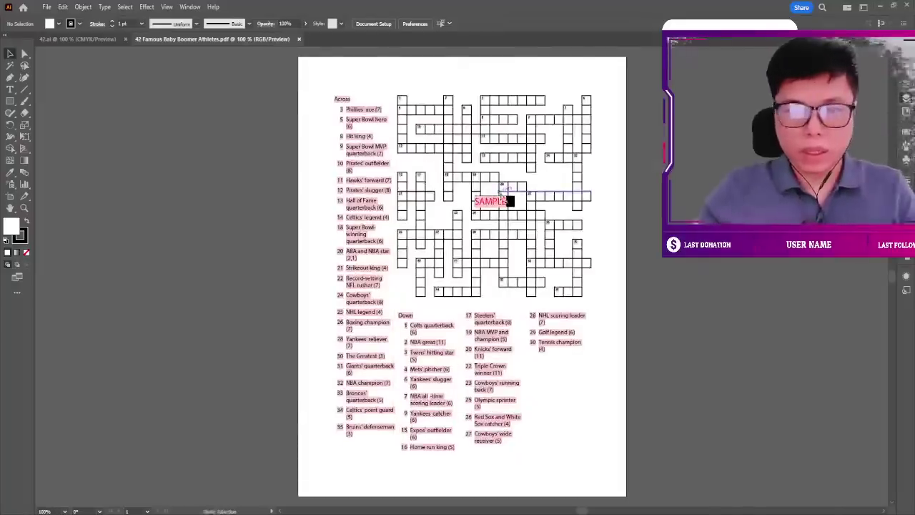
pyautogui.hotkey('ctrl', '+')
pyautogui.moveTo(509, 165); pyautogui.dragTo(516, 168)
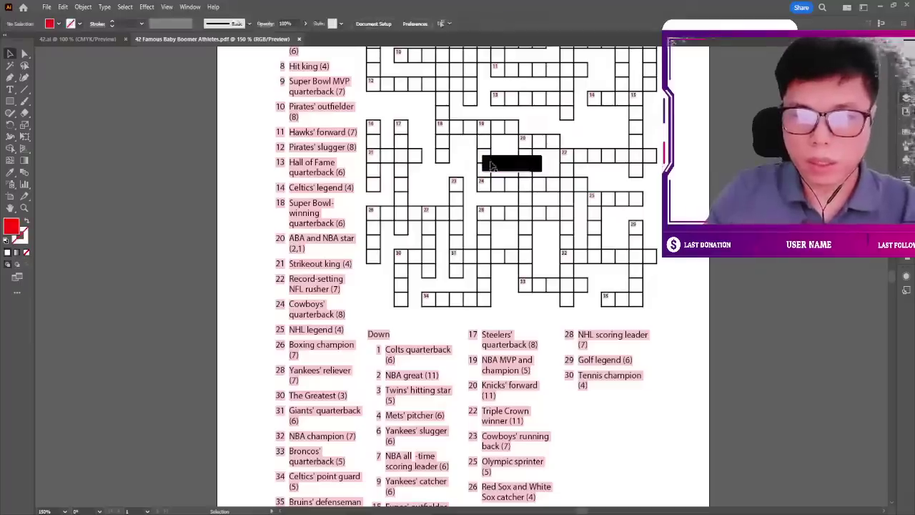
pyautogui.press('Delete')
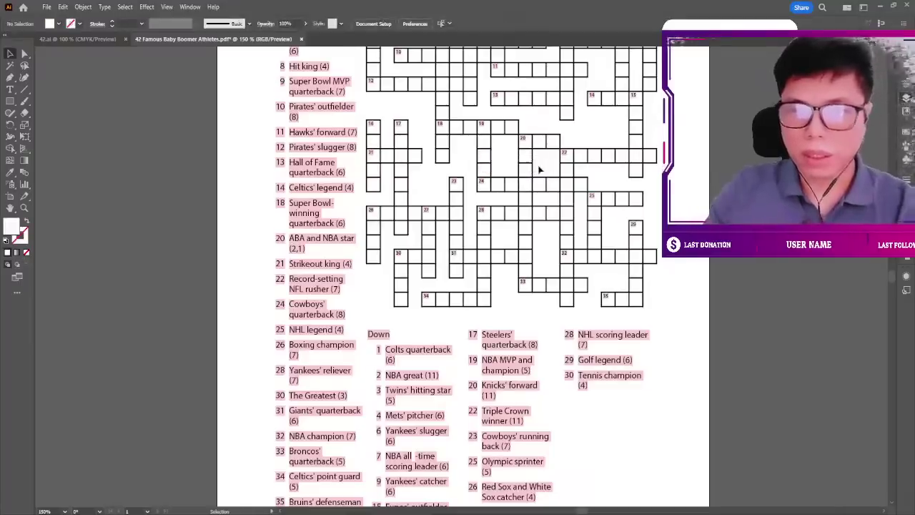
# Move the Across heading right so it sits over its clues.
pyautogui.scroll(2, 601, 179)
pyautogui.scroll(2, 600, 180)
pyautogui.hscroll(3, 592, 317)
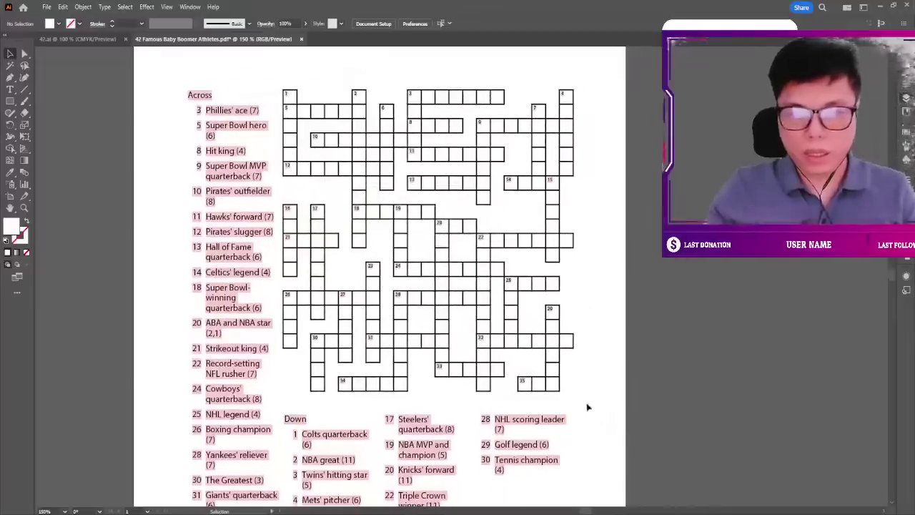
pyautogui.moveTo(285, 79); pyautogui.dragTo(423, 140)
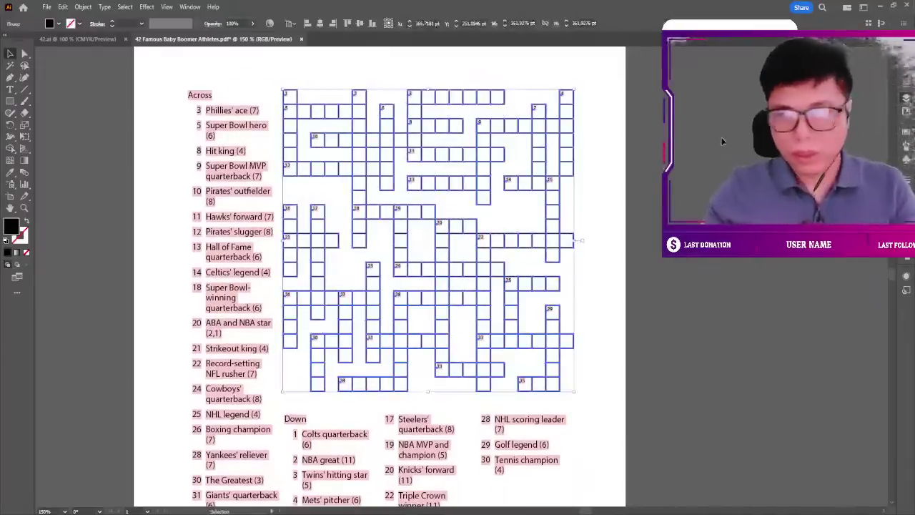
pyautogui.hotkey('ctrl', 'a')
pyautogui.click(336, 85)
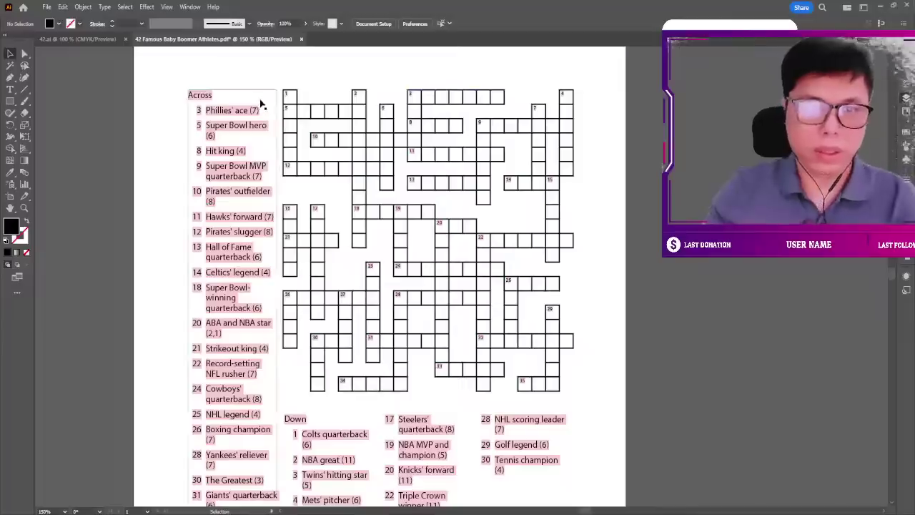
pyautogui.moveTo(205, 96); pyautogui.dragTo(235, 96)
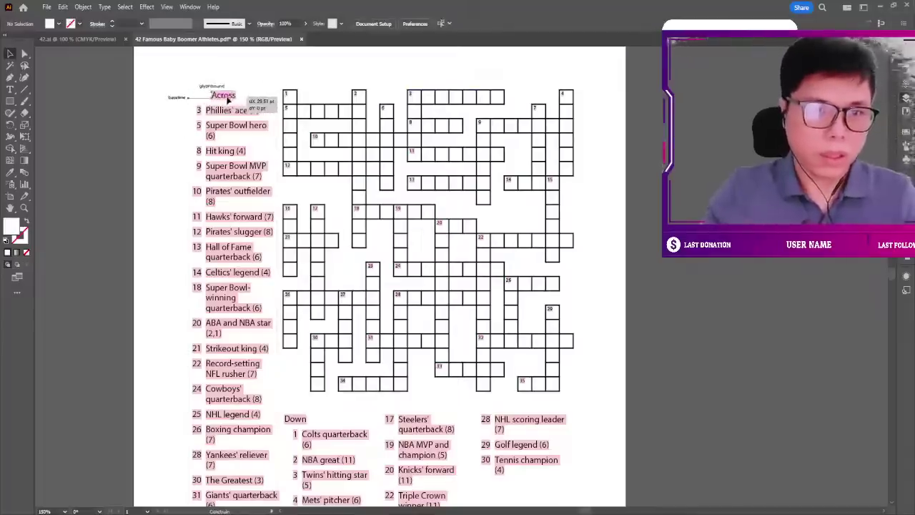
# Shift the Down heading right over its first clue column, then select all the crossword artwork.
pyautogui.scroll(-3, 434, 235)
pyautogui.moveTo(313, 325); pyautogui.dragTo(350, 327)
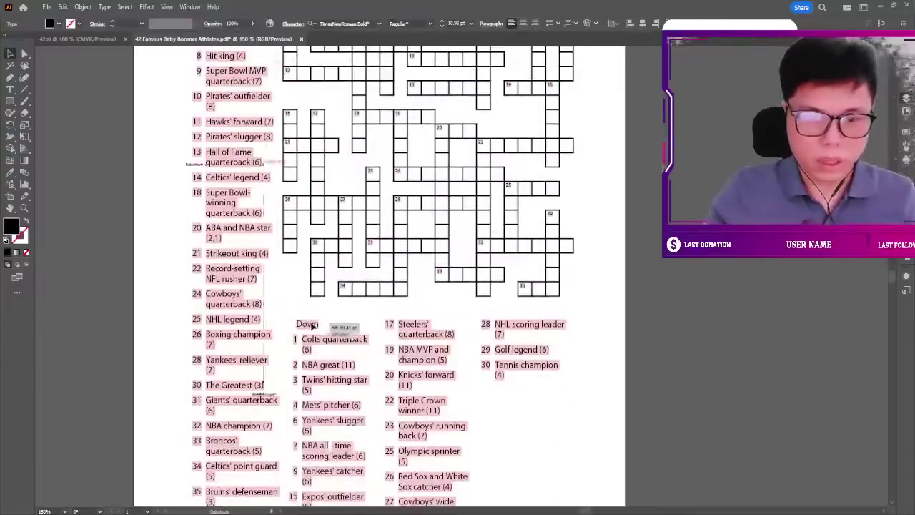
pyautogui.scroll(-2, 364, 300)
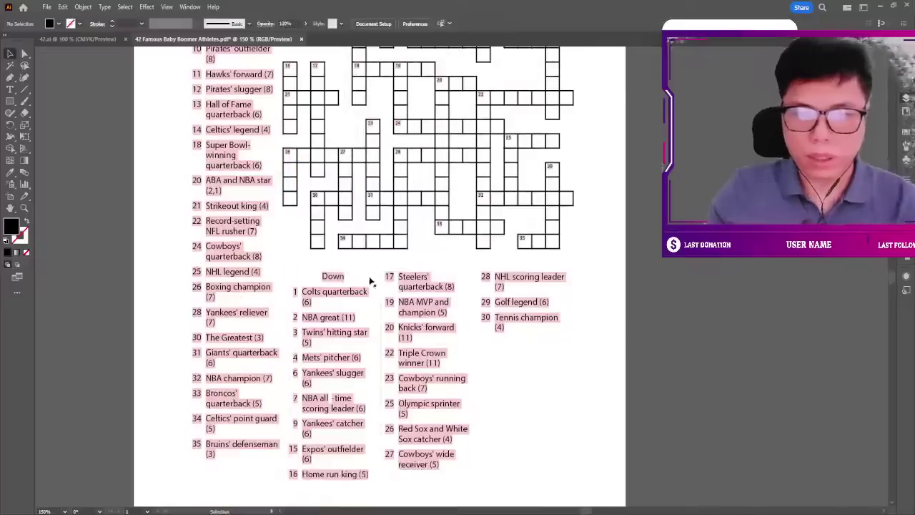
pyautogui.click(459, 284)
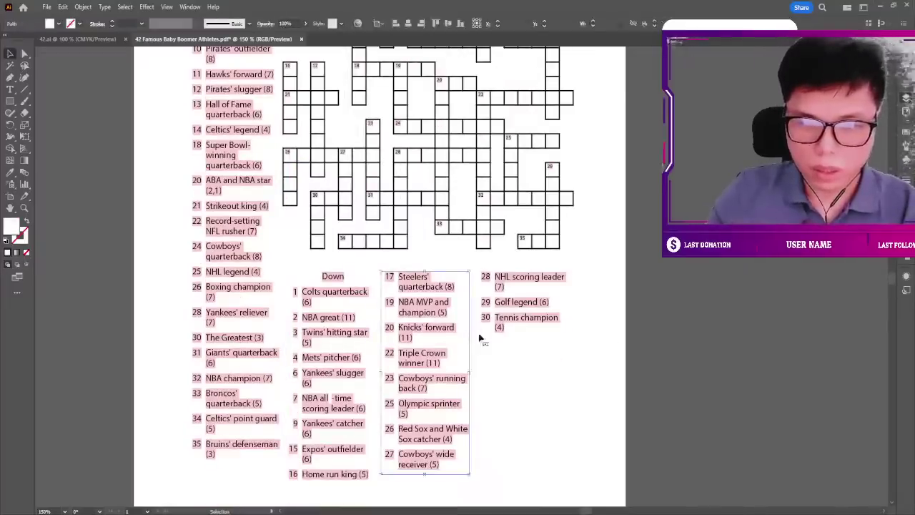
pyautogui.click(564, 297)
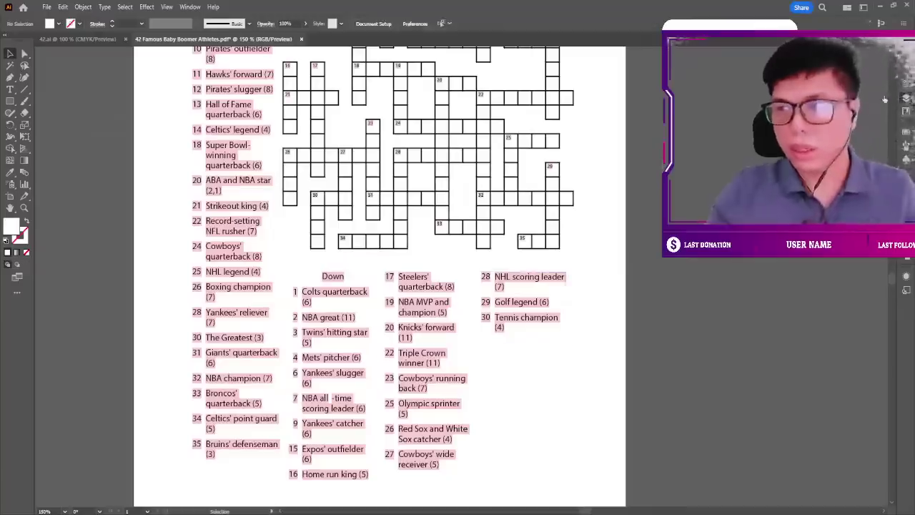
pyautogui.hotkey('ctrl', 'a')
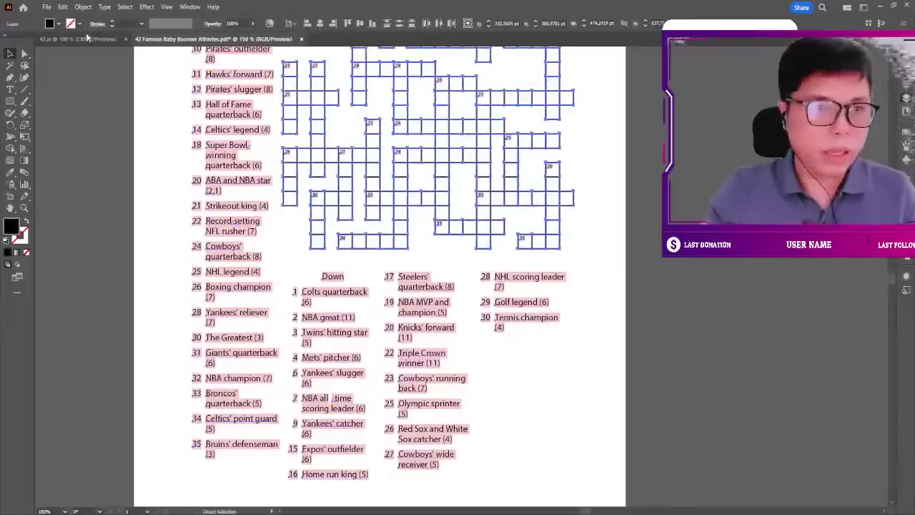
# Paste the copied crossword into the 42.ai sunset document and compare it with the PDF.
pyautogui.click(77, 38)
pyautogui.hscroll(1, 382, 251)
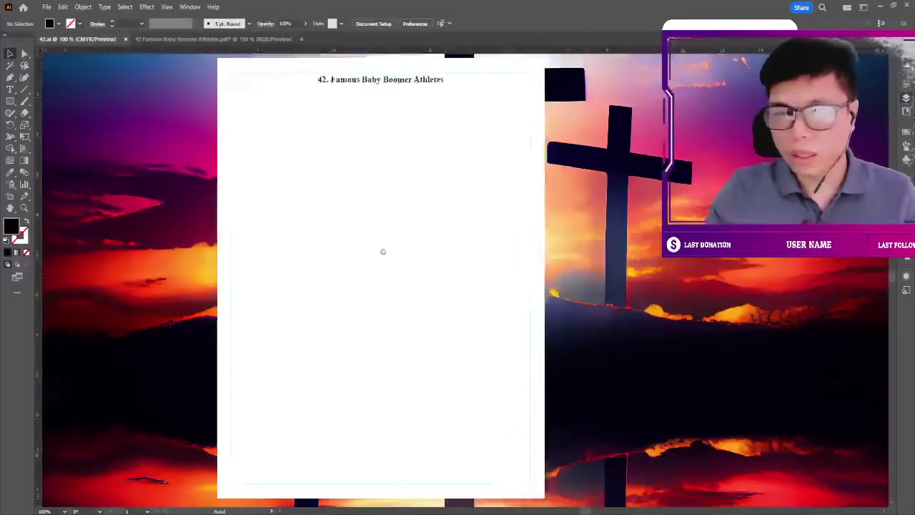
pyautogui.hscroll(2, 350, 258)
pyautogui.hotkey('ctrl', 'v')
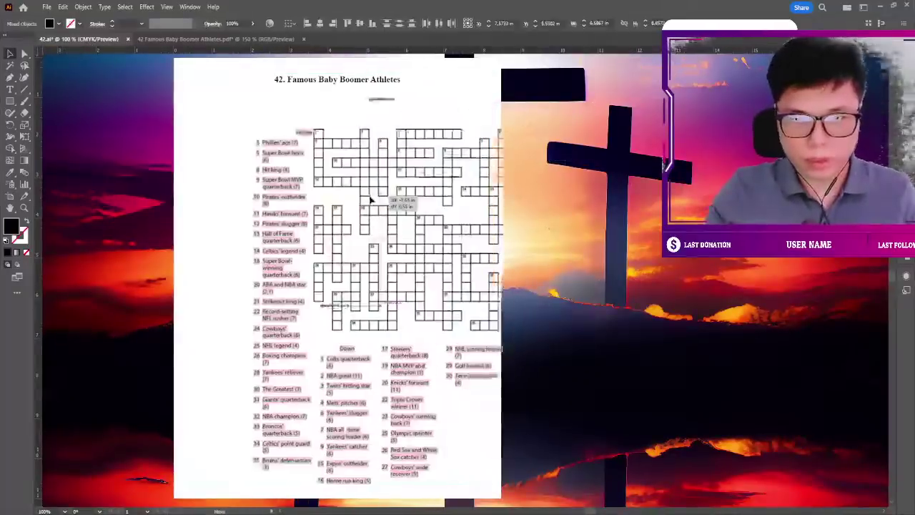
pyautogui.click(285, 39)
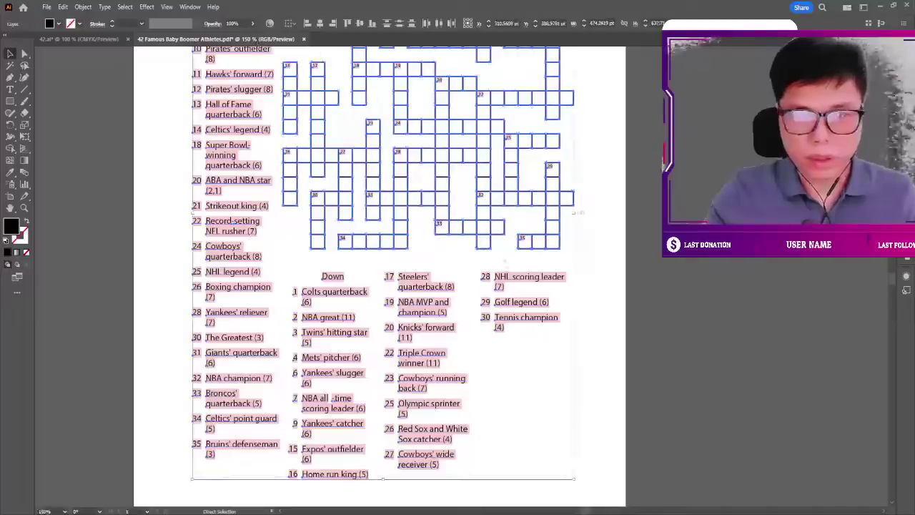
pyautogui.click(79, 39)
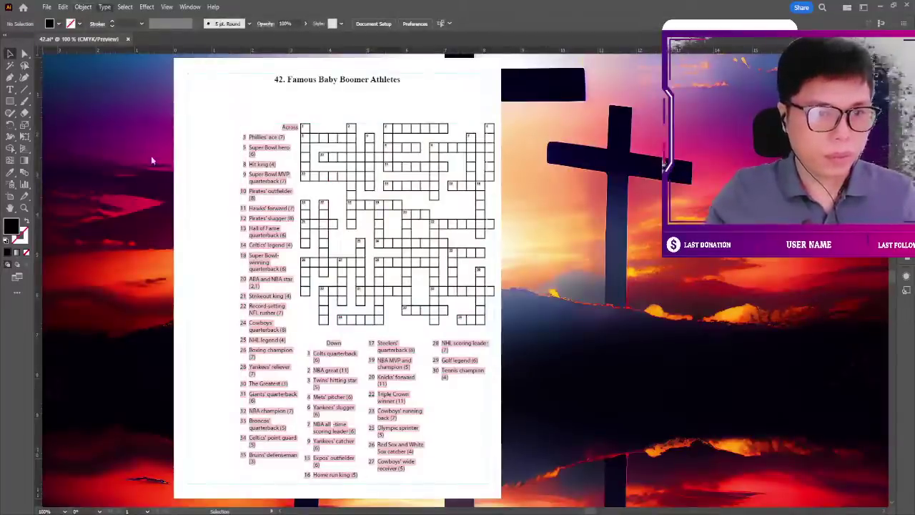
# Enter the Down clue text with the Type tool, then exit editing and deselect.
pyautogui.press('t')
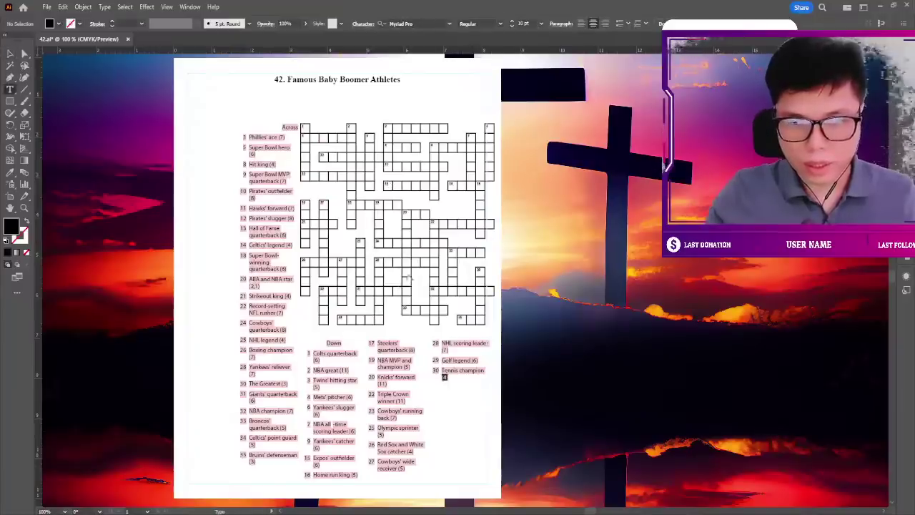
pyautogui.click(444, 377)
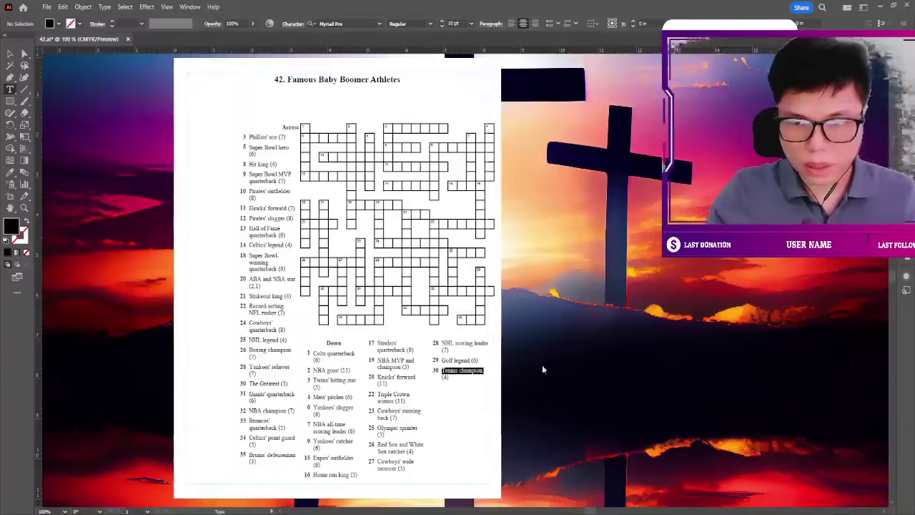
pyautogui.press('Escape')
pyautogui.click(466, 114)
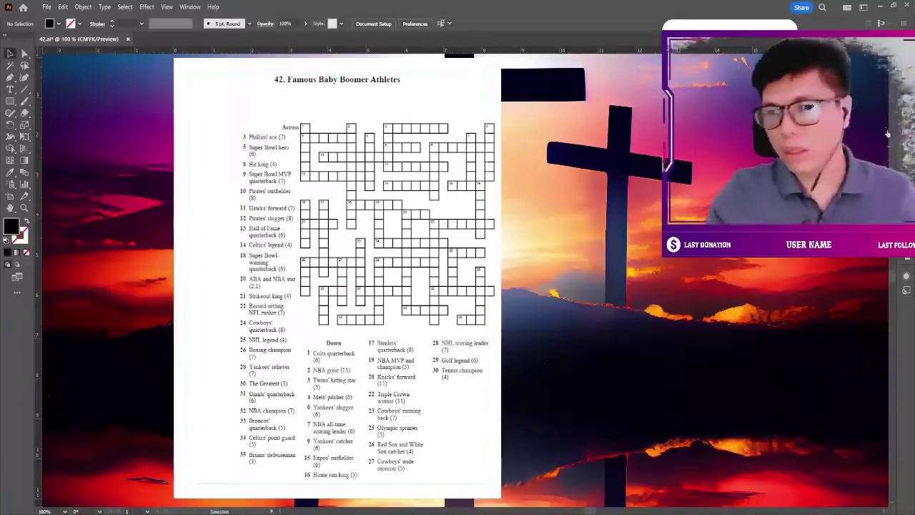
# Raise the crossword and clue layout on the page and scale it larger.
pyautogui.moveTo(427, 137); pyautogui.dragTo(419, 116)
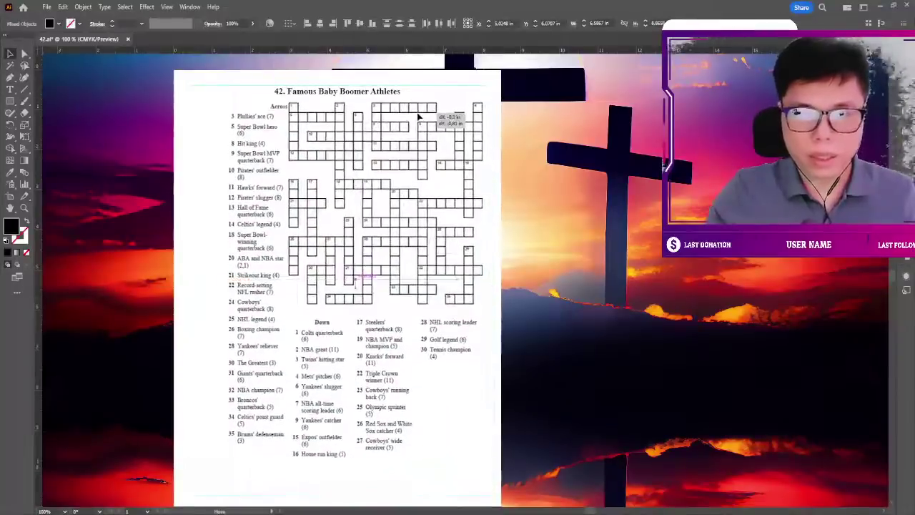
pyautogui.moveTo(419, 115); pyautogui.dragTo(418, 117)
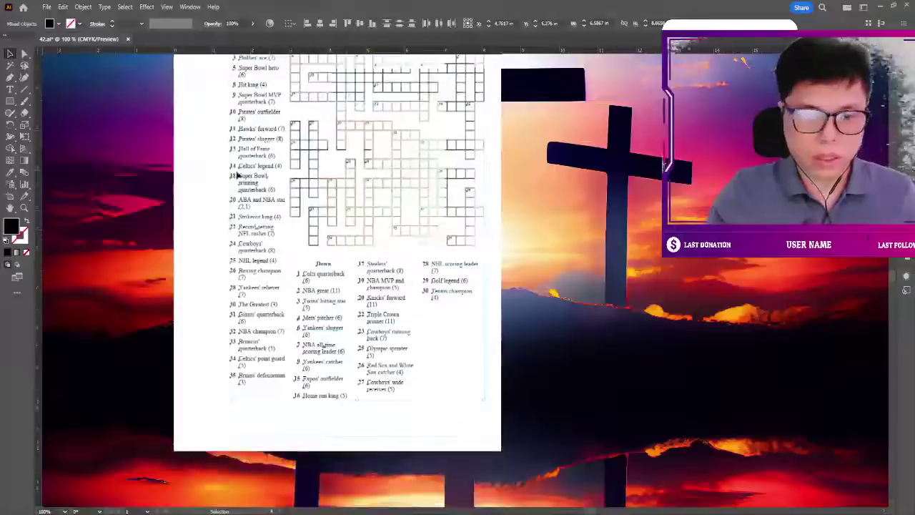
pyautogui.moveTo(241, 403)
pyautogui.mouseDown()
pyautogui.moveTo(188, 466)
pyautogui.moveTo(201, 458)
pyautogui.mouseUp()
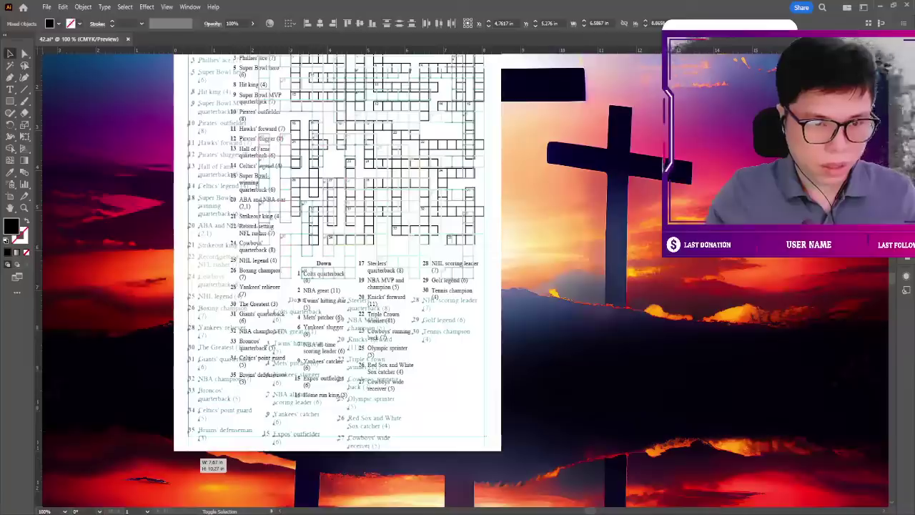
pyautogui.moveTo(201, 457); pyautogui.dragTo(203, 456)
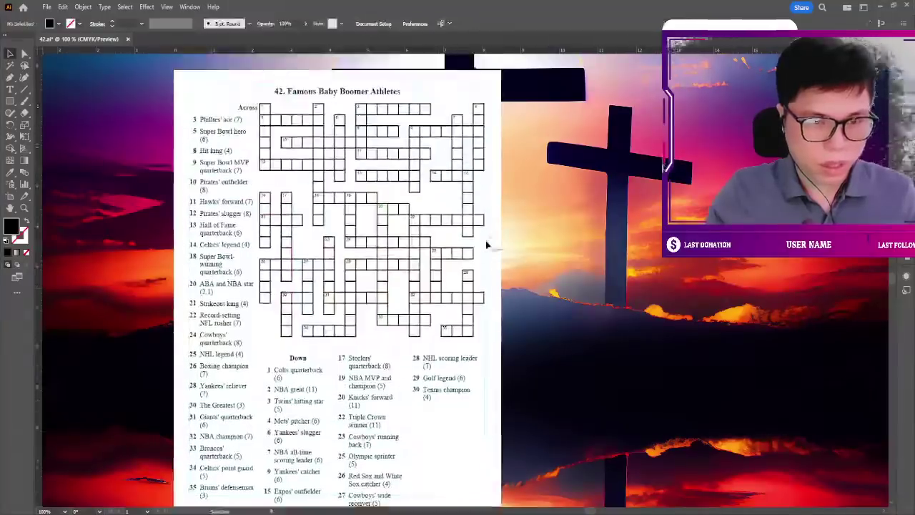
pyautogui.hotkey('ctrl', 'z')
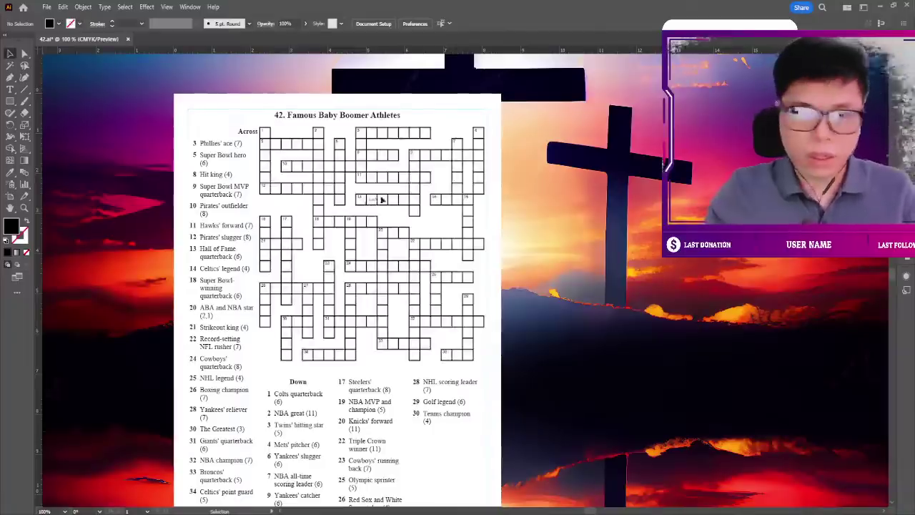
# Shift the Across heading left so it centres over its clue list.
pyautogui.scroll(2, 493, 196)
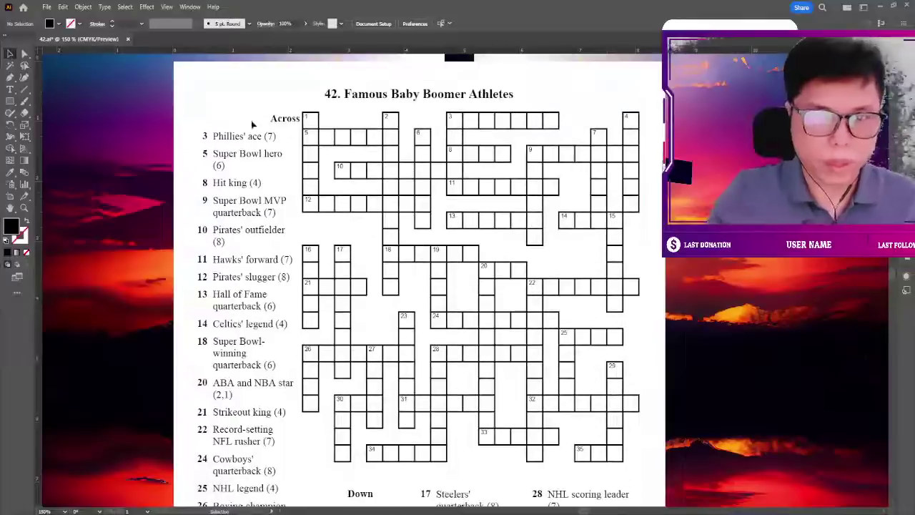
pyautogui.moveTo(291, 127); pyautogui.dragTo(241, 127)
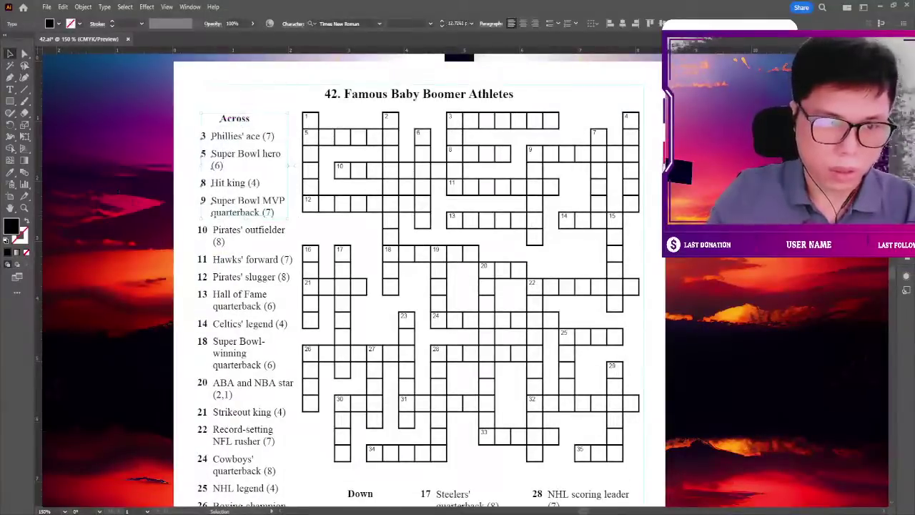
pyautogui.press('Left')
pyautogui.press('Left')
pyautogui.press('Left')
pyautogui.hotkey('ctrl', 'shift', 'a')
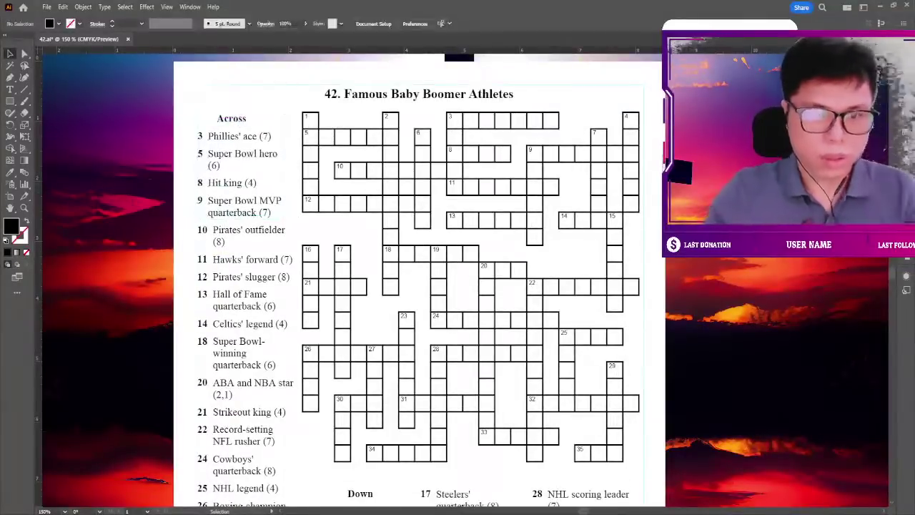
pyautogui.hotkey('ctrl', '-')
pyautogui.scroll(-3, 432, 257)
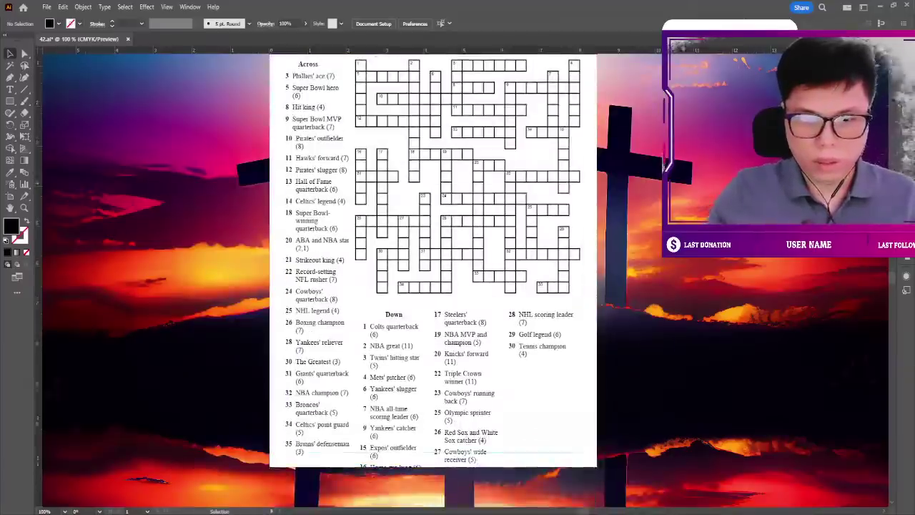
pyautogui.scroll(2, 212, 150)
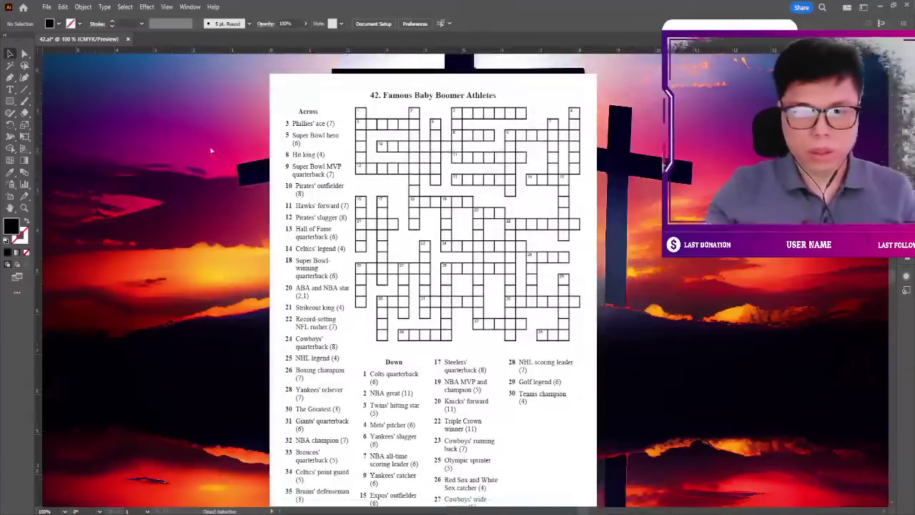
pyautogui.hotkey('ctrl', '-')
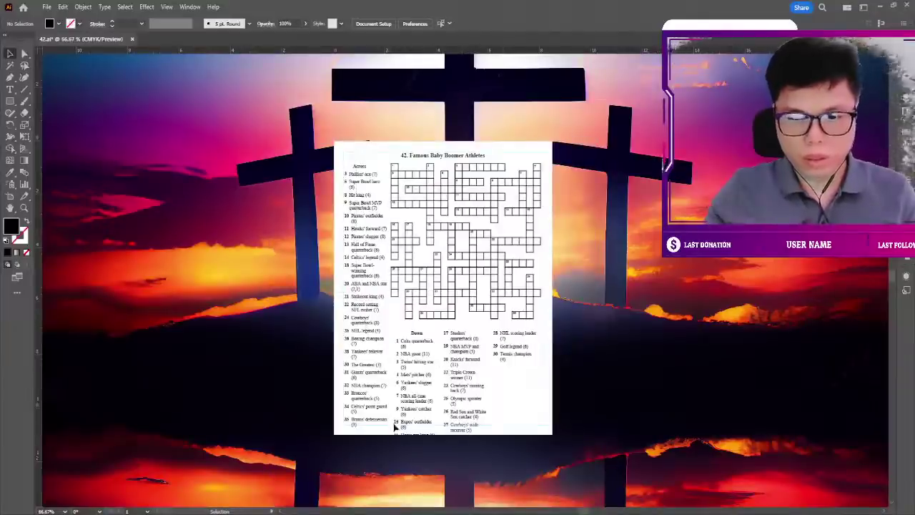
pyautogui.click(393, 432)
pyautogui.scroll(1, 539, 315)
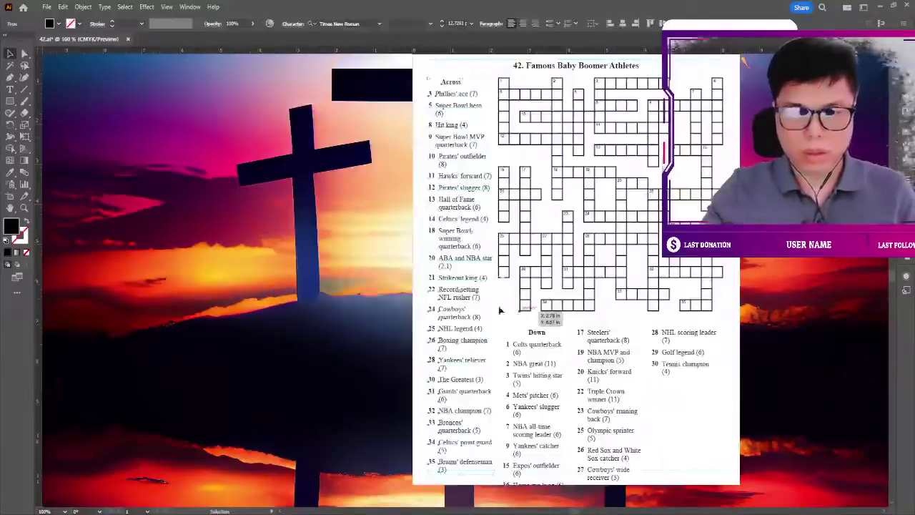
pyautogui.hscroll(1, 336, 296)
pyautogui.scroll(-1, 337, 286)
pyautogui.scroll(2, 337, 251)
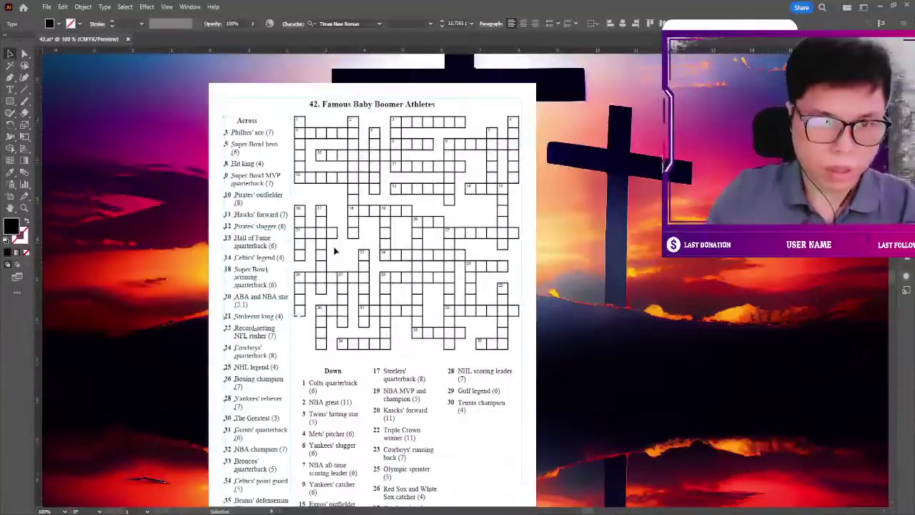
pyautogui.scroll(-1, 335, 250)
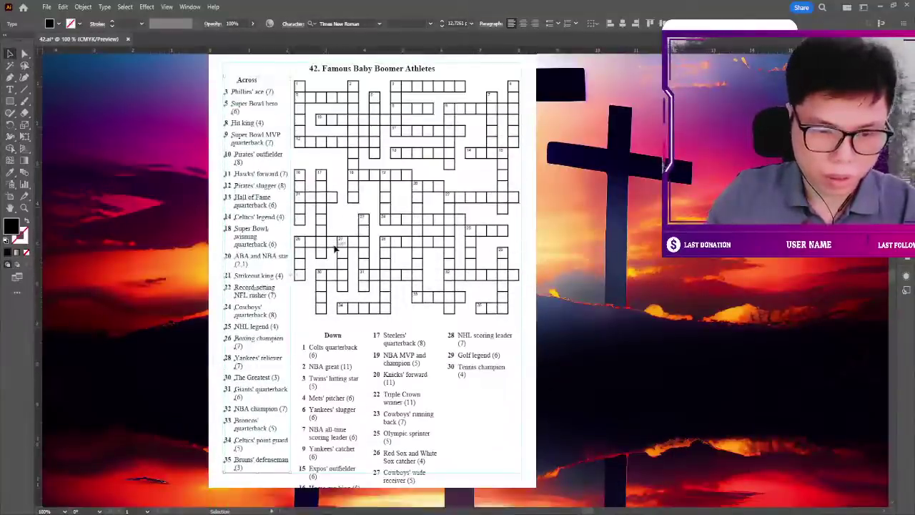
pyautogui.scroll(1, 335, 249)
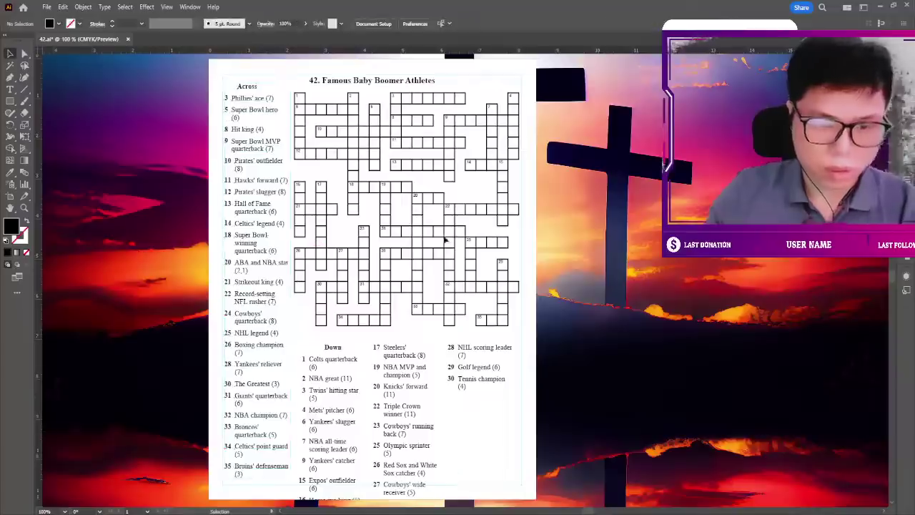
pyautogui.scroll(-1, 448, 250)
pyautogui.scroll(1, 448, 250)
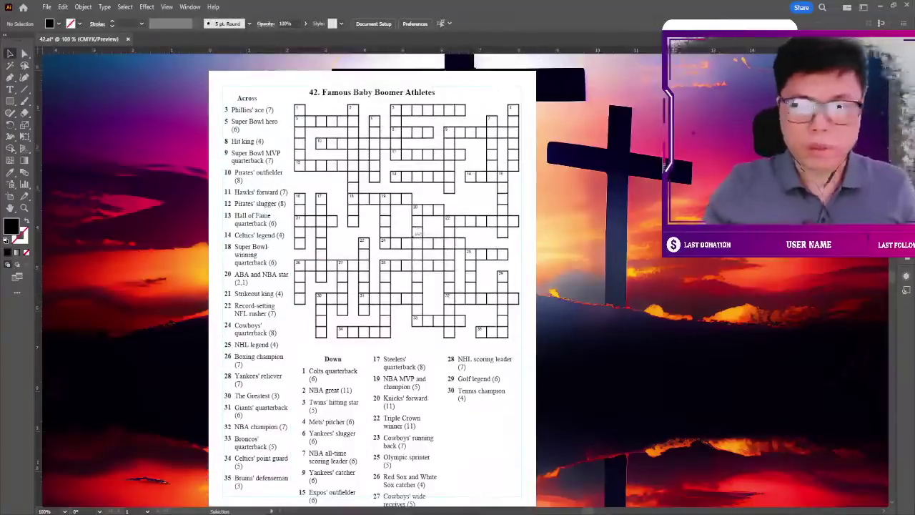
pyautogui.scroll(-1, 448, 250)
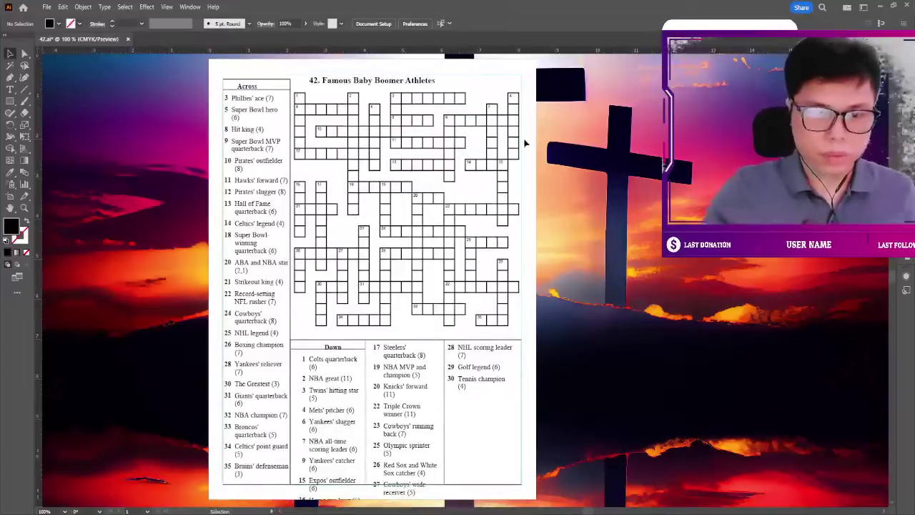
# Zoom to 150% and move the Across heading into its header box.
pyautogui.hotkey('ctrl', '+')
pyautogui.scroll(5, 259, 175)
pyautogui.hscroll(-5, 259, 175)
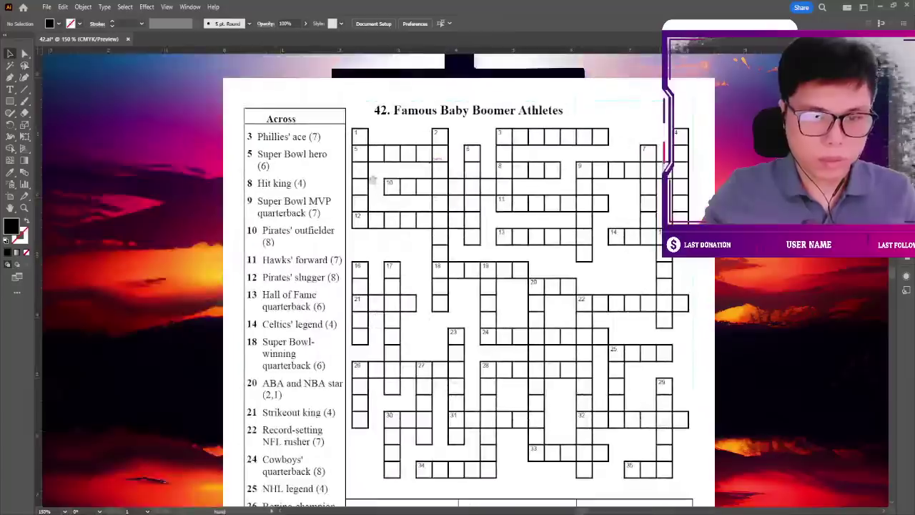
pyautogui.moveTo(305, 129); pyautogui.dragTo(308, 130)
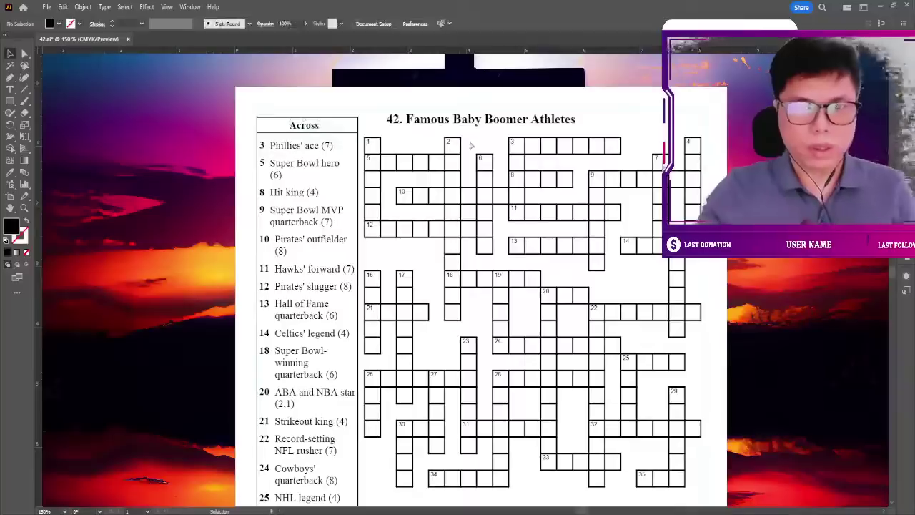
pyautogui.hotkey('ctrl', '-')
# Review the puzzle layout, briefly selecting and deselecting the Across clue text frame.
pyautogui.scroll(-5, 475, 145)
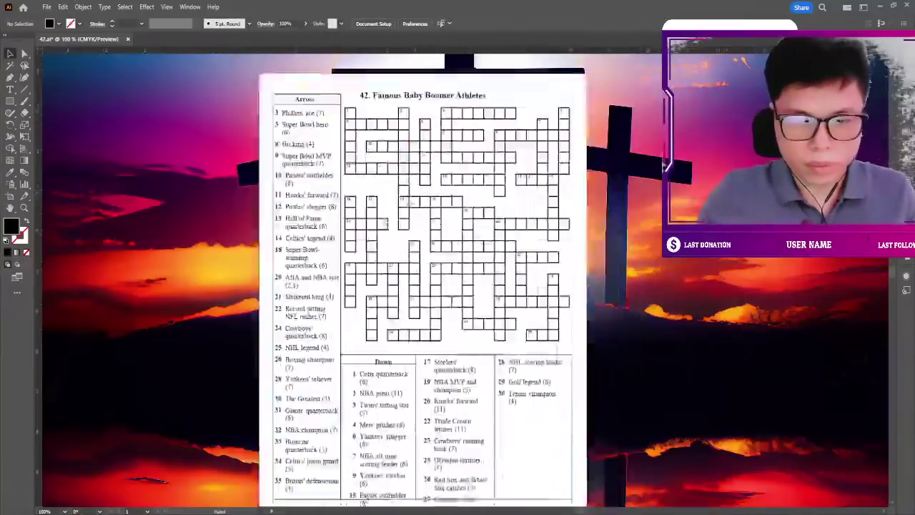
pyautogui.hscroll(3, 429, 150)
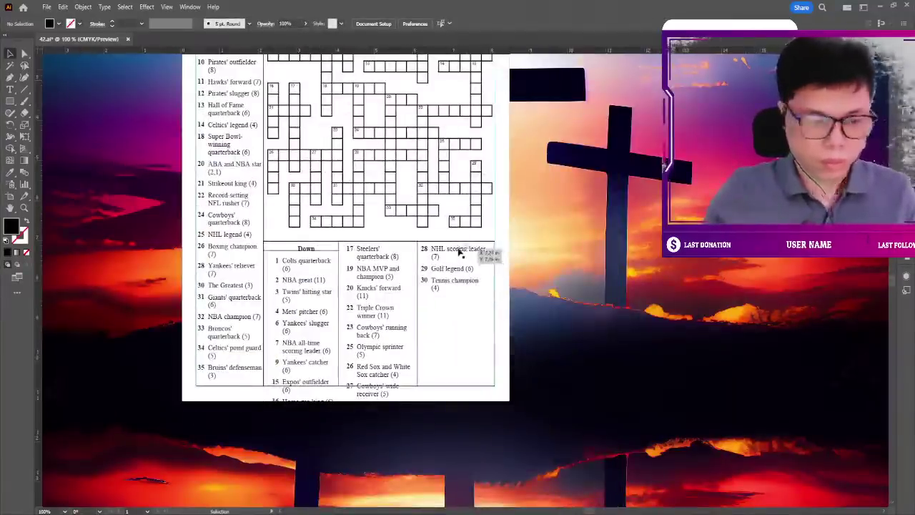
pyautogui.scroll(1, 463, 216)
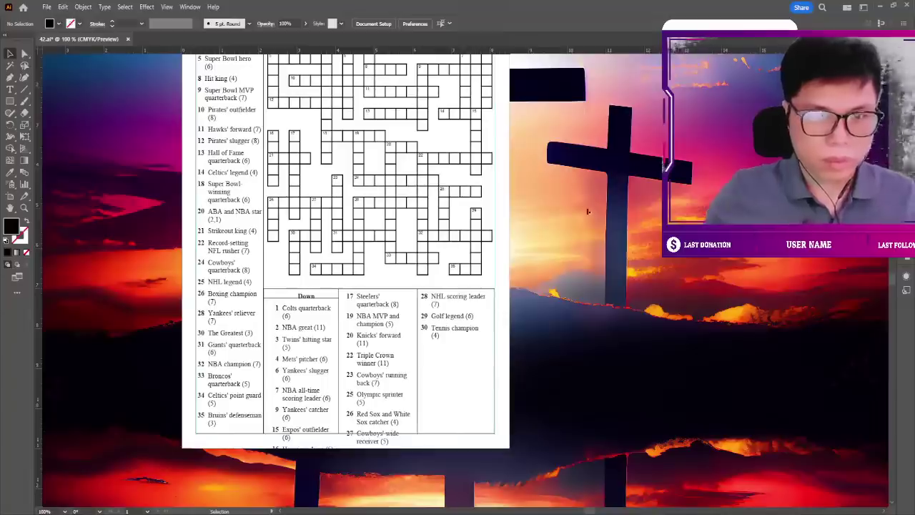
pyautogui.scroll(1, 587, 211)
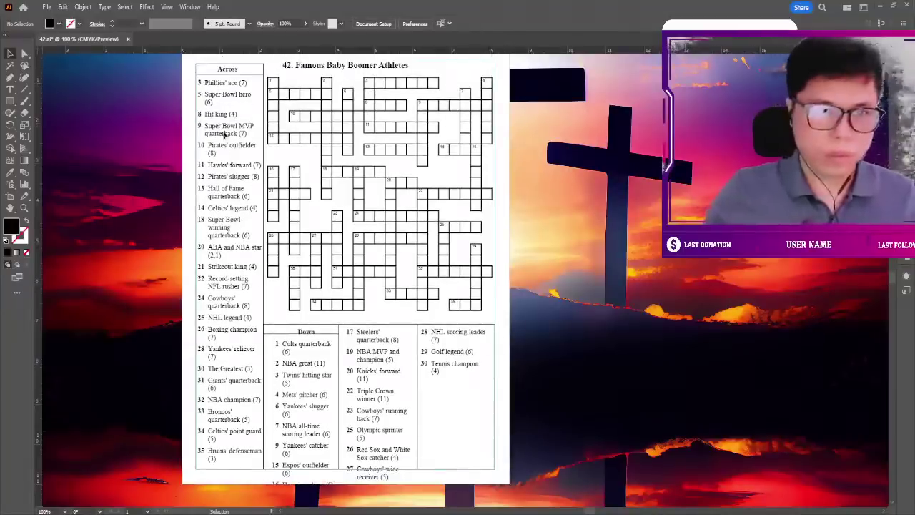
pyautogui.click(251, 464)
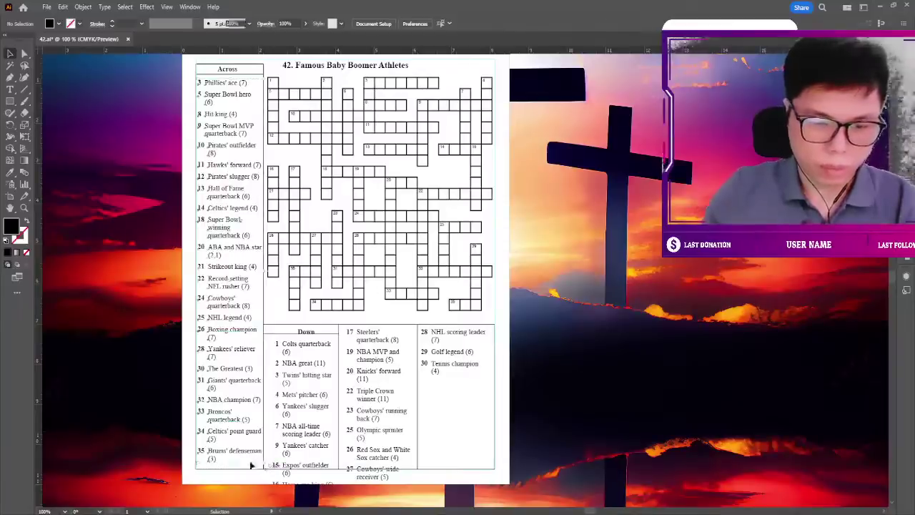
pyautogui.click(603, 234)
pyautogui.scroll(-3, 602, 233)
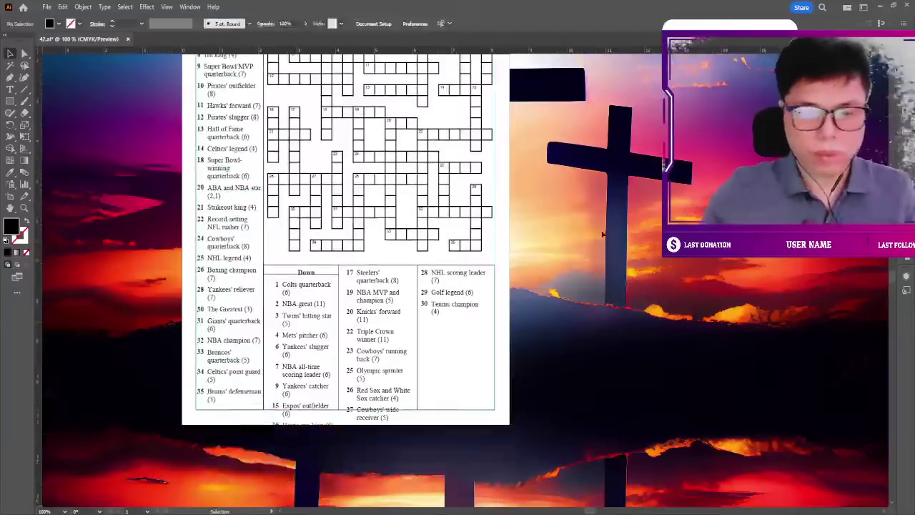
pyautogui.hotkey('ctrl', '+')
# Undo an accidental Down clue move and shift clues 28–30 lower in the third column.
pyautogui.moveTo(602, 233); pyautogui.dragTo(680, 150)
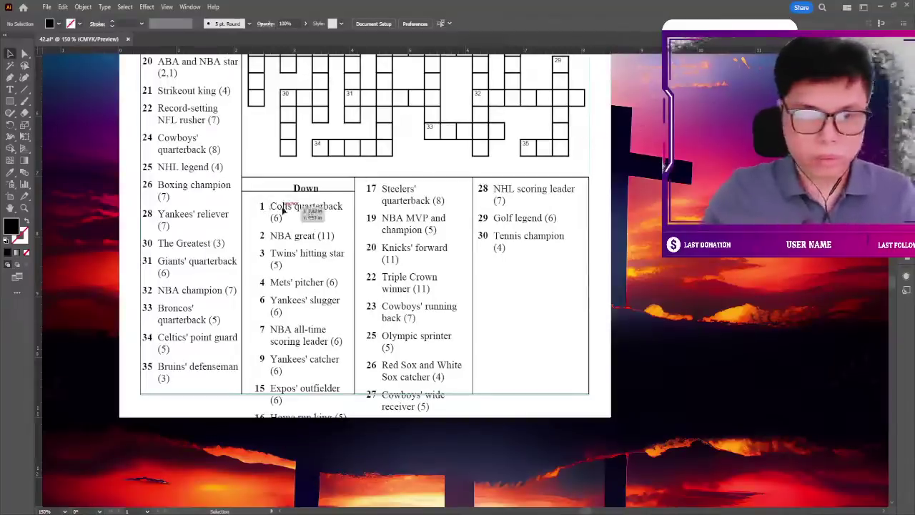
pyautogui.moveTo(311, 194); pyautogui.dragTo(298, 189)
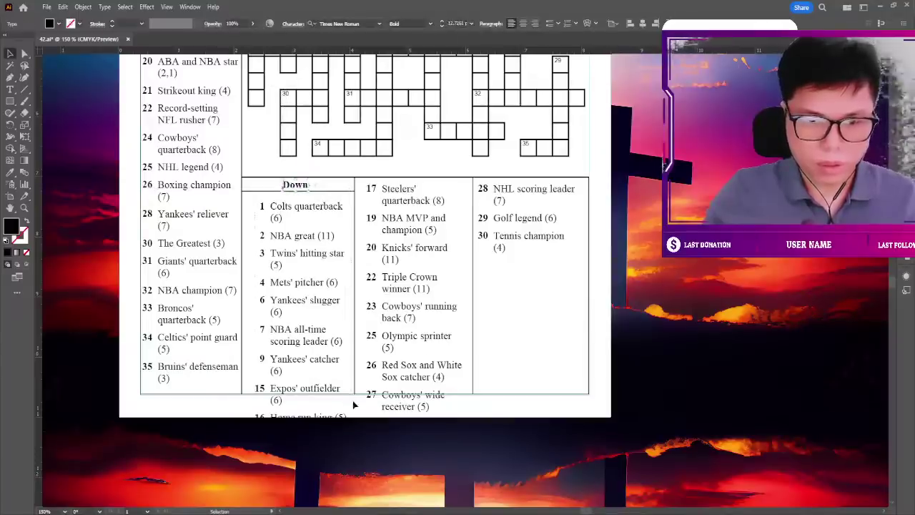
pyautogui.moveTo(314, 256); pyautogui.dragTo(302, 248)
pyautogui.hotkey('ctrl', 'z')
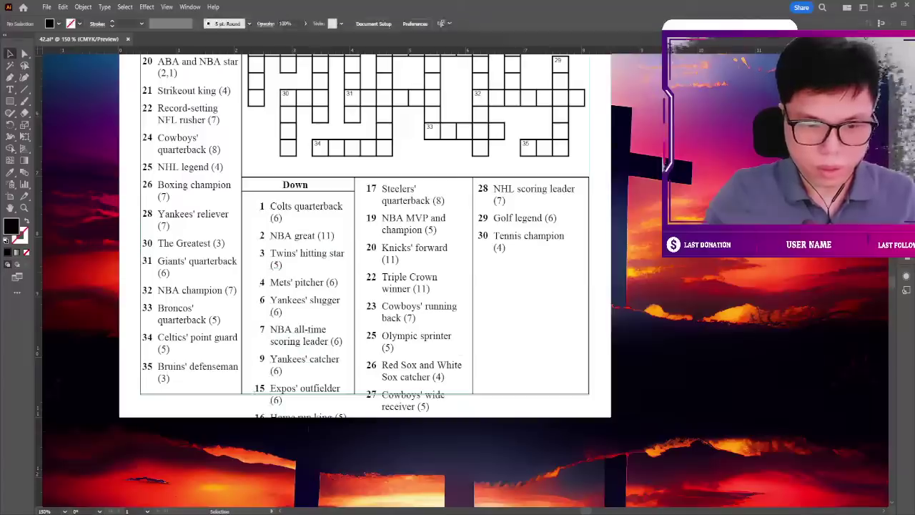
pyautogui.moveTo(340, 365); pyautogui.dragTo(340, 365)
pyautogui.hotkey('ctrl', 'shift', 'a')
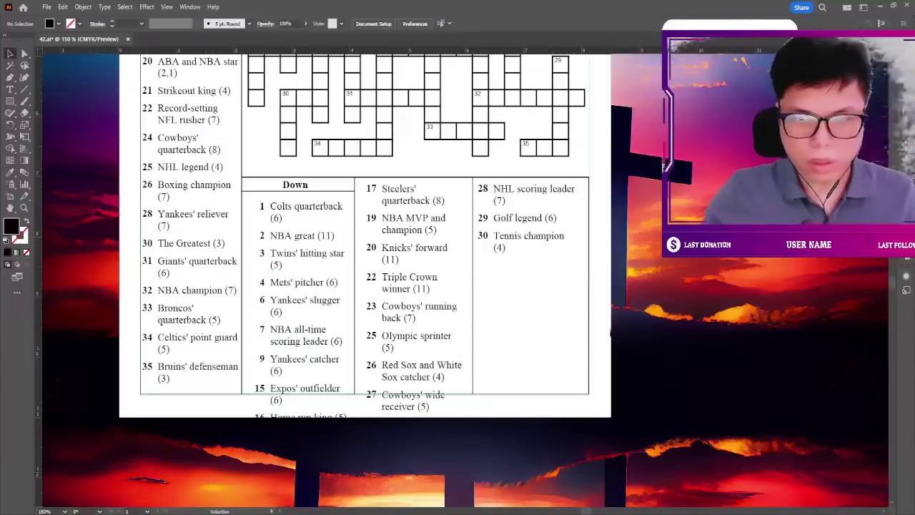
pyautogui.hscroll(2, 540, 283)
pyautogui.moveTo(426, 188); pyautogui.dragTo(433, 321)
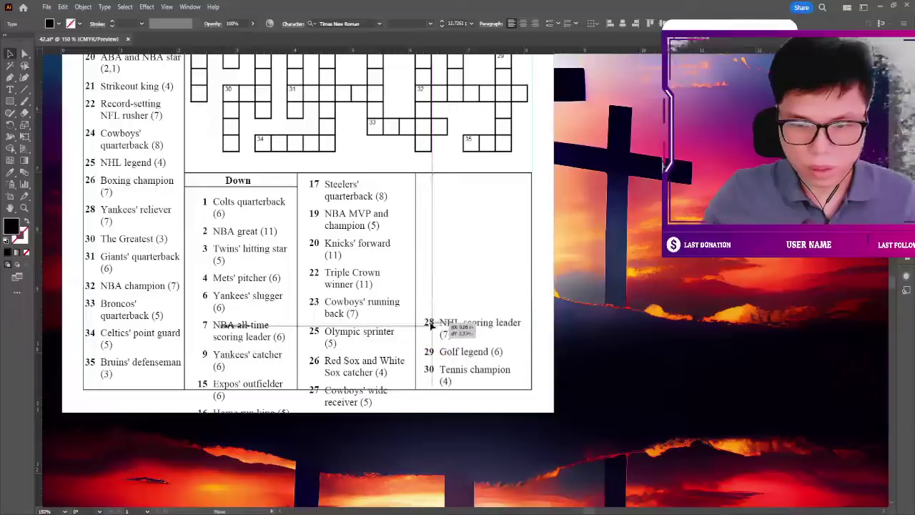
pyautogui.moveTo(434, 321); pyautogui.dragTo(429, 323)
pyautogui.click(405, 411)
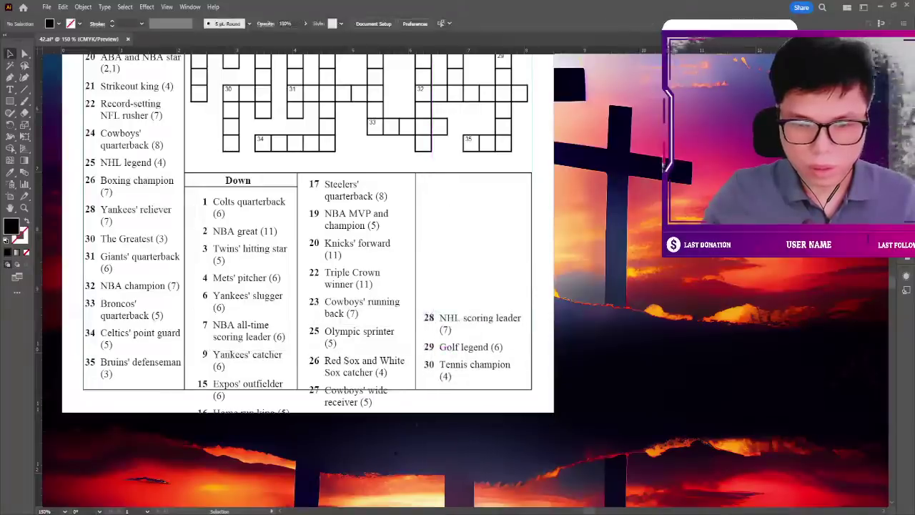
# Move clues 25–27 into the third column directly above clue 28.
pyautogui.moveTo(339, 365); pyautogui.dragTo(450, 263)
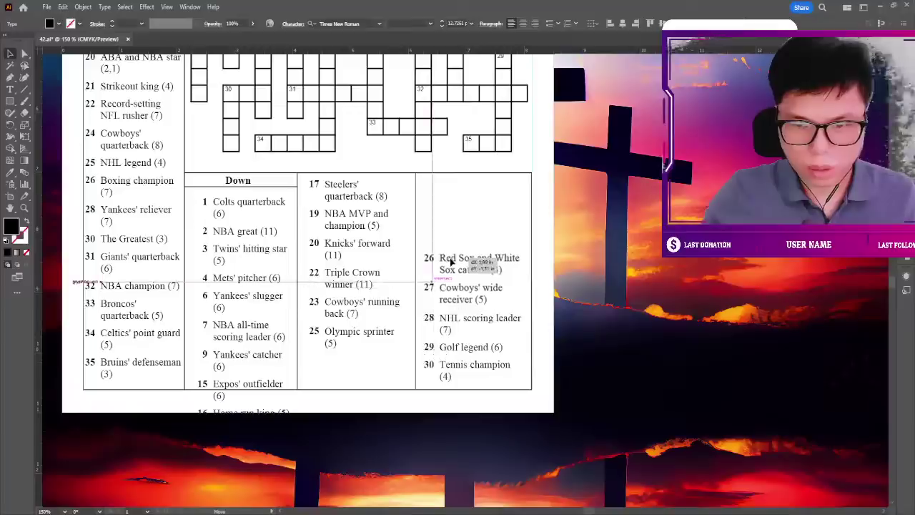
pyautogui.moveTo(470, 323); pyautogui.dragTo(469, 326)
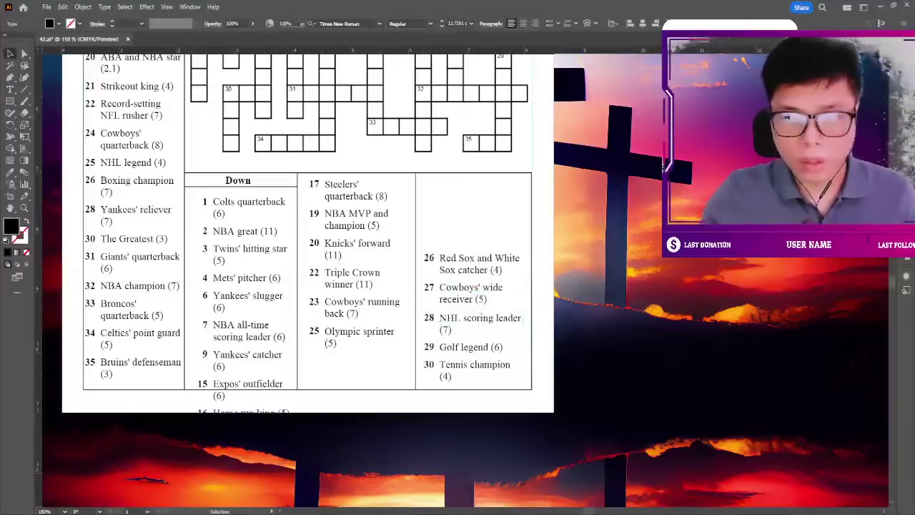
pyautogui.click(406, 350)
pyautogui.hotkey('ctrl', 'z')
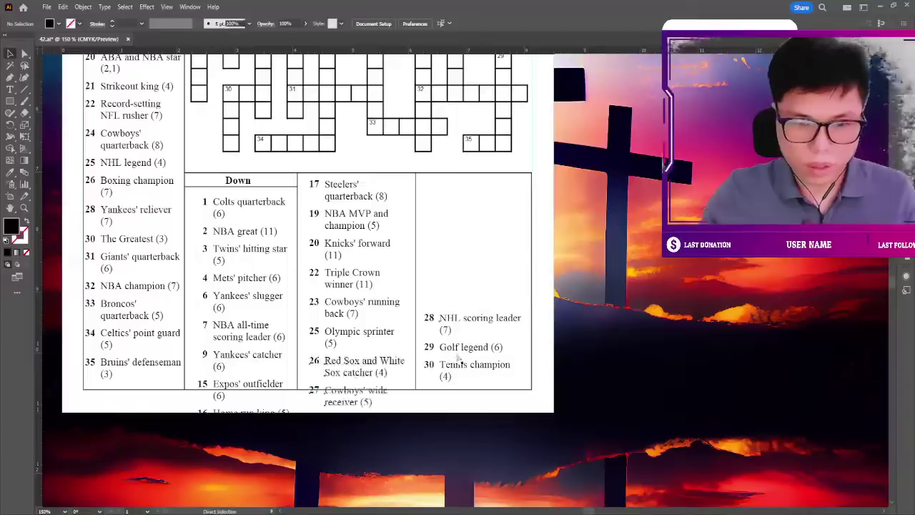
pyautogui.moveTo(312, 339); pyautogui.dragTo(436, 232)
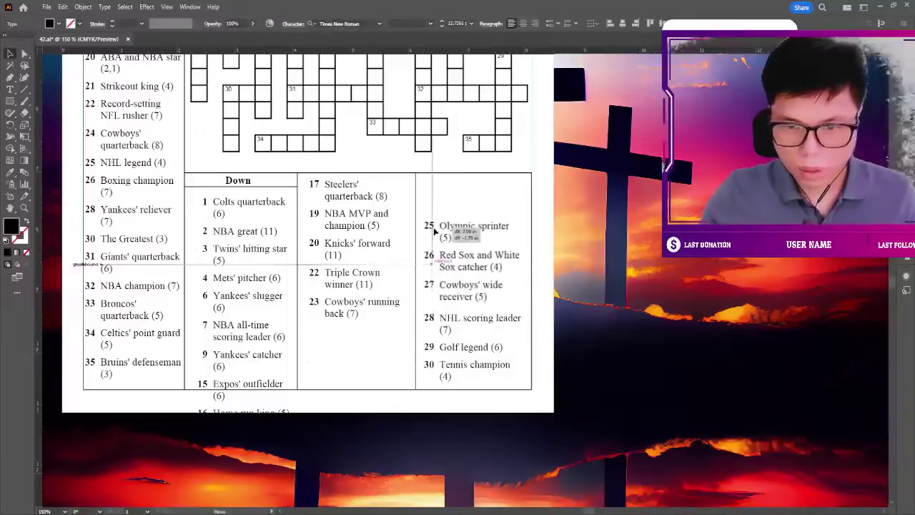
pyautogui.moveTo(436, 232); pyautogui.dragTo(434, 234)
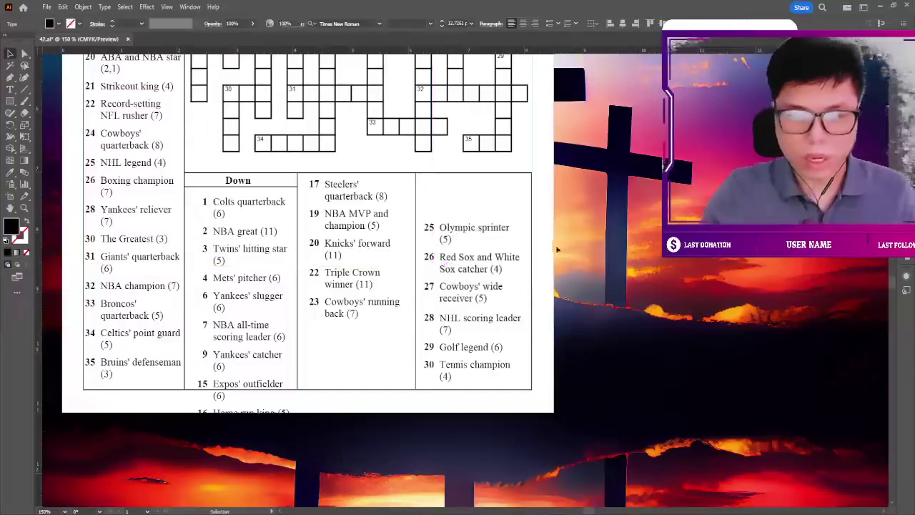
pyautogui.click(386, 332)
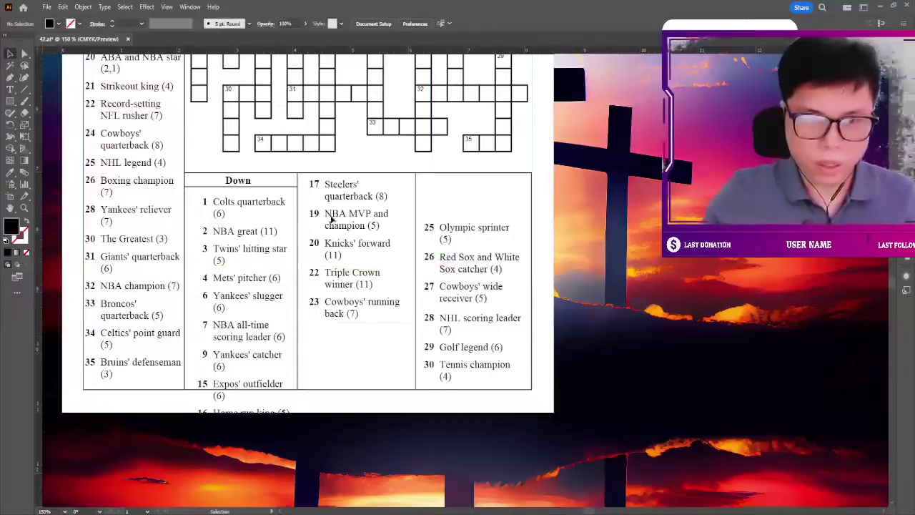
# Move Down clues 15 and 16 to the top of the middle column.
pyautogui.moveTo(332, 190); pyautogui.dragTo(335, 251)
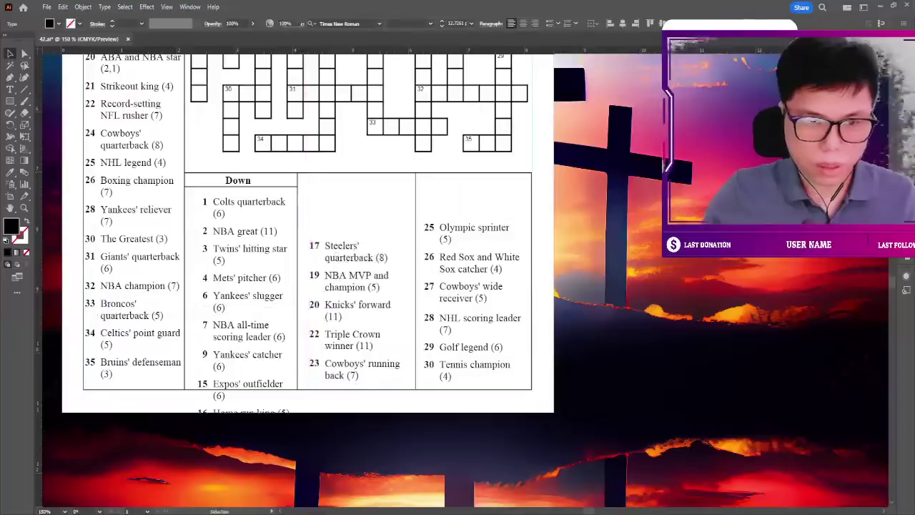
pyautogui.click(193, 400)
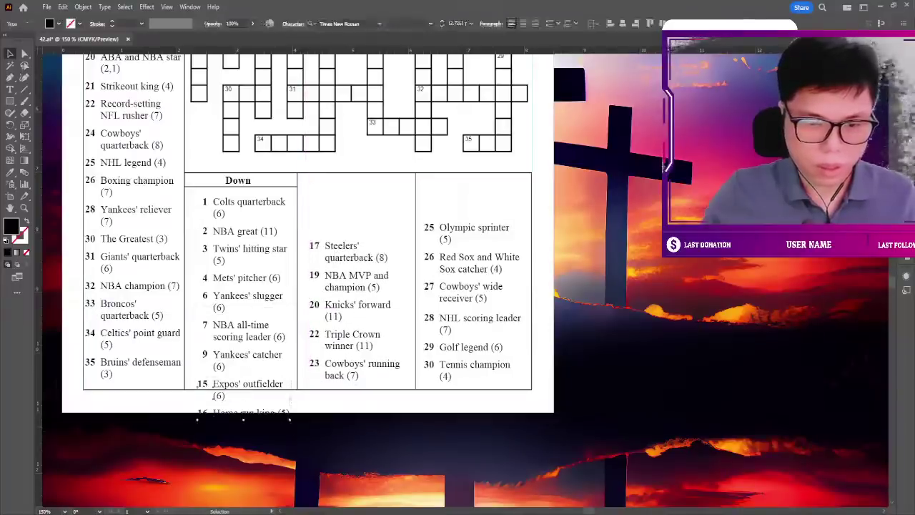
pyautogui.moveTo(316, 421); pyautogui.dragTo(392, 230)
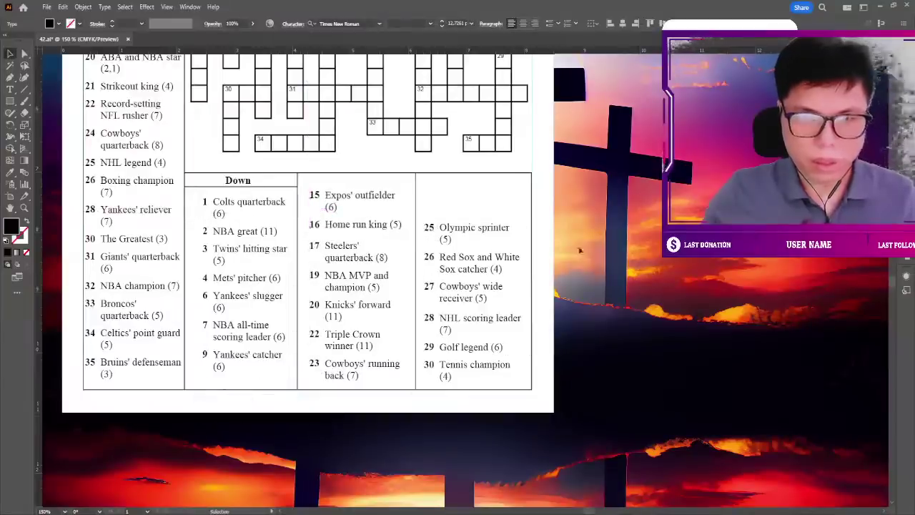
pyautogui.click(197, 197)
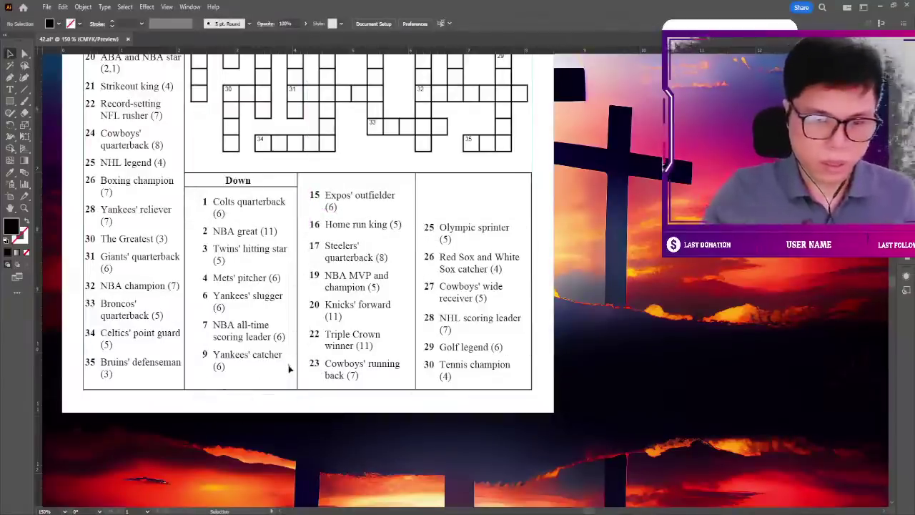
# Align clue blocks 1–9, 15–23 and 25–30 to start under the Down header.
pyautogui.moveTo(261, 337); pyautogui.dragTo(254, 342)
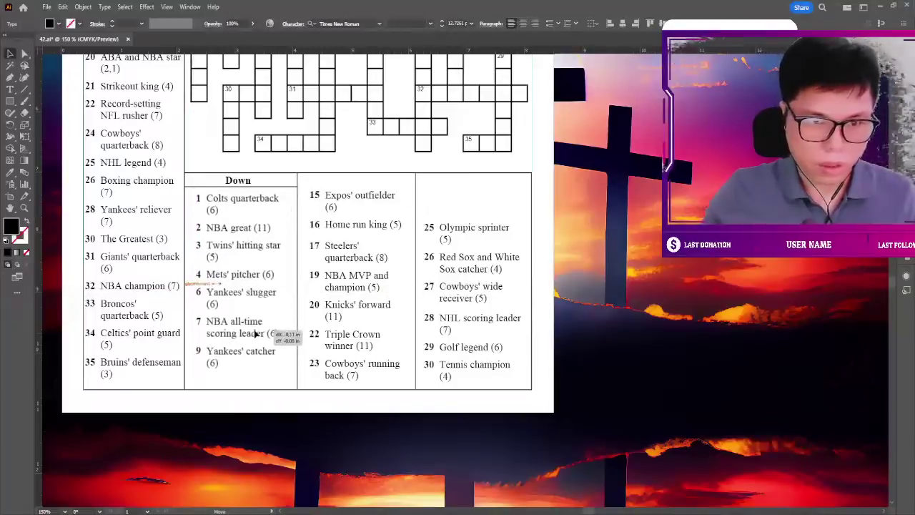
pyautogui.moveTo(255, 342); pyautogui.dragTo(252, 334)
pyautogui.scroll(2, 301, 278)
pyautogui.scroll(5, 301, 277)
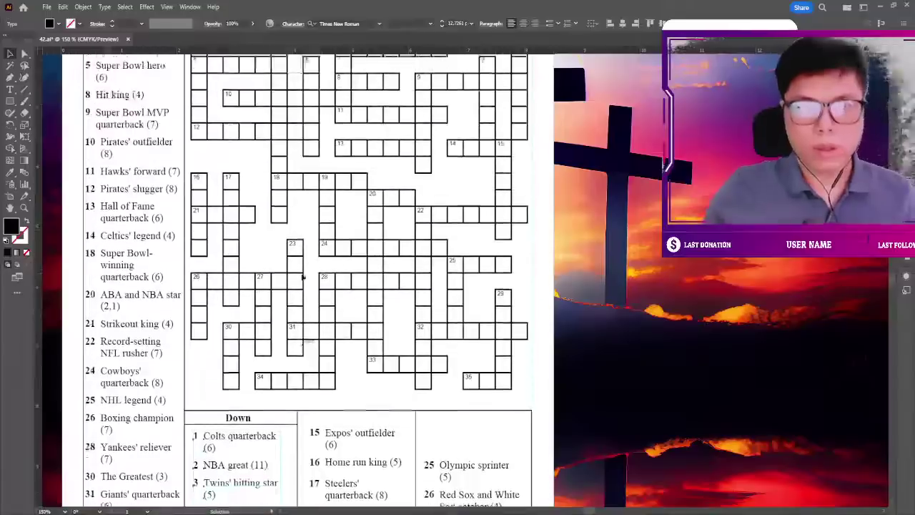
pyautogui.scroll(-3, 301, 277)
pyautogui.scroll(-3, 300, 278)
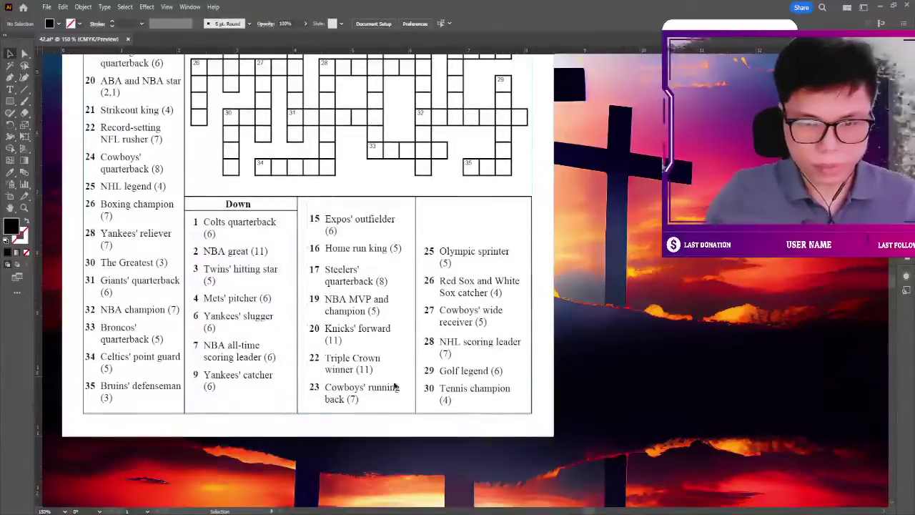
pyautogui.moveTo(339, 225); pyautogui.dragTo(340, 213)
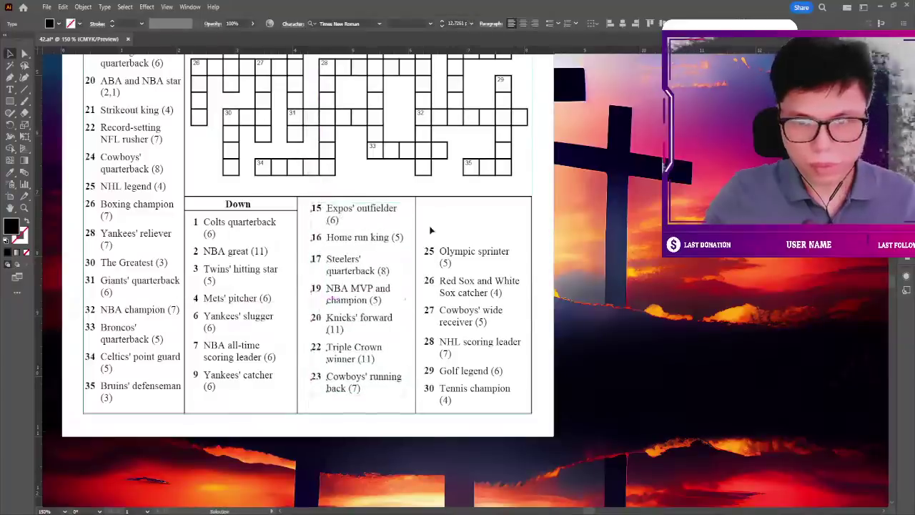
pyautogui.moveTo(468, 255); pyautogui.dragTo(471, 213)
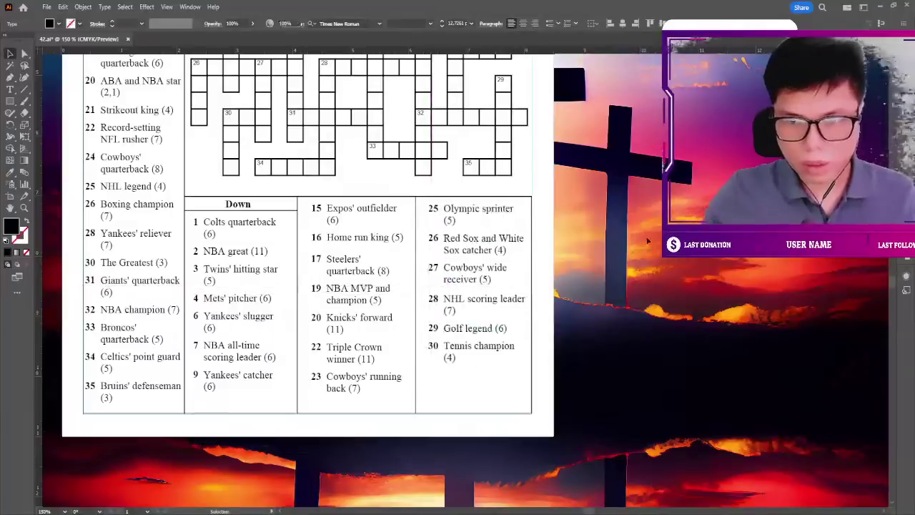
pyautogui.scroll(1, 501, 229)
# Nudge the crossword grid slightly down on the page.
pyautogui.click(641, 244)
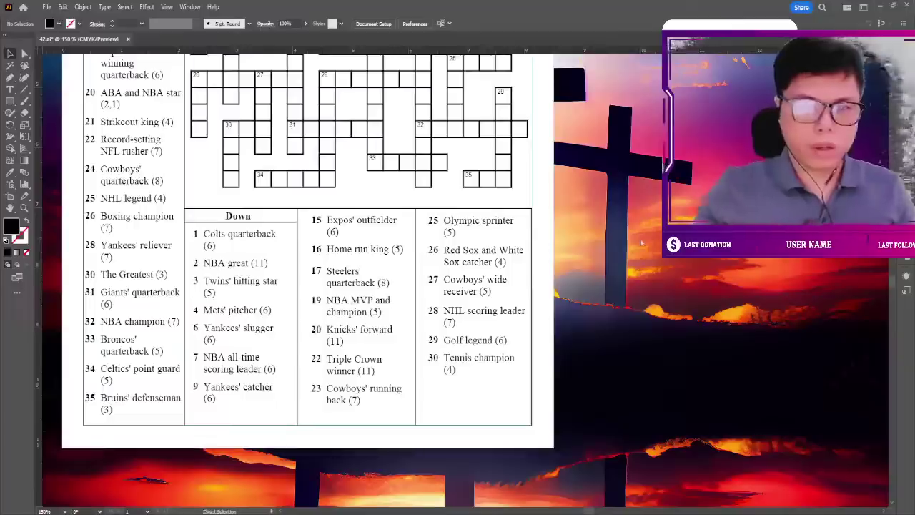
pyautogui.hotkey('ctrl', '-')
pyautogui.hotkey('ctrl', '=')
pyautogui.hotkey('ctrl', '-')
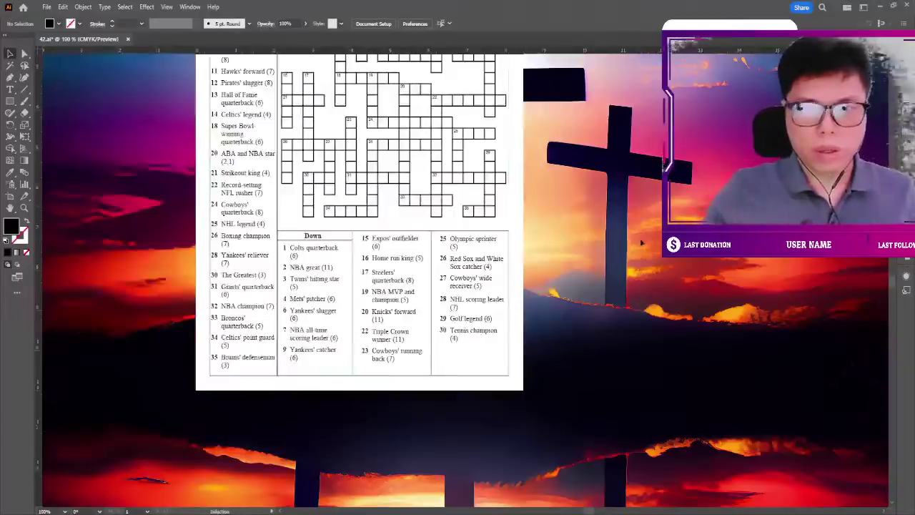
pyautogui.scroll(5, 641, 244)
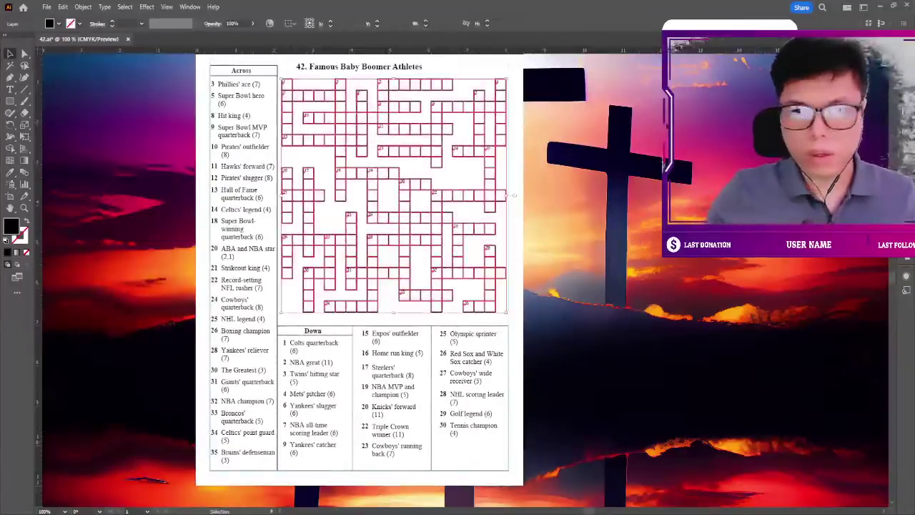
pyautogui.hotkey('ctrl', 'a')
pyautogui.scroll(2, 646, 144)
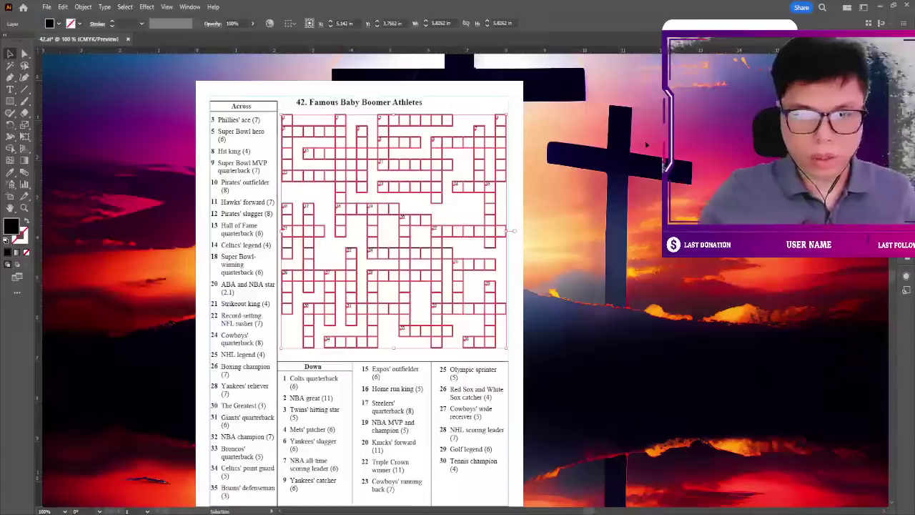
pyautogui.press('Down')
pyautogui.press('Down')
pyautogui.press('Down')
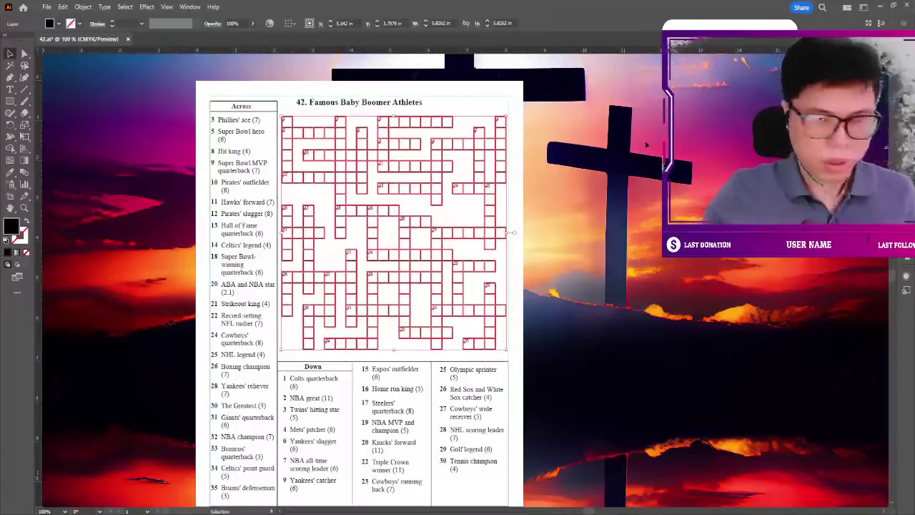
pyautogui.hotkey('ctrl', 'shift', 'a')
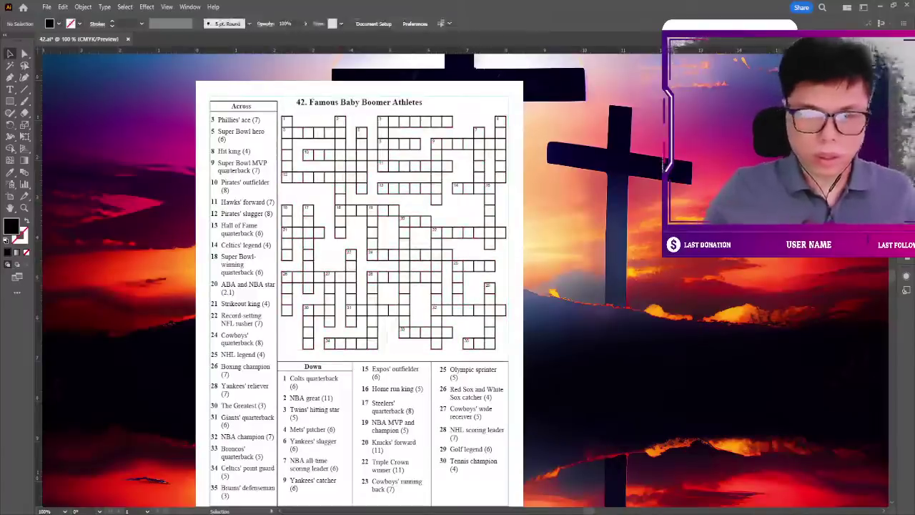
# Set the grid's clue numbers to 10 pt and zoom in to check them.
pyautogui.hotkey('ctrl', '-')
pyautogui.hotkey('ctrl', '+')
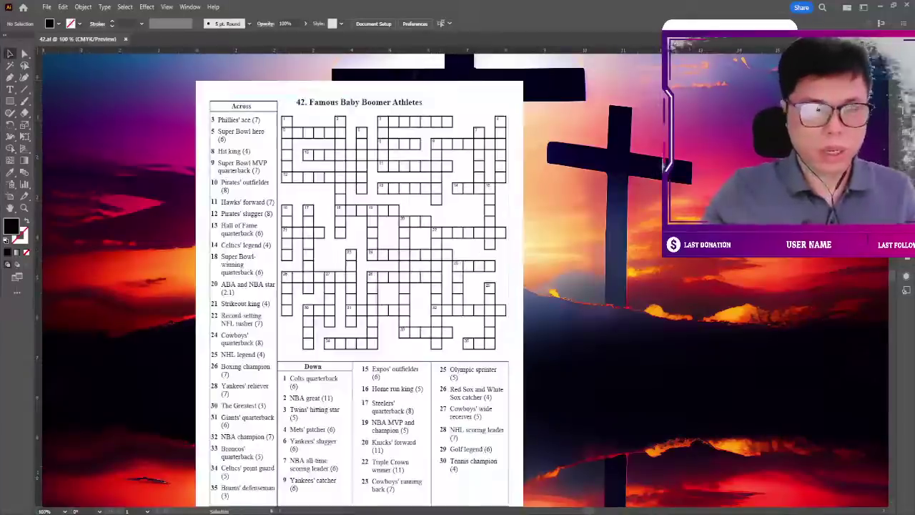
pyautogui.scroll(-1, 628, 183)
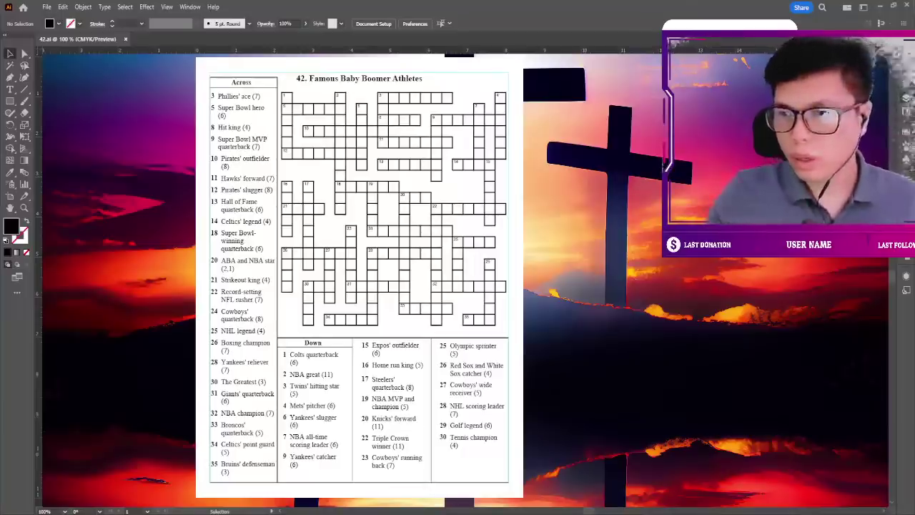
pyautogui.hotkey('ctrl', 'a')
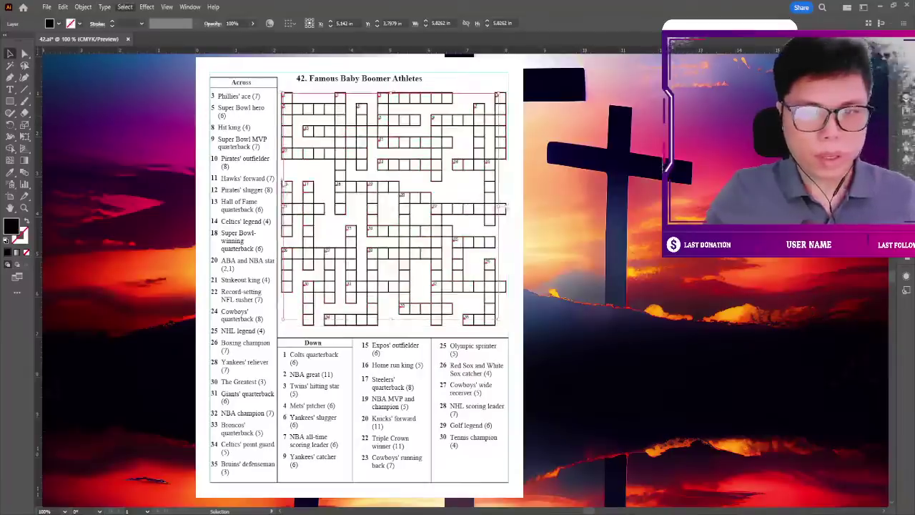
pyautogui.hotkey('ctrl', 'shift', 'a')
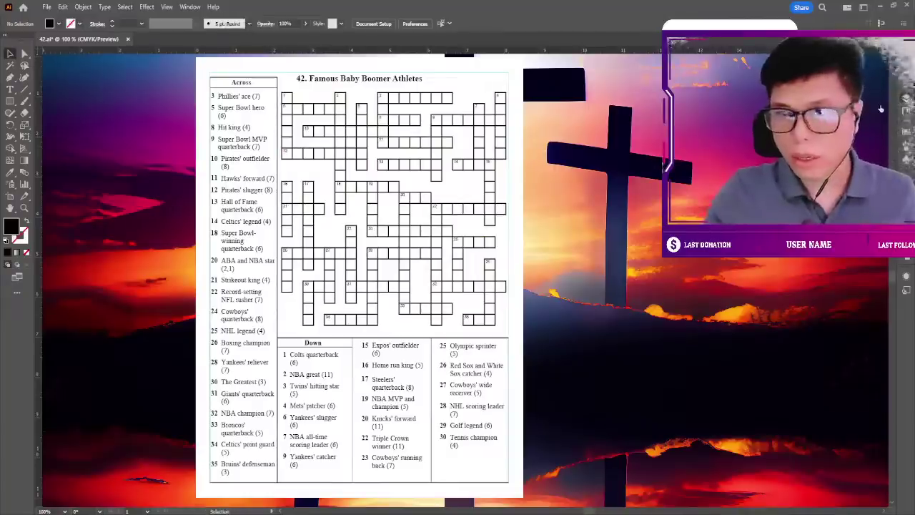
pyautogui.hotkey('ctrl', 'z')
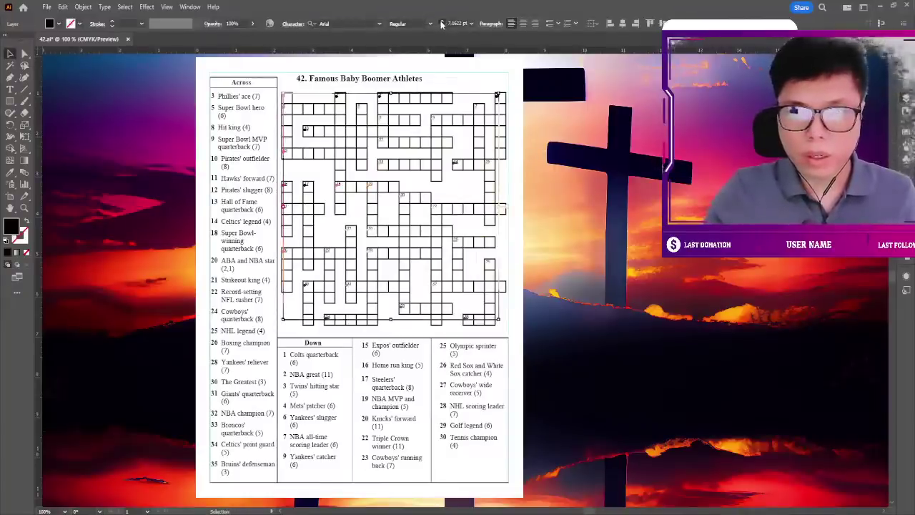
pyautogui.click(442, 21)
pyautogui.click(442, 22)
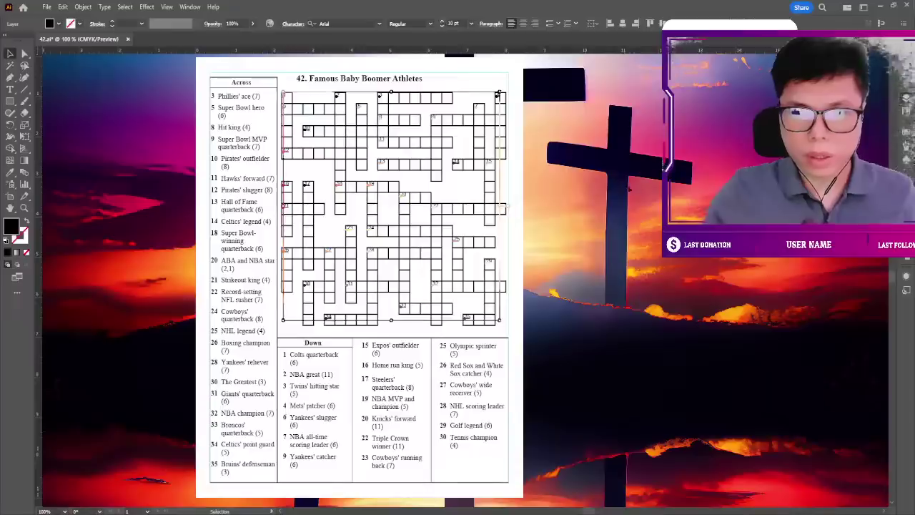
pyautogui.hotkey('ctrl', '+')
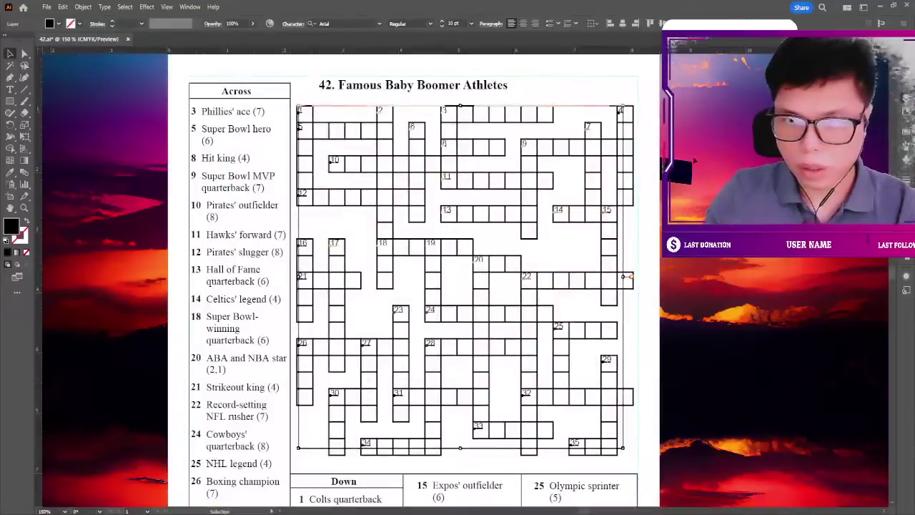
# Deselect and zoom out to review the finished athletes page on the sunset background.
pyautogui.hotkey('ctrl', 'shift', 'a')
pyautogui.scroll(-2, 457, 286)
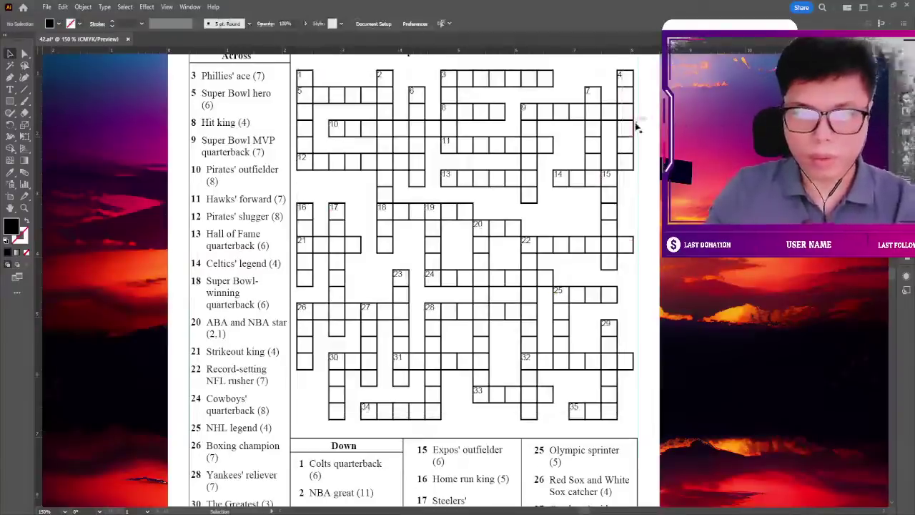
pyautogui.scroll(-2, 632, 130)
pyautogui.scroll(-1, 629, 134)
pyautogui.hotkey('ctrl', '-')
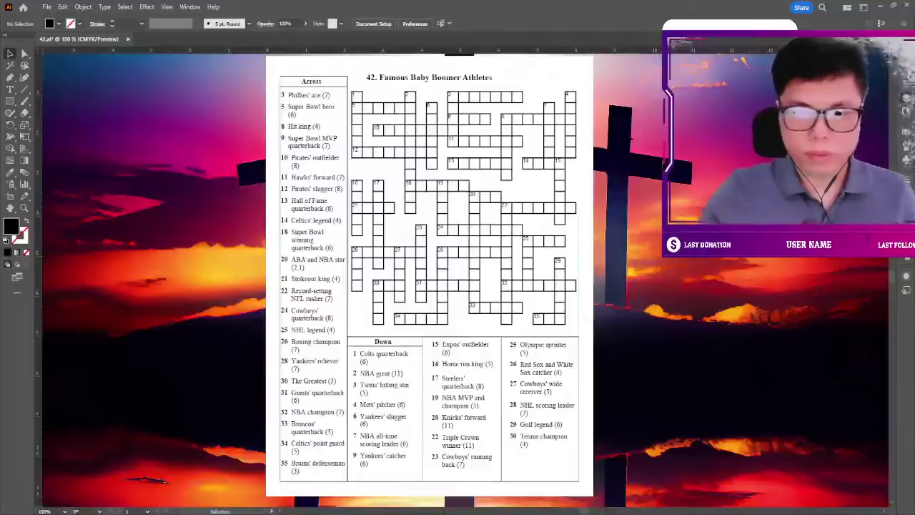
pyautogui.hscroll(3, 629, 134)
pyautogui.scroll(2, 644, 143)
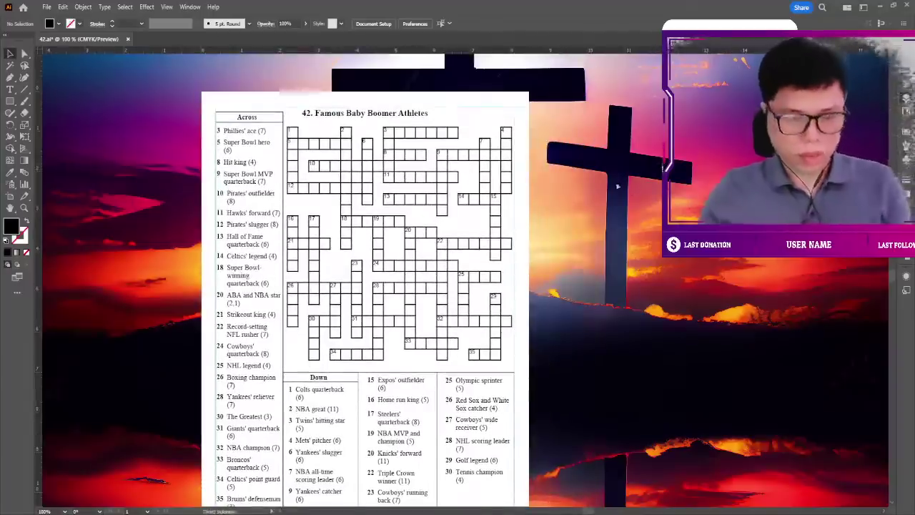
pyautogui.scroll(-3, 511, 189)
pyautogui.scroll(-1, 517, 188)
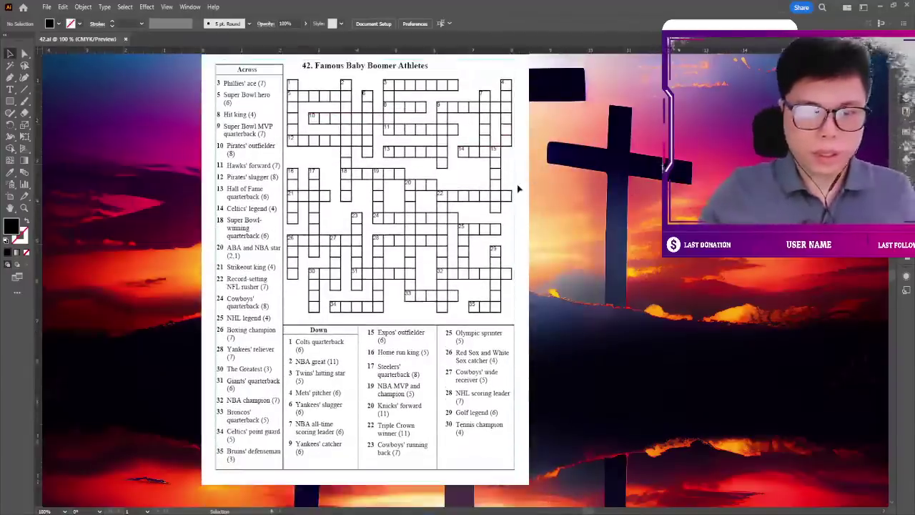
pyautogui.hotkey('ctrl', '+')
pyautogui.hotkey('ctrl', '-')
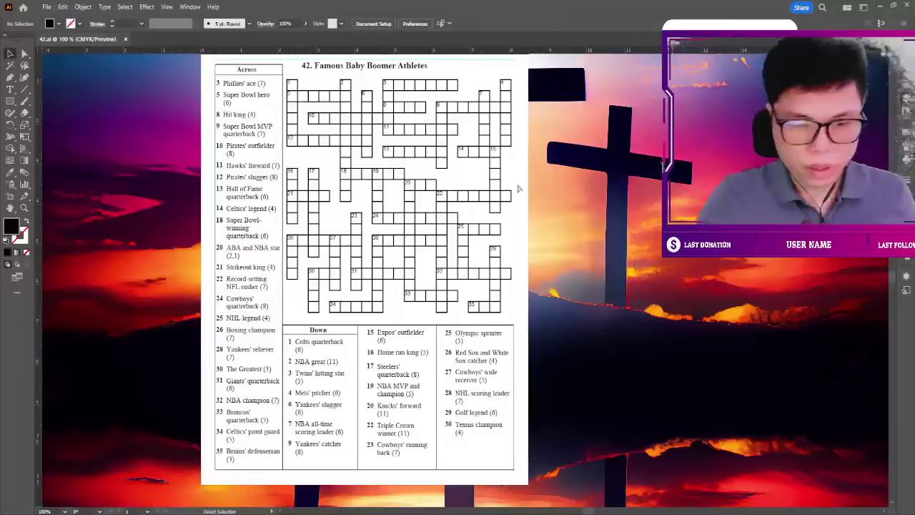
pyautogui.scroll(2, 517, 185)
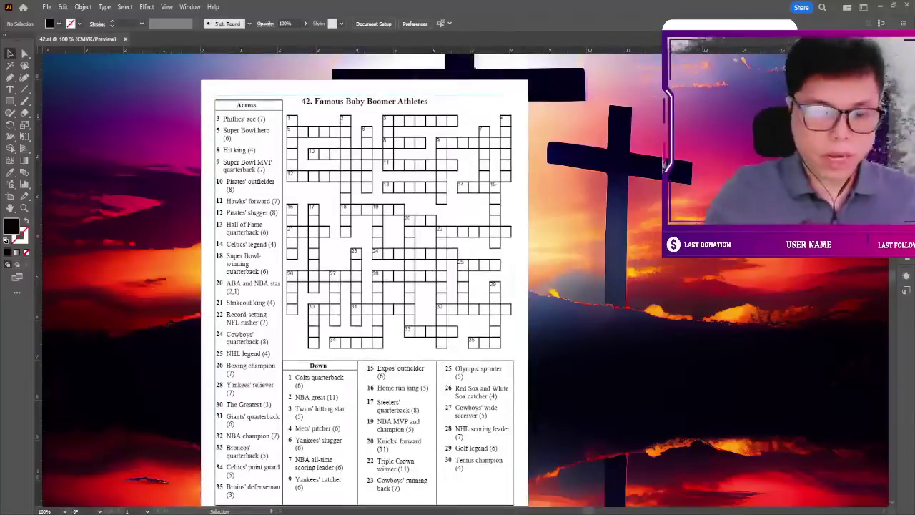
pyautogui.scroll(-1, 599, 268)
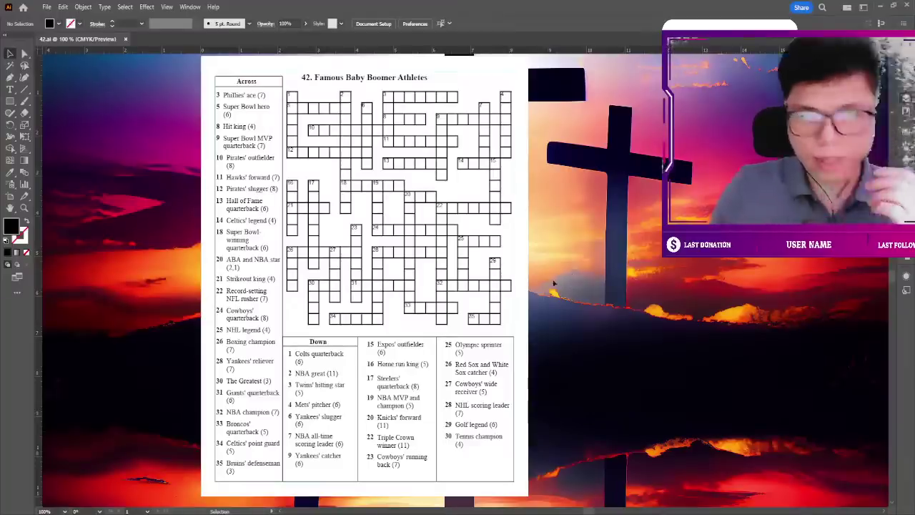
# Undo the three most recent changes.
pyautogui.hotkey('ctrl', 'z')
pyautogui.hotkey('ctrl', 'z')
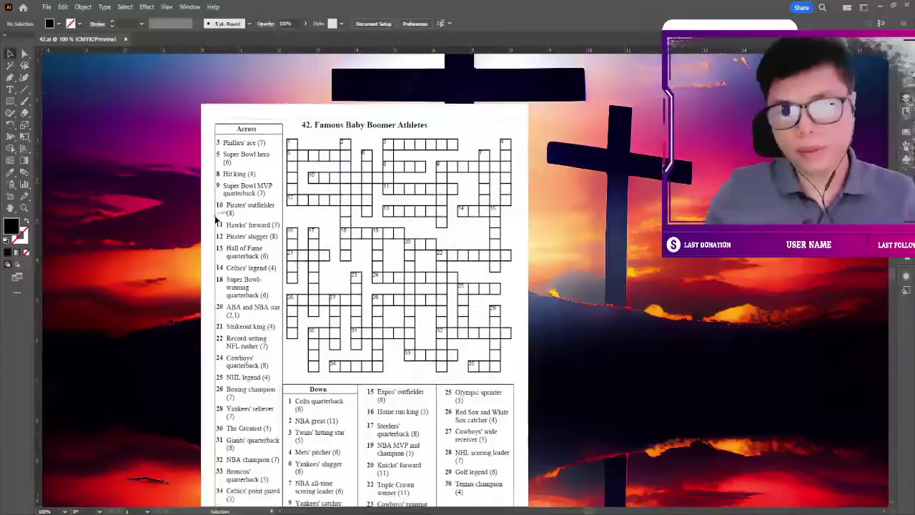
pyautogui.hotkey('ctrl', 'z')
pyautogui.hotkey('ctrl', 'z')
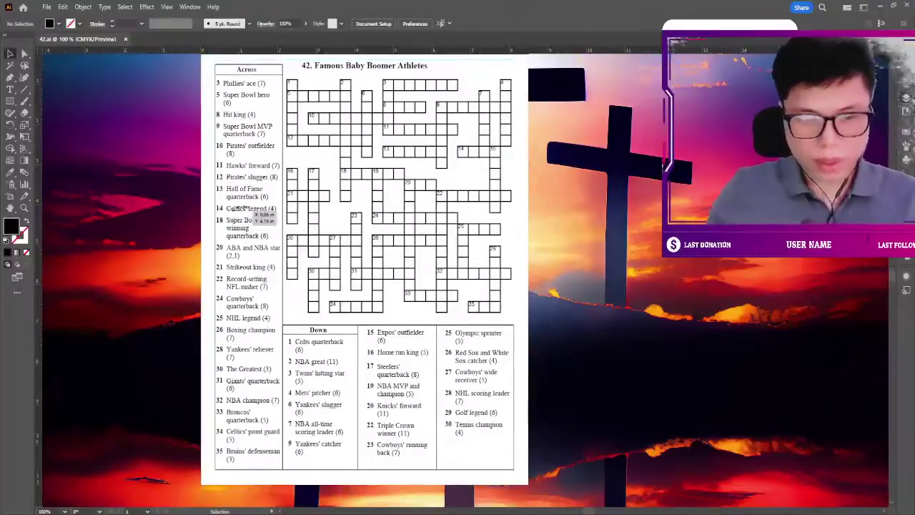
pyautogui.hotkey('ctrl', 'z')
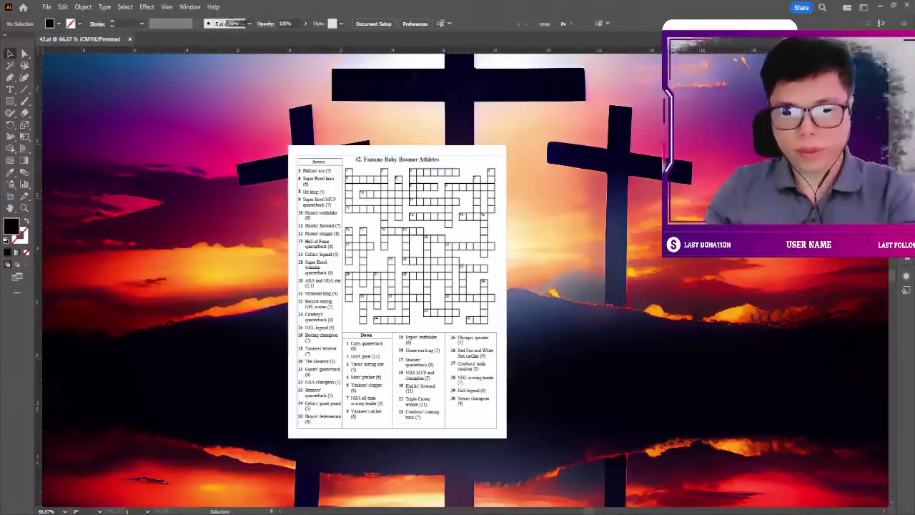
# Delete the old grid, clue lists and frame boxes, then zoom to 100%.
pyautogui.click(420, 245)
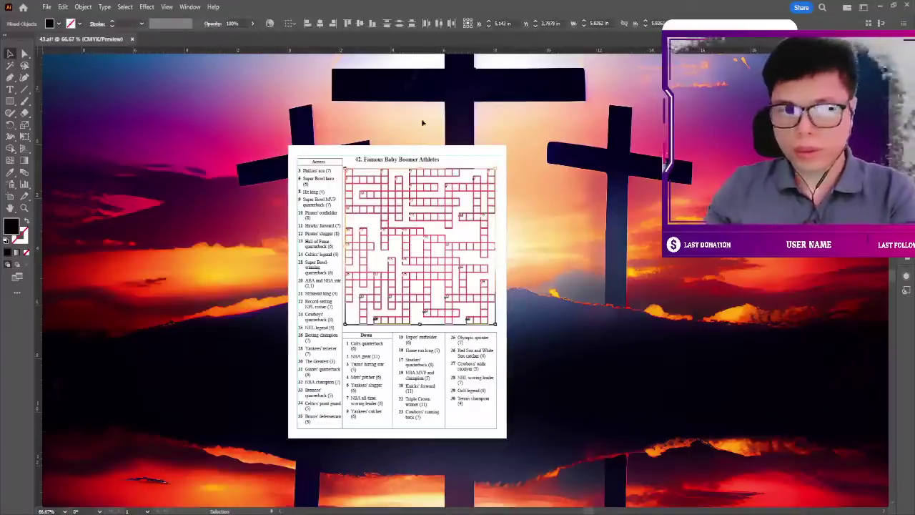
pyautogui.hotkey('ctrl', 'shift', 'a')
pyautogui.hotkey('ctrl', 'a')
pyautogui.press('Delete')
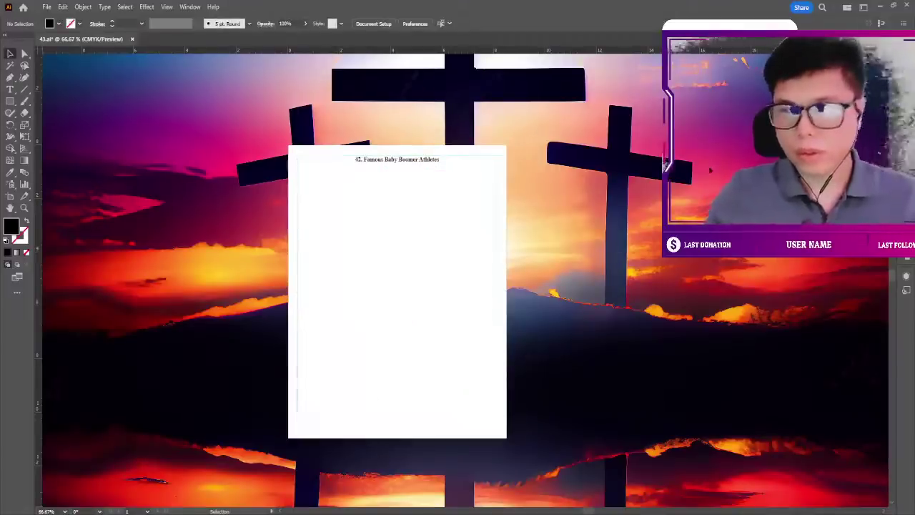
pyautogui.hotkey('ctrl', '1')
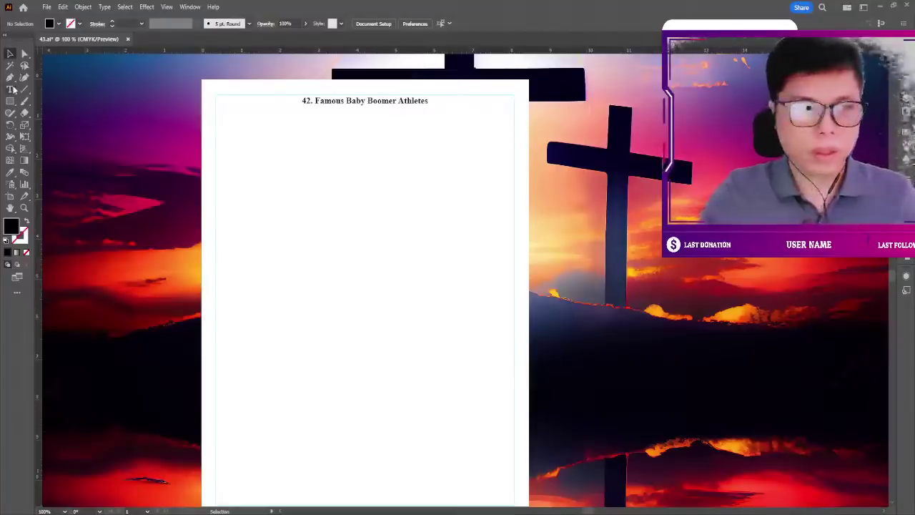
# Retitle the page '43. Classic Sci-fi Films', centre it on the artboard, and save.
pyautogui.click(12, 90)
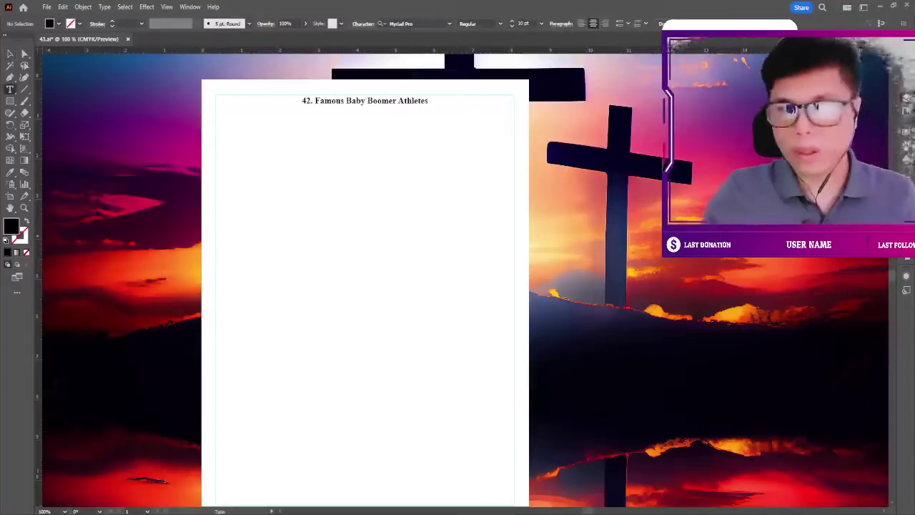
pyautogui.tripleClick(343, 101)
pyautogui.write('43')
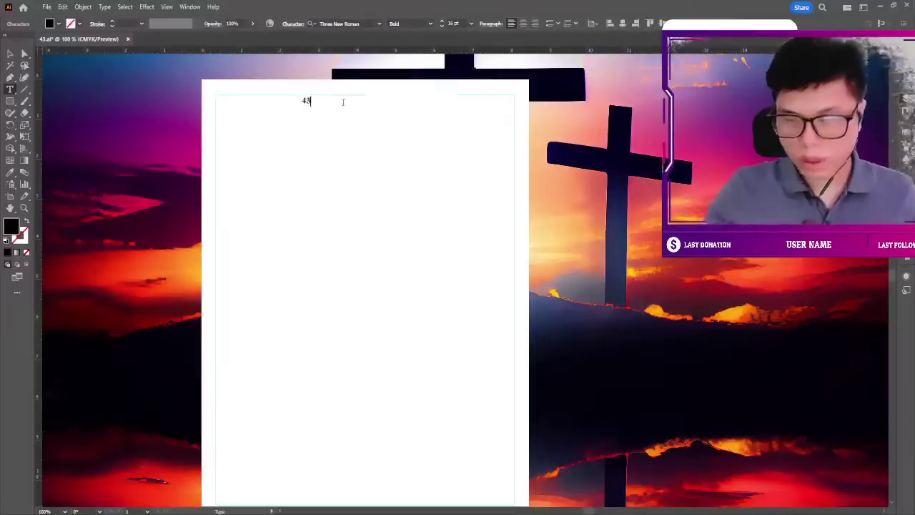
pyautogui.write('. Classic Sci-fi Films')
pyautogui.click(11, 53)
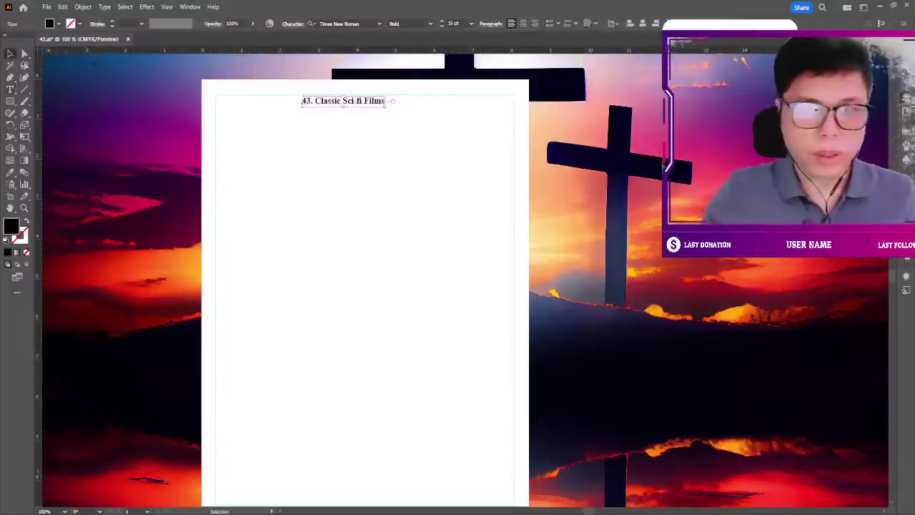
pyautogui.click(643, 24)
pyautogui.hotkey('ctrl', 'shift', 'a')
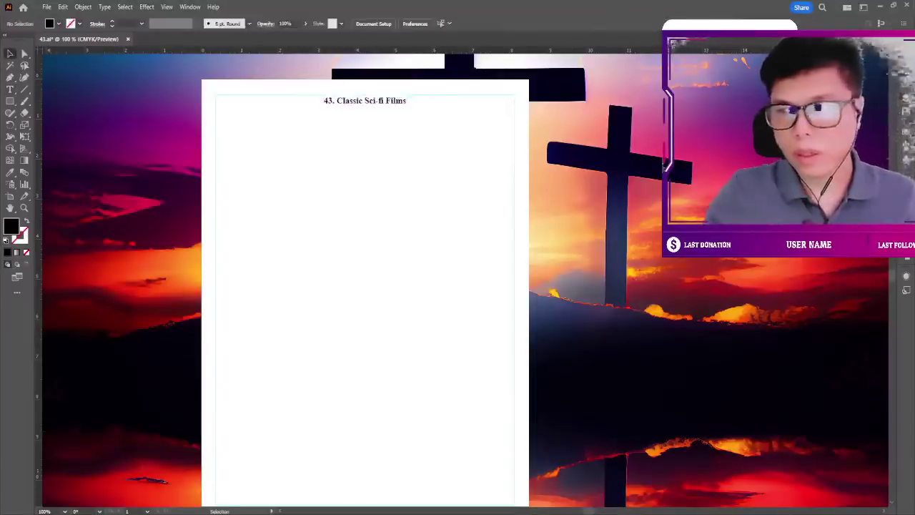
pyautogui.hotkey('ctrl', 's')
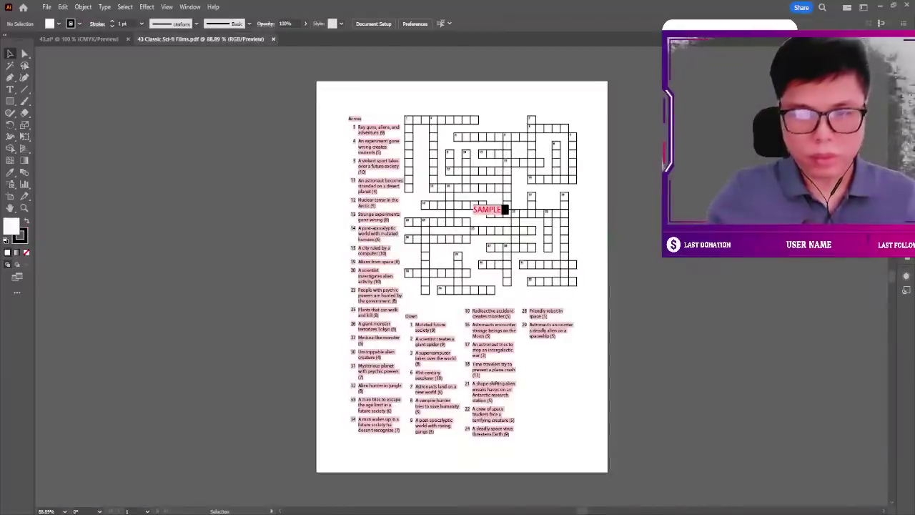
# Delete the SAMPLE watermark from the sci-fi crossword PDF.
pyautogui.hotkey('ctrl', '1')
pyautogui.click(511, 203)
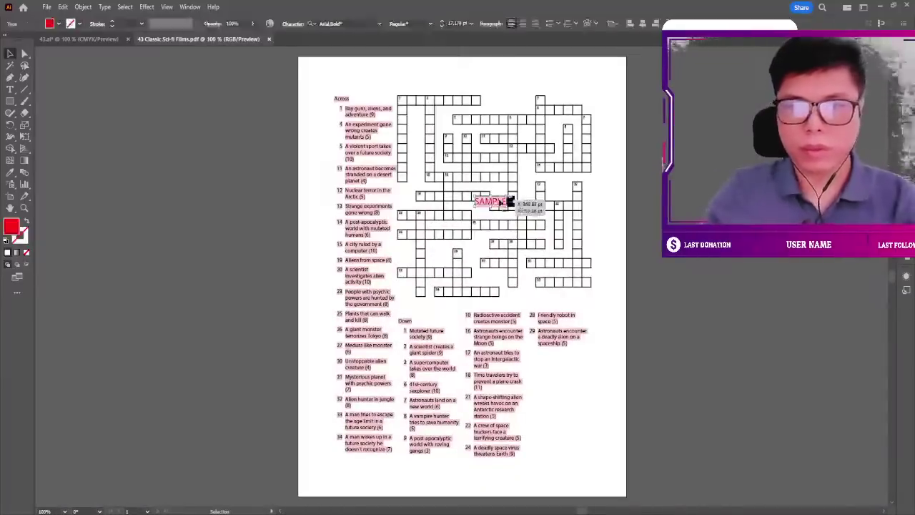
pyautogui.moveTo(483, 204); pyautogui.dragTo(489, 208)
pyautogui.press('Delete')
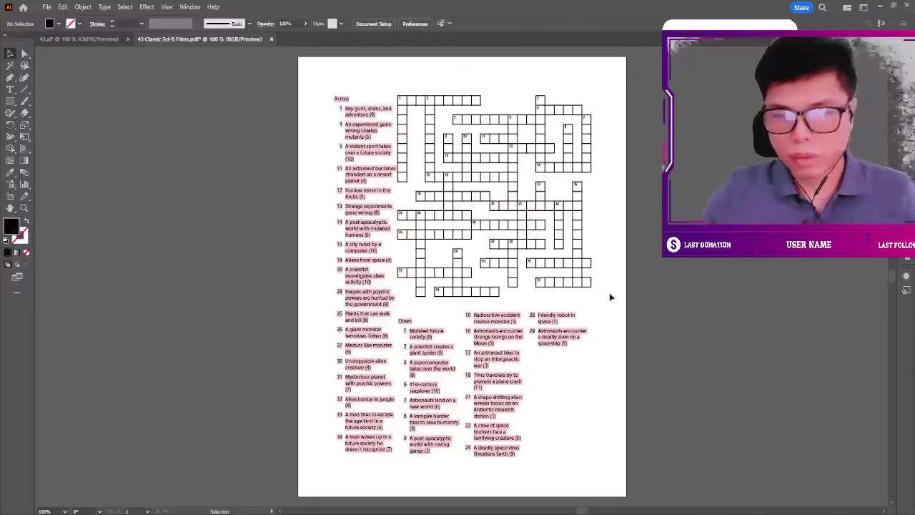
# Copy the whole sci-fi crossword puzzle and return to the 43.ai document.
pyautogui.moveTo(609, 296); pyautogui.dragTo(420, 116)
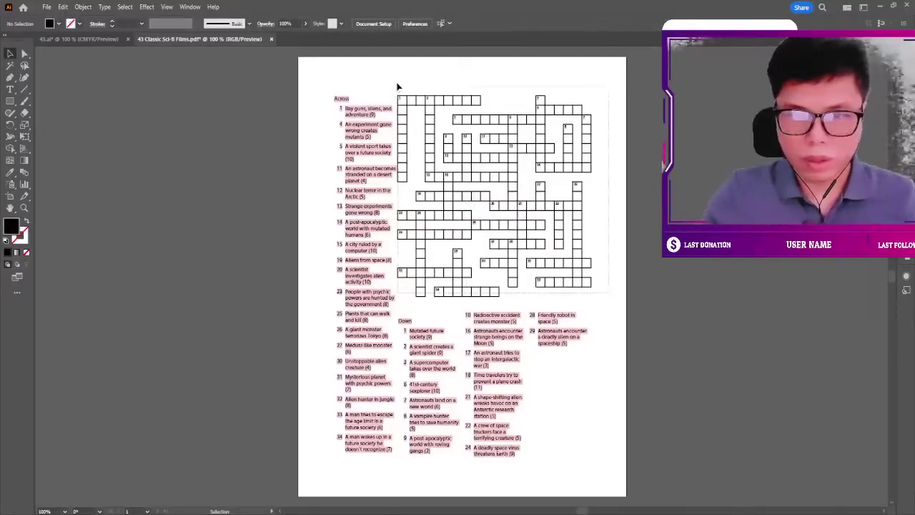
pyautogui.moveTo(398, 87); pyautogui.dragTo(398, 85)
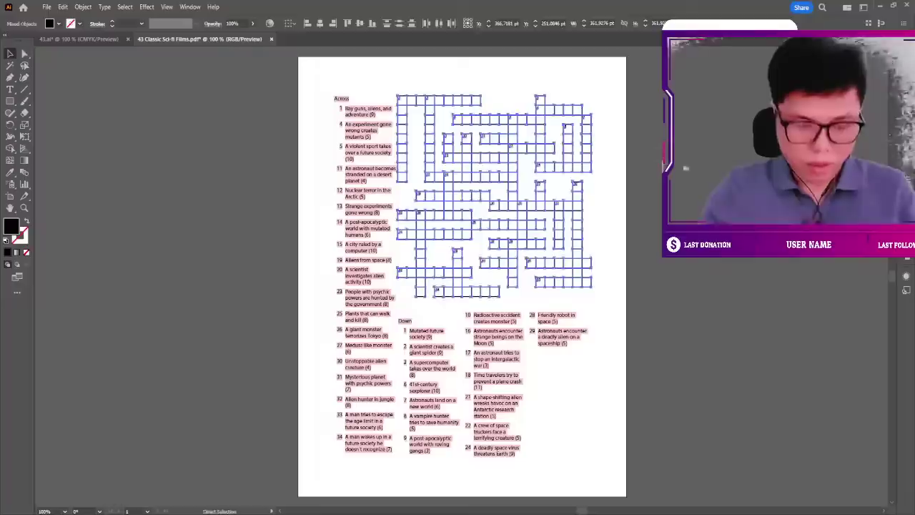
pyautogui.click(451, 88)
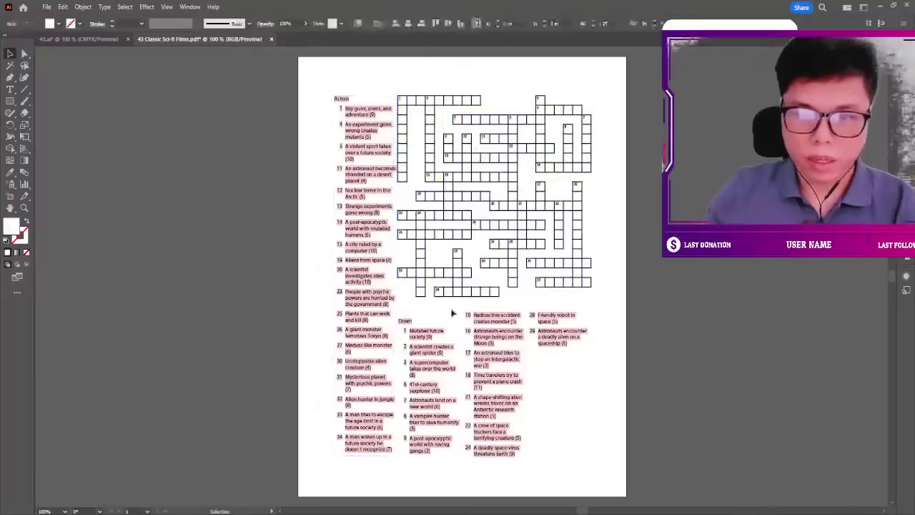
pyautogui.click(525, 364)
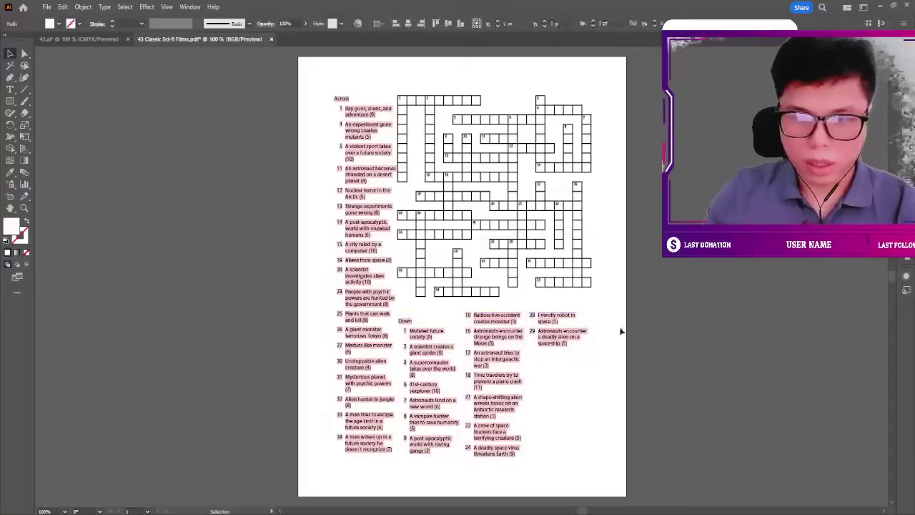
pyautogui.press('a')
pyautogui.hotkey('ctrl', 'a')
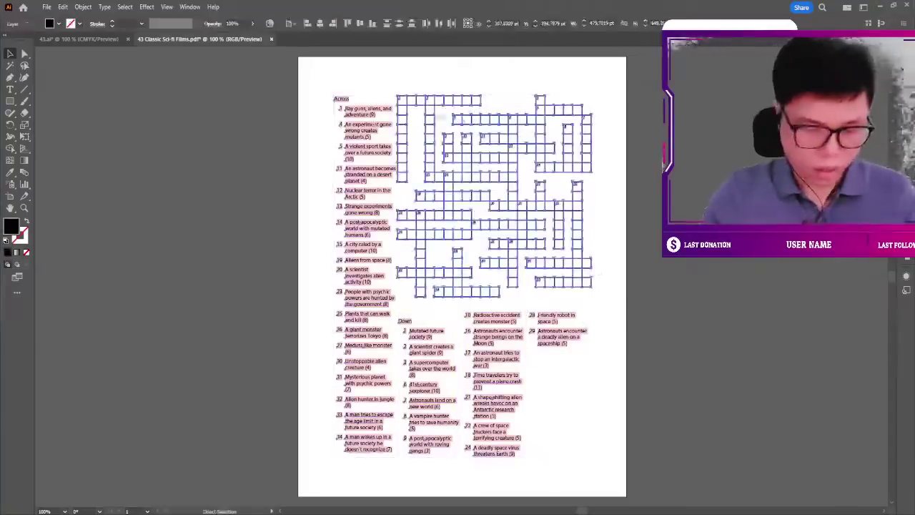
pyautogui.click(76, 40)
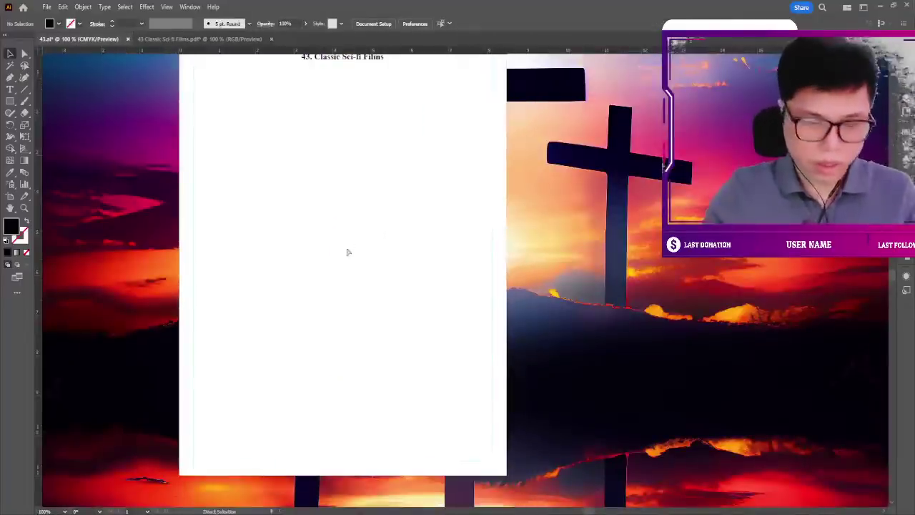
# Paste the crossword onto the 43.ai page and centre the Across and Down headings.
pyautogui.hotkey('ctrl', 'v')
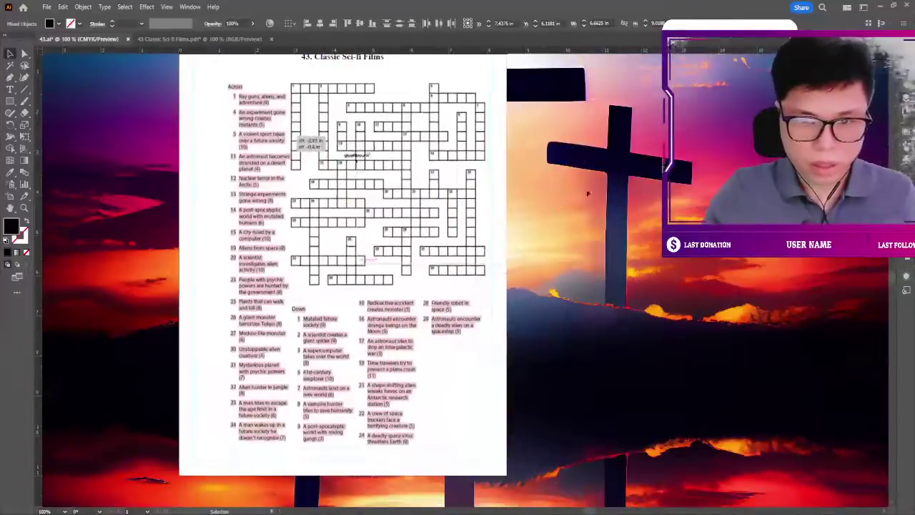
pyautogui.moveTo(390, 157); pyautogui.dragTo(279, 141)
pyautogui.moveTo(241, 91); pyautogui.dragTo(267, 92)
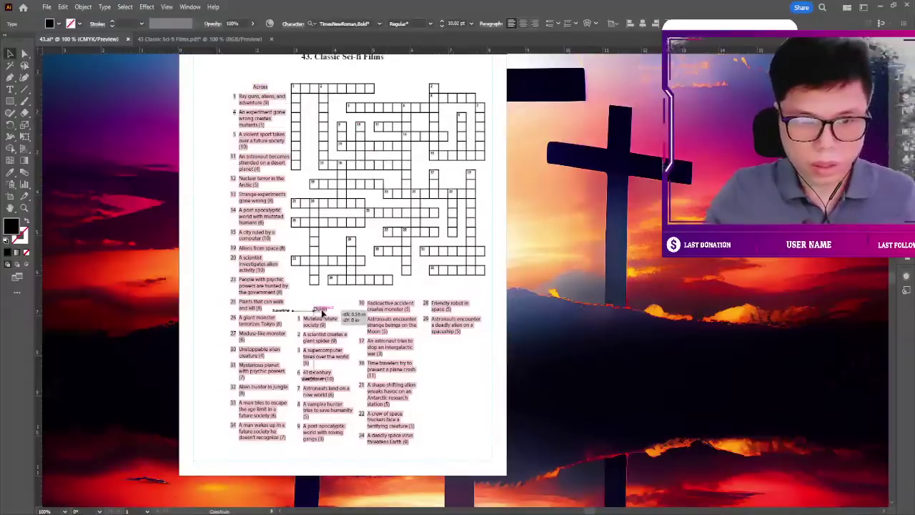
pyautogui.moveTo(300, 309); pyautogui.dragTo(321, 310)
pyautogui.click(207, 70)
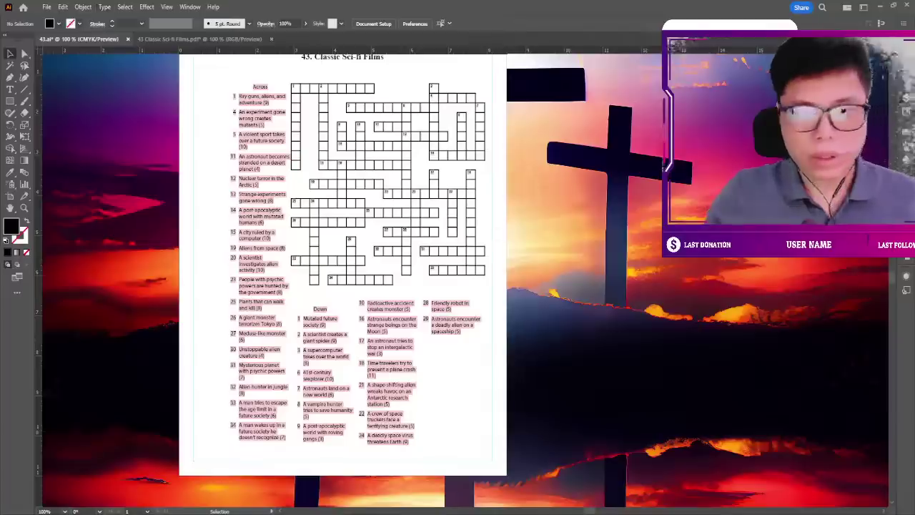
# Finish editing the clue text and move the crossword artwork slightly lower.
pyautogui.press('t')
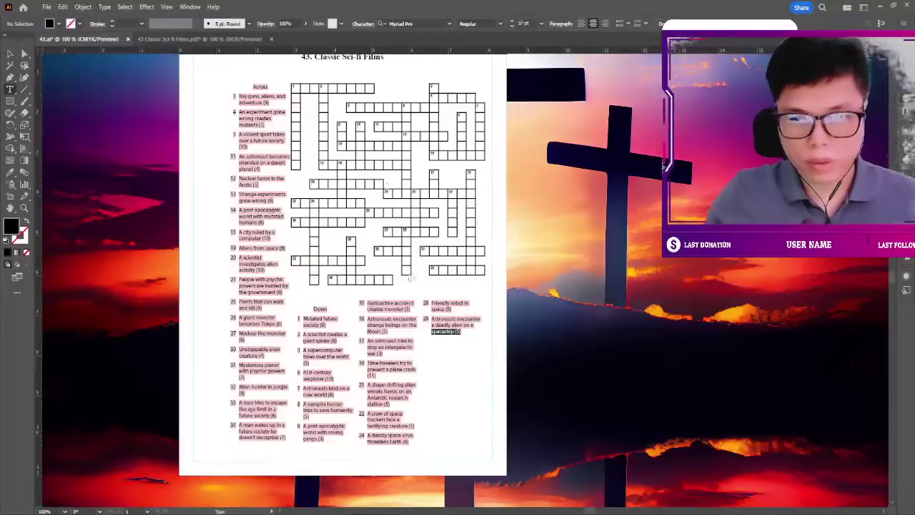
pyautogui.click(413, 184)
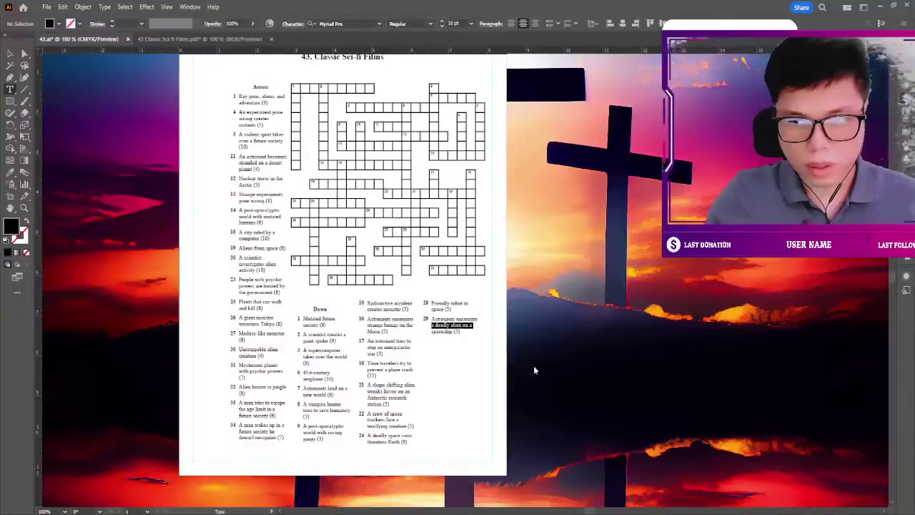
pyautogui.press('Escape')
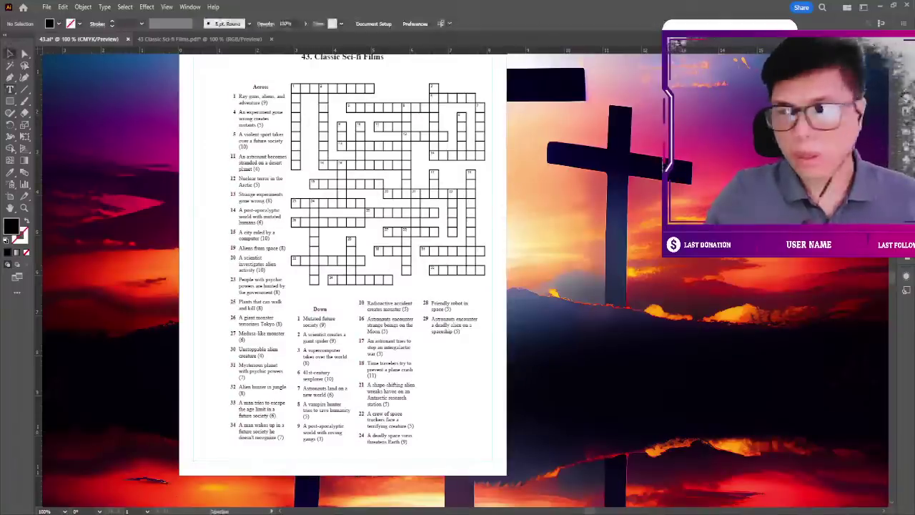
pyautogui.moveTo(366, 77)
pyautogui.mouseDown()
pyautogui.moveTo(367, 101)
pyautogui.moveTo(385, 107)
pyautogui.mouseUp()
pyautogui.scroll(-3, 418, 122)
pyautogui.hotkey('ctrl', '-')
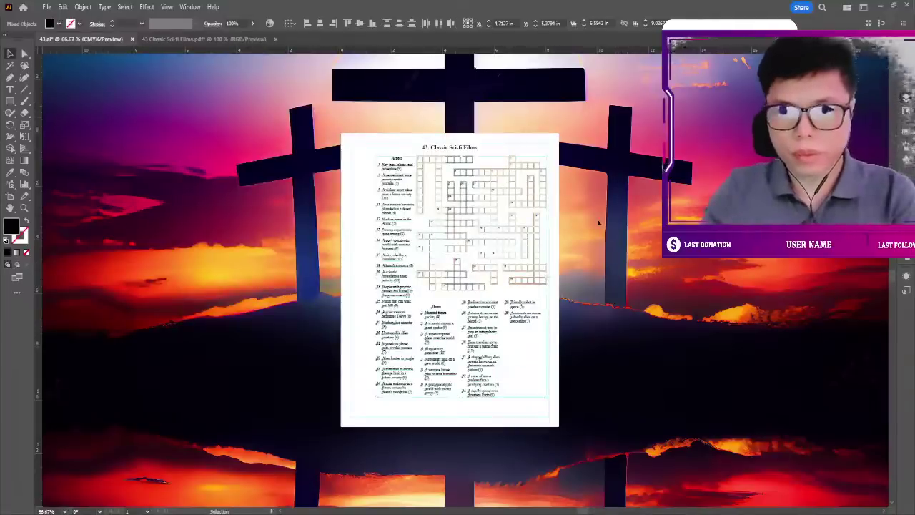
# Enlarge the crossword artwork from its bottom-left corner handle.
pyautogui.scroll(-3, 598, 218)
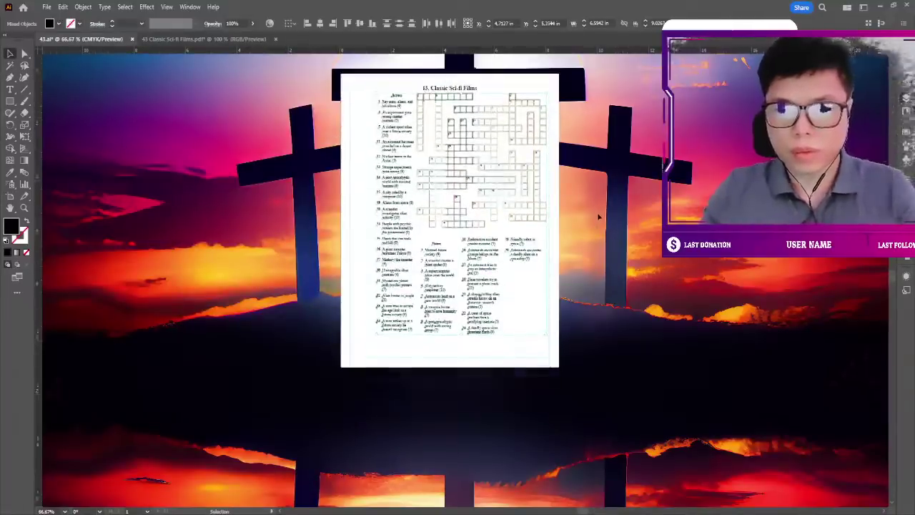
pyautogui.moveTo(374, 335); pyautogui.dragTo(361, 371)
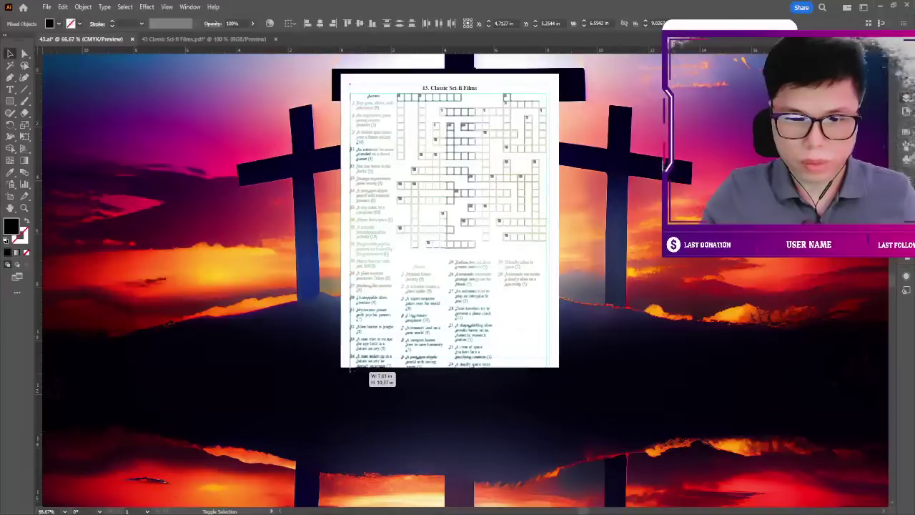
pyautogui.moveTo(350, 370); pyautogui.dragTo(350, 369)
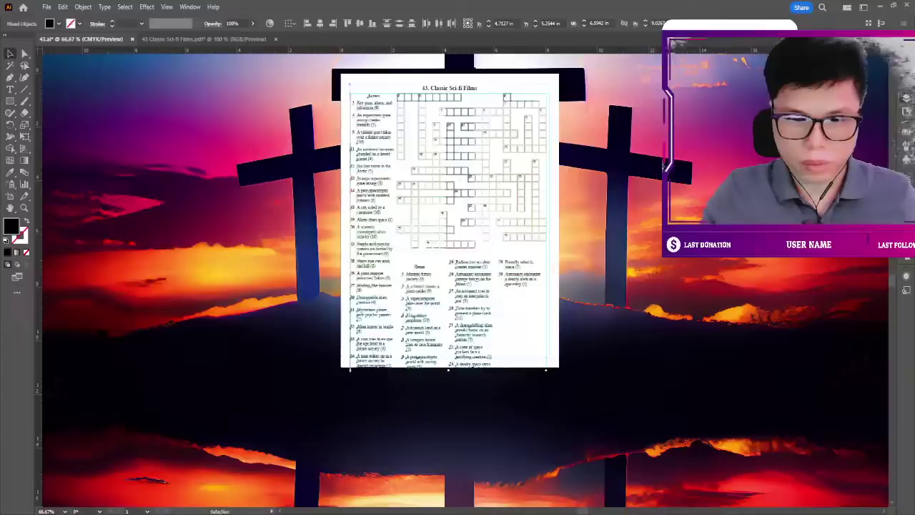
pyautogui.hotkey('ctrl', 'shift', 'a')
pyautogui.hotkey('ctrl', '1')
pyautogui.hotkey('ctrl', '-')
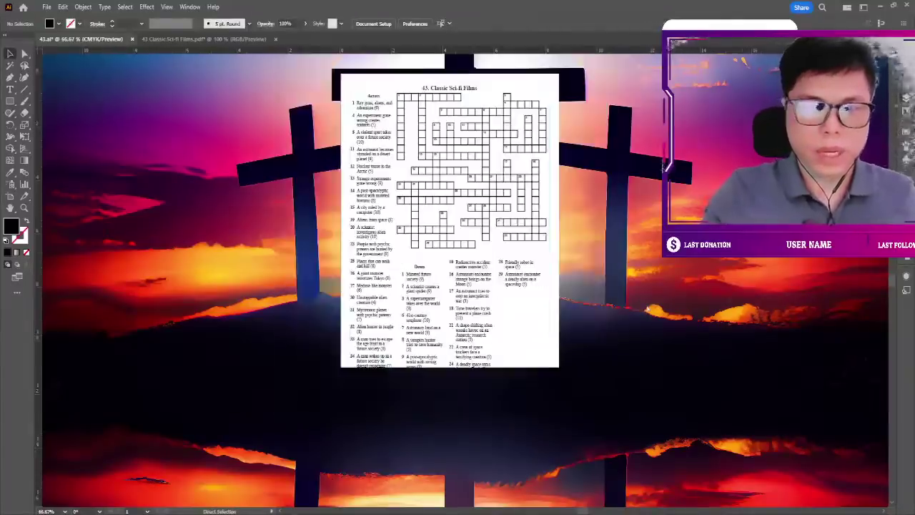
pyautogui.scroll(1, 646, 309)
pyautogui.hotkey('ctrl', '=')
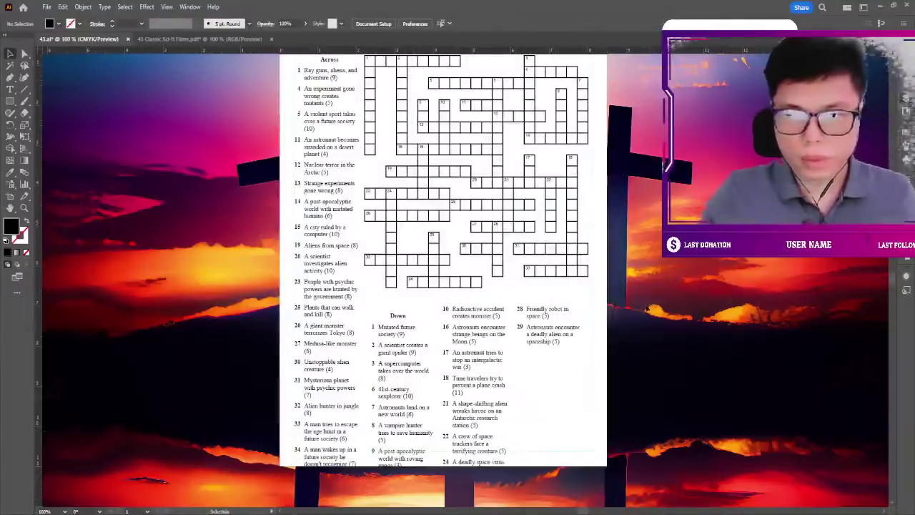
# Nudge the artwork upward, then undo and redo to restore the crossword grid.
pyautogui.hotkey('ctrl', 'a')
pyautogui.hotkey('shift', 'Up')
pyautogui.hotkey('shift', 'Up')
pyautogui.hotkey('shift', 'Up')
pyautogui.hotkey('shift', 'Up')
pyautogui.hotkey('shift', 'Up')
pyautogui.hotkey('shift', 'Up')
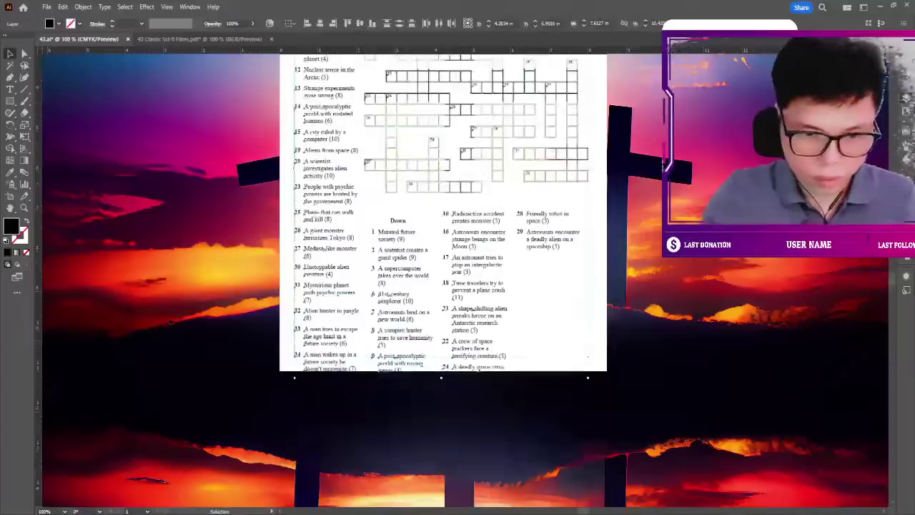
pyautogui.moveTo(294, 377); pyautogui.dragTo(295, 373)
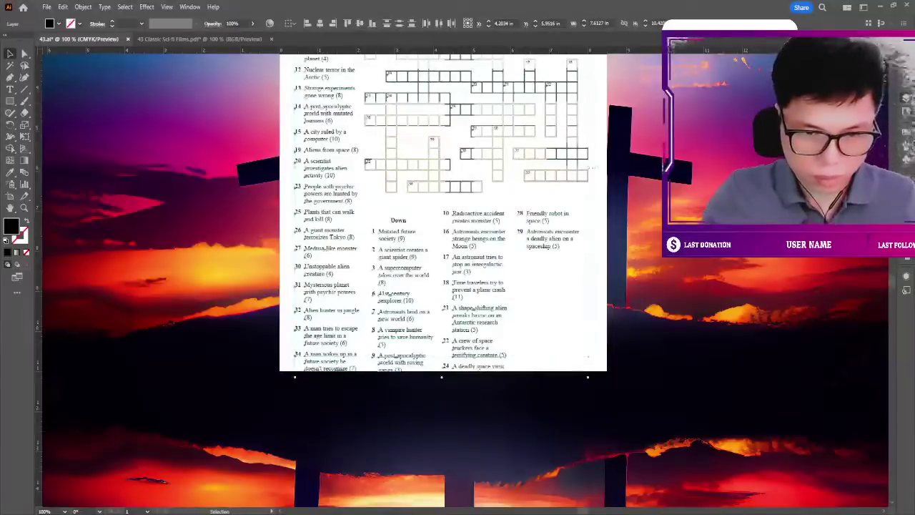
pyautogui.hotkey('ctrl', 'z')
pyautogui.hotkey('ctrl', 'z')
pyautogui.hotkey('ctrl', 'z')
pyautogui.hotkey('ctrl', 'z')
pyautogui.hotkey('ctrl', 'z')
pyautogui.hotkey('ctrl', 'z')
pyautogui.hotkey('ctrl', 'z')
pyautogui.hotkey('ctrl', 'z')
pyautogui.hotkey('ctrl', 'z')
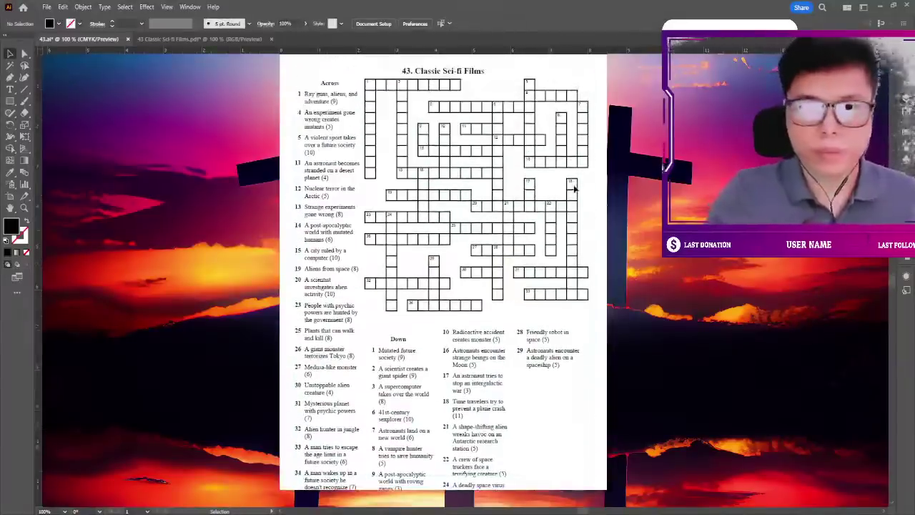
pyautogui.hotkey('ctrl', 'z')
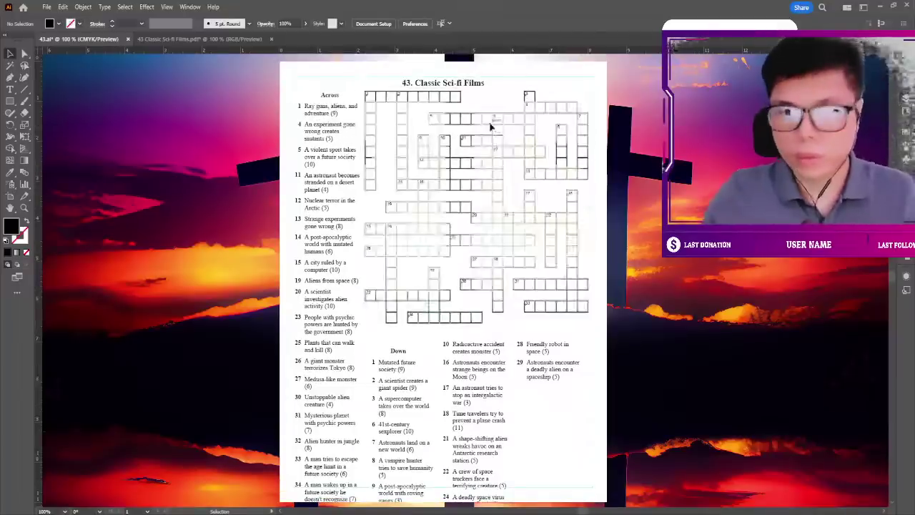
pyautogui.hotkey('ctrl', 'z')
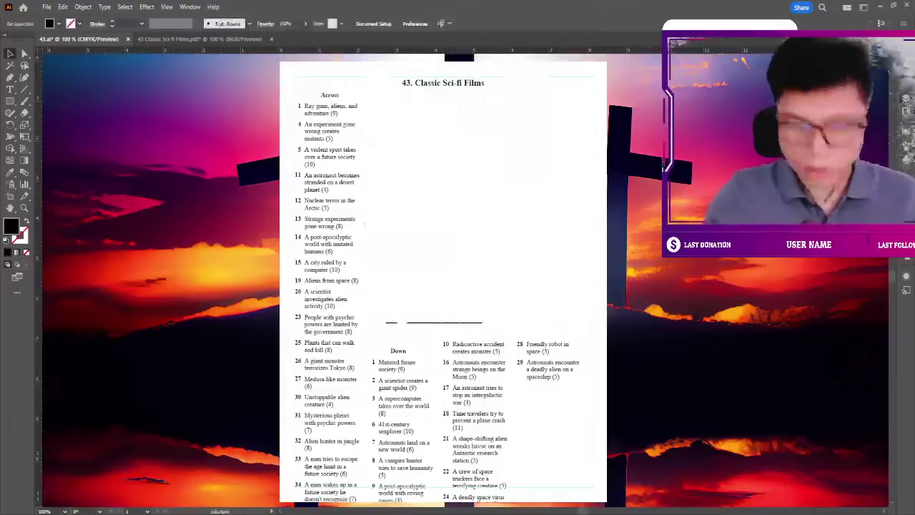
pyautogui.hotkey('ctrl', 'shift', 'z')
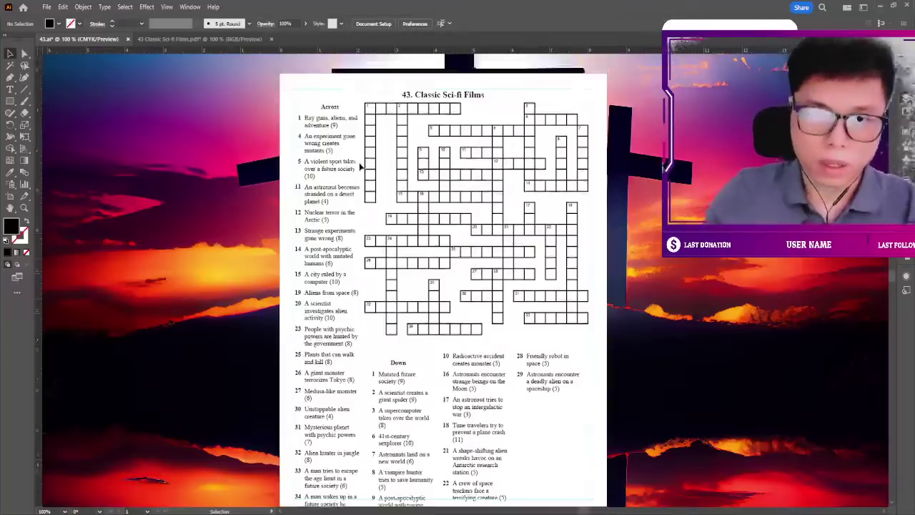
pyautogui.scroll(1, 360, 175)
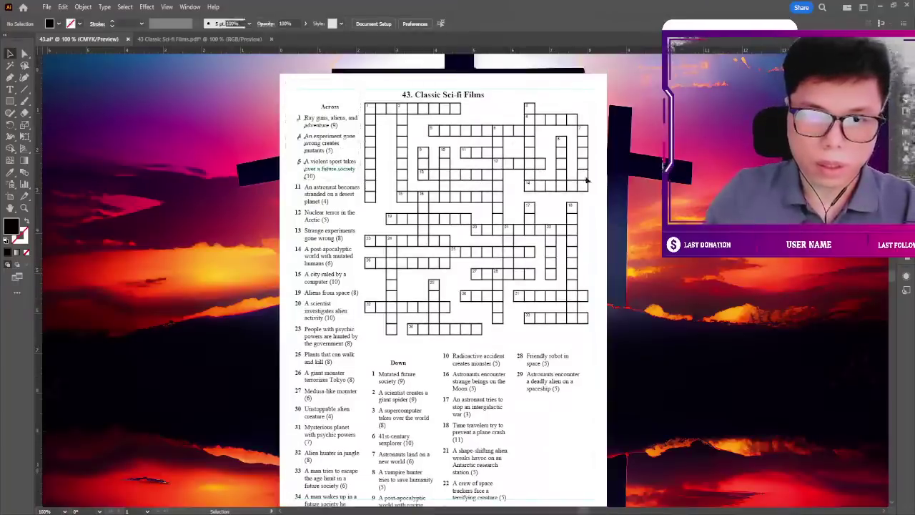
# Shift the Across clue column left to line up with the grid.
pyautogui.moveTo(361, 142); pyautogui.dragTo(359, 142)
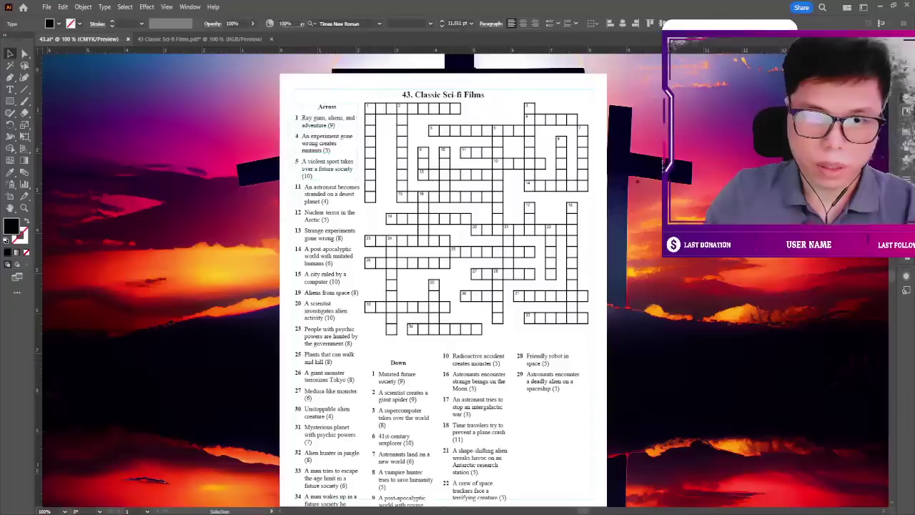
pyautogui.click(640, 190)
pyautogui.scroll(-3, 638, 190)
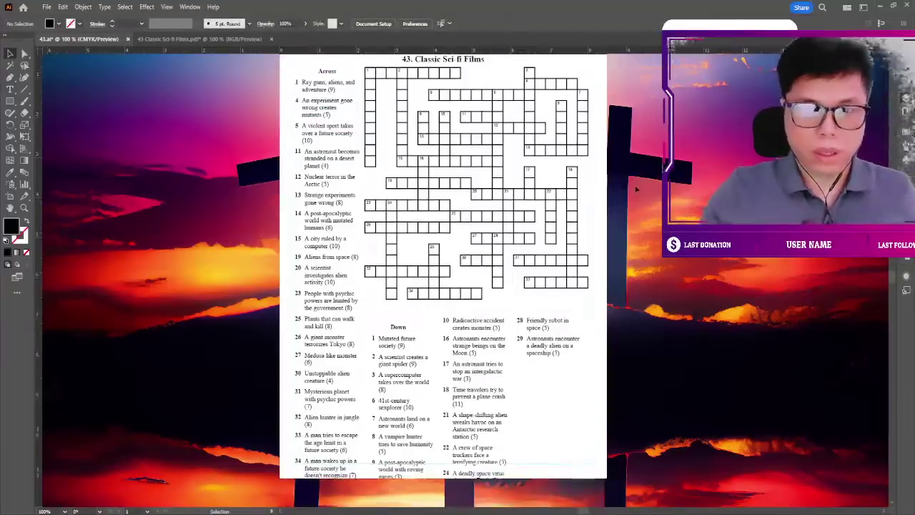
pyautogui.scroll(1, 636, 189)
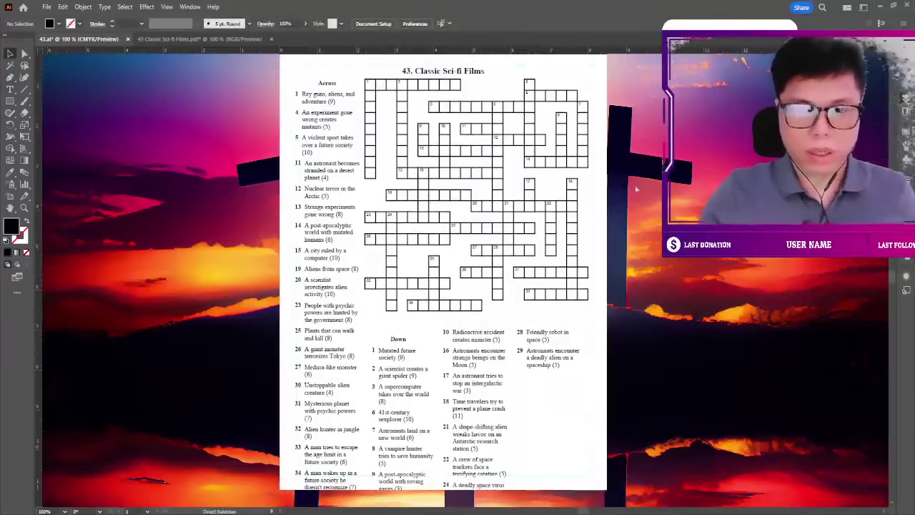
pyautogui.moveTo(318, 174); pyautogui.dragTo(299, 176)
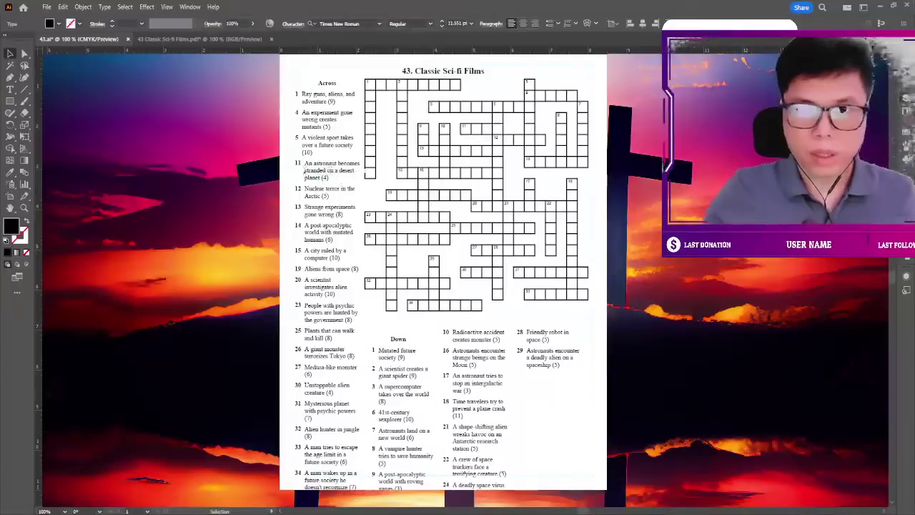
pyautogui.hotkey('ctrl', 'shift', 'a')
pyautogui.hotkey('ctrl', '-')
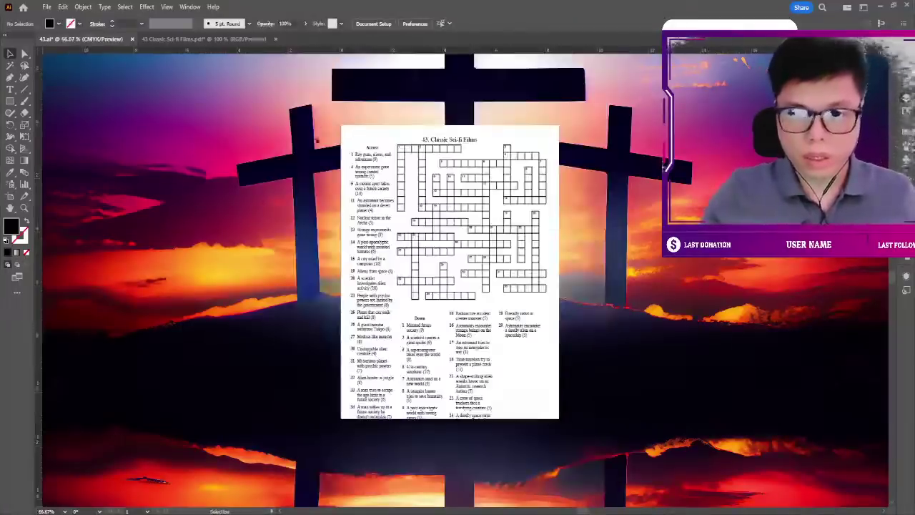
pyautogui.hotkey('ctrl', '+')
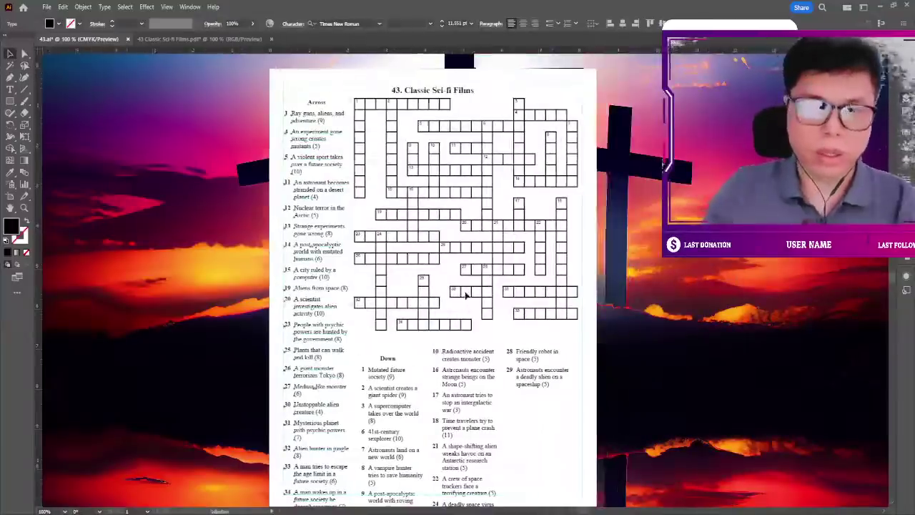
# Nudge the Across clue column up three steps to align with the grid top.
pyautogui.press('Up')
pyautogui.press('Up')
pyautogui.press('Up')
pyautogui.press('Up')
pyautogui.press('Up')
pyautogui.press('Up')
pyautogui.press('Up')
pyautogui.press('Up')
pyautogui.press('Up')
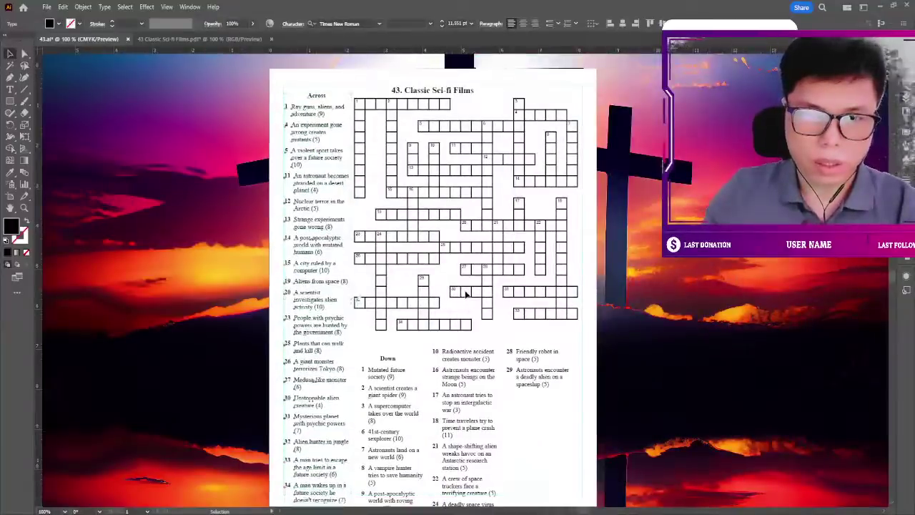
pyautogui.press('Up')
pyautogui.press('Up')
pyautogui.press('Up')
pyautogui.press('Up')
pyautogui.press('Up')
pyautogui.press('Up')
pyautogui.press('Up')
pyautogui.press('Up')
pyautogui.press('Up')
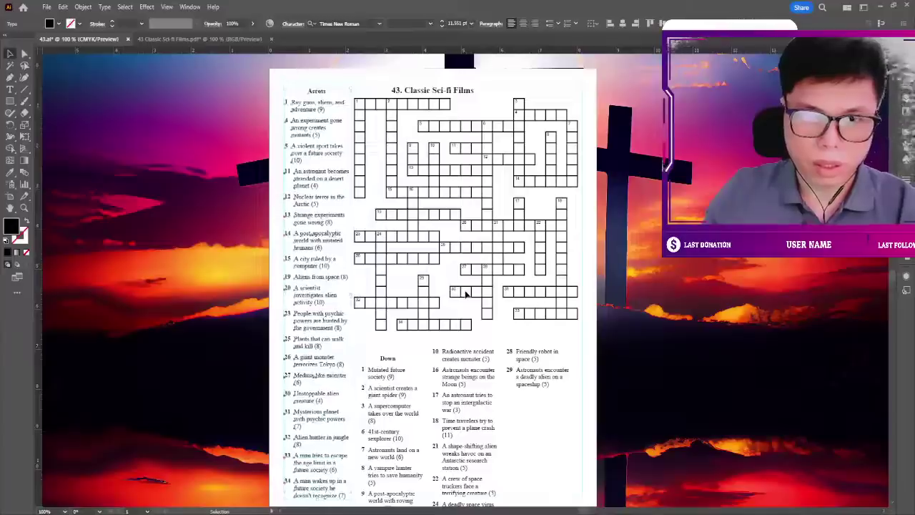
pyautogui.scroll(-2, 465, 294)
pyautogui.press('Up')
pyautogui.press('Up')
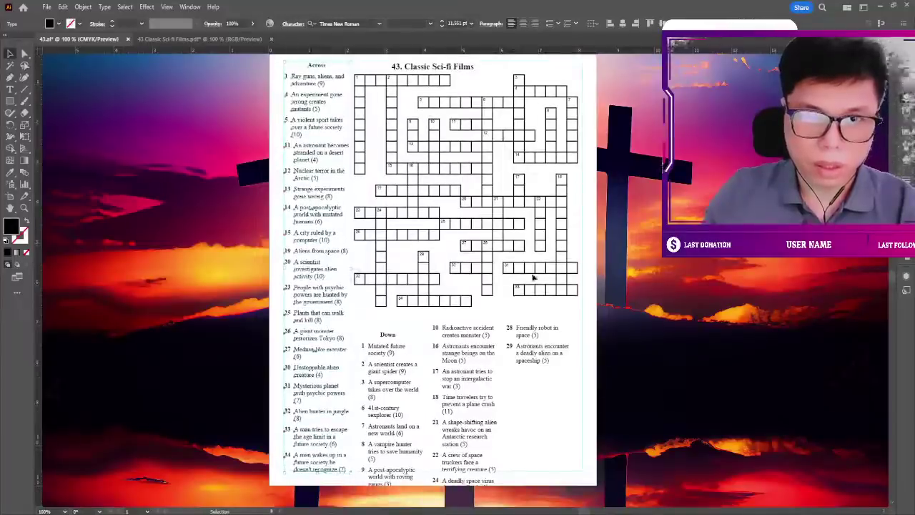
pyautogui.scroll(3, 465, 293)
pyautogui.click(631, 279)
pyautogui.scroll(-4, 621, 285)
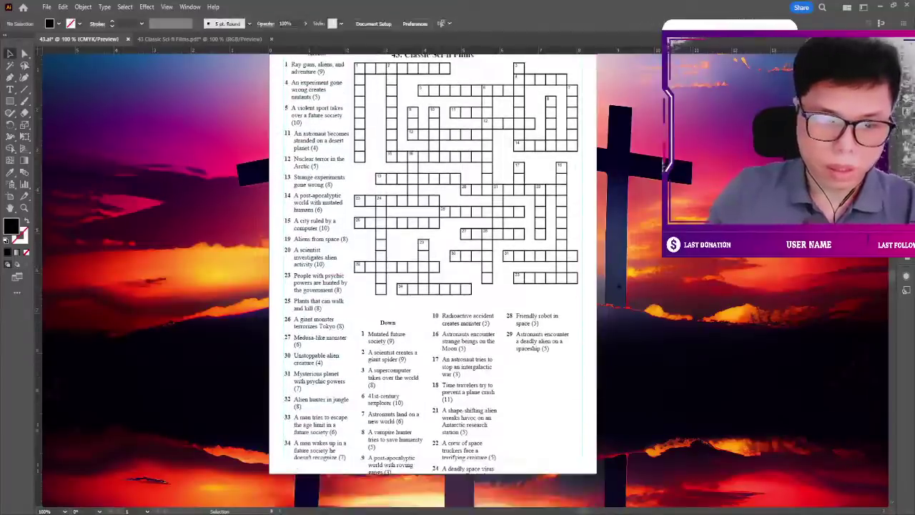
pyautogui.scroll(-2, 619, 286)
pyautogui.scroll(-3, 619, 286)
pyautogui.scroll(-2, 619, 286)
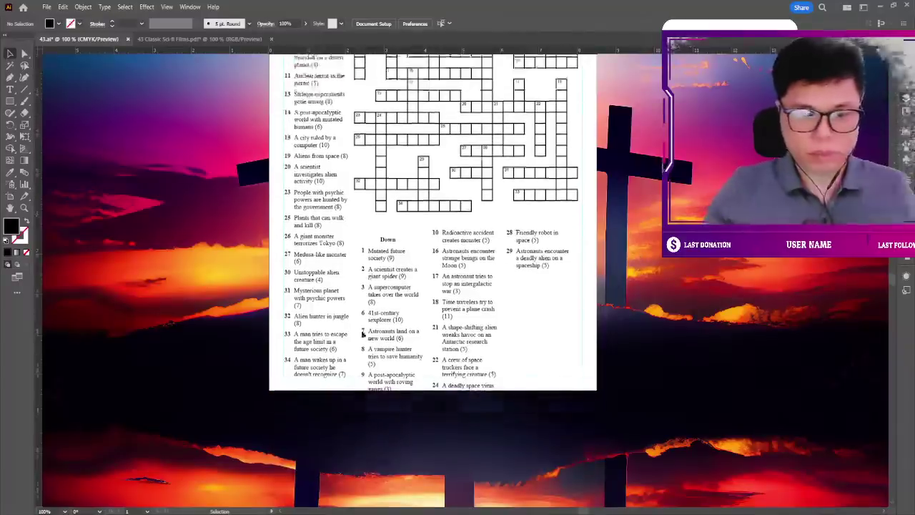
pyautogui.hotkey('ctrl', '=')
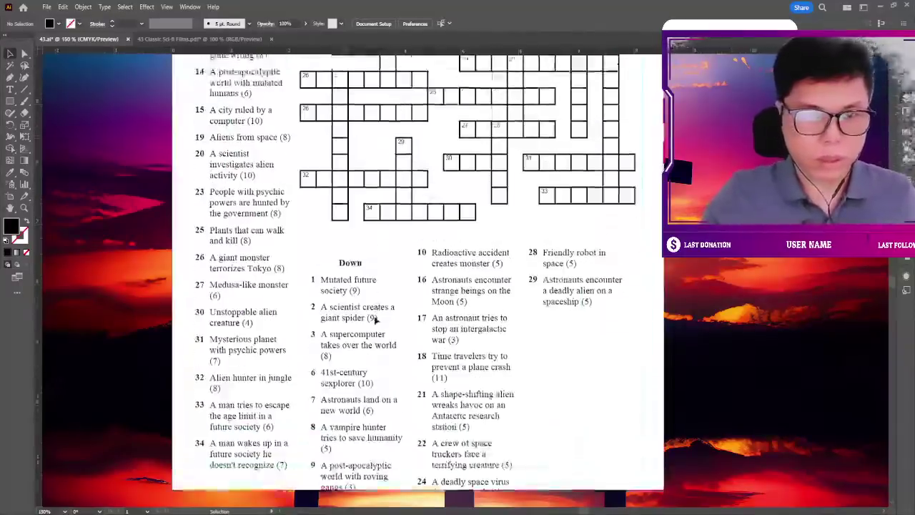
# Move Across clues 33 and 34 slightly upward.
pyautogui.scroll(4, 374, 320)
pyautogui.scroll(4, 374, 320)
pyautogui.scroll(3, 375, 320)
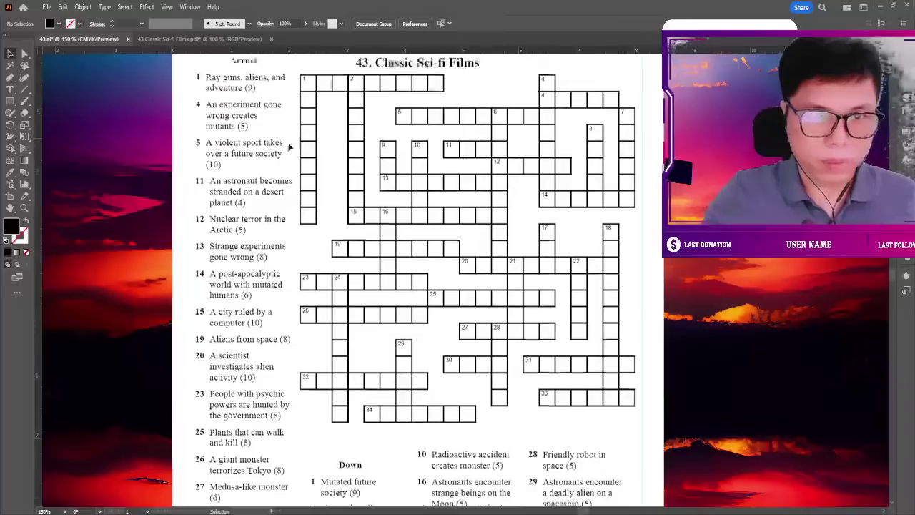
pyautogui.scroll(-3, 262, 143)
pyautogui.scroll(-5, 267, 155)
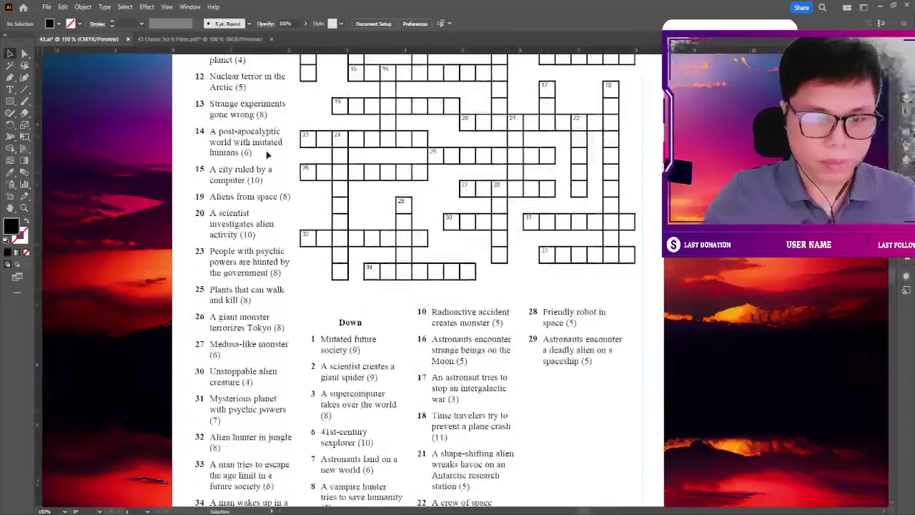
pyautogui.scroll(-5, 268, 154)
pyautogui.scroll(-2, 267, 154)
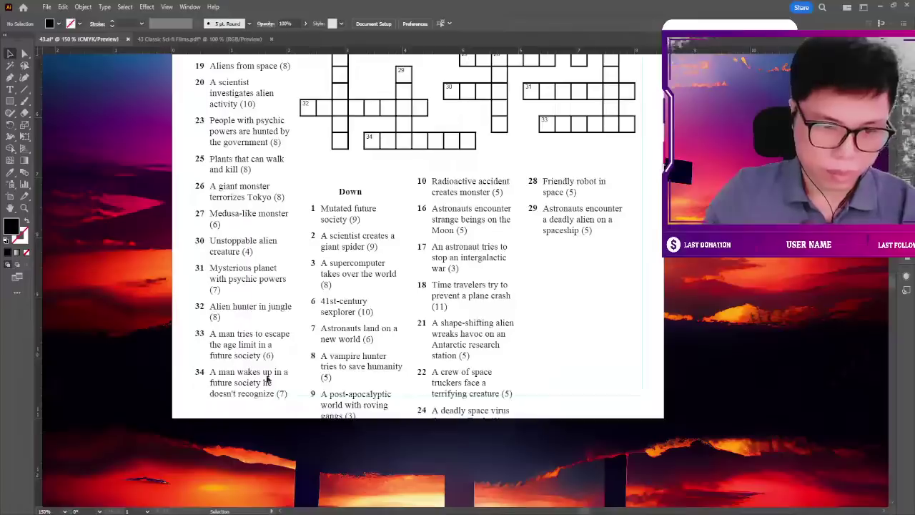
pyautogui.moveTo(195, 329); pyautogui.dragTo(287, 309)
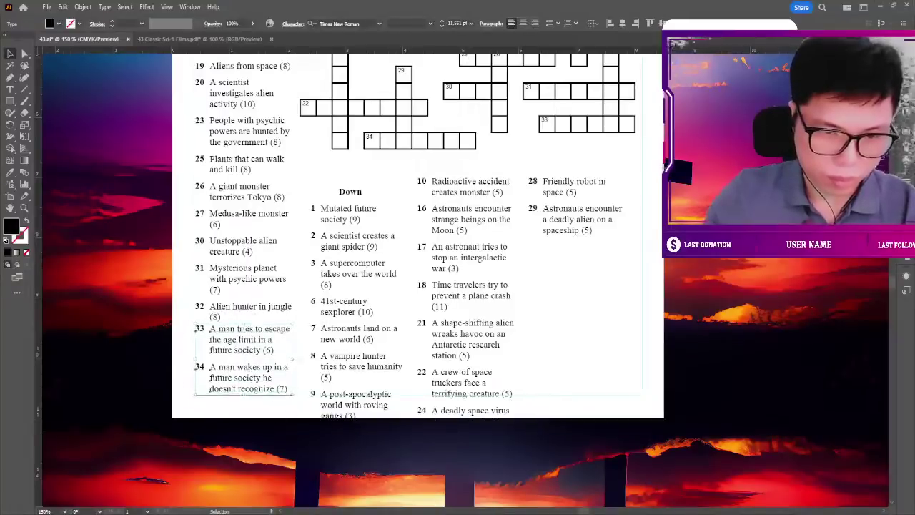
pyautogui.click(295, 323)
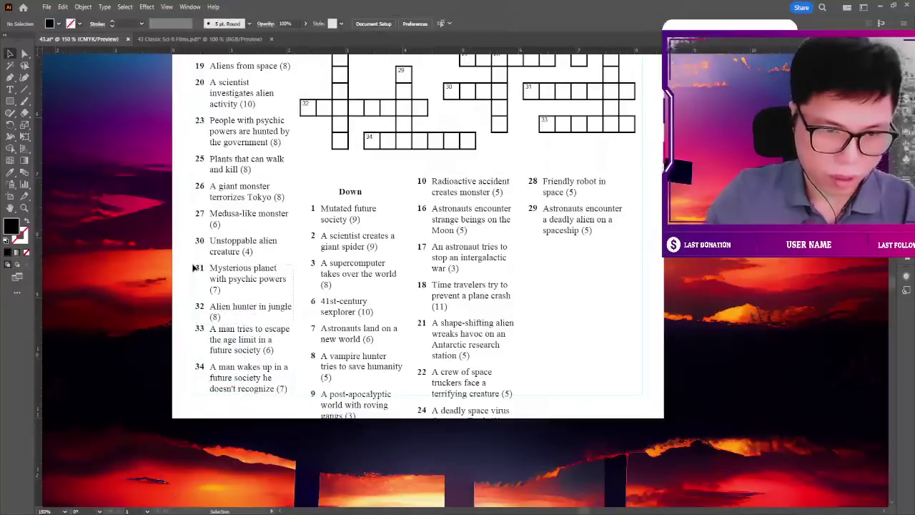
# Raise clues 31–32 and nudge the clue 30–34 block up one step.
pyautogui.moveTo(194, 268); pyautogui.dragTo(195, 263)
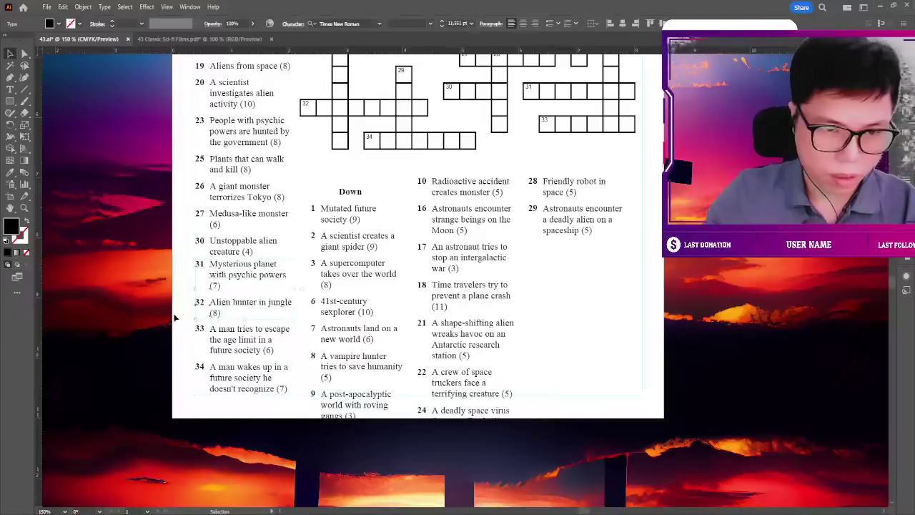
pyautogui.click(292, 358)
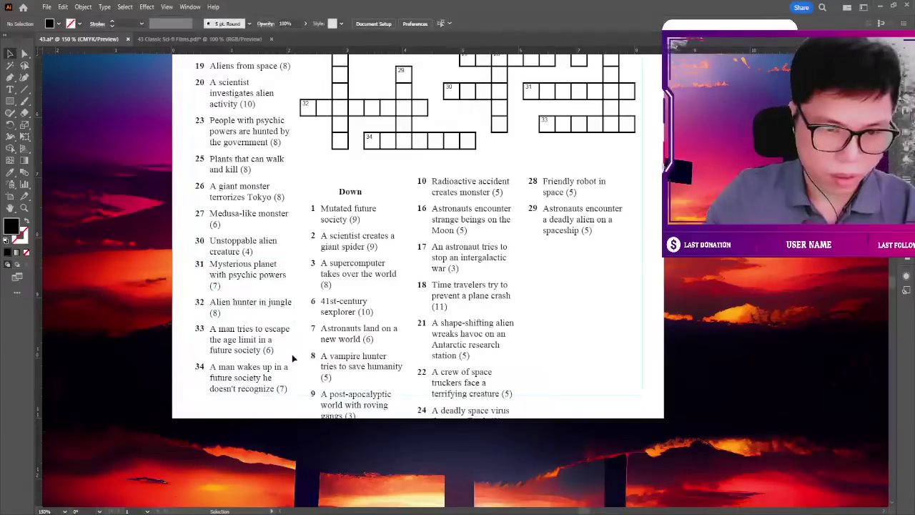
pyautogui.click(194, 333)
pyautogui.click(293, 283)
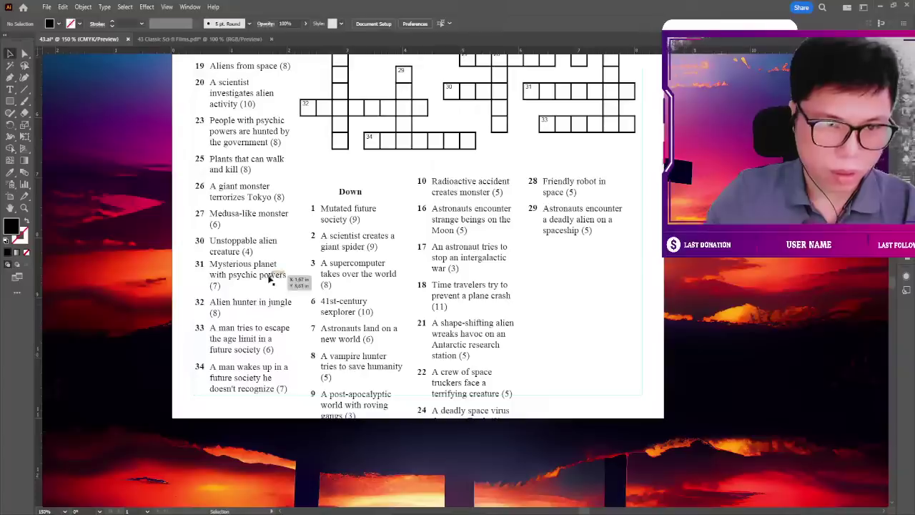
pyautogui.click(195, 241)
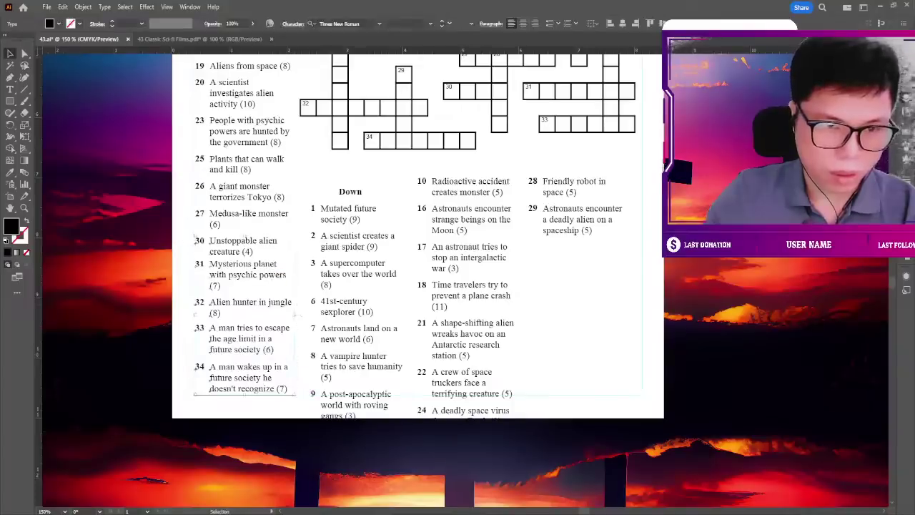
pyautogui.press('Up')
pyautogui.press('Up')
pyautogui.hotkey('ctrl', 'shift', 'a')
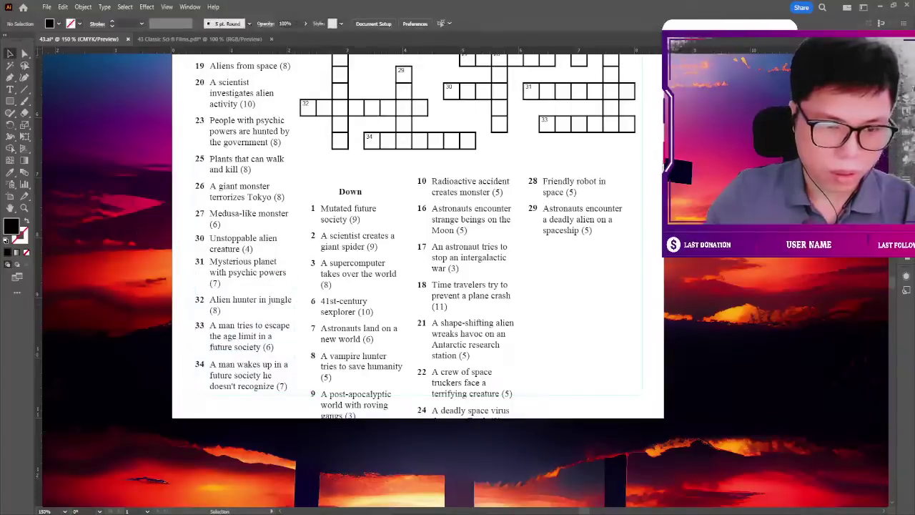
# Select and inspect the lower Across clue blocks for even spacing.
pyautogui.scroll(1, 418, 243)
pyautogui.scroll(2, 418, 243)
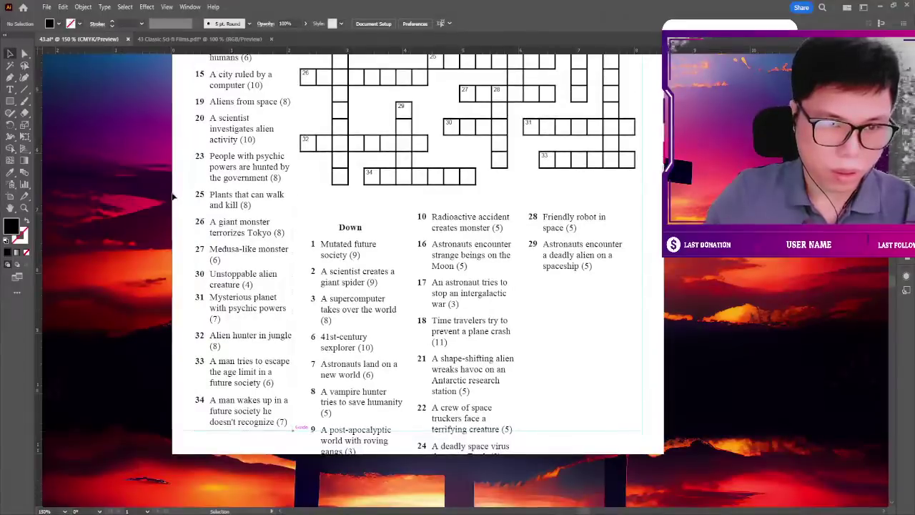
pyautogui.click(237, 223)
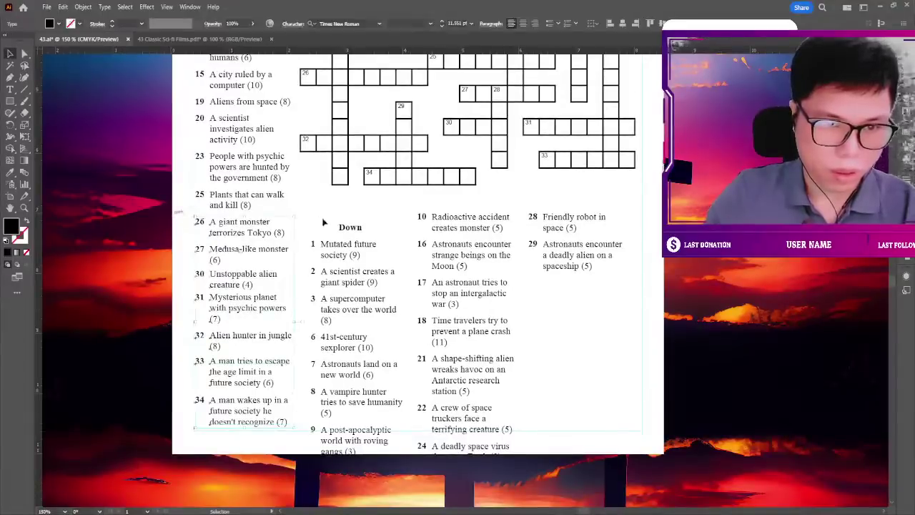
pyautogui.scroll(1, 290, 214)
pyautogui.hotkey('ctrl', 'shift', 'a')
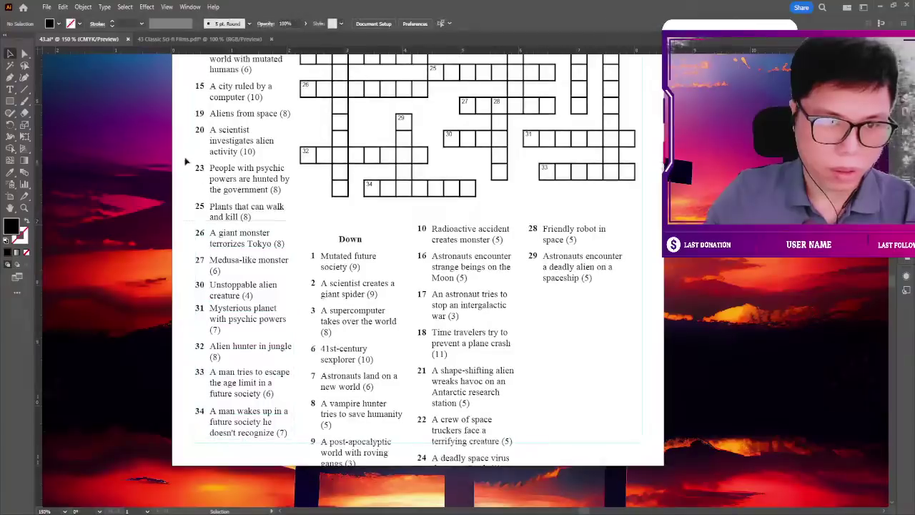
pyautogui.click(172, 129)
pyautogui.scroll(2, 312, 163)
pyautogui.scroll(3, 312, 163)
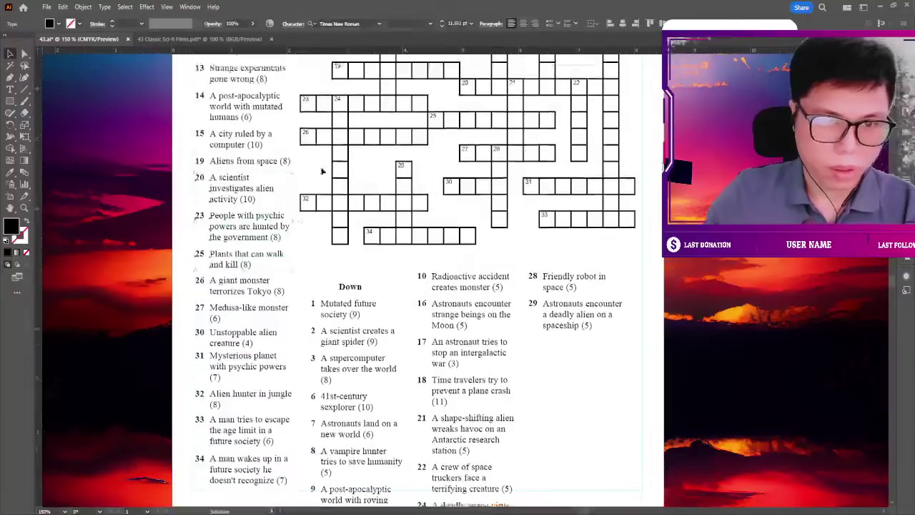
pyautogui.scroll(3, 311, 163)
pyautogui.scroll(2, 311, 162)
# Zoom out and pan to check the whole 43.ai page.
pyautogui.hotkey('ctrl', '-')
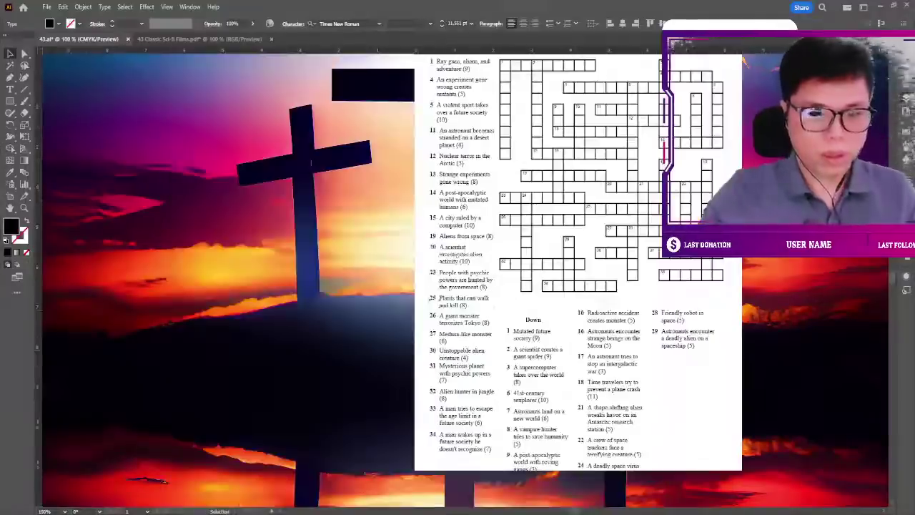
pyautogui.hotkey('ctrl', 'shift', 'a')
pyautogui.moveTo(477, 395); pyautogui.dragTo(350, 396)
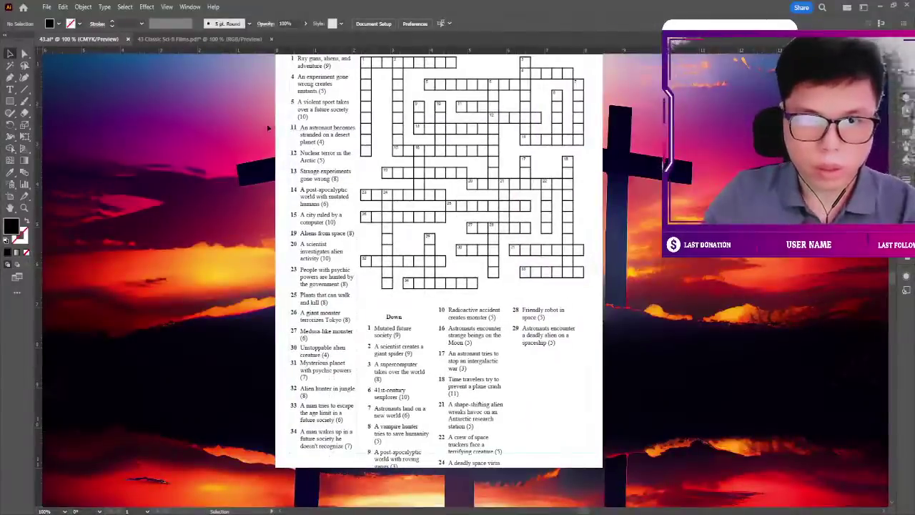
pyautogui.scroll(-1, 216, 160)
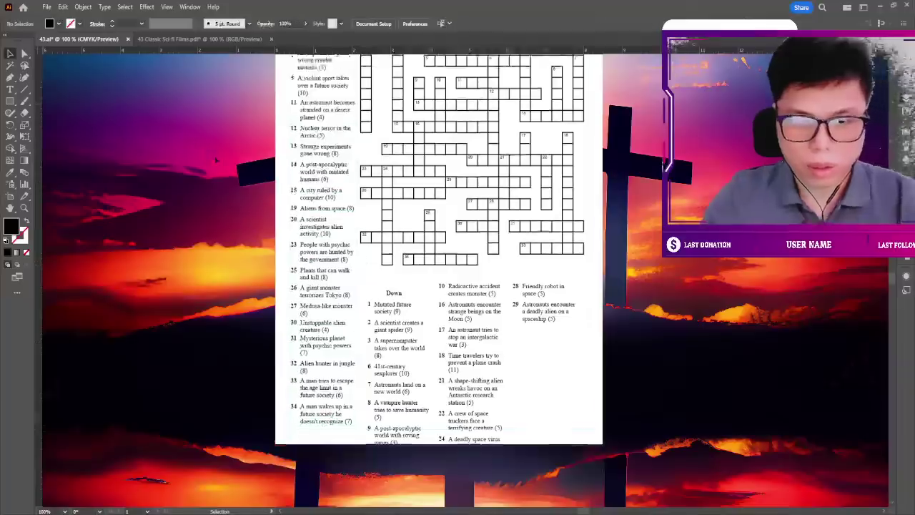
pyautogui.scroll(-3, 524, 227)
pyautogui.hscroll(3, 525, 227)
# Move Down clues 28–29 toward the page bottom and clues 21, 22, 24 above them.
pyautogui.hotkey('ctrl', '=')
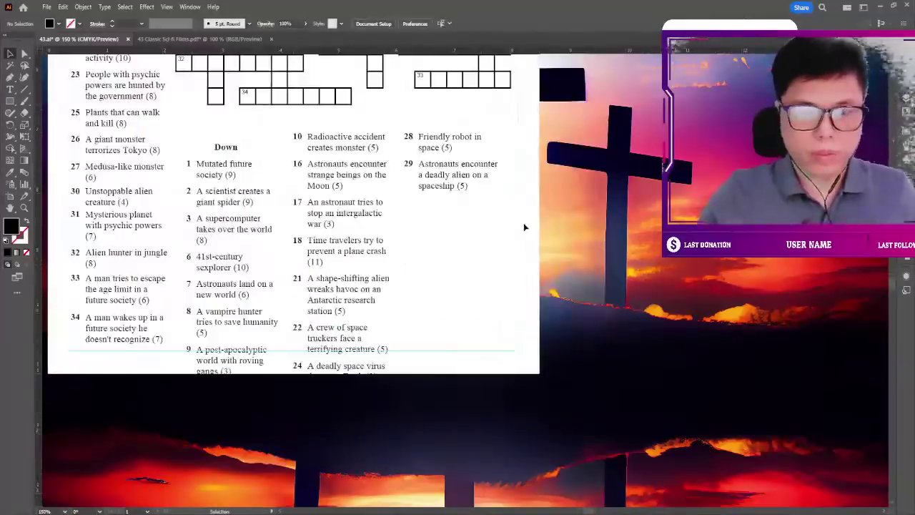
pyautogui.click(467, 176)
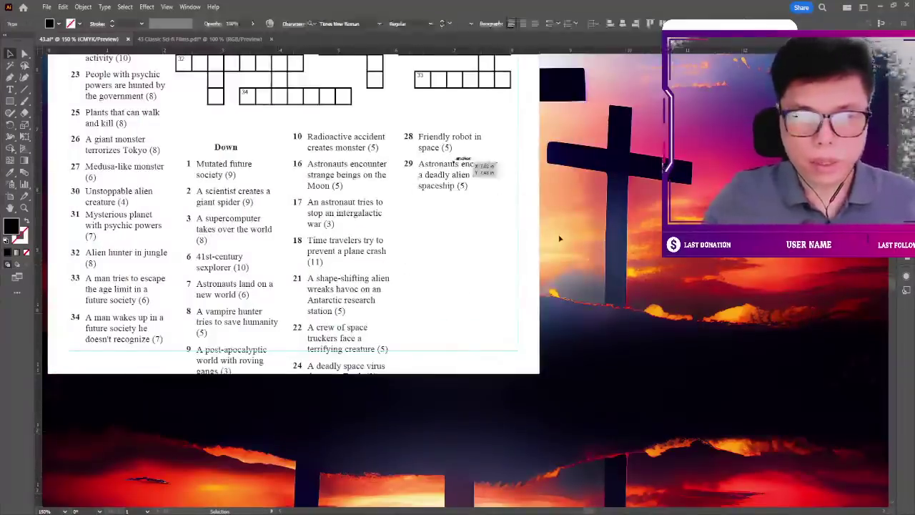
pyautogui.moveTo(408, 136); pyautogui.dragTo(477, 334)
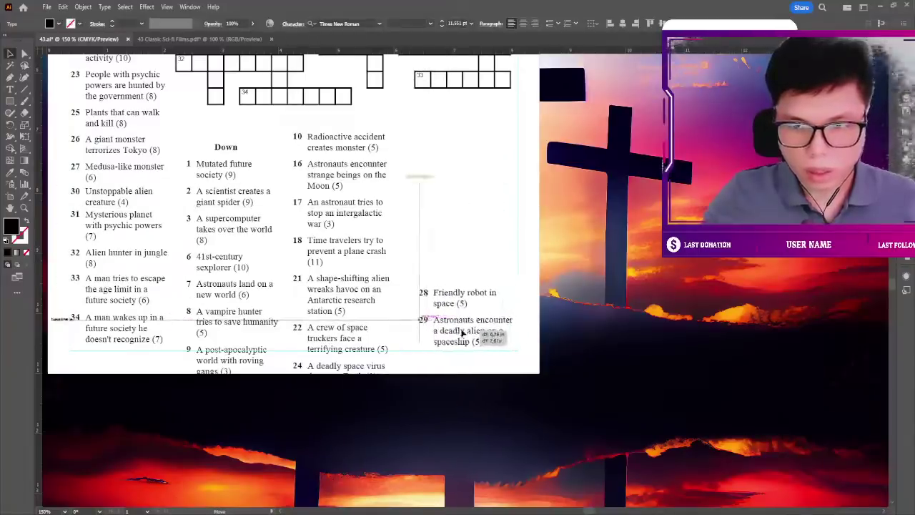
pyautogui.moveTo(478, 335); pyautogui.dragTo(462, 333)
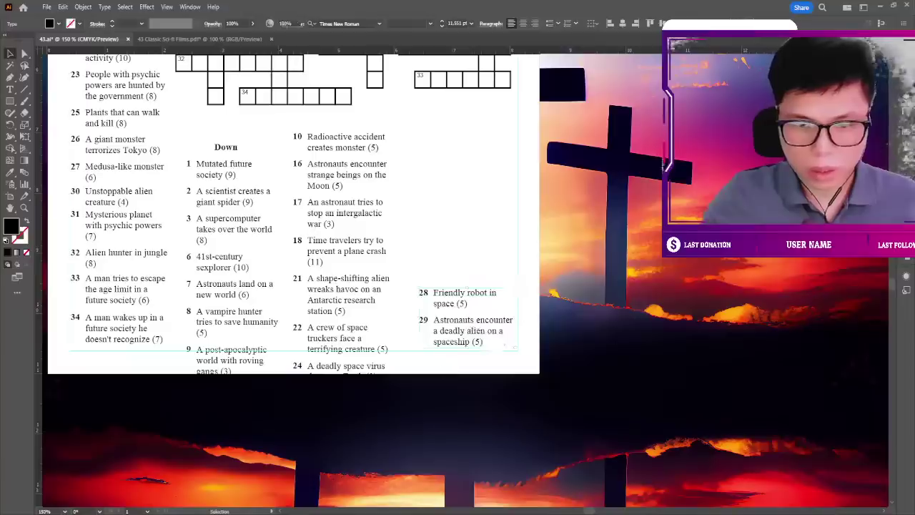
pyautogui.moveTo(338, 286); pyautogui.dragTo(462, 188)
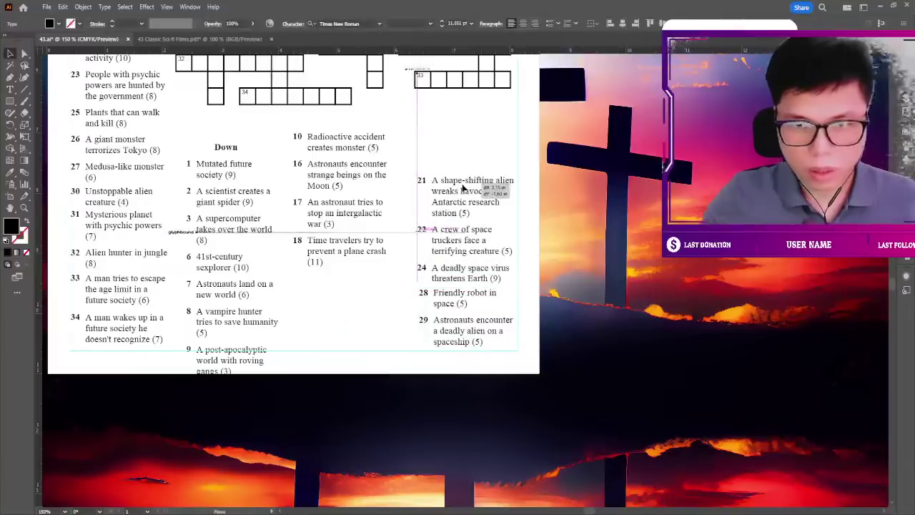
pyautogui.click(579, 239)
# Align clue 21, shift clues 10–18 right and down, and place clue 9 above clue 10.
pyautogui.scroll(1, 579, 239)
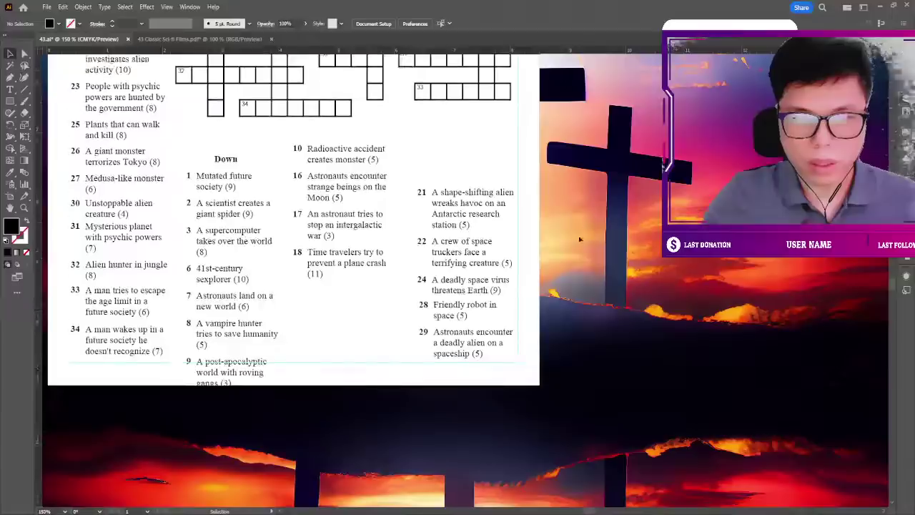
pyautogui.click(427, 194)
pyautogui.click(531, 274)
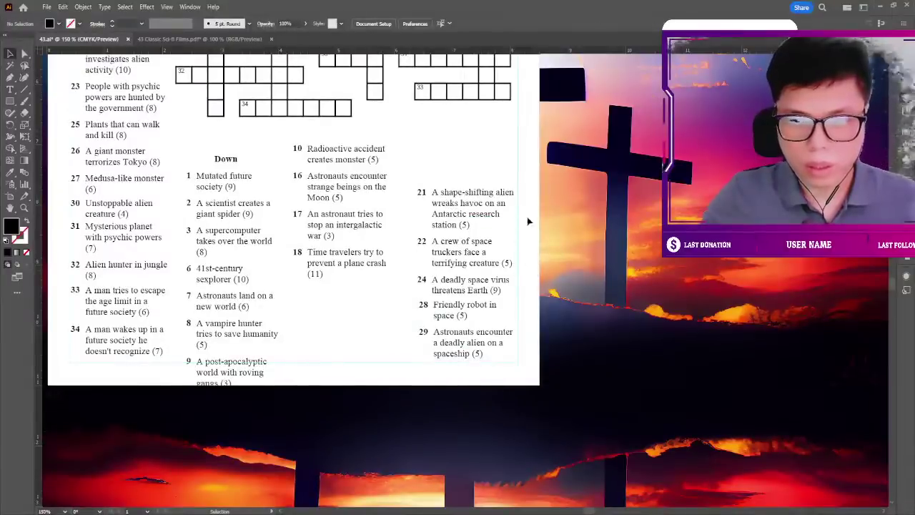
pyautogui.moveTo(431, 193); pyautogui.dragTo(603, 191)
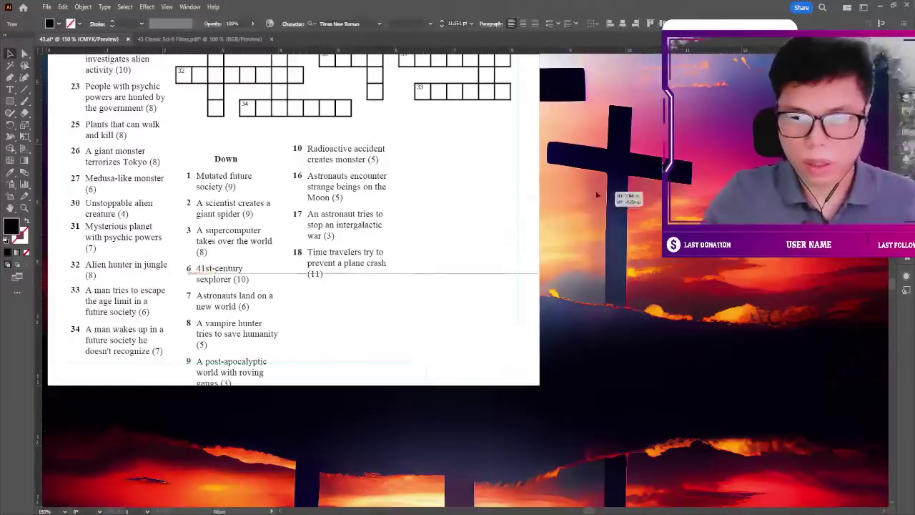
pyautogui.click(419, 266)
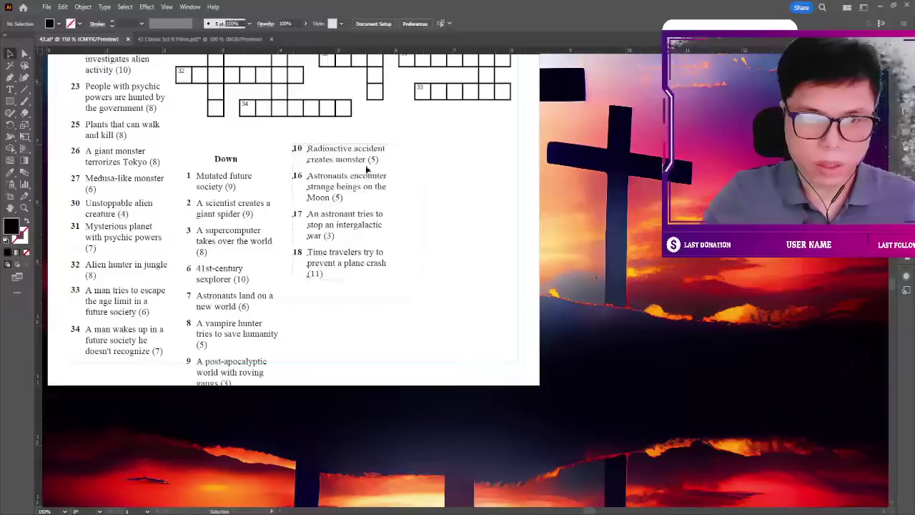
pyautogui.moveTo(292, 148); pyautogui.dragTo(373, 184)
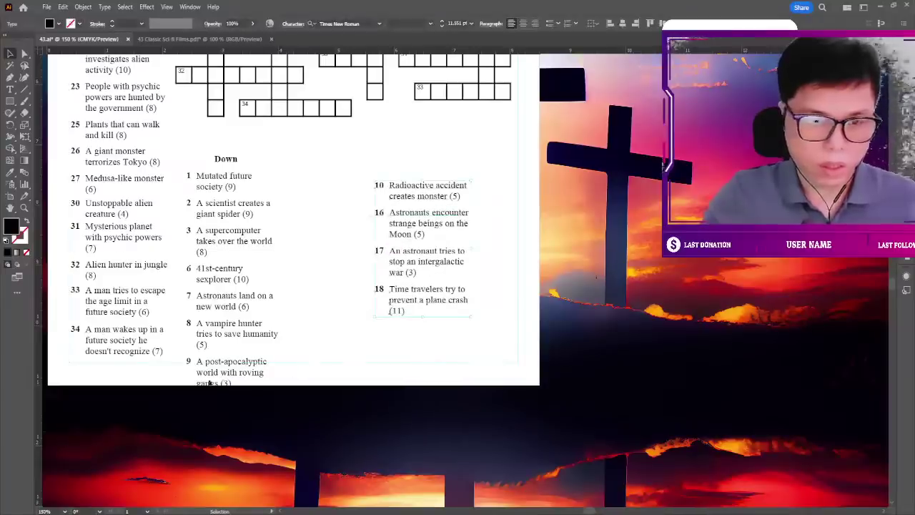
pyautogui.moveTo(186, 360); pyautogui.dragTo(401, 172)
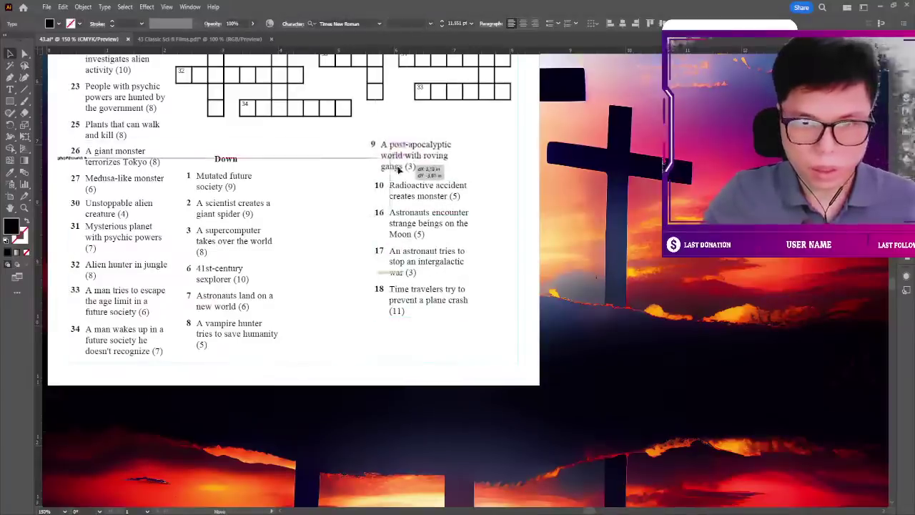
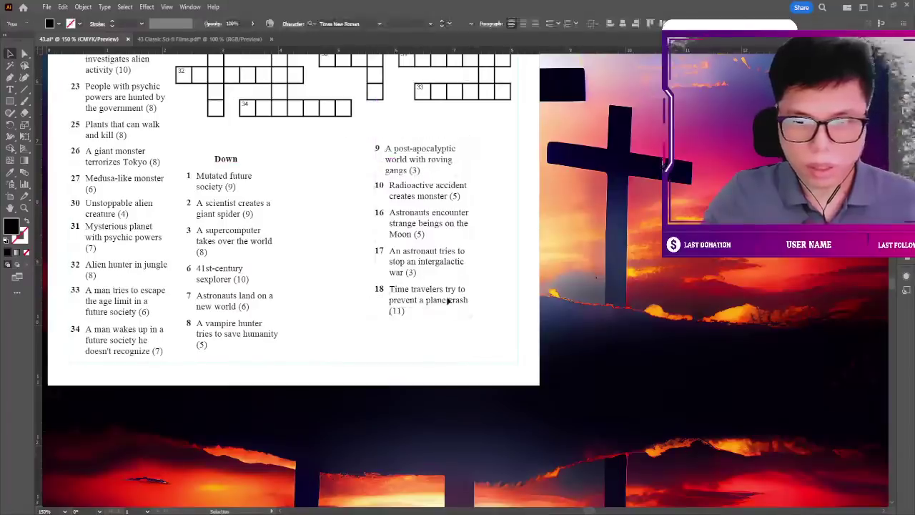
# Move Down clues 9–18 and 1–8 lower so they fit inside the Down table.
pyautogui.moveTo(462, 300); pyautogui.dragTo(481, 363)
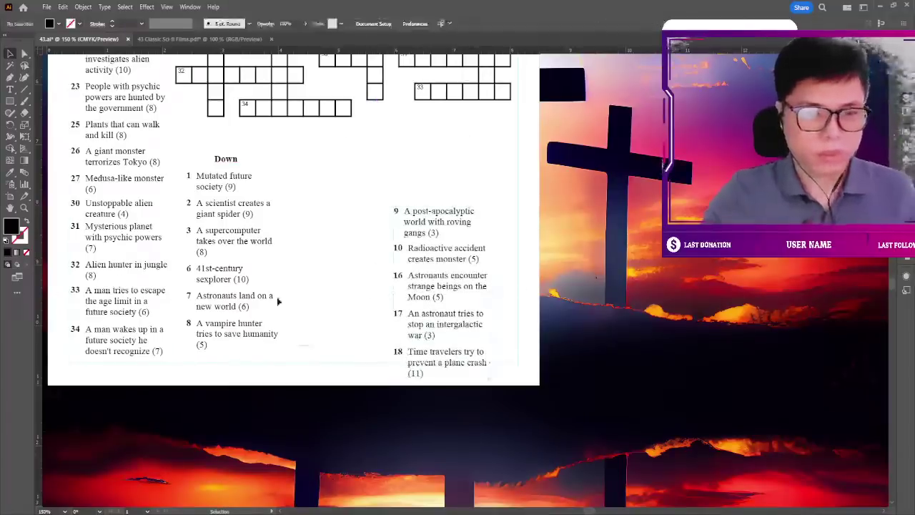
pyautogui.click(221, 160)
pyautogui.moveTo(221, 160); pyautogui.dragTo(222, 174)
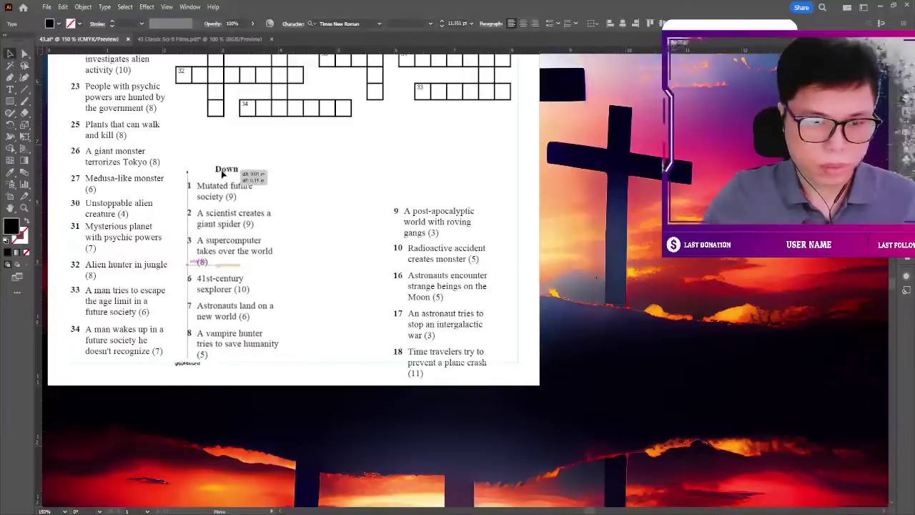
pyautogui.click(327, 147)
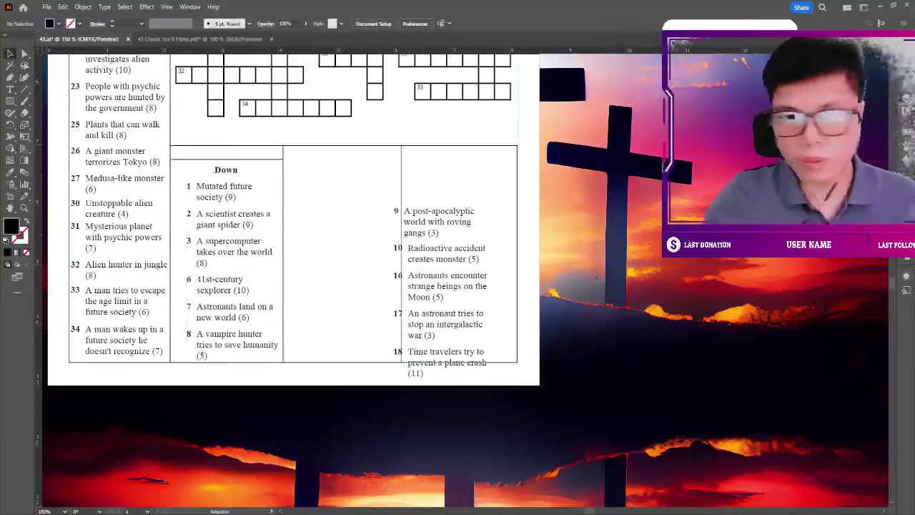
# Reshape the Across clue box near its heading.
pyautogui.scroll(2, 329, 119)
pyautogui.scroll(4, 337, 123)
pyautogui.scroll(2, 338, 124)
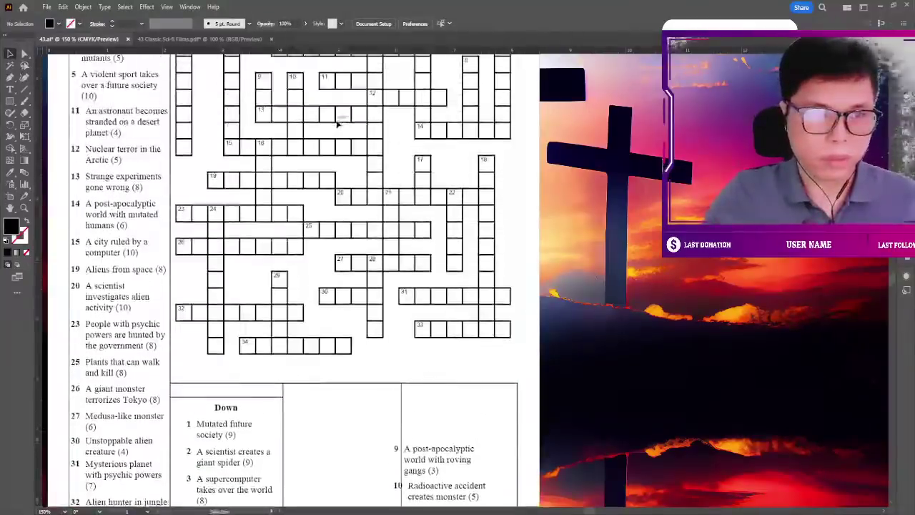
pyautogui.scroll(4, 338, 123)
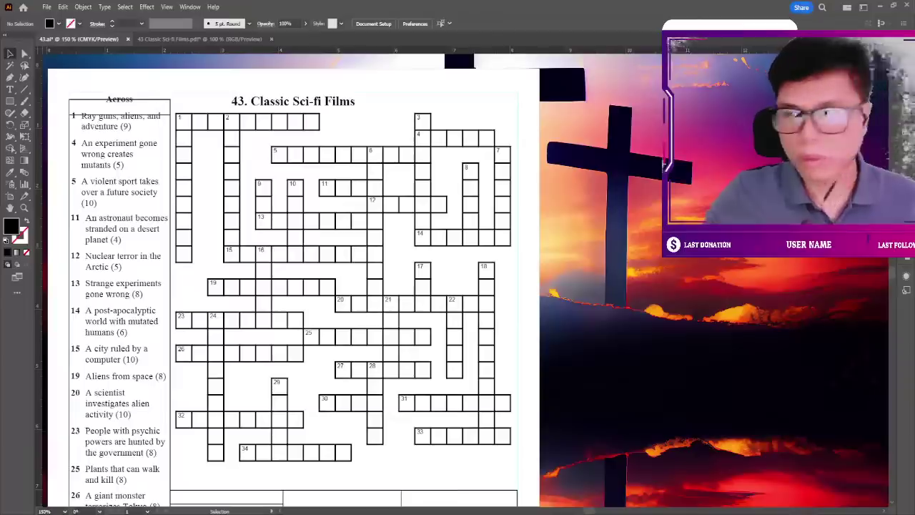
pyautogui.click(163, 101)
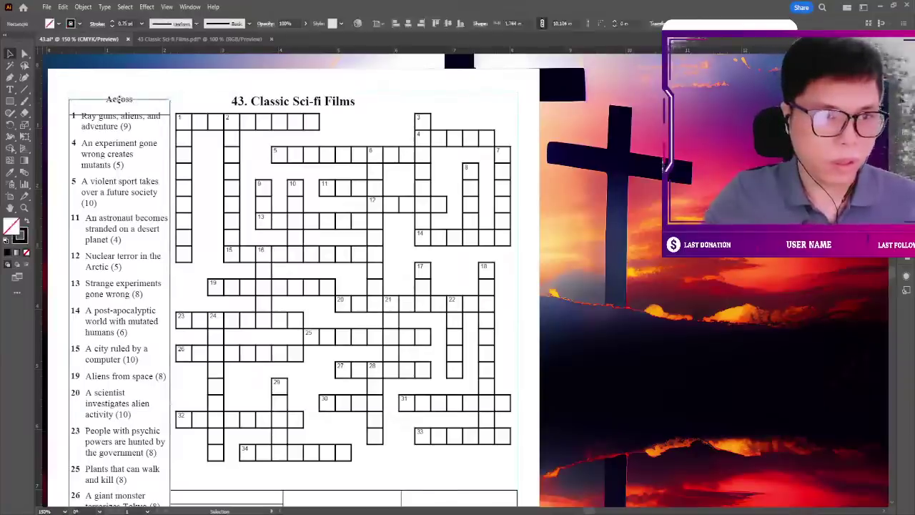
pyautogui.moveTo(119, 99); pyautogui.dragTo(130, 94)
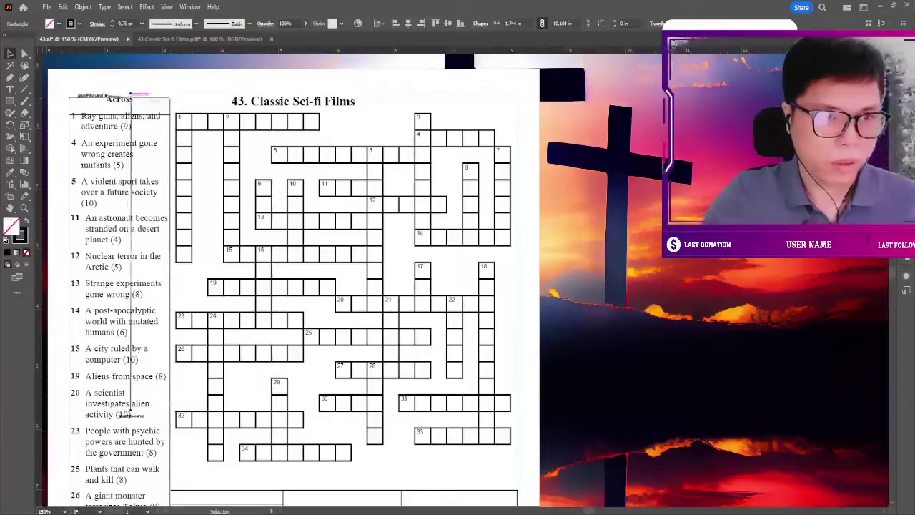
# Raise the Across box top edge and separator line, and lower the Across heading slightly.
pyautogui.hotkey('ctrl', '=')
pyautogui.hotkey('ctrl', '=')
pyautogui.scroll(3, 116, 301)
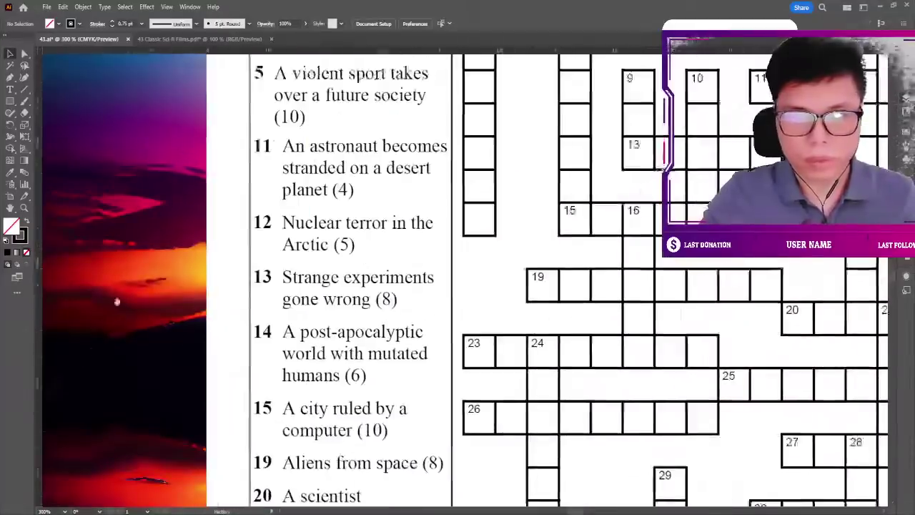
pyautogui.scroll(4, 117, 301)
pyautogui.scroll(5, 116, 301)
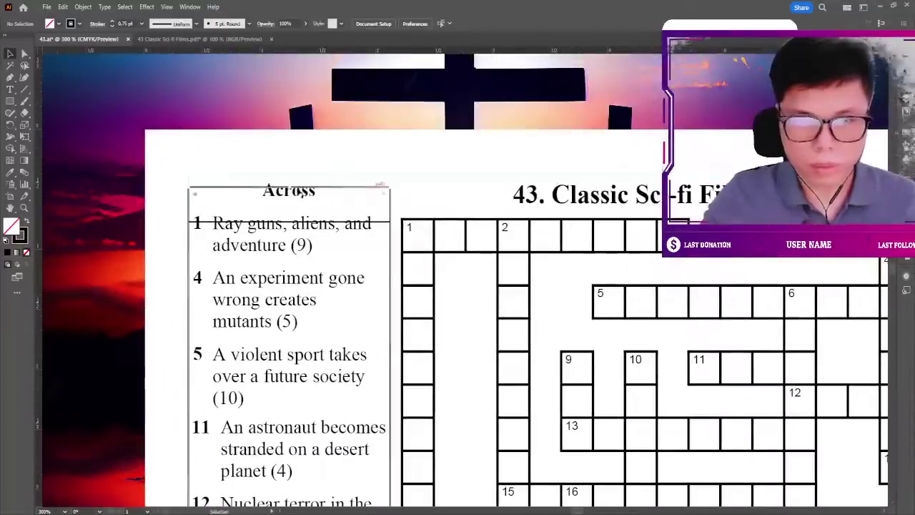
pyautogui.moveTo(289, 187); pyautogui.dragTo(290, 180)
pyautogui.moveTo(381, 225)
pyautogui.mouseDown()
pyautogui.moveTo(383, 209)
pyautogui.moveTo(396, 206)
pyautogui.mouseUp()
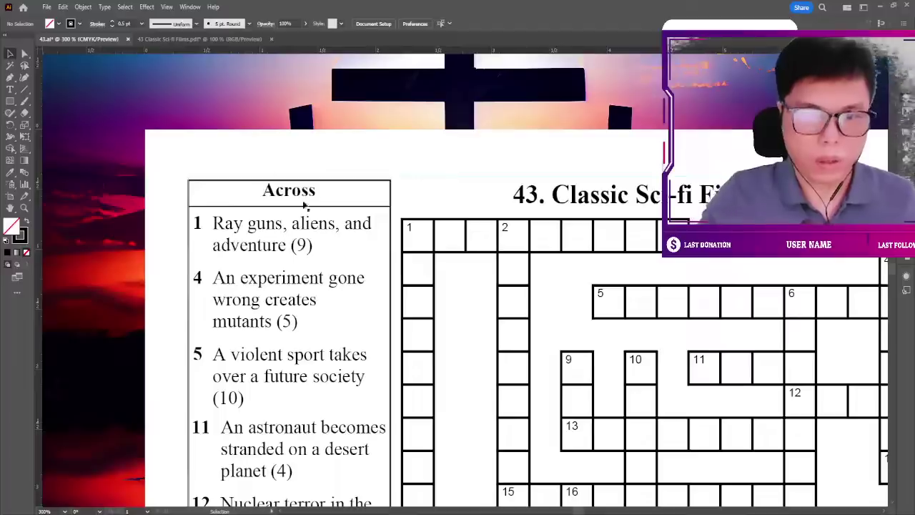
pyautogui.moveTo(304, 202); pyautogui.dragTo(304, 205)
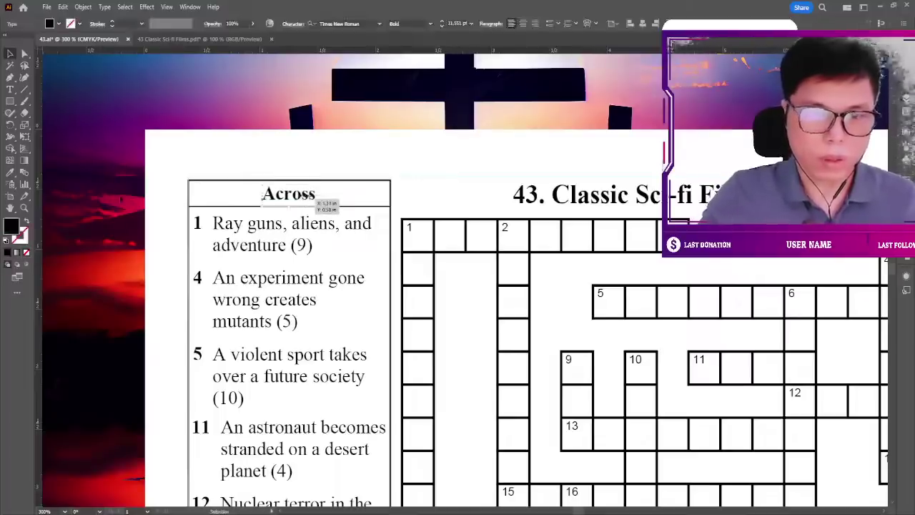
pyautogui.hotkey('ctrl', '-')
pyautogui.hotkey('ctrl', '-')
pyautogui.hotkey('ctrl', '-')
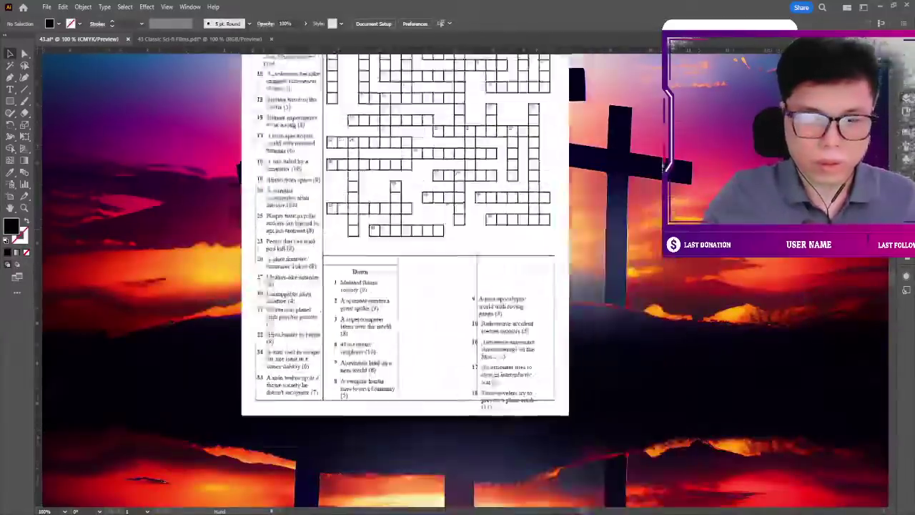
# Move the Down heading up into its header cell.
pyautogui.moveTo(450, 264); pyautogui.dragTo(323, 140)
pyautogui.scroll(1, 323, 139)
pyautogui.scroll(-1, 323, 140)
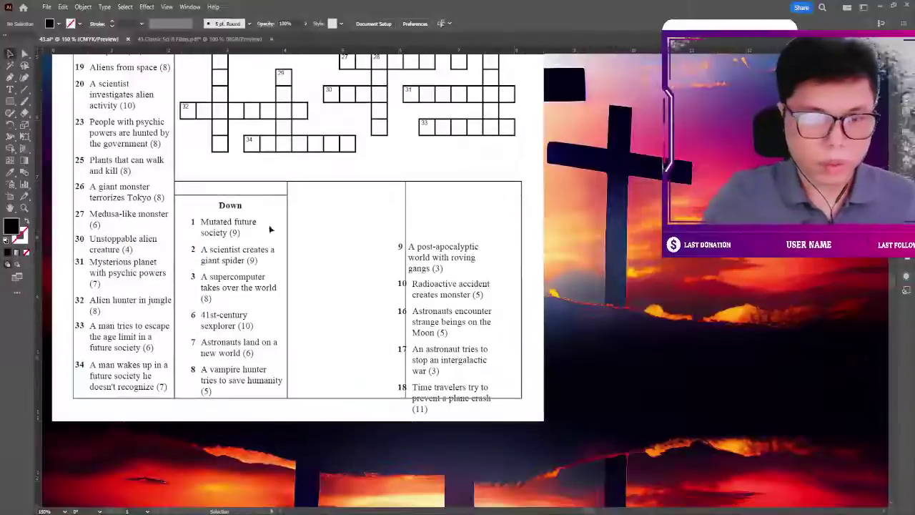
pyautogui.moveTo(230, 211)
pyautogui.mouseDown()
pyautogui.moveTo(231, 193)
pyautogui.moveTo(243, 200)
pyautogui.mouseUp()
pyautogui.click(241, 199)
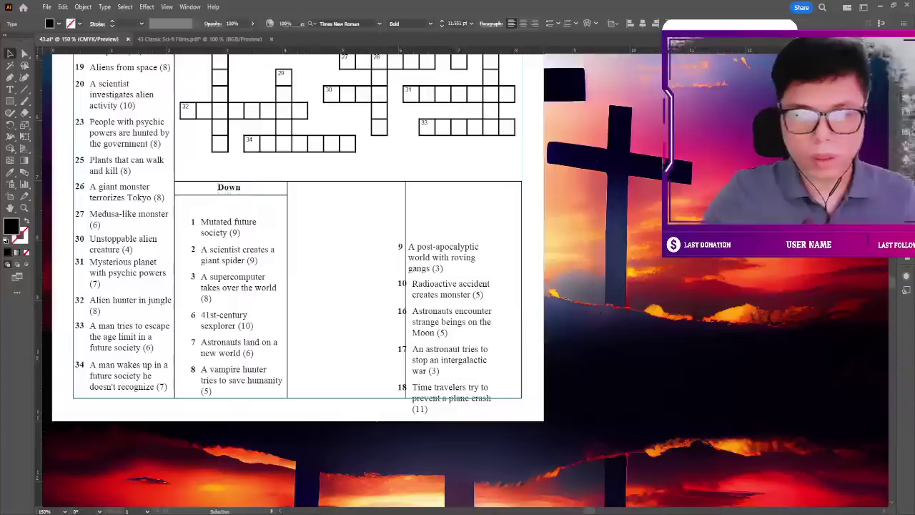
pyautogui.hotkey('ctrl', 'shift', 'a')
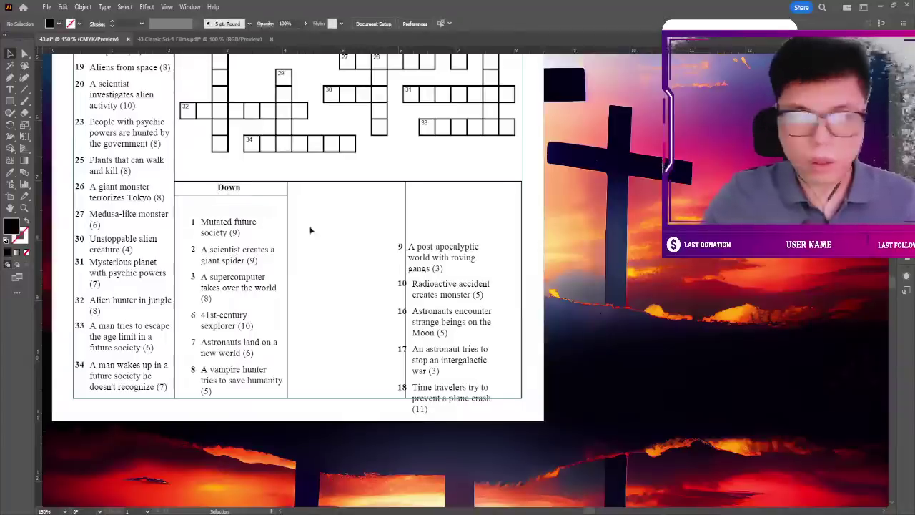
# Shift clues 1–8 up-left and move clues 9–18 into the middle Down column.
pyautogui.moveTo(228, 236); pyautogui.dragTo(218, 223)
pyautogui.click(384, 212)
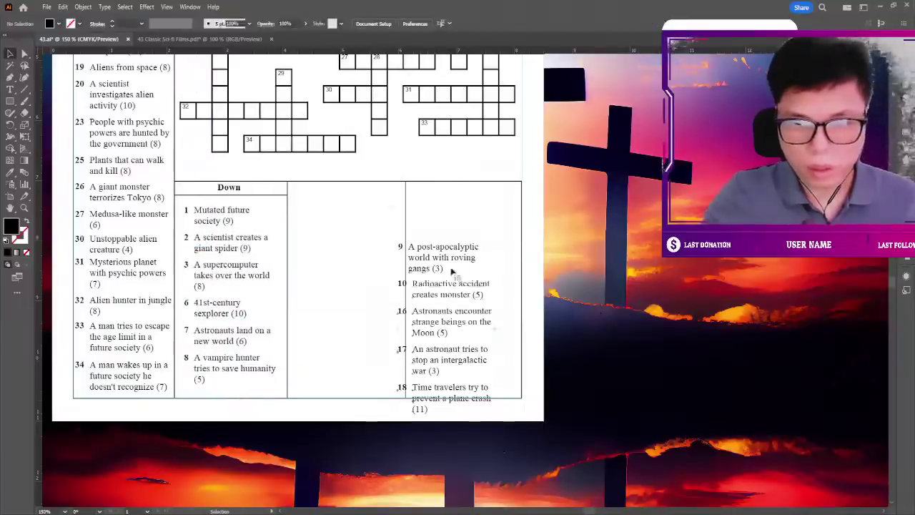
pyautogui.moveTo(452, 270)
pyautogui.mouseDown()
pyautogui.moveTo(348, 206)
pyautogui.moveTo(348, 234)
pyautogui.moveTo(351, 204)
pyautogui.mouseUp()
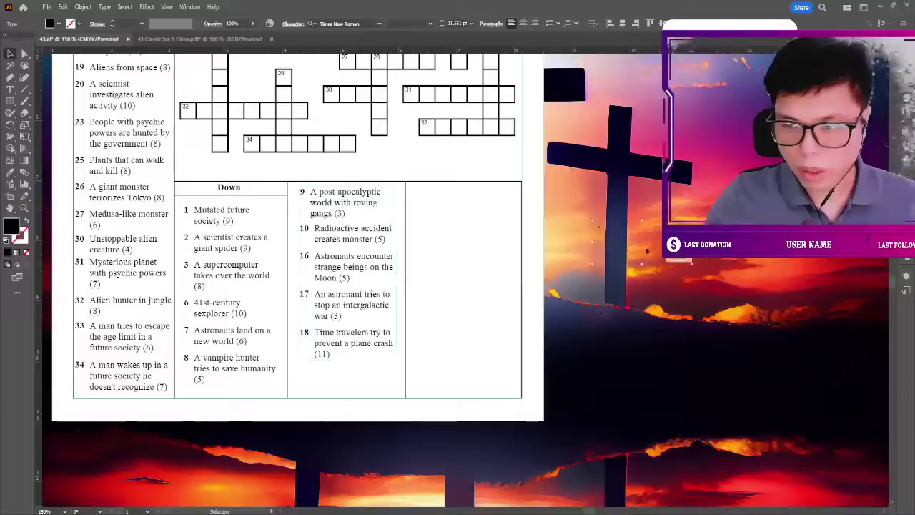
# Try placing clue 21 below clue 18, then undo that placement.
pyautogui.moveTo(386, 322); pyautogui.dragTo(352, 393)
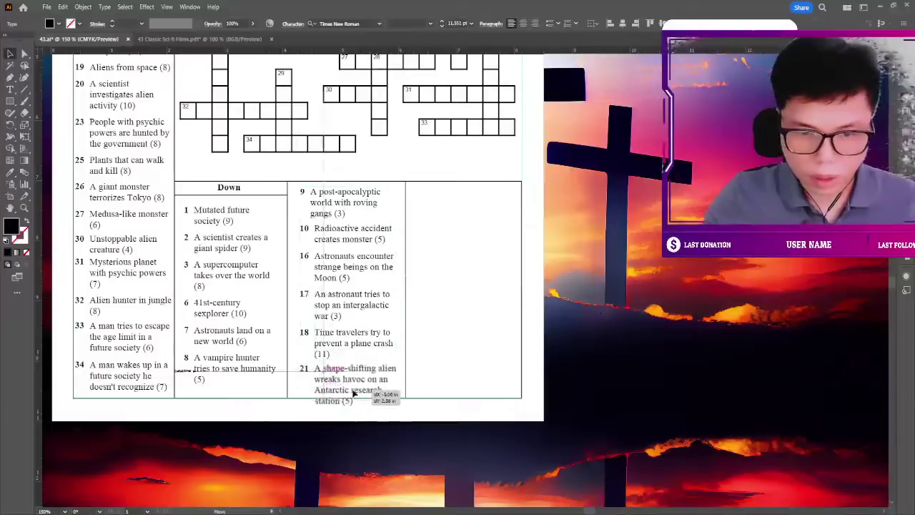
pyautogui.moveTo(352, 393); pyautogui.dragTo(352, 391)
pyautogui.click(429, 412)
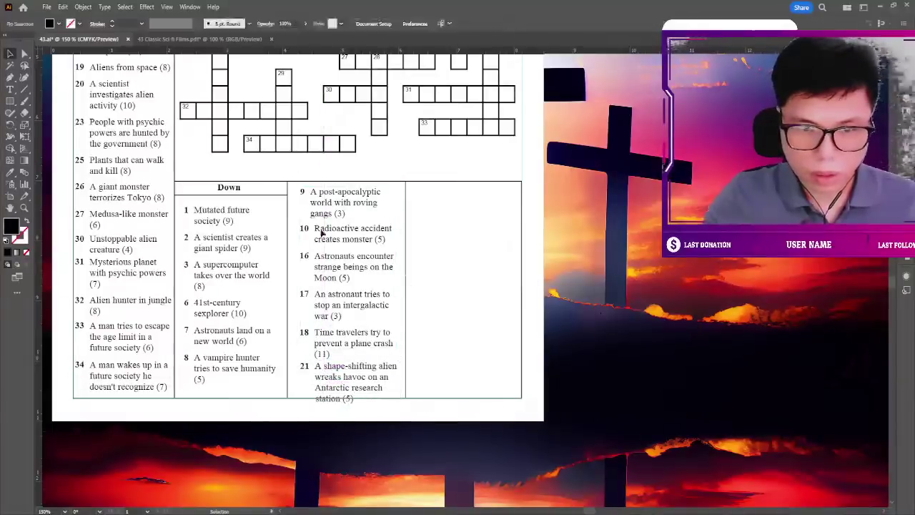
pyautogui.moveTo(311, 198); pyautogui.dragTo(306, 195)
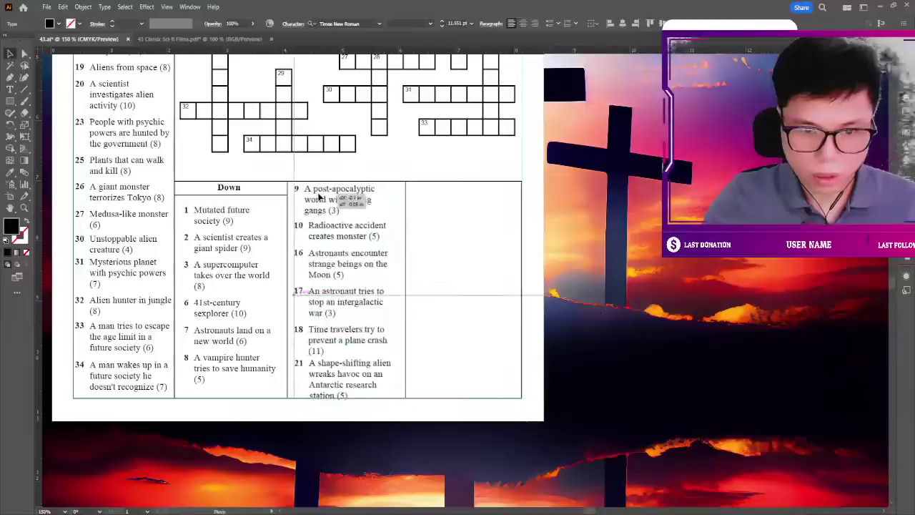
pyautogui.hotkey('ctrl', 'z')
pyautogui.hotkey('ctrl', 'z')
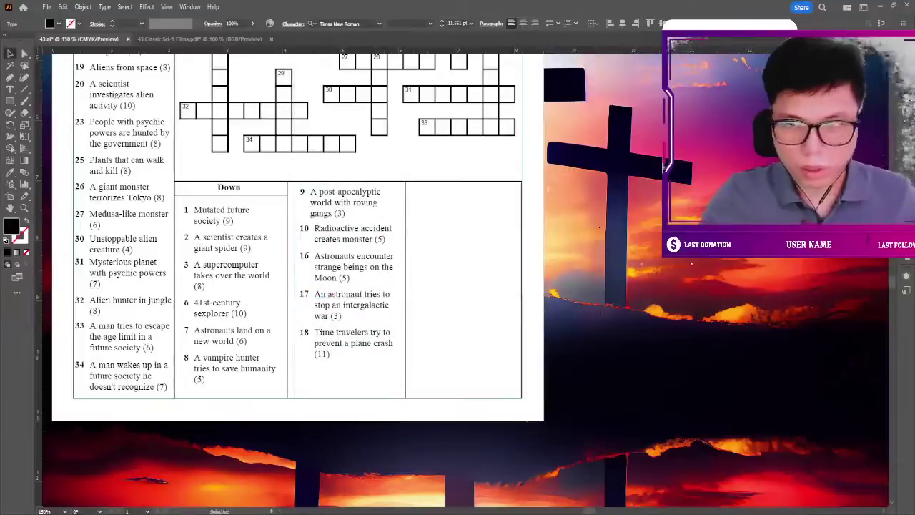
# Place the clues 21–29 block into the right-hand Down column.
pyautogui.click(591, 214)
pyautogui.hotkey('ctrl', 'shift', 'z')
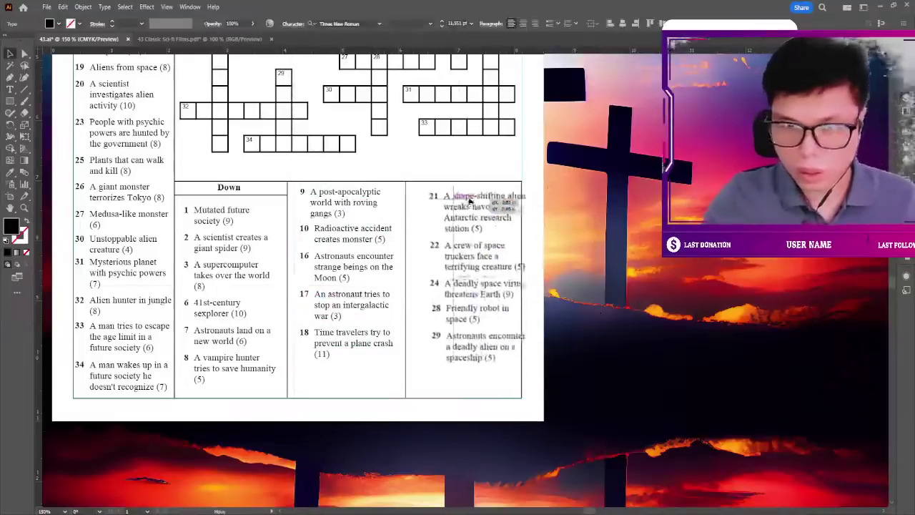
pyautogui.moveTo(457, 195); pyautogui.dragTo(454, 199)
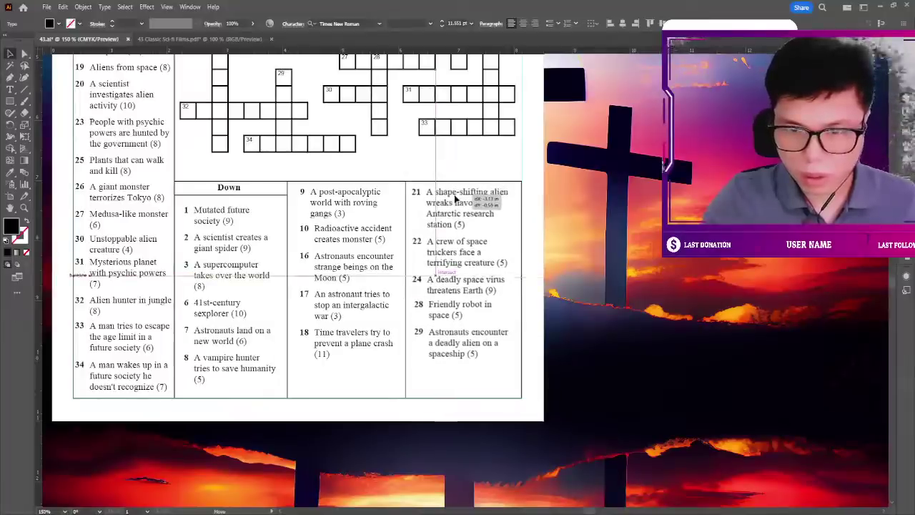
pyautogui.click(664, 166)
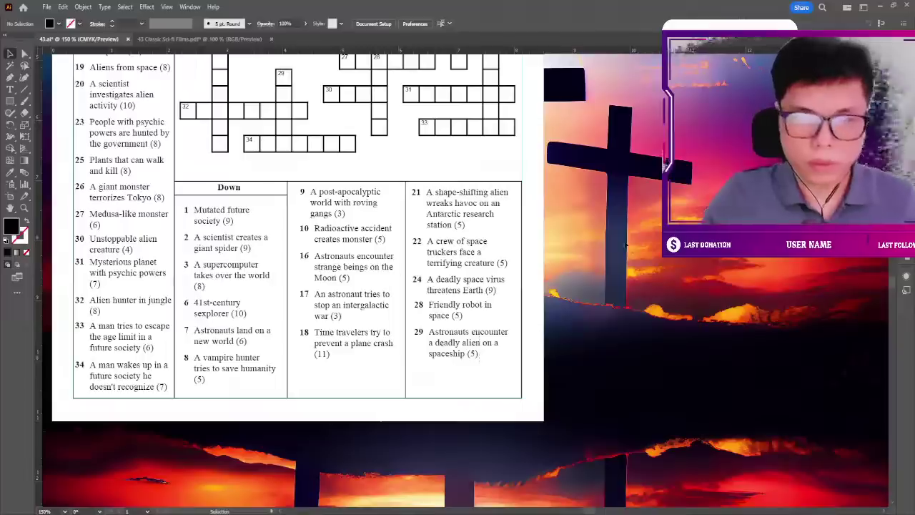
pyautogui.press('a')
pyautogui.hotkey('ctrl', '-')
# Select the crossword grid and enlarge it from its bottom-right corner.
pyautogui.scroll(2, 565, 230)
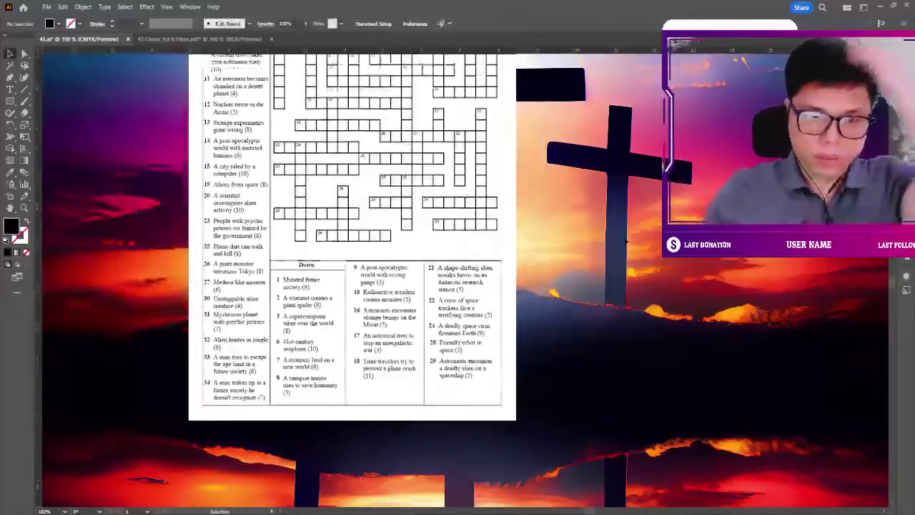
pyautogui.scroll(2, 564, 230)
pyautogui.scroll(2, 565, 230)
pyautogui.hotkey('ctrl', '+')
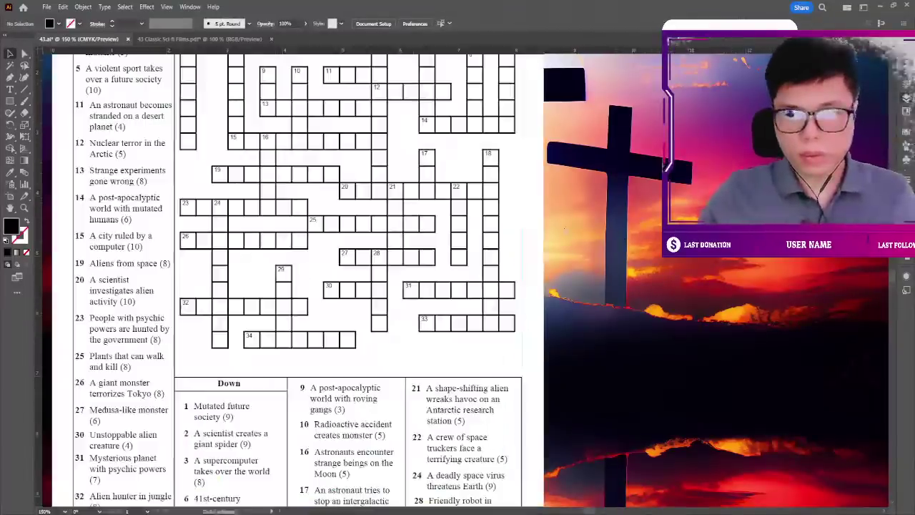
pyautogui.hotkey('ctrl', '-')
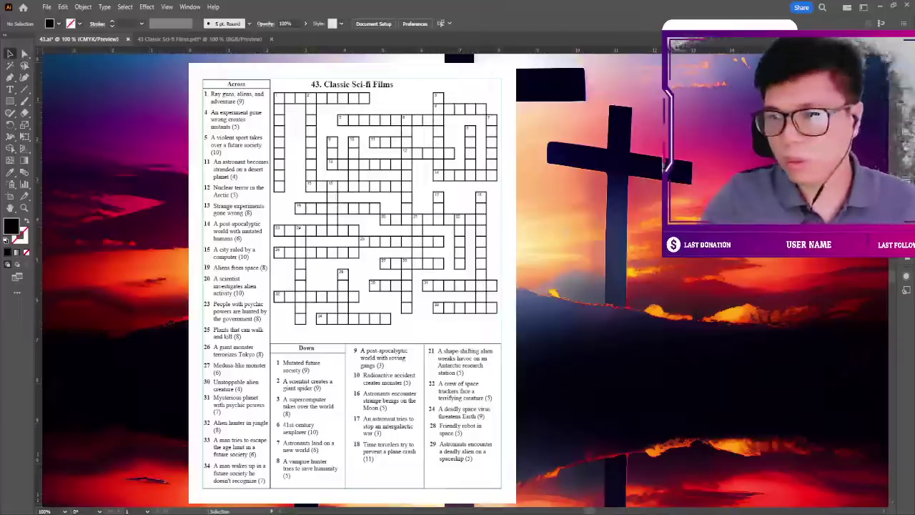
pyautogui.click(386, 214)
pyautogui.scroll(-5, 386, 214)
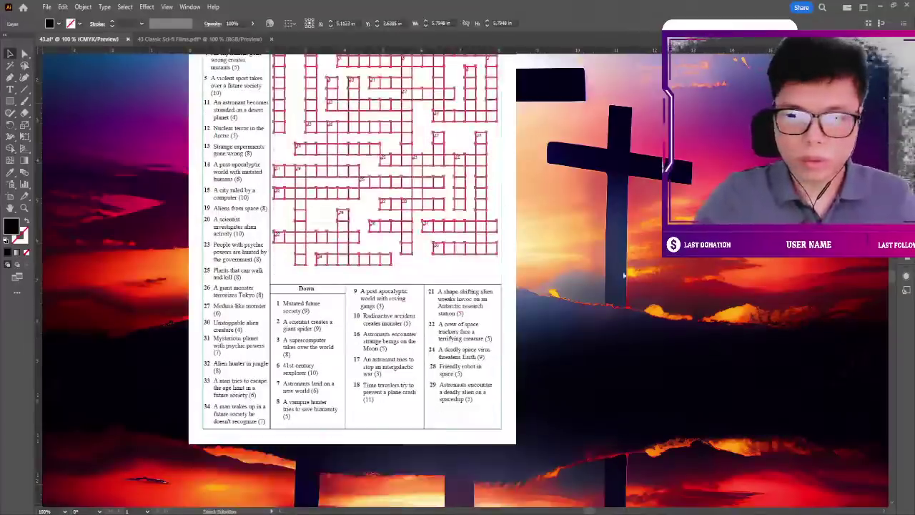
pyautogui.hotkey('ctrl', '+')
pyautogui.hotkey('ctrl', '+')
pyautogui.scroll(-5, 386, 214)
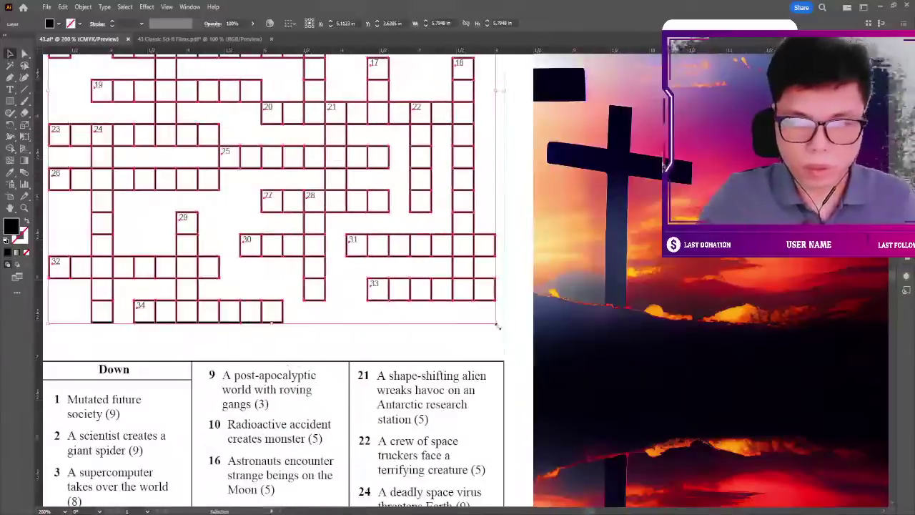
pyautogui.moveTo(499, 326); pyautogui.dragTo(500, 335)
pyautogui.moveTo(220, 240); pyautogui.dragTo(423, 281)
# Adjust the grid's bottom-left corner slightly and deselect the grid.
pyautogui.click(305, 301)
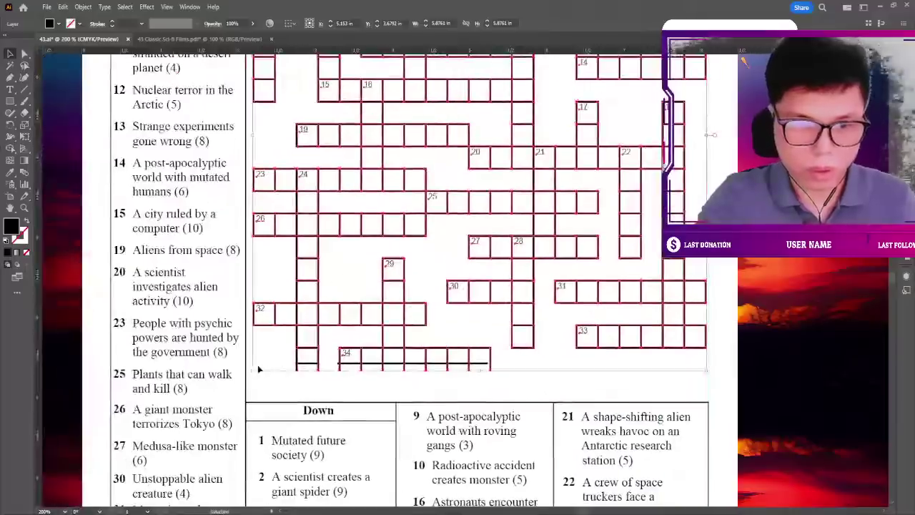
pyautogui.moveTo(258, 369); pyautogui.dragTo(257, 370)
pyautogui.hotkey('ctrl', 'shift', 'a')
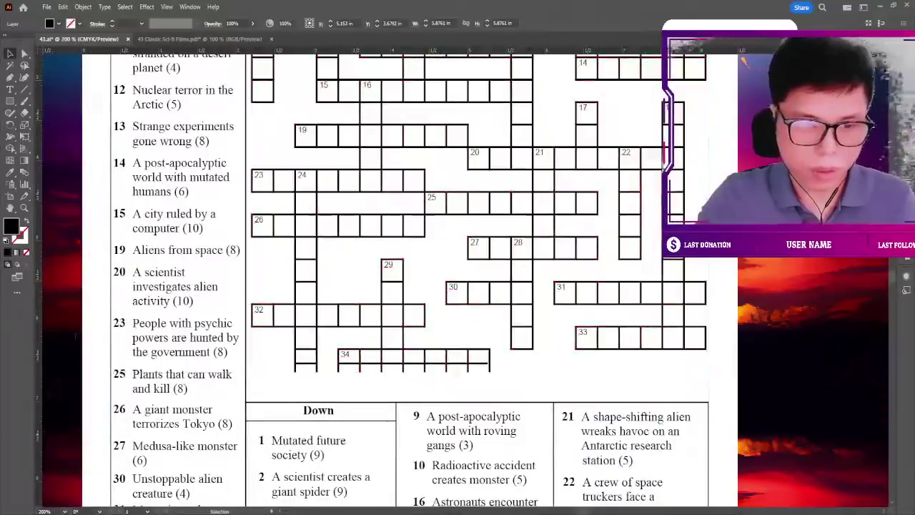
pyautogui.hotkey('ctrl', '1')
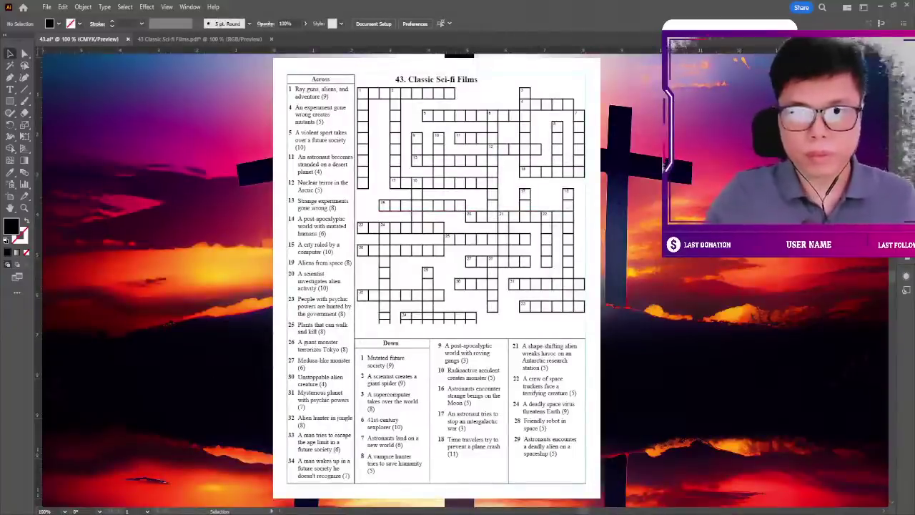
# Undo the last grid resize and enlarge the grid down toward the Down clues.
pyautogui.hotkey('ctrl', '+')
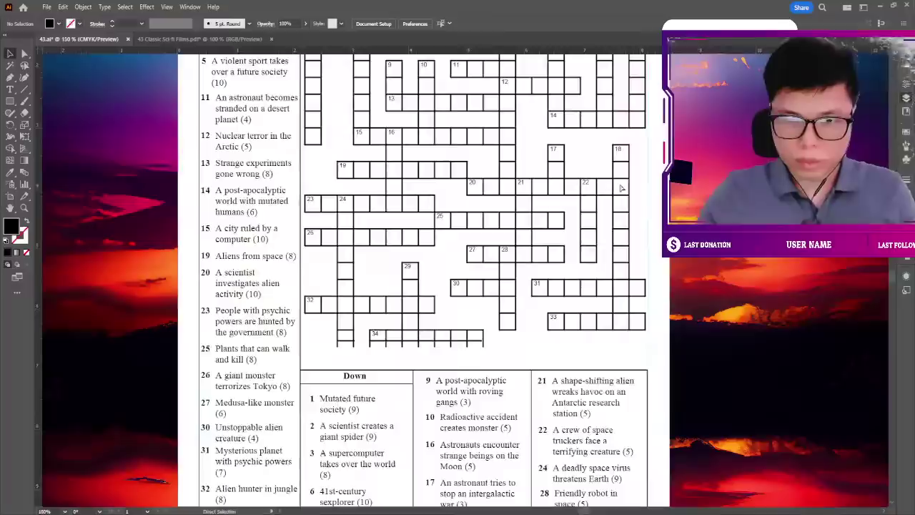
pyautogui.hotkey('ctrl', '-')
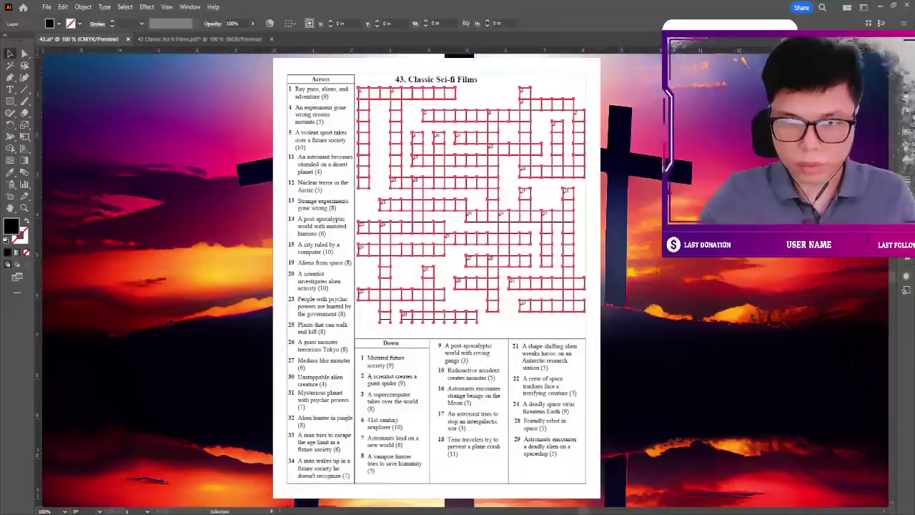
pyautogui.hotkey('ctrl', 'z')
pyautogui.hotkey('ctrl', 'z')
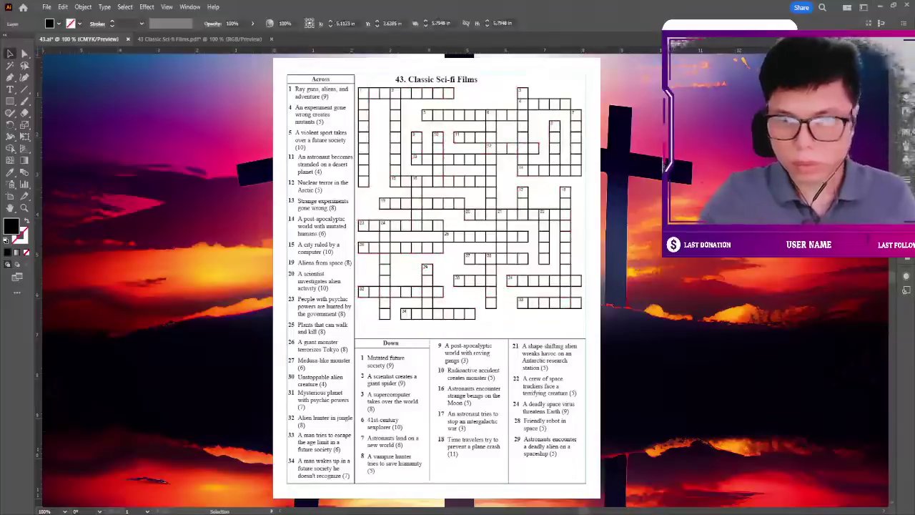
pyautogui.click(490, 293)
pyautogui.scroll(-1, 501, 300)
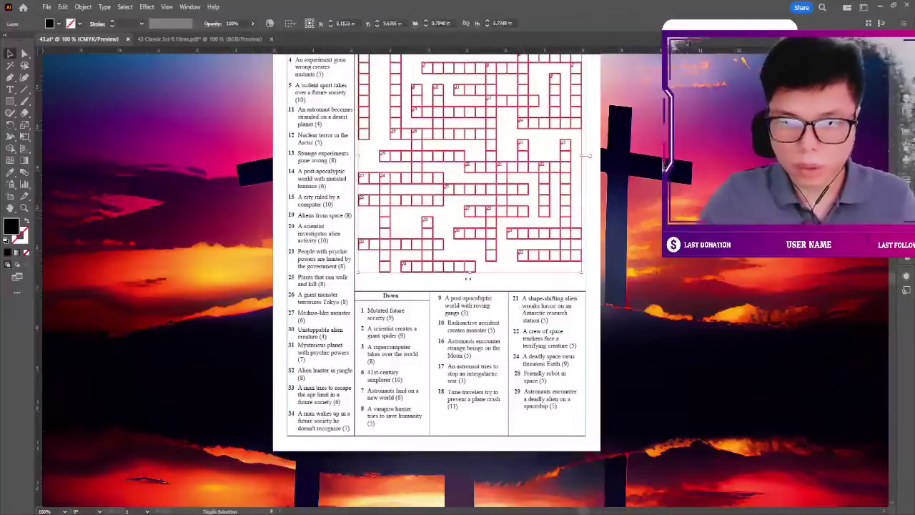
pyautogui.moveTo(582, 275); pyautogui.dragTo(586, 276)
# Delete the line under the row-34 boxes, then restore it.
pyautogui.click(587, 280)
pyautogui.hotkey('ctrl', '=')
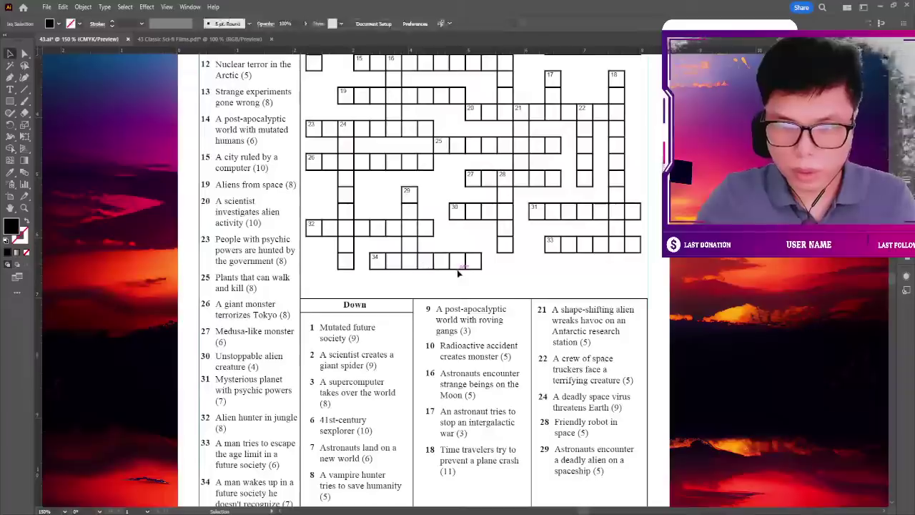
pyautogui.click(458, 269)
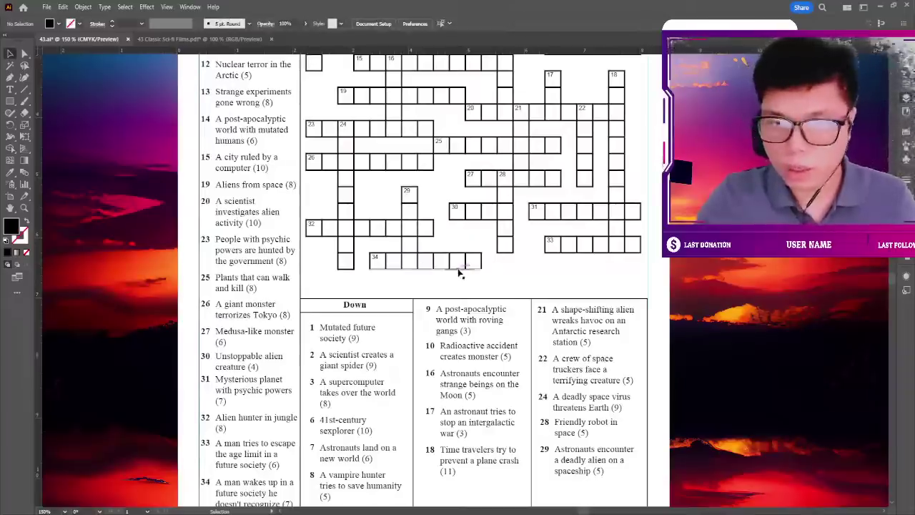
pyautogui.hotkey('ctrl', 'shift', 'a')
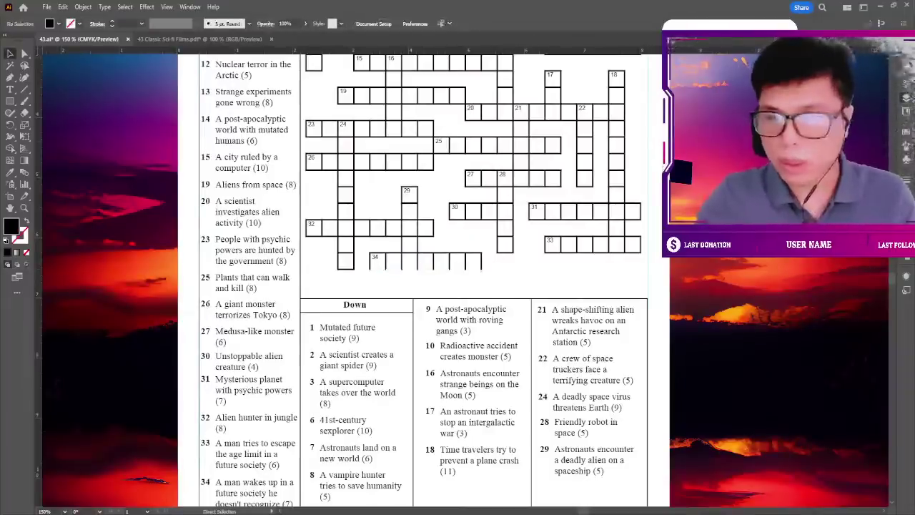
pyautogui.hotkey('ctrl', 'z')
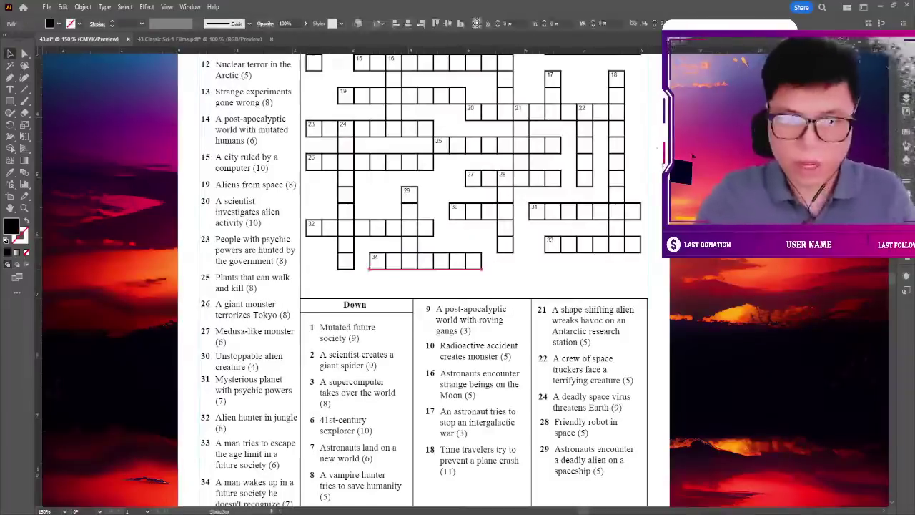
pyautogui.hotkey('ctrl', 'shift', 'a')
# Stretch the grid slightly from its bottom-right and bottom-left corners.
pyautogui.click(586, 241)
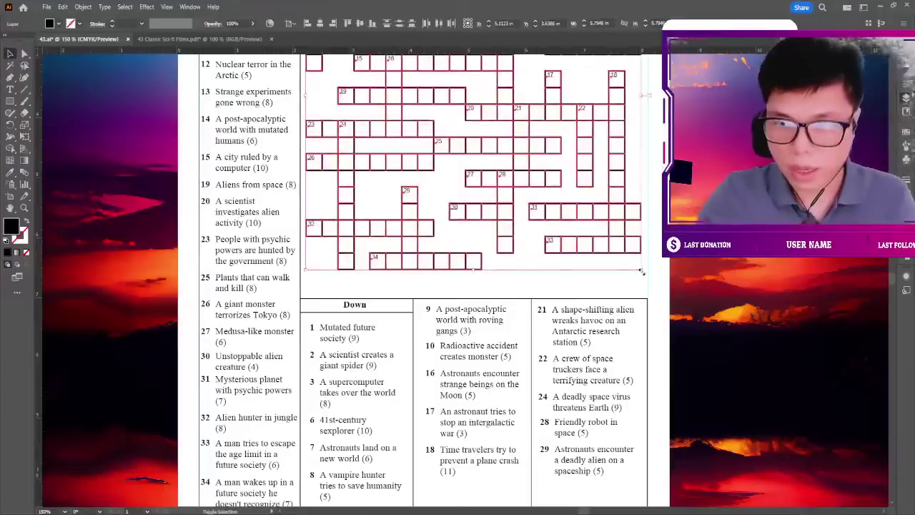
pyautogui.moveTo(630, 272); pyautogui.dragTo(644, 273)
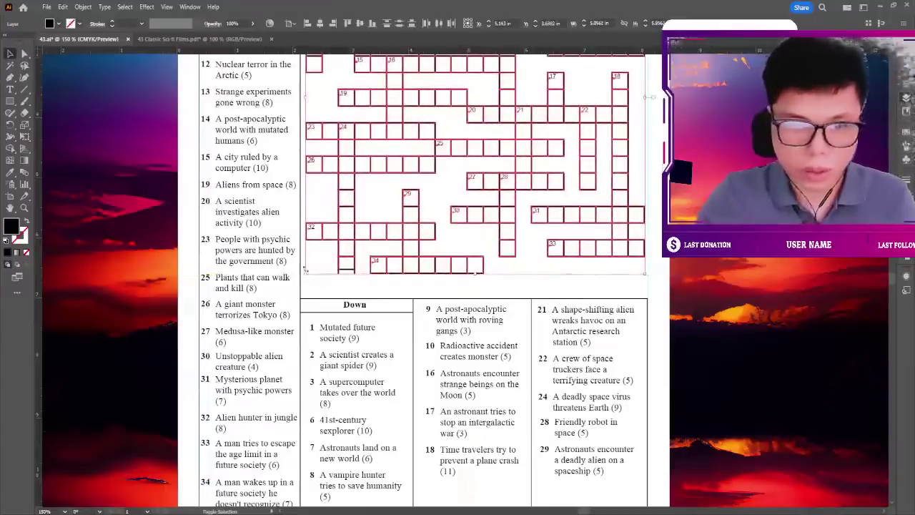
pyautogui.moveTo(304, 269); pyautogui.dragTo(302, 272)
pyautogui.click(146, 260)
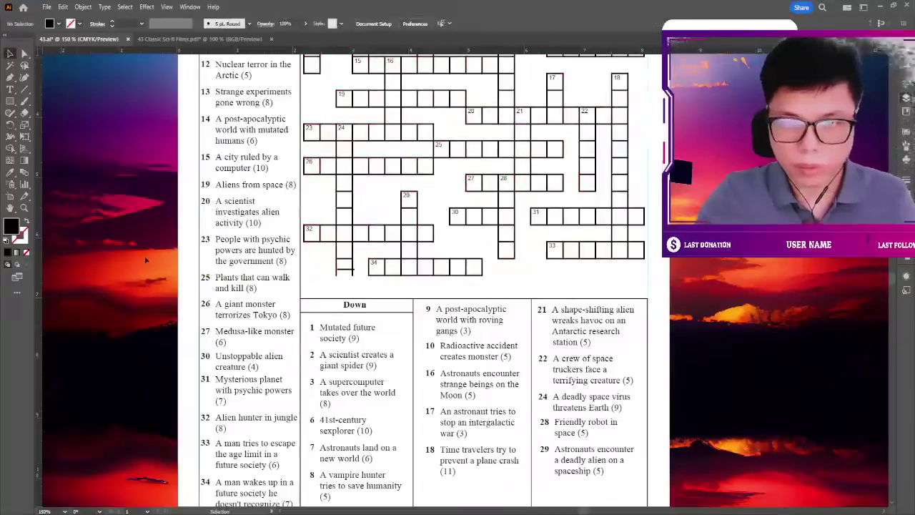
pyautogui.scroll(1, 146, 260)
pyautogui.hotkey('ctrl', '-')
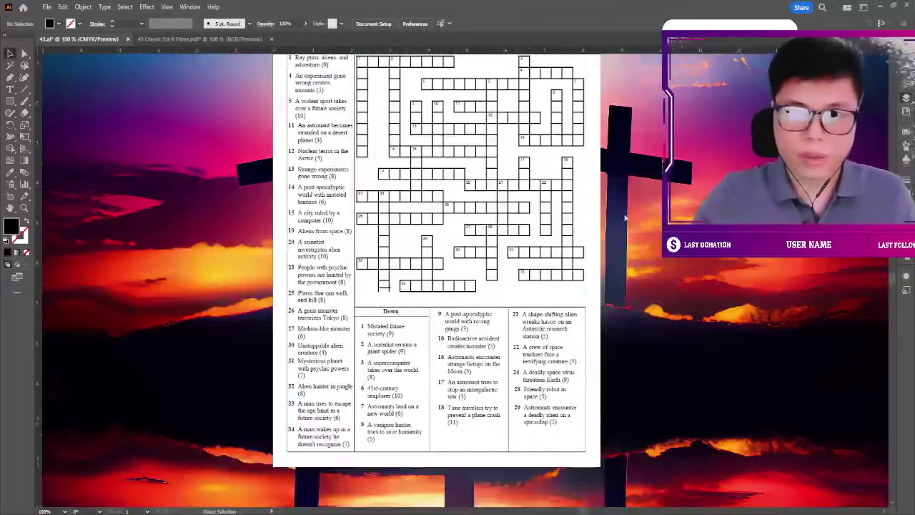
# Enlarge the grid from its bottom-right corner and nudge it left to align with the Down table.
pyautogui.hotkey('ctrl', 'a')
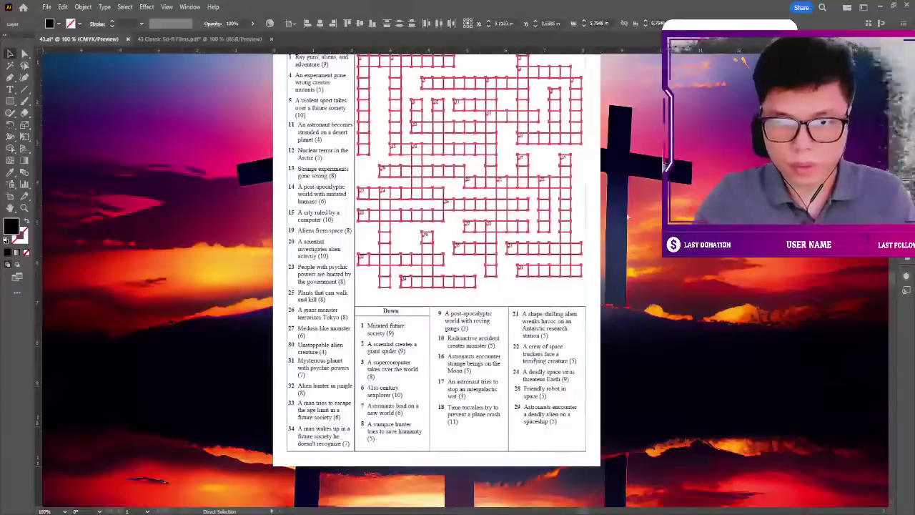
pyautogui.click(628, 217)
pyautogui.hotkey('ctrl', '+')
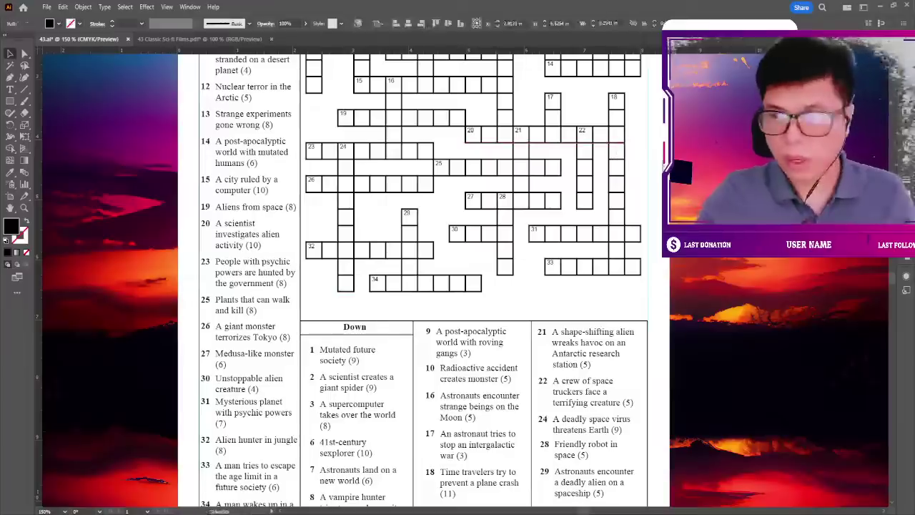
pyautogui.click(443, 290)
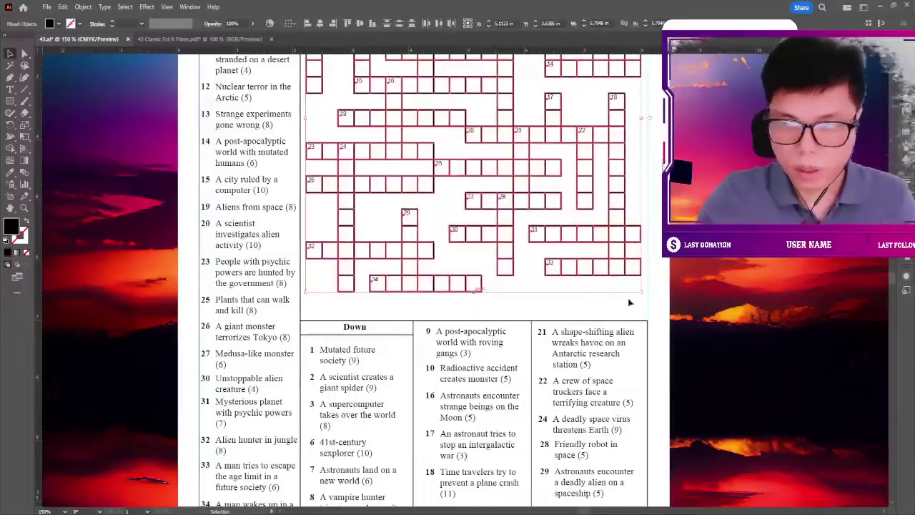
pyautogui.moveTo(645, 291); pyautogui.dragTo(646, 301)
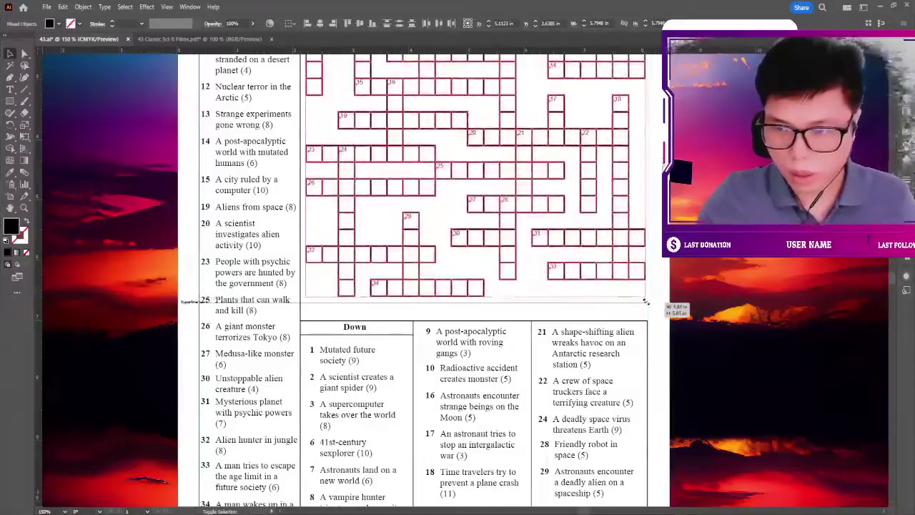
pyautogui.scroll(1, 701, 196)
pyautogui.scroll(1, 701, 197)
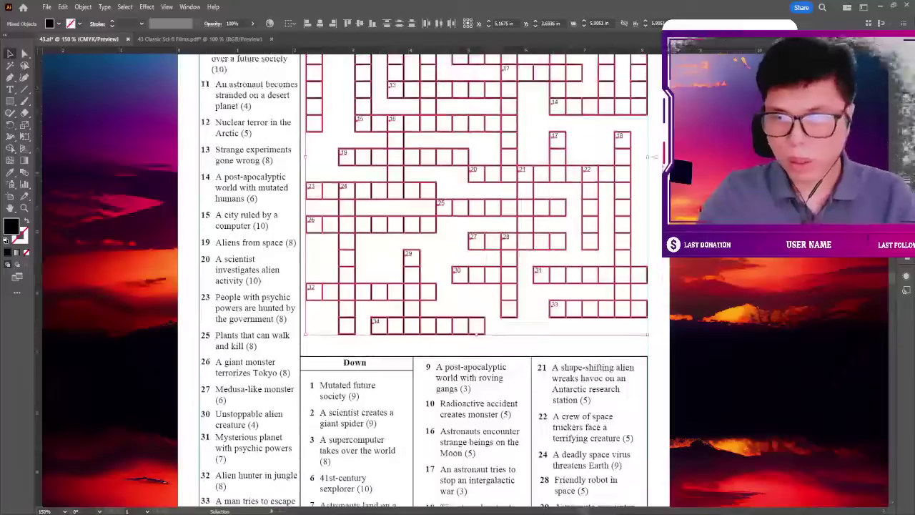
pyautogui.press('Left')
pyautogui.press('Left')
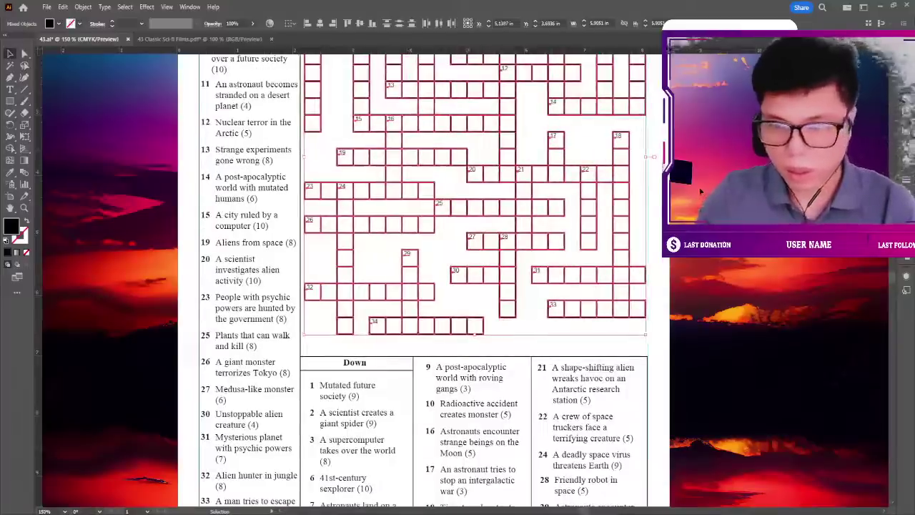
pyautogui.click(701, 191)
pyautogui.scroll(3, 701, 190)
pyautogui.scroll(2, 701, 191)
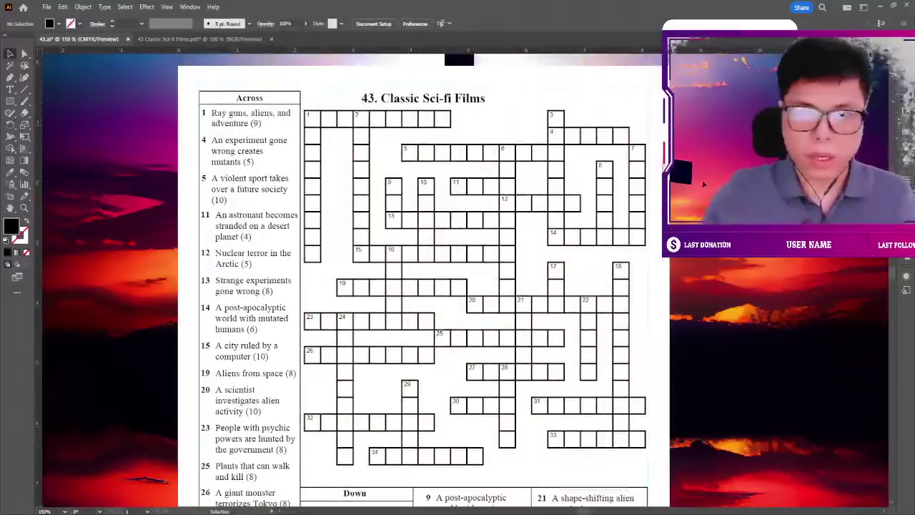
# Select the grid's clue numbers, restoring them after an accidental delete.
pyautogui.moveTo(703, 185); pyautogui.dragTo(664, 165)
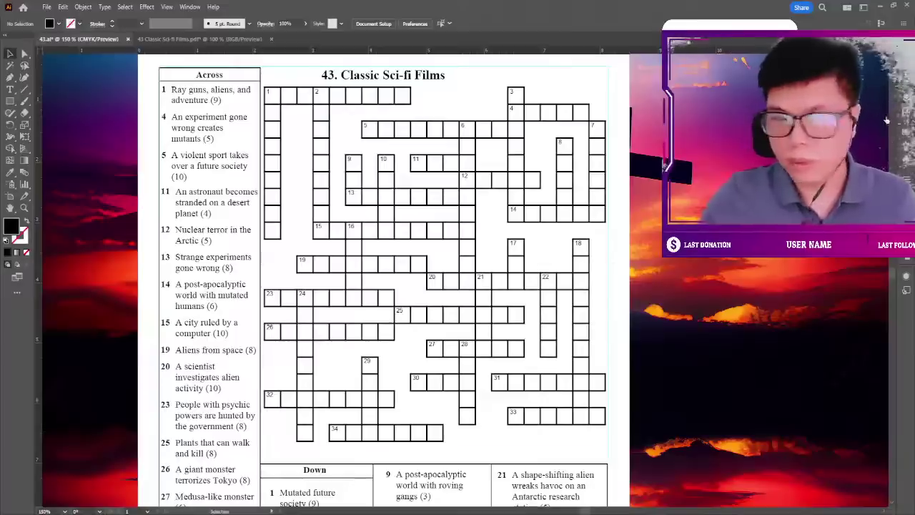
pyautogui.click(422, 158)
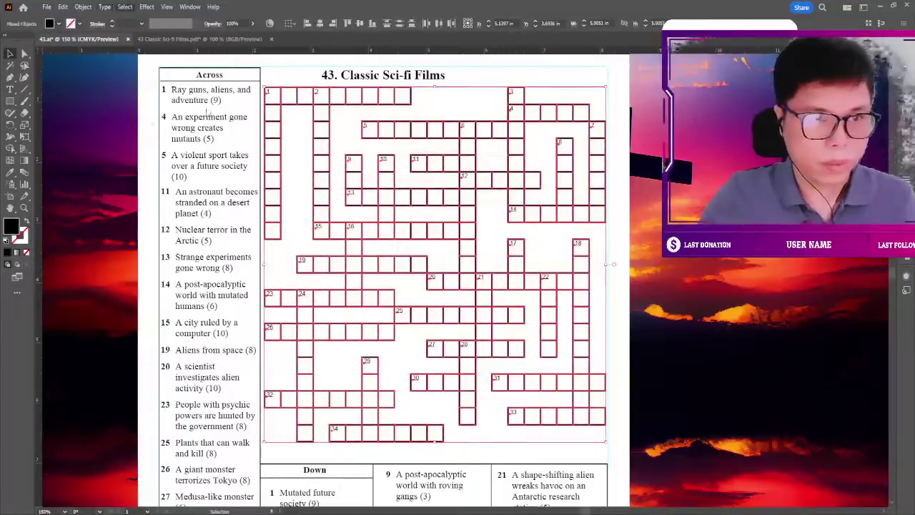
pyautogui.click(604, 372)
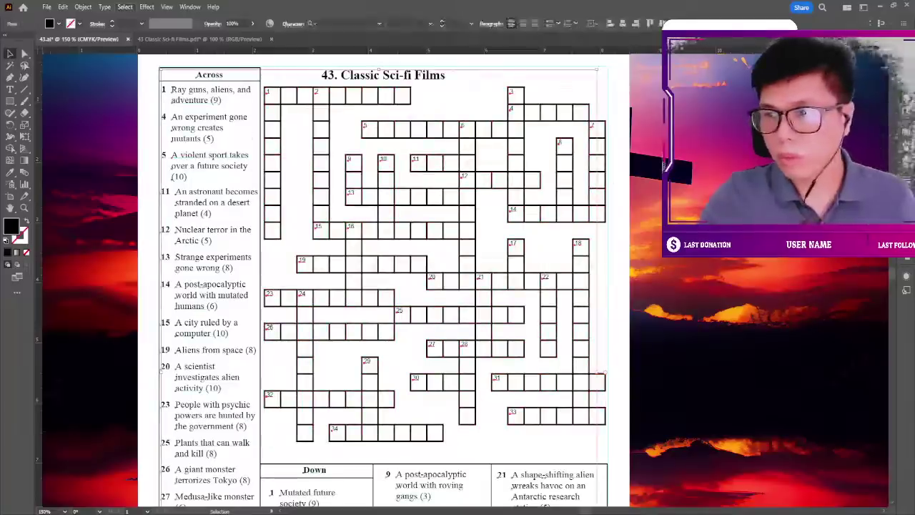
pyautogui.click(604, 372)
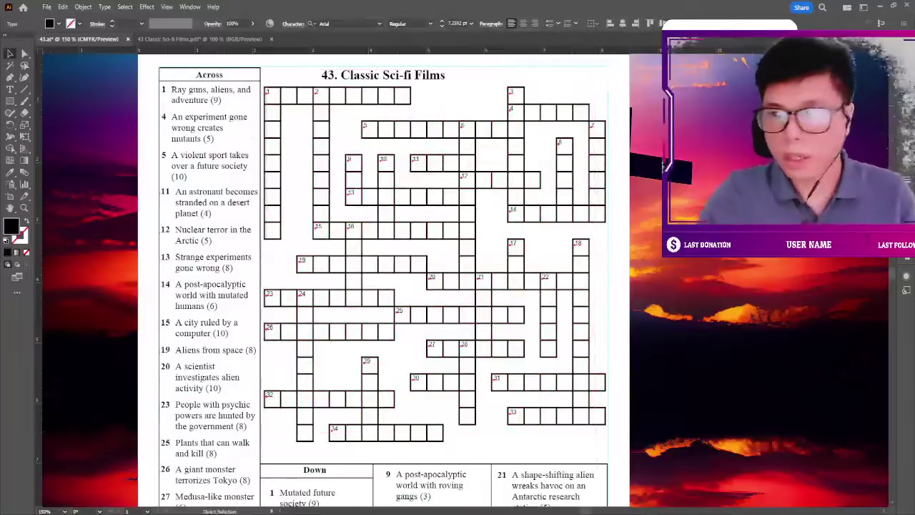
pyautogui.press('Delete')
pyautogui.hotkey('ctrl', 'z')
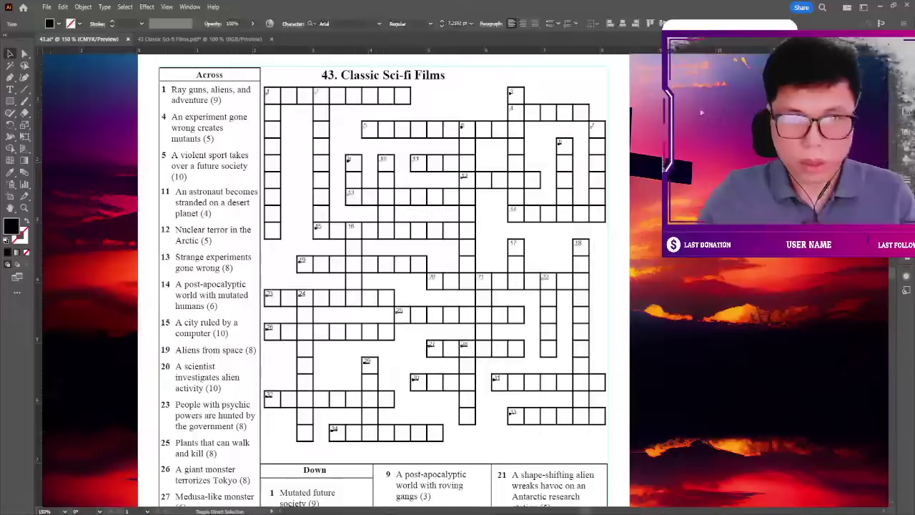
# Raise the clue numbers to 10 pt and nudge them to sit in their squares.
pyautogui.click(442, 24)
pyautogui.click(442, 23)
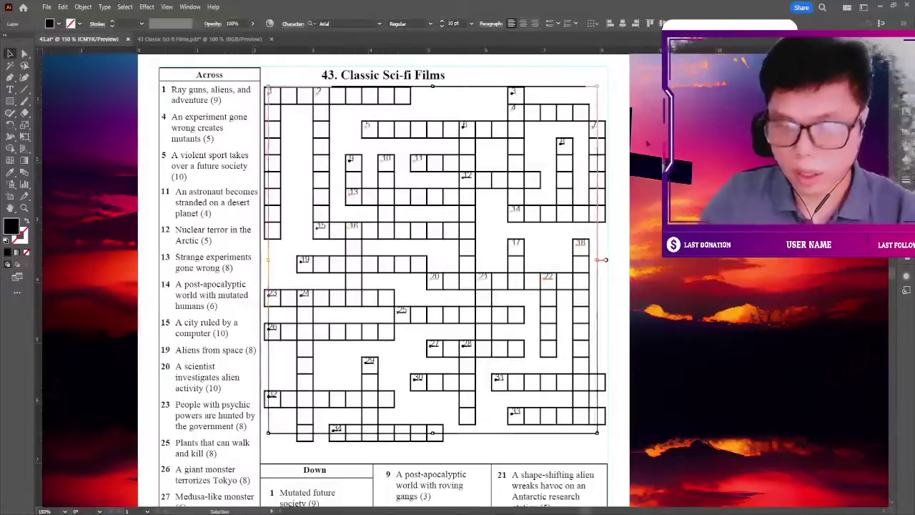
pyautogui.press('Left')
pyautogui.press('Left')
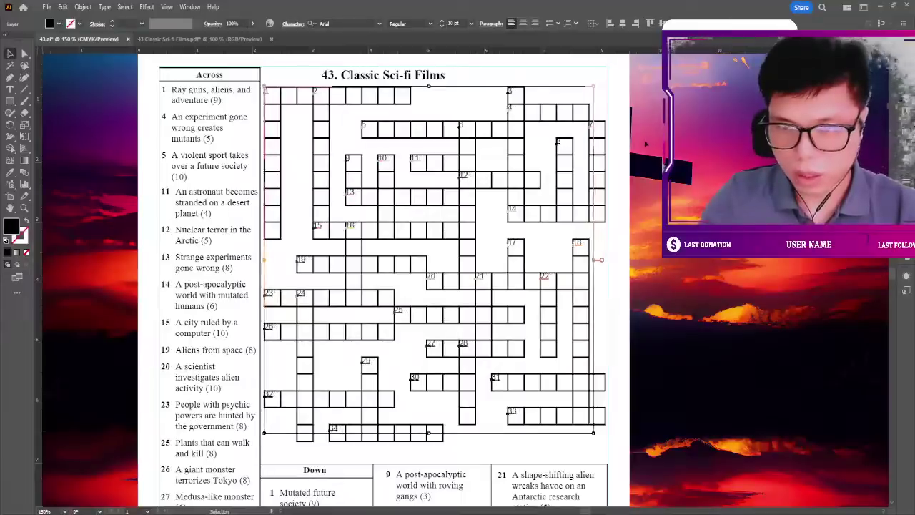
pyautogui.press('Right')
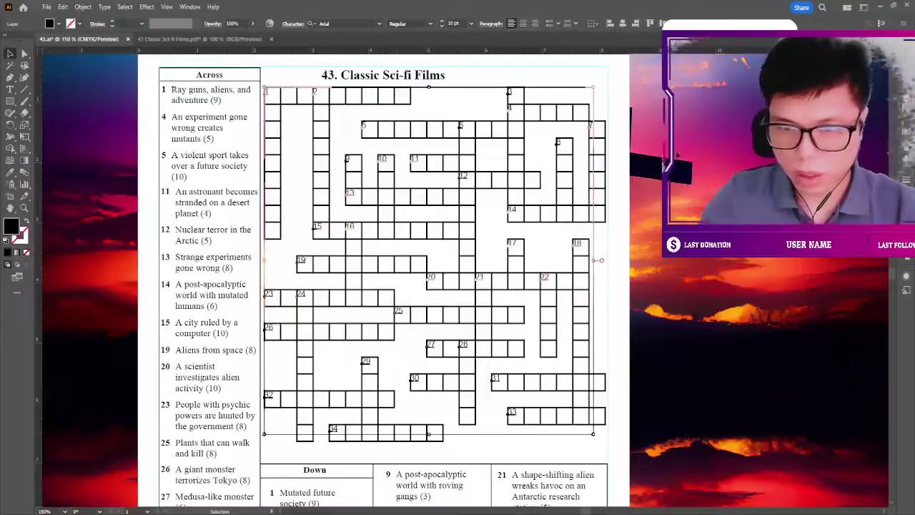
pyautogui.click(676, 155)
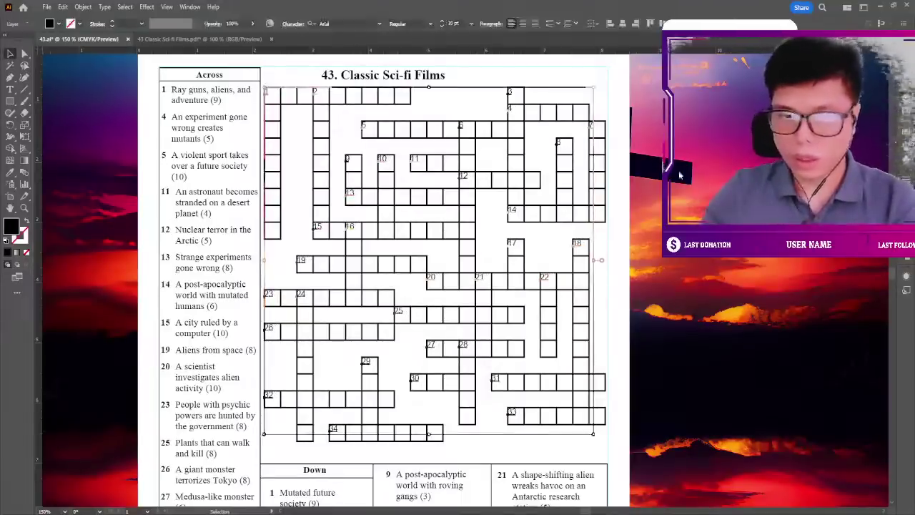
pyautogui.hotkey('ctrl', 'a')
pyautogui.hotkey('ctrl', 'shift', 'a')
# Close the reference Sci-fi Films PDF.
pyautogui.hotkey('ctrl', 'z')
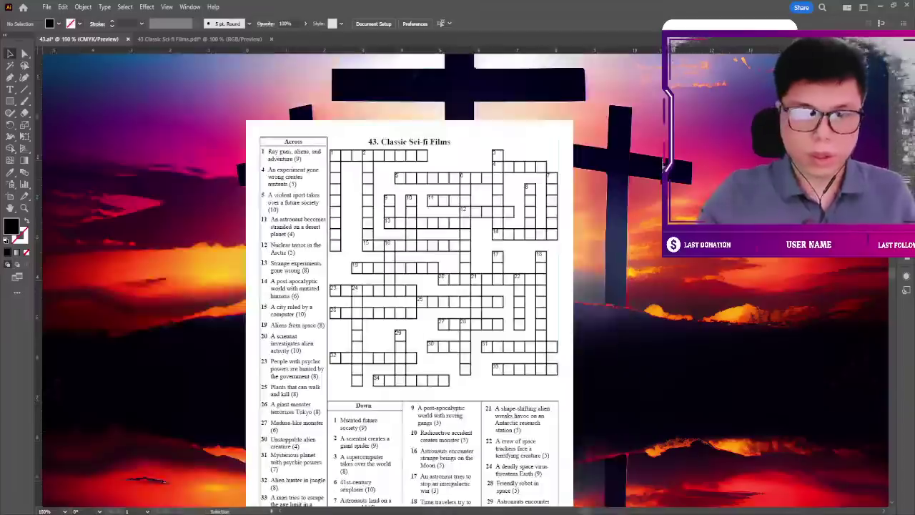
pyautogui.hotkey('ctrl', 'shift', 'z')
pyautogui.hotkey('ctrl', 'z')
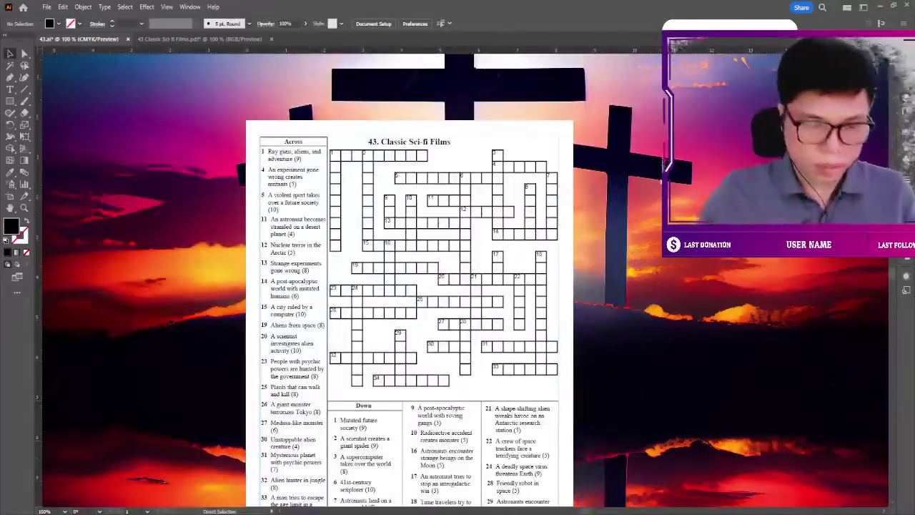
pyautogui.click(230, 40)
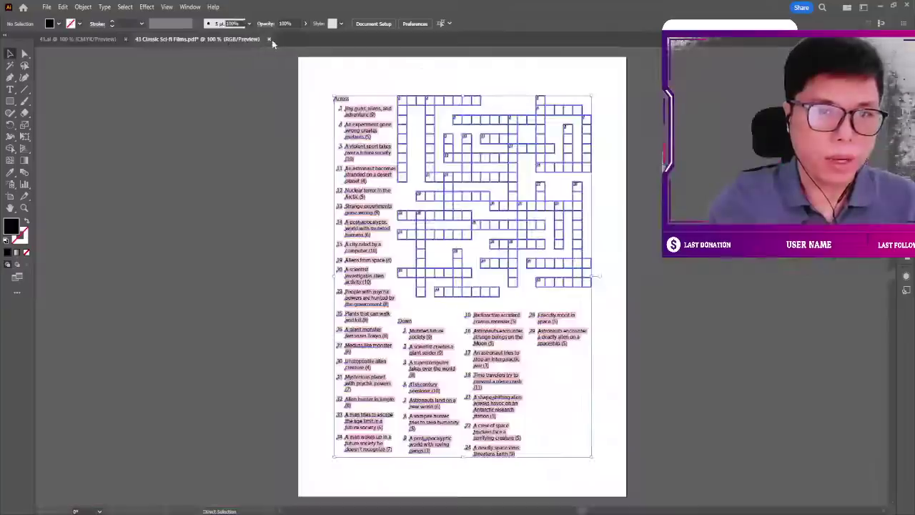
pyautogui.hotkey('ctrl', 'w')
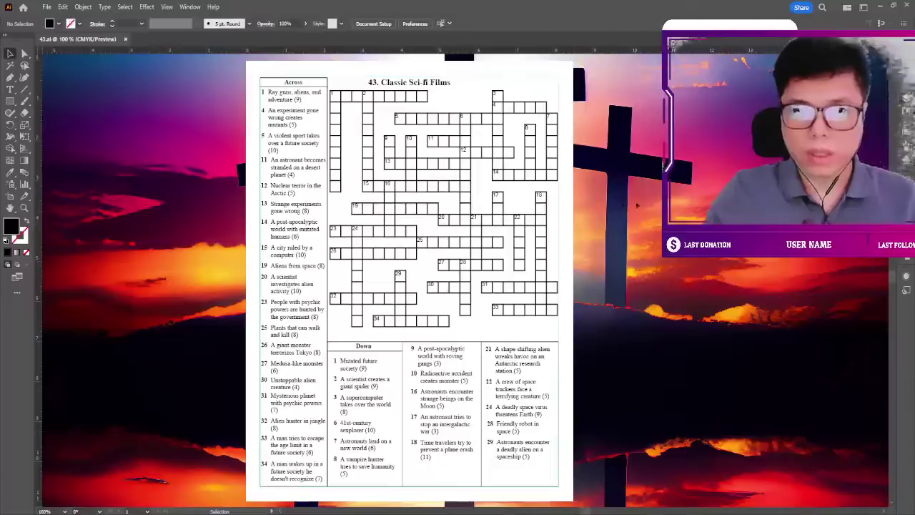
# Scroll through the finished crossword page to review it.
pyautogui.scroll(-2, 408, 271)
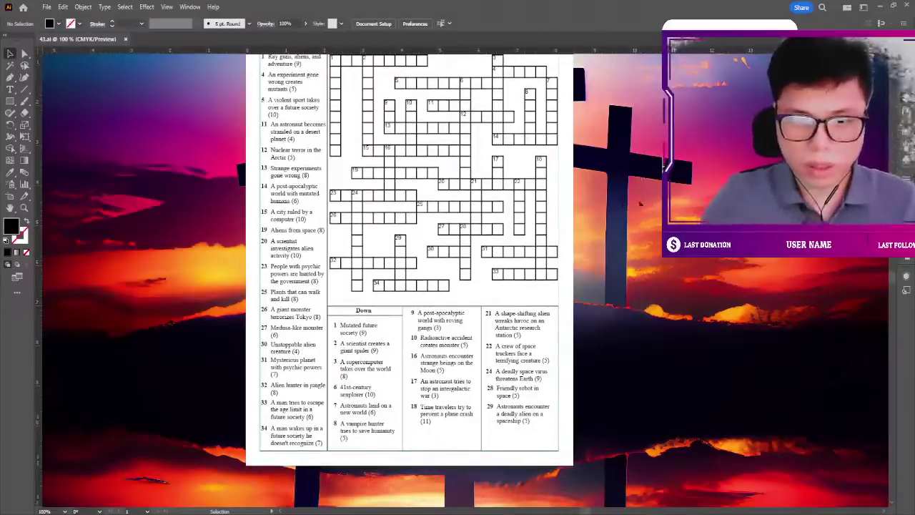
pyautogui.scroll(-1, 640, 191)
pyautogui.scroll(-1, 641, 187)
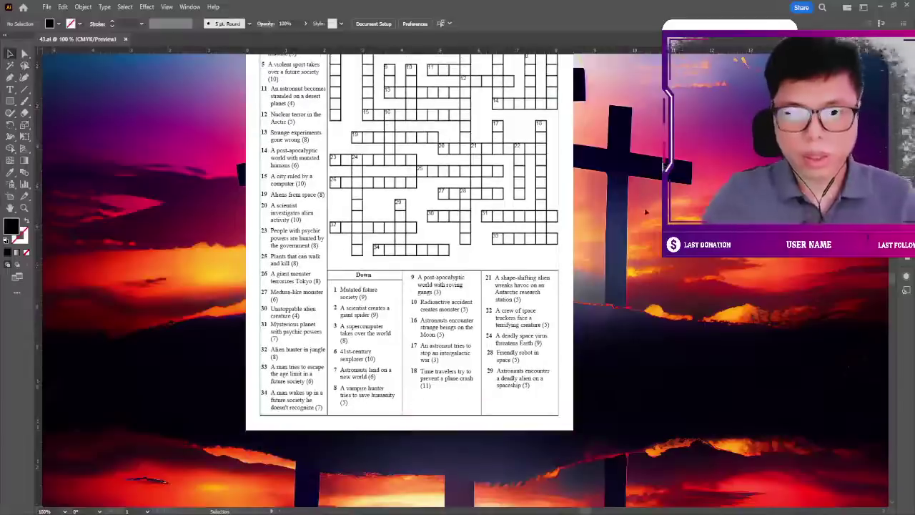
pyautogui.scroll(1, 649, 195)
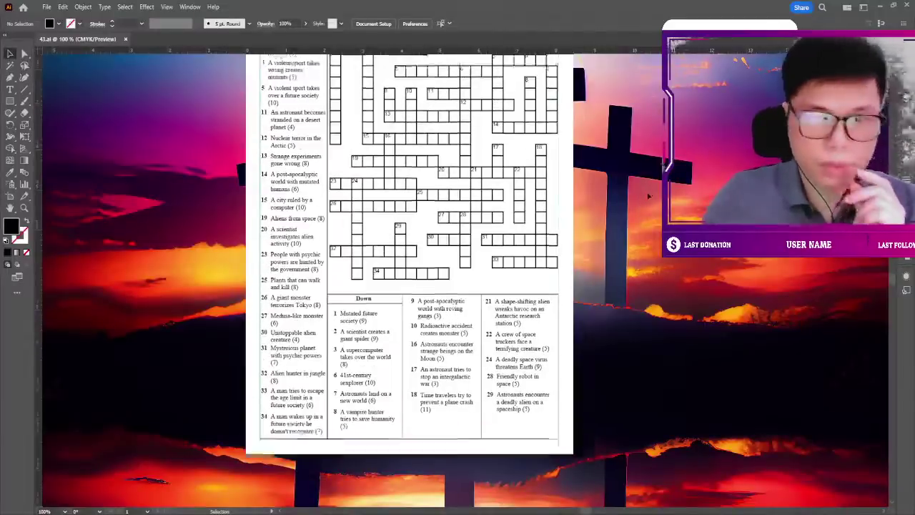
pyautogui.scroll(1, 648, 198)
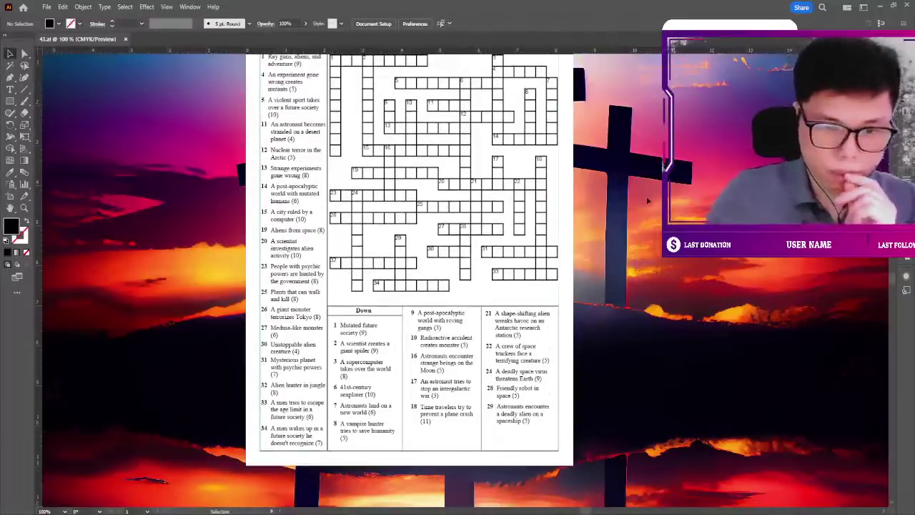
pyautogui.scroll(2, 648, 201)
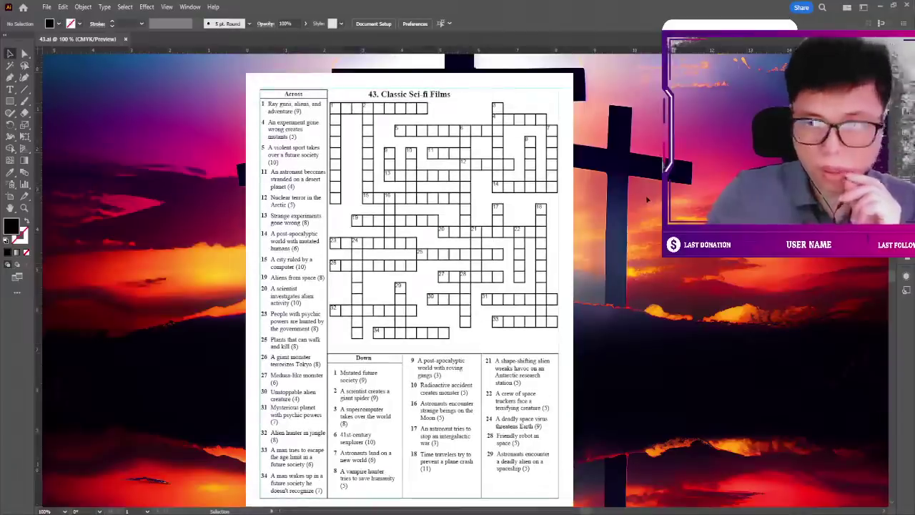
pyautogui.scroll(-1, 646, 201)
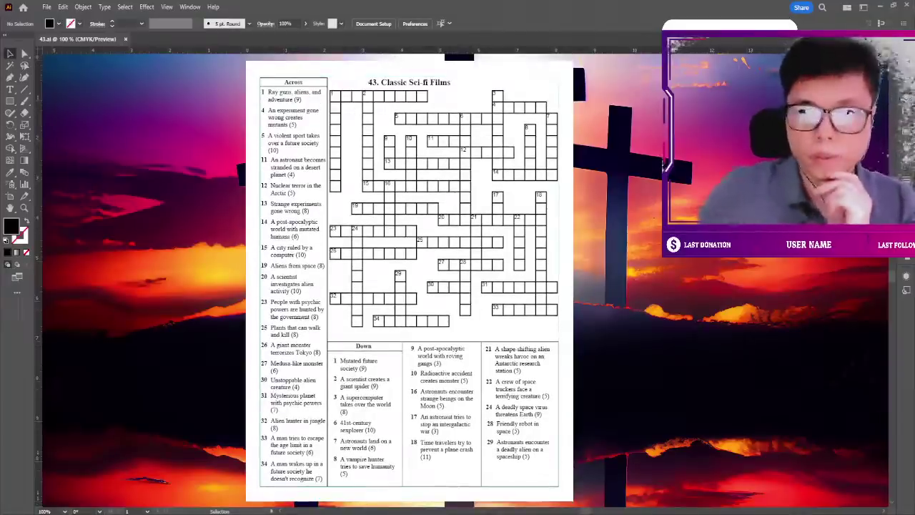
pyautogui.scroll(-1, 647, 201)
pyautogui.scroll(-3, 647, 200)
pyautogui.scroll(-3, 664, 166)
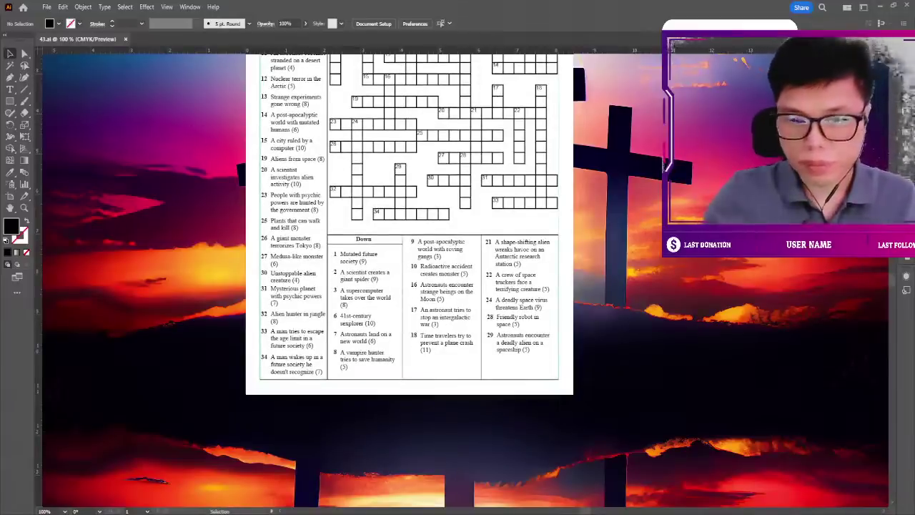
pyautogui.scroll(1, 509, 229)
pyautogui.scroll(1, 510, 228)
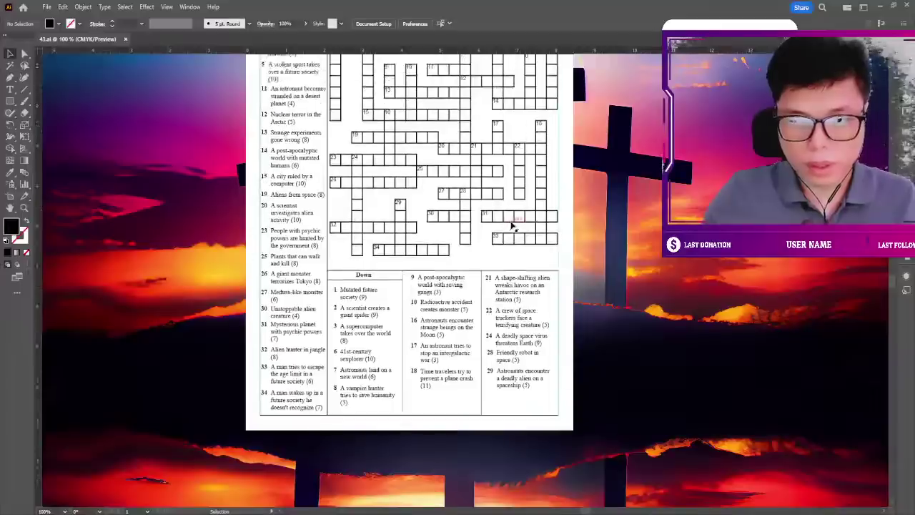
pyautogui.scroll(1, 518, 219)
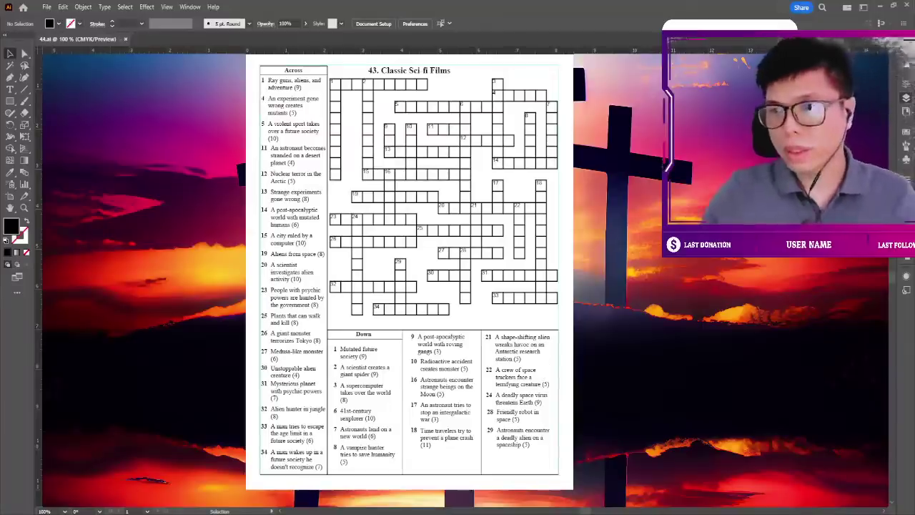
# Delete the old grid and clue texts from the page.
pyautogui.hotkey('ctrl', '-')
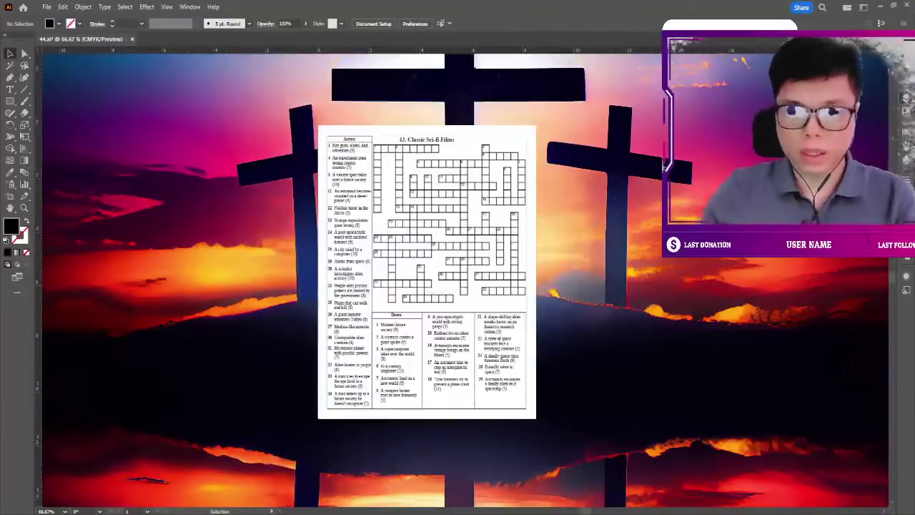
pyautogui.hotkey('ctrl', 'a')
pyautogui.press('Delete')
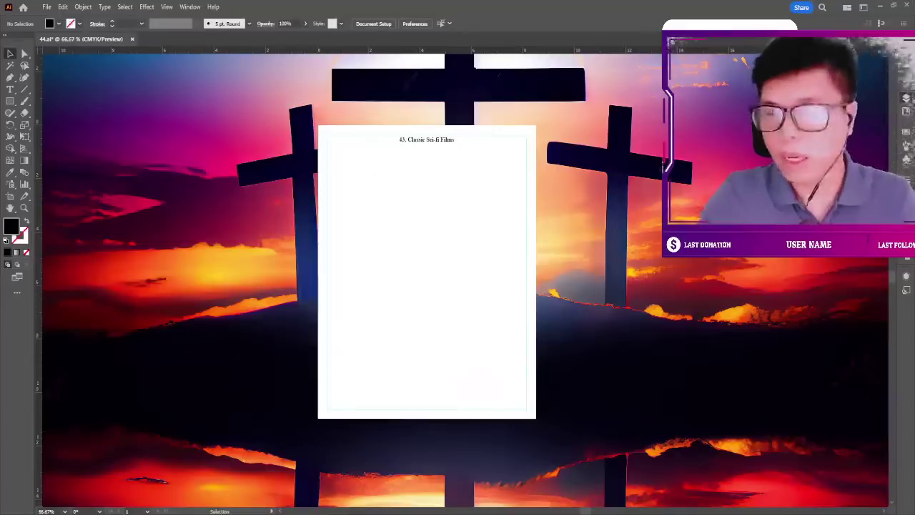
# Retype the page title as '44. Popular Candy And Snacks'.
pyautogui.scroll(2, 430, 137)
pyautogui.click(9, 89)
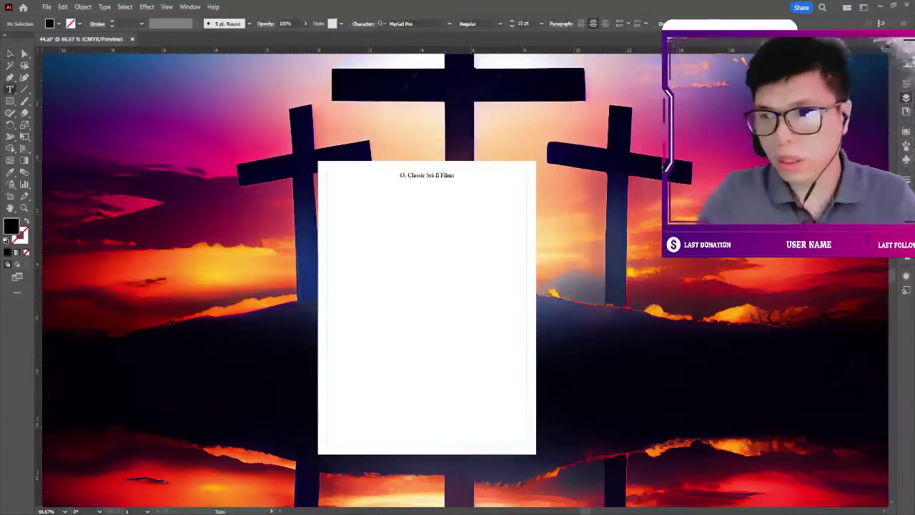
pyautogui.scroll(3, 438, 199)
pyautogui.hotkey('ctrl', '=')
pyautogui.hotkey('ctrl', '=')
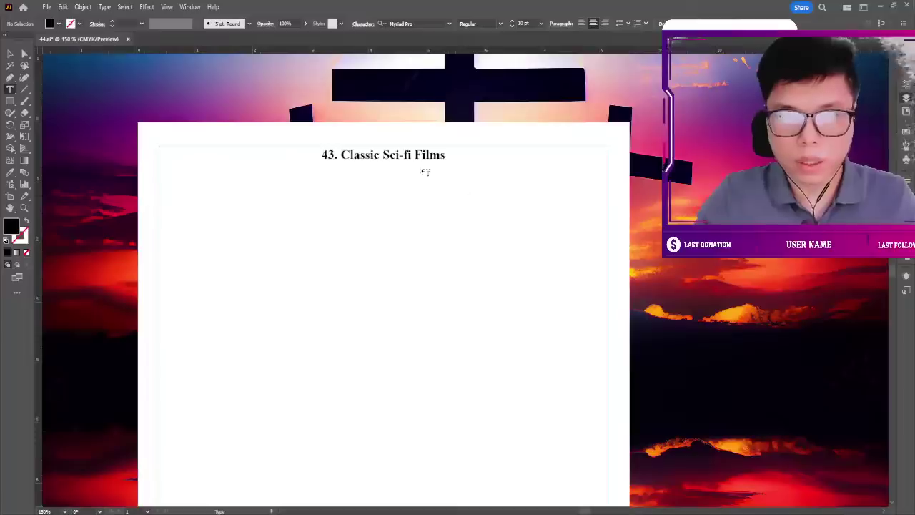
pyautogui.tripleClick(394, 155)
pyautogui.write('44')
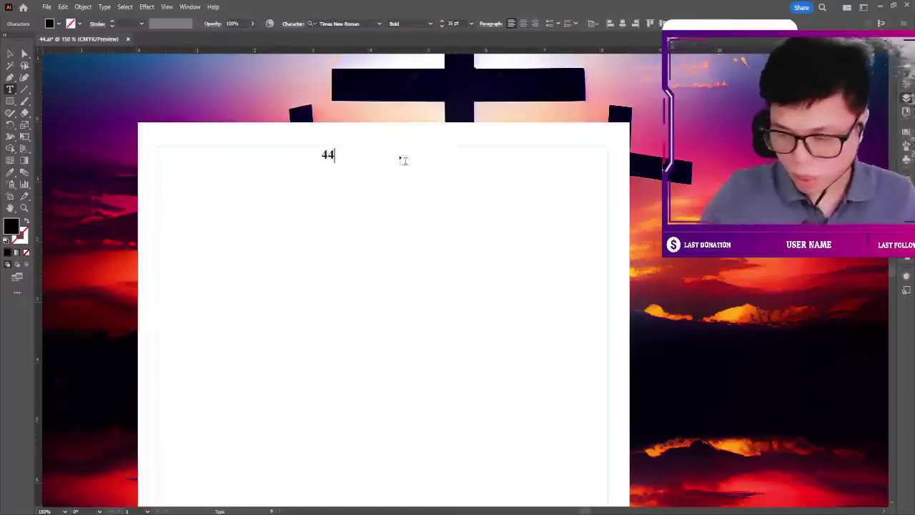
pyautogui.write('. Popular Candy And Snacks')
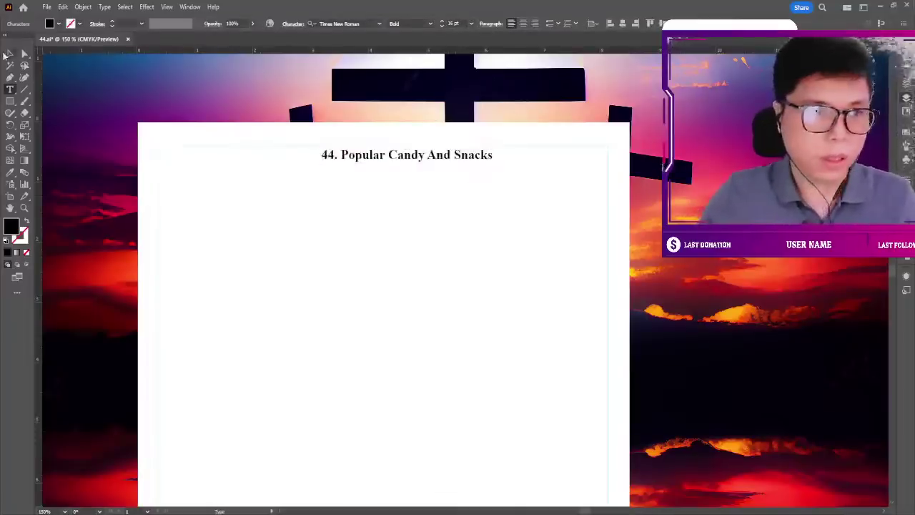
pyautogui.click(11, 55)
pyautogui.hotkey('ctrl', 'shift', 'a')
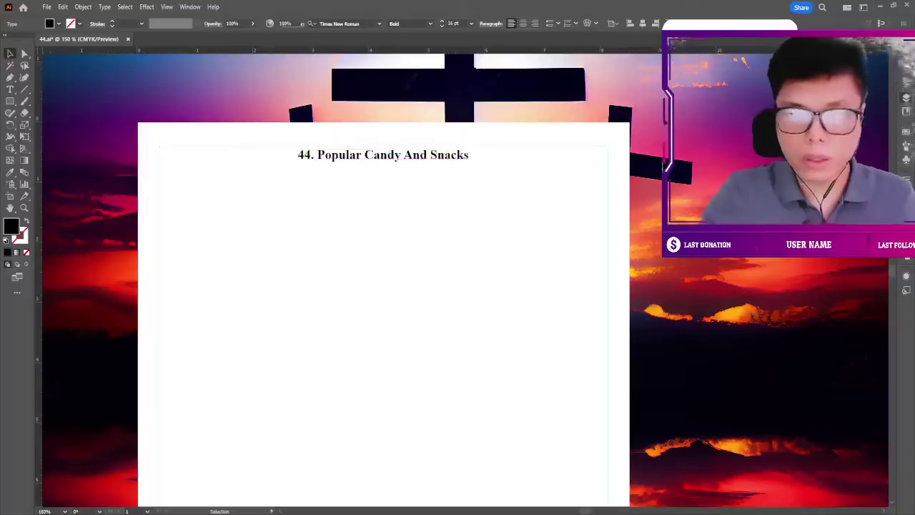
pyautogui.hotkey('ctrl', '-')
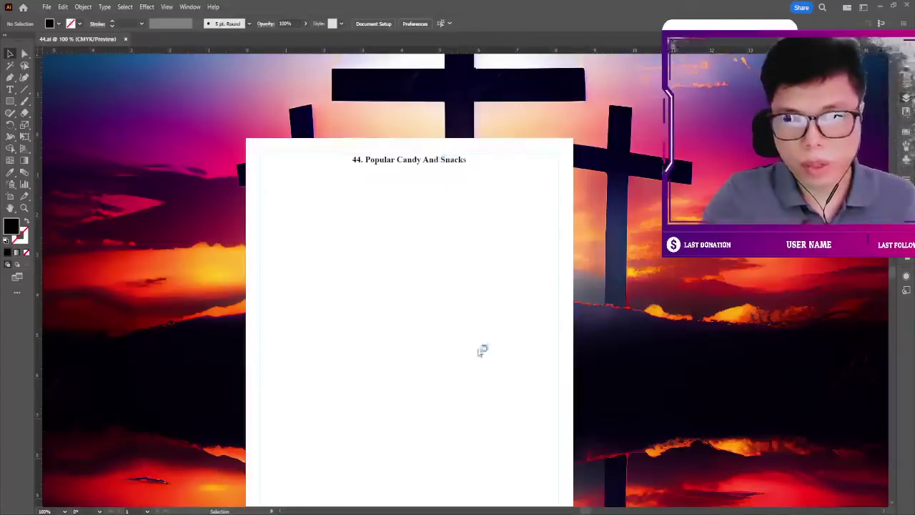
# Open the candy crossword PDF and delete its SAMPLE watermark.
pyautogui.moveTo(482, 350); pyautogui.dragTo(482, 350)
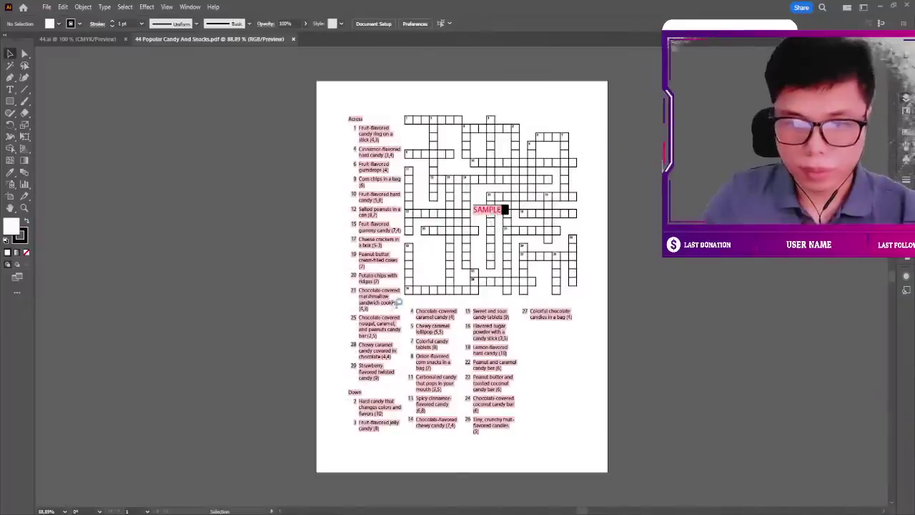
pyautogui.click(482, 214)
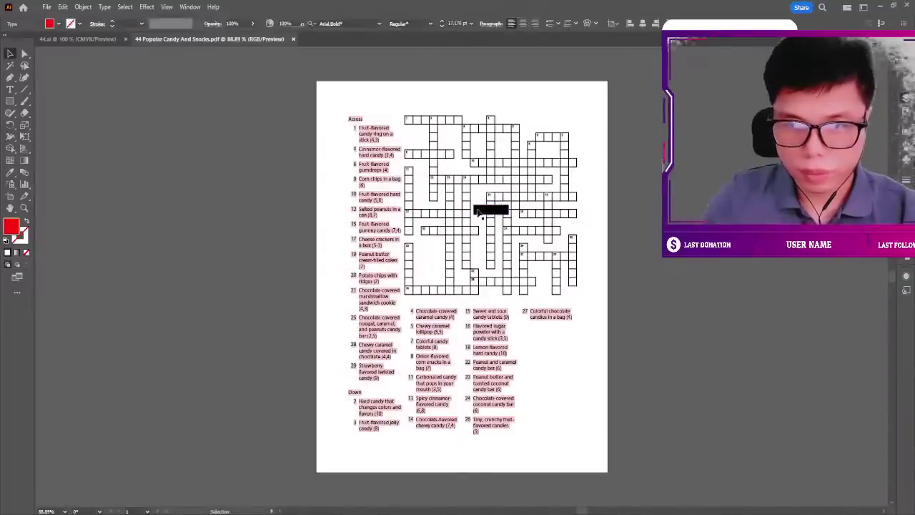
pyautogui.moveTo(482, 215); pyautogui.dragTo(479, 210)
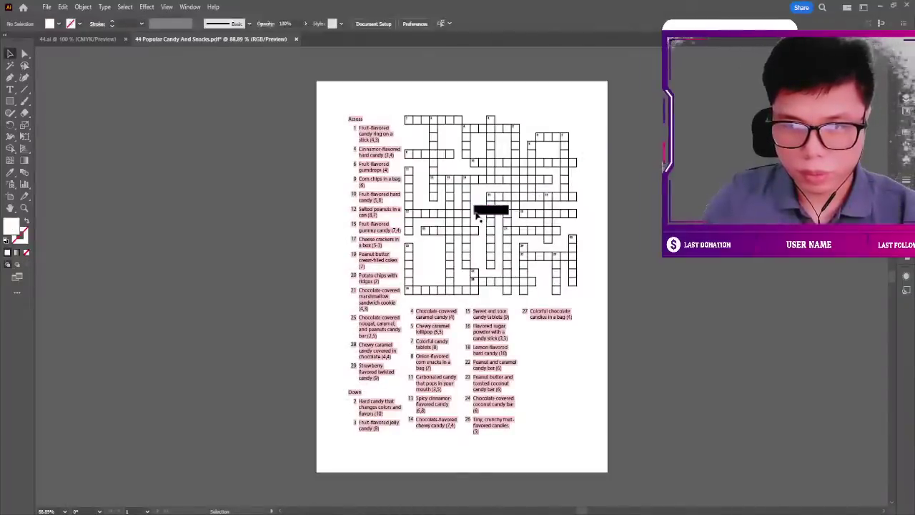
pyautogui.press('Delete')
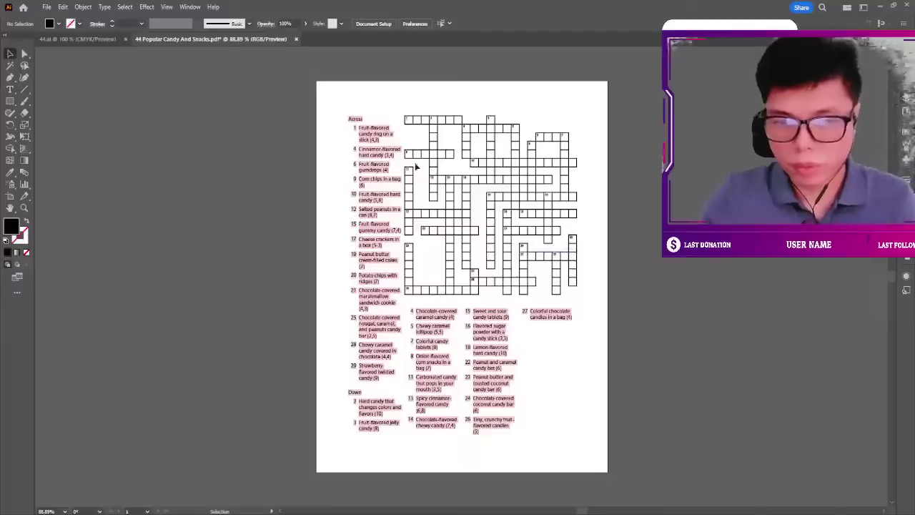
# Select and copy all the candy crossword grid and clues.
pyautogui.click(404, 115)
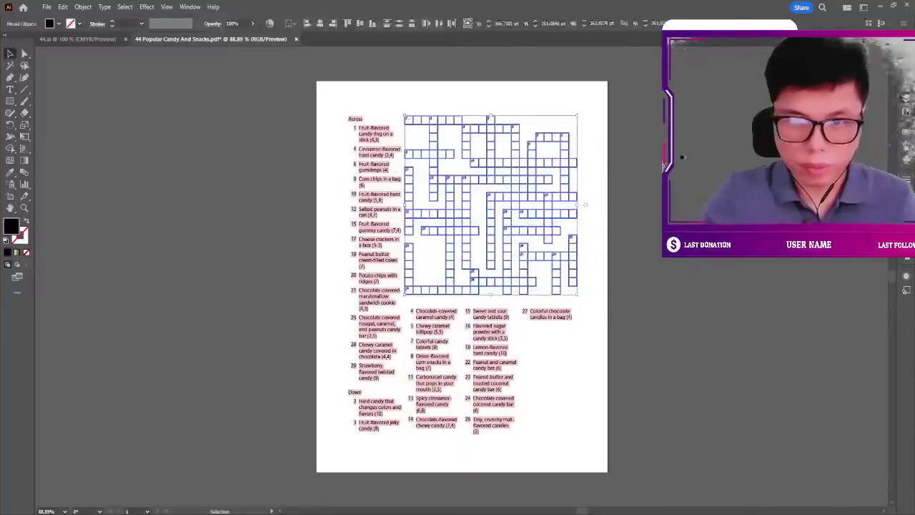
pyautogui.hotkey('ctrl', 'a')
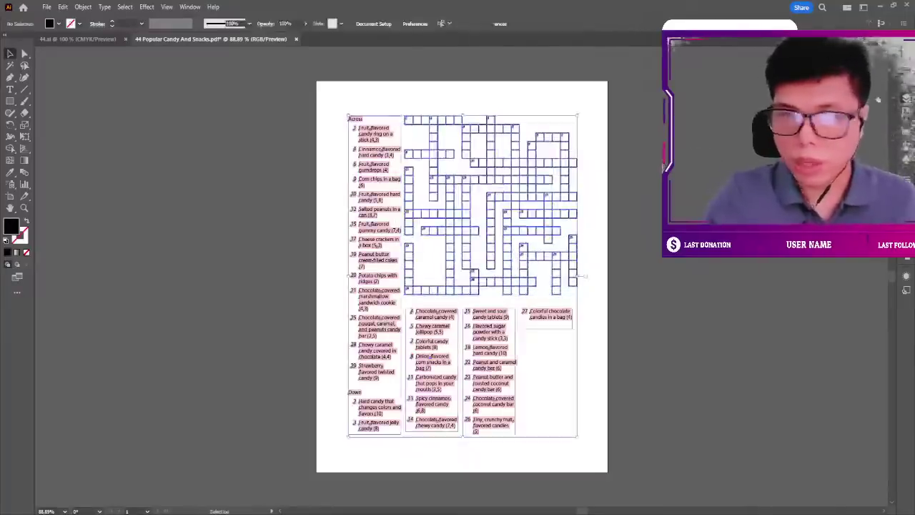
pyautogui.click(379, 108)
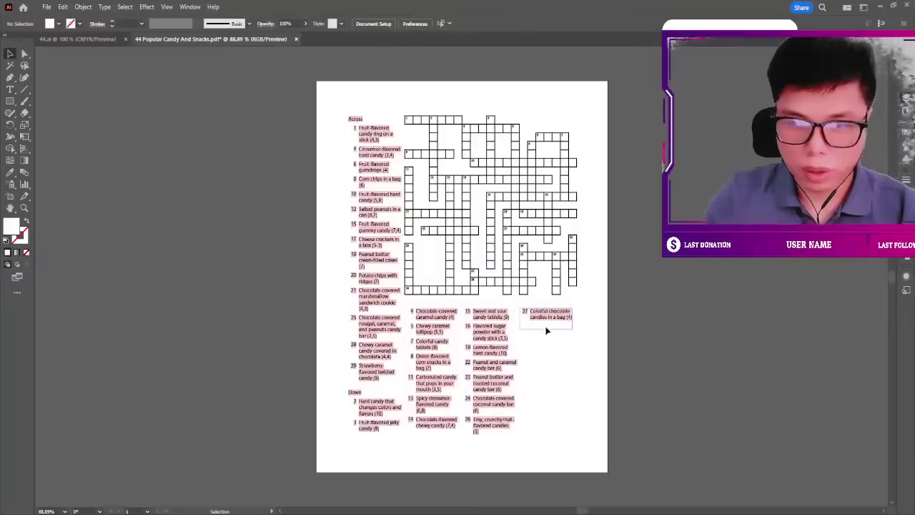
pyautogui.hotkey('ctrl', 'a')
pyautogui.press('a')
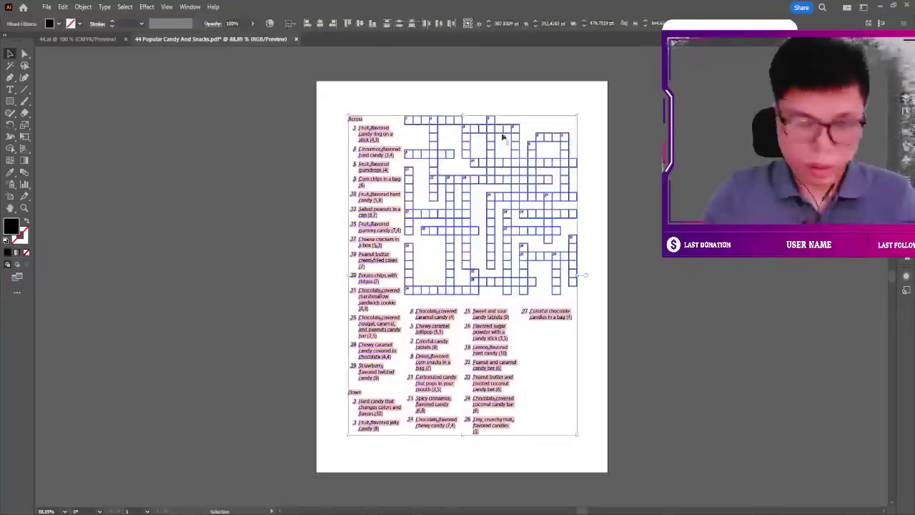
# Position the pasted candy crossword under the title in 44.ai.
pyautogui.click(86, 40)
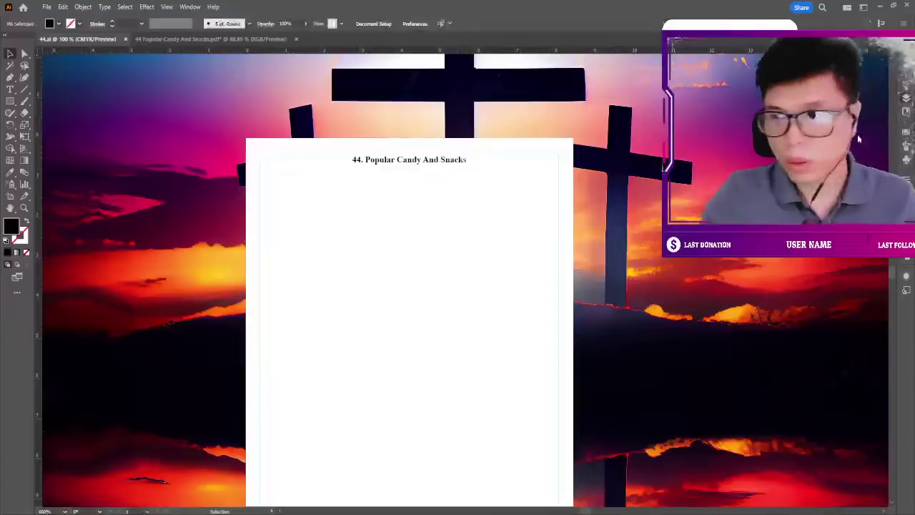
pyautogui.moveTo(397, 296); pyautogui.dragTo(351, 228)
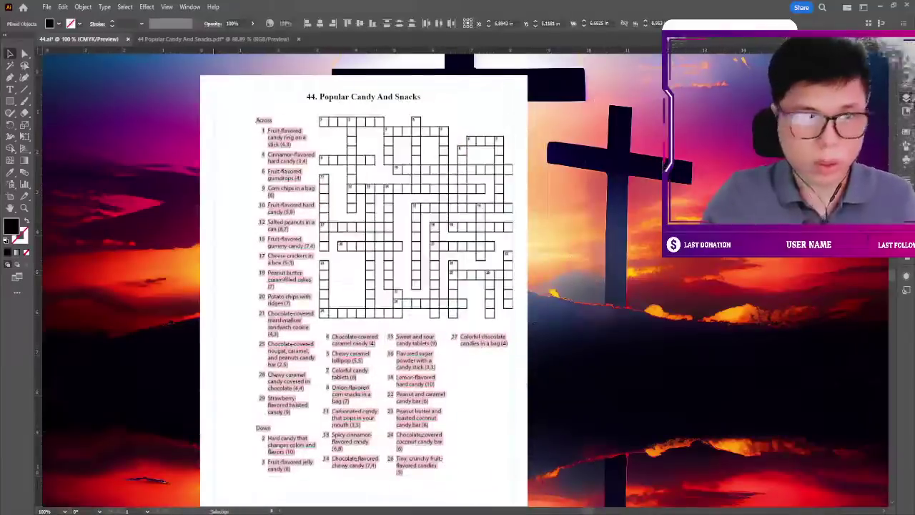
pyautogui.click(214, 38)
pyautogui.hotkey('ctrl', 'a')
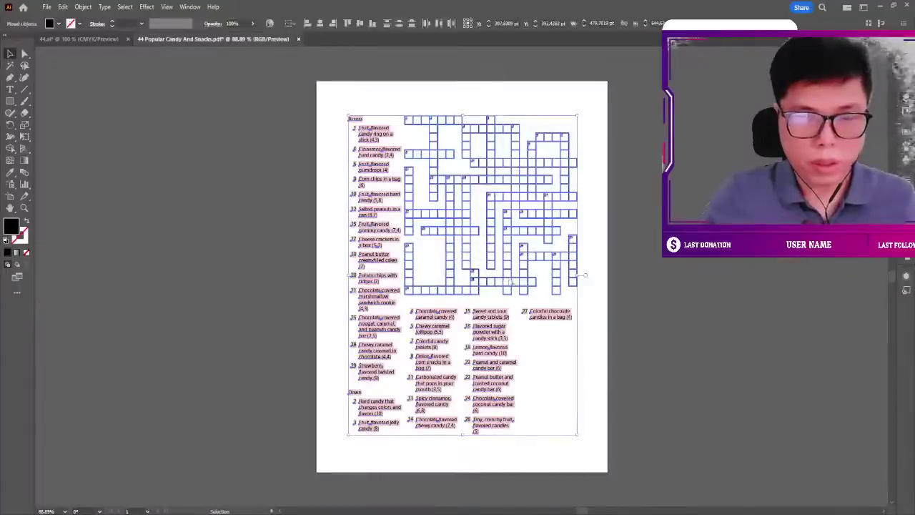
pyautogui.click(79, 39)
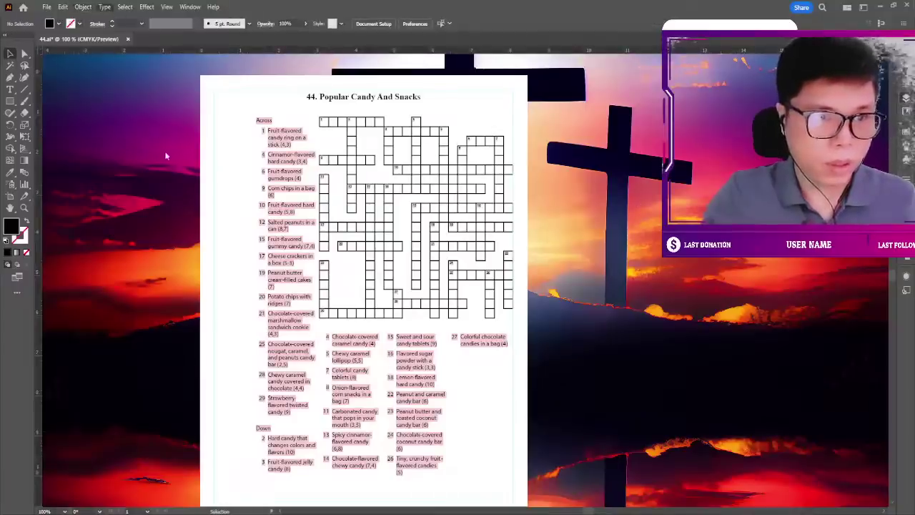
# Set the Across and Down clue text in the Times font.
pyautogui.press('t')
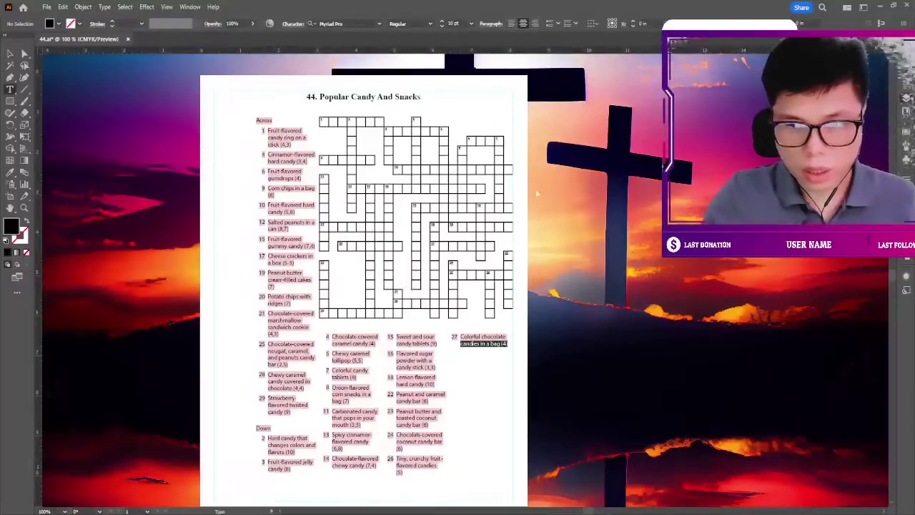
pyautogui.press('Escape')
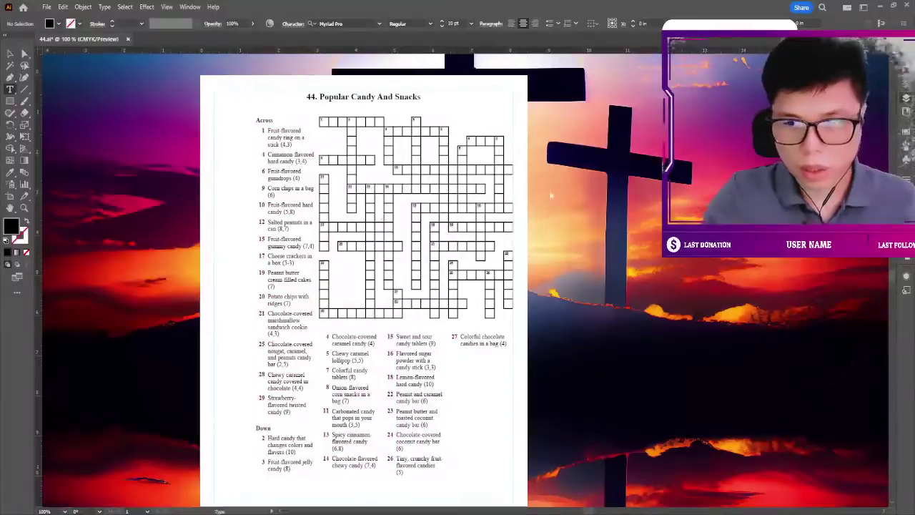
pyautogui.press('Escape')
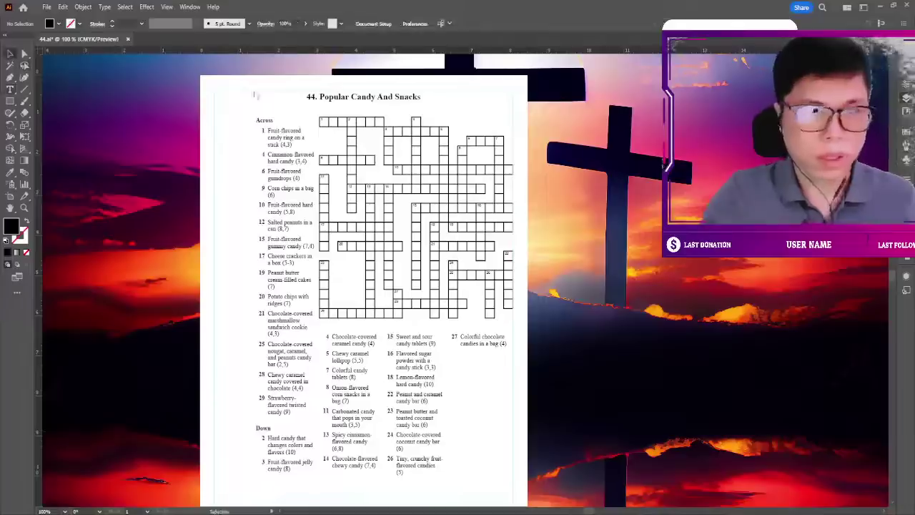
pyautogui.scroll(-1, 525, 364)
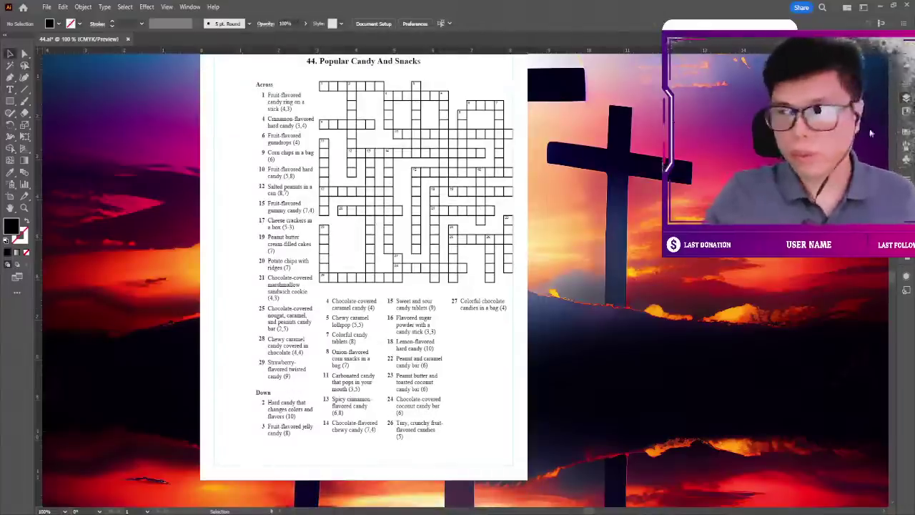
pyautogui.scroll(-1, 398, 214)
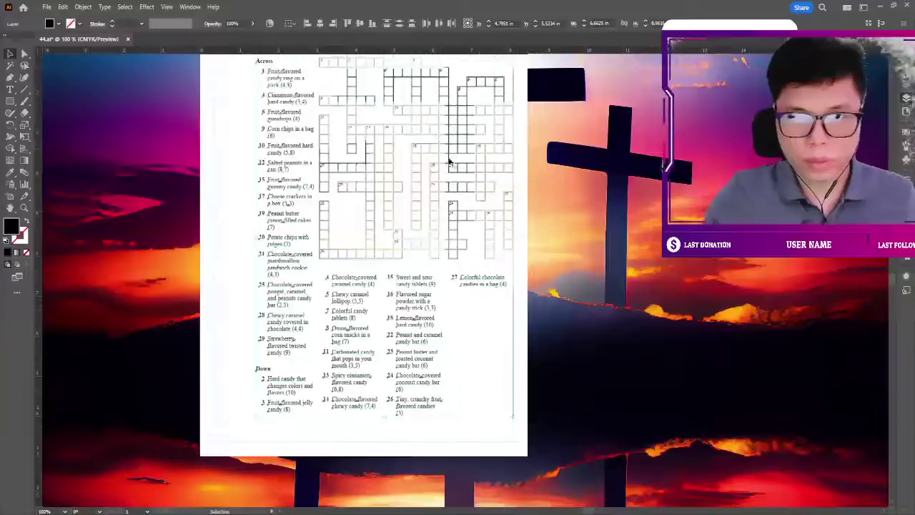
# Move and scale the crossword group to fill the page width beneath the title.
pyautogui.click(449, 145)
pyautogui.scroll(1, 462, 157)
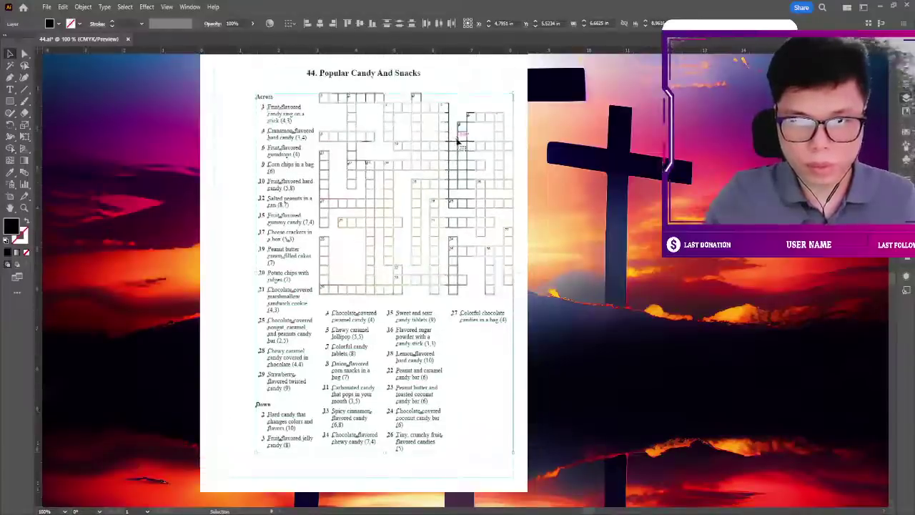
pyautogui.moveTo(458, 140); pyautogui.dragTo(457, 131)
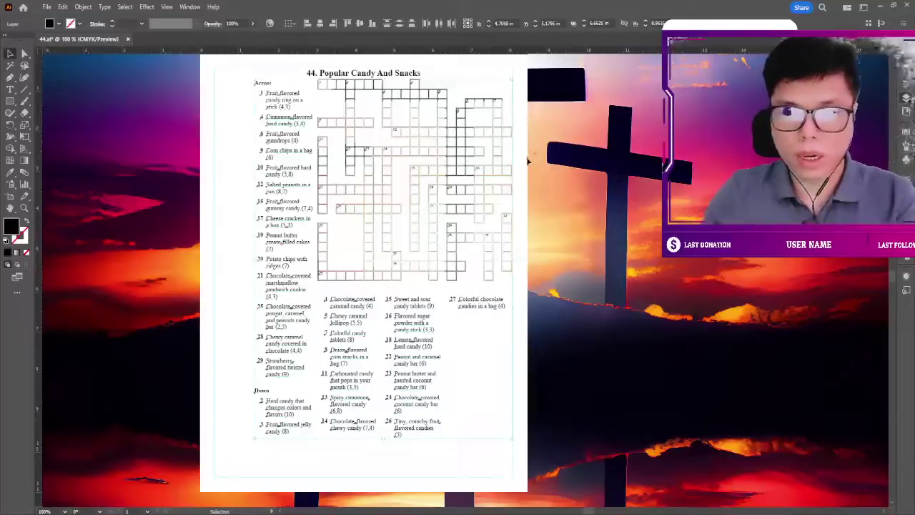
pyautogui.scroll(-2, 250, 429)
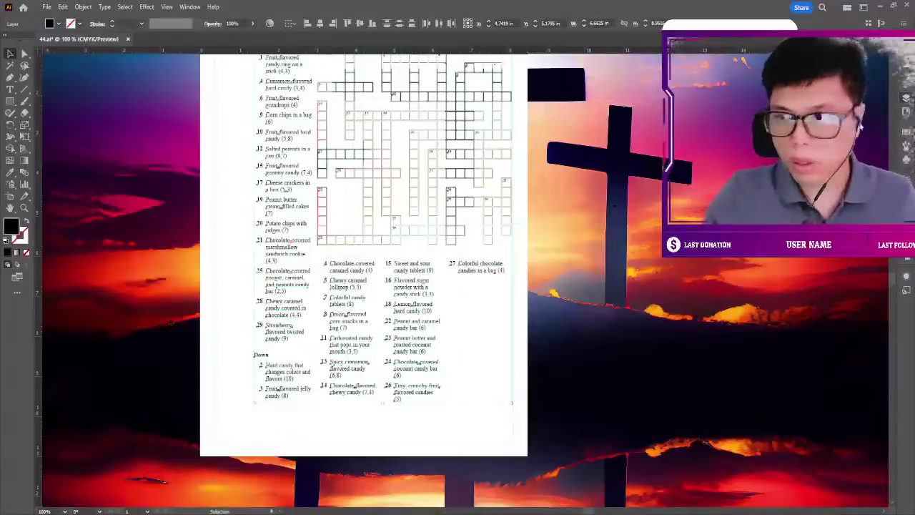
pyautogui.moveTo(252, 406); pyautogui.dragTo(214, 472)
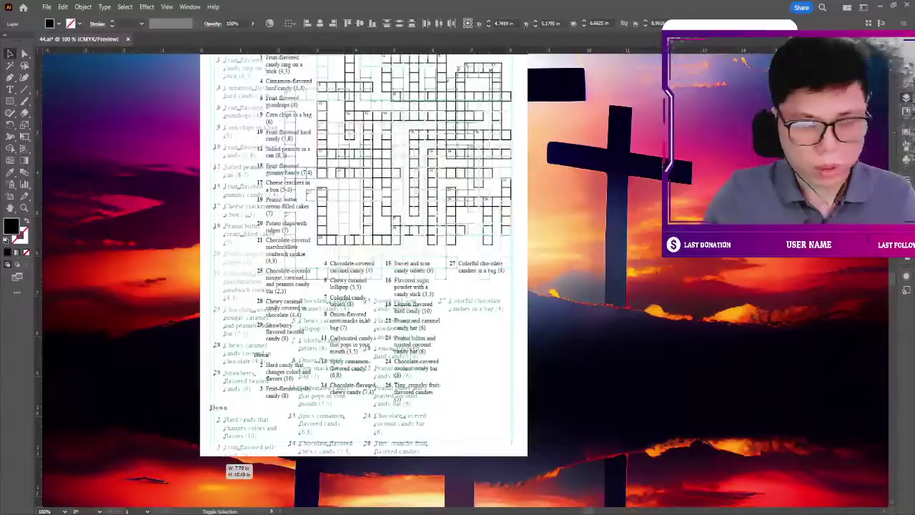
pyautogui.hotkey('ctrl', 'z')
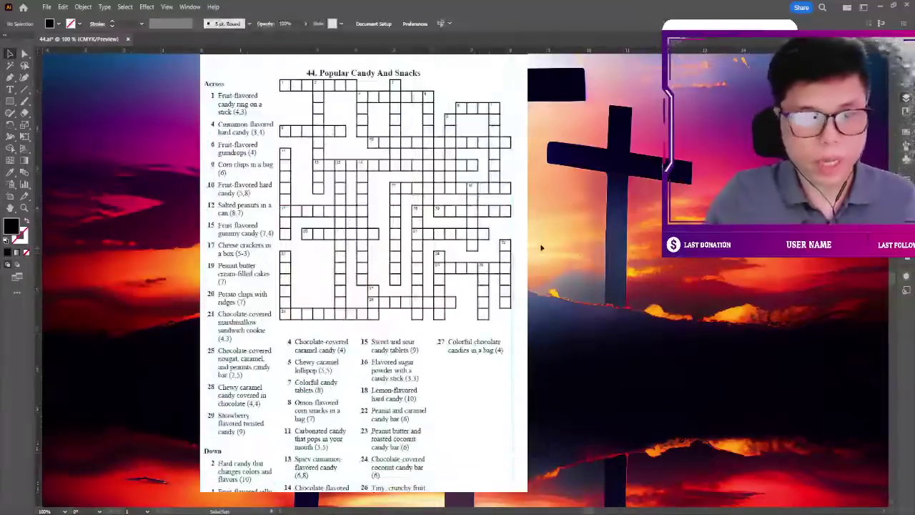
pyautogui.hotkey('ctrl', 'z')
pyautogui.hotkey('ctrl', 'z')
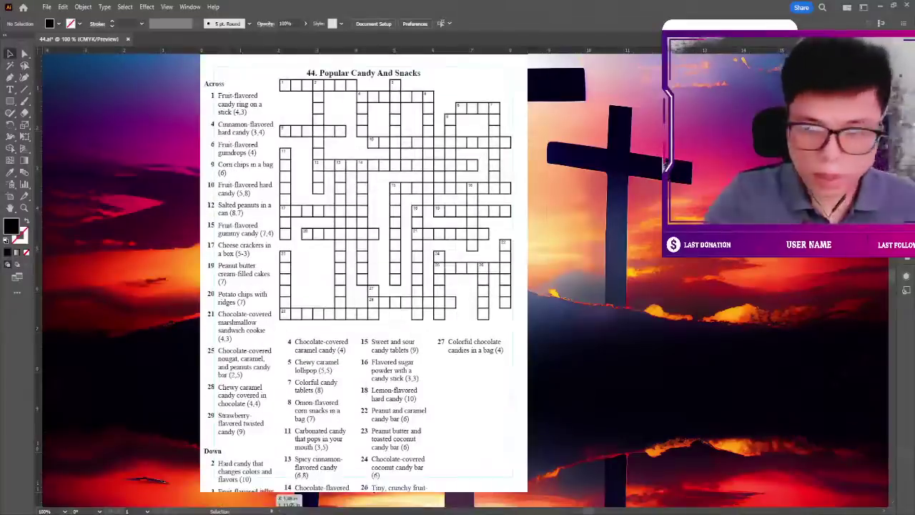
pyautogui.hotkey('ctrl', 'z')
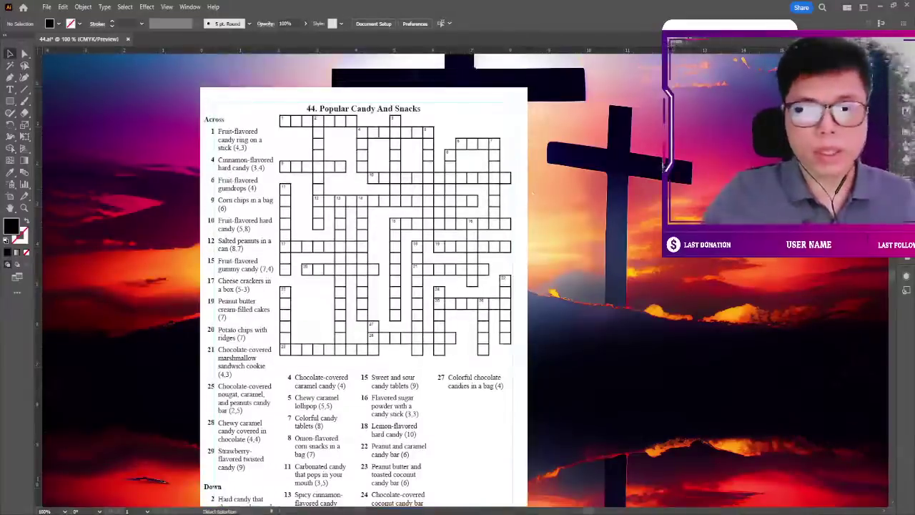
pyautogui.hotkey('ctrl', '-')
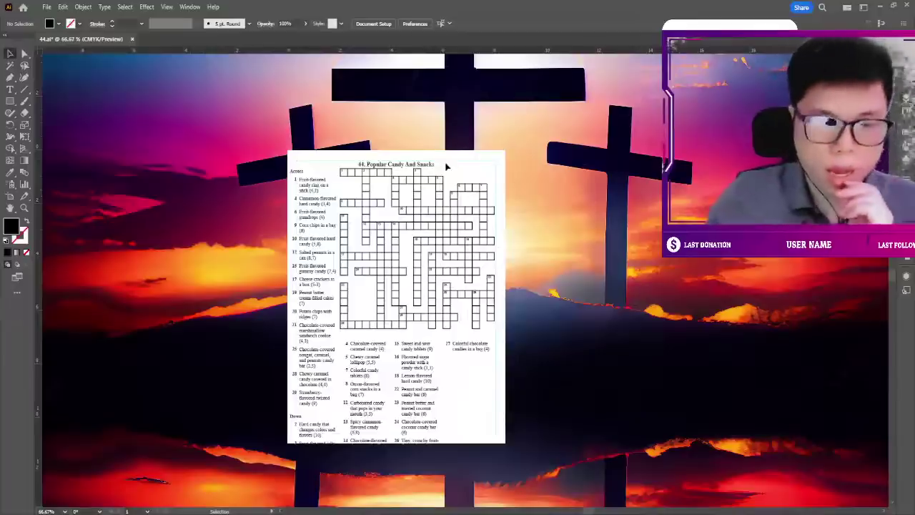